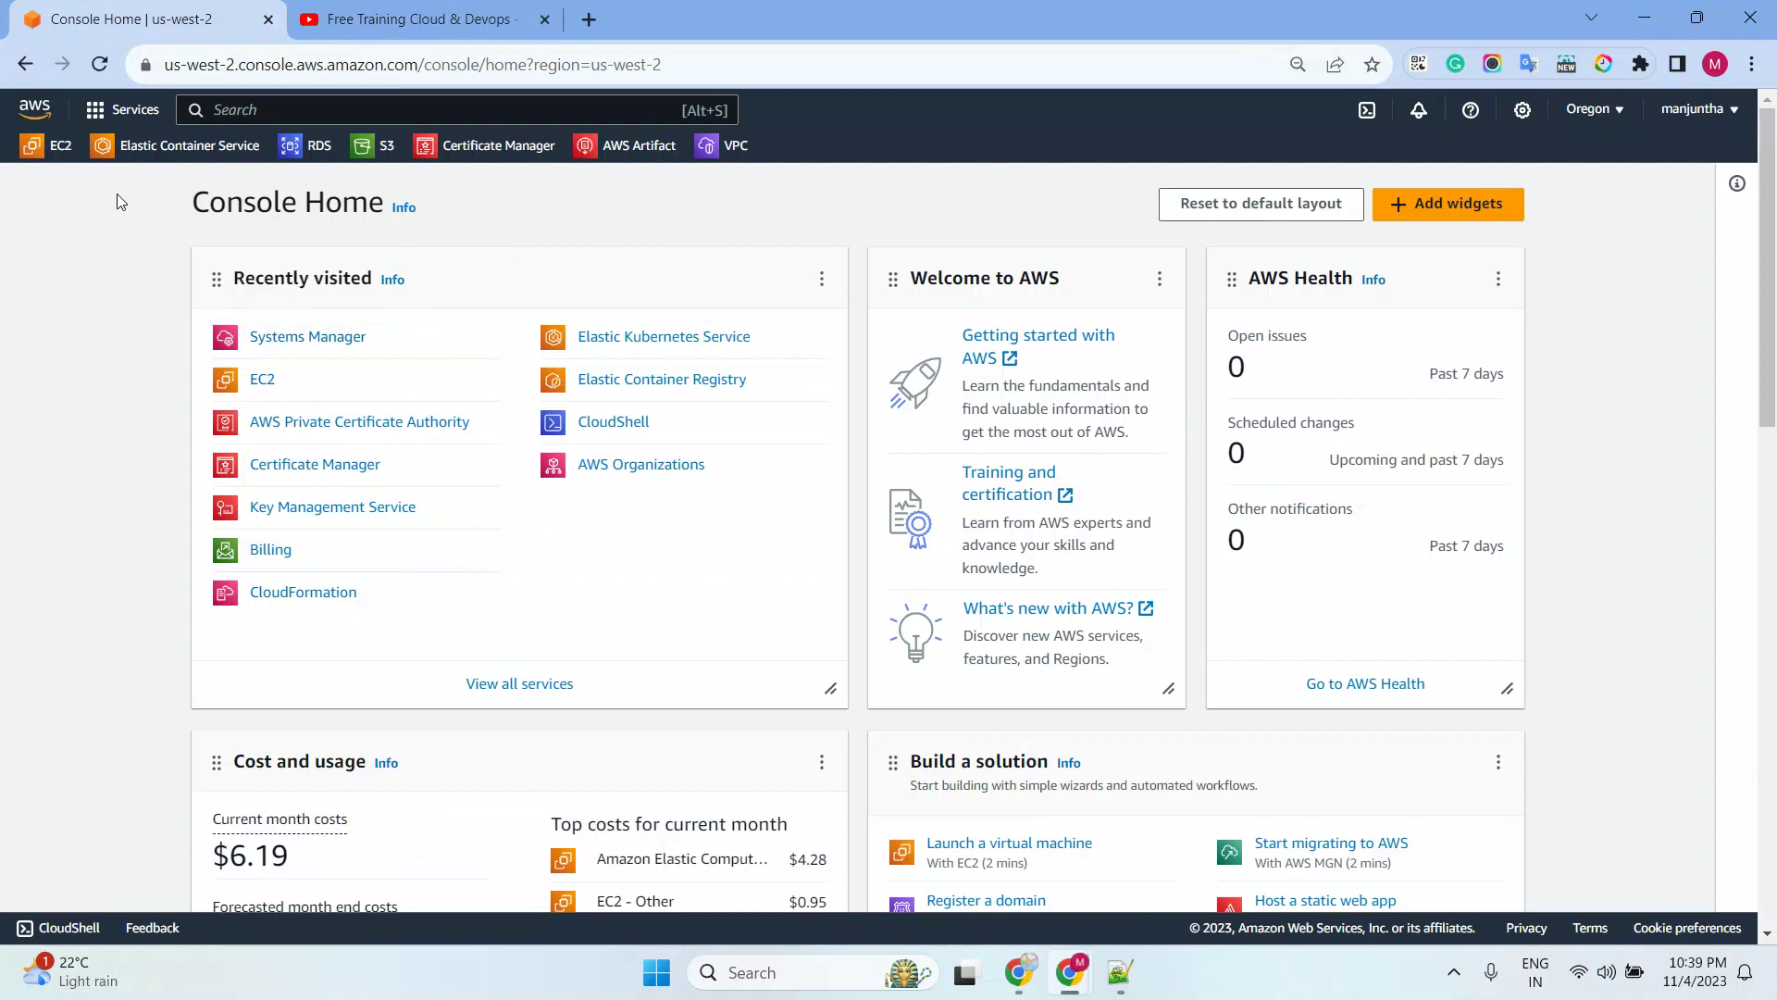
Reload Console Home, then bring up the Notepad++ notes listing the session topics
{"action": "left_click", "coordinate": [42, 111]}
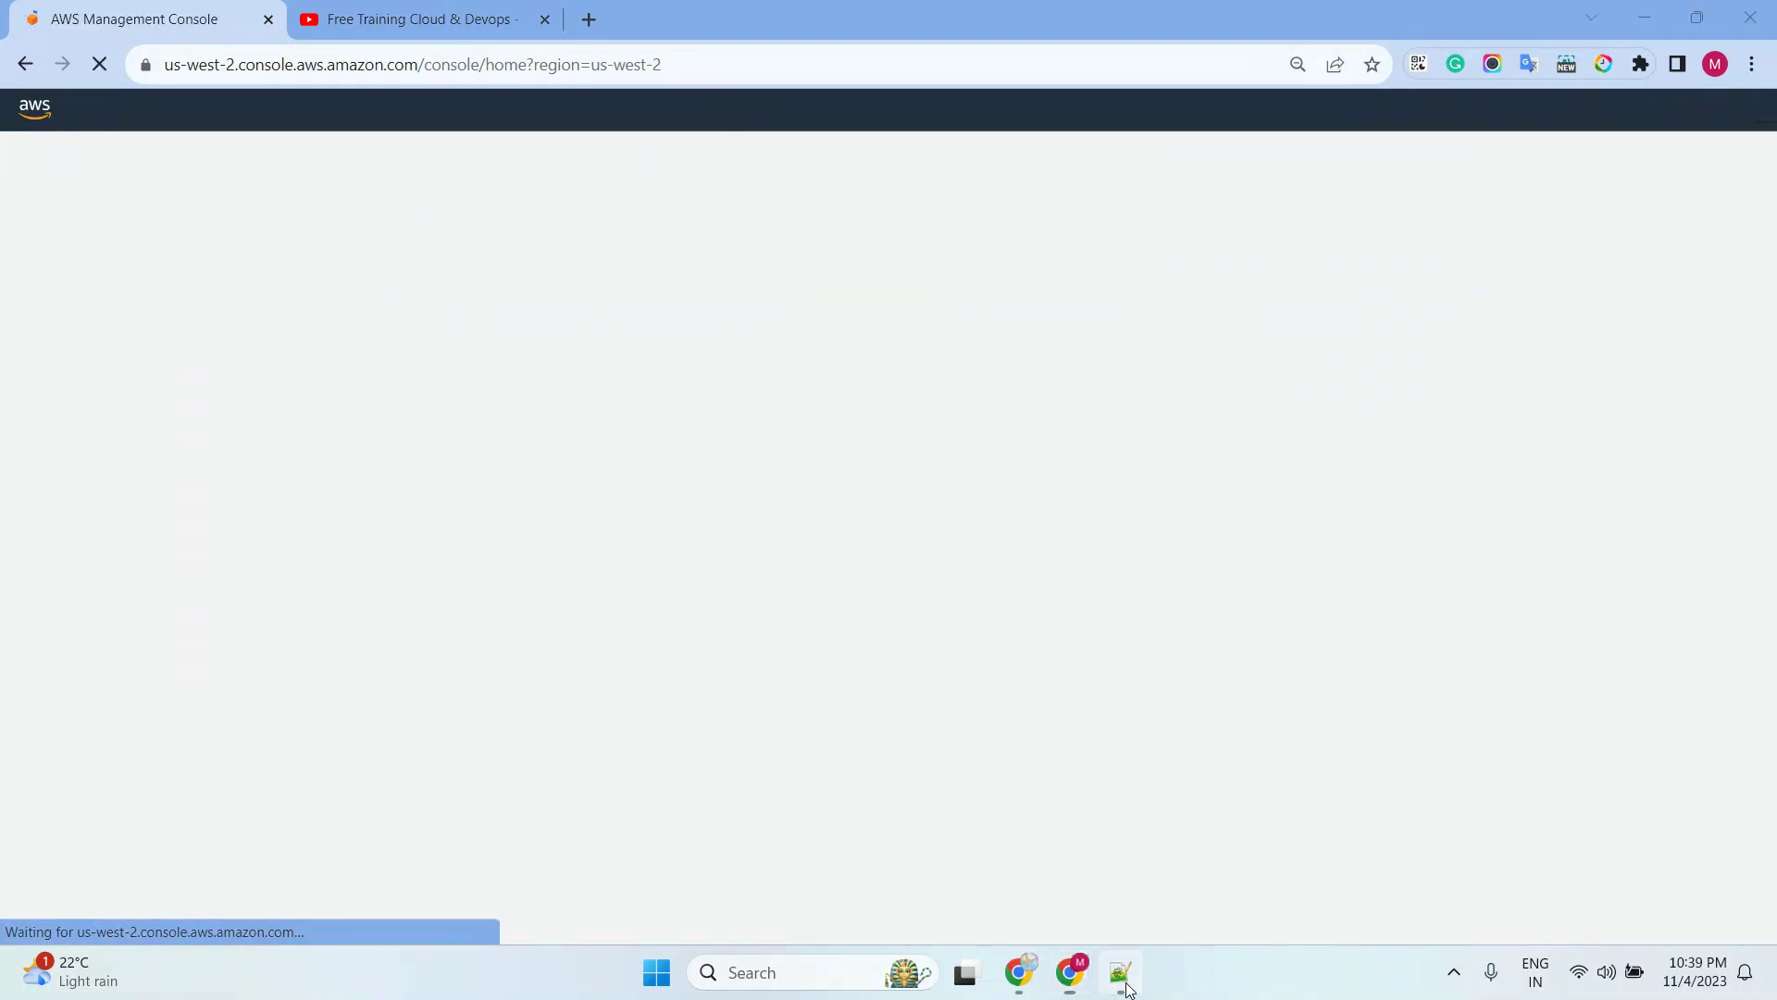
{"action": "left_click", "coordinate": [1121, 973]}
{"action": "key", "text": "ctrl+End"}
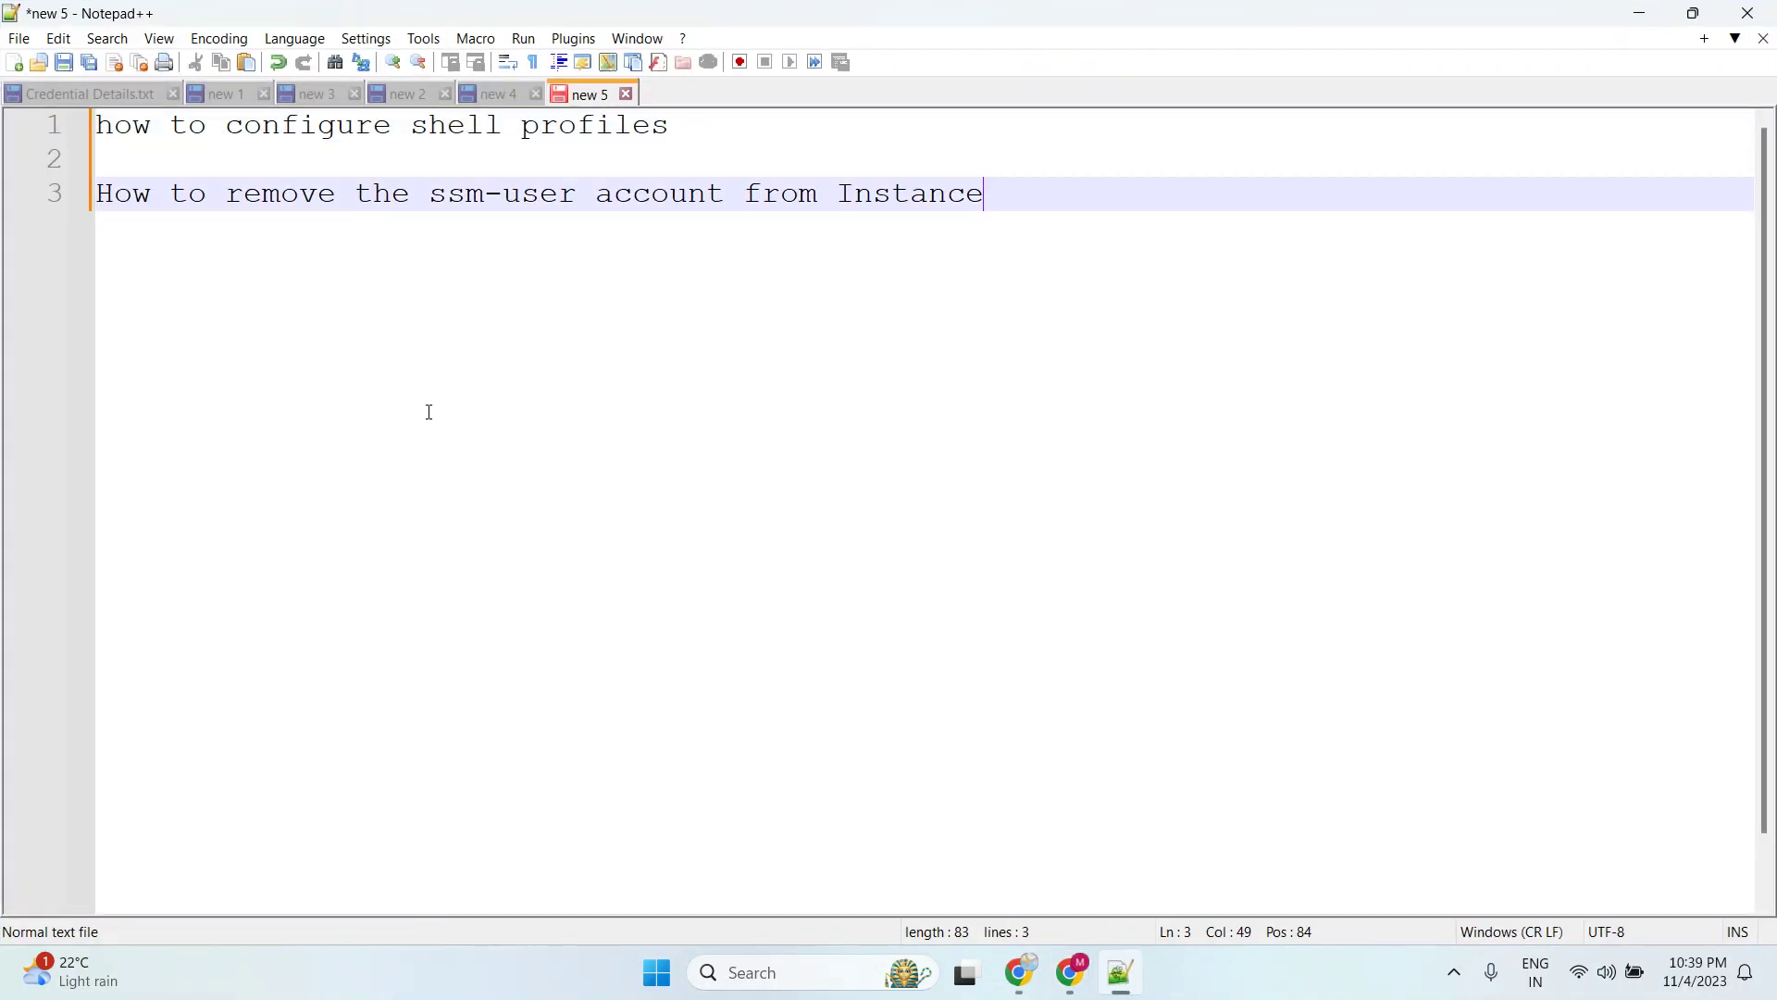
Highlight the 'how to configure shell profiles' and 'How to remove the ssm-user account' lines, then move Notepad++ aside
{"action": "left_click_drag", "start_coordinate": [689, 127], "coordinate": [104, 130]}
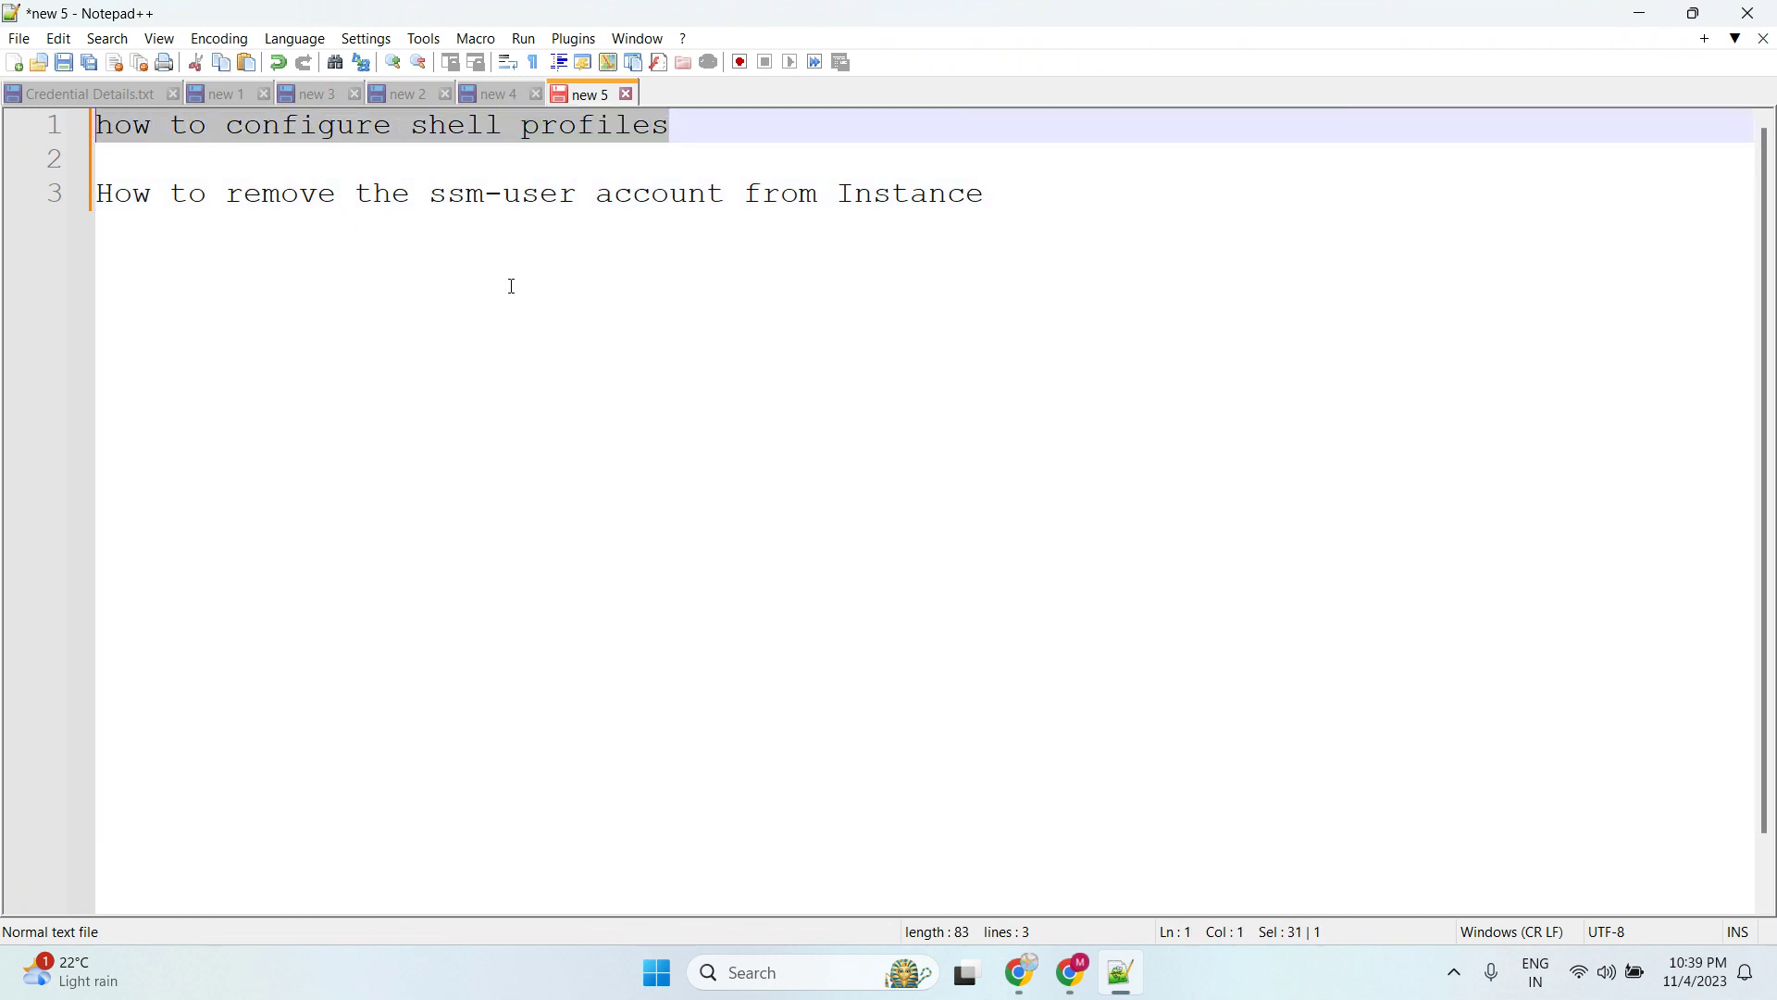
{"action": "key", "text": "ctrl+End"}
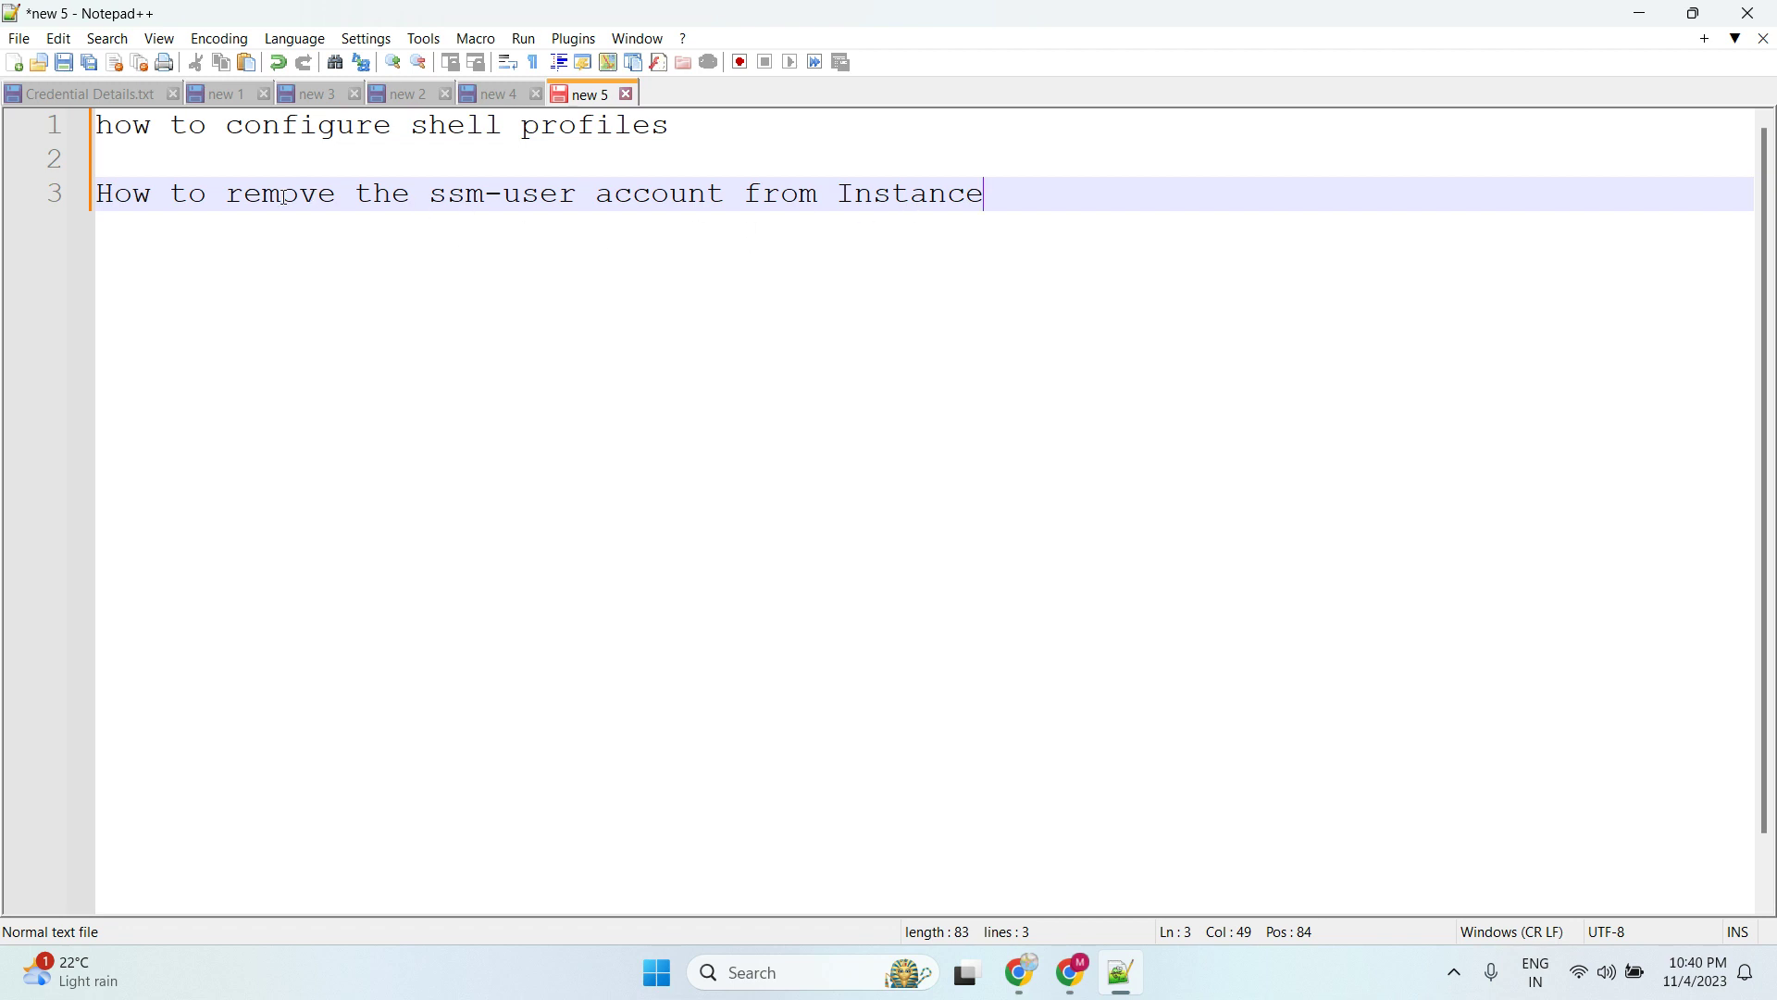
{"action": "left_click_drag", "start_coordinate": [244, 194], "coordinate": [85, 197]}
{"action": "left_click", "coordinate": [972, 216]}
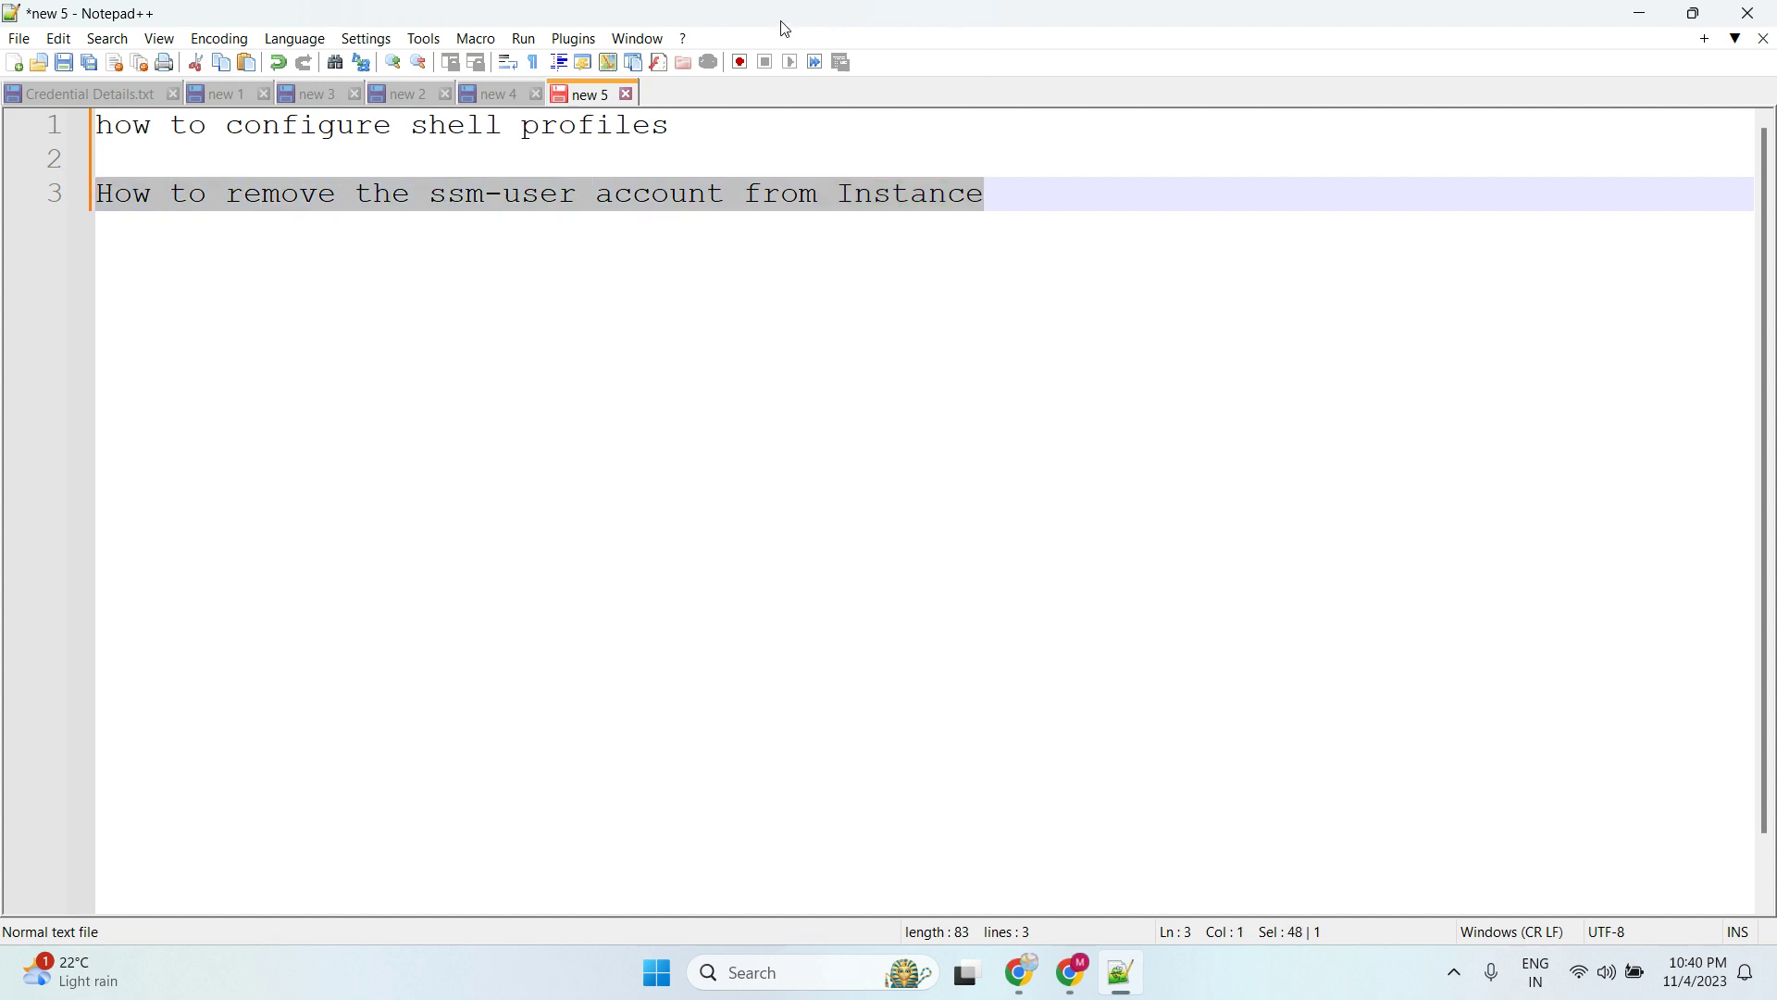
{"action": "left_click_drag", "start_coordinate": [780, 23], "coordinate": [1776, 116]}
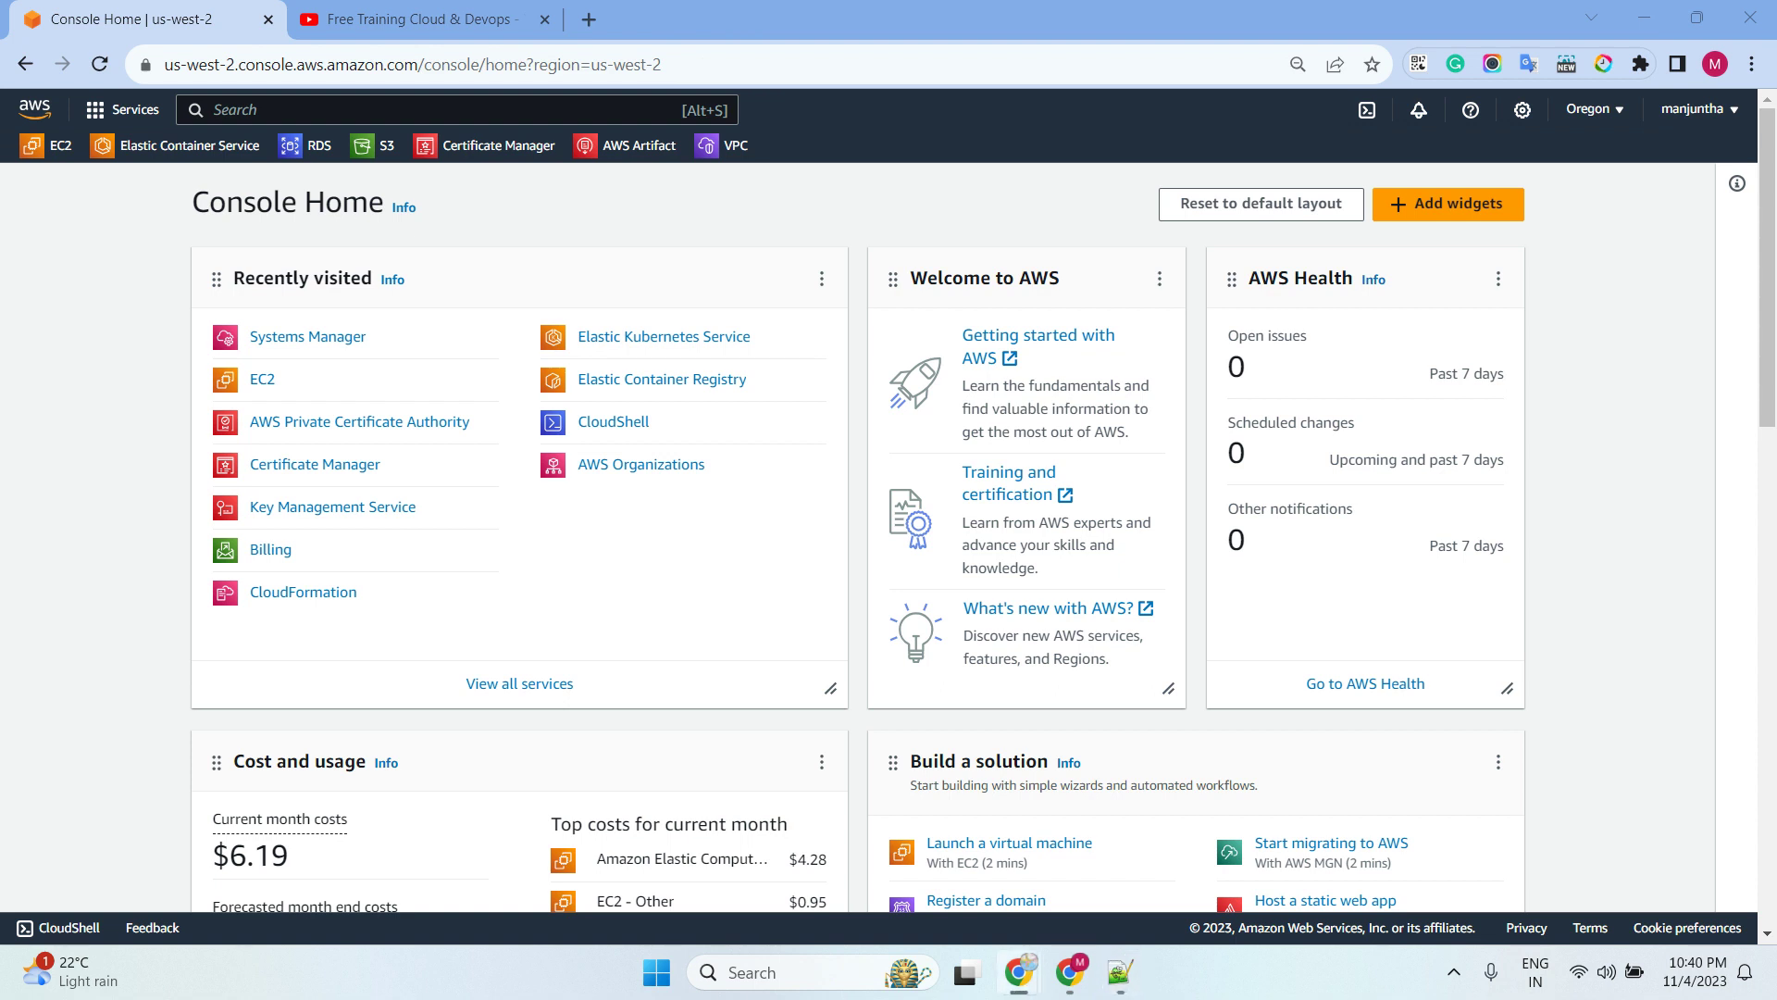
Go to EC2 Instances in us-west-2 and start launching a new instance
{"action": "left_click", "coordinate": [262, 380]}
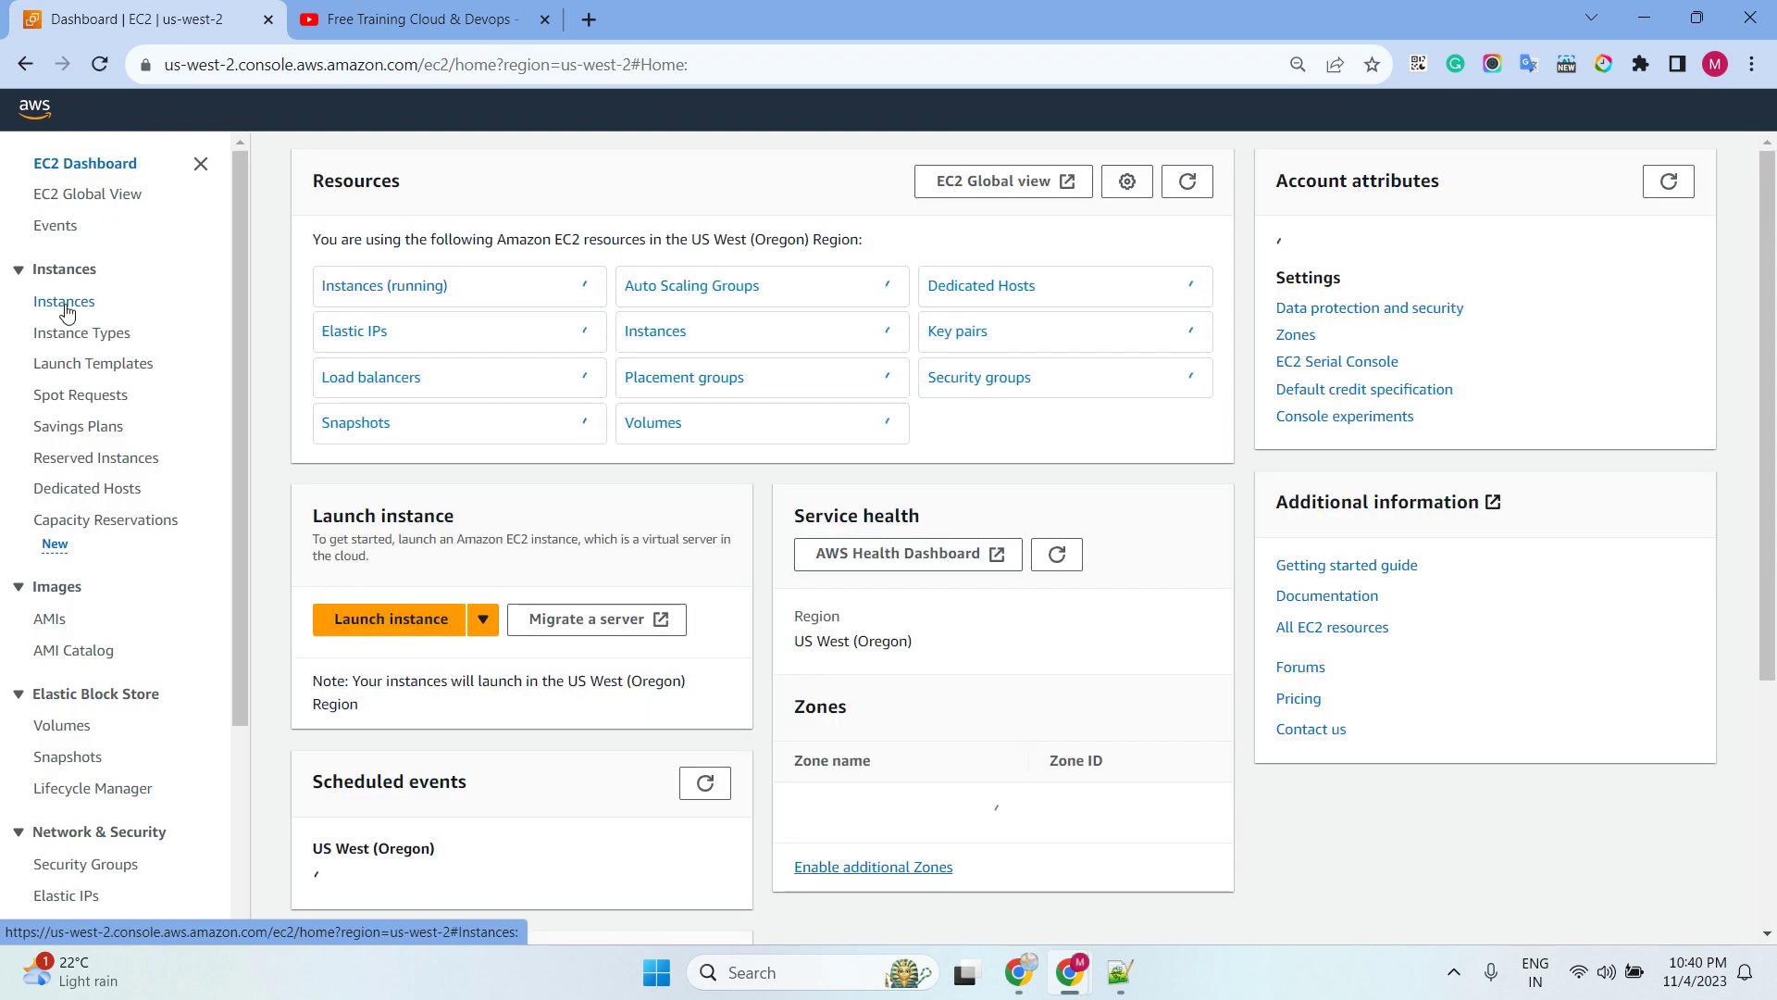
{"action": "left_click", "coordinate": [63, 304]}
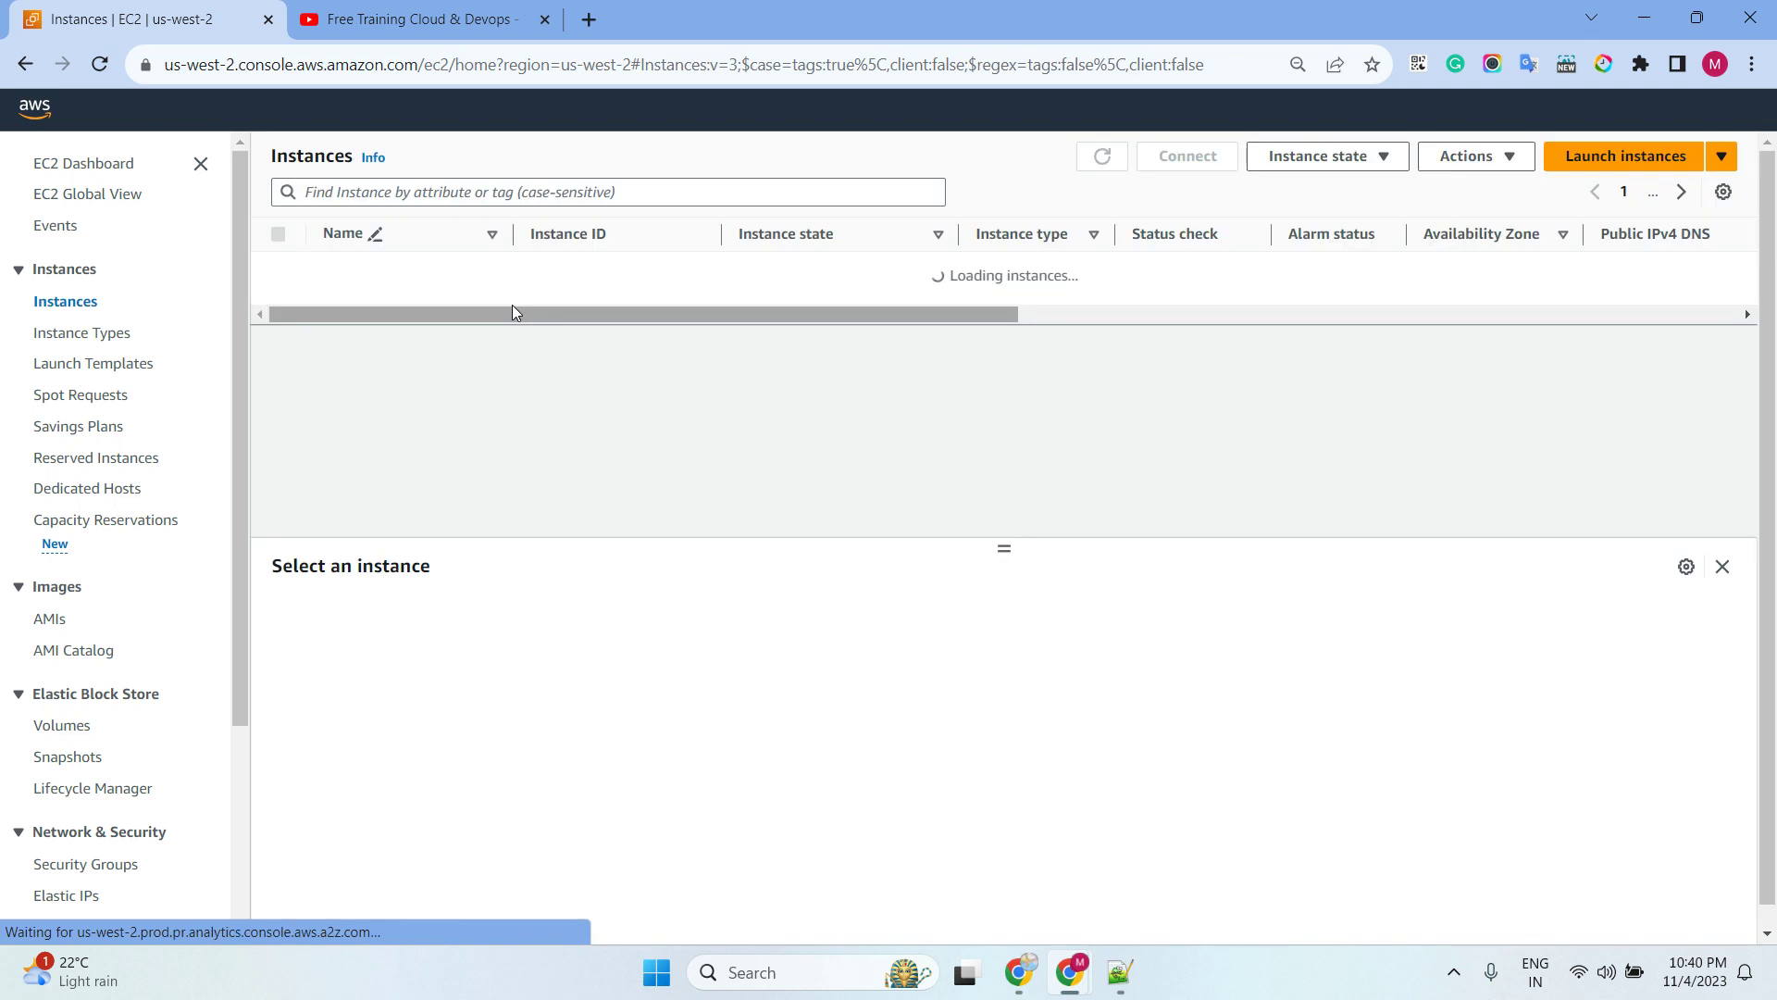
{"action": "left_click", "coordinate": [1626, 155]}
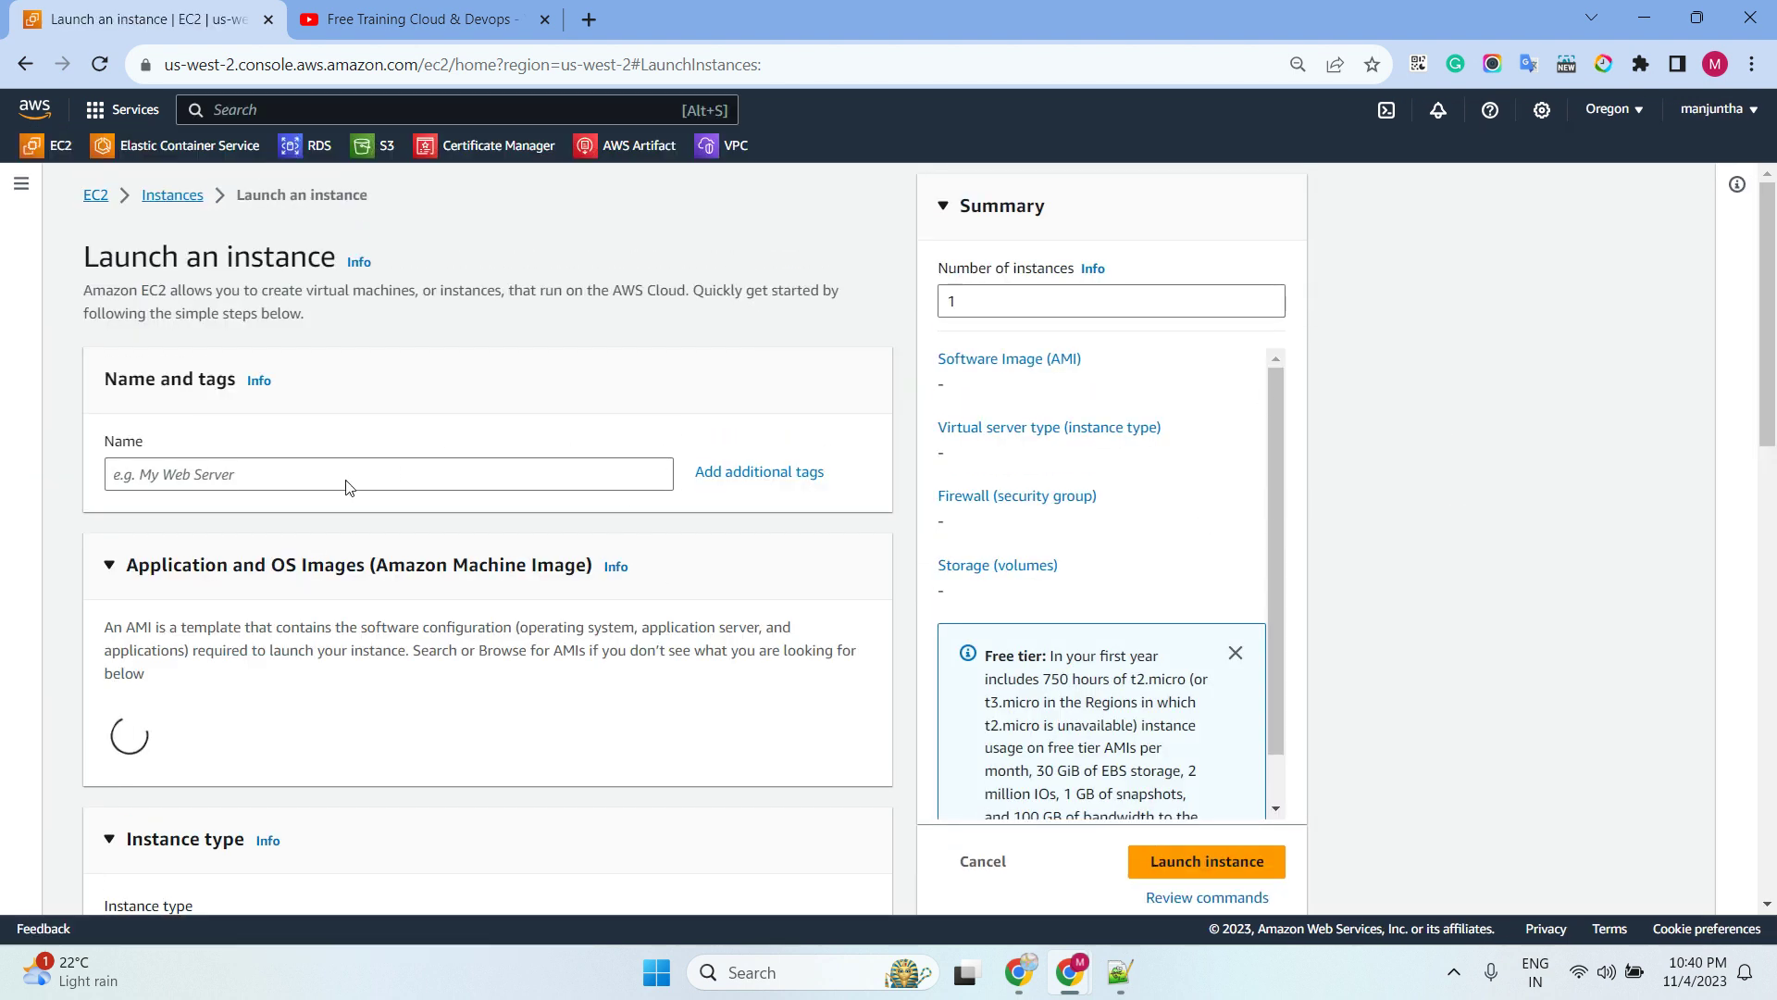
Name the instance linuxinstance-ubuntu and choose the Ubuntu Server 22.04 LTS image
{"action": "left_click", "coordinate": [296, 473]}
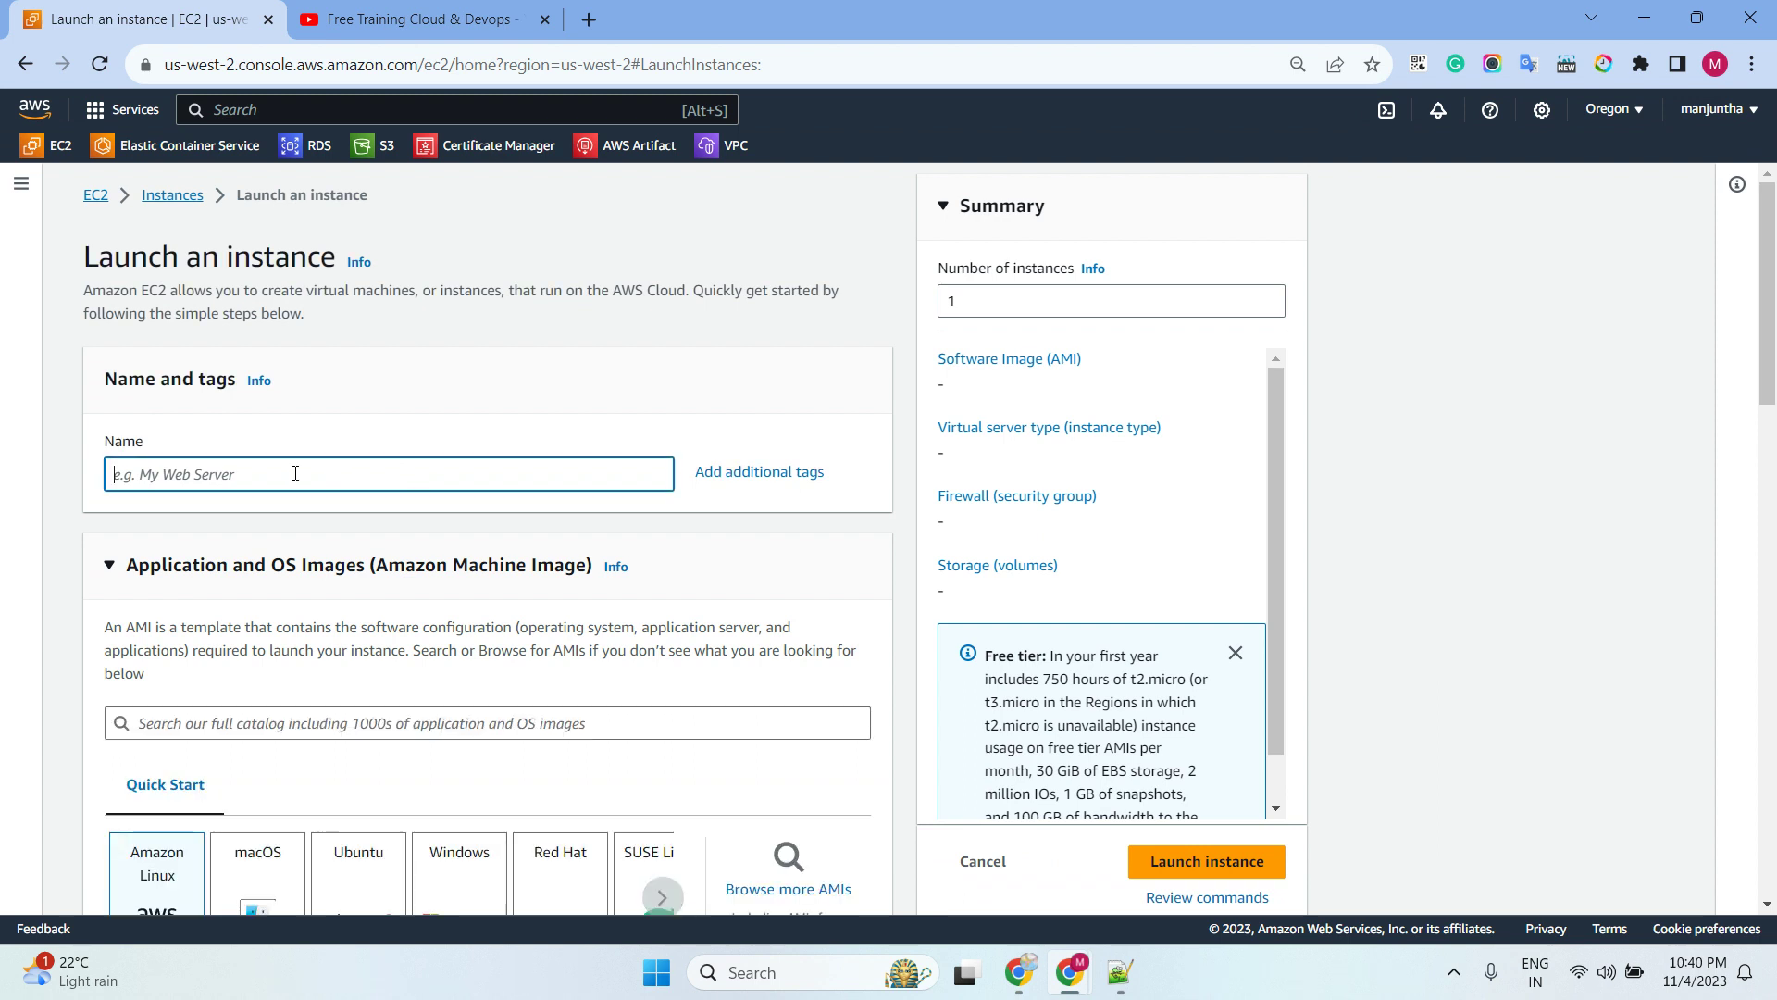
{"action": "type", "text": "linuxinstance-ubuntu"}
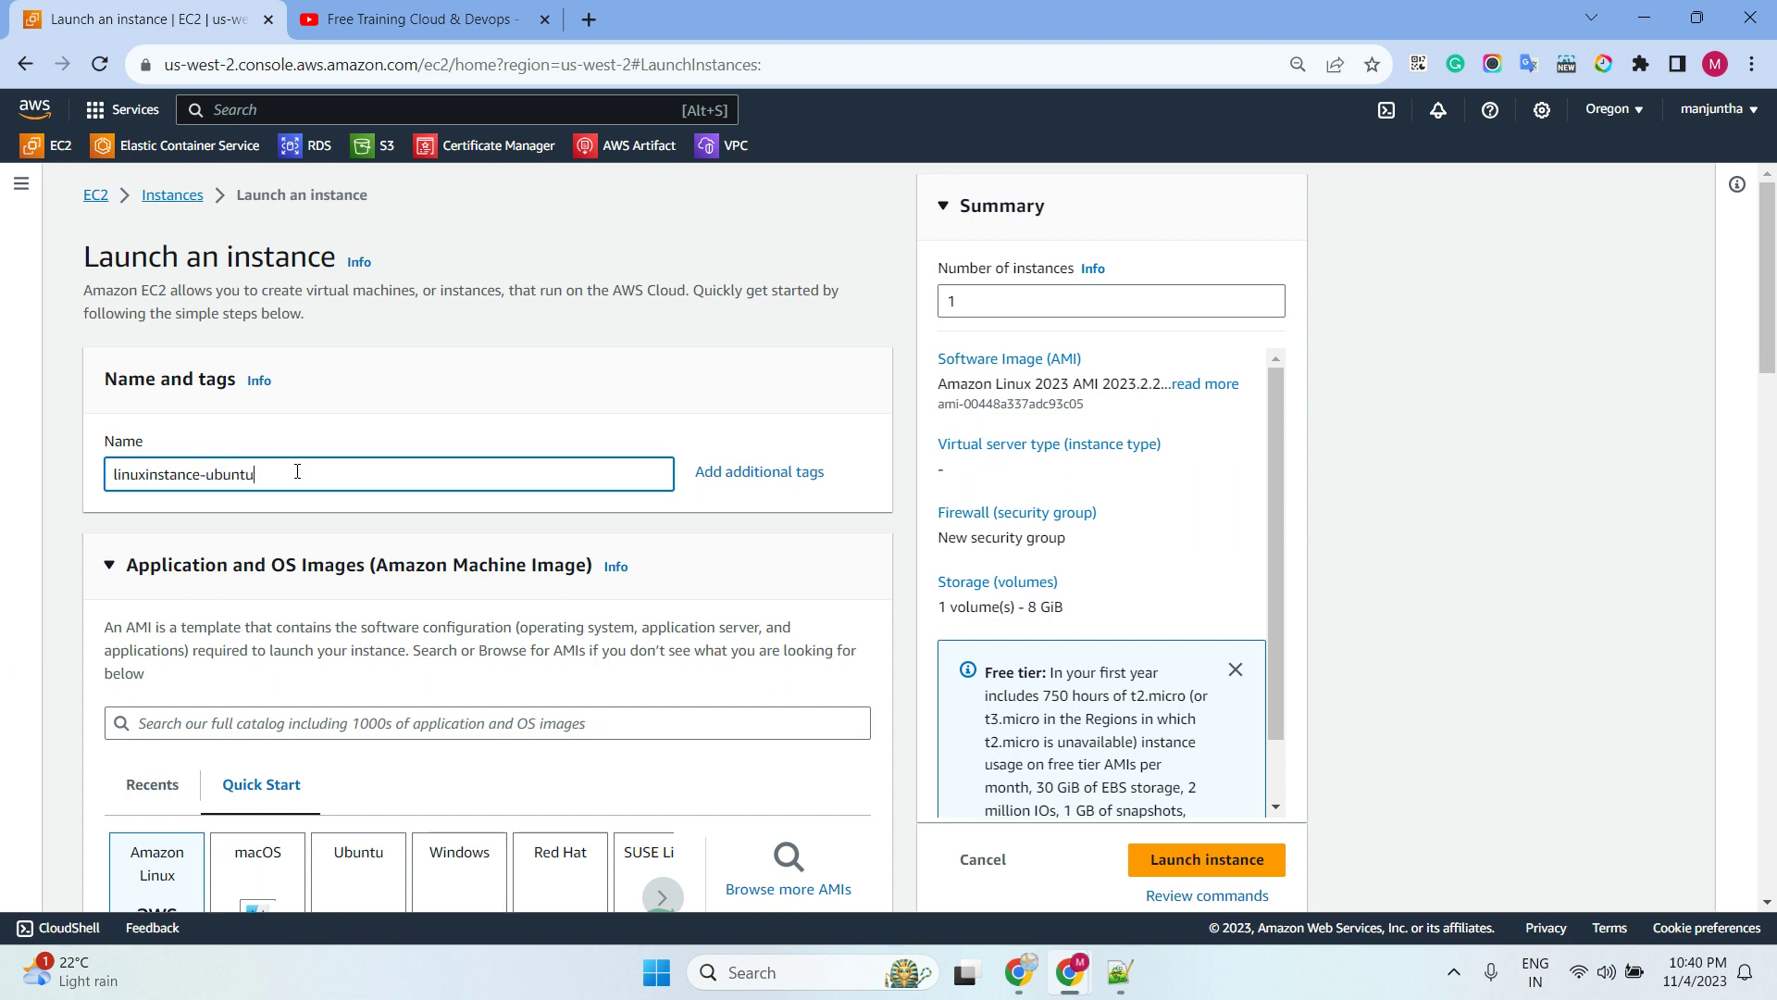
{"action": "scroll", "coordinate": [749, 408], "scroll_direction": "down", "scroll_amount": 3}
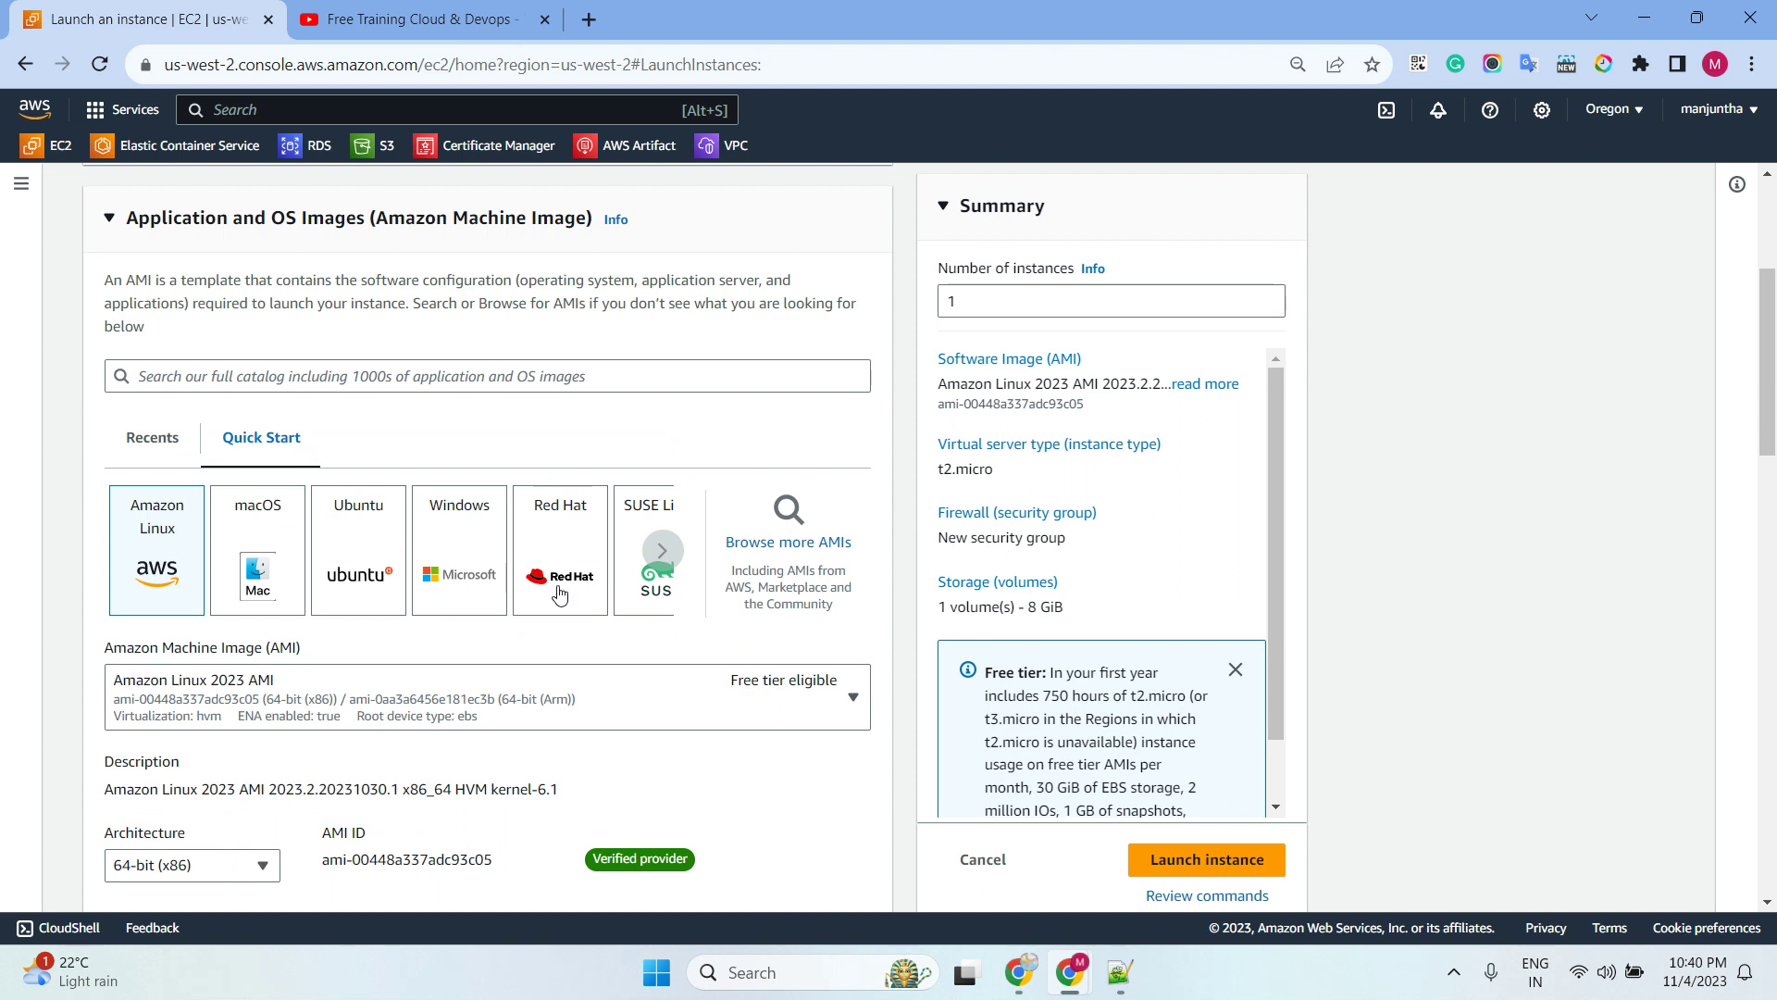
{"action": "left_click", "coordinate": [340, 557]}
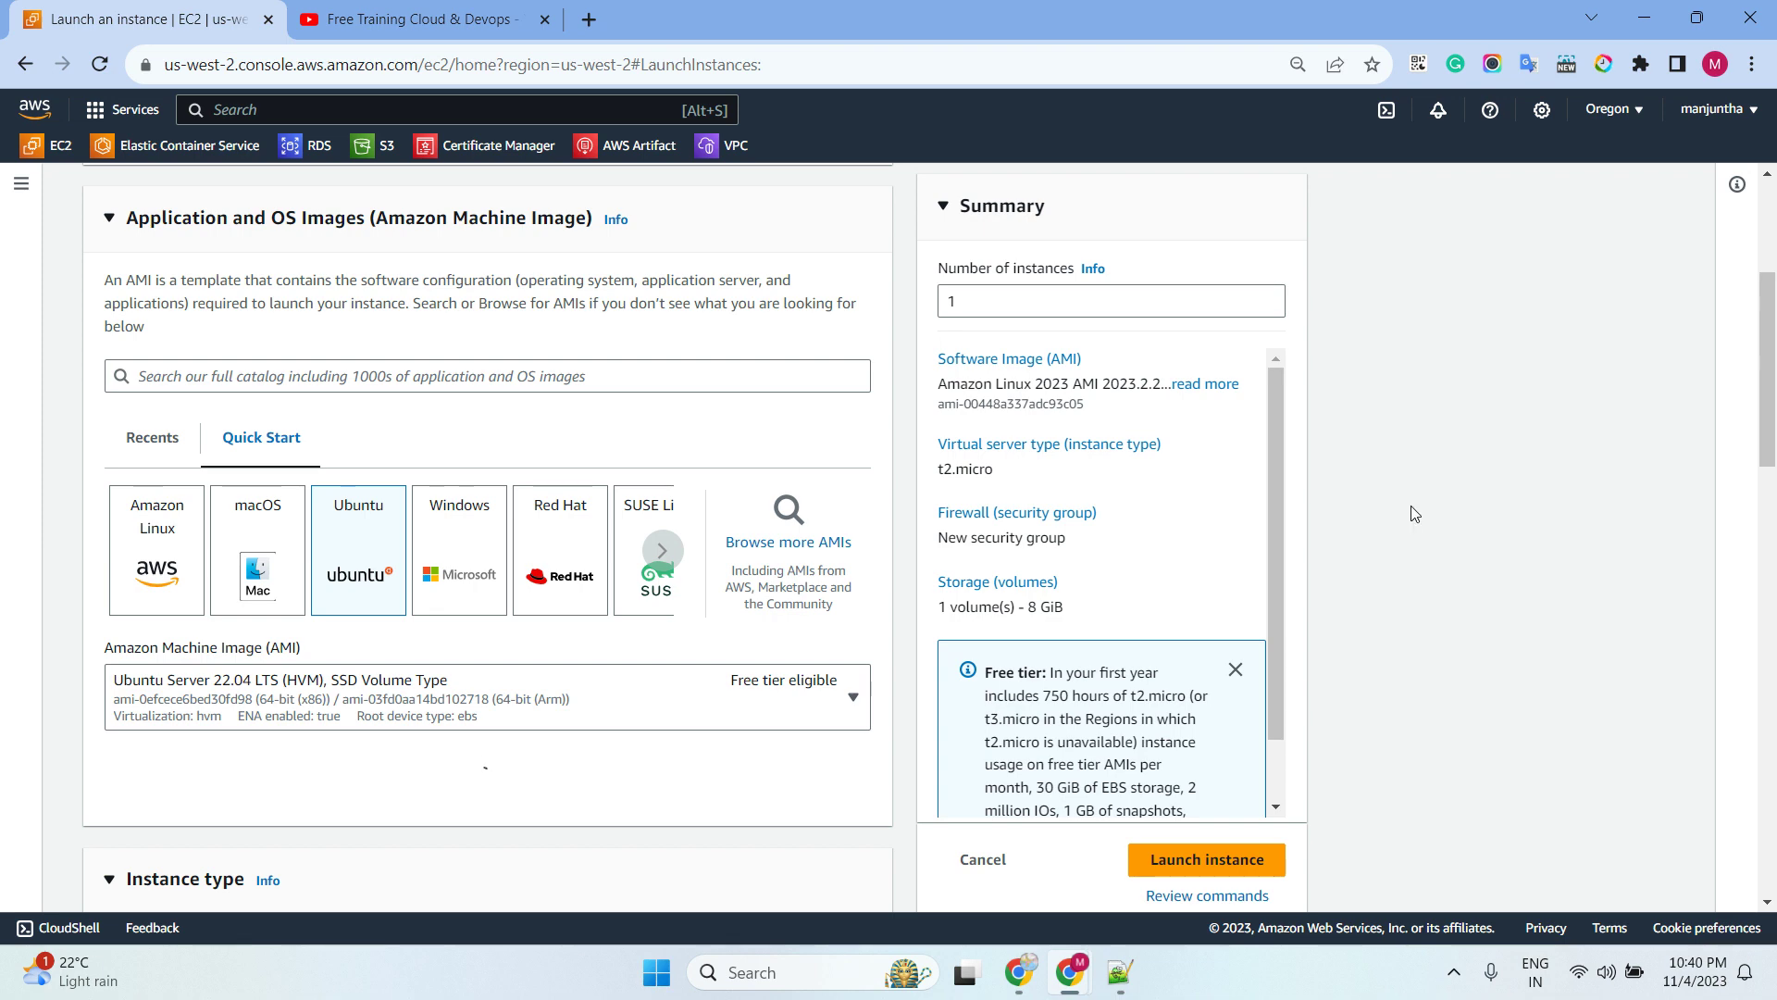
Keep instance type t2.micro and review the existing key pairs list
{"action": "scroll", "coordinate": [1413, 513], "scroll_direction": "down", "scroll_amount": 5}
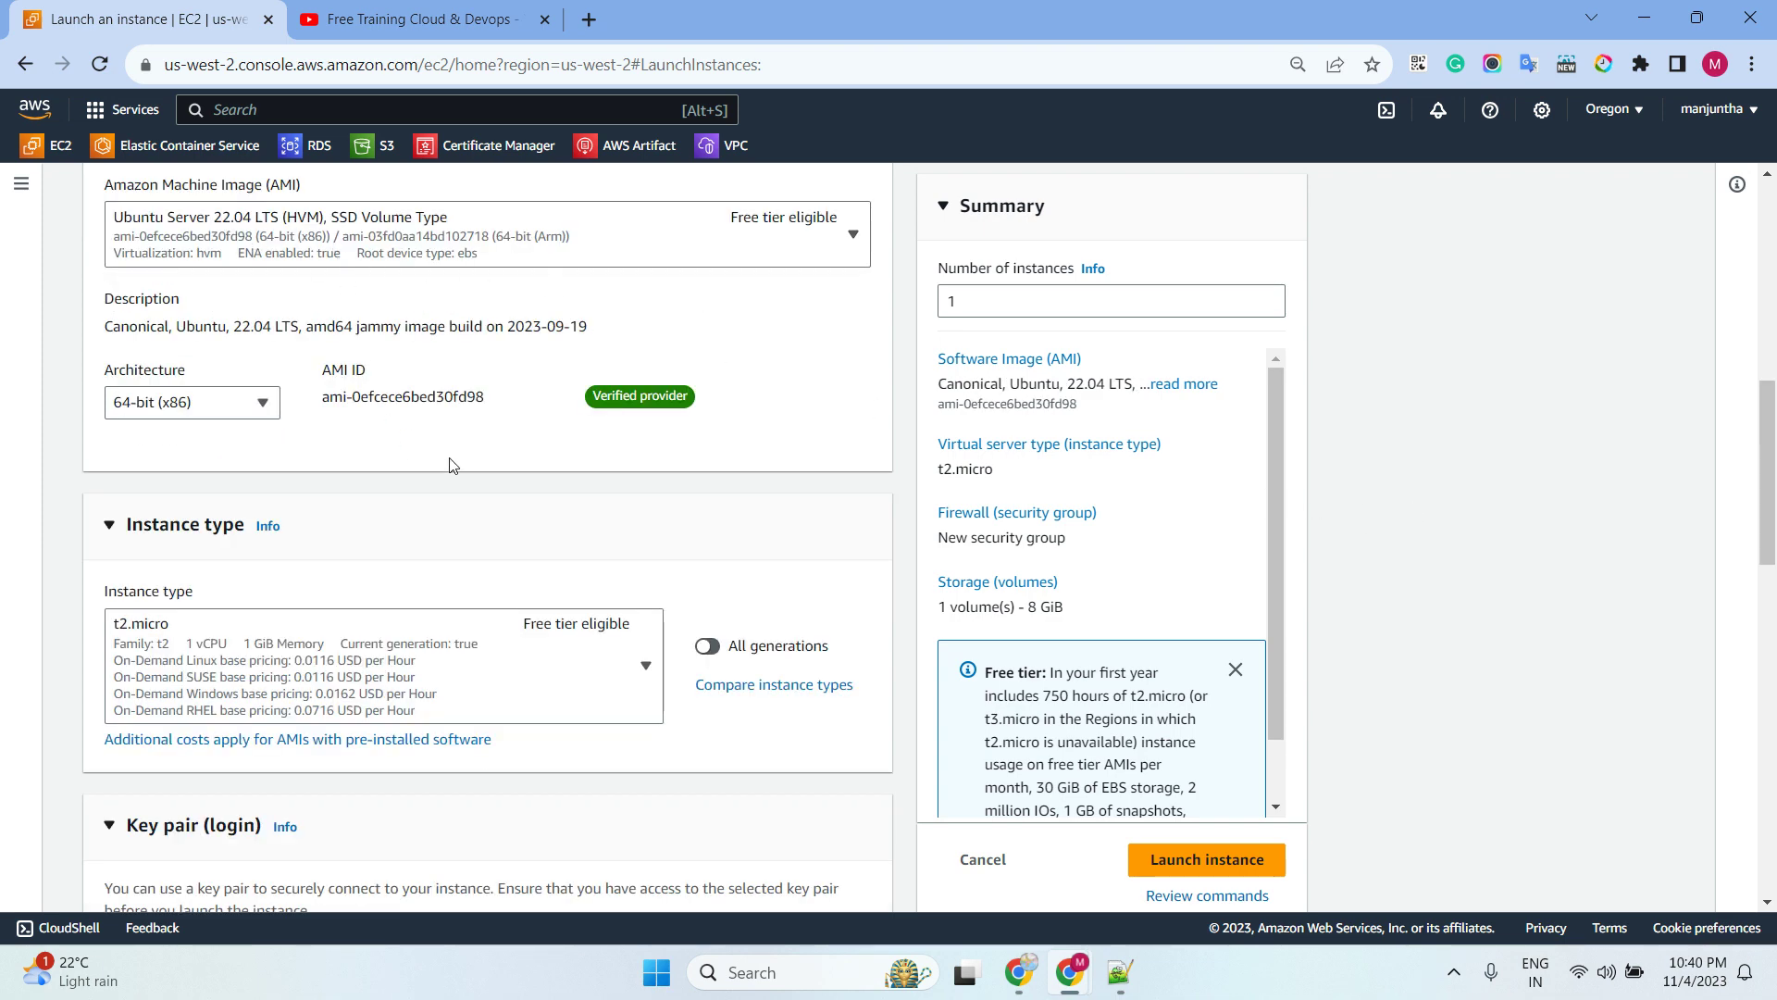
{"action": "scroll", "coordinate": [461, 472], "scroll_direction": "down", "scroll_amount": 1}
{"action": "scroll", "coordinate": [535, 553], "scroll_direction": "down", "scroll_amount": 1}
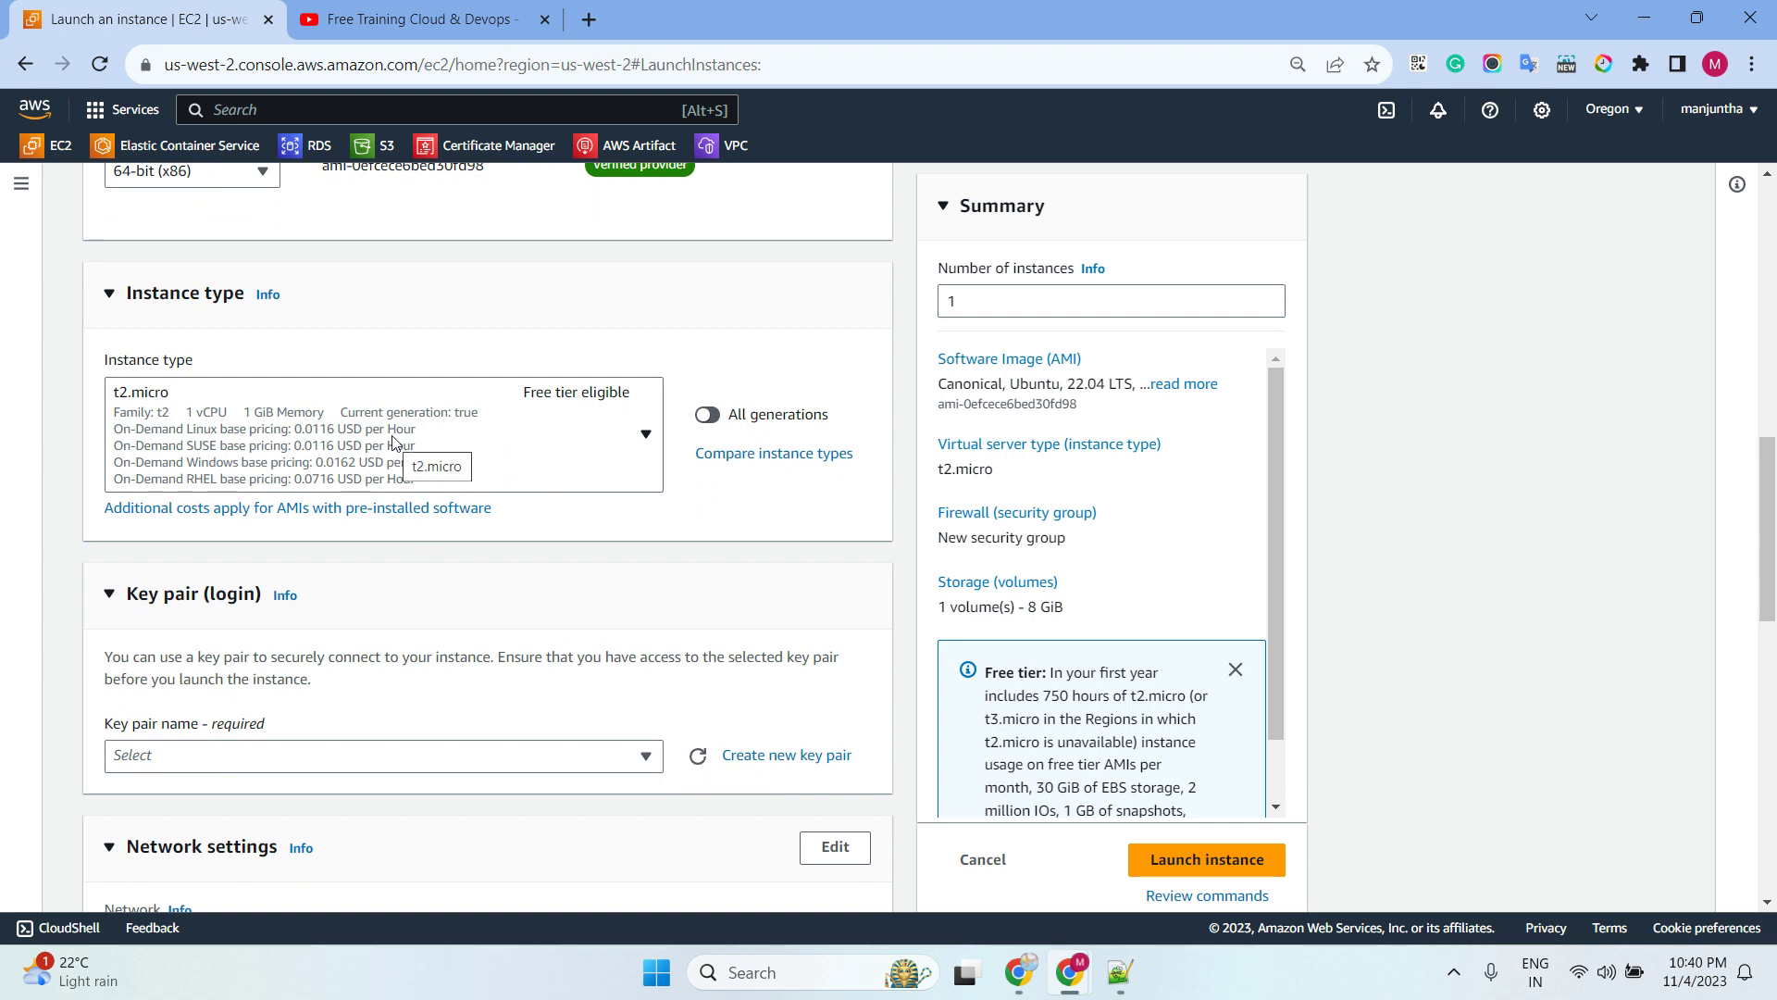
{"action": "scroll", "coordinate": [413, 449], "scroll_direction": "down", "scroll_amount": 3}
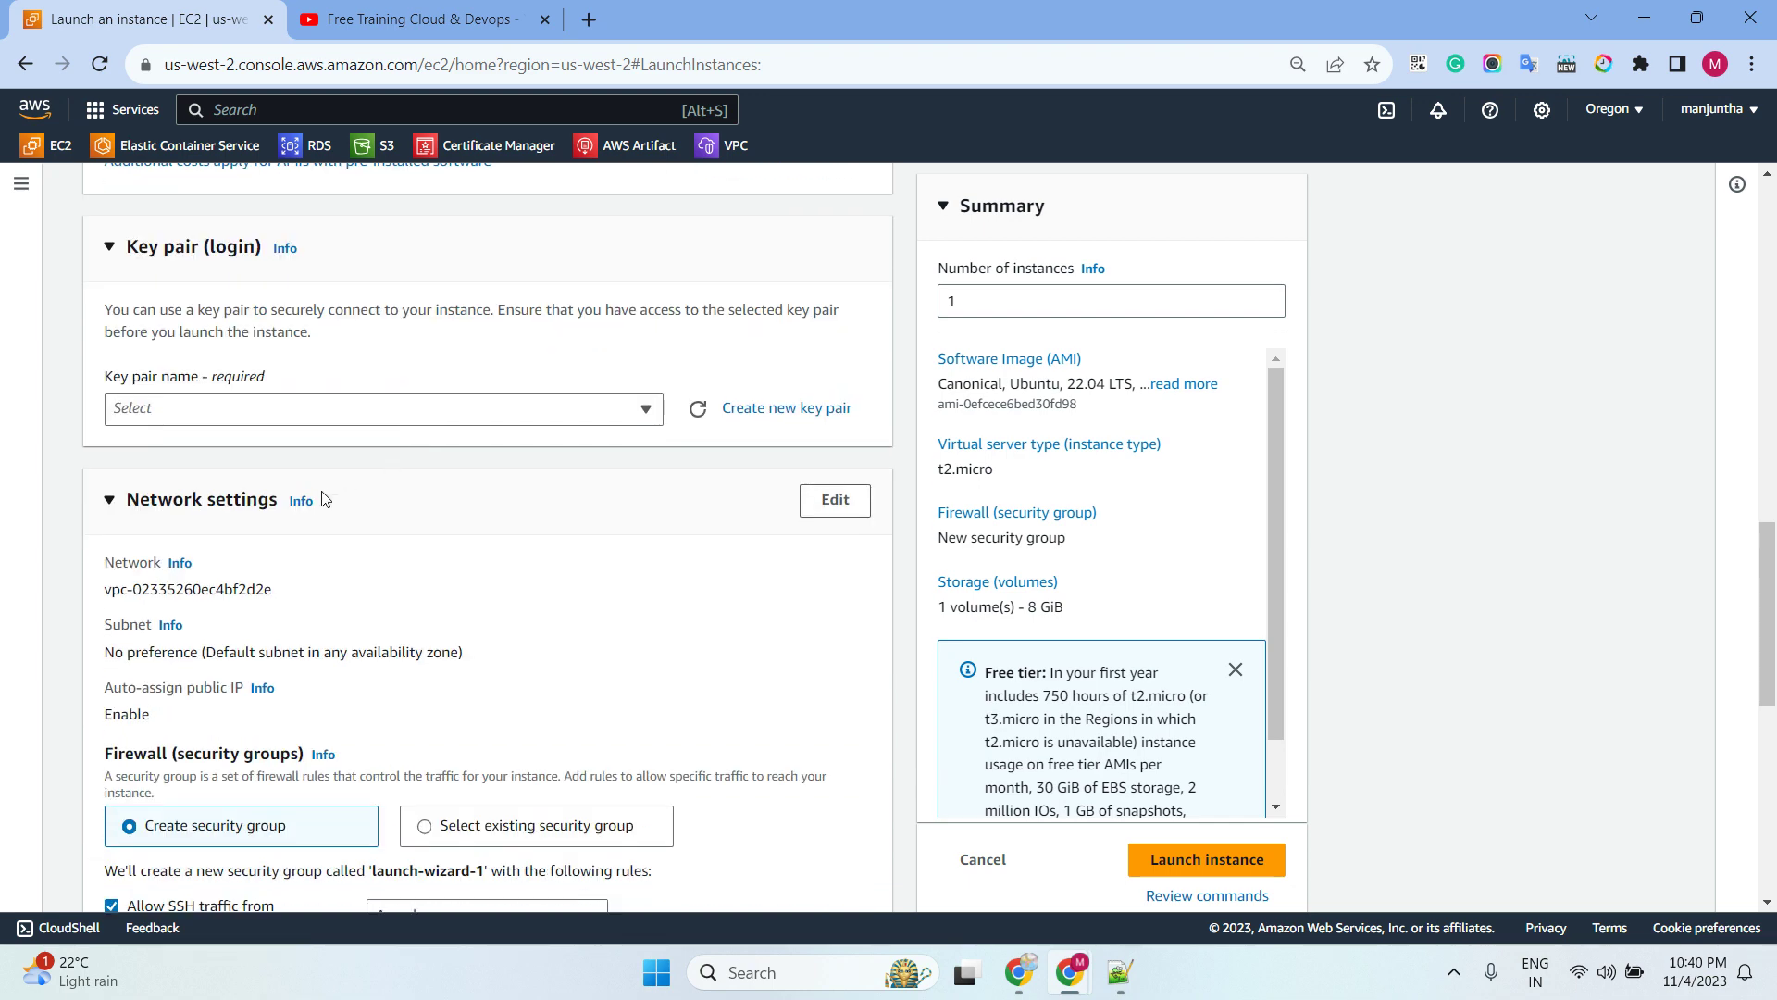
{"action": "left_click", "coordinate": [292, 418]}
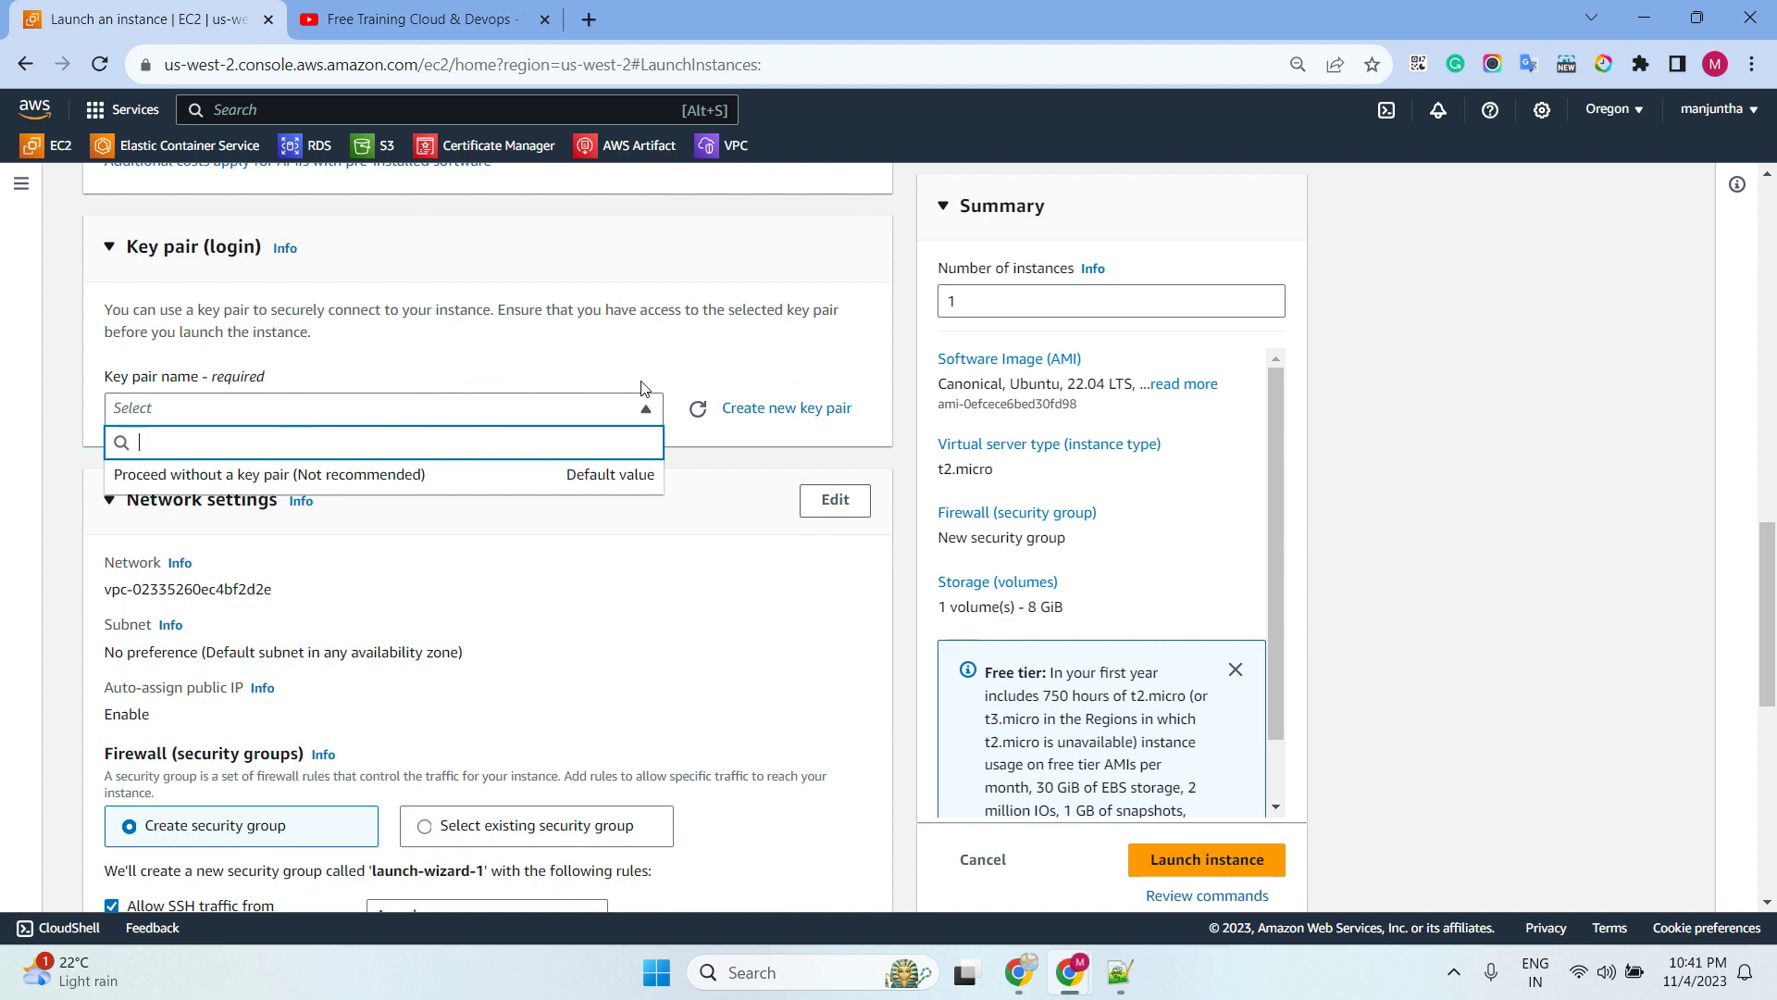
{"action": "left_click", "coordinate": [1416, 403]}
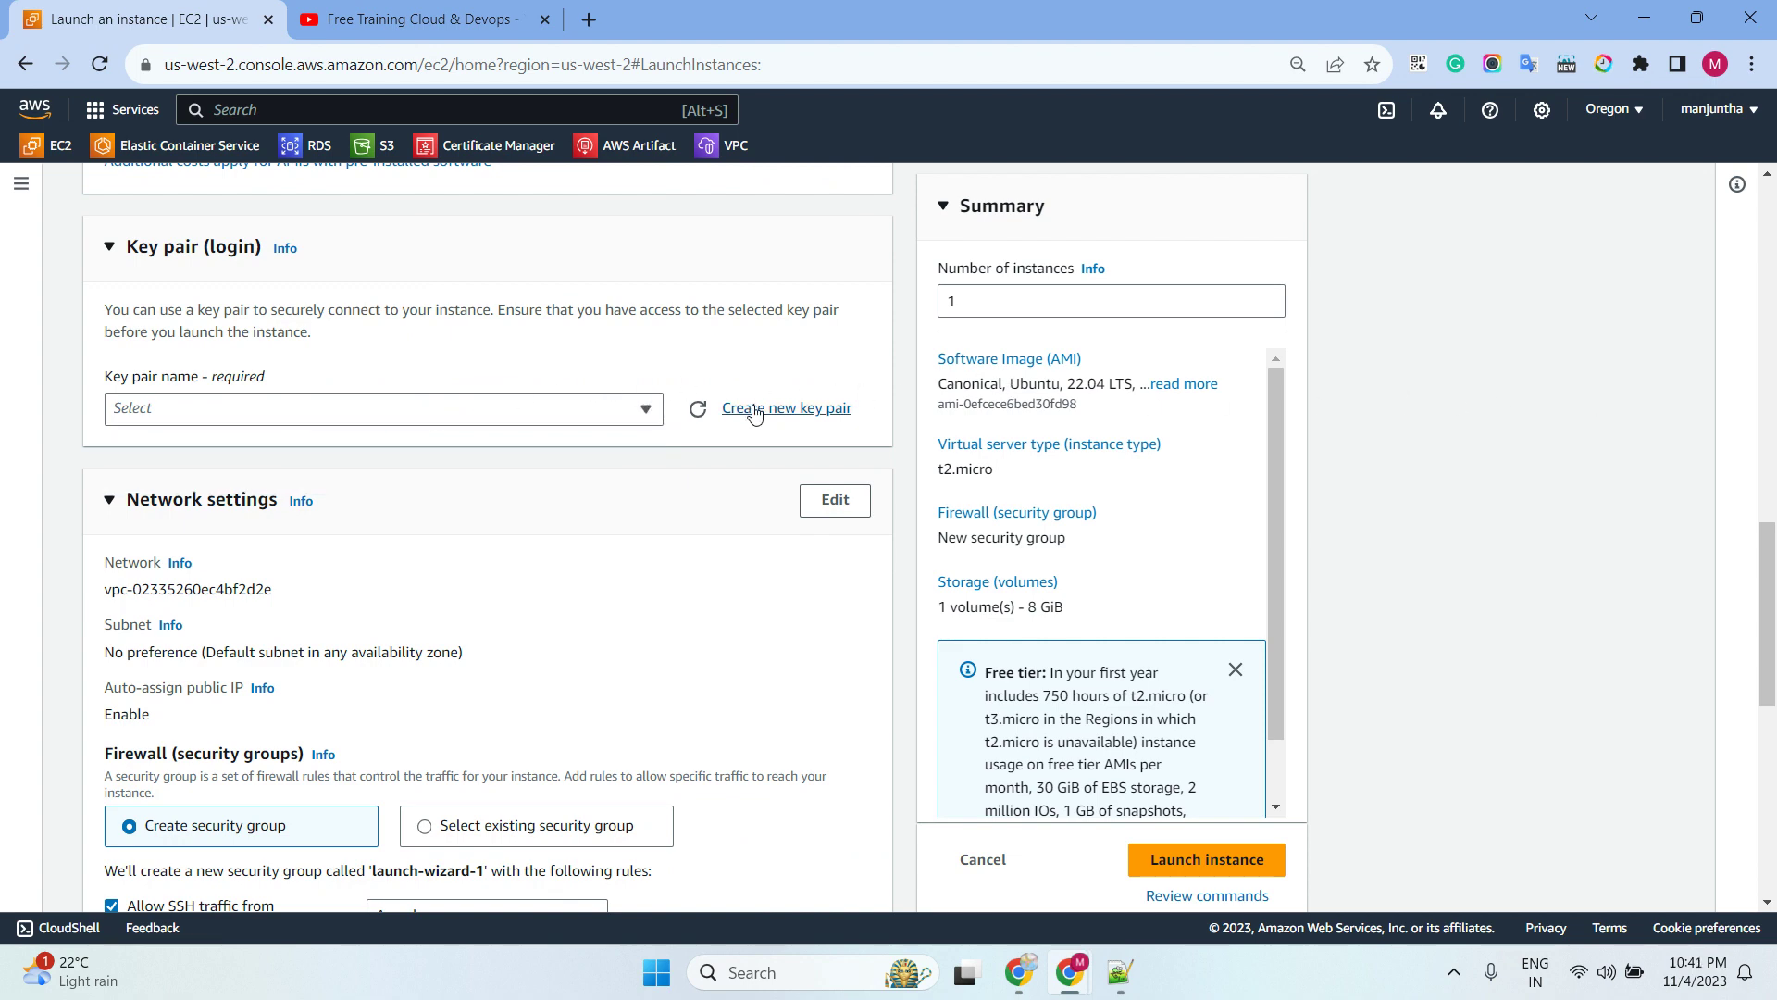
Create an RSA .pem key pair named 'devlopement' for the instance
{"action": "left_click", "coordinate": [750, 407]}
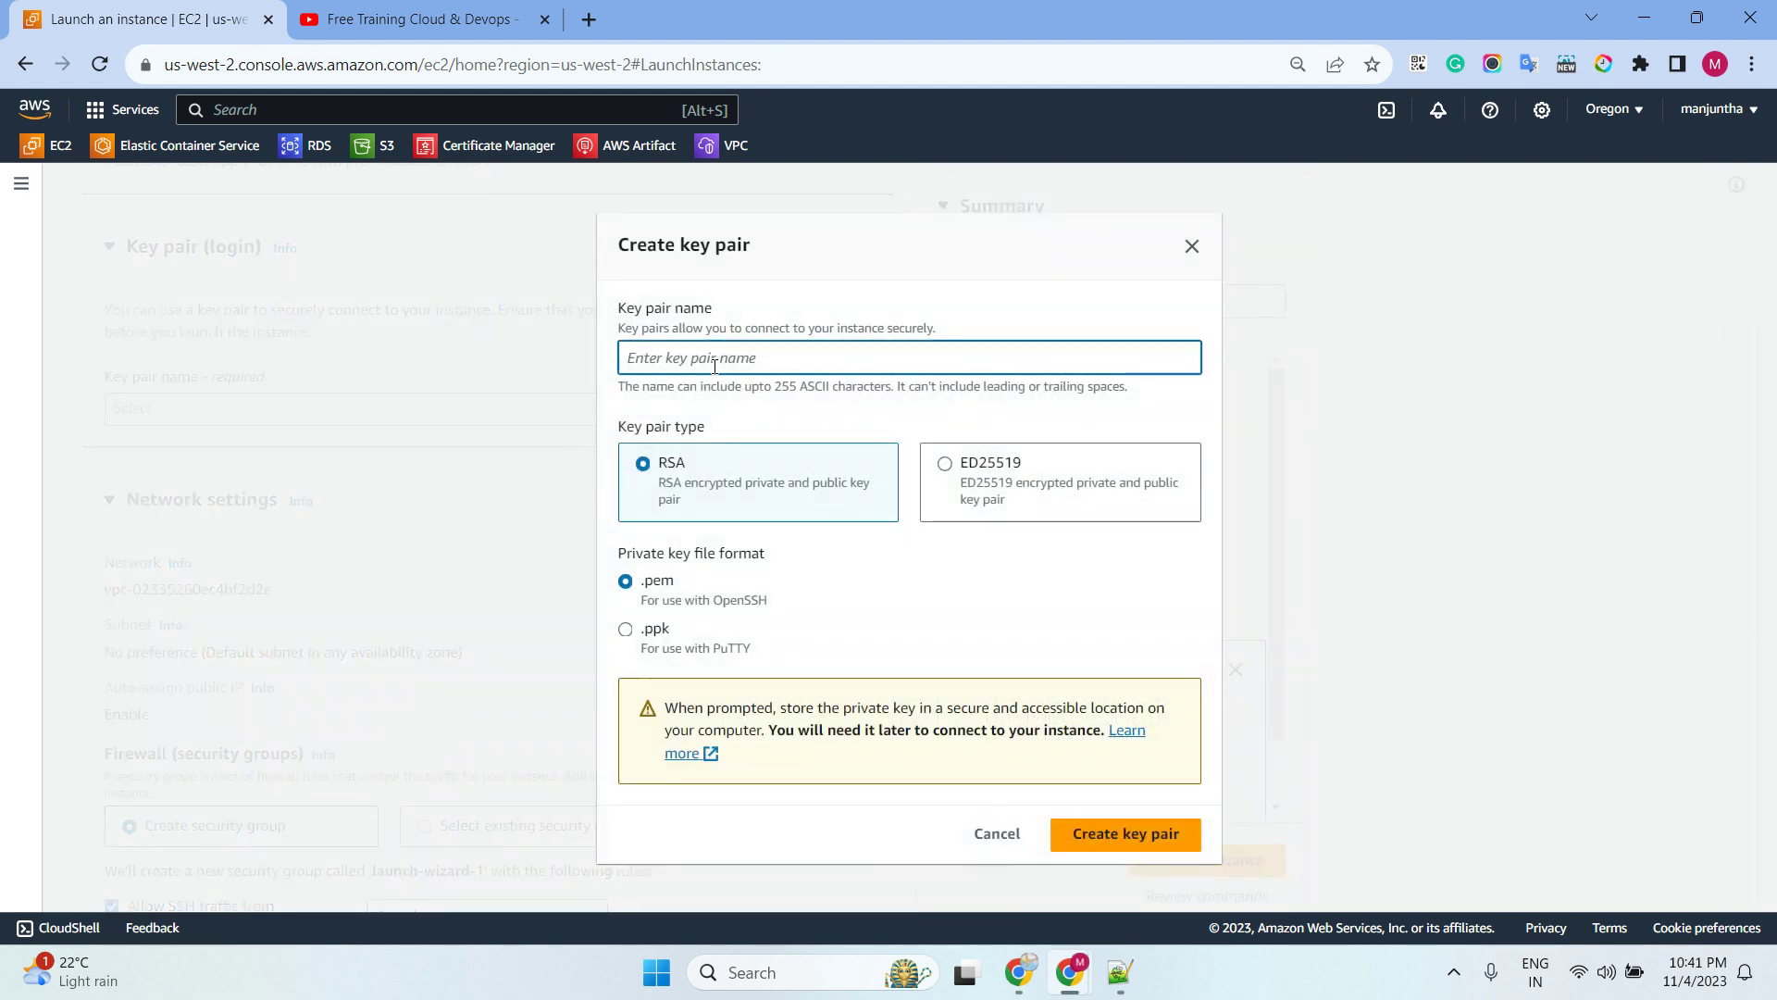
{"action": "type", "text": "devlopement"}
{"action": "left_click", "coordinate": [1129, 833]}
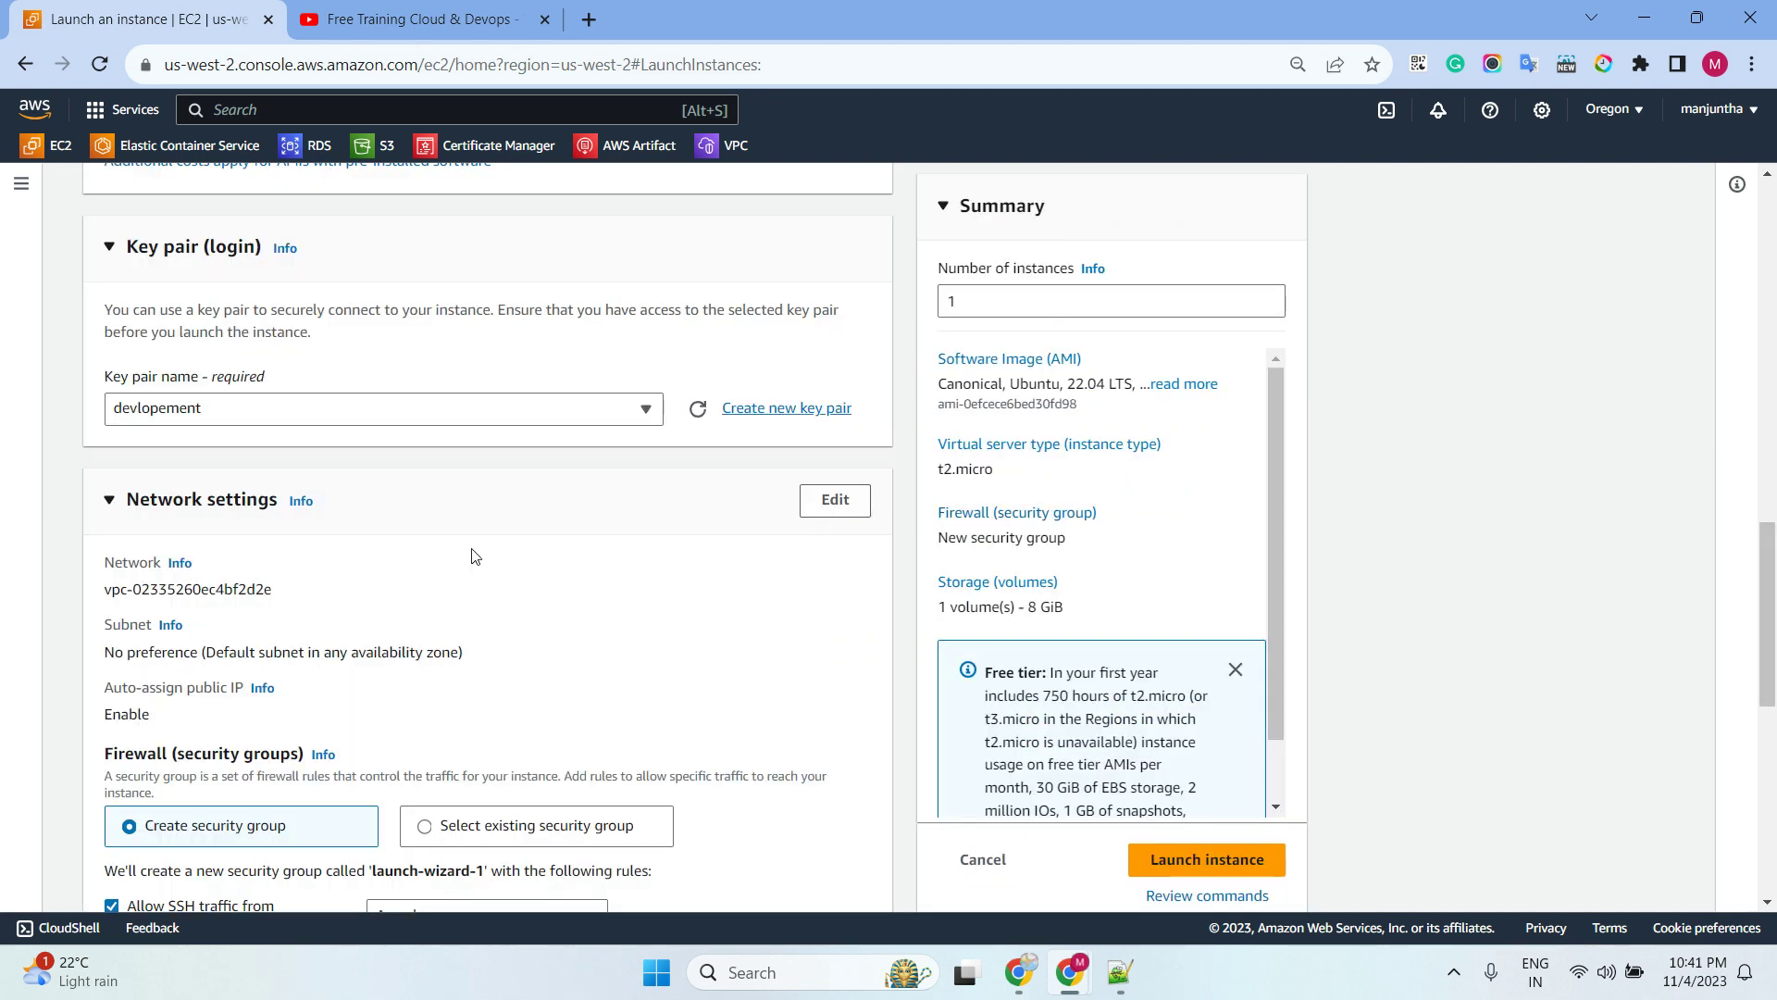
{"action": "scroll", "coordinate": [528, 555], "scroll_direction": "down", "scroll_amount": 3}
Use the existing default security group for the instance's firewall
{"action": "left_click", "coordinate": [521, 600]}
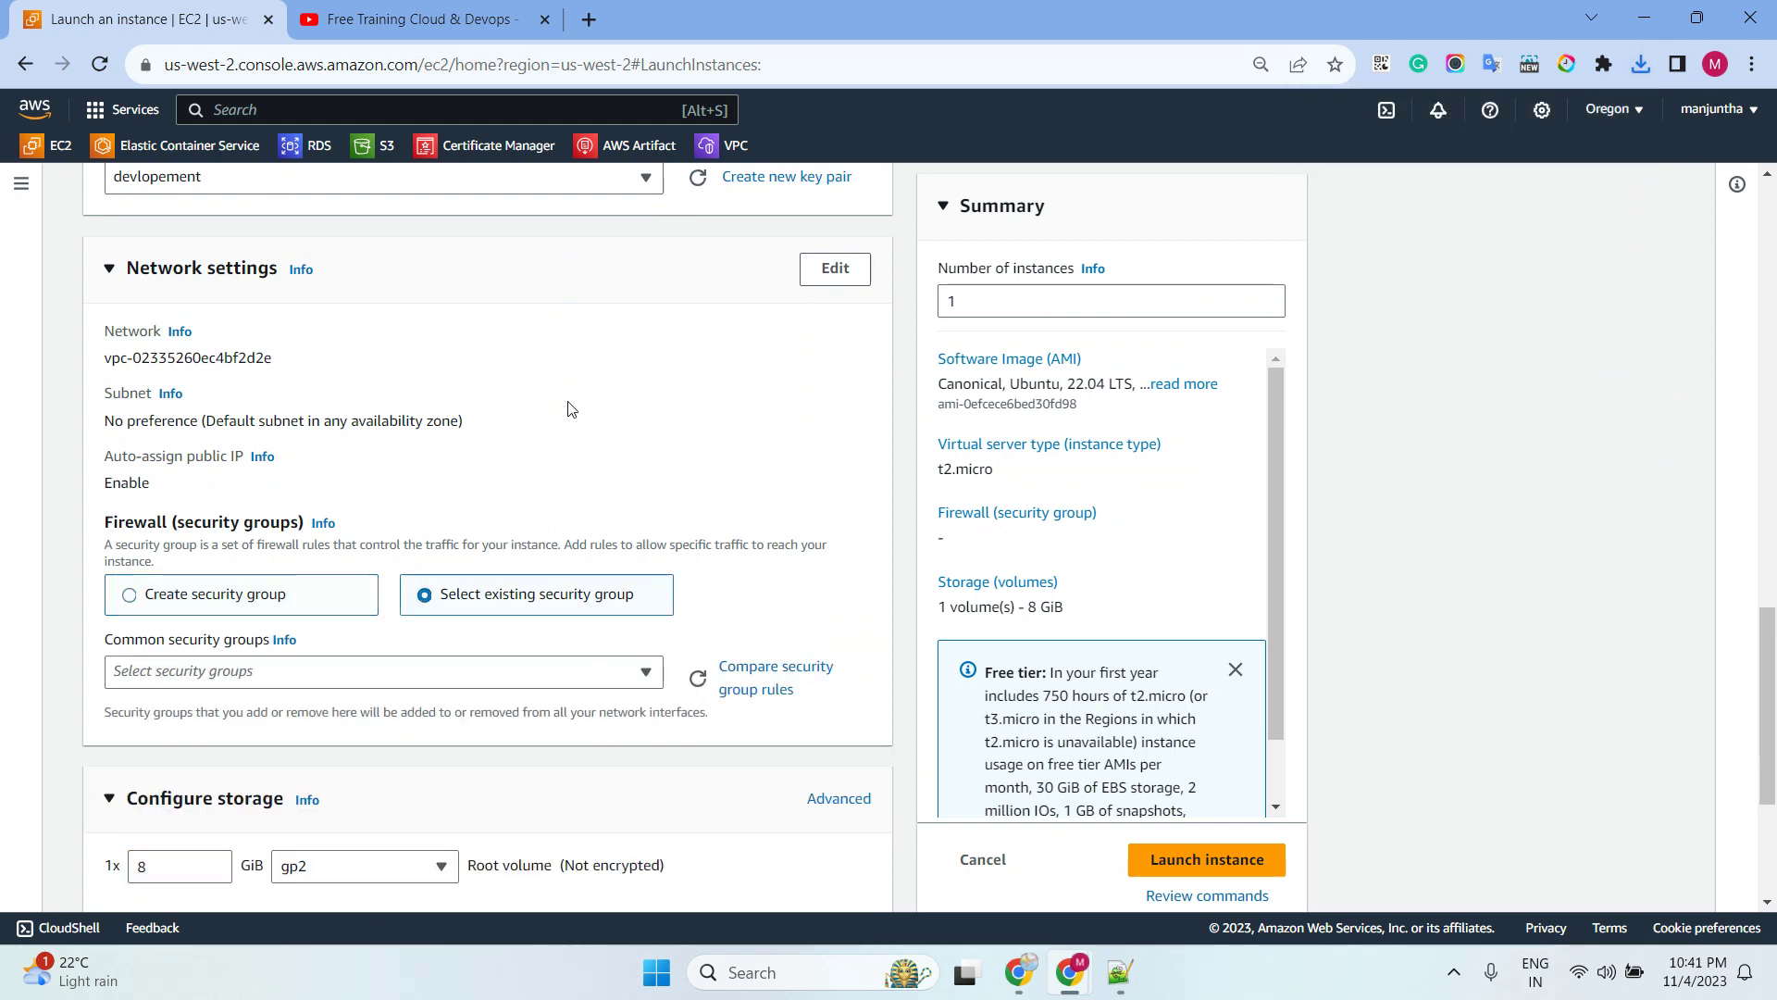
{"action": "scroll", "coordinate": [569, 408], "scroll_direction": "down", "scroll_amount": 3}
{"action": "left_click", "coordinate": [451, 344]}
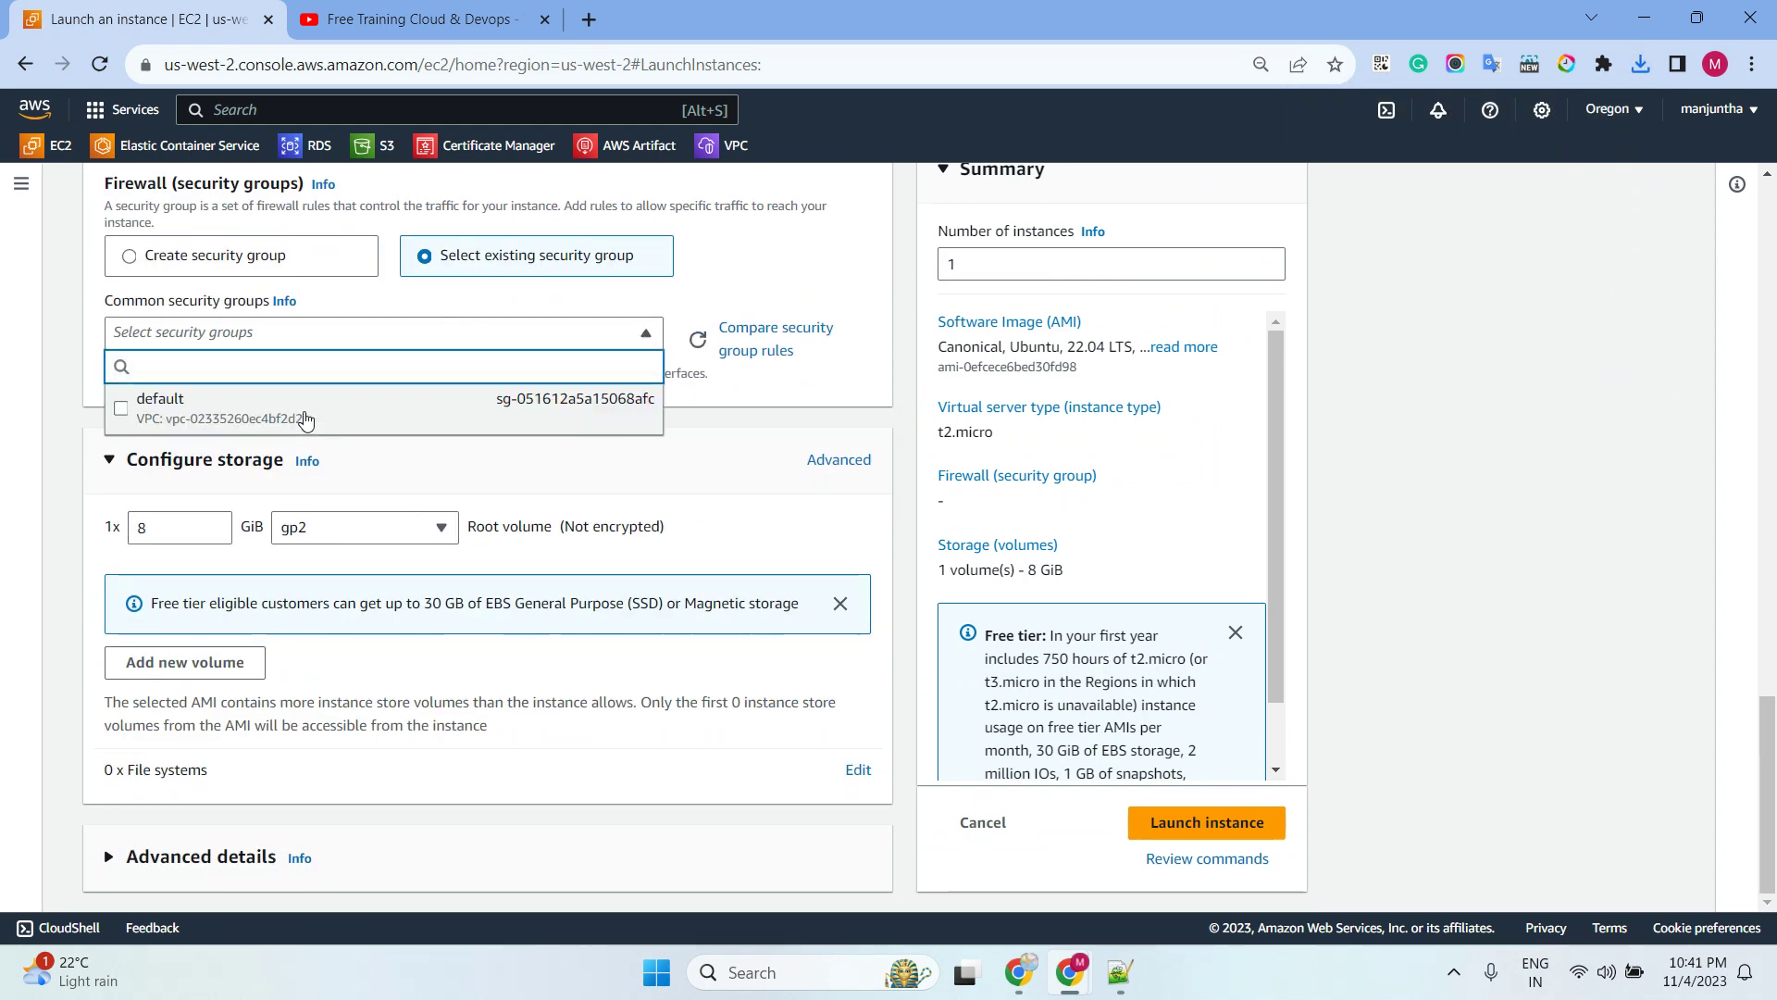
{"action": "left_click", "coordinate": [297, 407]}
{"action": "scroll", "coordinate": [459, 511], "scroll_direction": "down", "scroll_amount": 1}
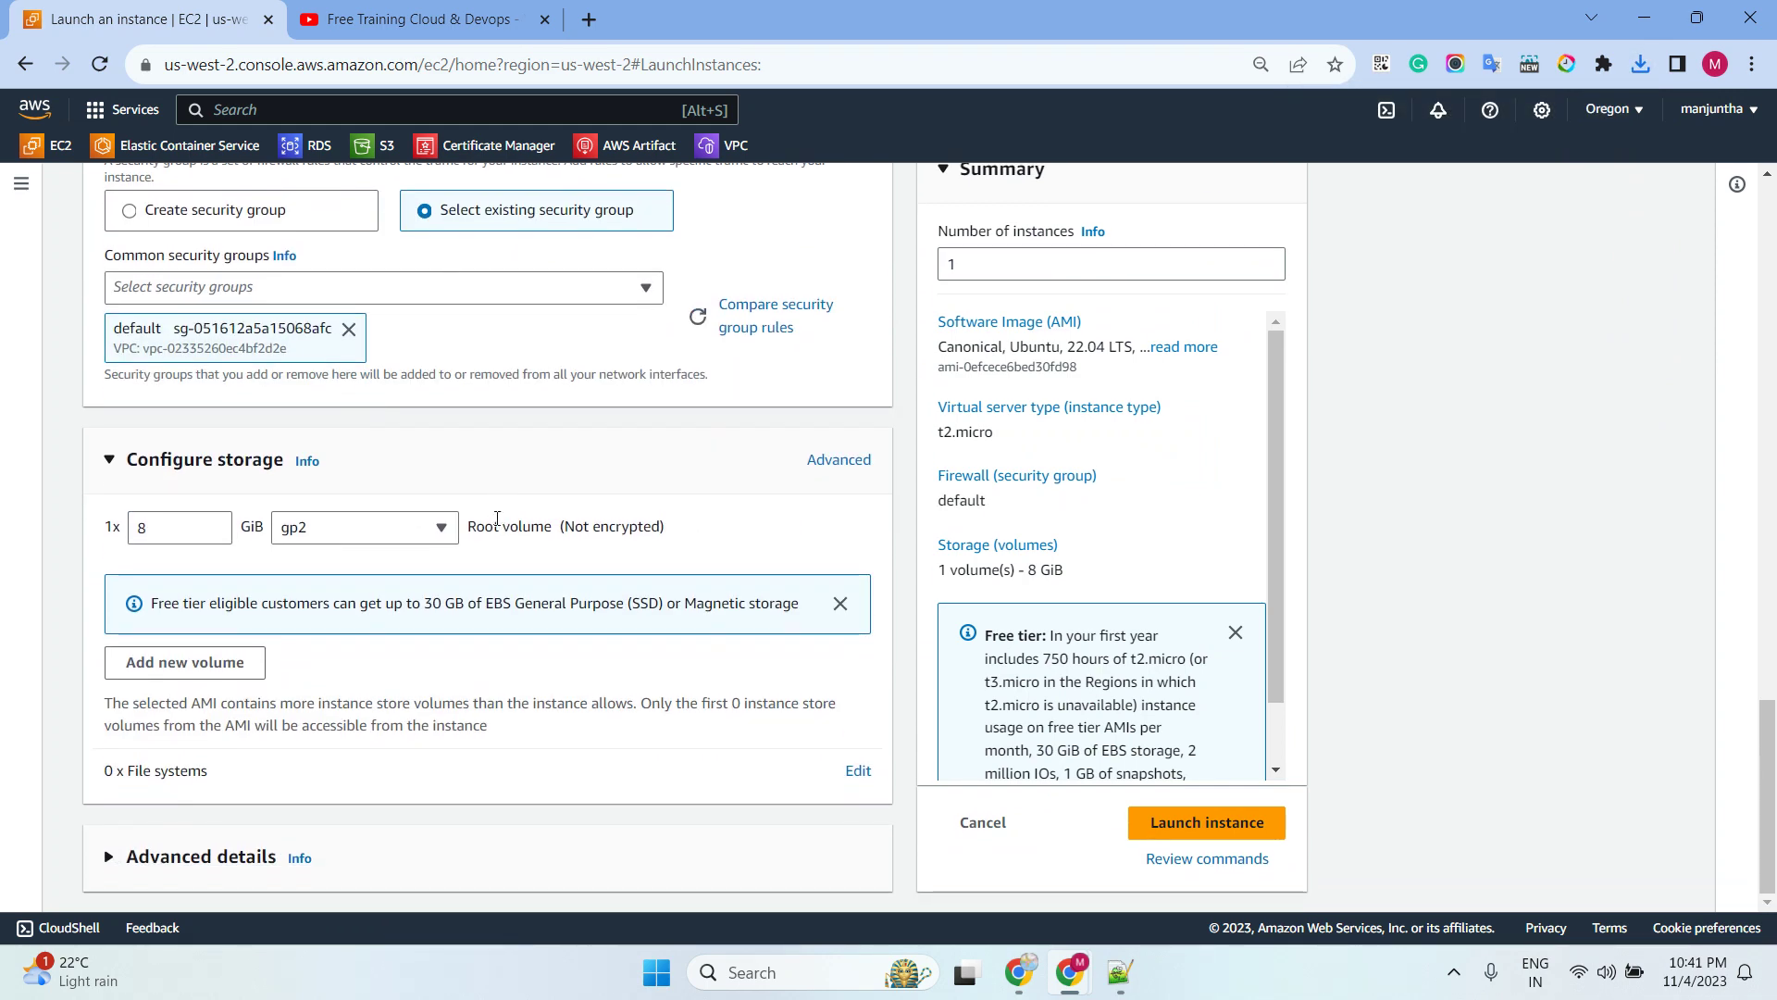
Attach the SSMROLE IAM instance profile under Advanced details and launch the instance
{"action": "left_click", "coordinate": [278, 856]}
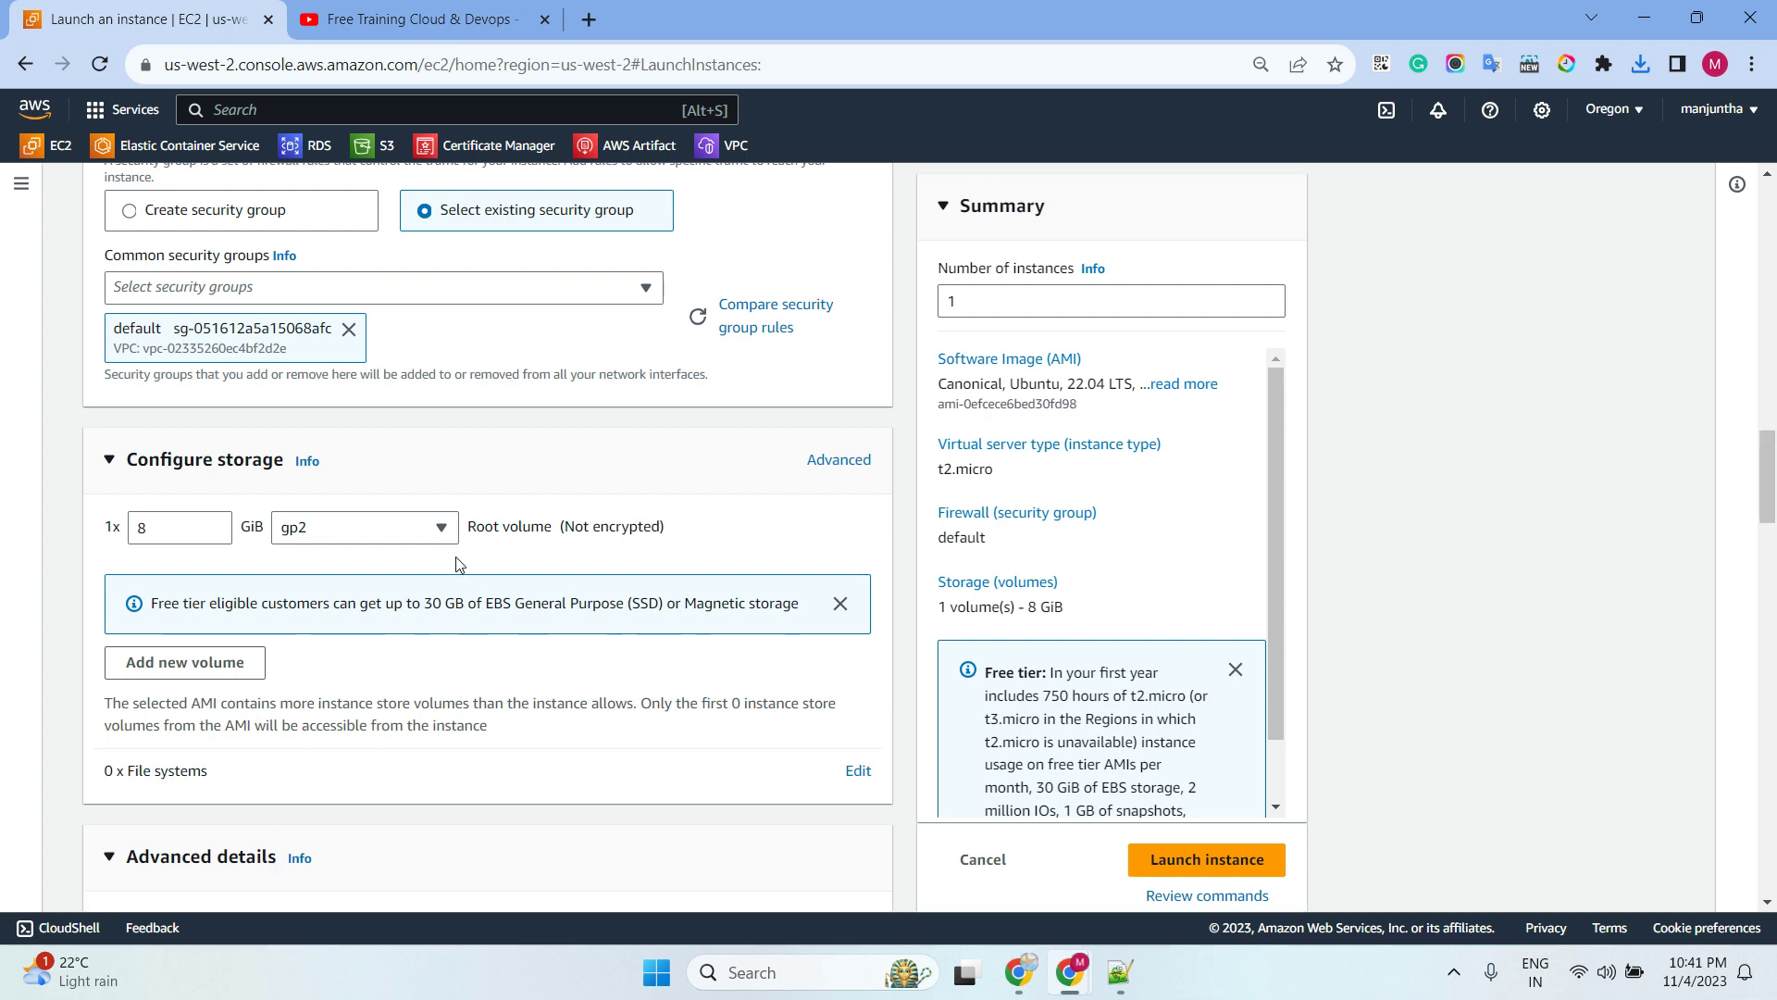
{"action": "scroll", "coordinate": [458, 563], "scroll_direction": "down", "scroll_amount": 4}
{"action": "scroll", "coordinate": [454, 504], "scroll_direction": "down", "scroll_amount": 4}
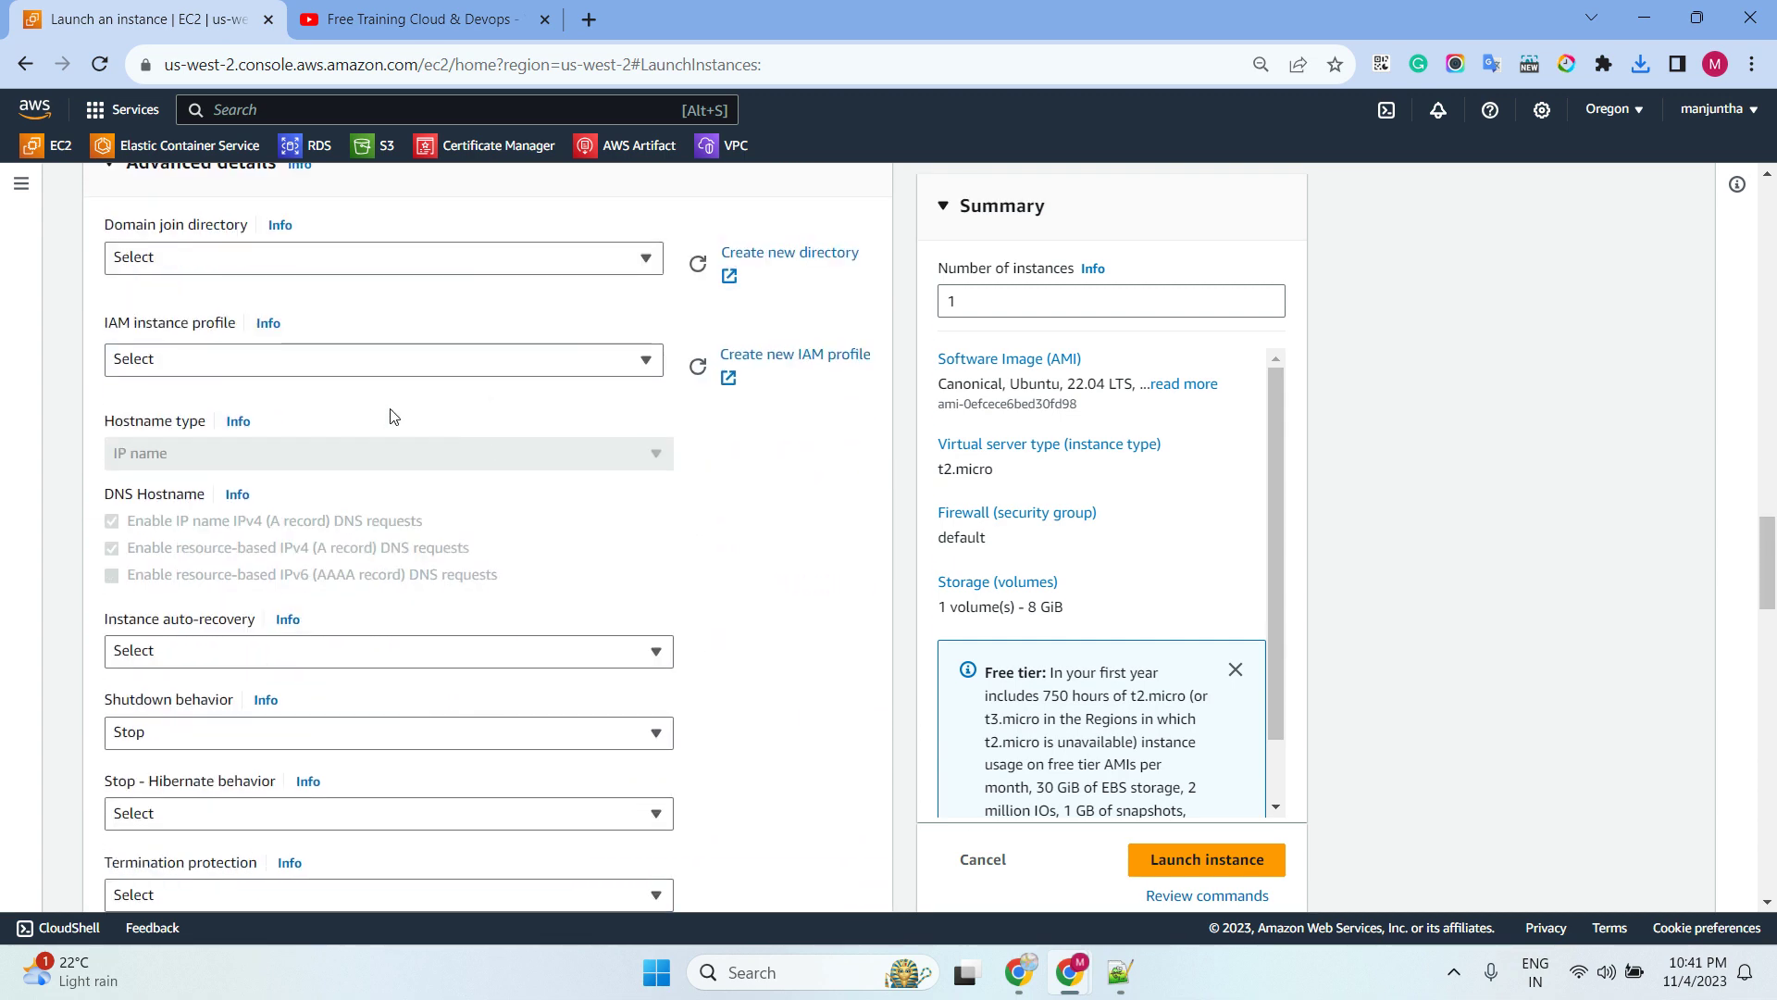
{"action": "left_click", "coordinate": [333, 367]}
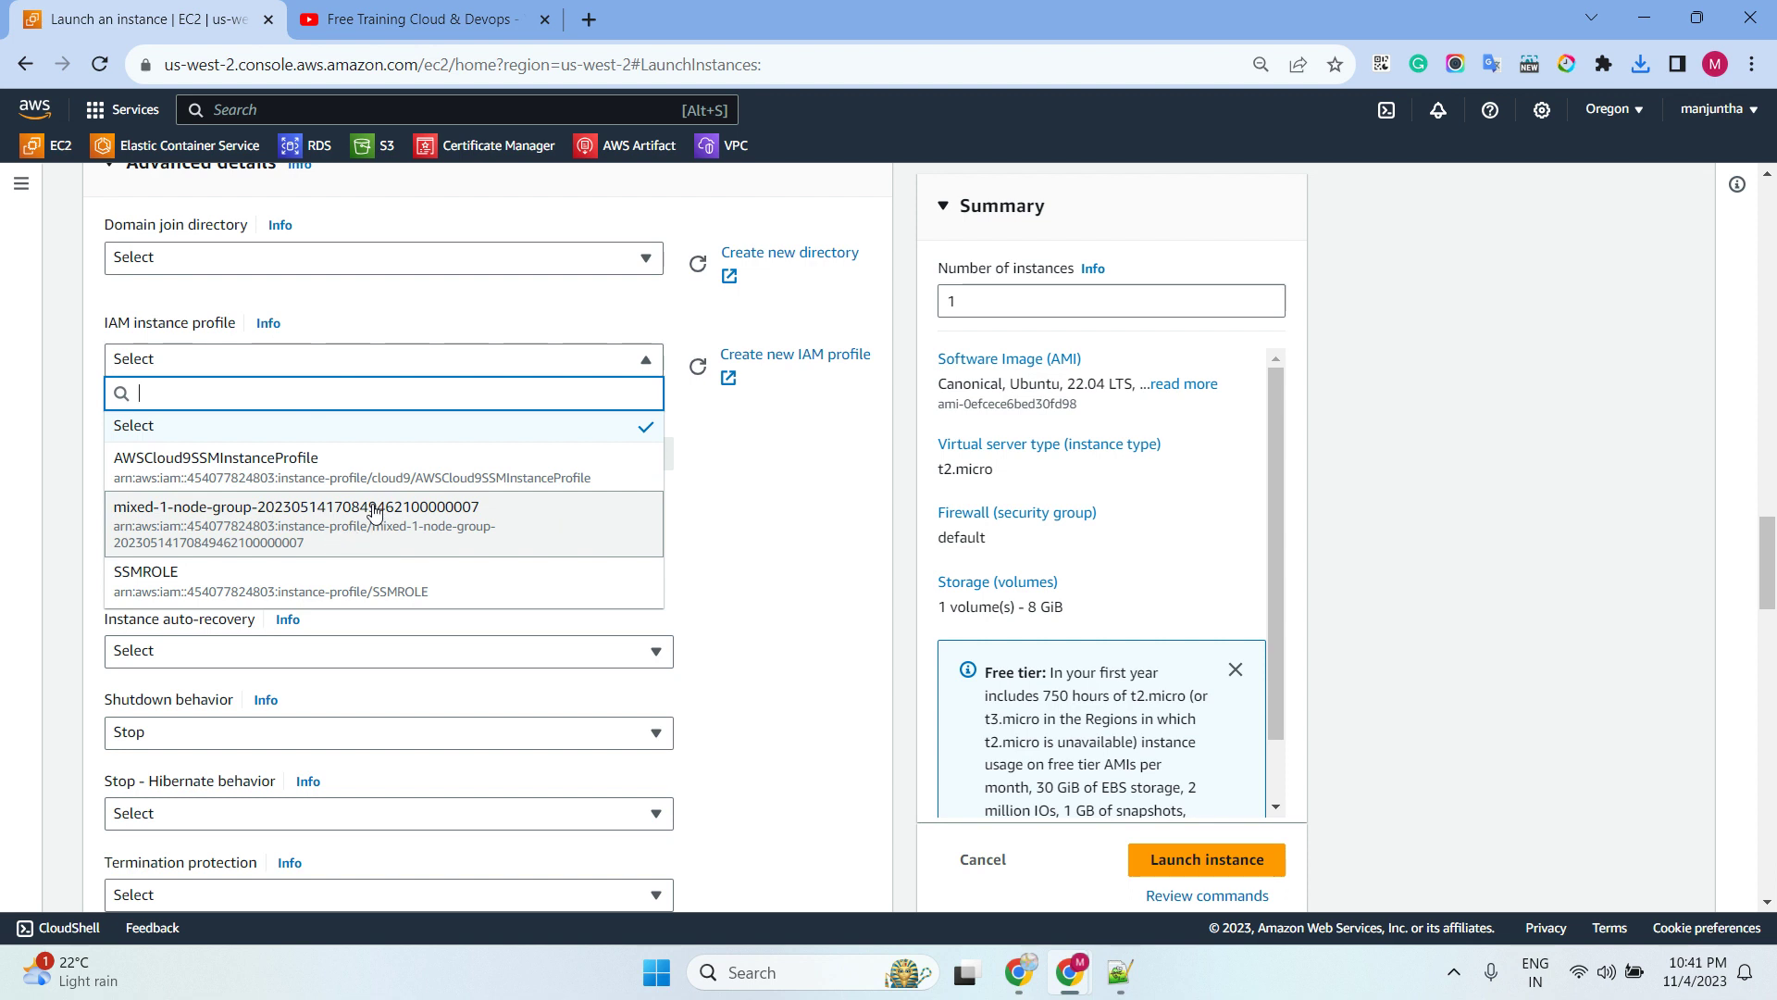
{"action": "scroll", "coordinate": [374, 512], "scroll_direction": "down", "scroll_amount": 1}
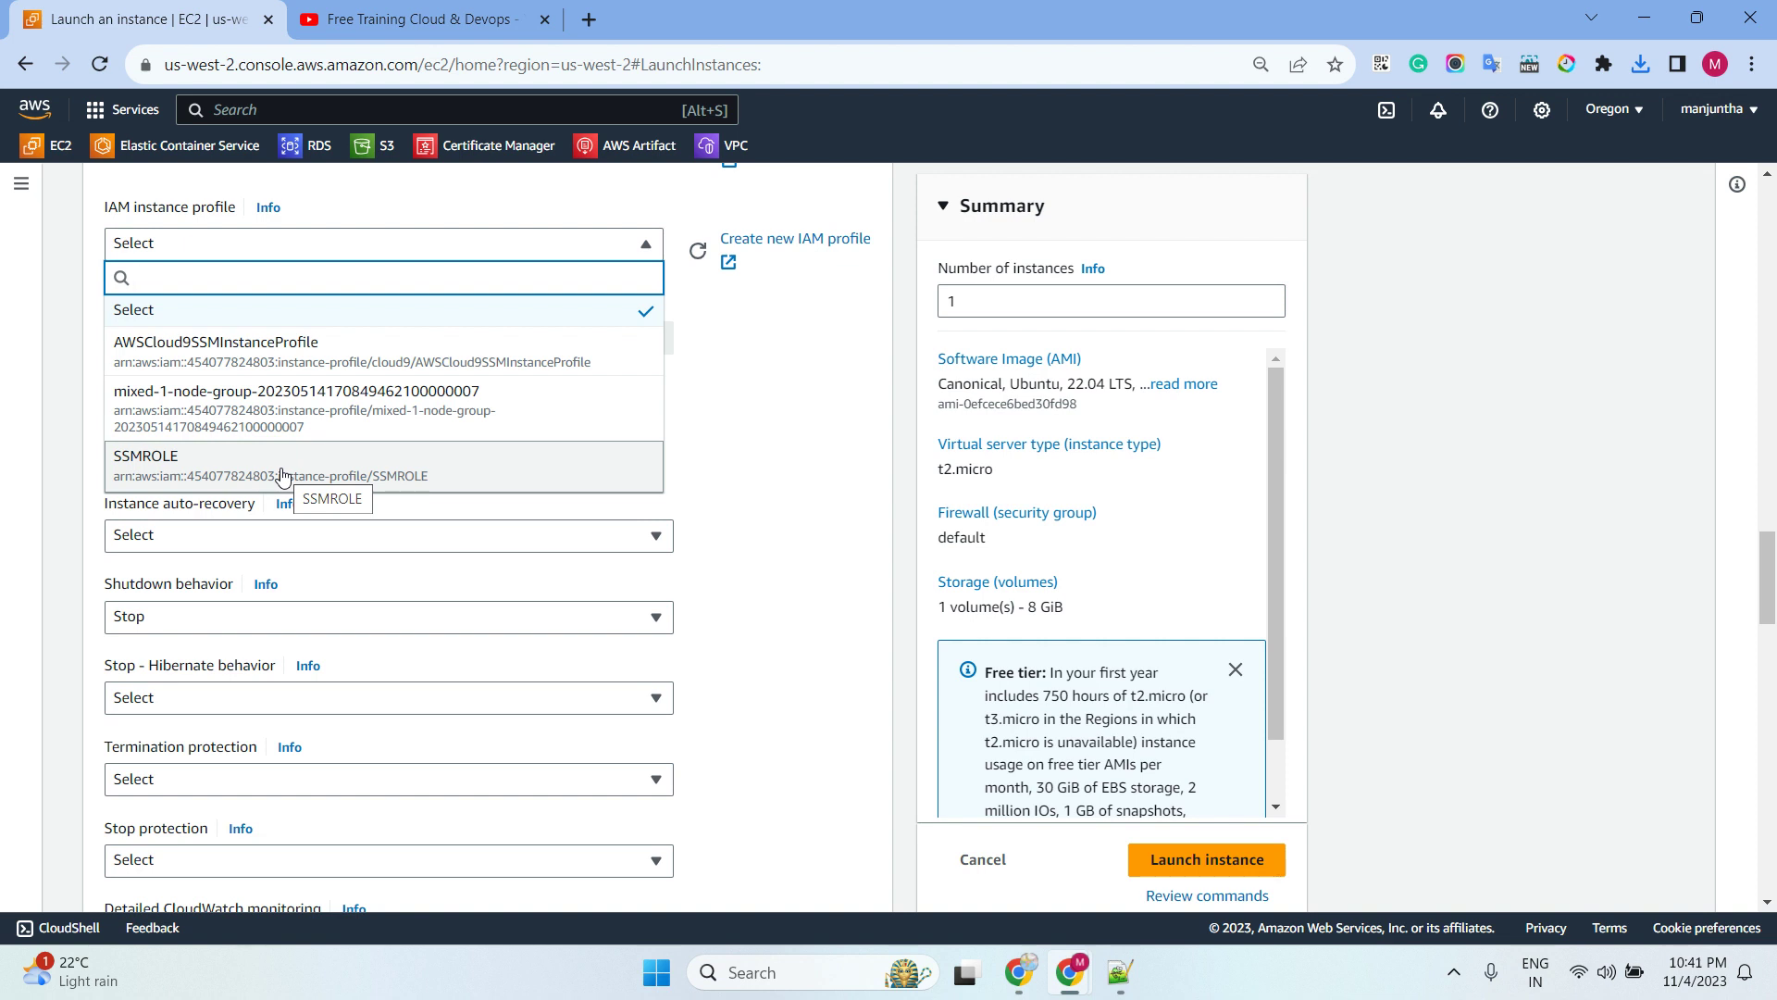
{"action": "left_click", "coordinate": [277, 472]}
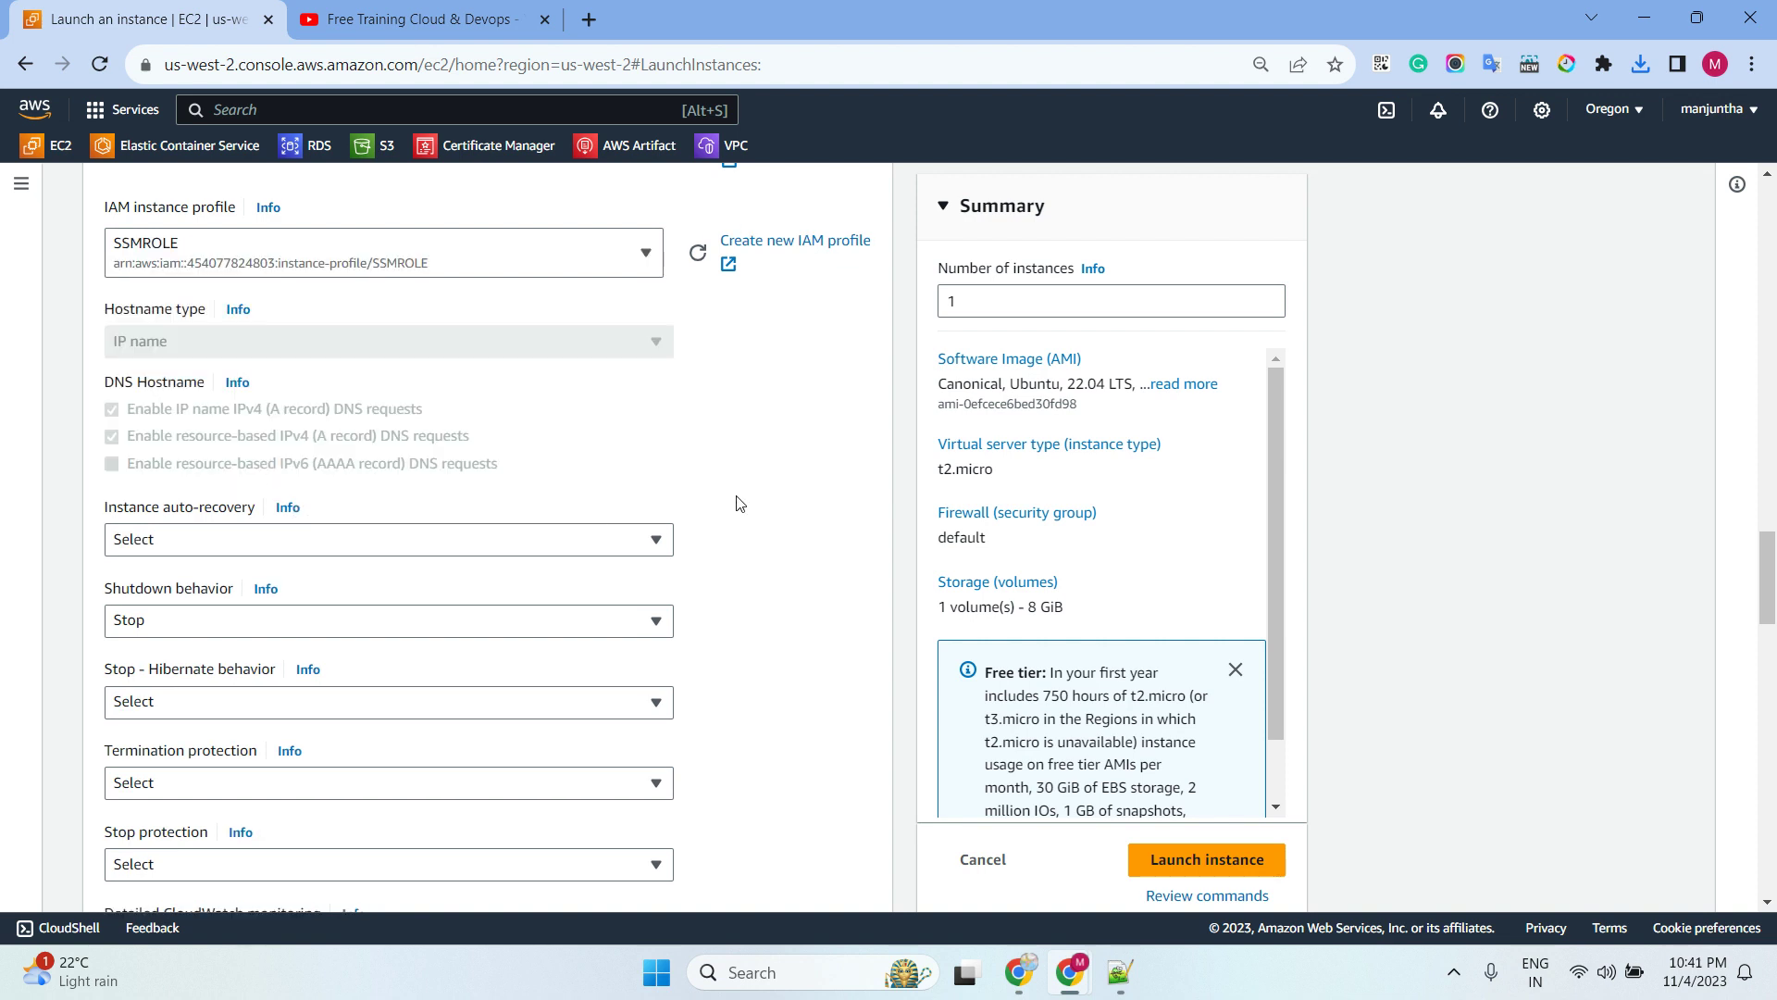
{"action": "left_click", "coordinate": [1207, 856]}
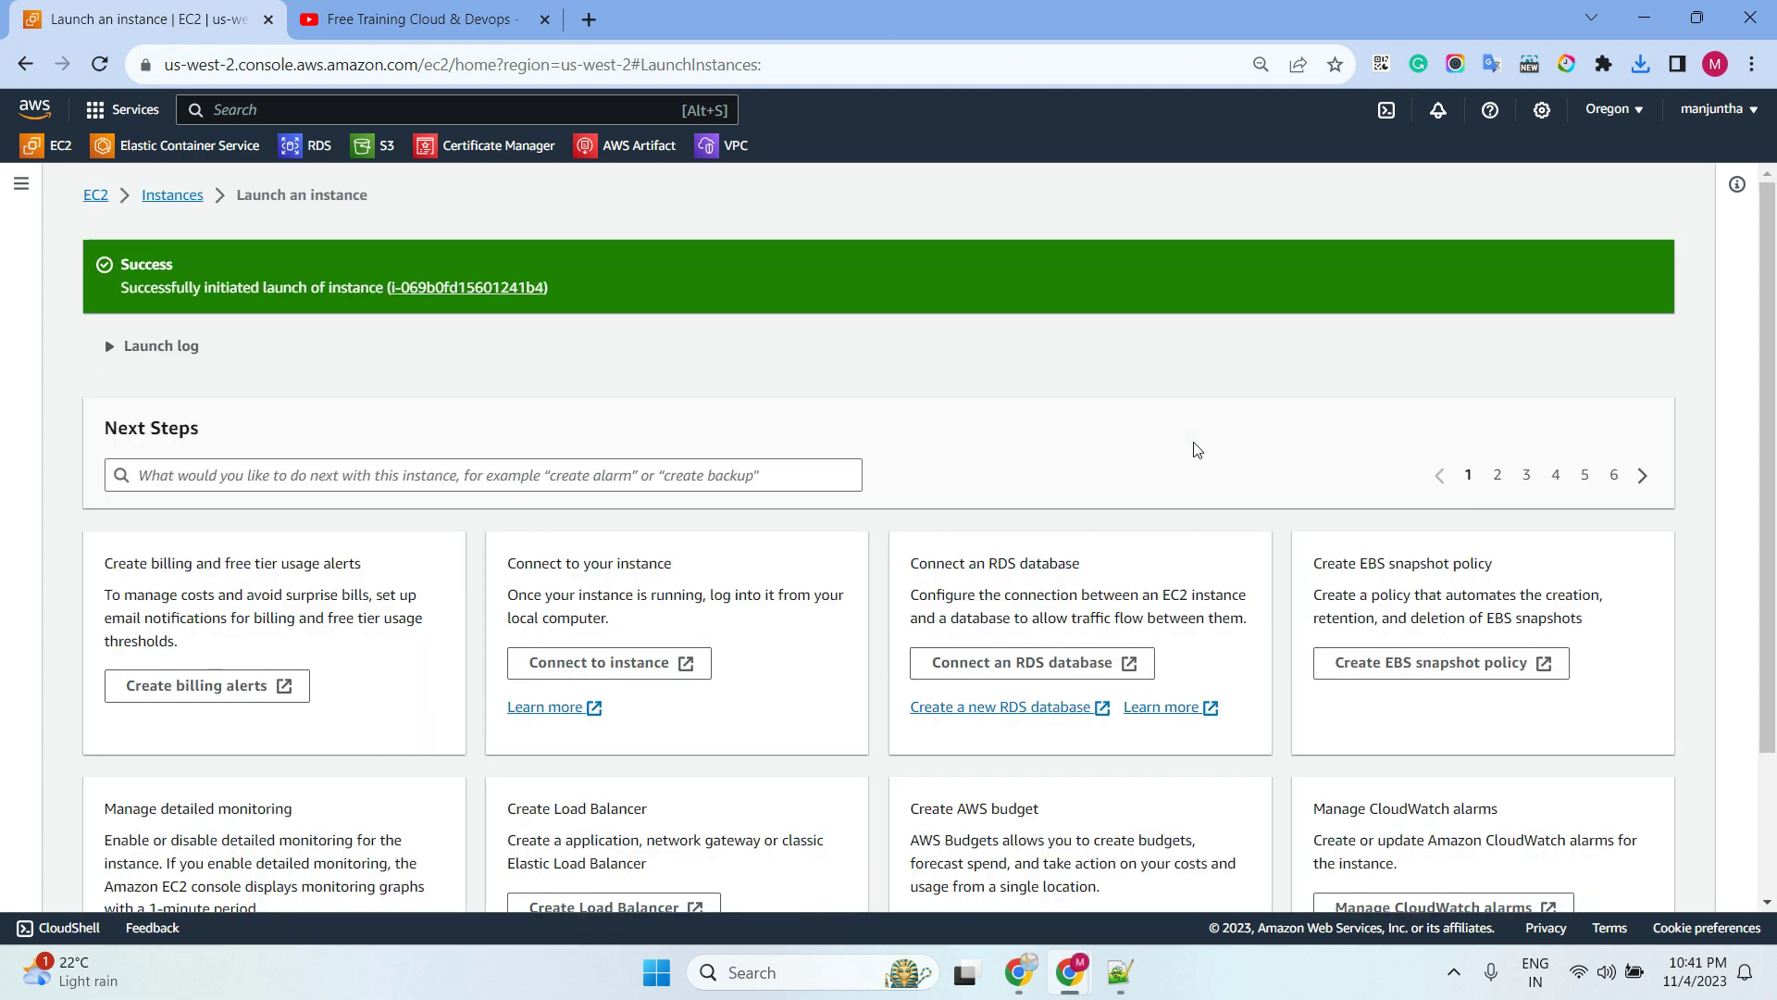
{"action": "scroll", "coordinate": [1194, 453], "scroll_direction": "down", "scroll_amount": 3}
Confirm linuxinstance-ubuntu shows as pending, then start a second instance launch
{"action": "left_click", "coordinate": [1532, 880]}
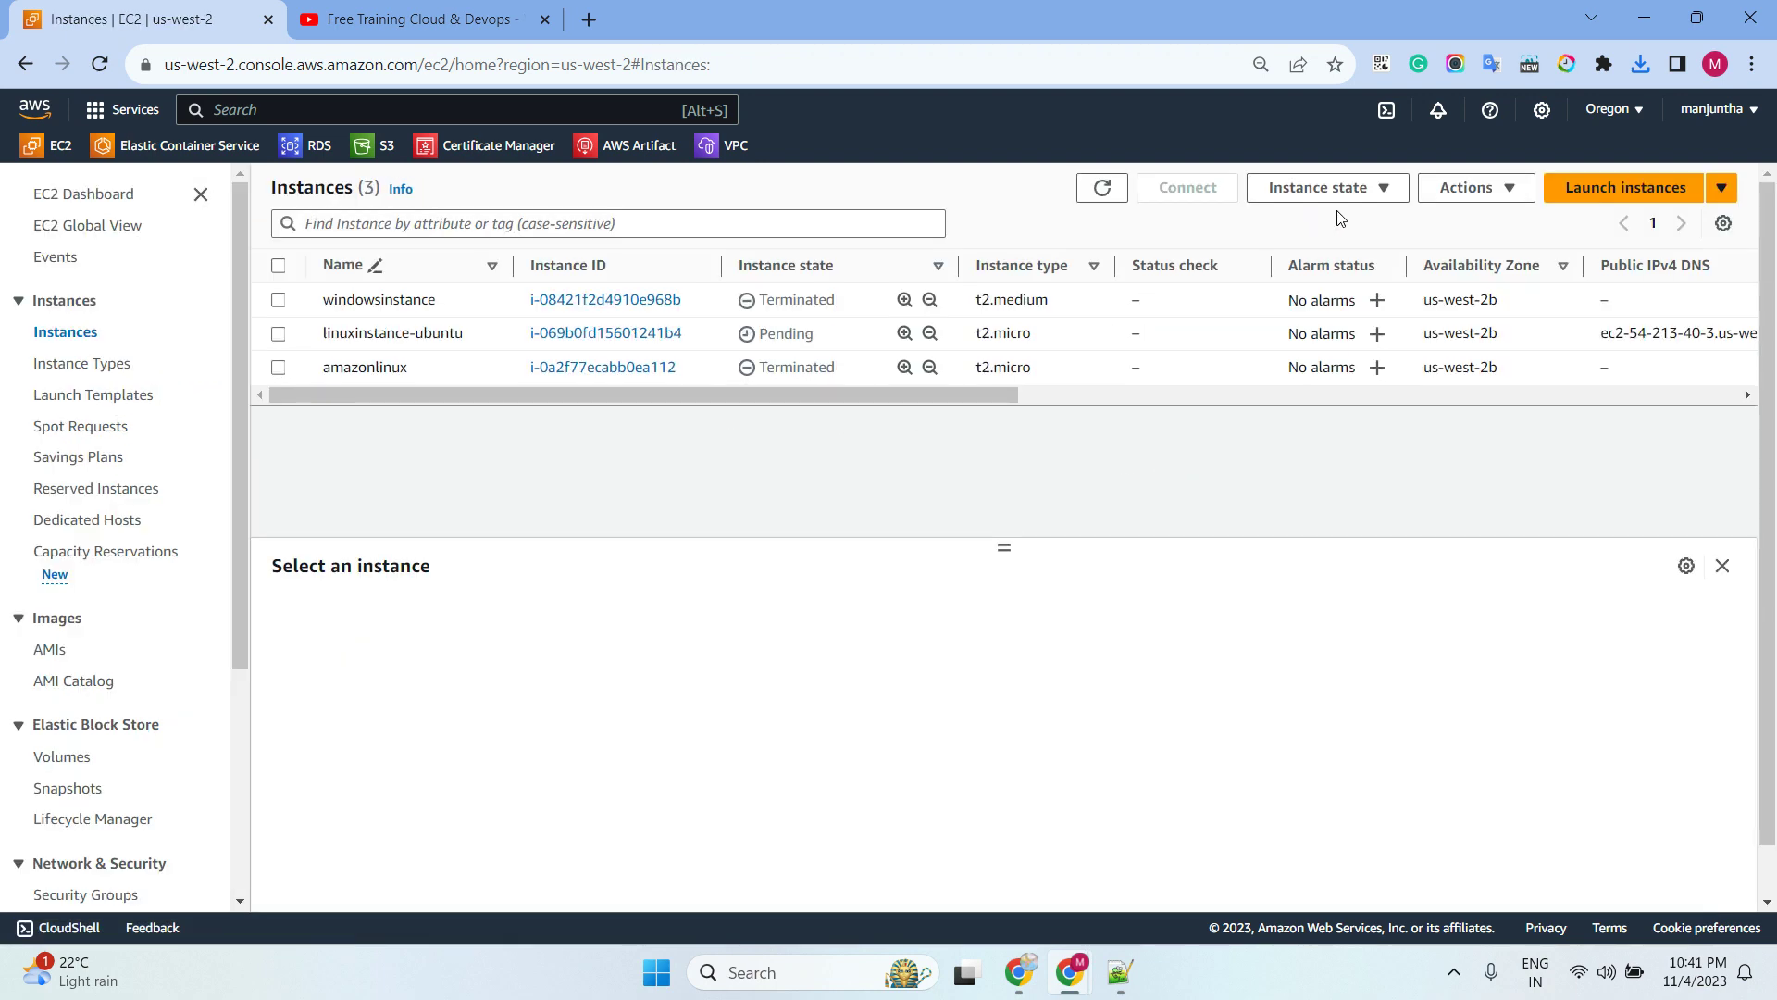
{"action": "left_click", "coordinate": [1579, 194]}
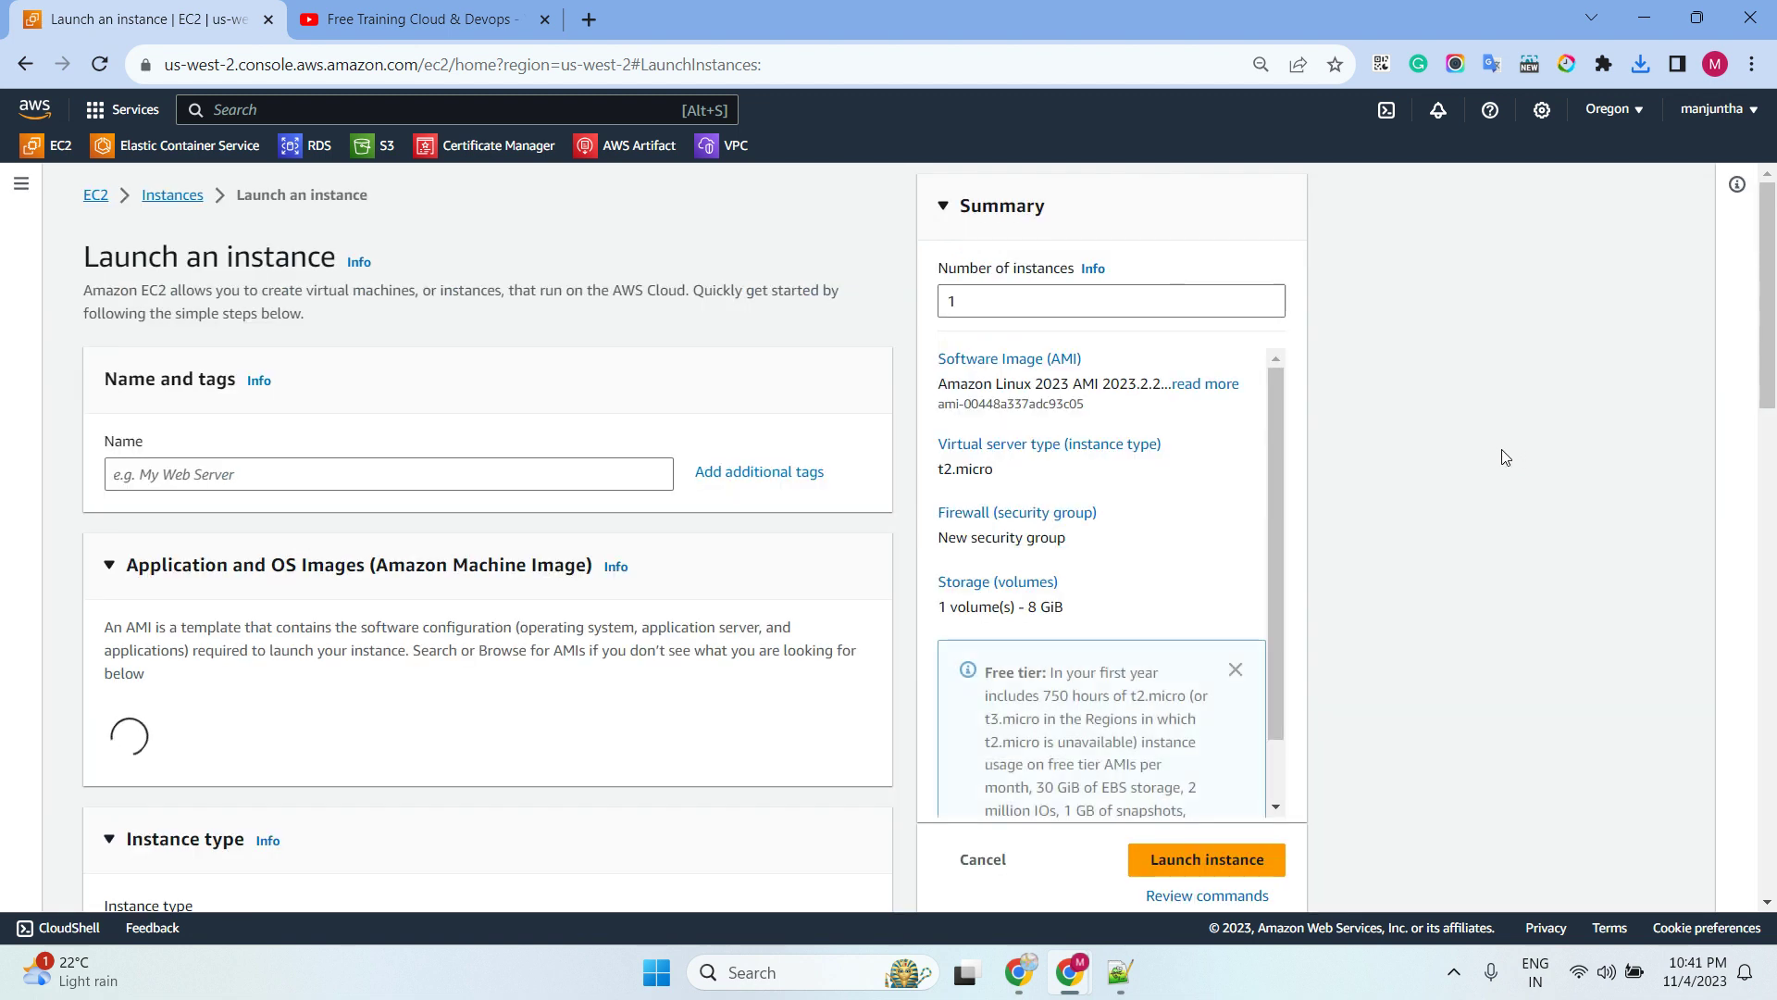
Name the second instance windowsserver2019 and pick the Microsoft Windows Server 2019 Base image
{"action": "left_click", "coordinate": [340, 478]}
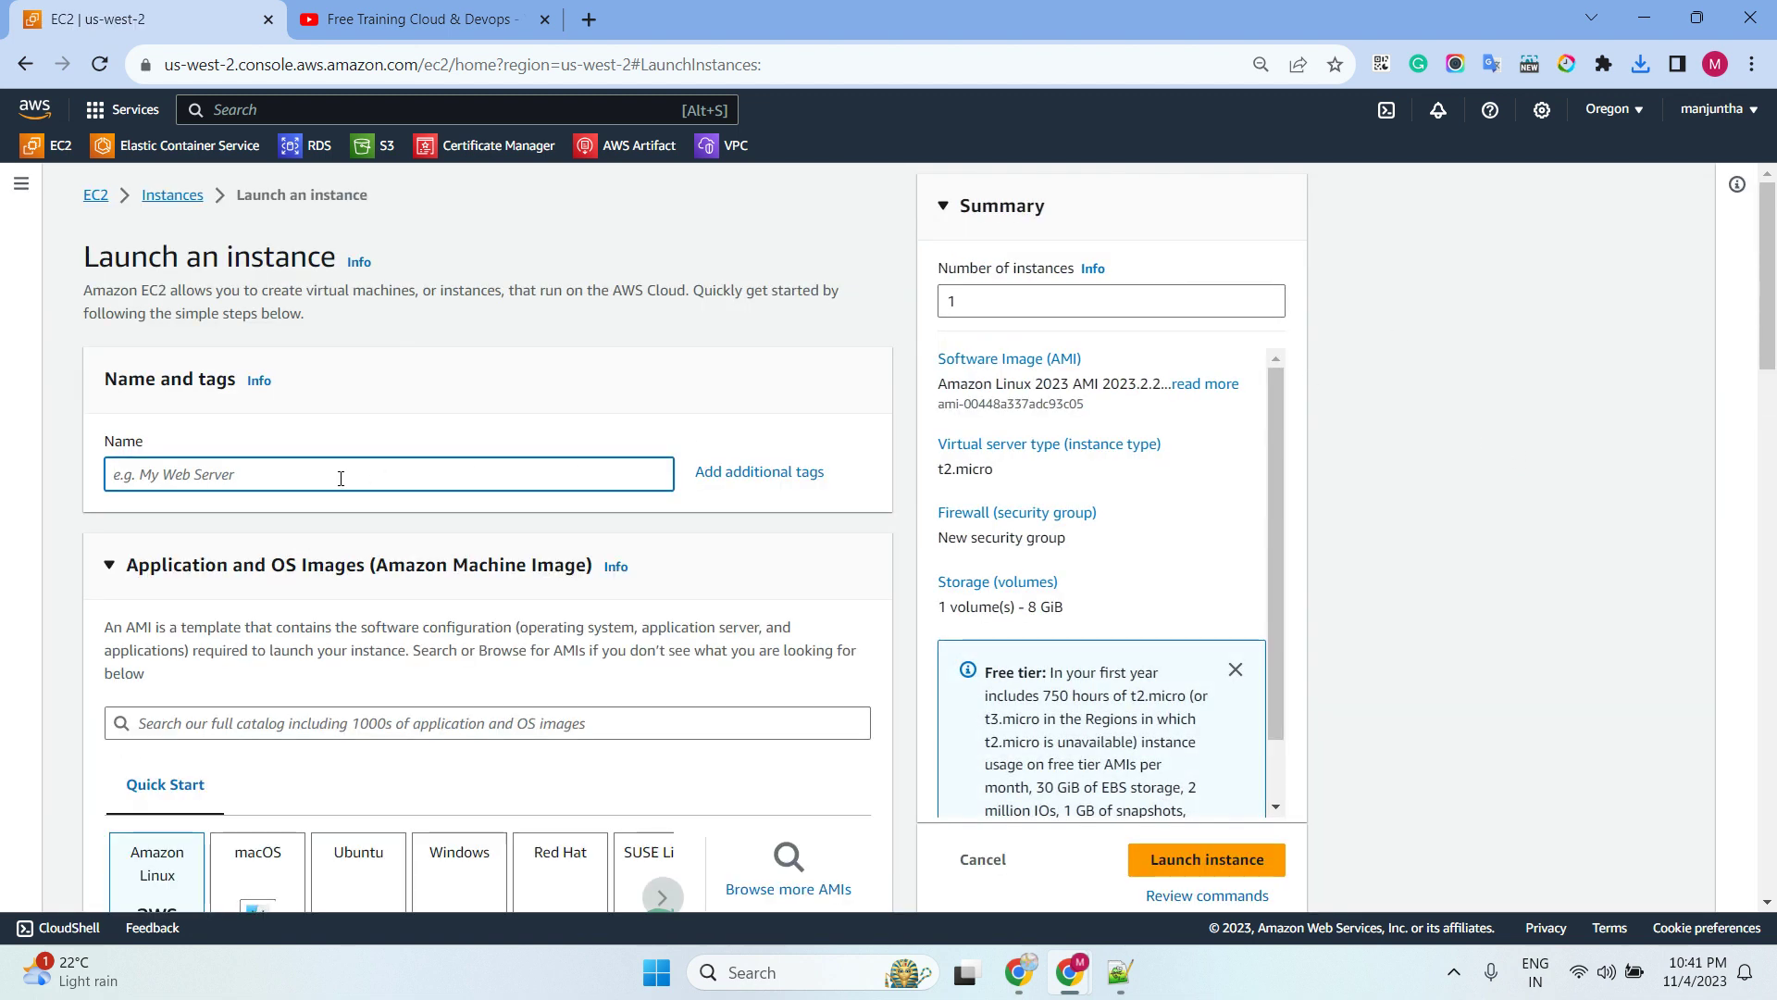
{"action": "type", "text": "windowsserver2019"}
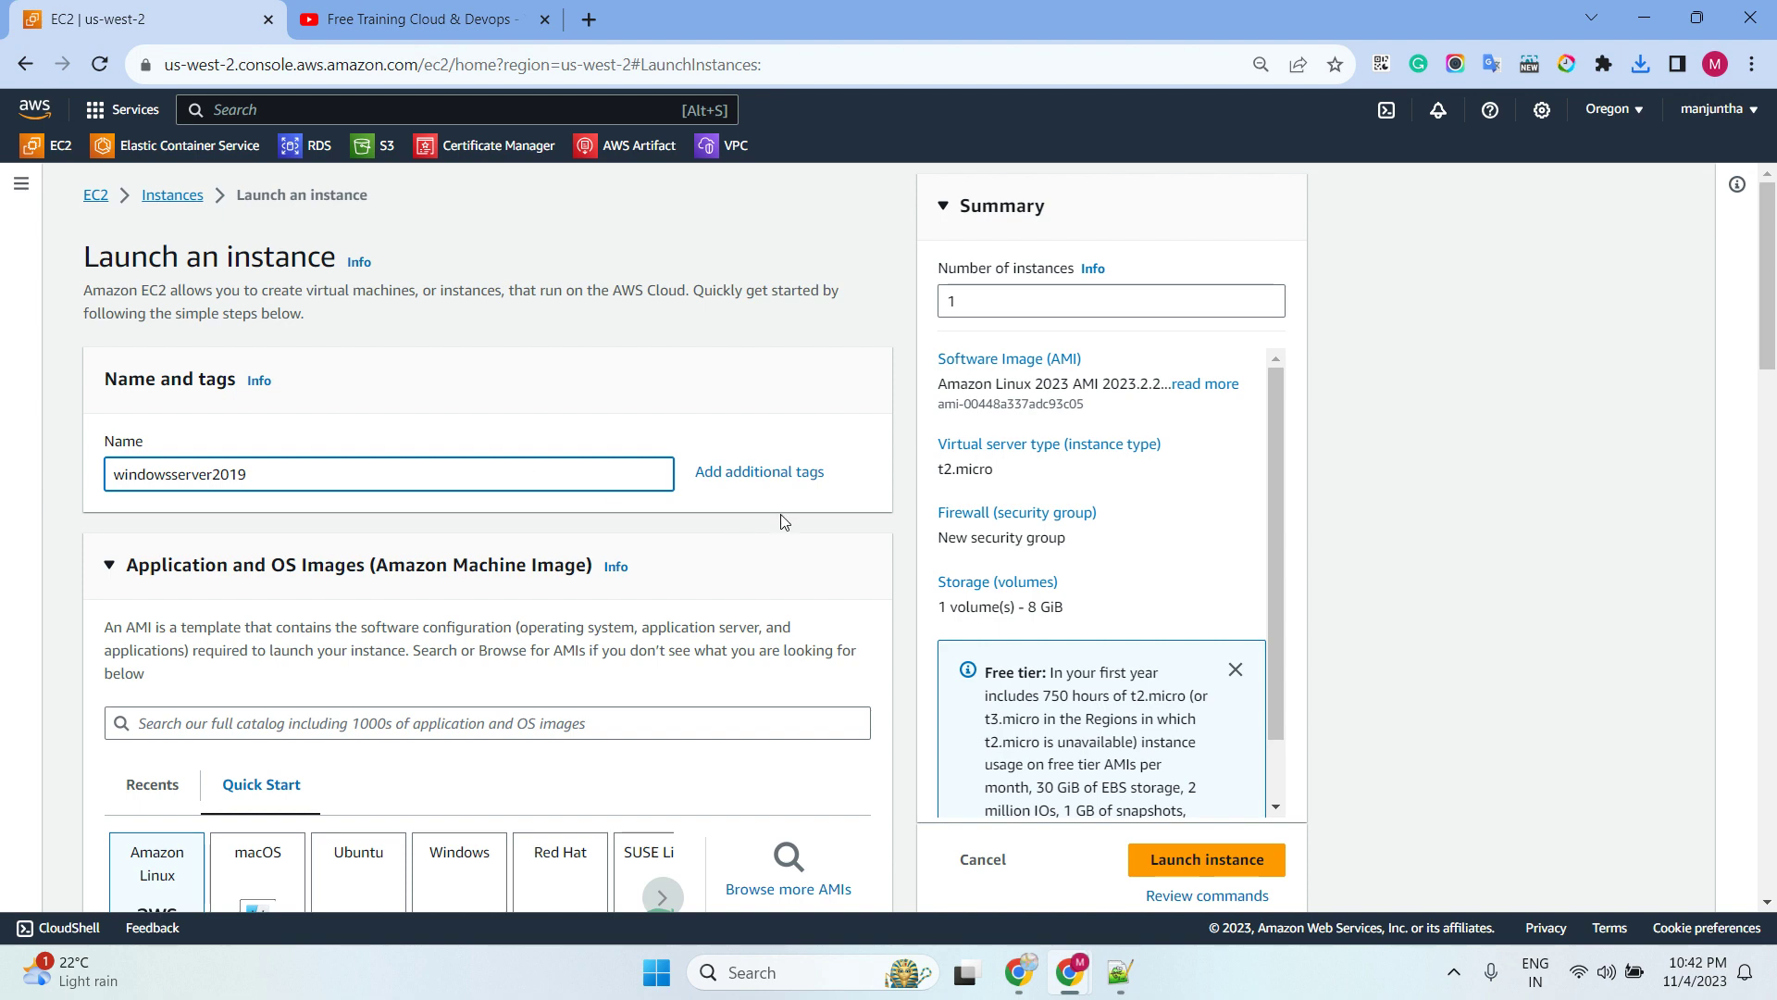
{"action": "scroll", "coordinate": [833, 514], "scroll_direction": "down", "scroll_amount": 3}
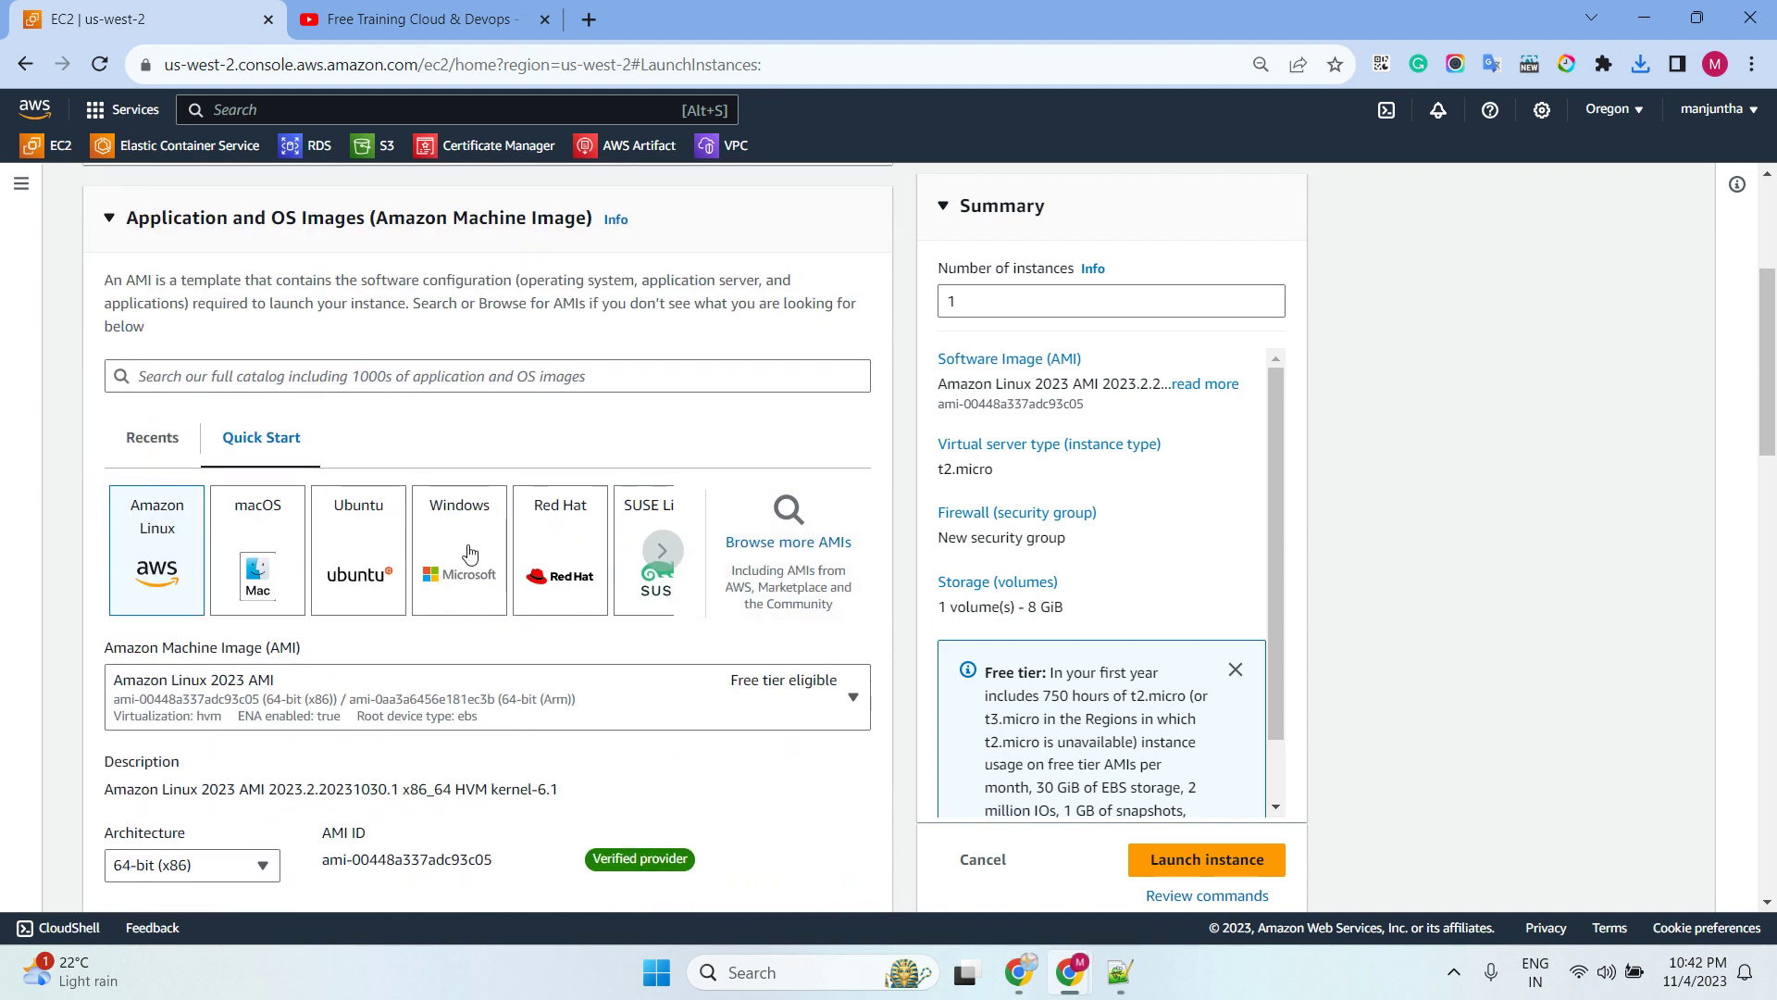
{"action": "left_click", "coordinate": [445, 556]}
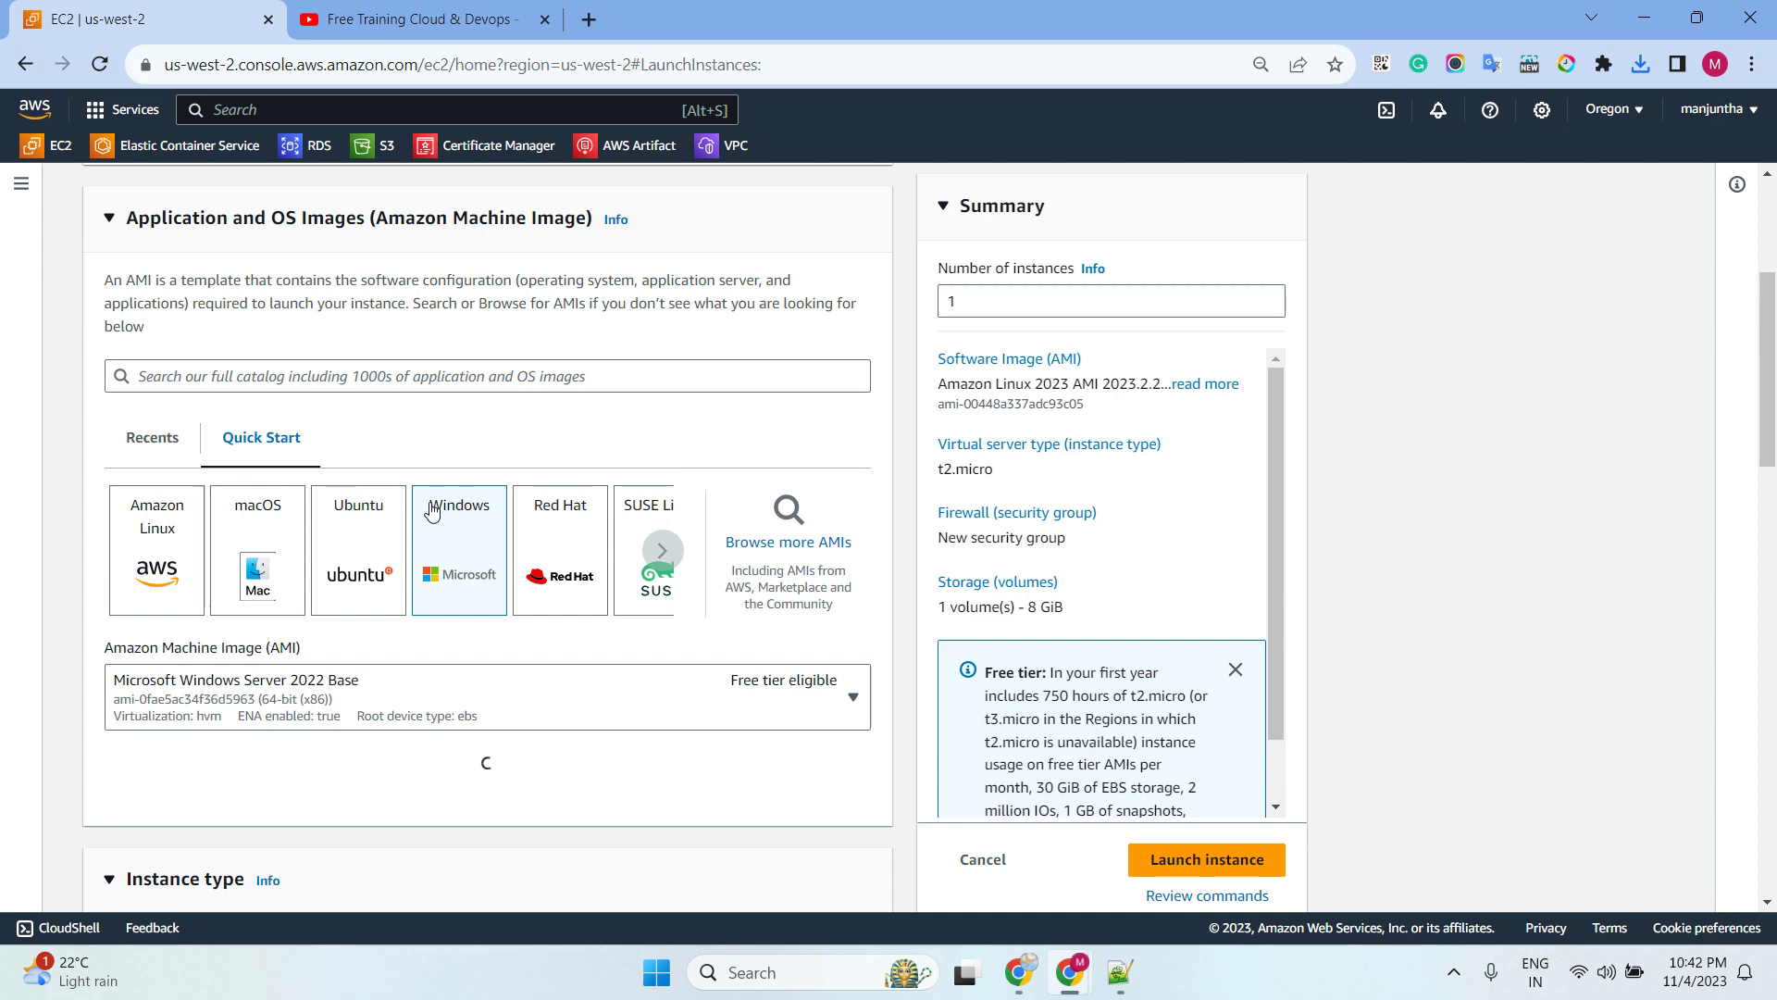
{"action": "scroll", "coordinate": [432, 511], "scroll_direction": "down", "scroll_amount": 3}
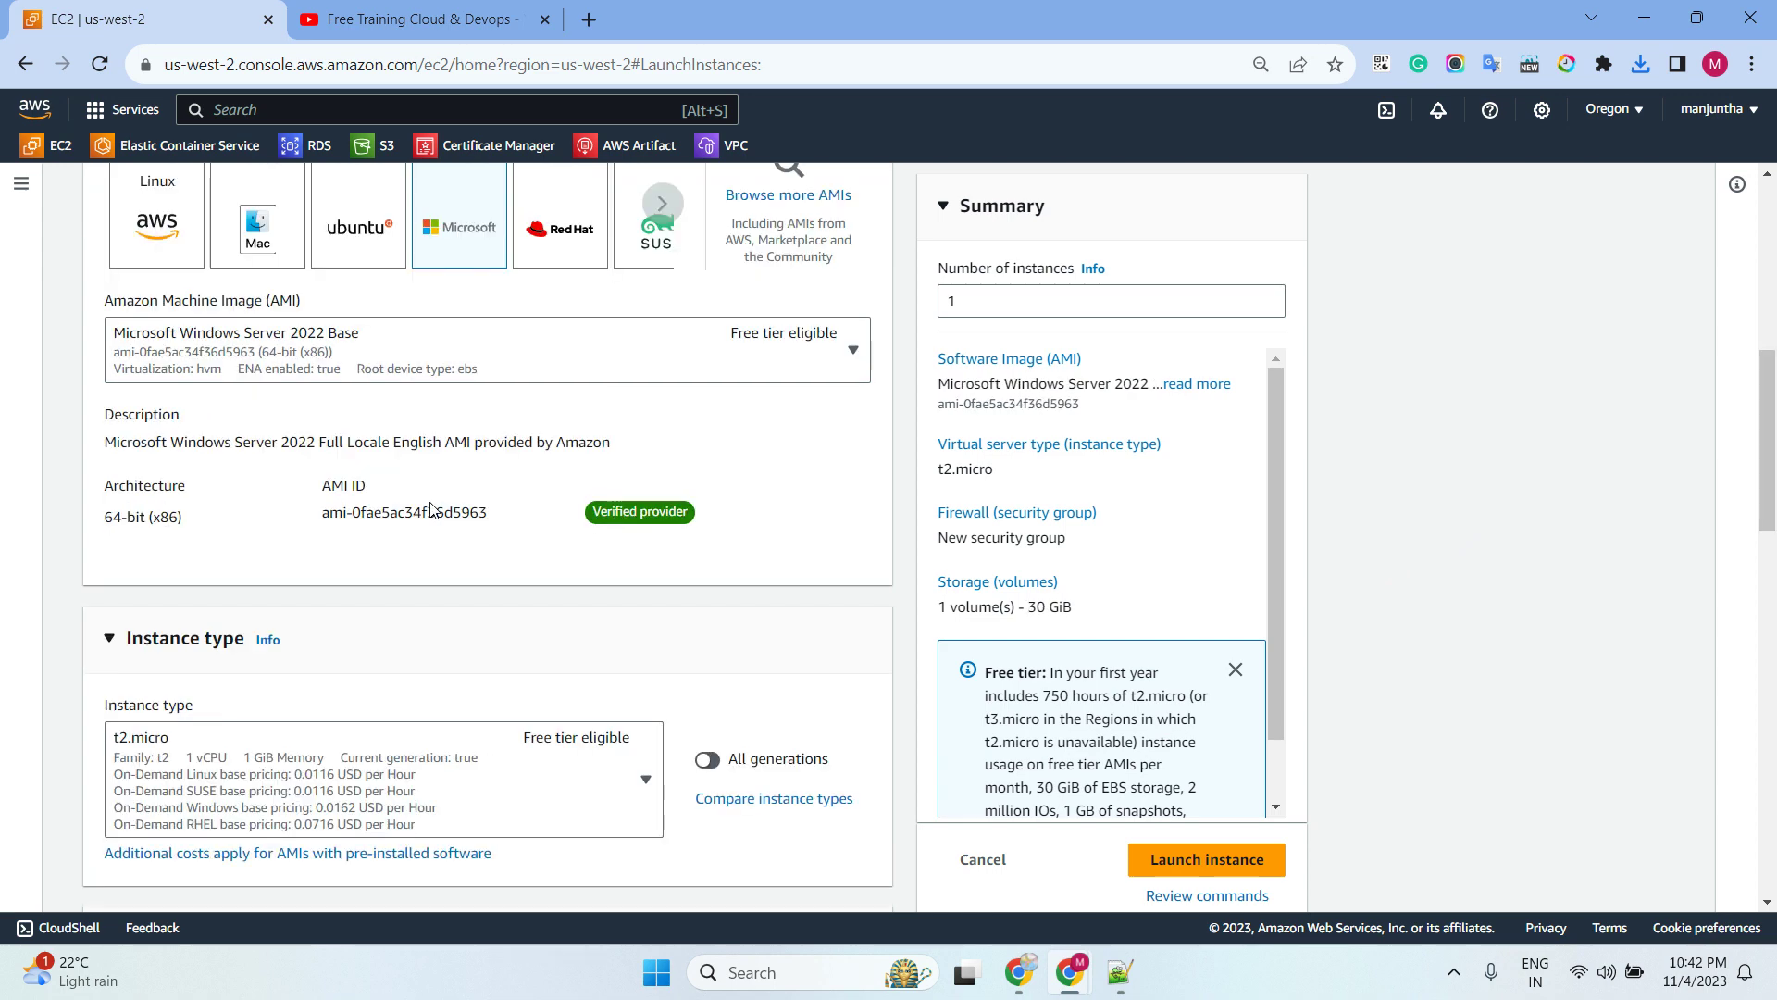
{"action": "left_click", "coordinate": [394, 357]}
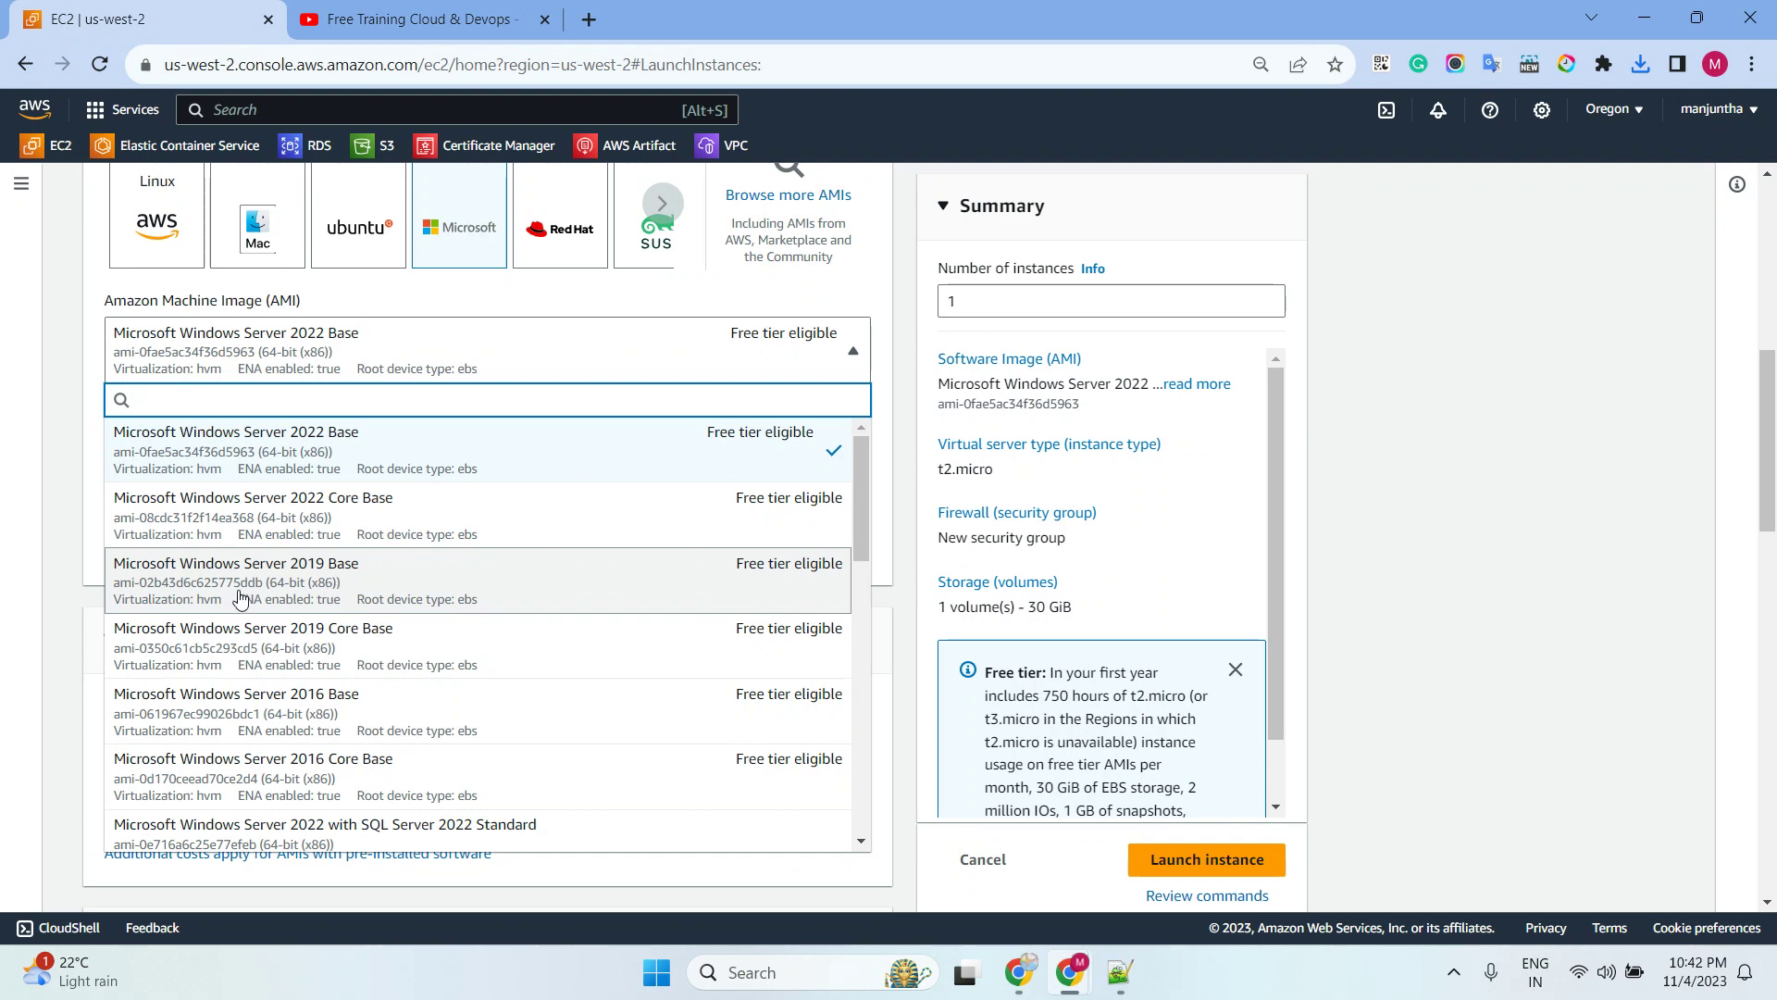
{"action": "left_click", "coordinate": [385, 585]}
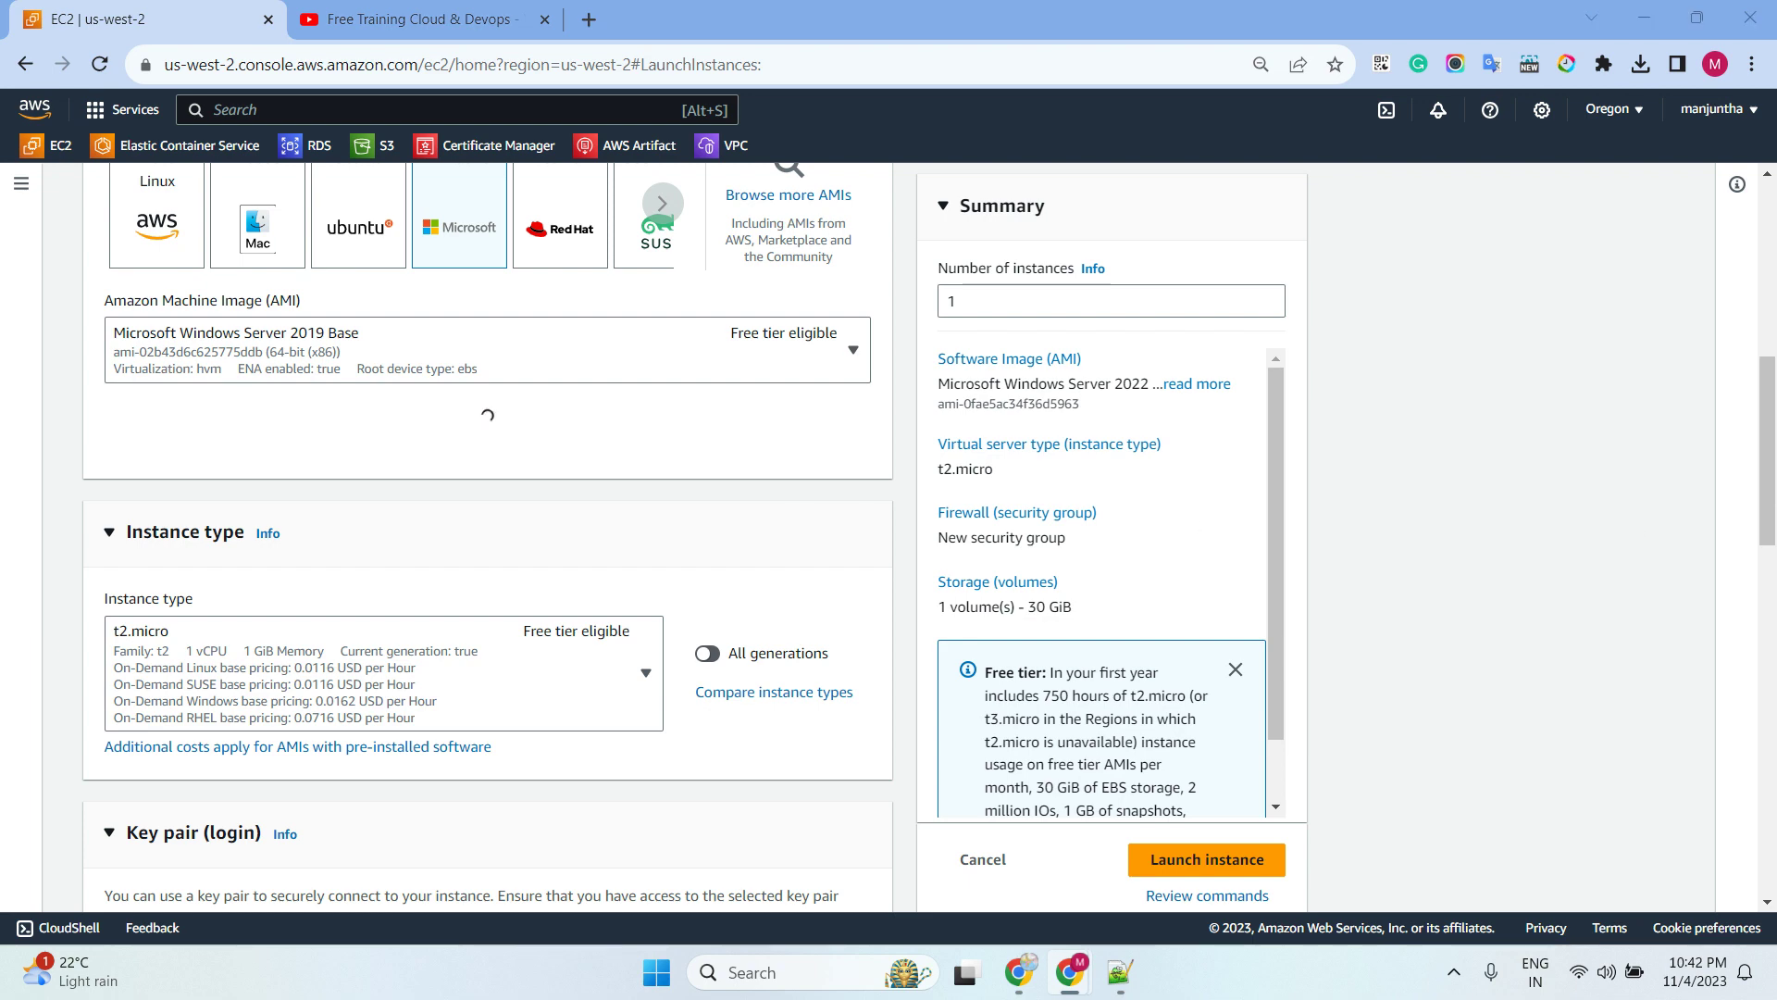
Set instance type t2.medium and use the devlopement key pair
{"action": "scroll", "coordinate": [507, 501], "scroll_direction": "down", "scroll_amount": 4}
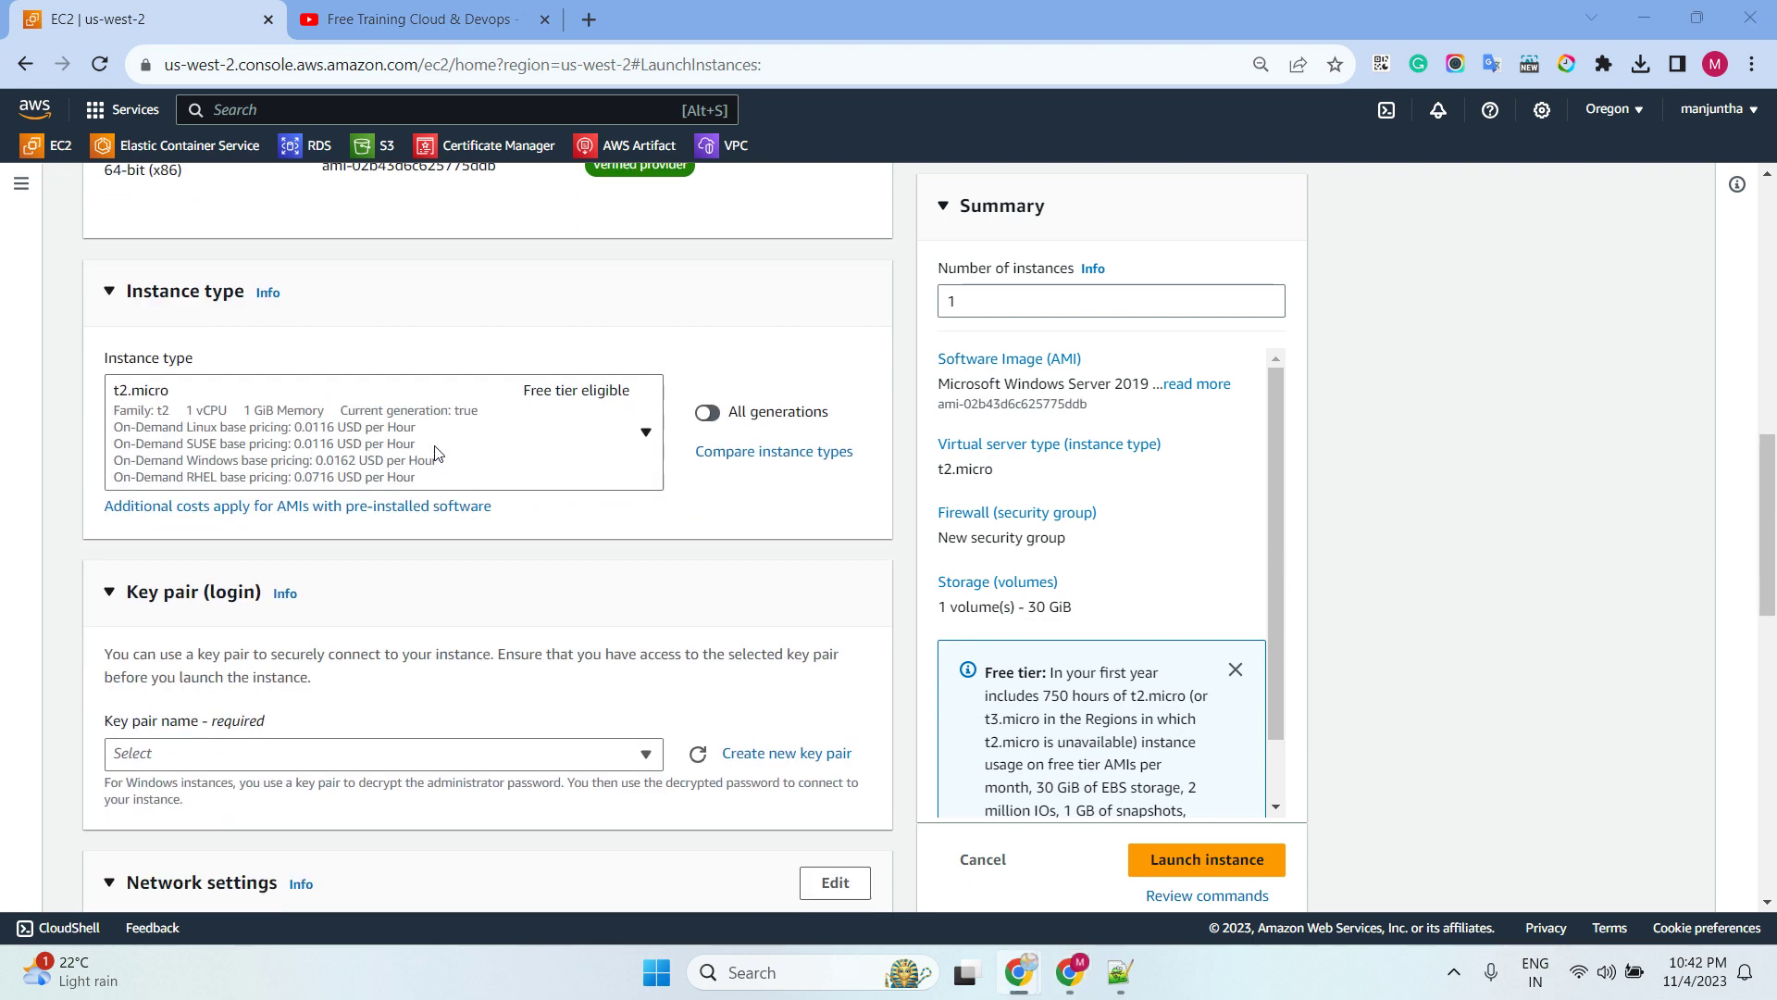
{"action": "left_click", "coordinate": [428, 459]}
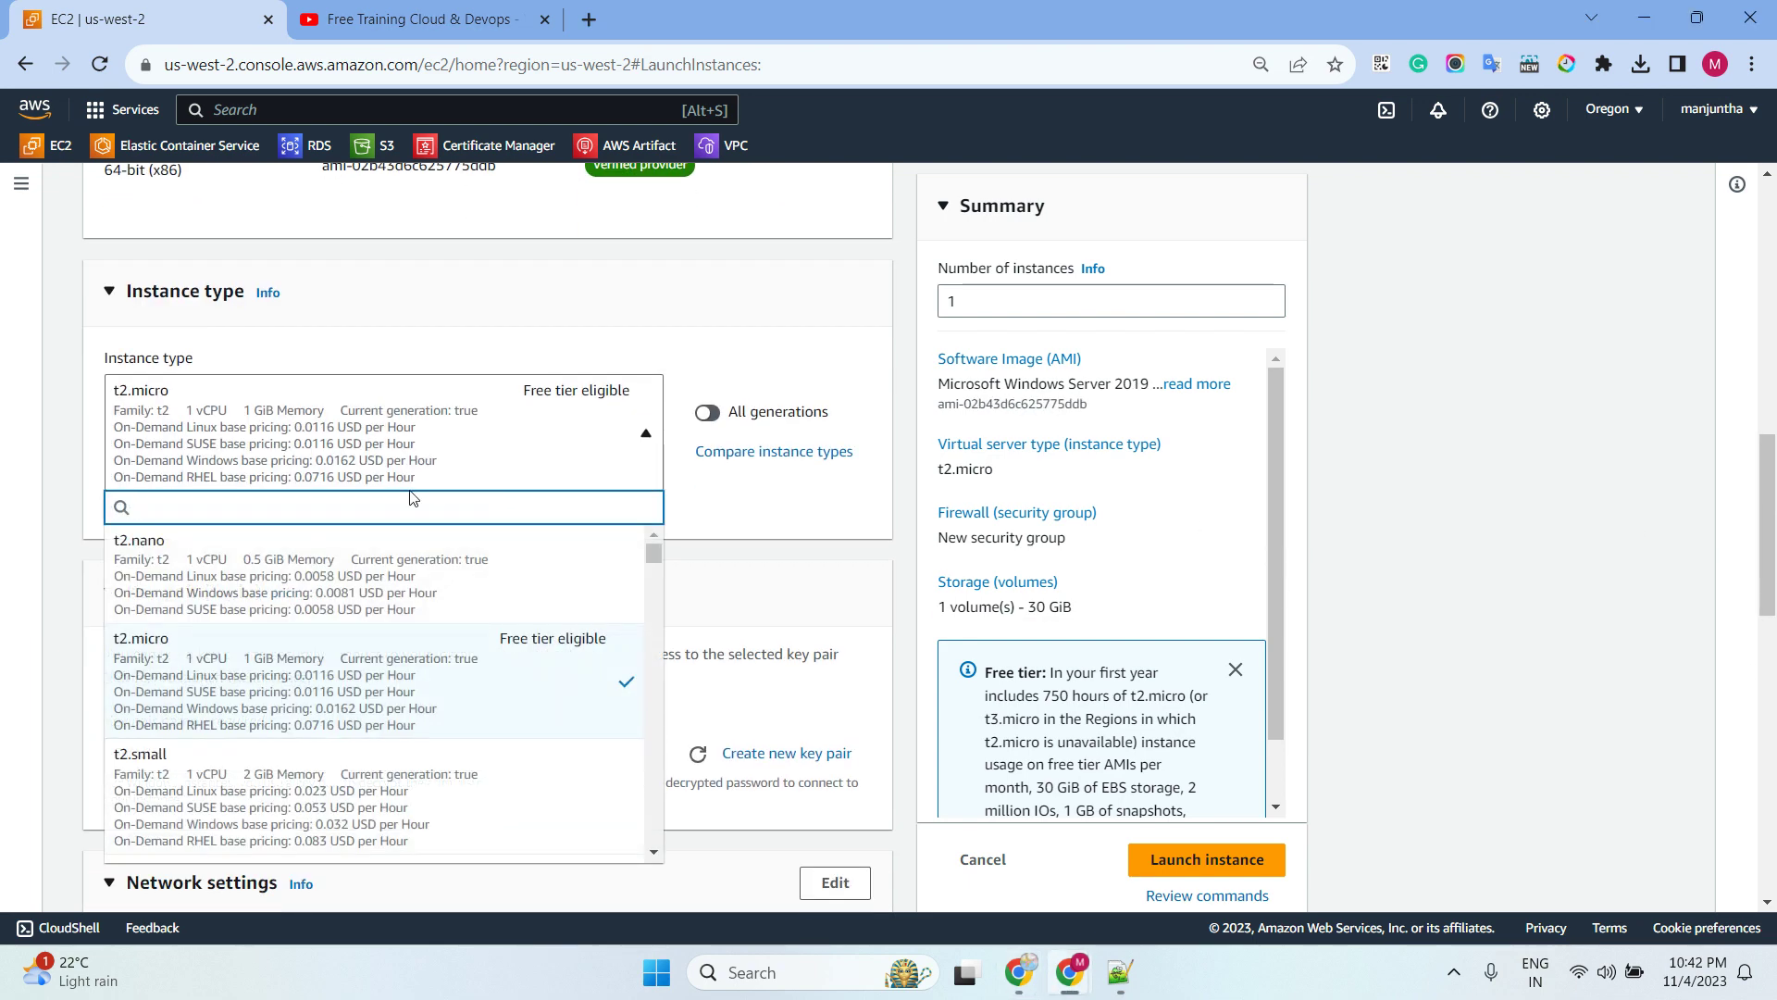
{"action": "scroll", "coordinate": [428, 639], "scroll_direction": "down", "scroll_amount": 4}
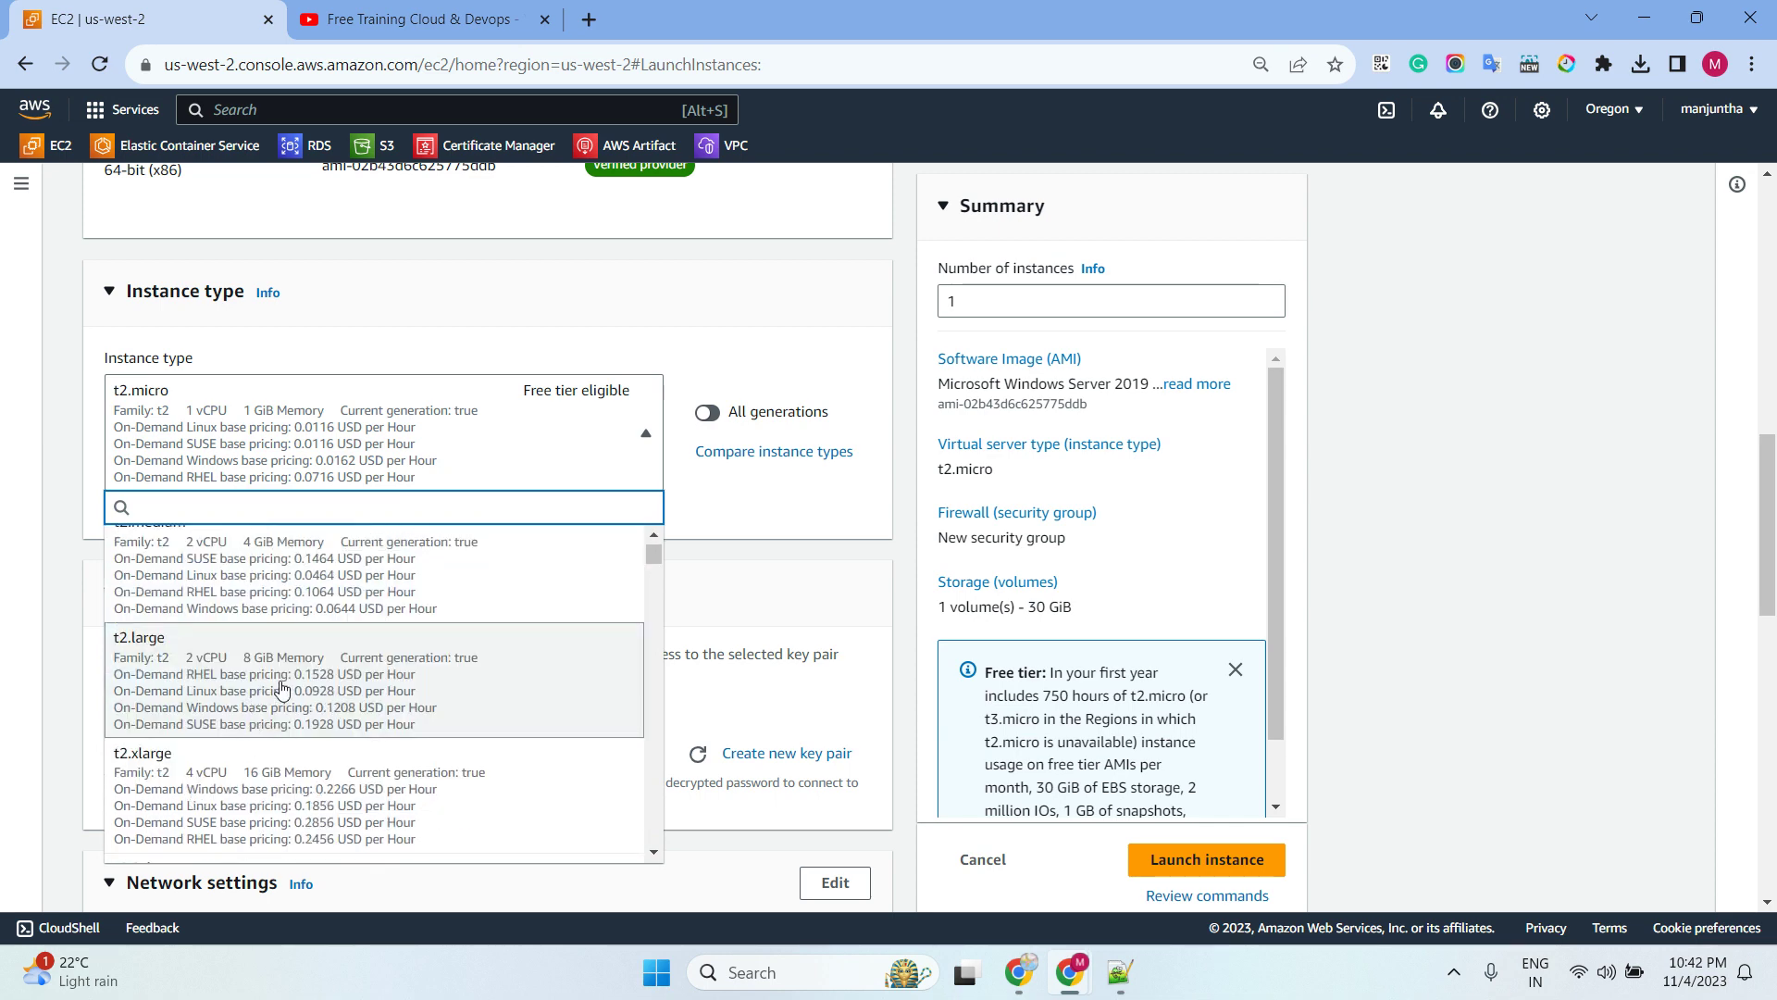
{"action": "left_click", "coordinate": [269, 574]}
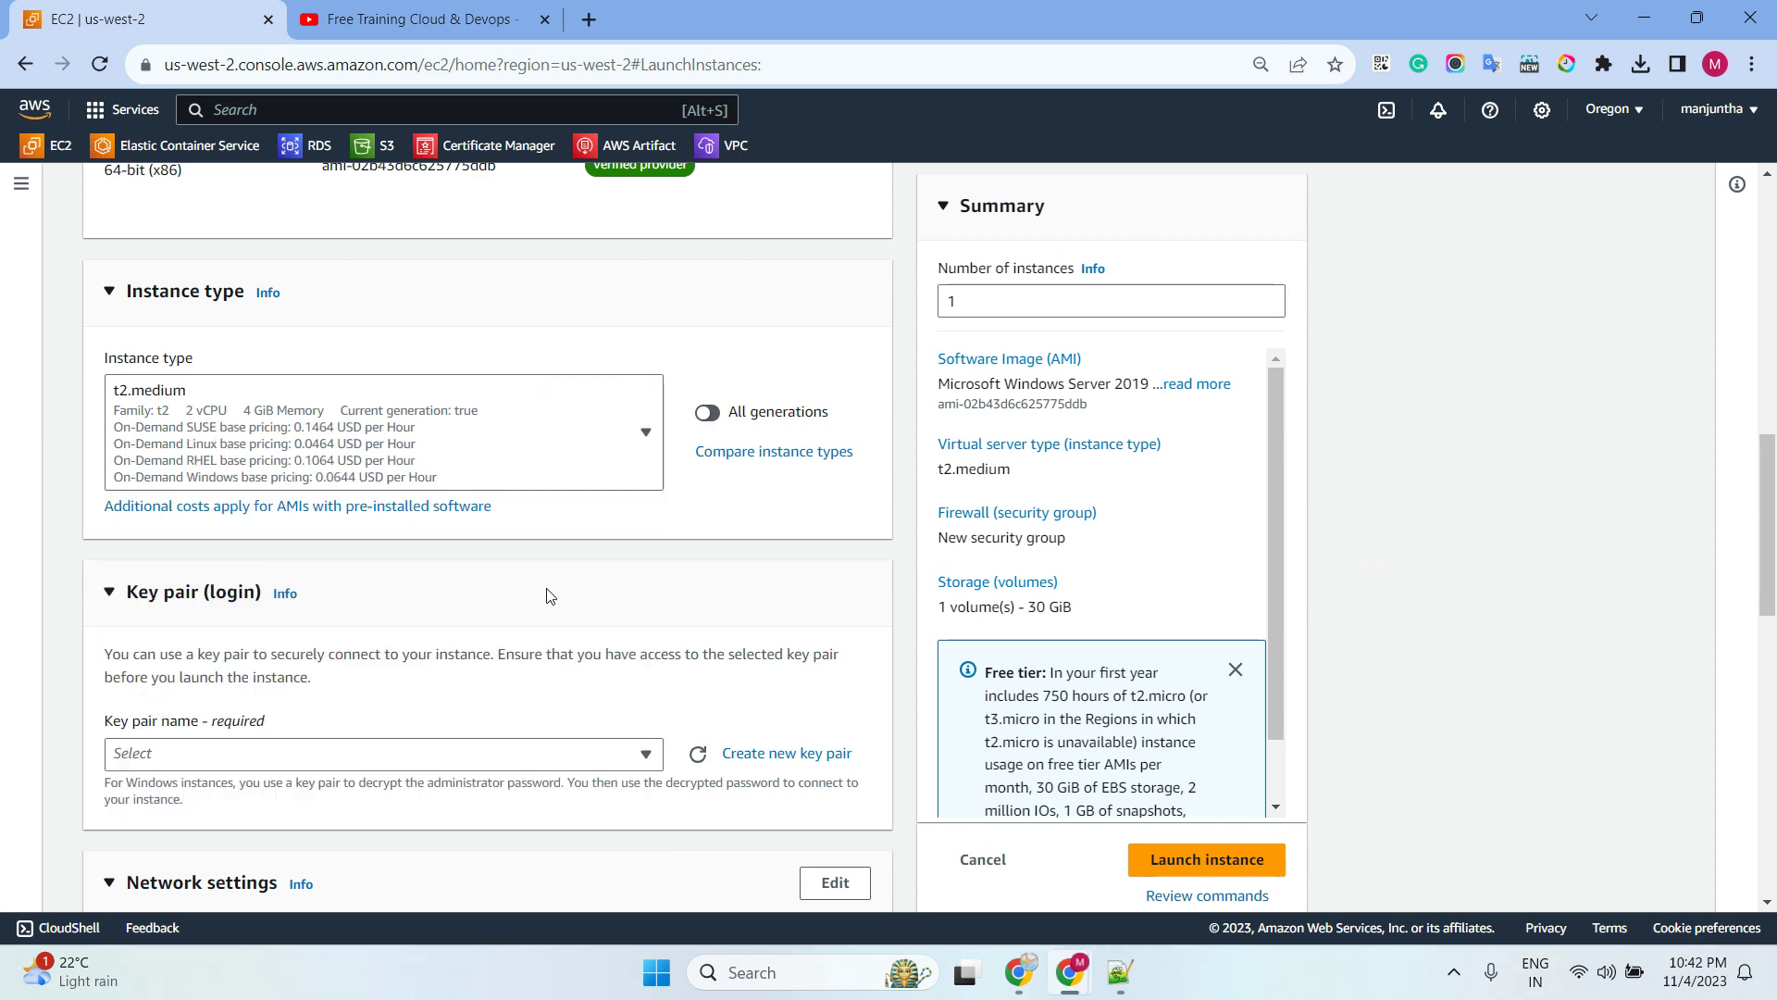
{"action": "scroll", "coordinate": [546, 595], "scroll_direction": "down", "scroll_amount": 4}
{"action": "left_click", "coordinate": [483, 412]}
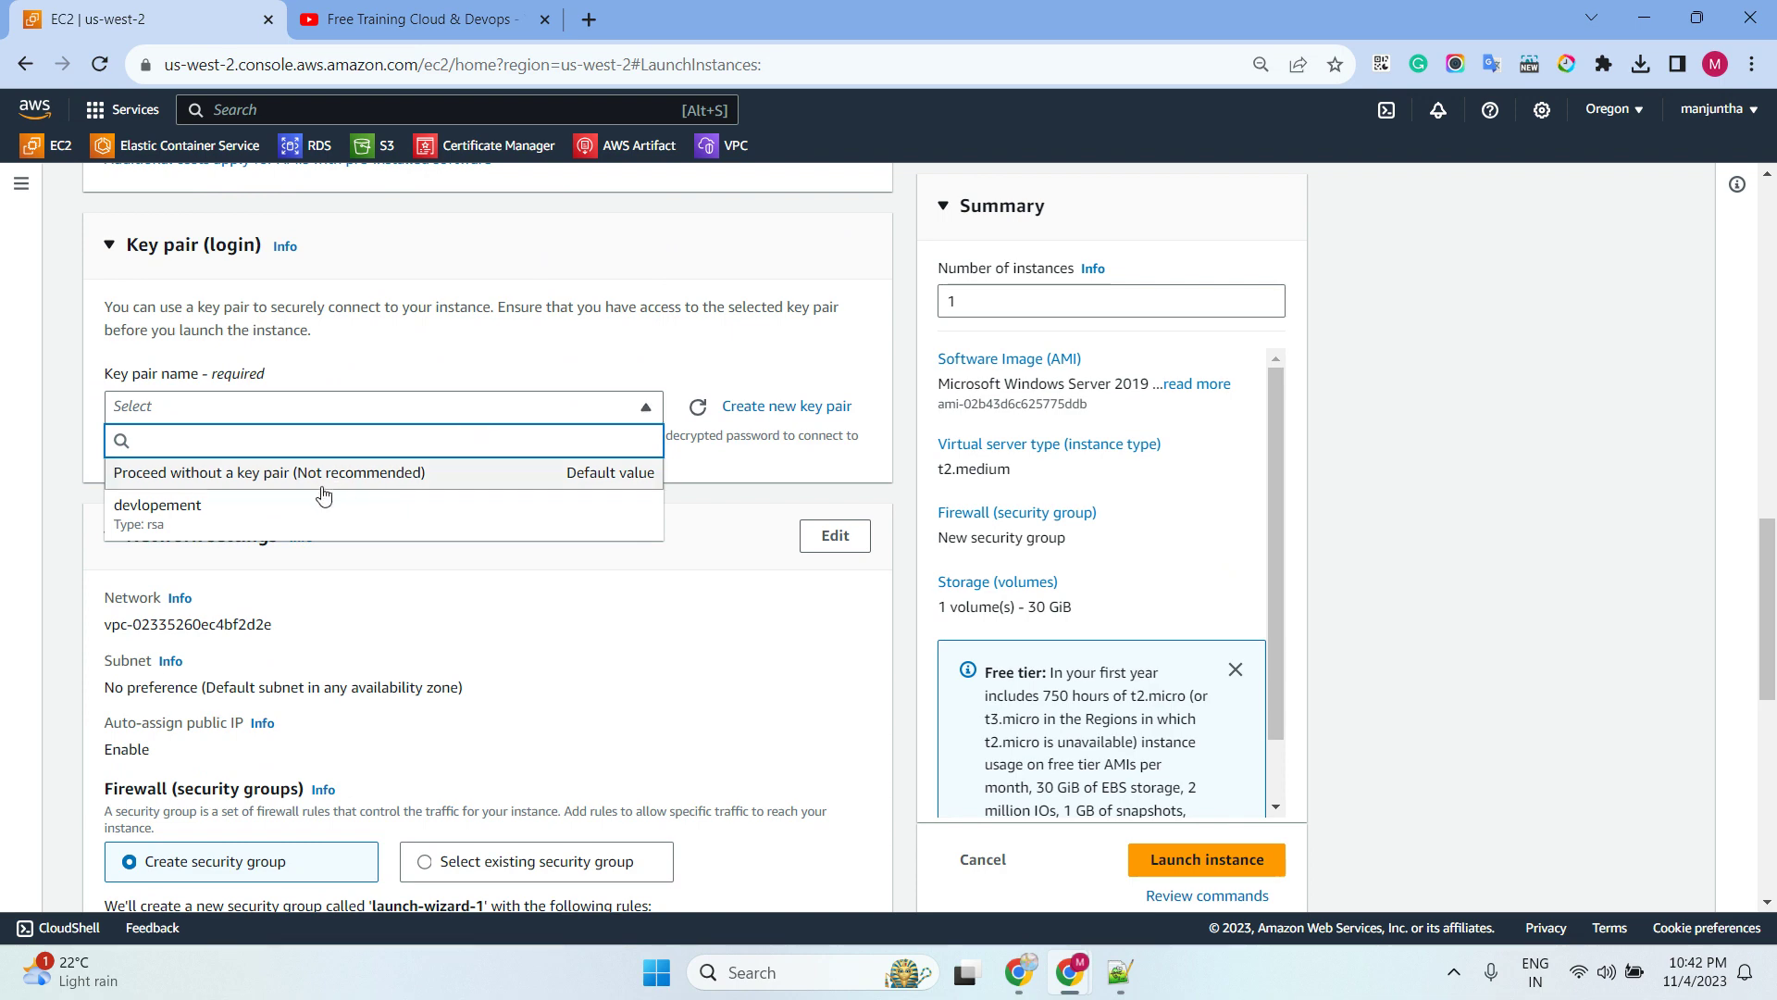
{"action": "left_click", "coordinate": [259, 512]}
Use the existing default security group and SSMROLE profile, then launch the Windows instance
{"action": "scroll", "coordinate": [470, 544], "scroll_direction": "down", "scroll_amount": 5}
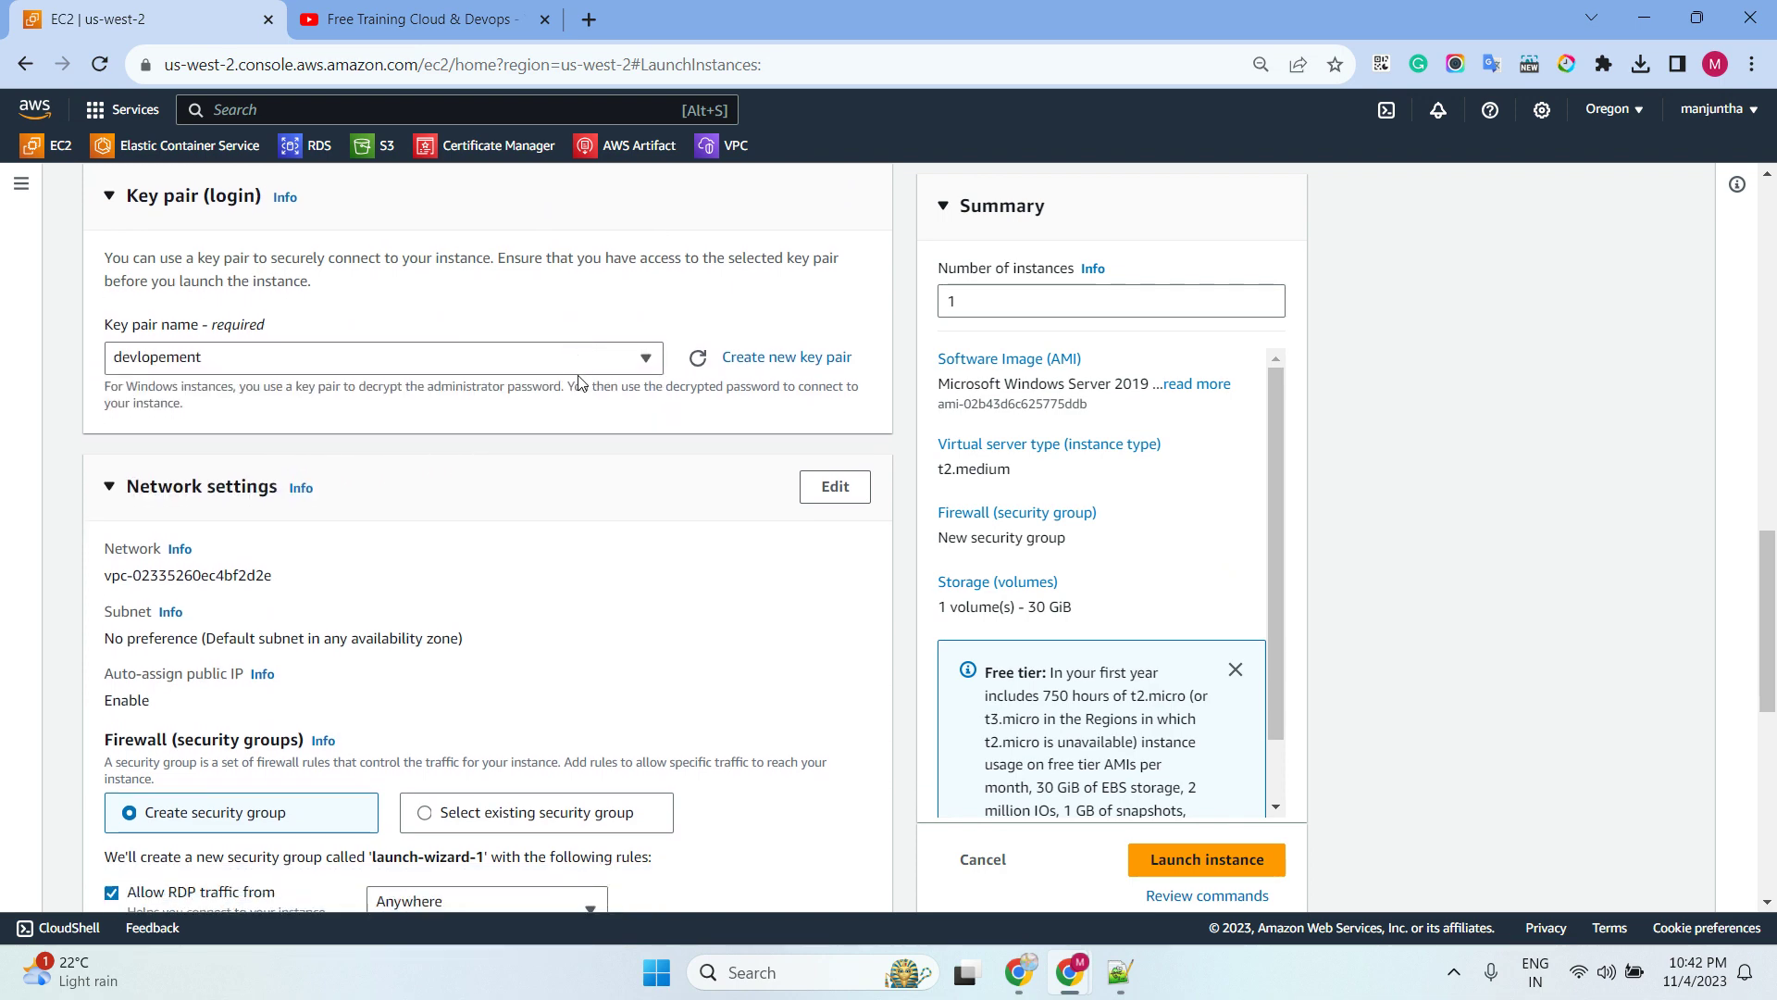
{"action": "left_click", "coordinate": [574, 399]}
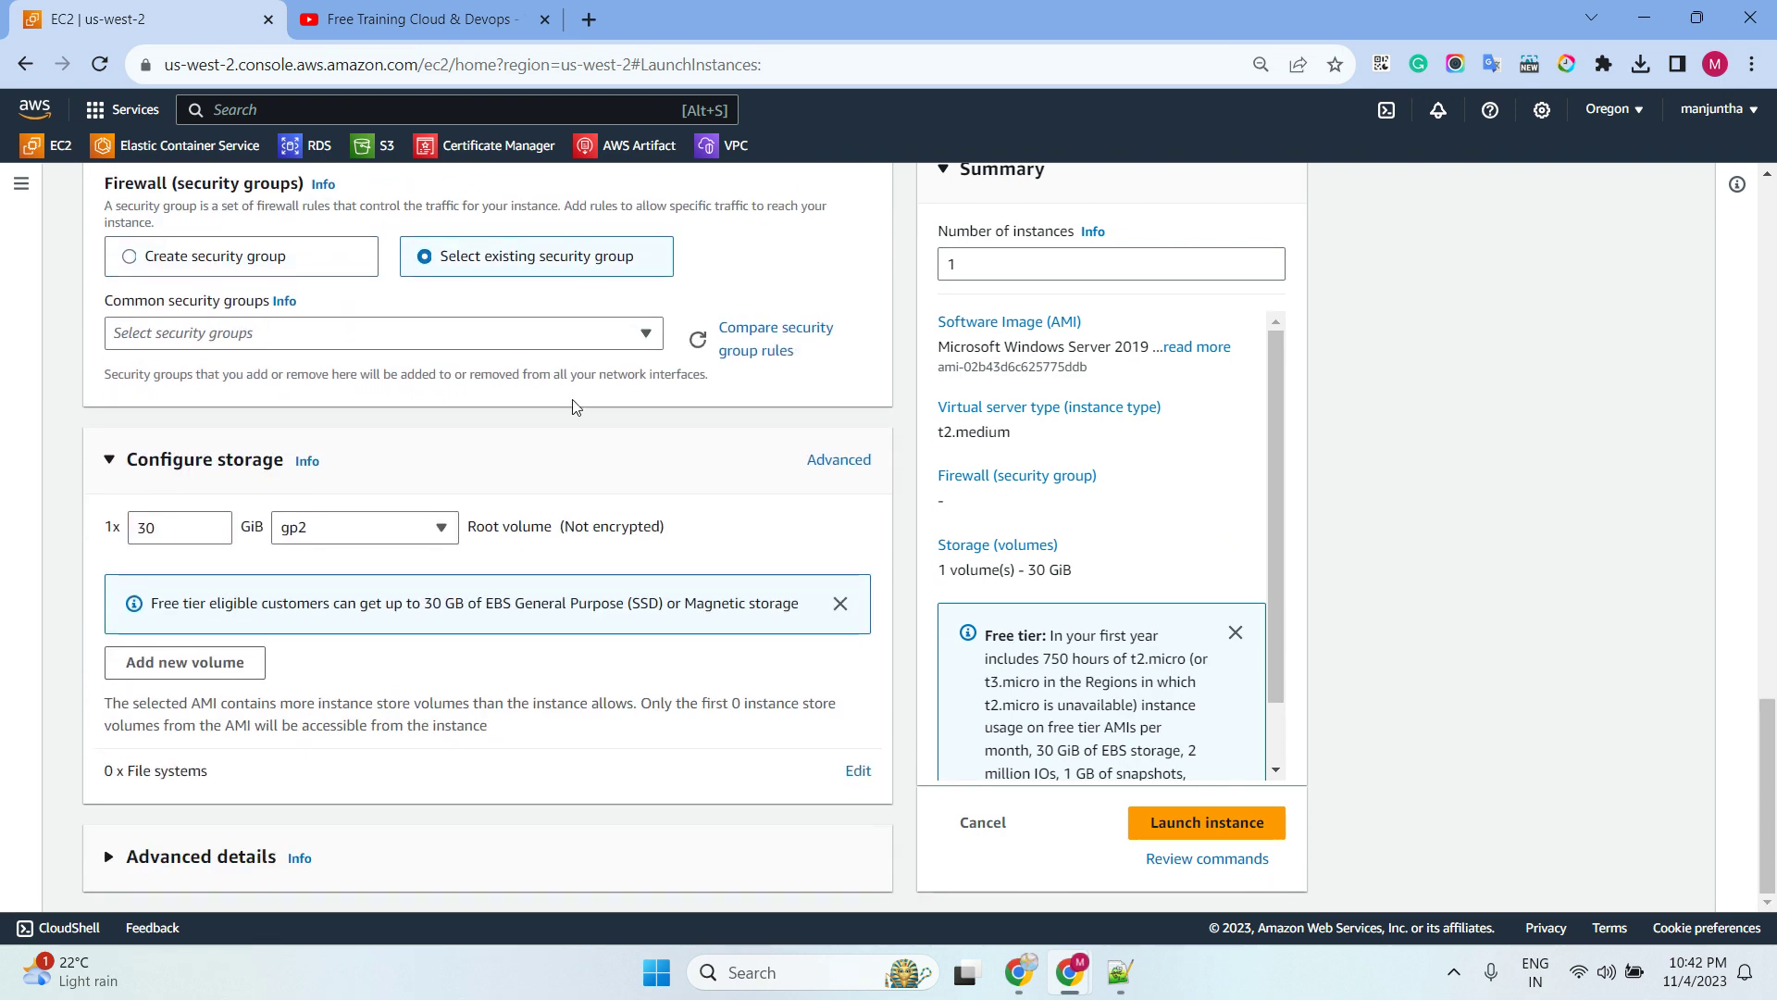
{"action": "left_click", "coordinate": [417, 332]}
{"action": "left_click", "coordinate": [290, 406]}
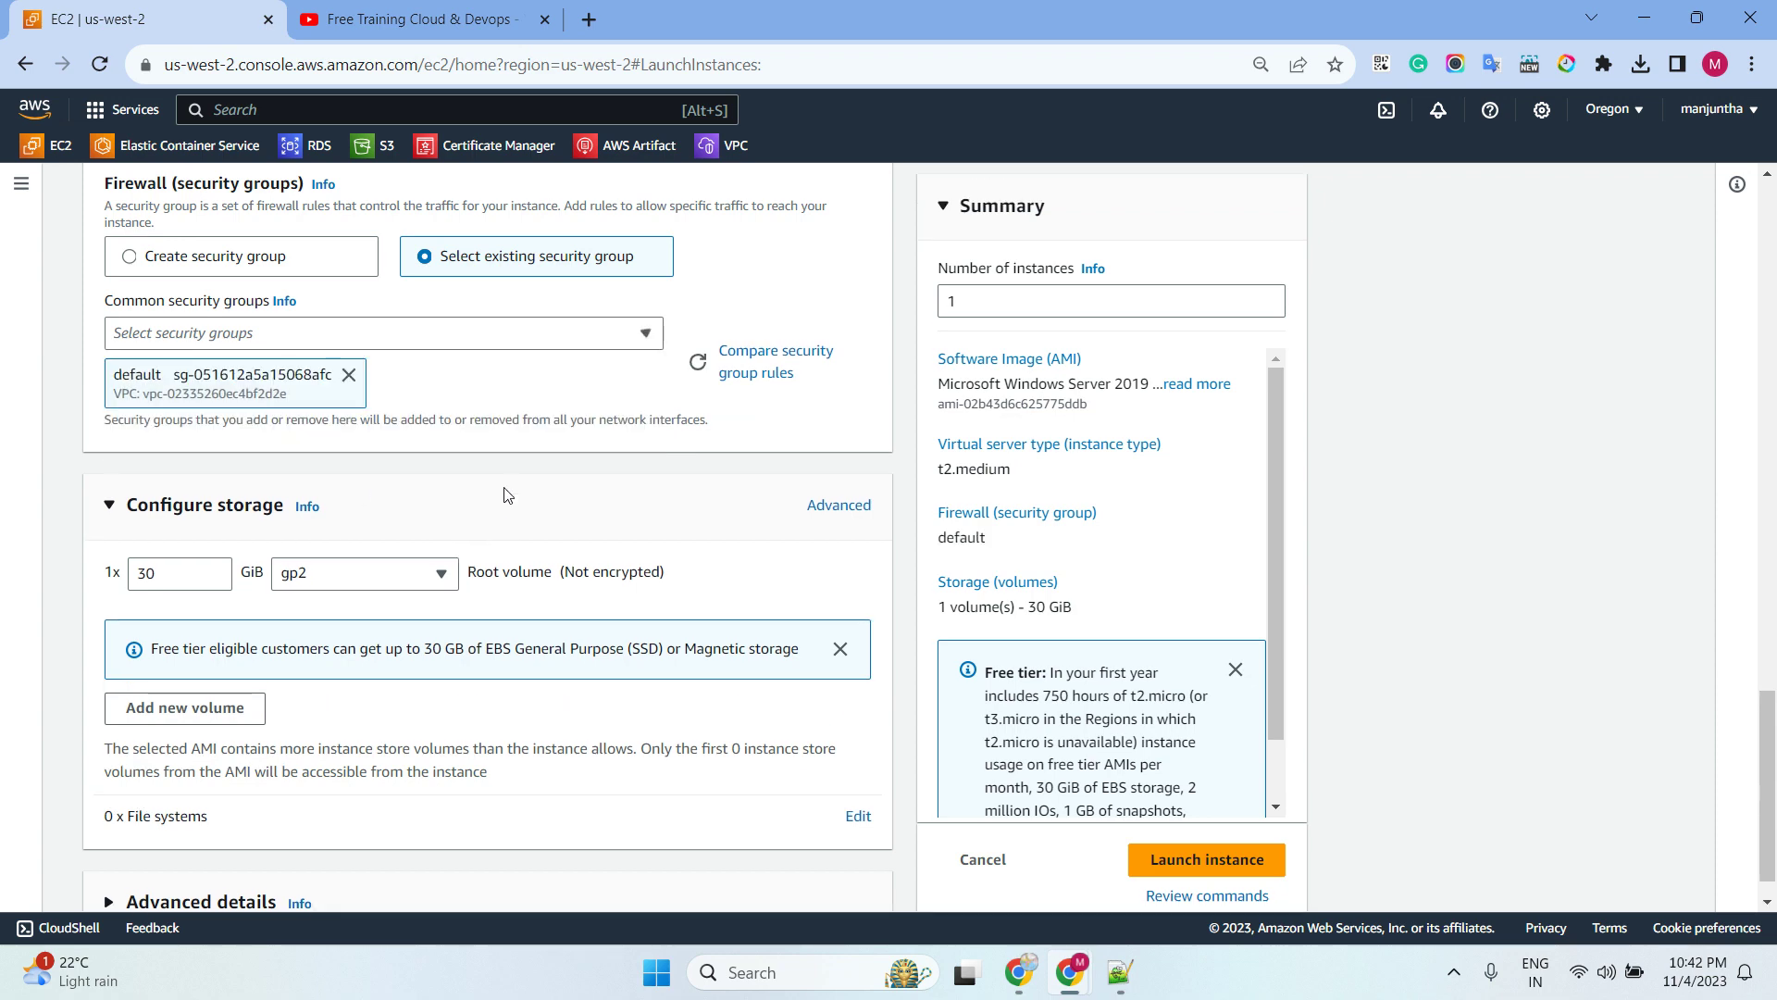
{"action": "scroll", "coordinate": [500, 499], "scroll_direction": "down", "scroll_amount": 1}
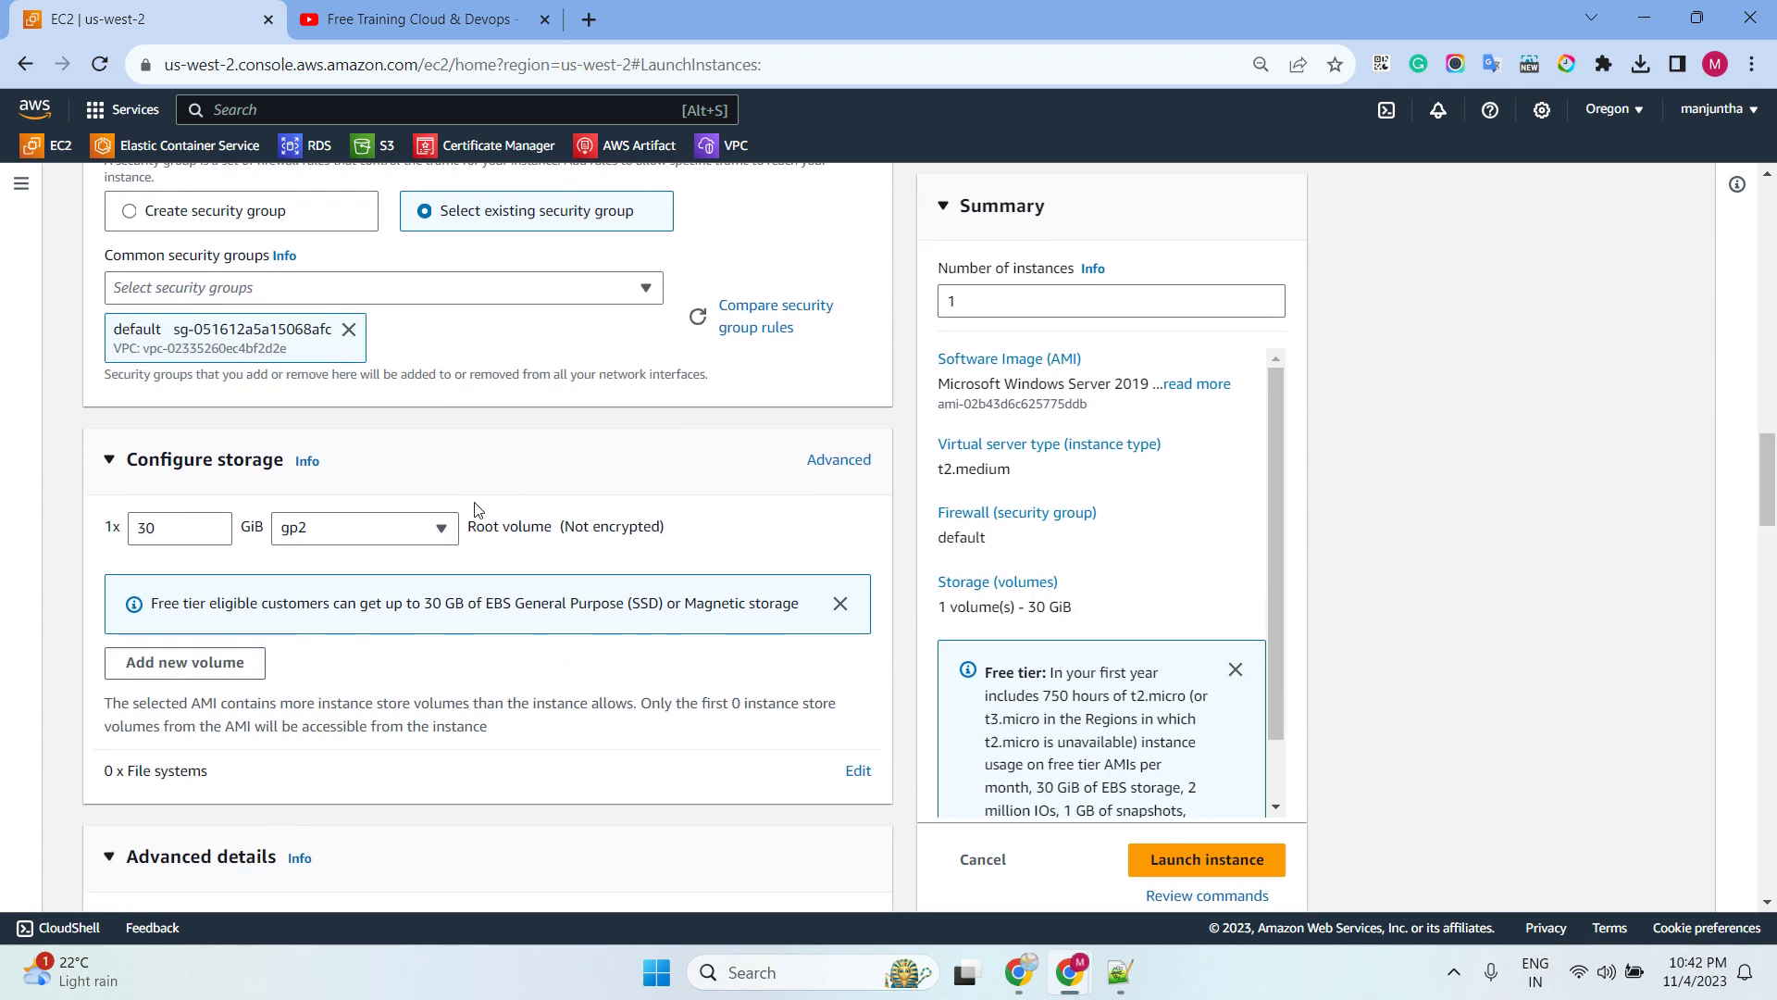
{"action": "scroll", "coordinate": [411, 752], "scroll_direction": "down", "scroll_amount": 3}
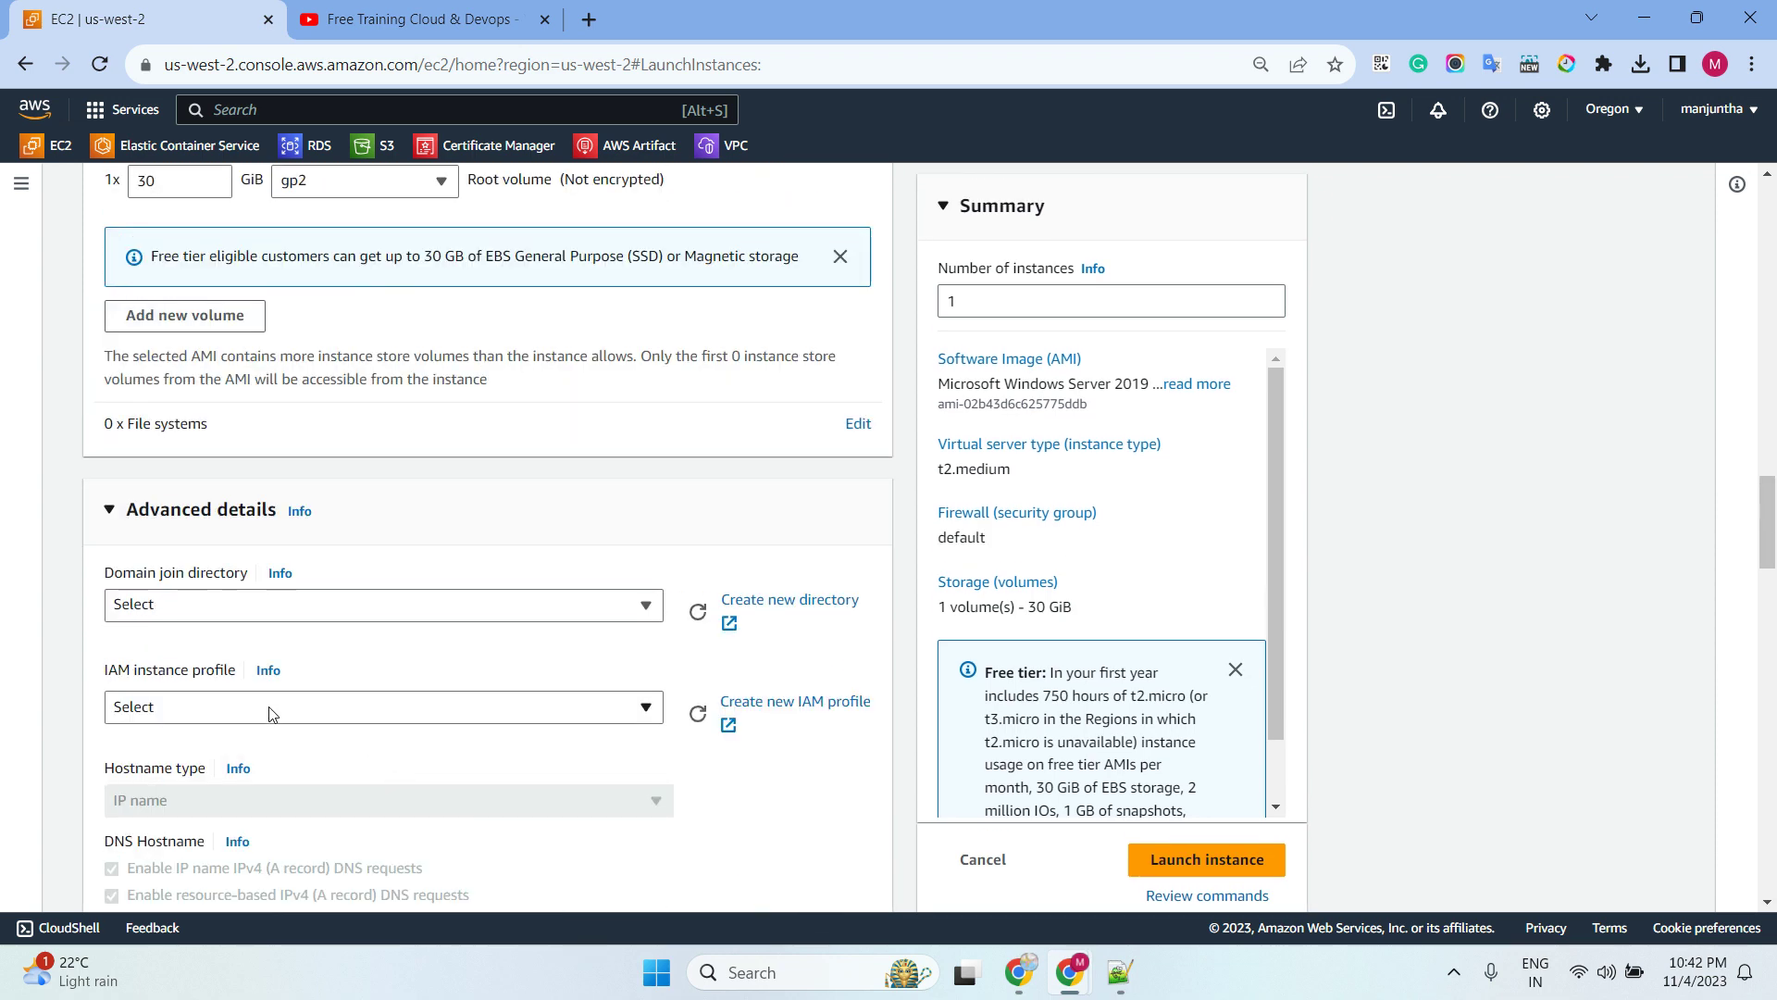
{"action": "left_click", "coordinate": [264, 708]}
{"action": "scroll", "coordinate": [274, 796], "scroll_direction": "down", "scroll_amount": 2}
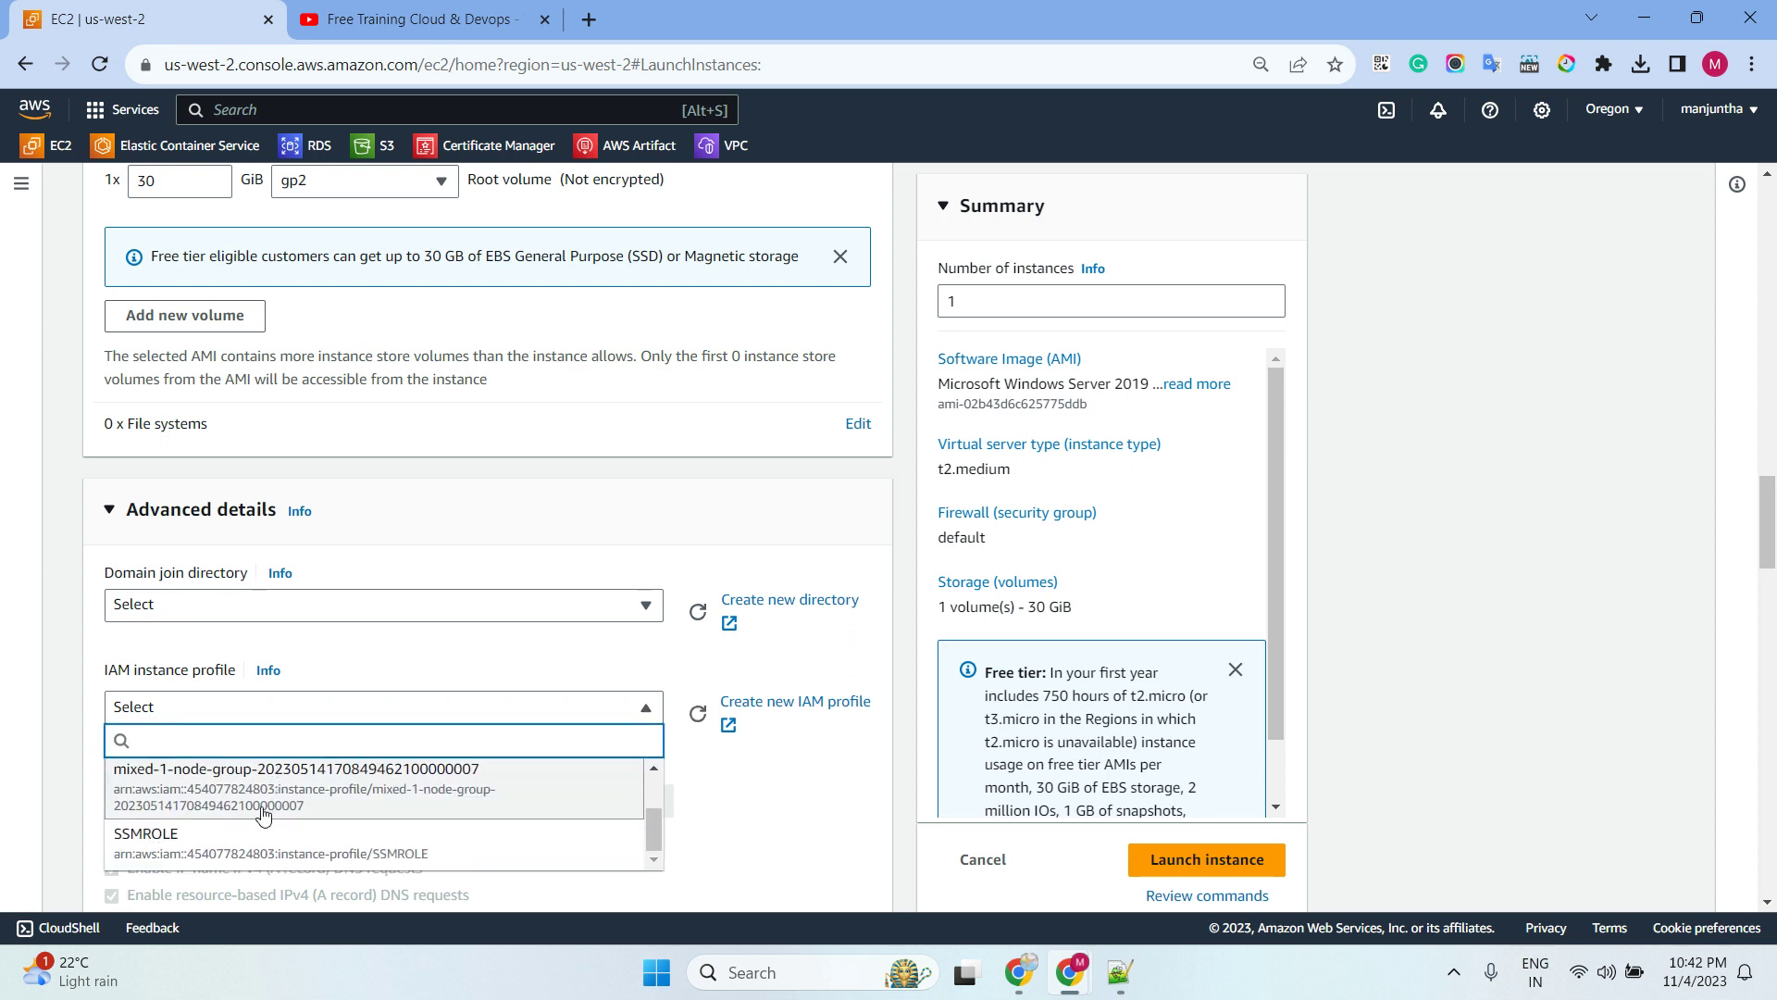
{"action": "left_click", "coordinate": [229, 831]}
{"action": "left_click", "coordinate": [1180, 868]}
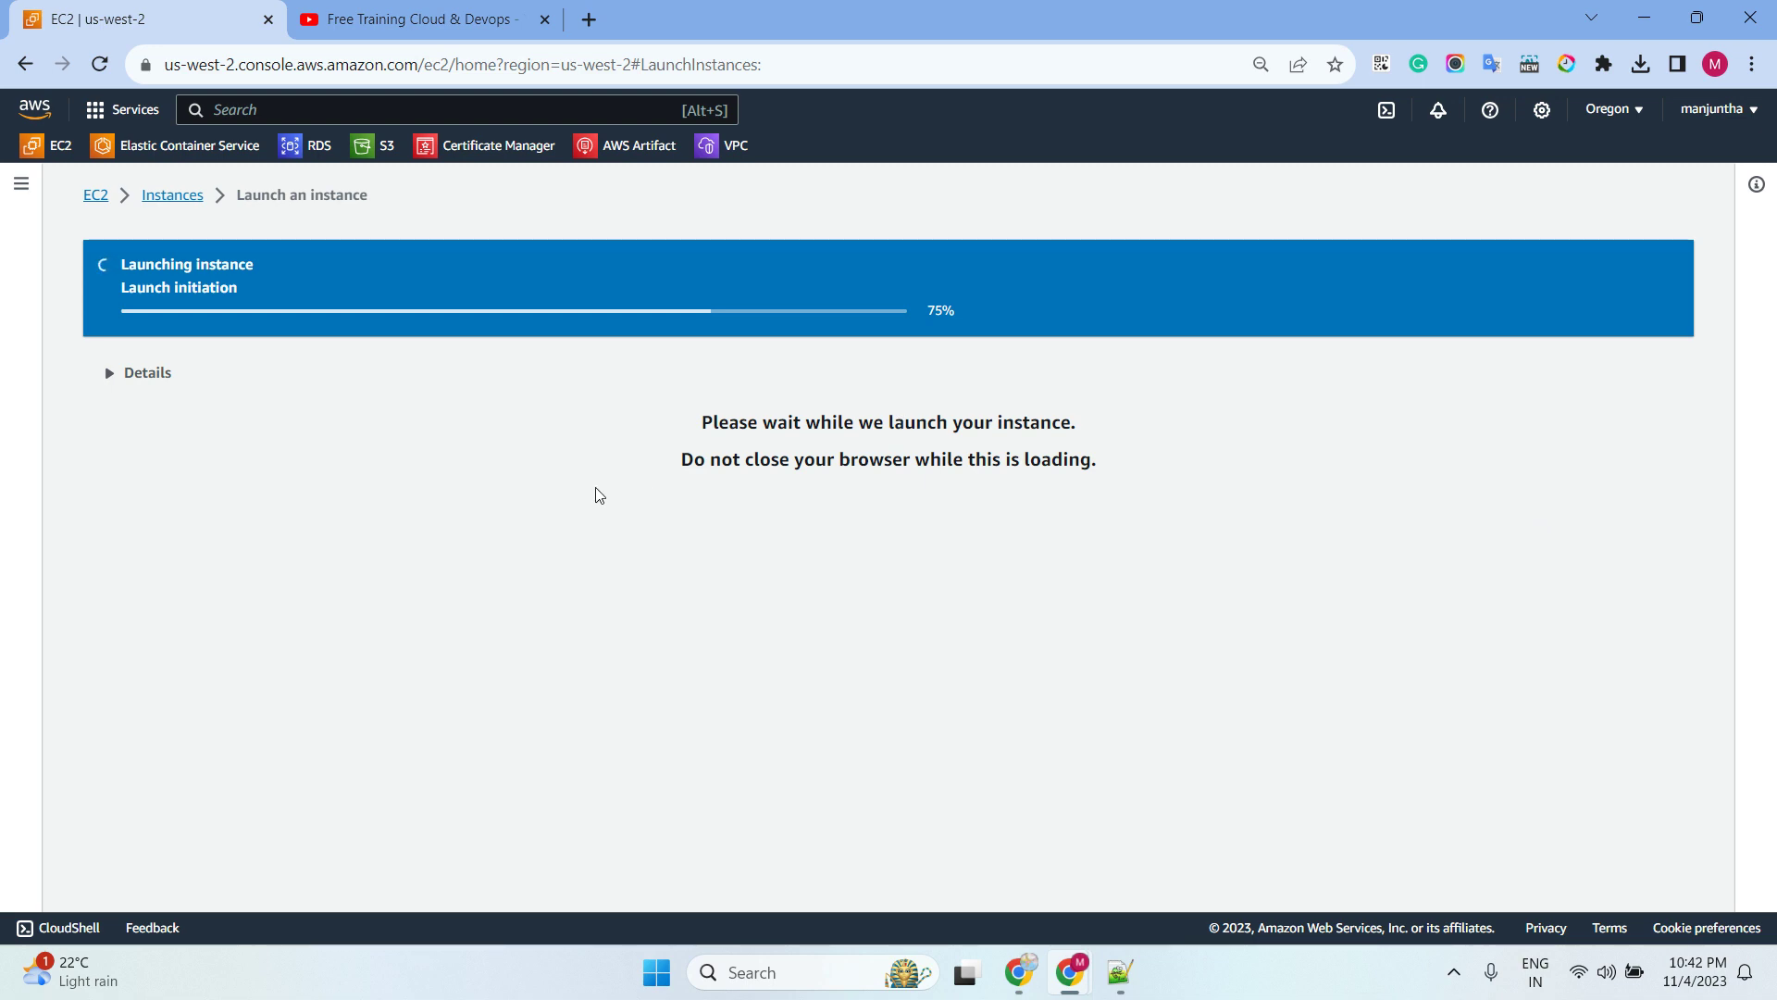
In the full instances list, filter by the text 'running'
{"action": "scroll", "coordinate": [714, 493], "scroll_direction": "down", "scroll_amount": 2}
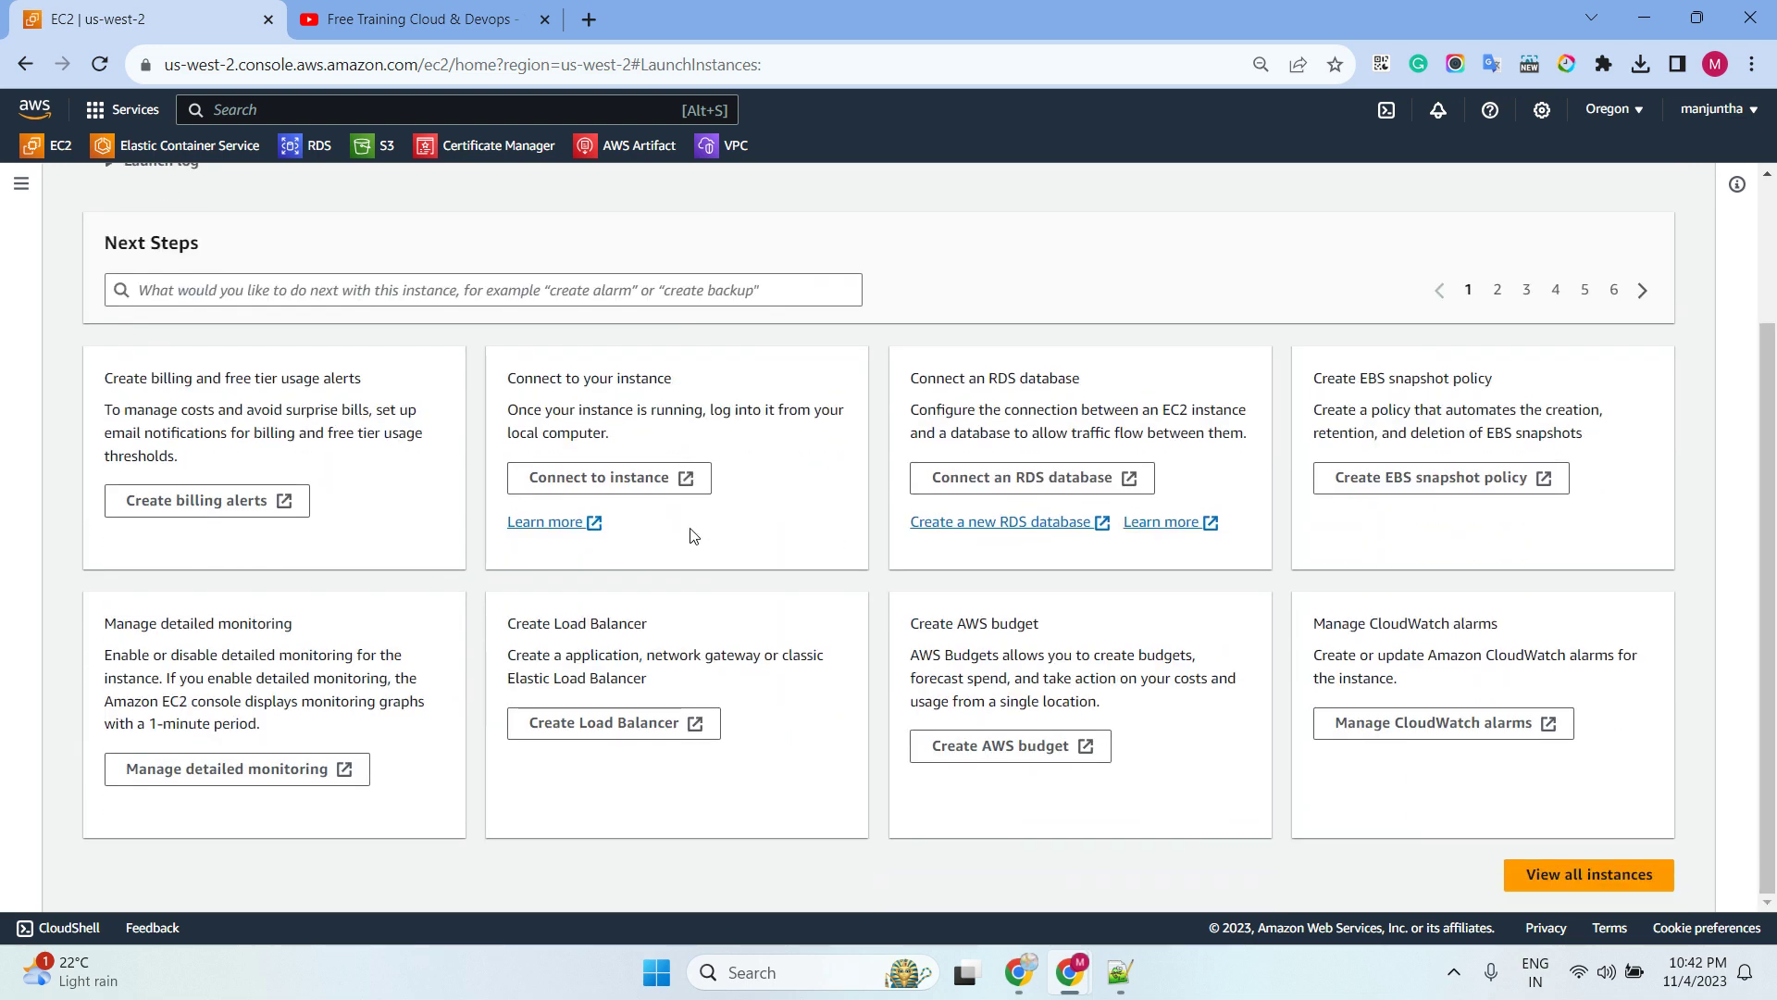
{"action": "left_click", "coordinate": [1591, 880]}
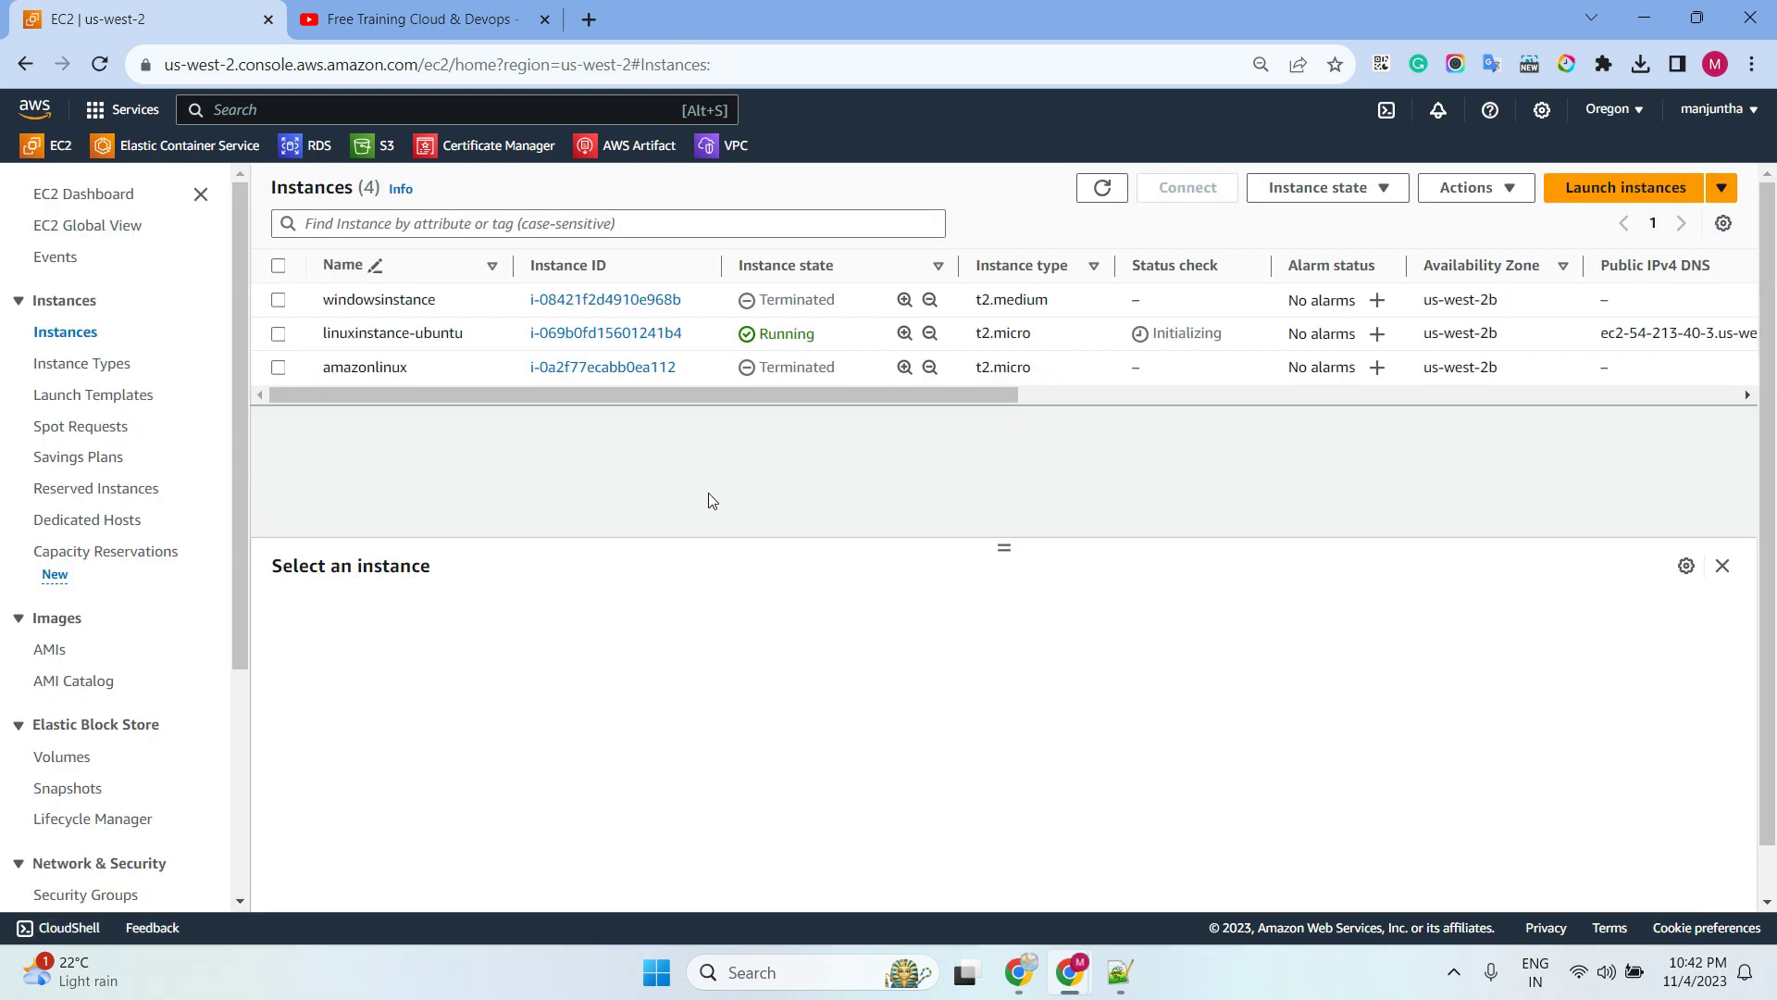
{"action": "left_click", "coordinate": [454, 225]}
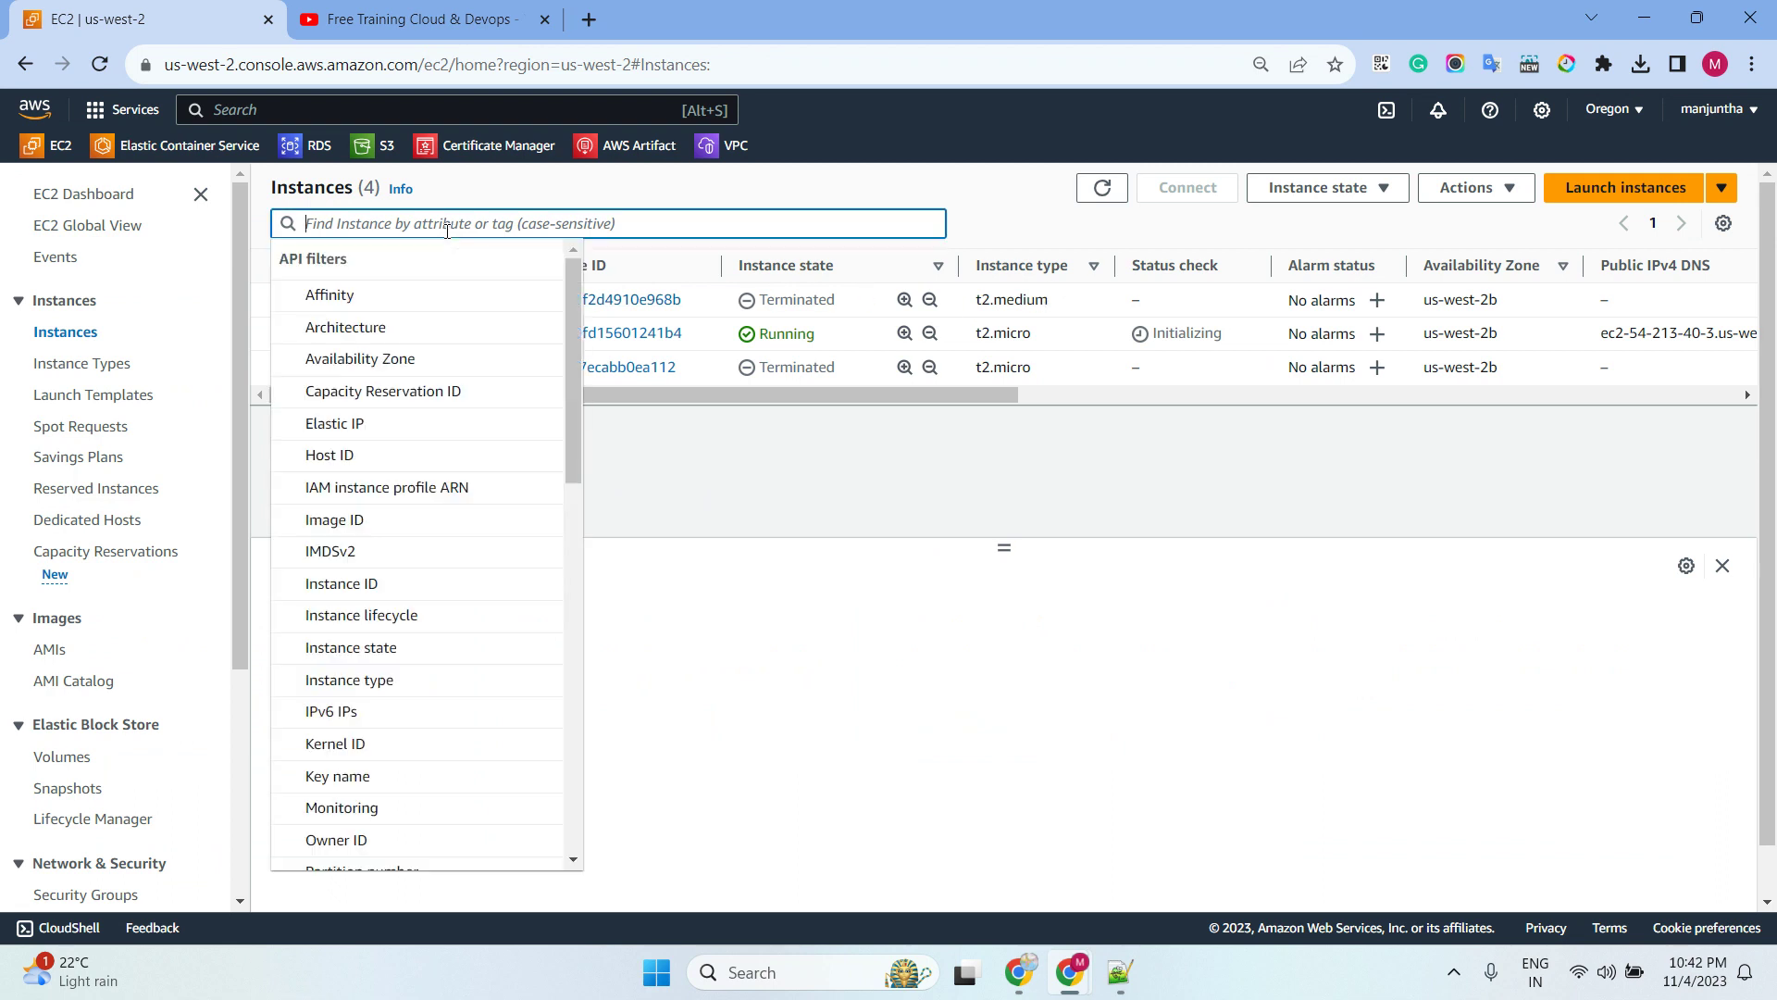
{"action": "type", "text": "sta"}
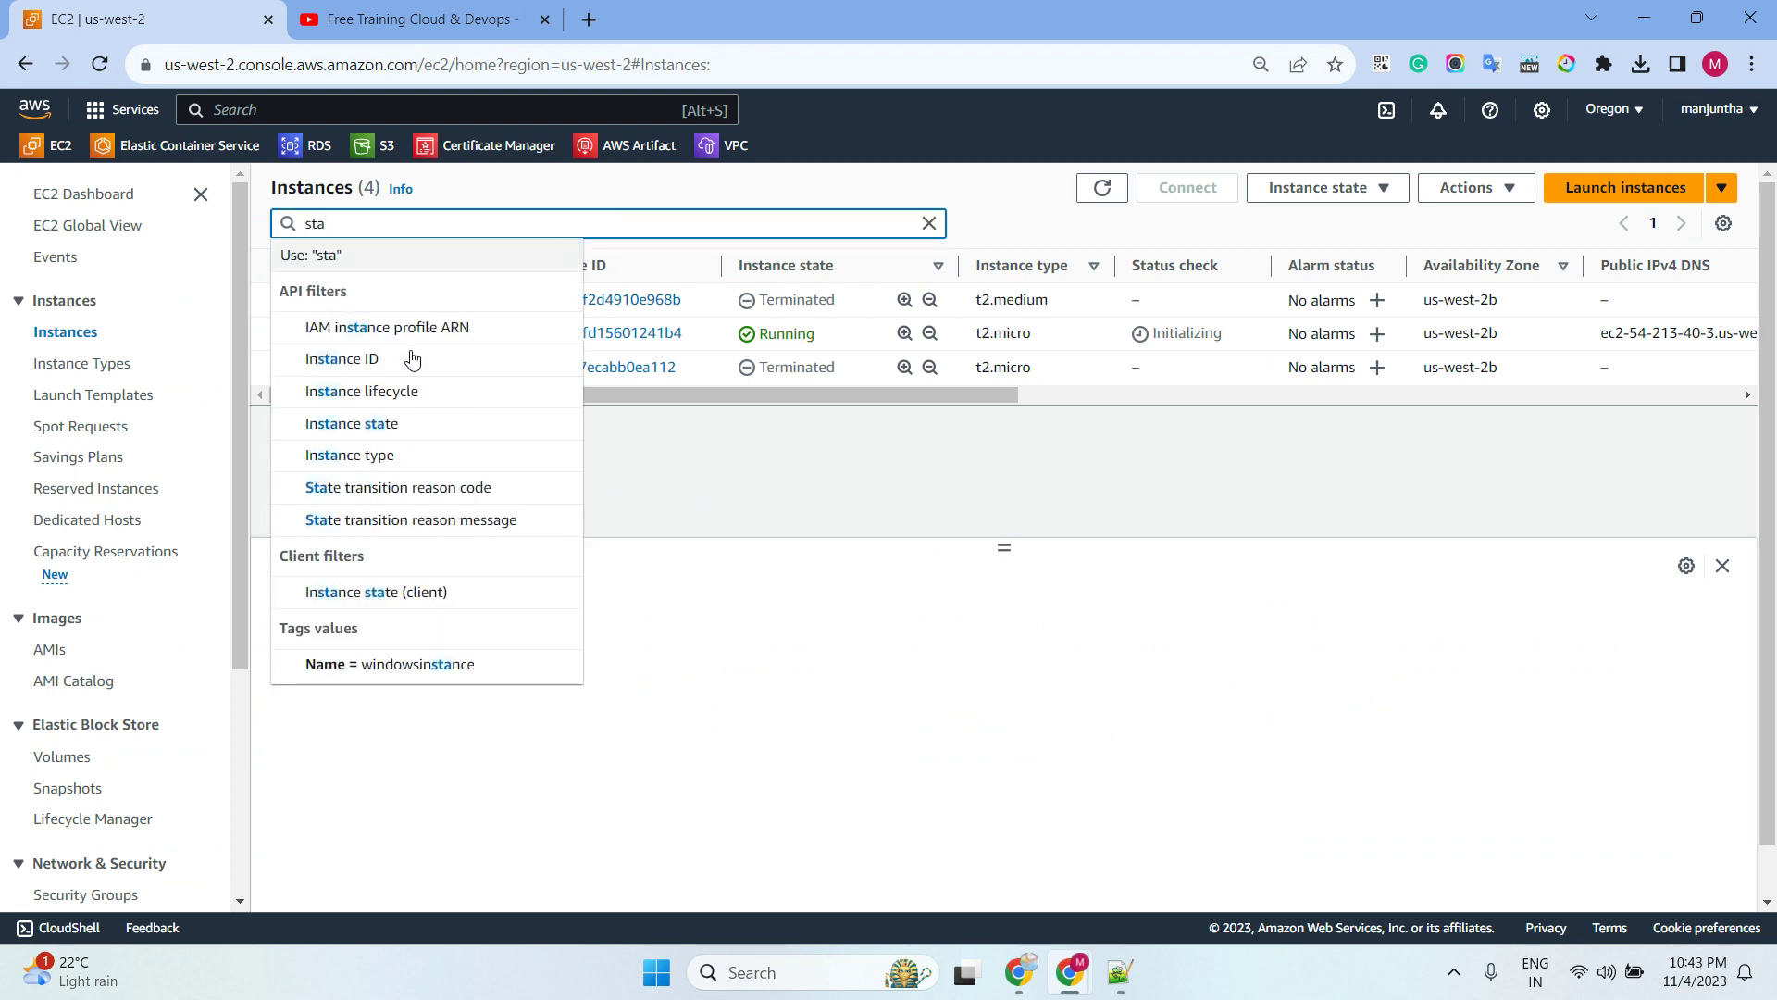
{"action": "type", "text": "t"}
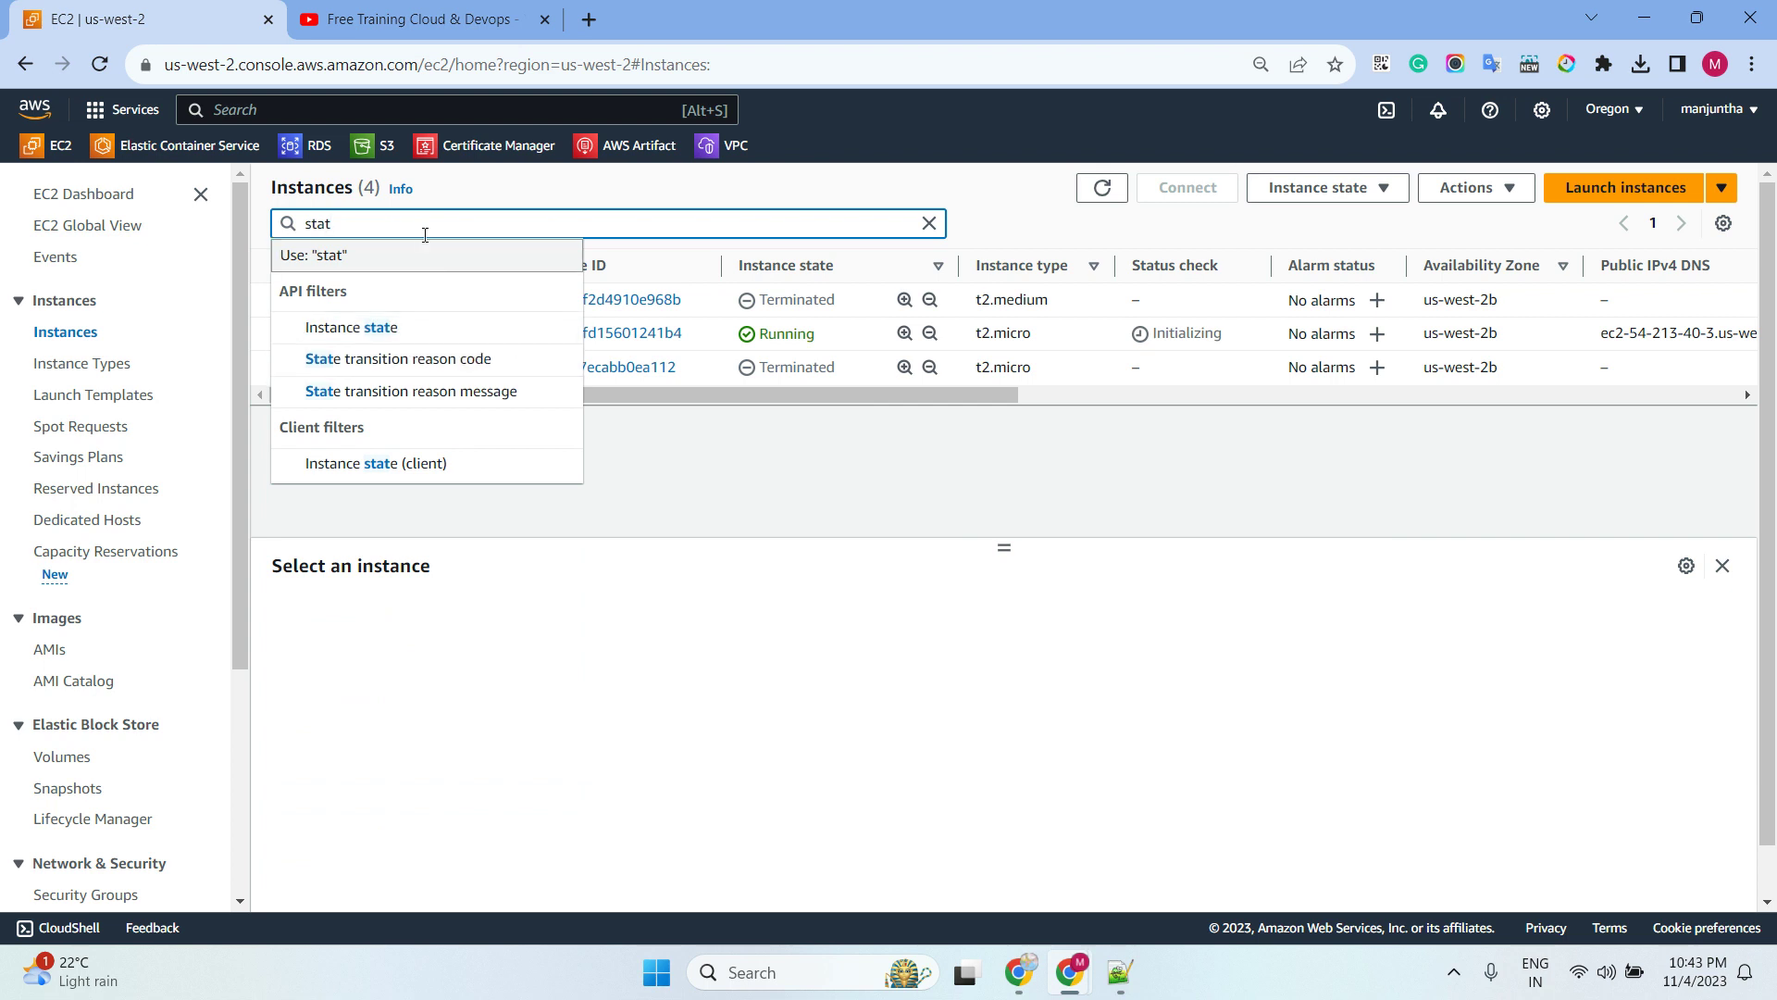
{"action": "key", "text": "BackSpace"}
{"action": "key", "text": "BackSpace"}
{"action": "key", "text": "BackSpace"}
{"action": "key", "text": "BackSpace"}
{"action": "type", "text": "ru"}
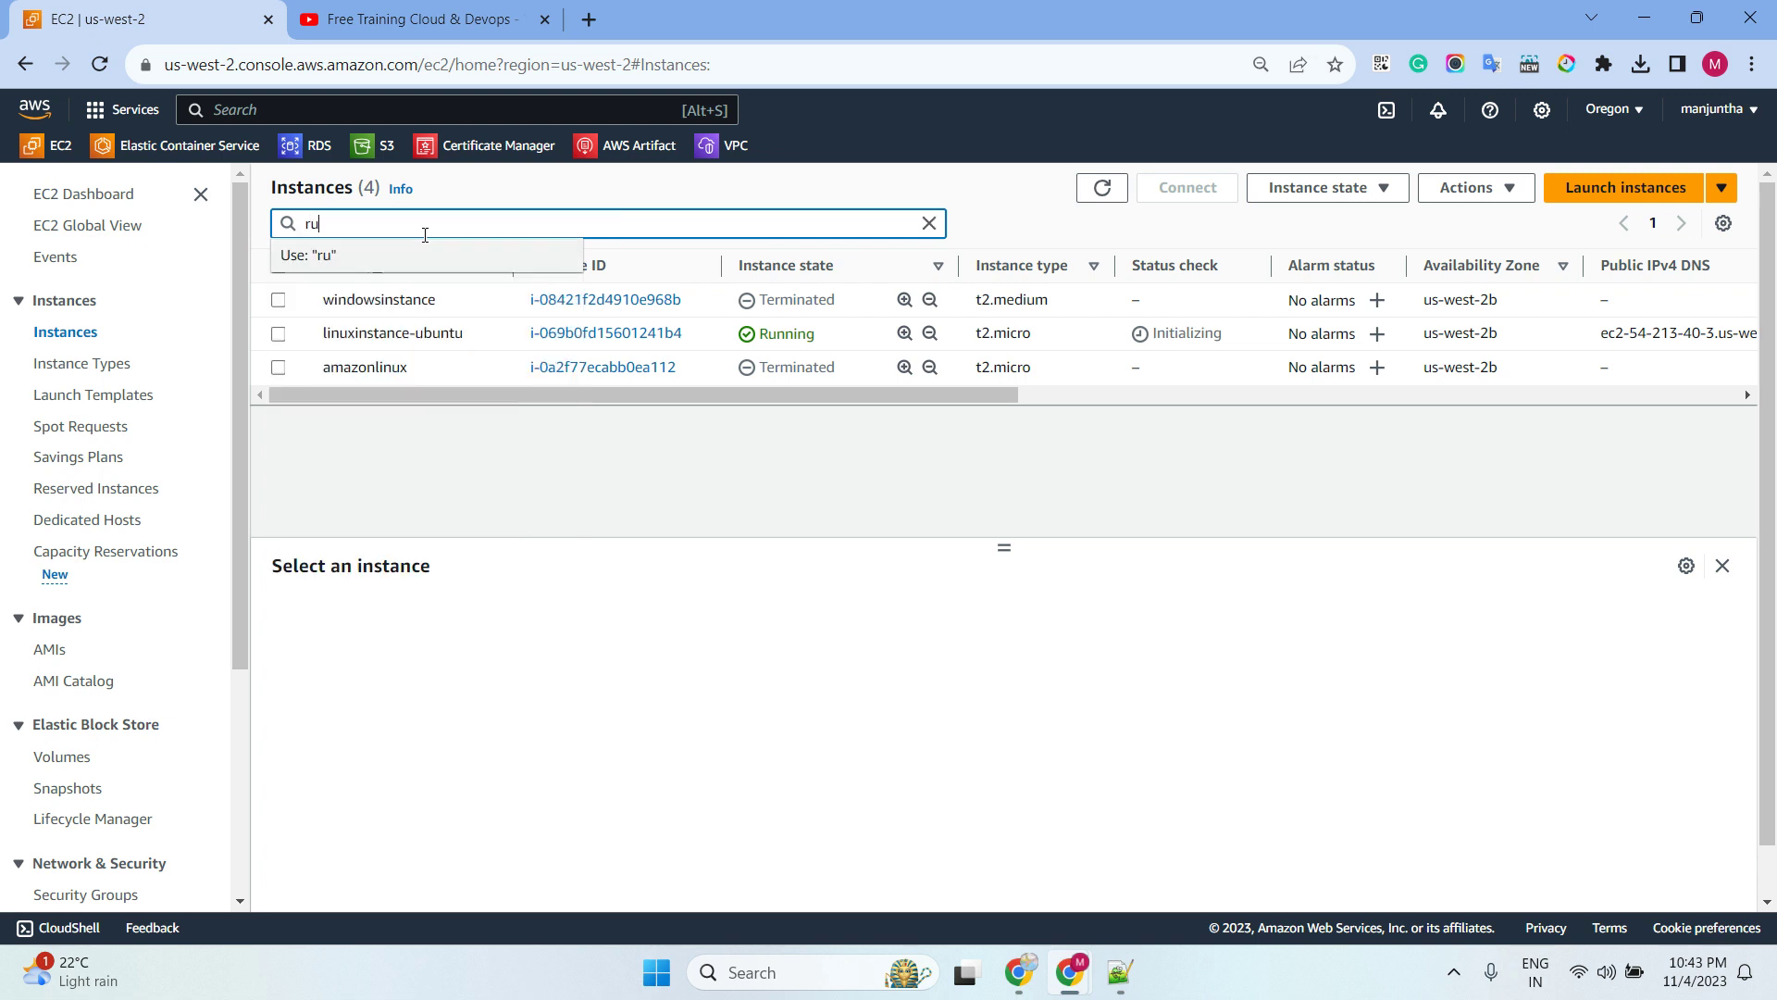
{"action": "type", "text": "nning"}
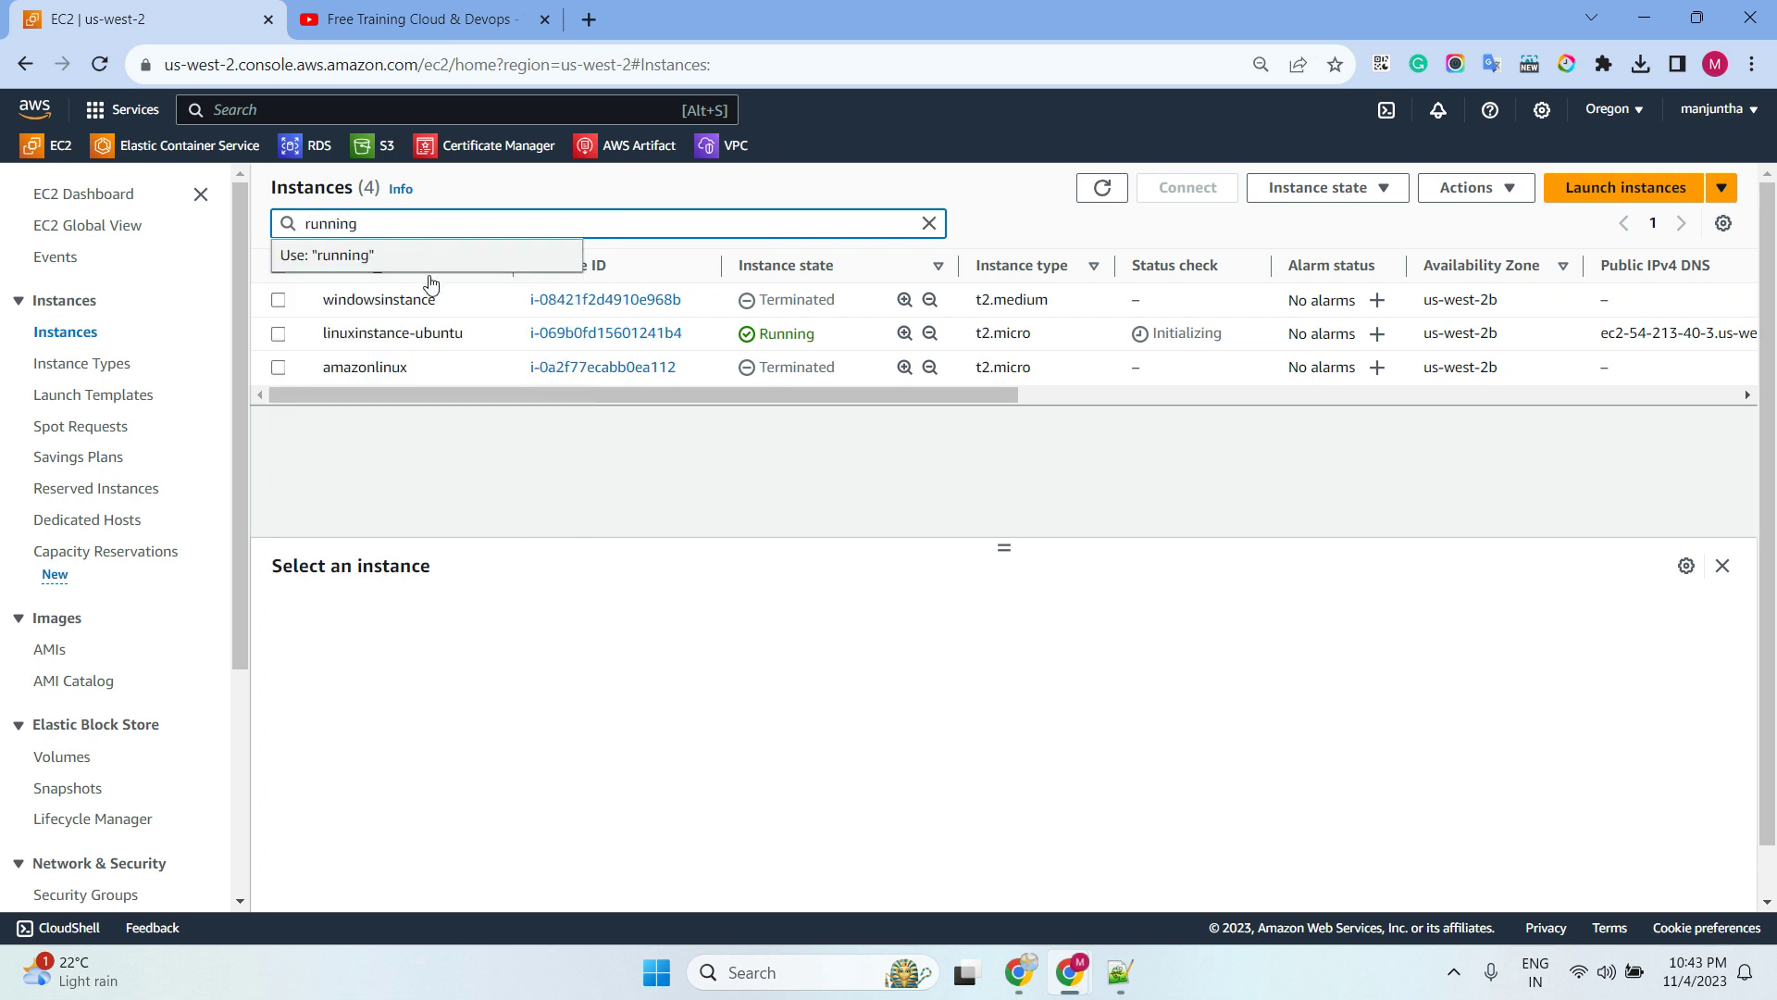
{"action": "left_click", "coordinate": [426, 259]}
Add an Instance state = Running filter and remove the plain-text 'running' filter
{"action": "key", "text": "alt+Tab"}
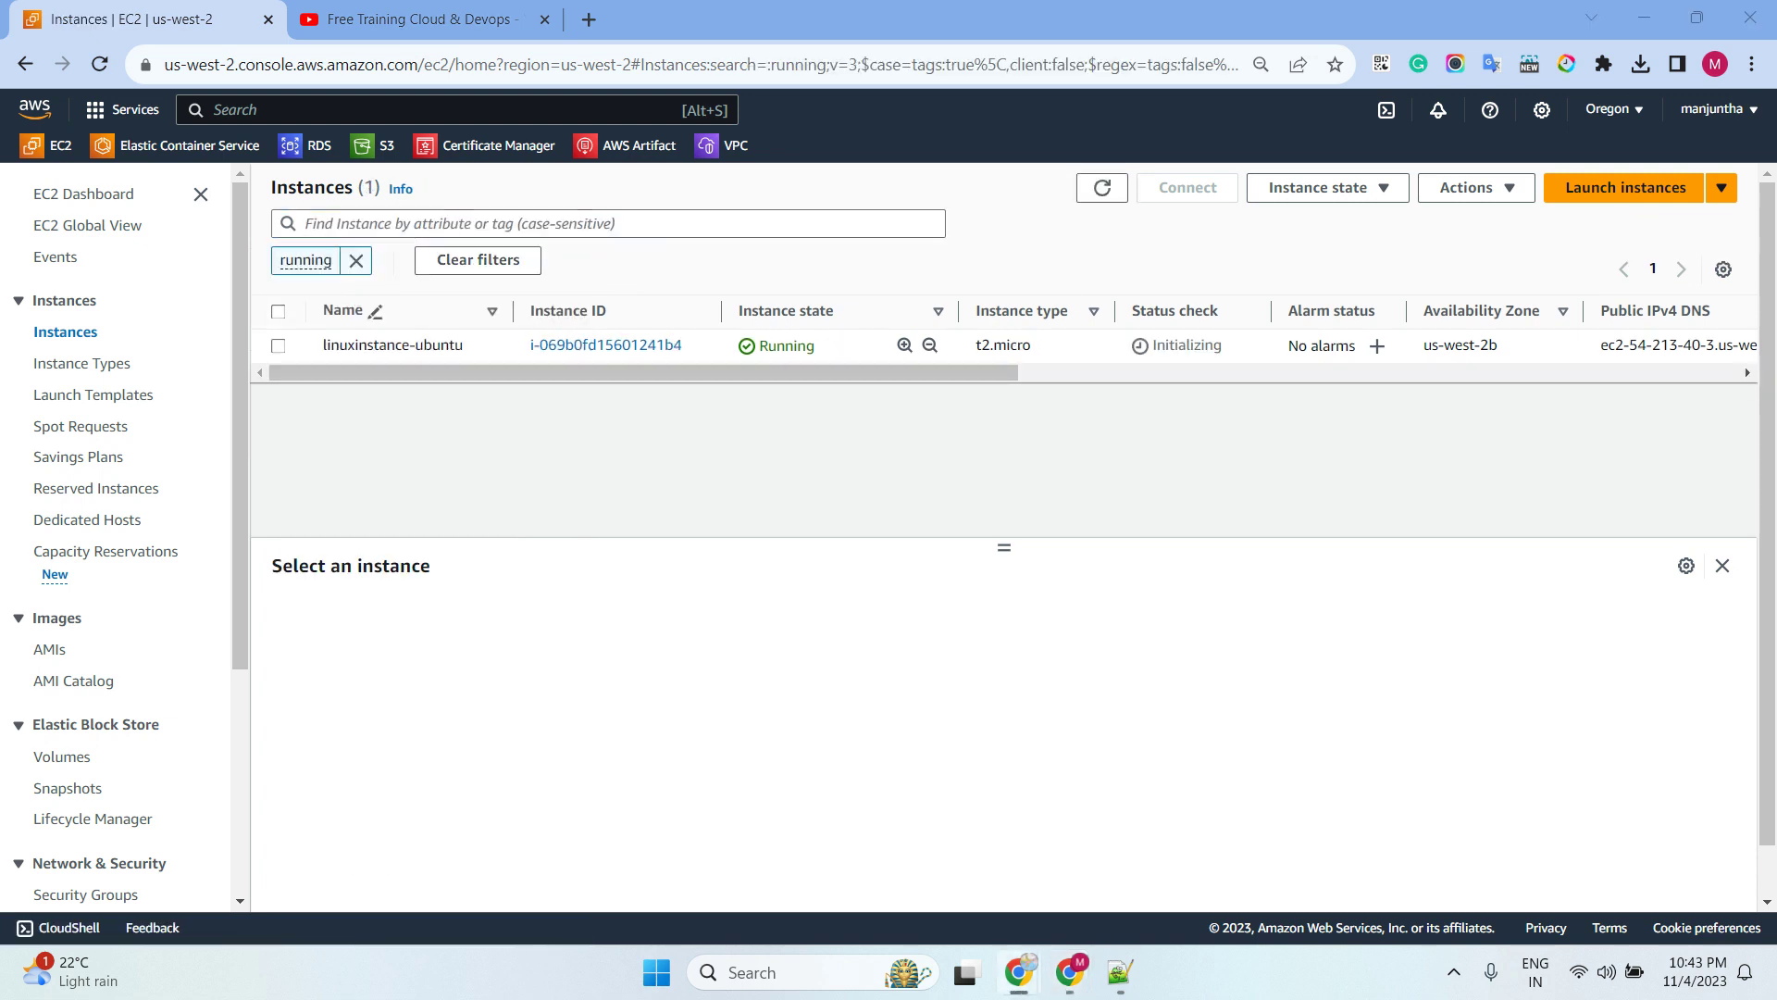
{"action": "left_click", "coordinate": [515, 272]}
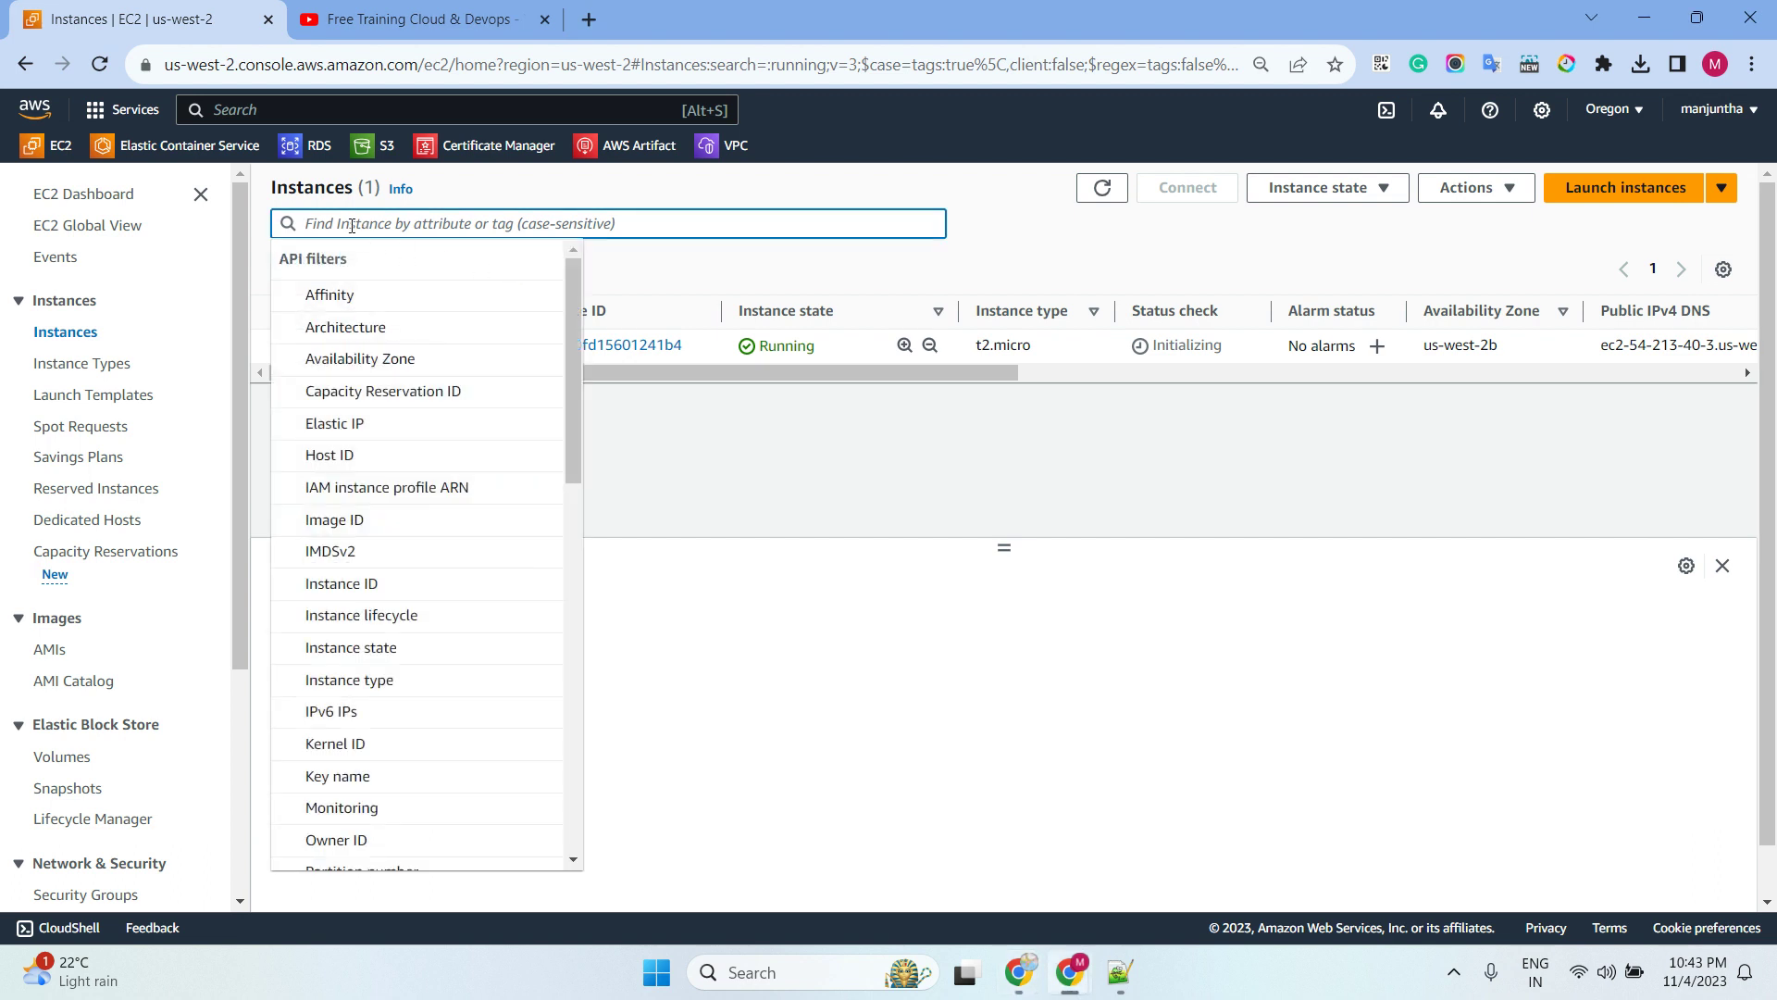
{"action": "type", "text": "un"}
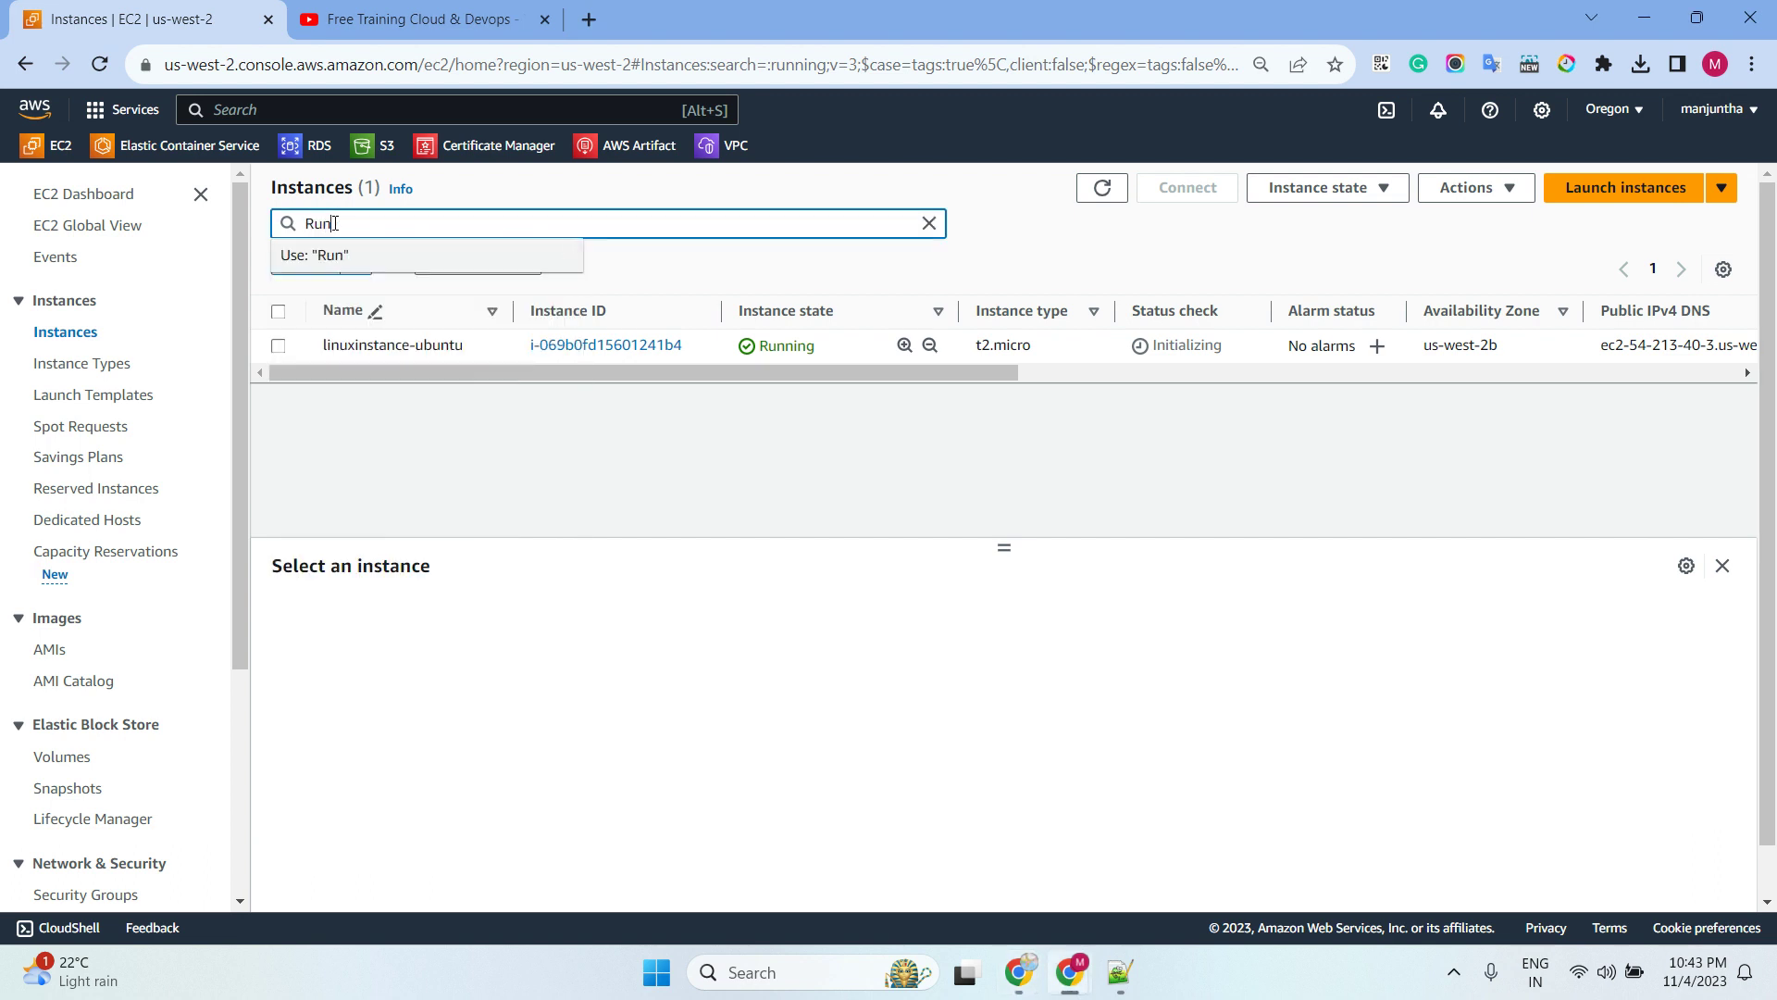
{"action": "type", "text": "ning"}
{"action": "left_click", "coordinate": [369, 254]}
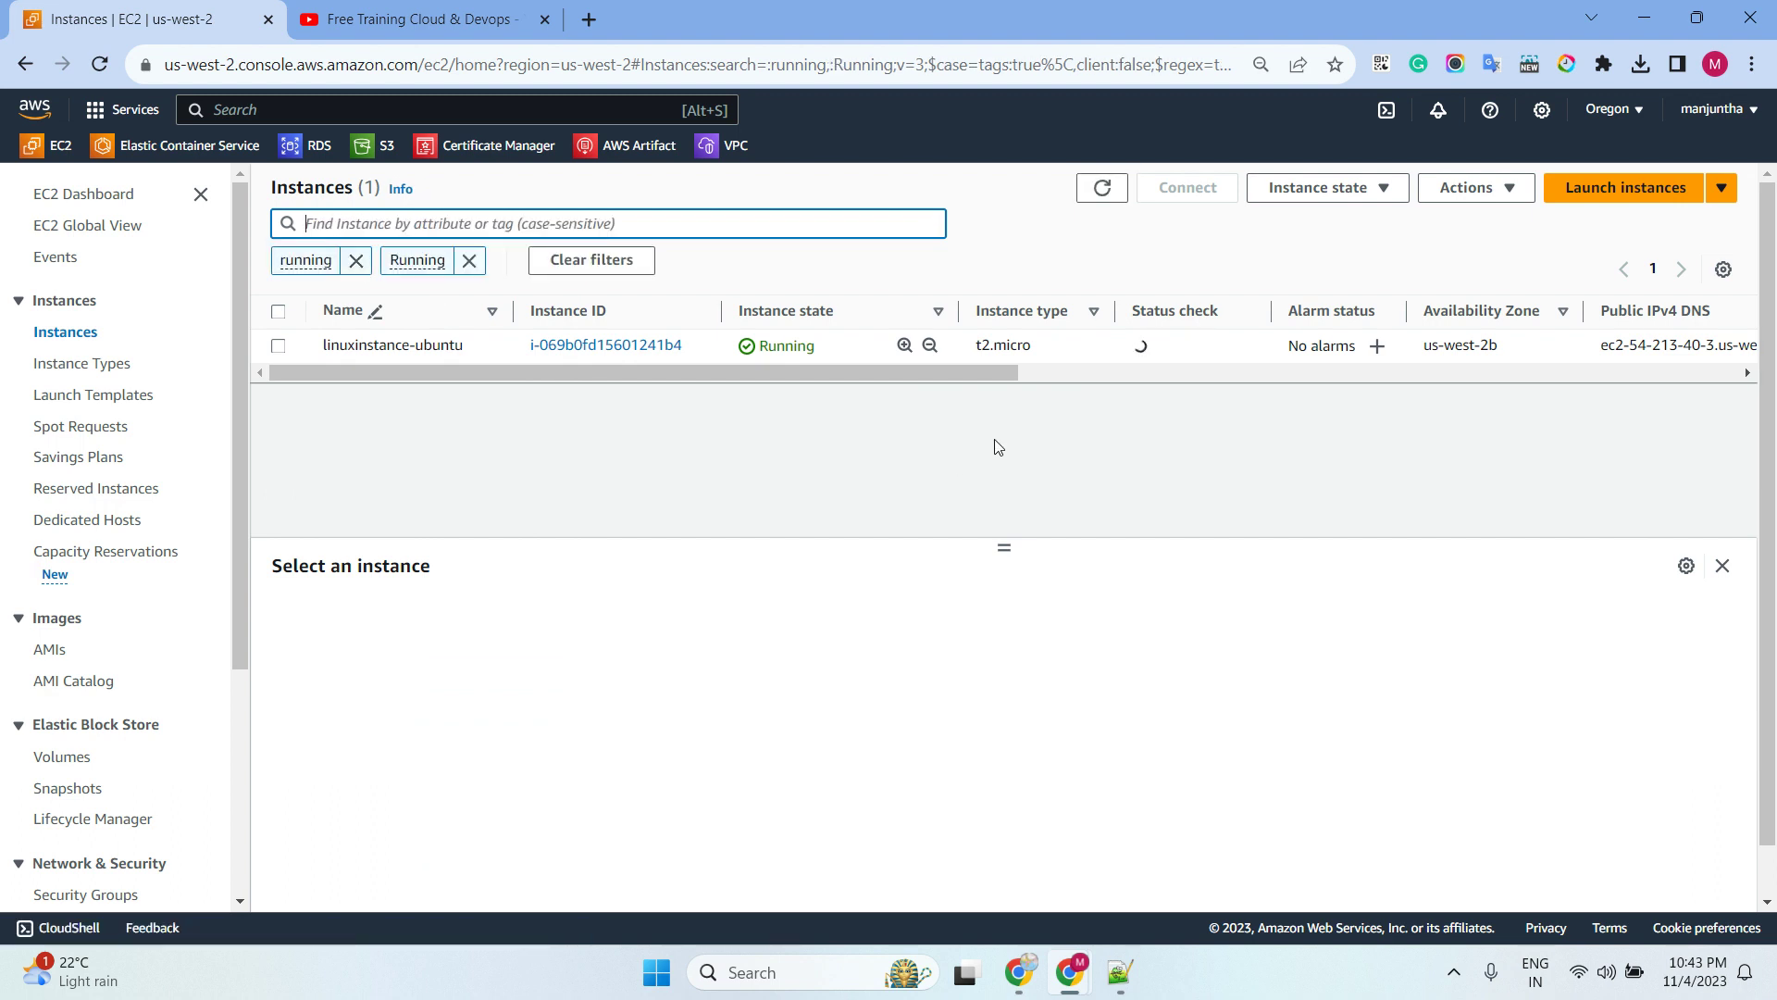
{"action": "left_click", "coordinate": [355, 262]}
{"action": "left_click", "coordinate": [355, 262]}
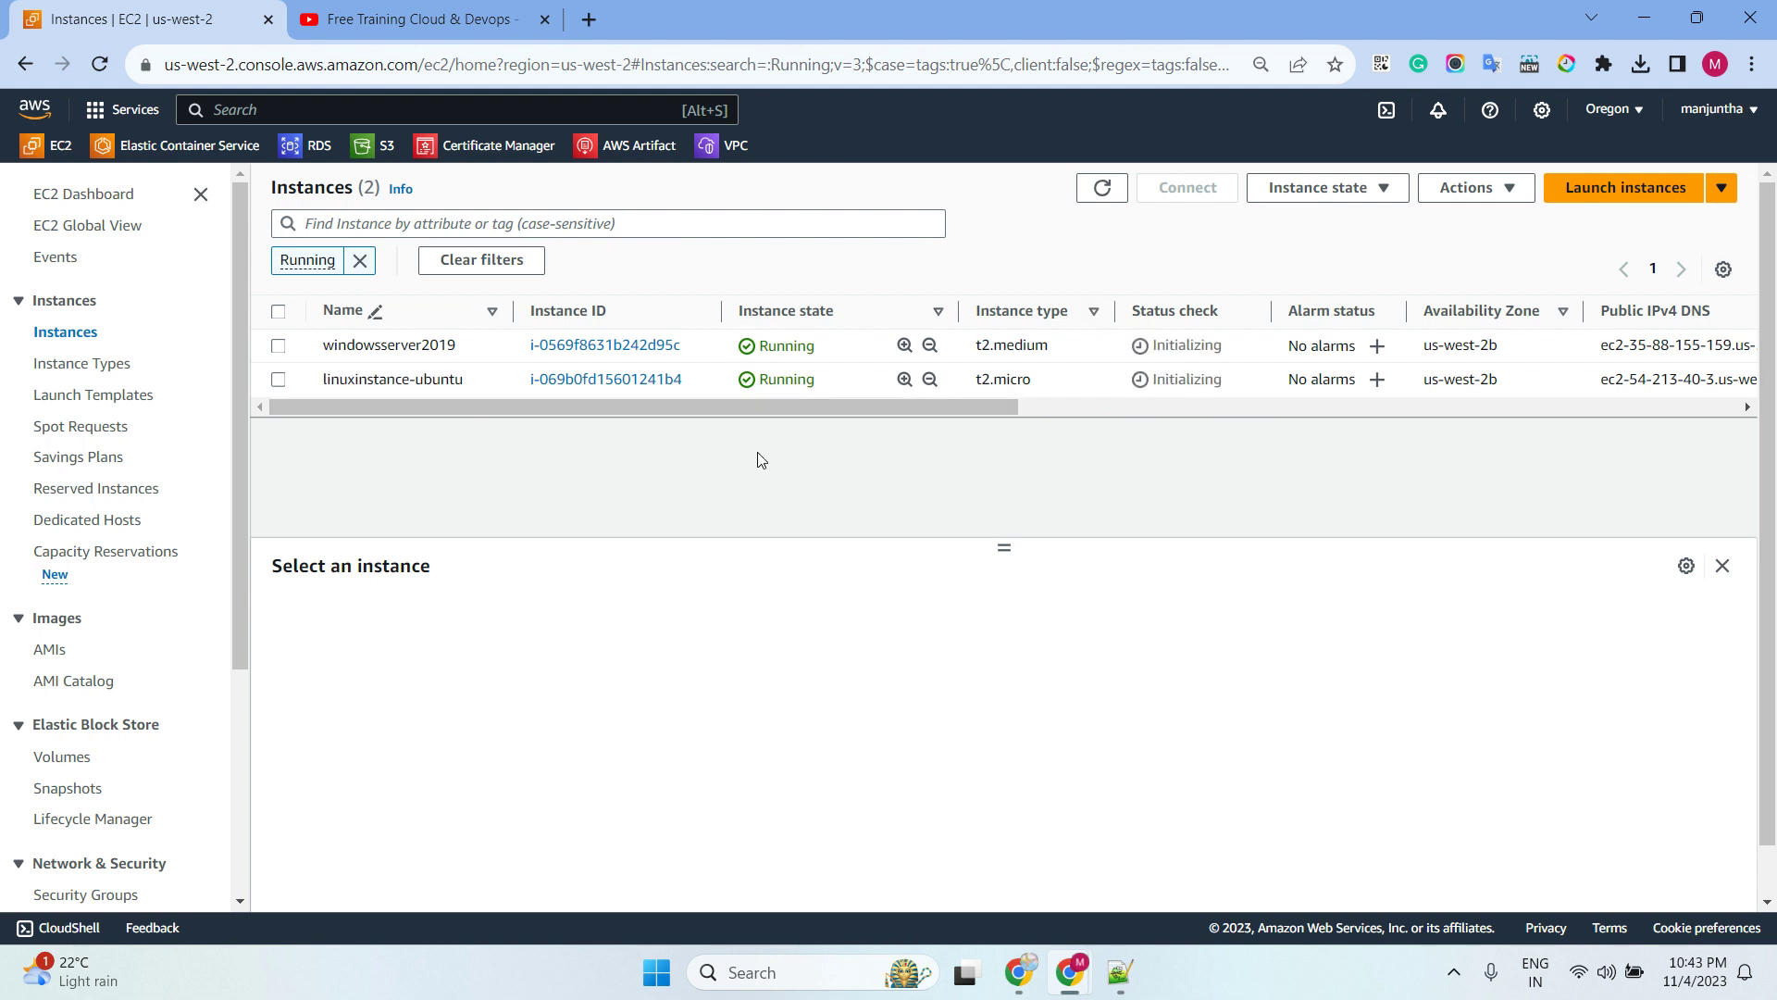
Refresh the list until both instances show 2/2 status checks passed
{"action": "left_click", "coordinate": [1018, 971]}
{"action": "double_click", "coordinate": [1092, 188]}
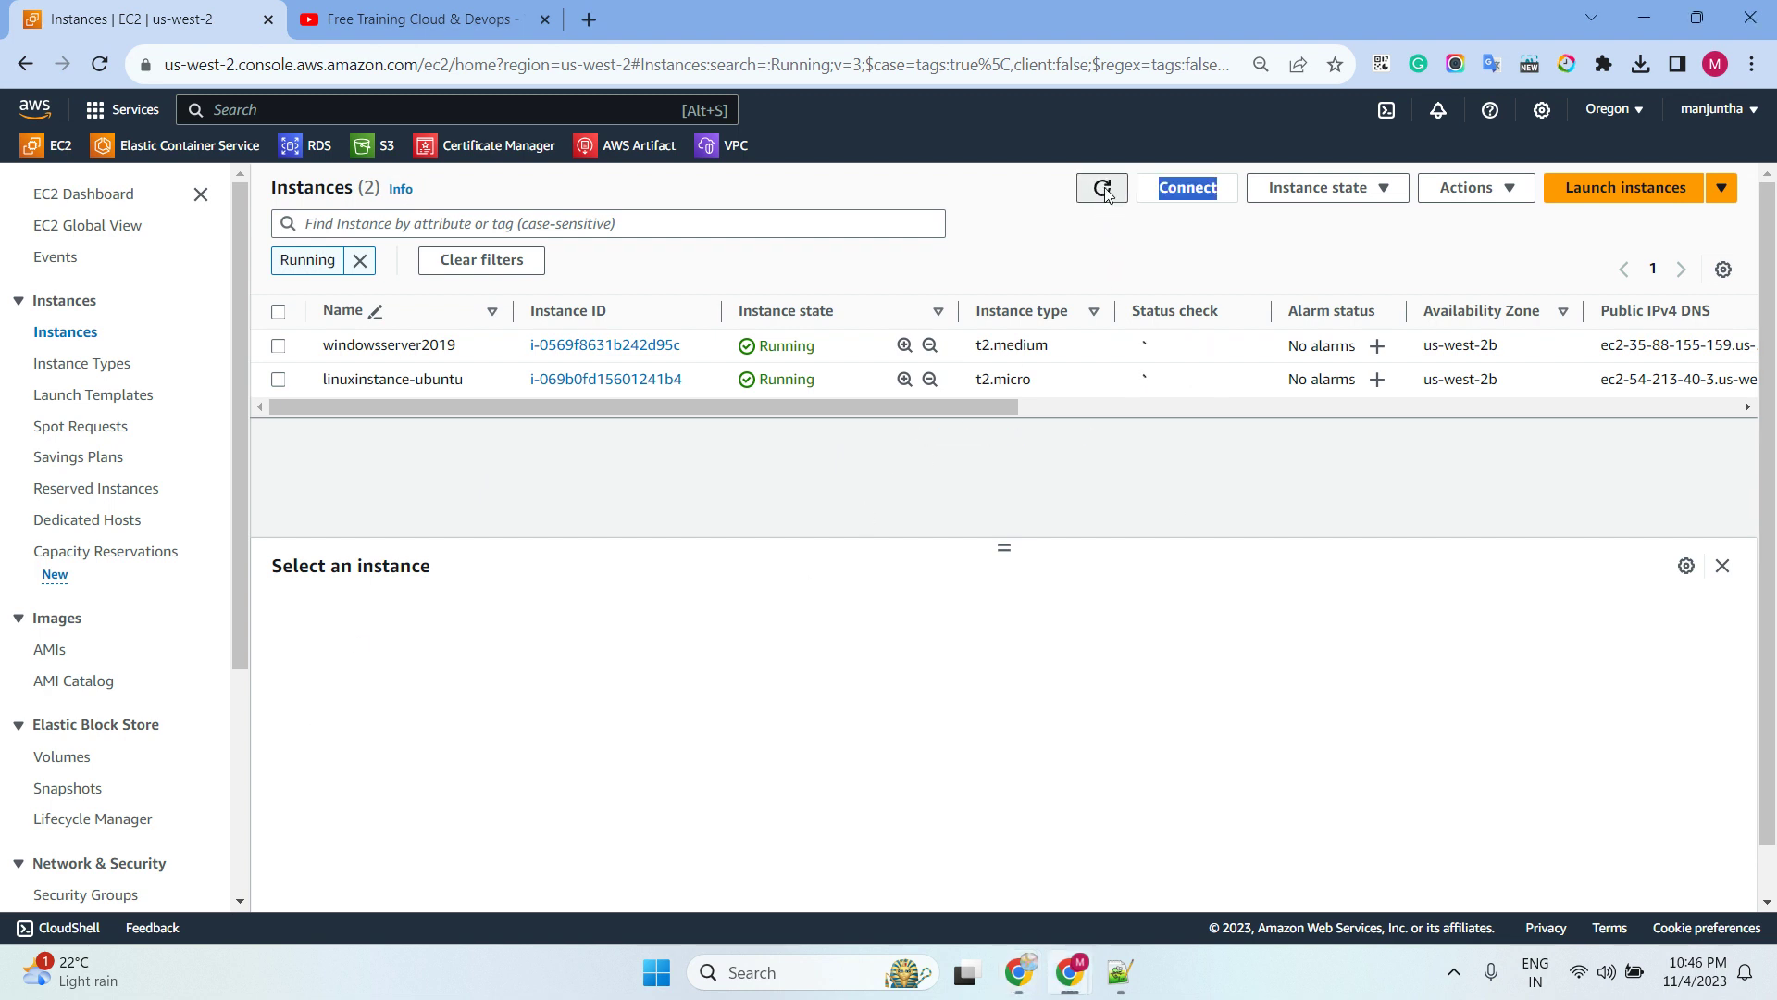
{"action": "left_click", "coordinate": [1102, 188]}
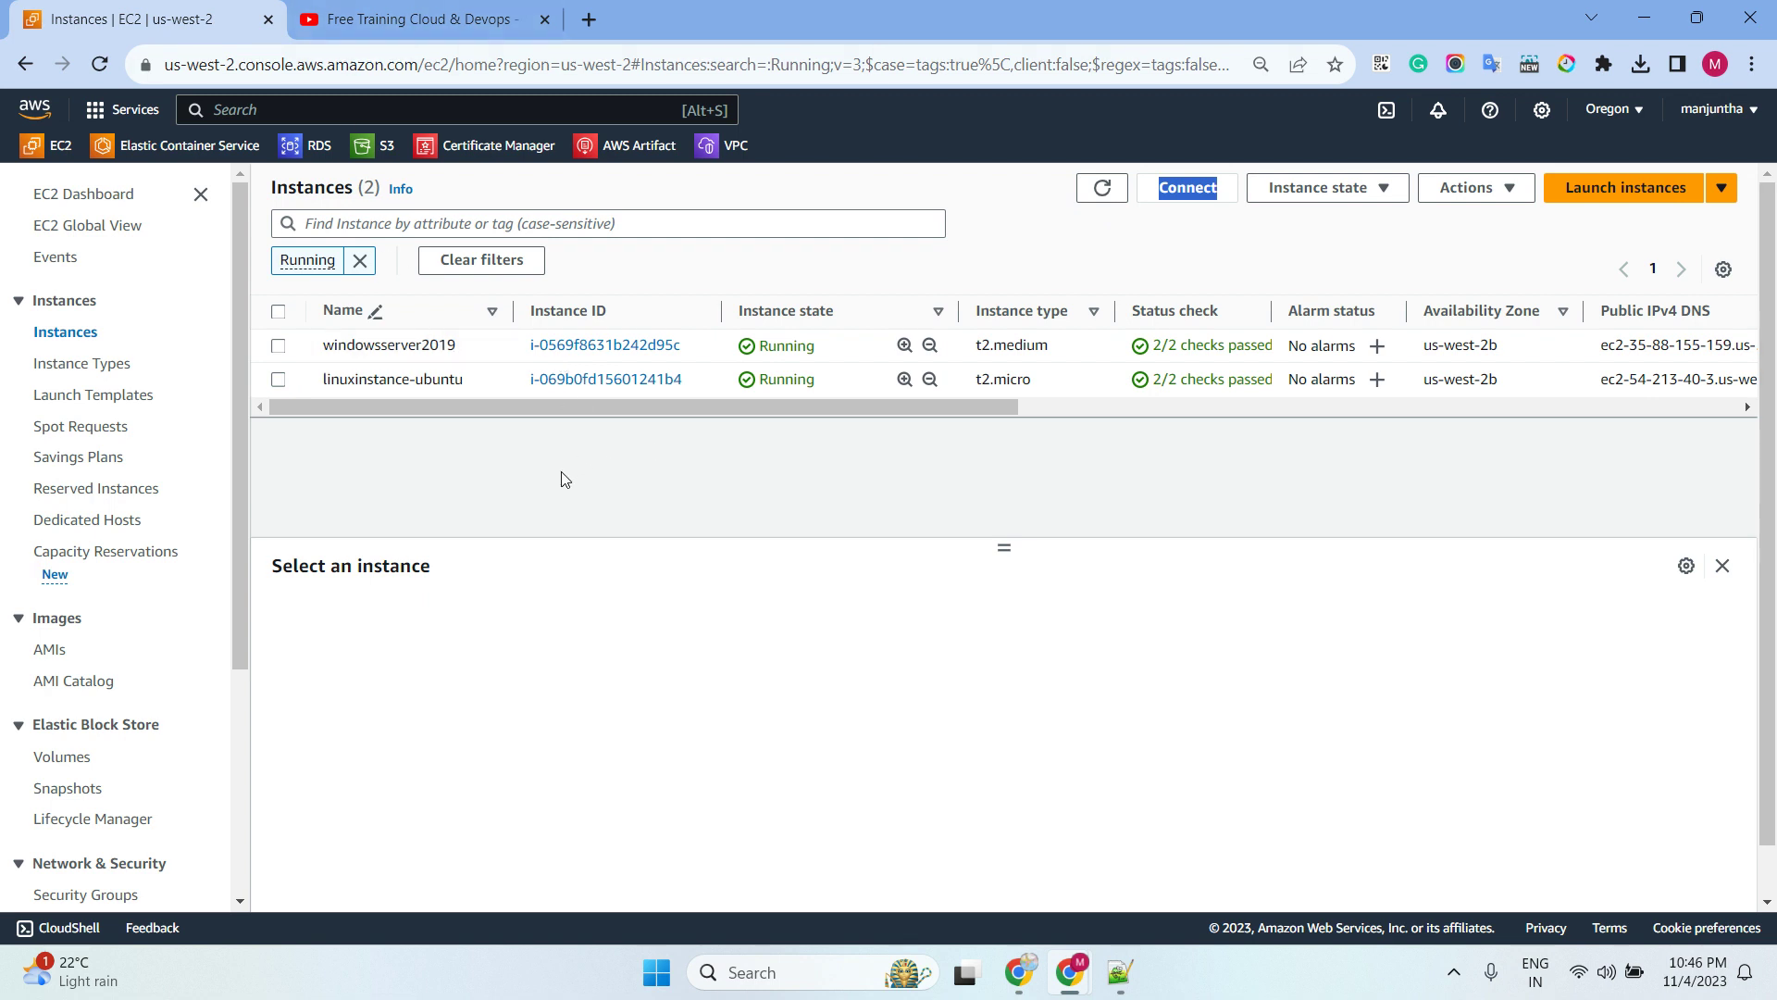
{"action": "left_click", "coordinate": [301, 109]}
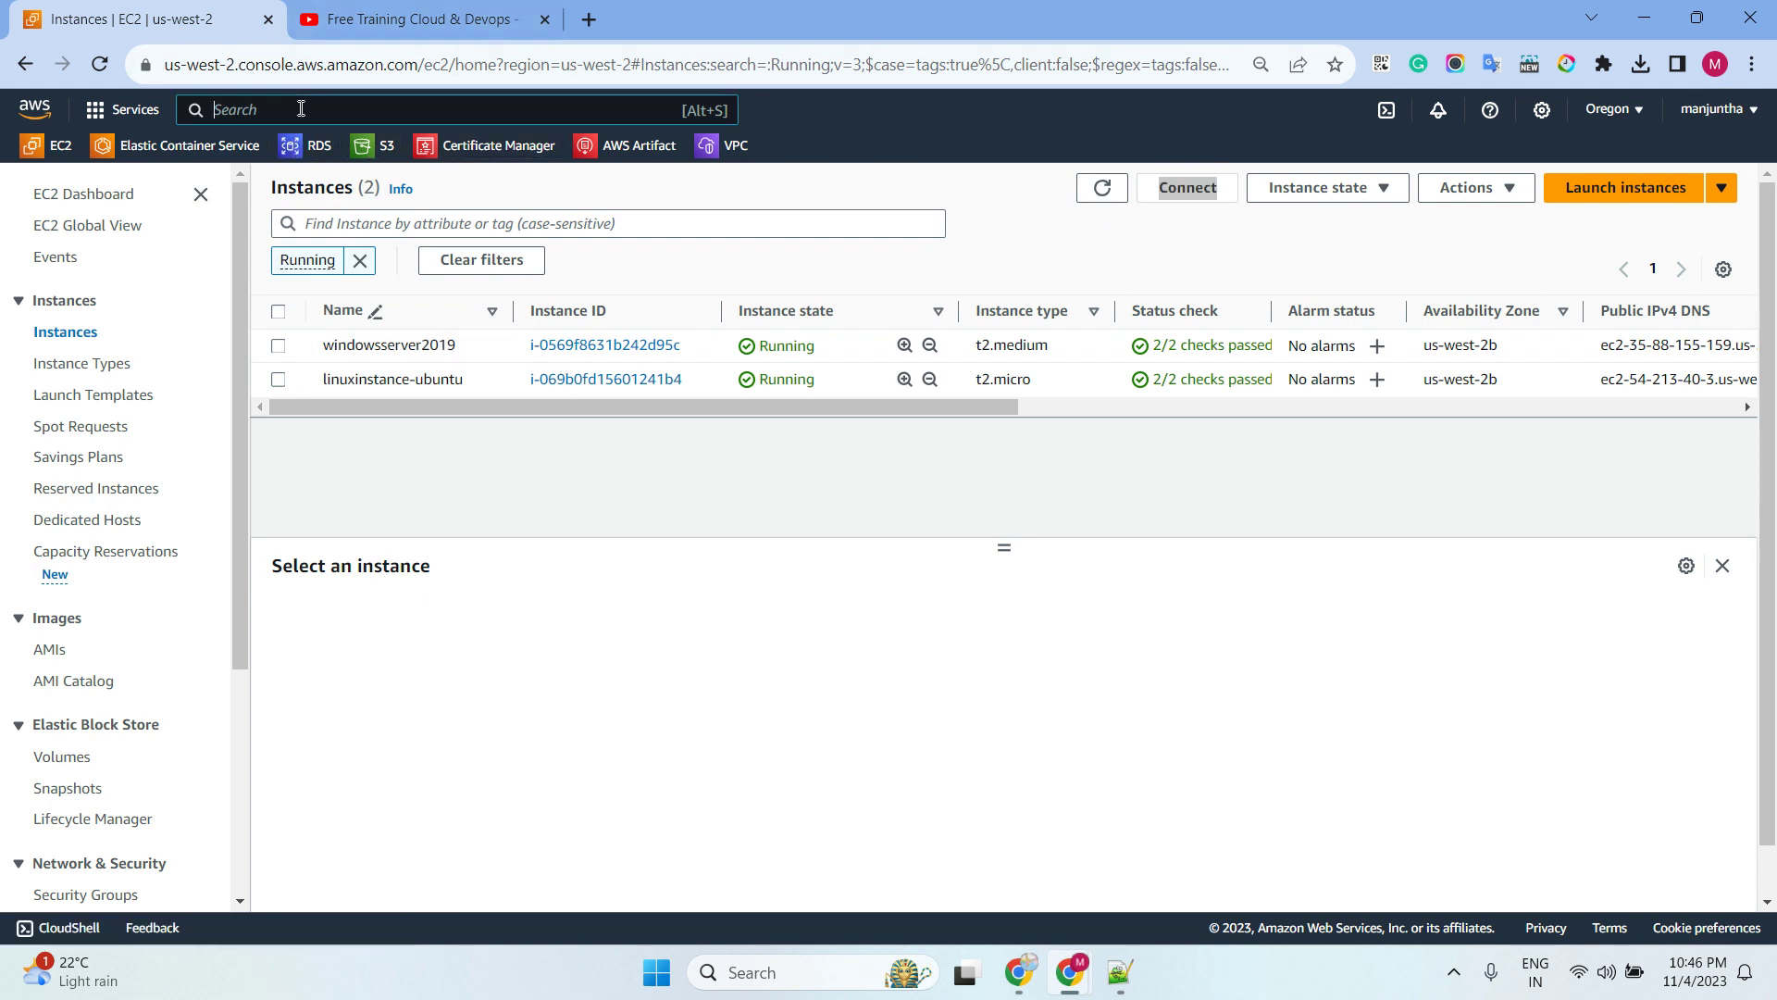
Open Systems Manager in a new browser tab, then select linuxinstance-ubuntu in EC2
{"action": "type", "text": "system"}
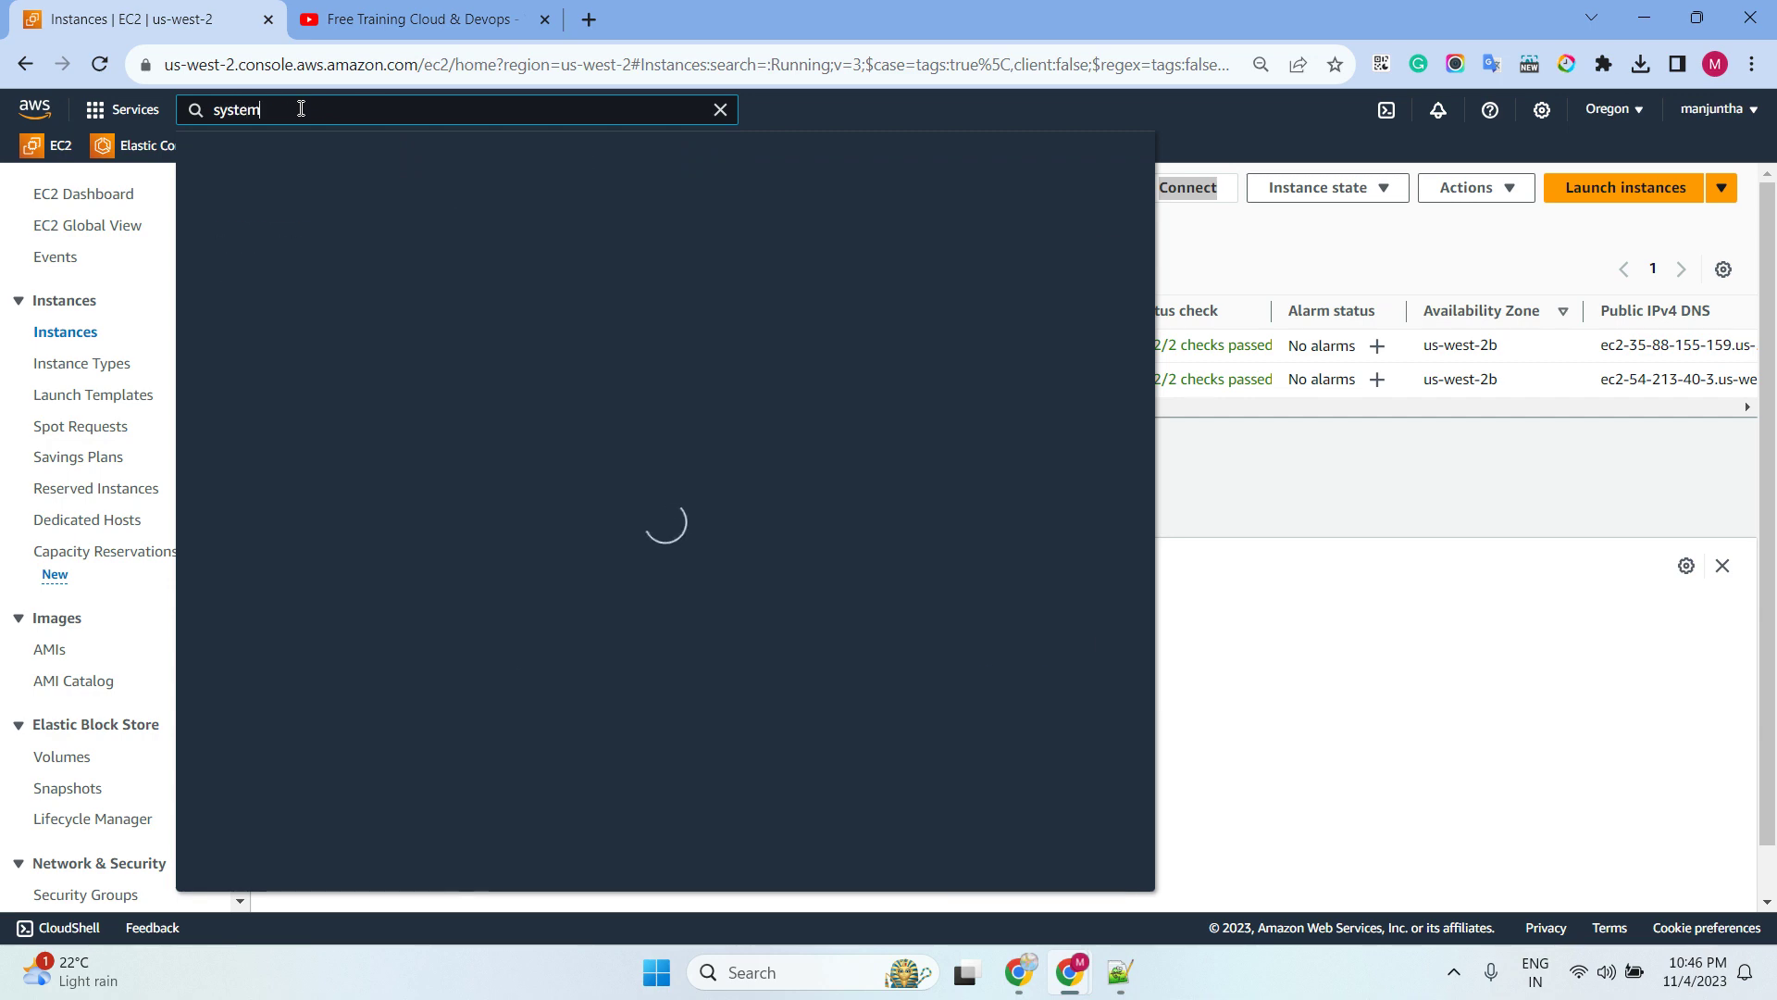
{"action": "type", "text": "s man"}
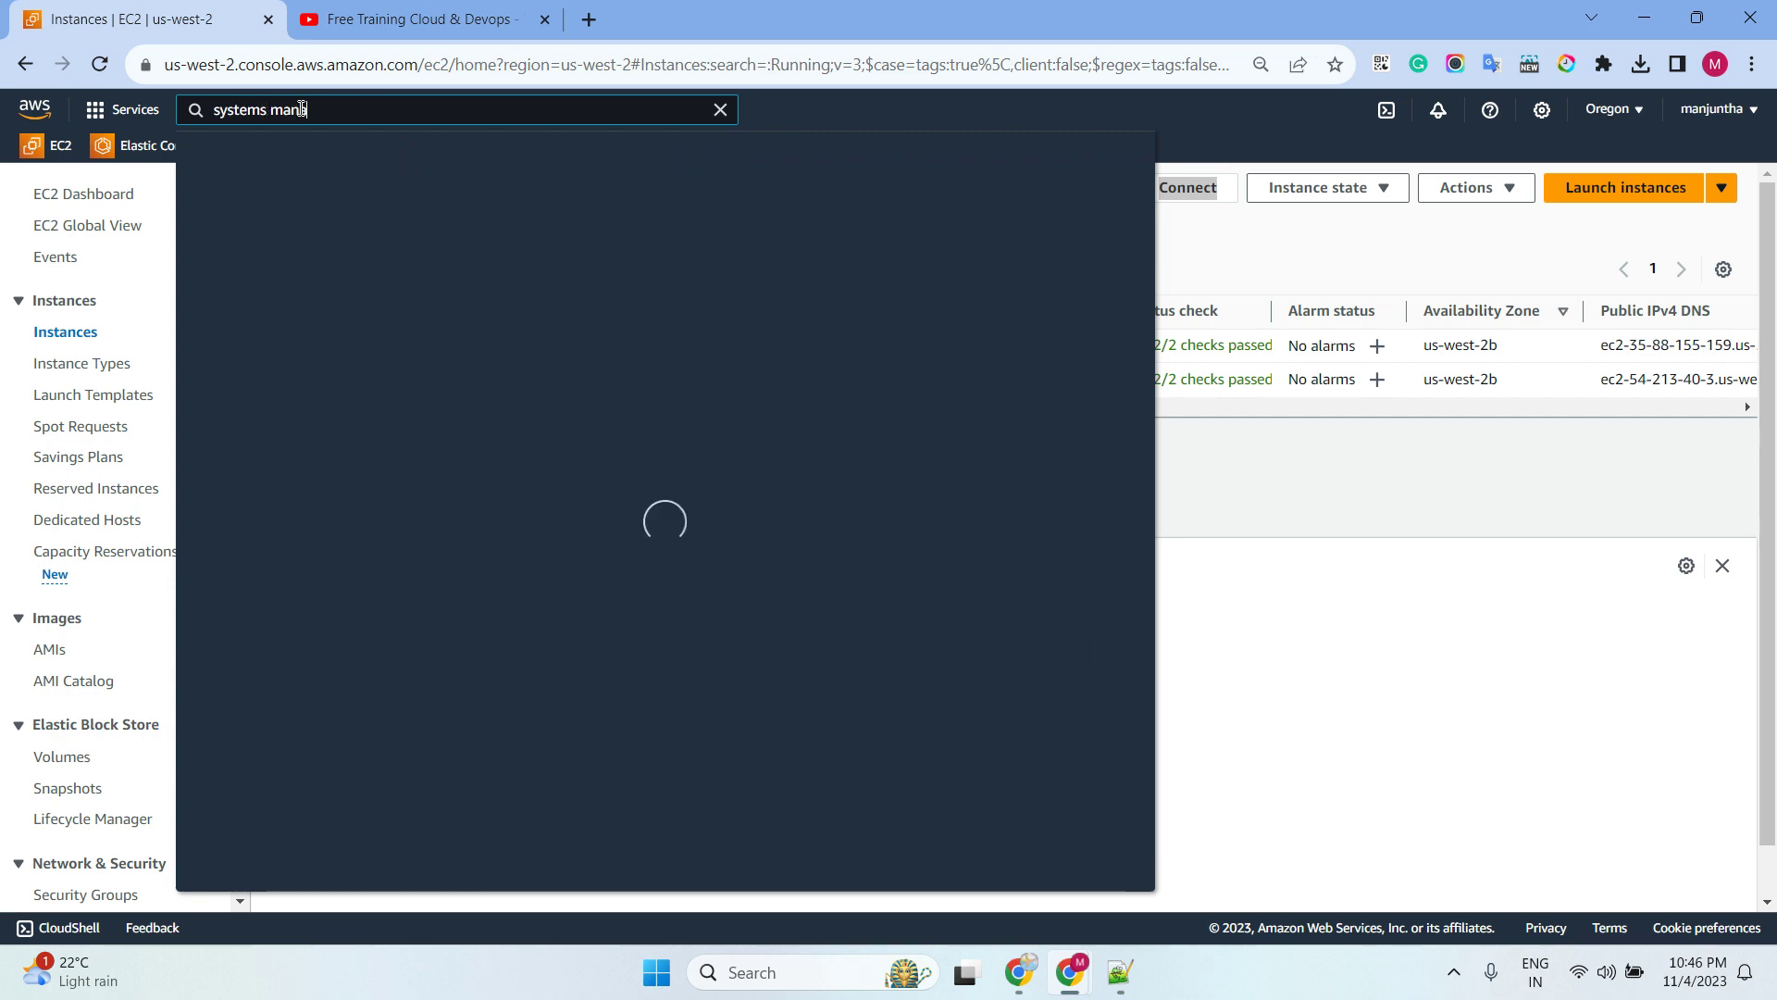
{"action": "type", "text": "ager"}
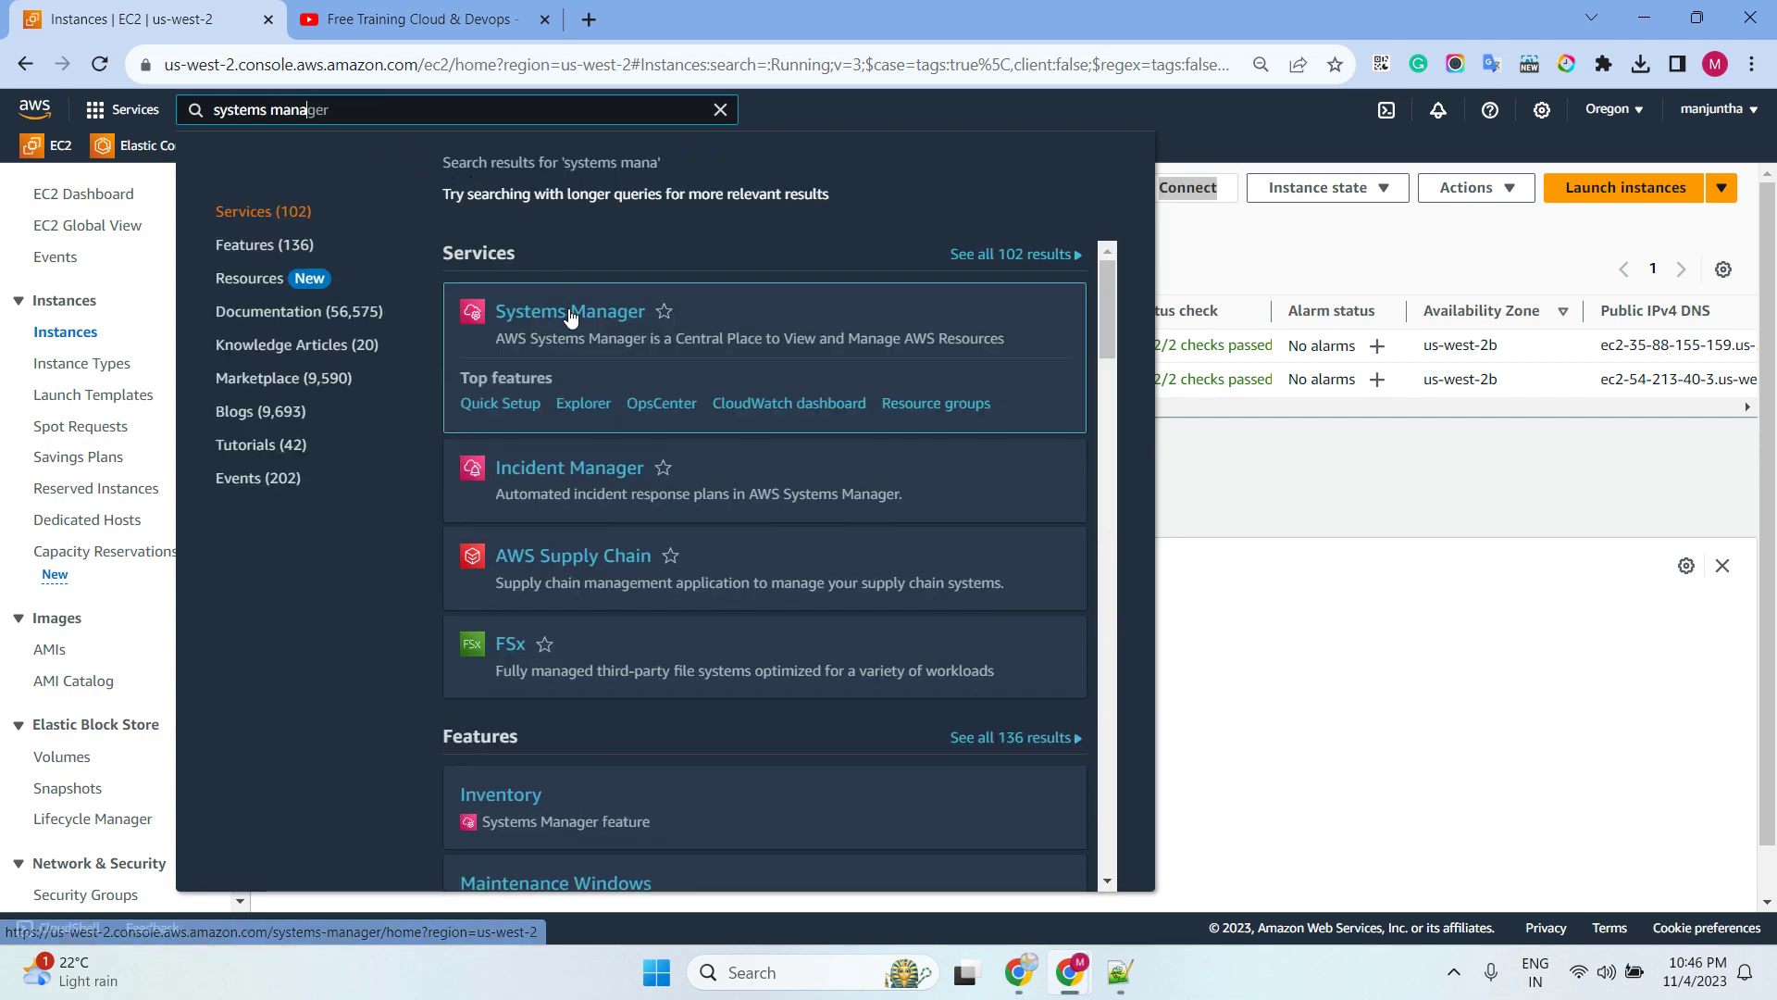
{"action": "right_click", "coordinate": [566, 310]}
{"action": "left_click", "coordinate": [648, 325]}
{"action": "left_click", "coordinate": [1175, 443]}
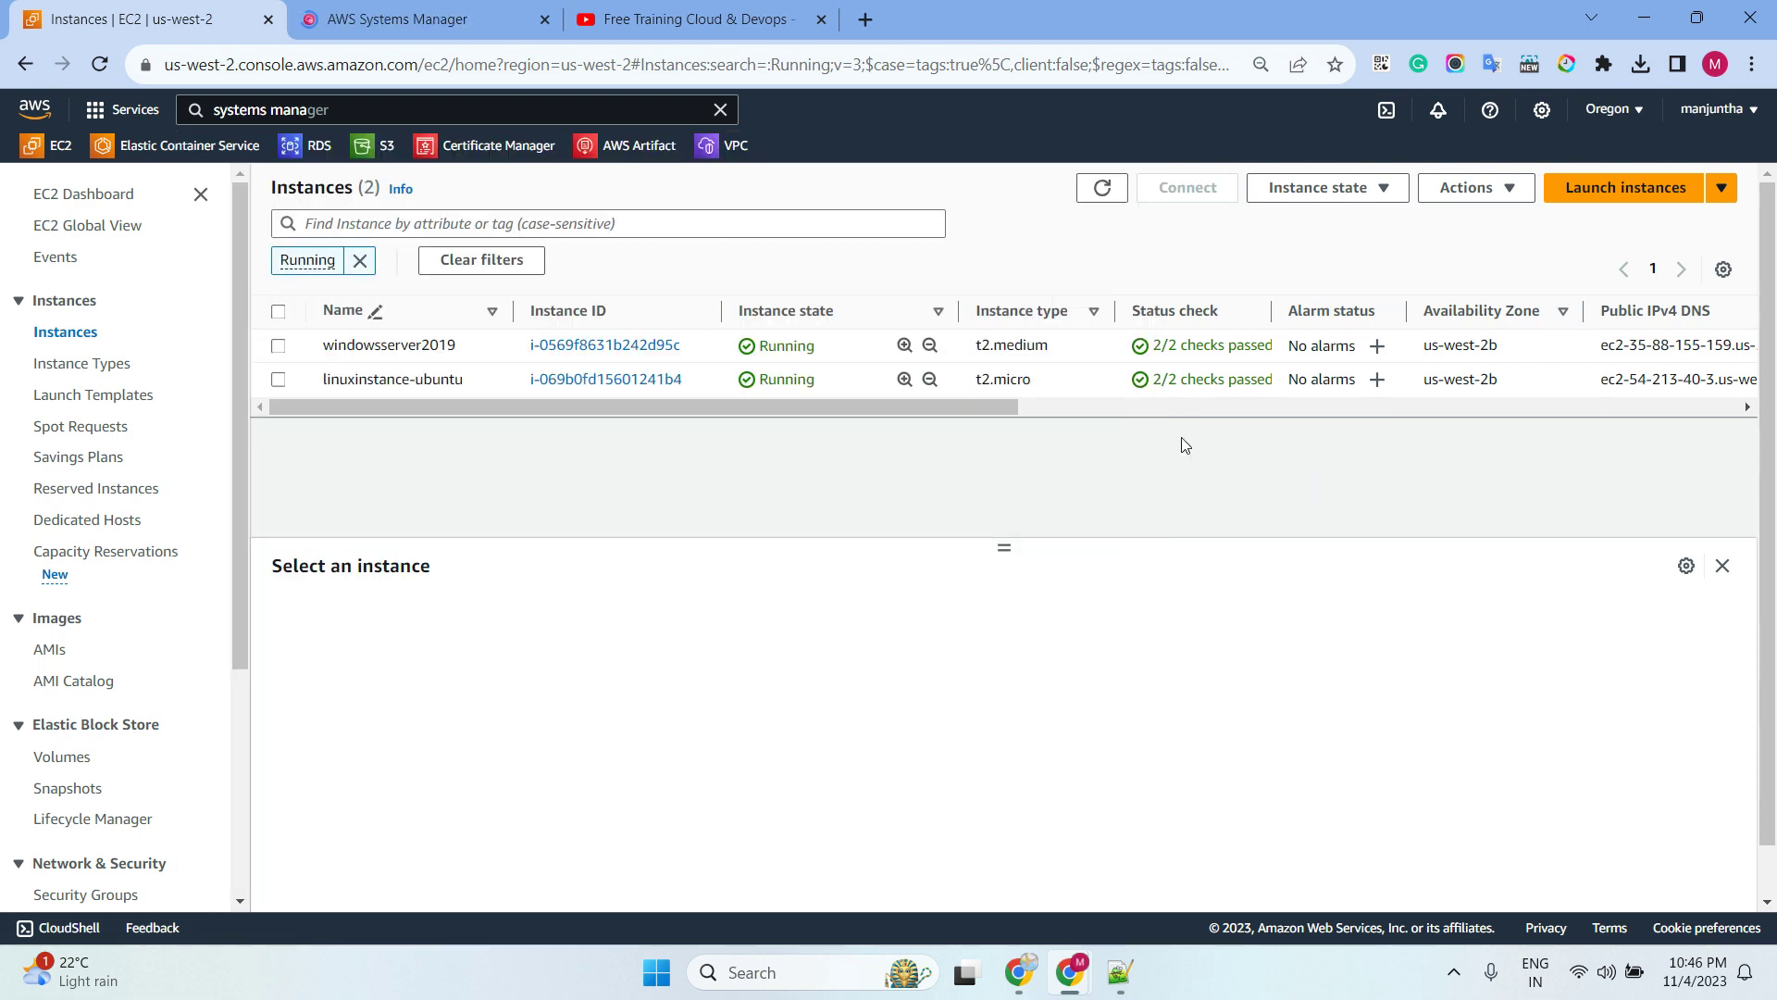
{"action": "left_click", "coordinate": [421, 19]}
{"action": "left_click", "coordinate": [123, 12]}
{"action": "left_click", "coordinate": [277, 380]}
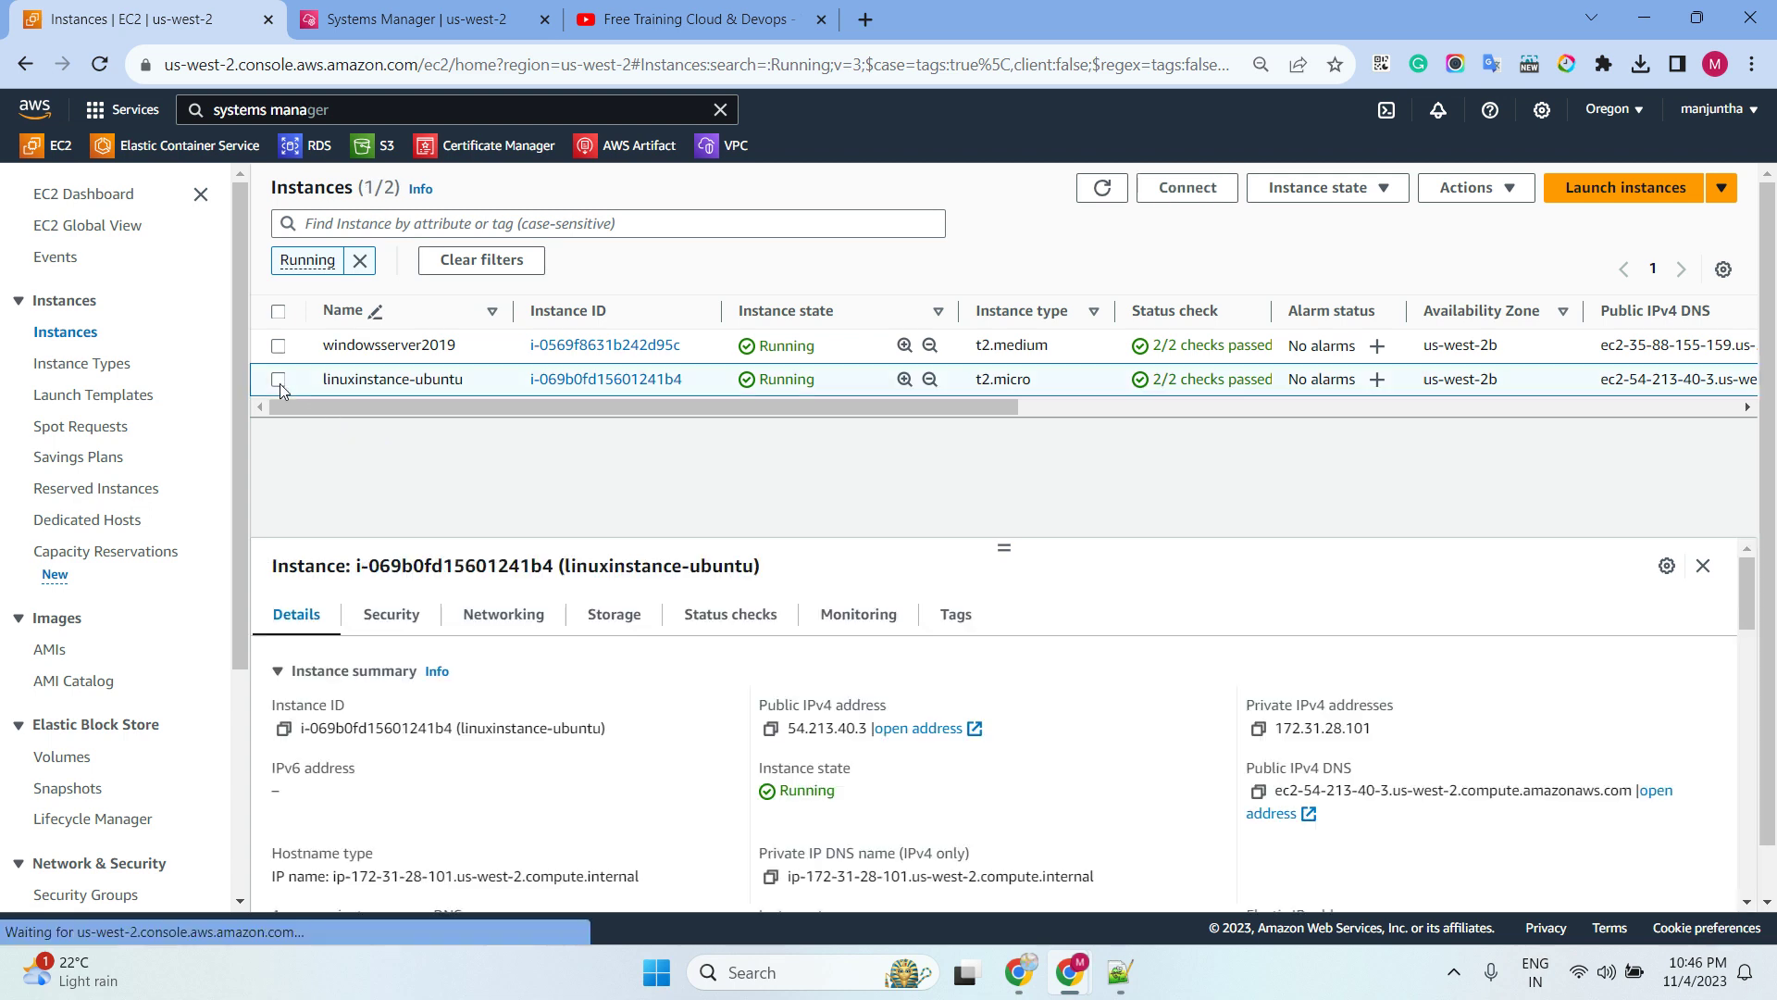
From the Ubuntu instance's Session Manager connect tab, open Preferences in a new tab and start editing
{"action": "left_click", "coordinate": [1174, 192]}
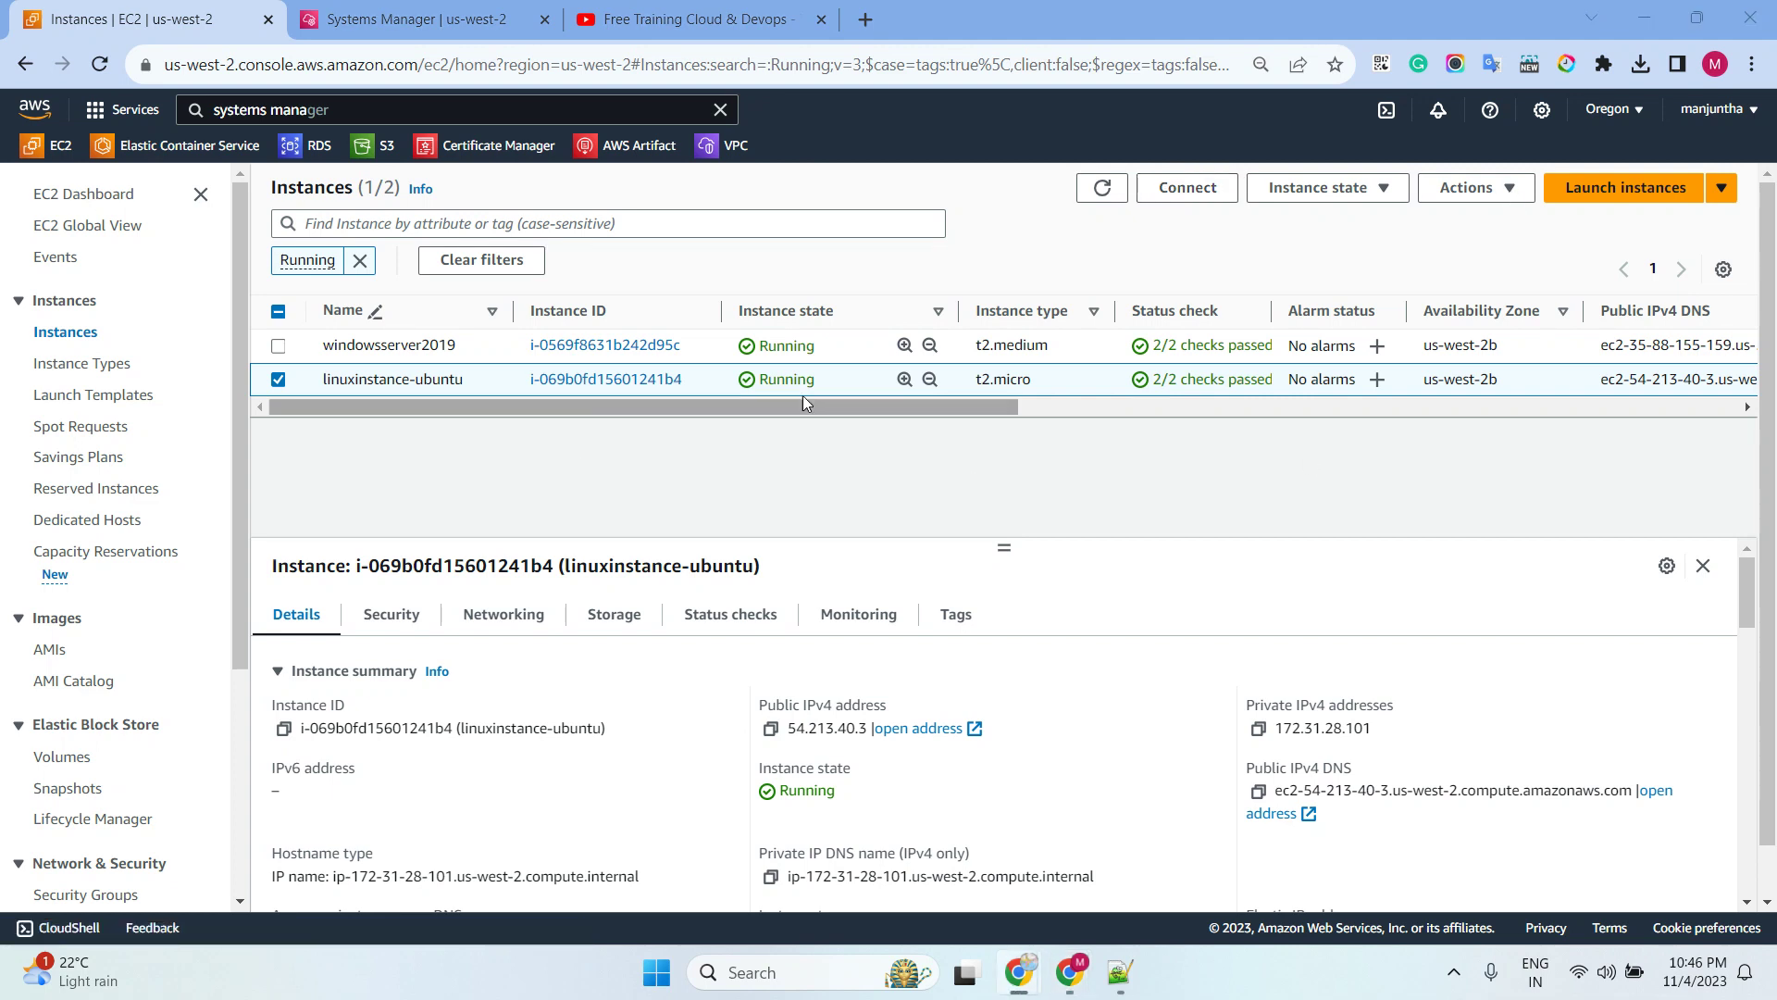
{"action": "left_click", "coordinate": [1182, 194]}
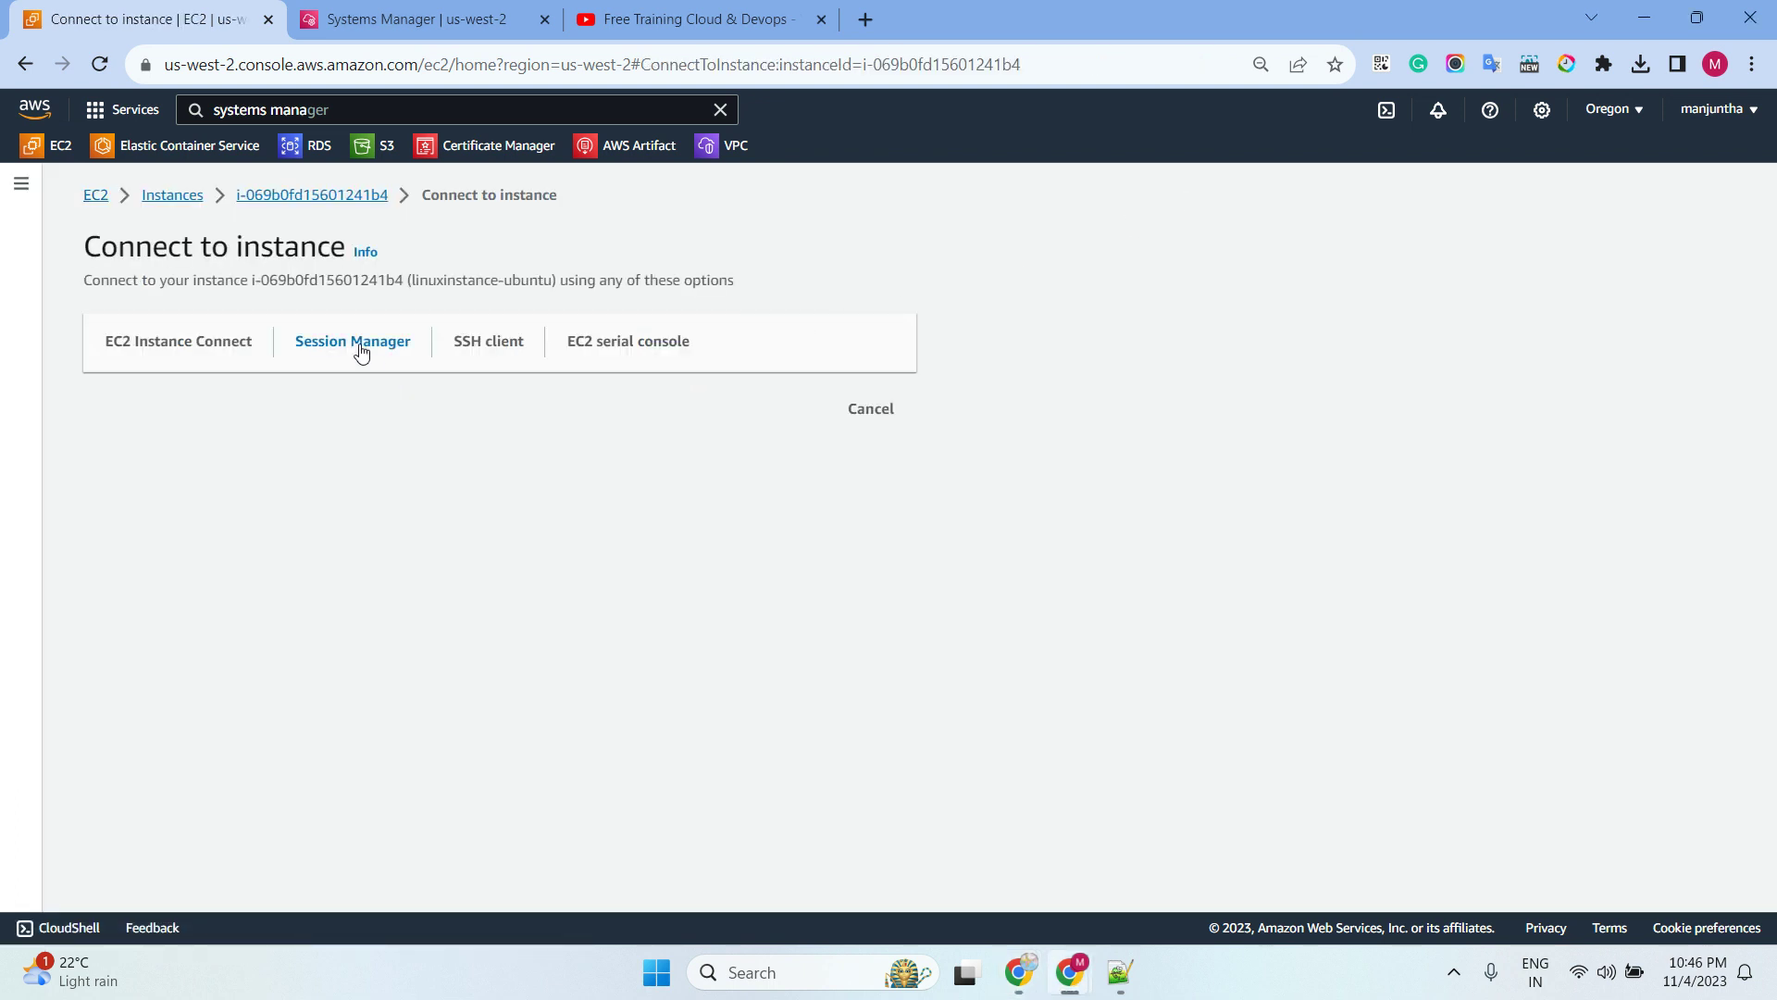
{"action": "left_click", "coordinate": [353, 345]}
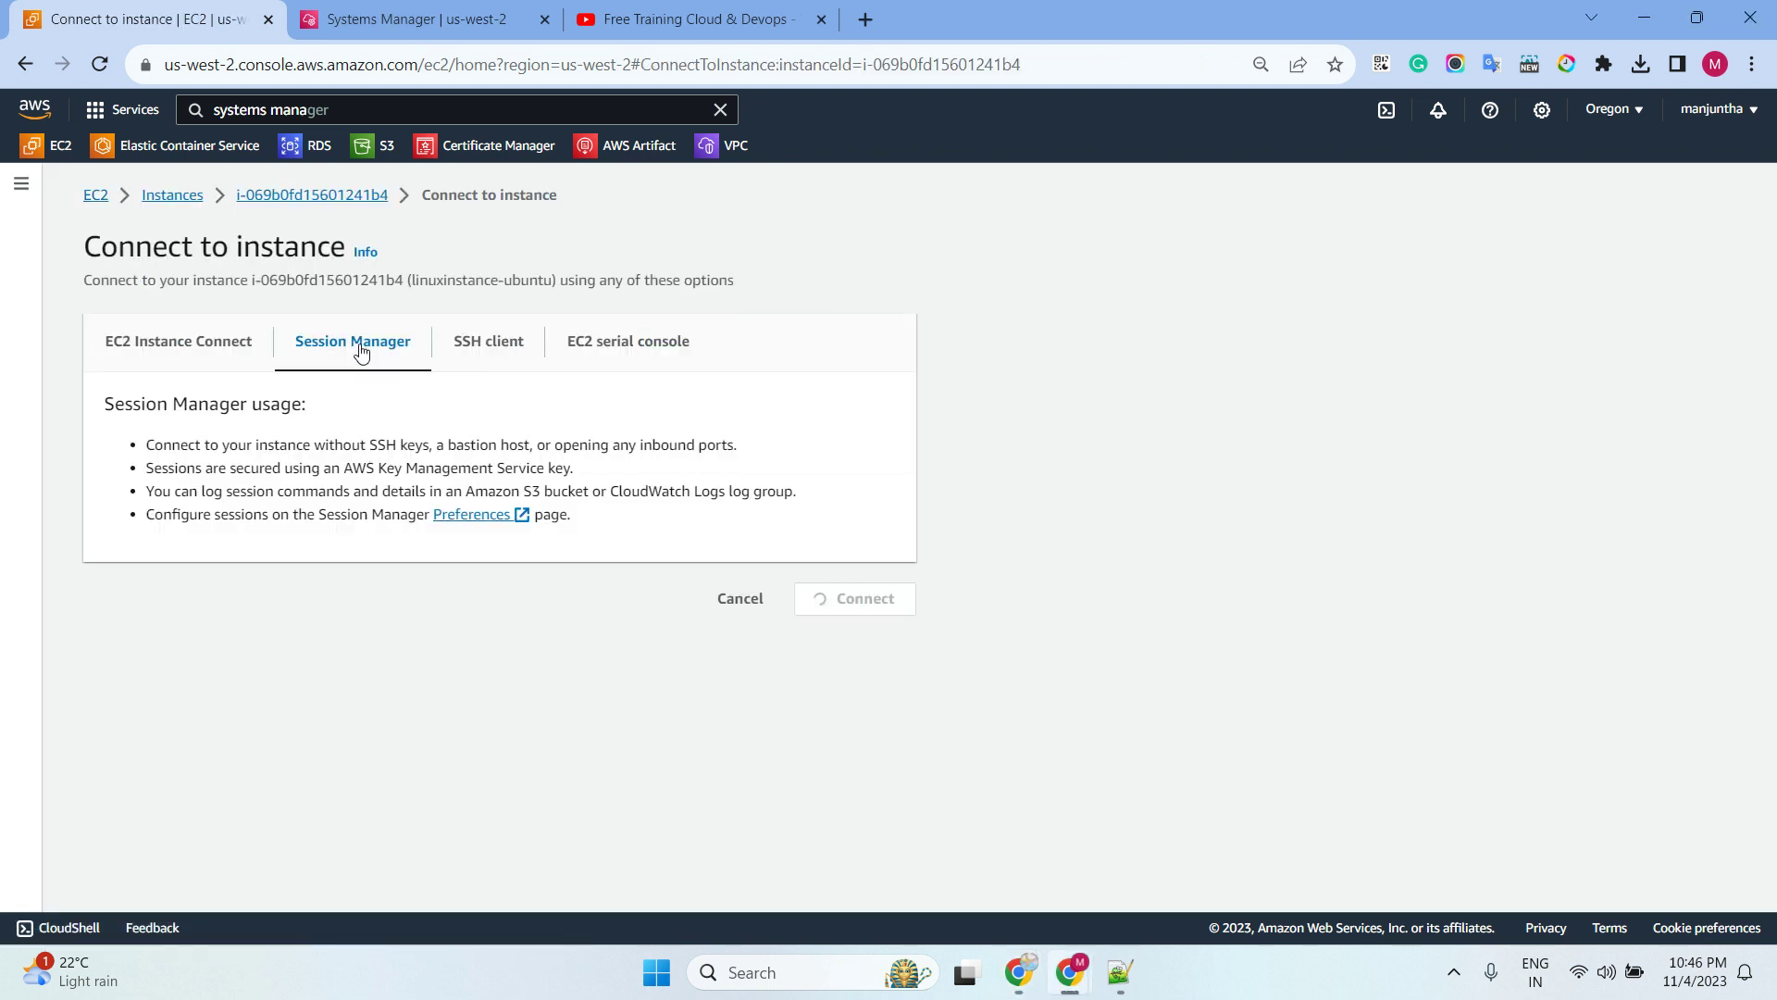
{"action": "left_click", "coordinate": [472, 518]}
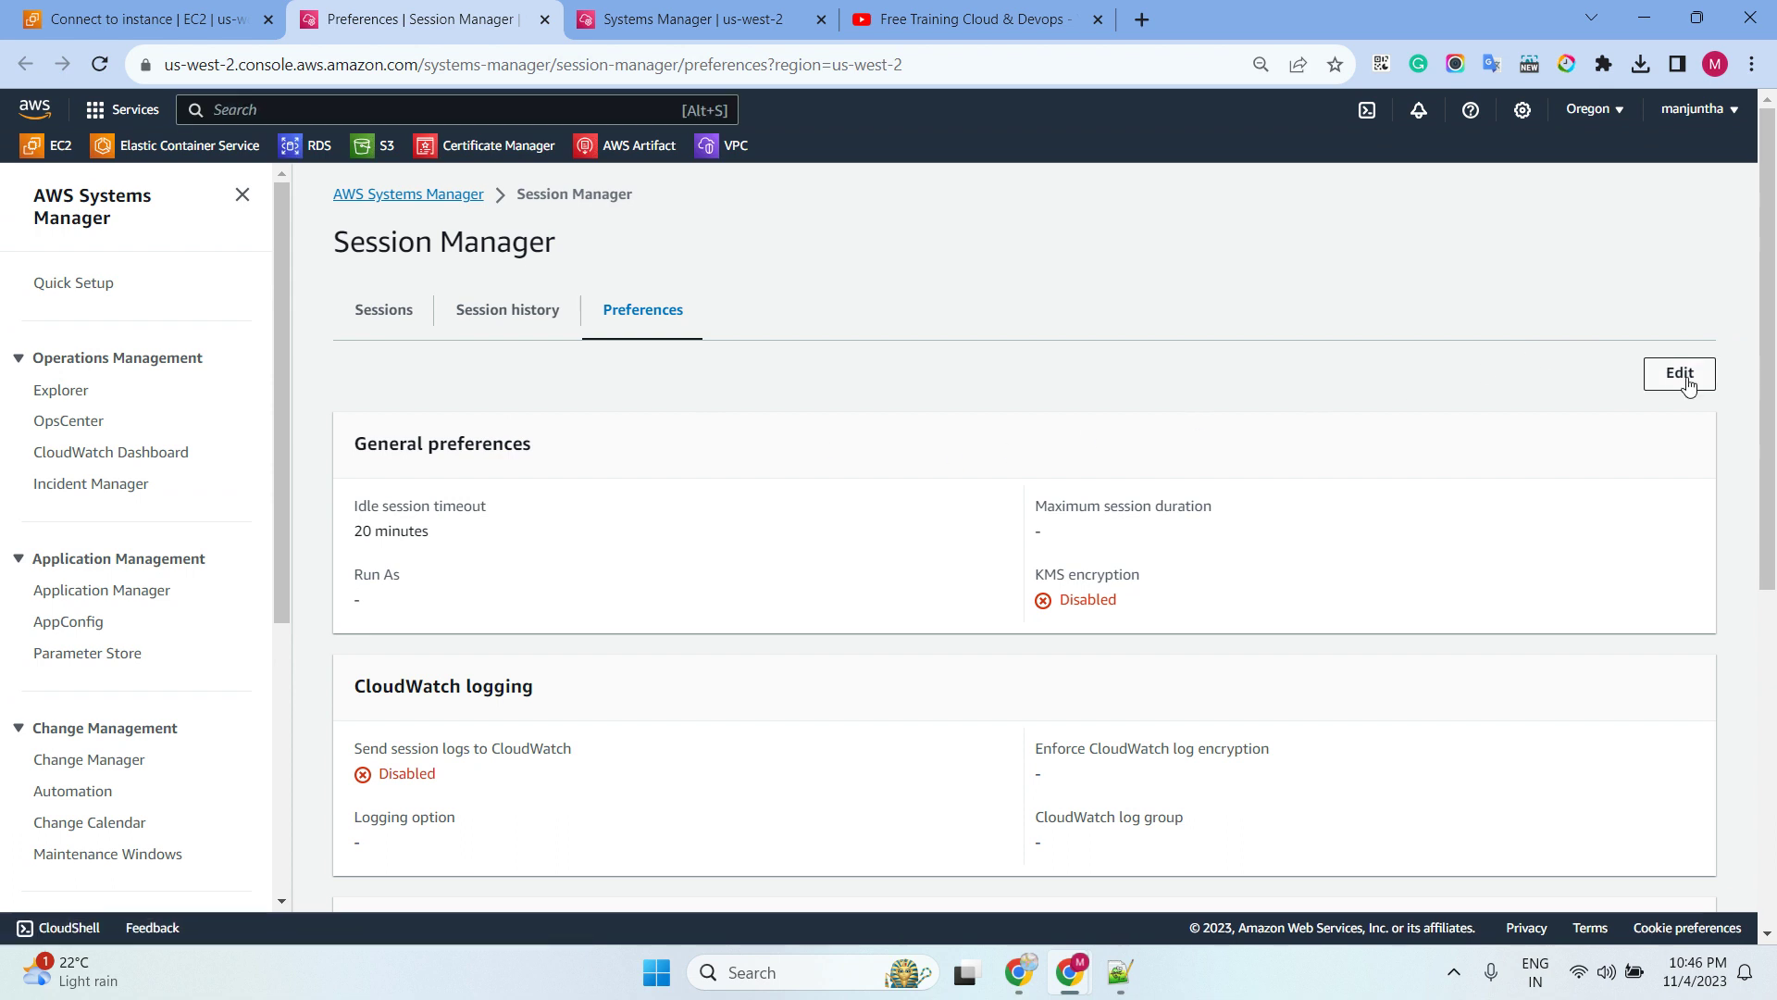
{"action": "left_click", "coordinate": [1688, 385]}
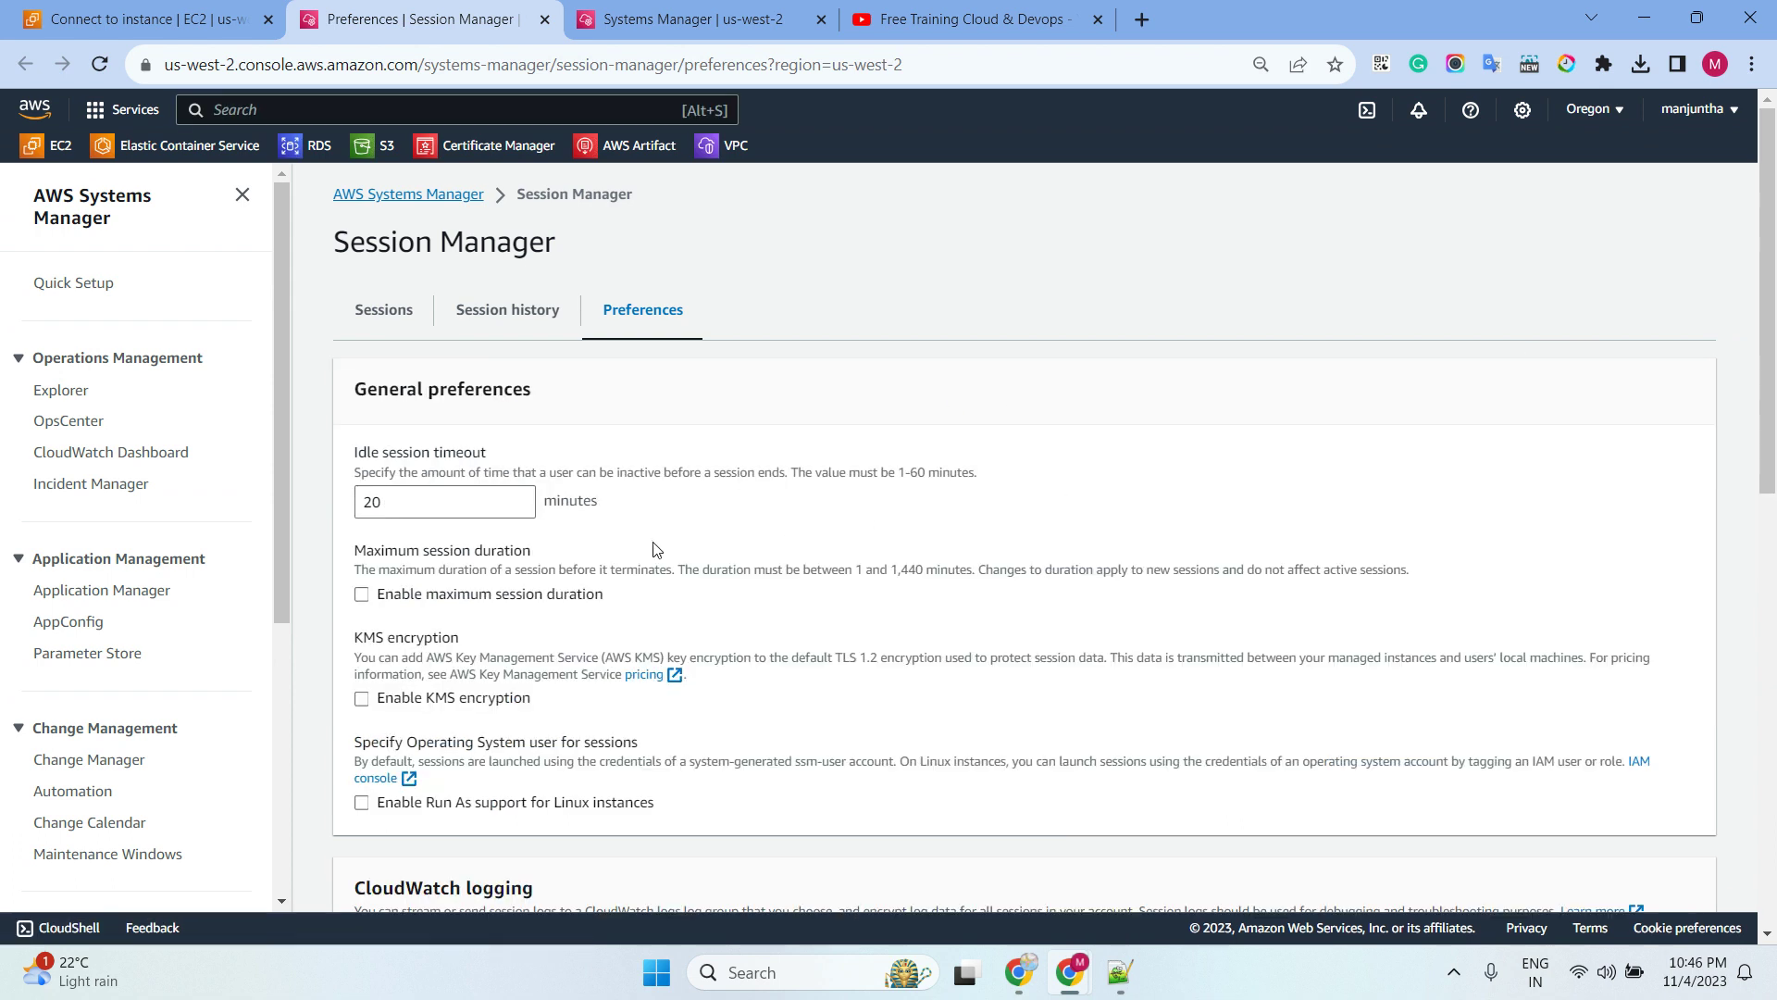
{"action": "left_click_drag", "start_coordinate": [352, 389], "coordinate": [648, 601]}
Replace the Linux shell profile contents with 'exec /bin/bash' and 'cd /usr', then save
{"action": "left_click", "coordinate": [734, 424]}
{"action": "scroll", "coordinate": [708, 537], "scroll_direction": "down", "scroll_amount": 10}
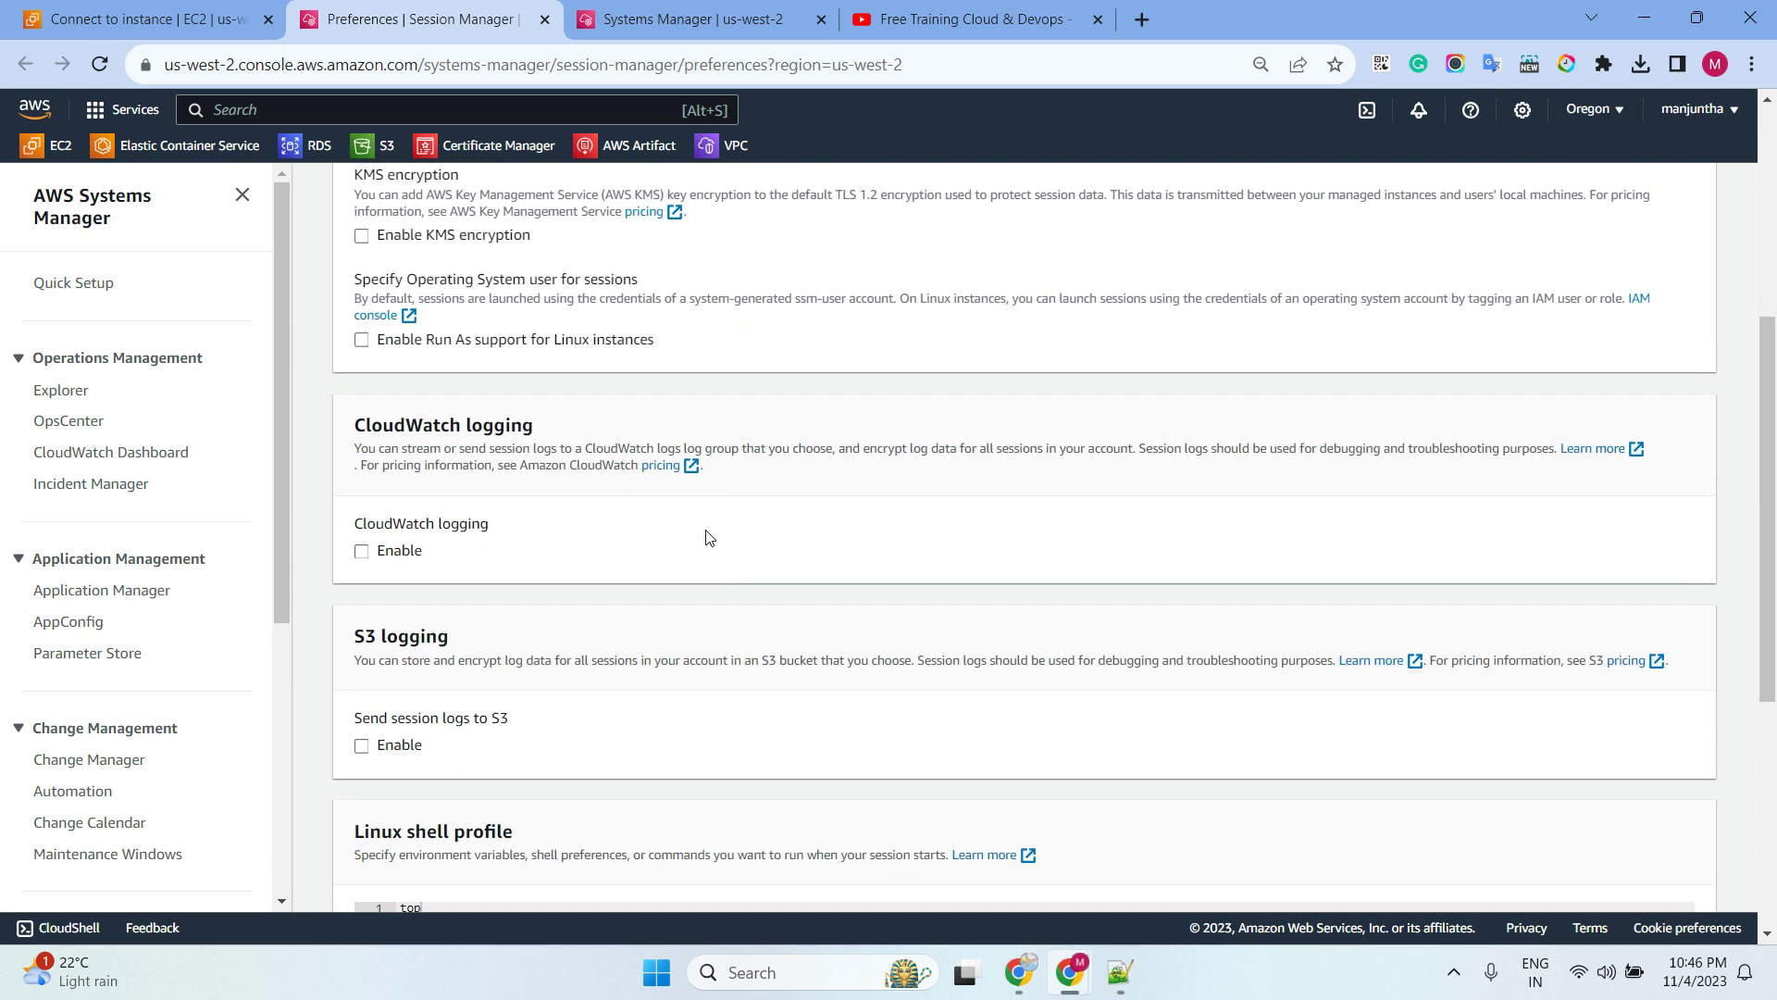
{"action": "left_click_drag", "start_coordinate": [376, 486], "coordinate": [513, 519]}
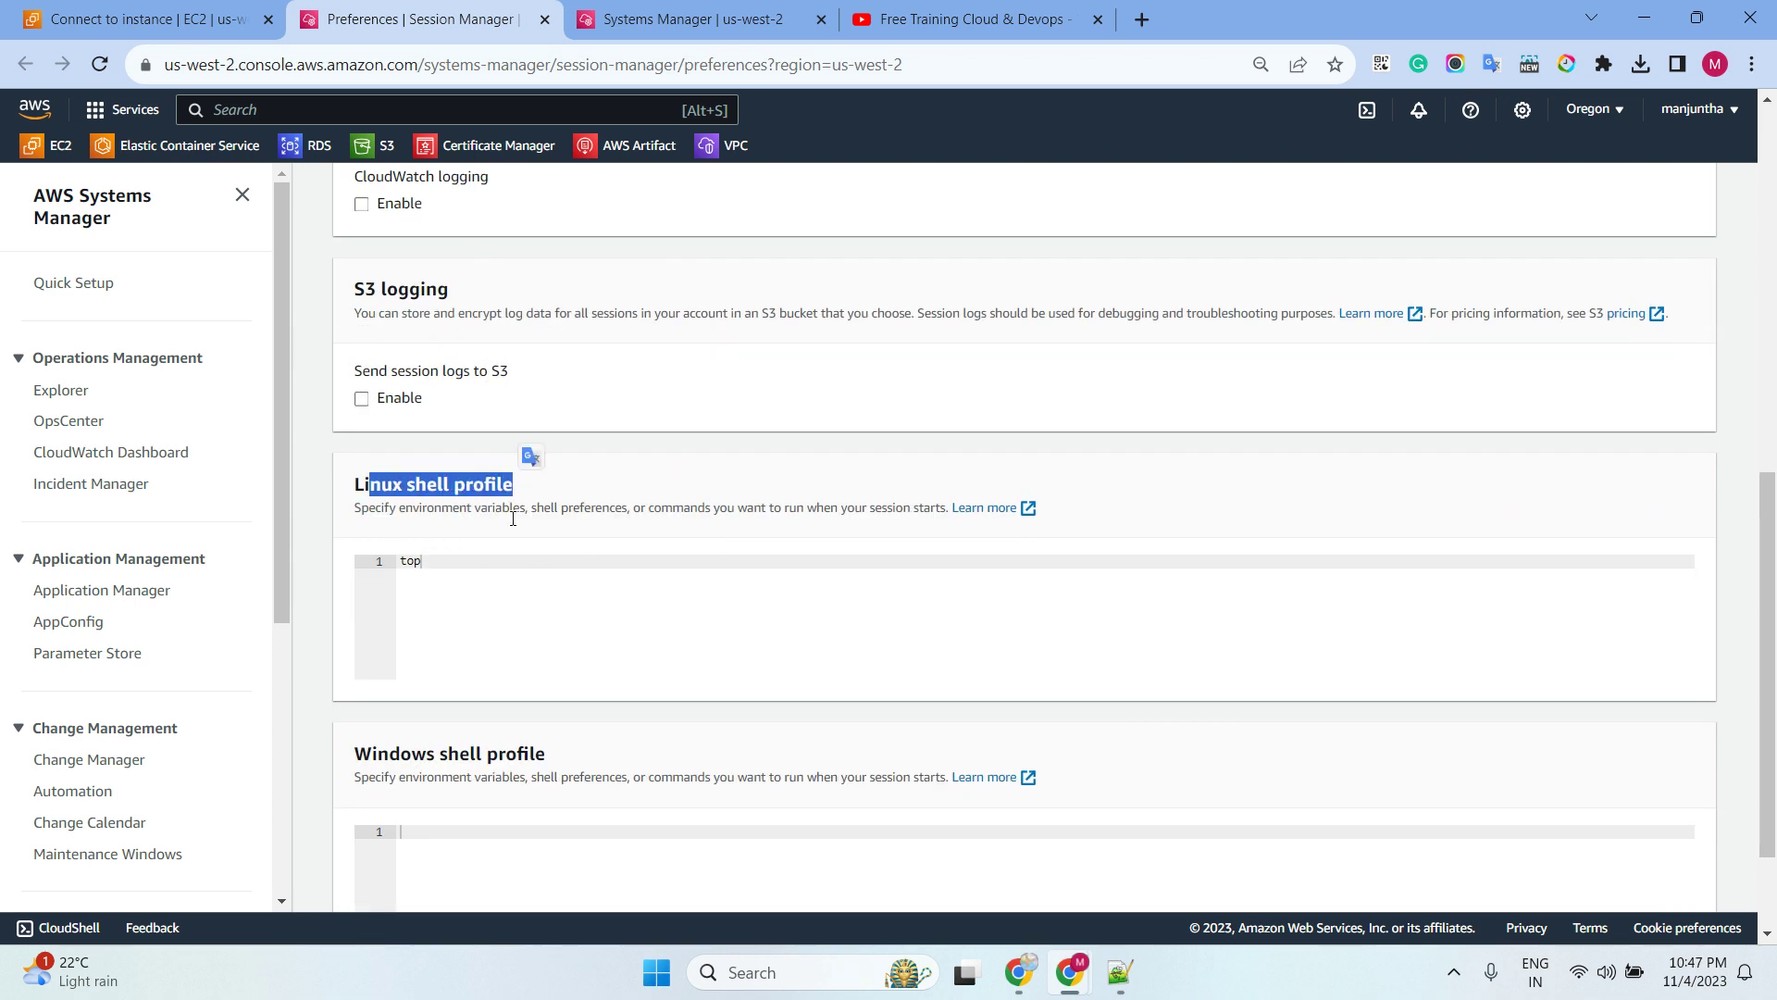
{"action": "left_click_drag", "start_coordinate": [373, 751], "coordinate": [522, 755]}
{"action": "left_click_drag", "start_coordinate": [433, 562], "coordinate": [380, 567]}
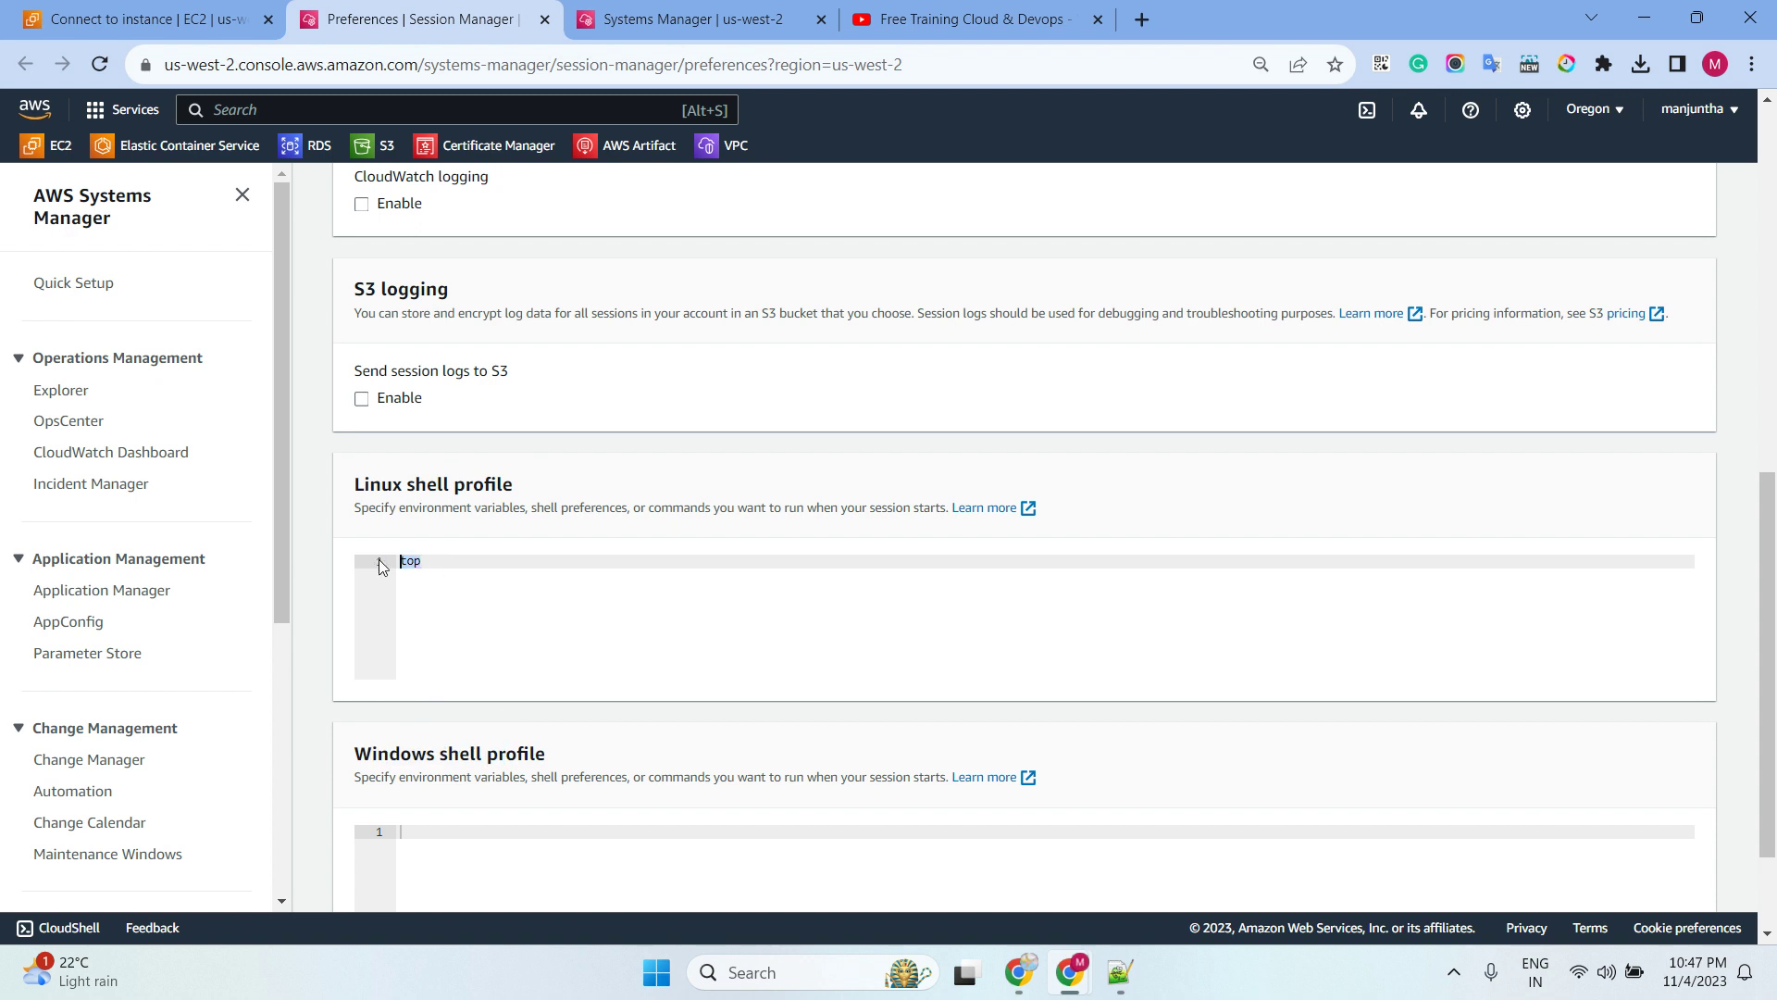
{"action": "key", "text": "BackSpace"}
{"action": "left_click", "coordinate": [428, 562]}
{"action": "type", "text": "exec /bin/bash cd /usr"}
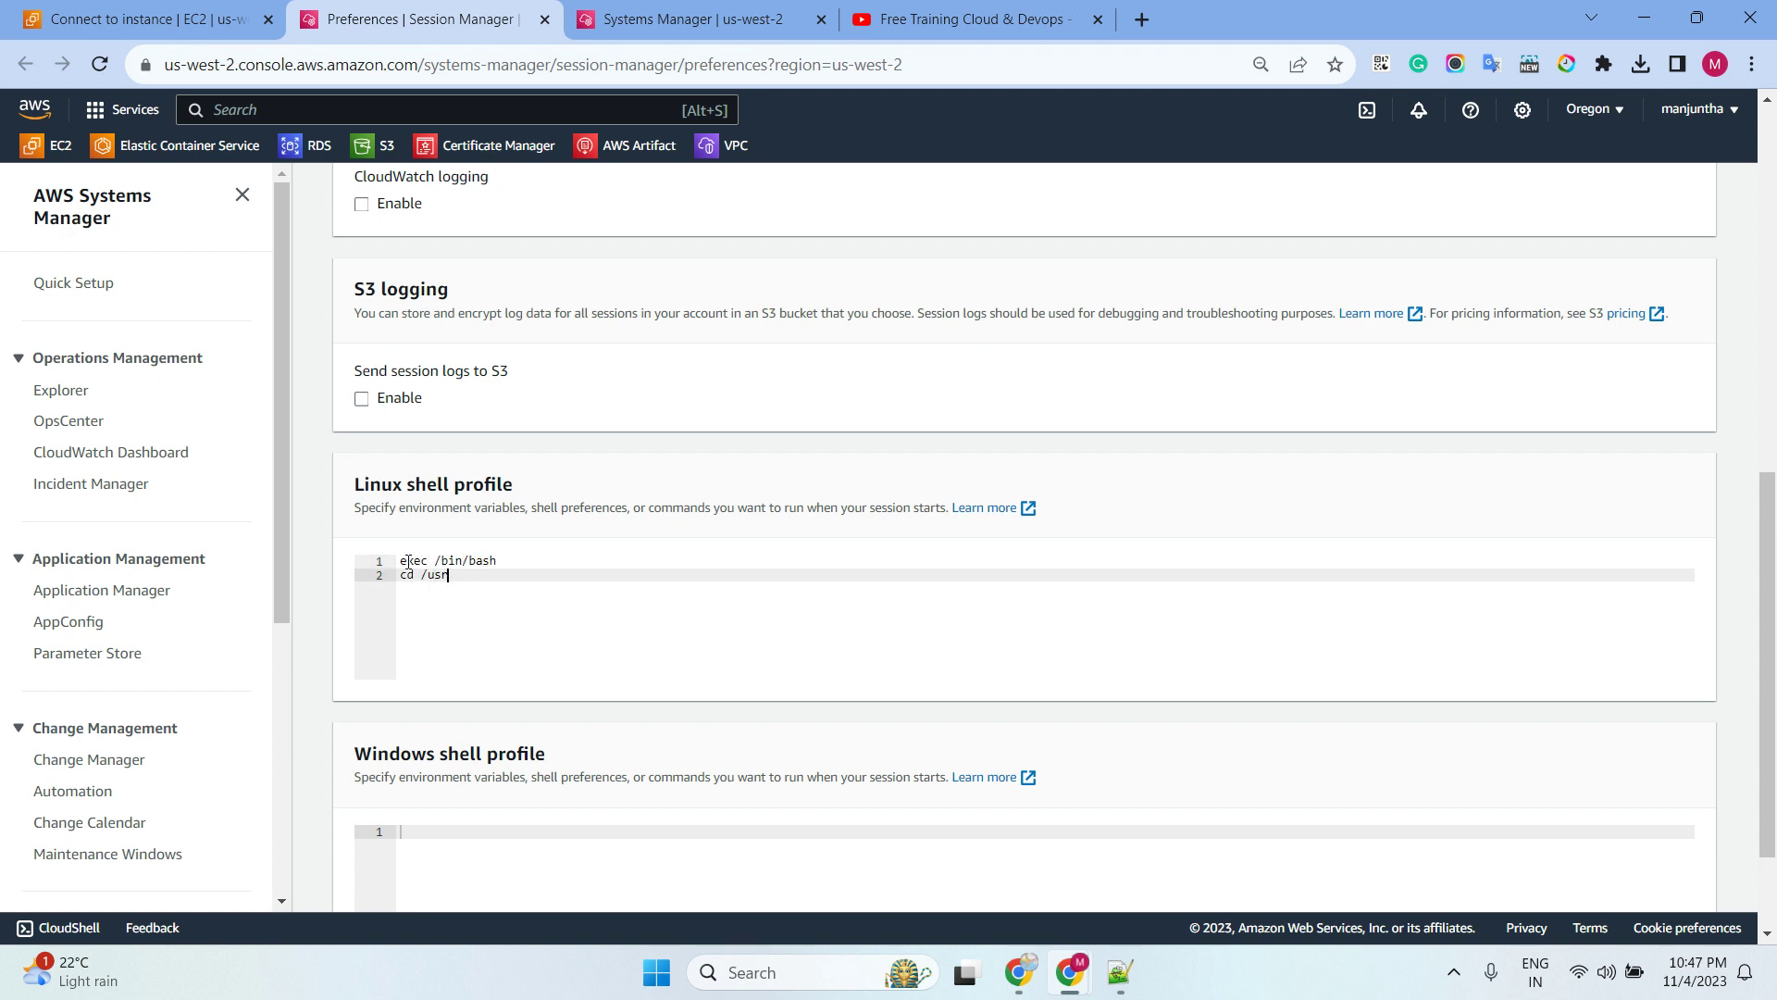
{"action": "left_click_drag", "start_coordinate": [403, 562], "coordinate": [520, 562]}
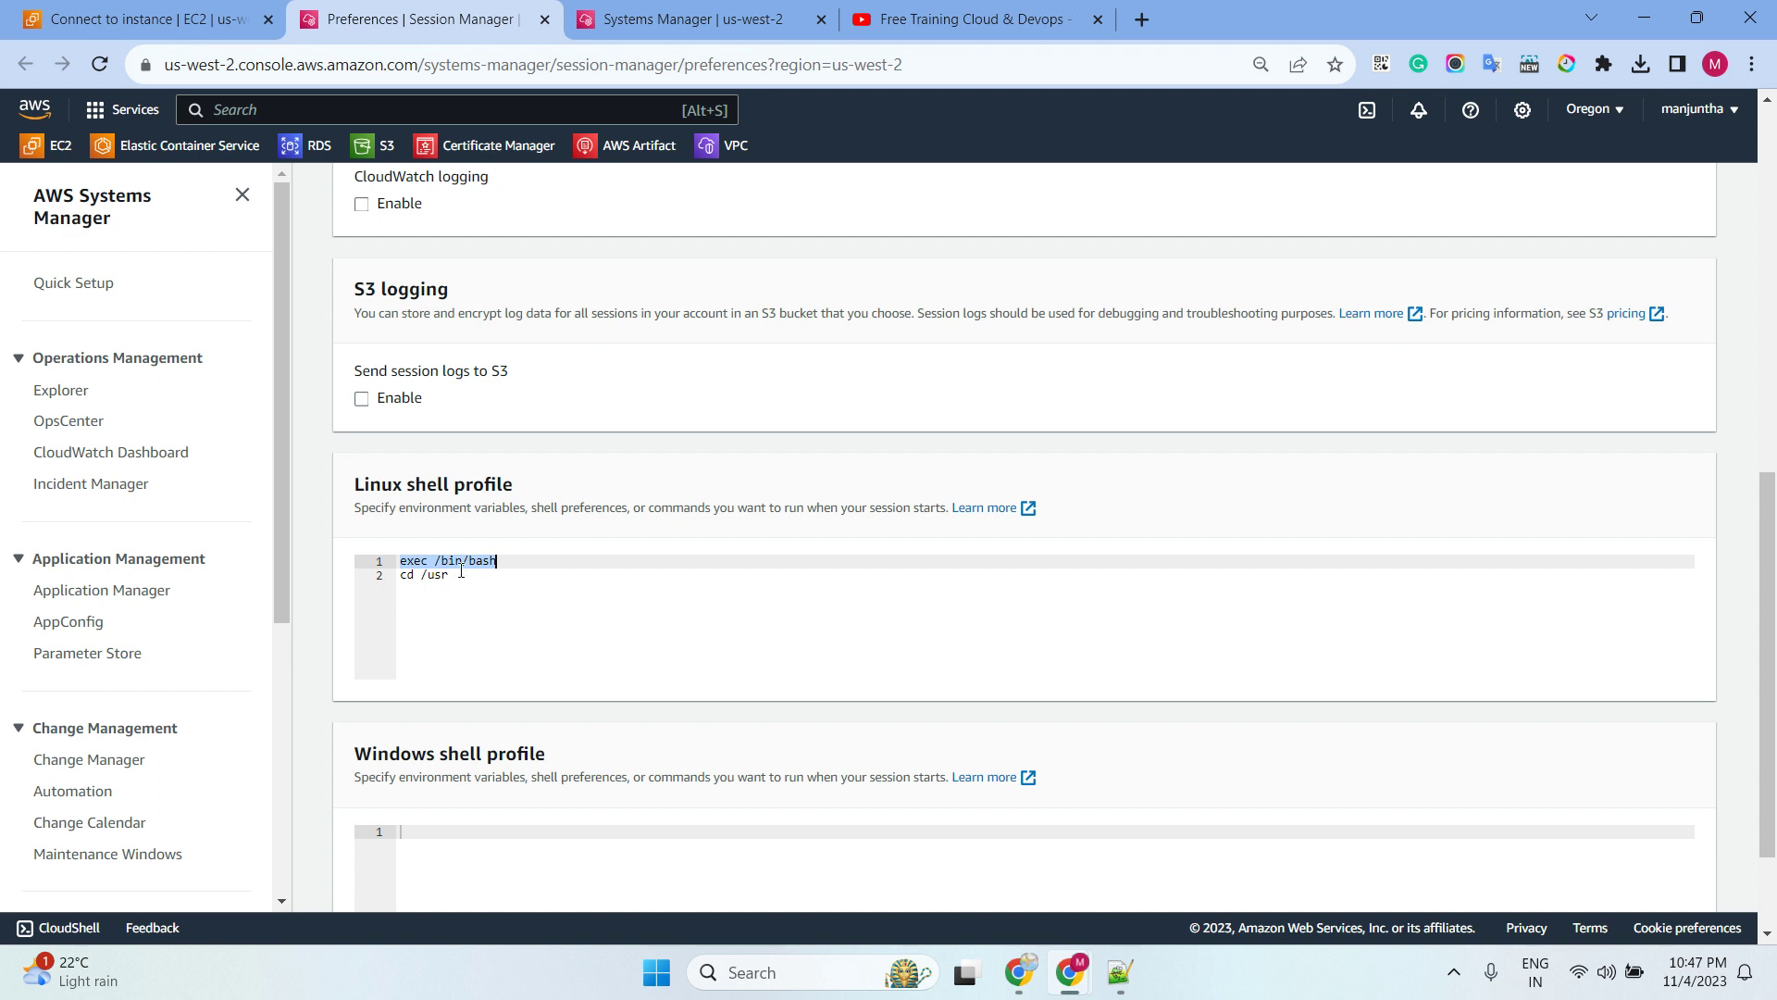
{"action": "left_click_drag", "start_coordinate": [461, 571], "coordinate": [399, 575]}
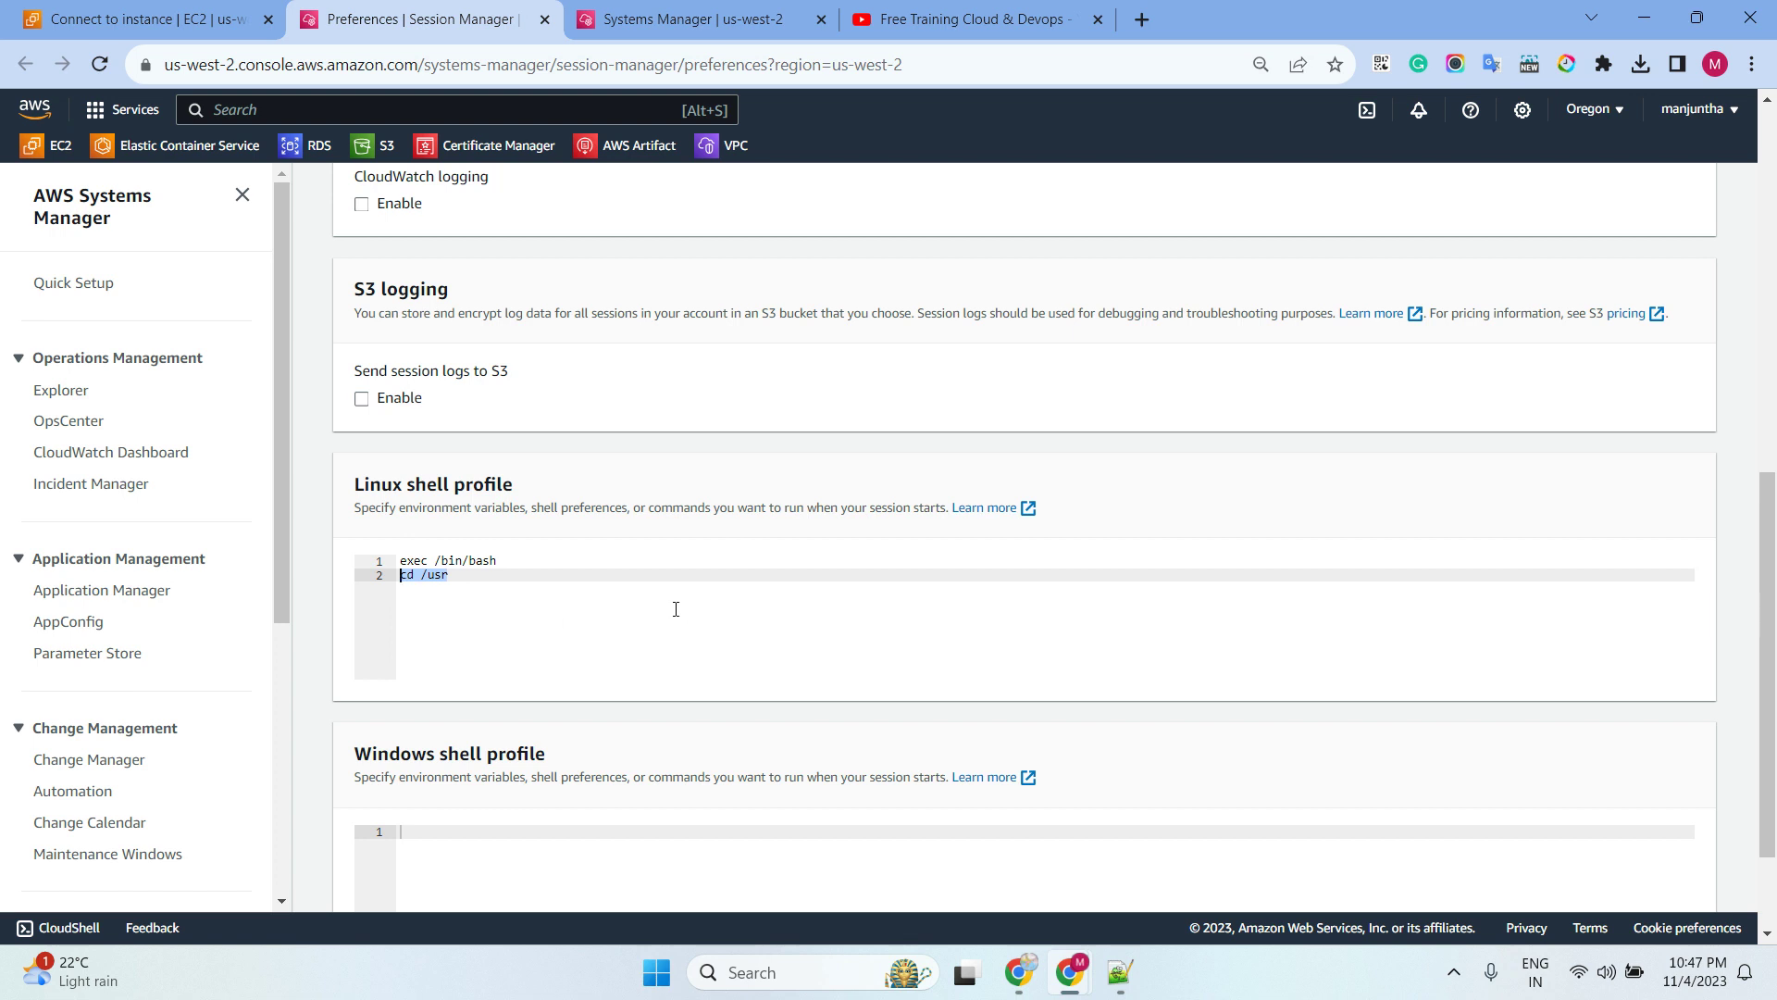
{"action": "scroll", "coordinate": [675, 609], "scroll_direction": "down", "scroll_amount": 2}
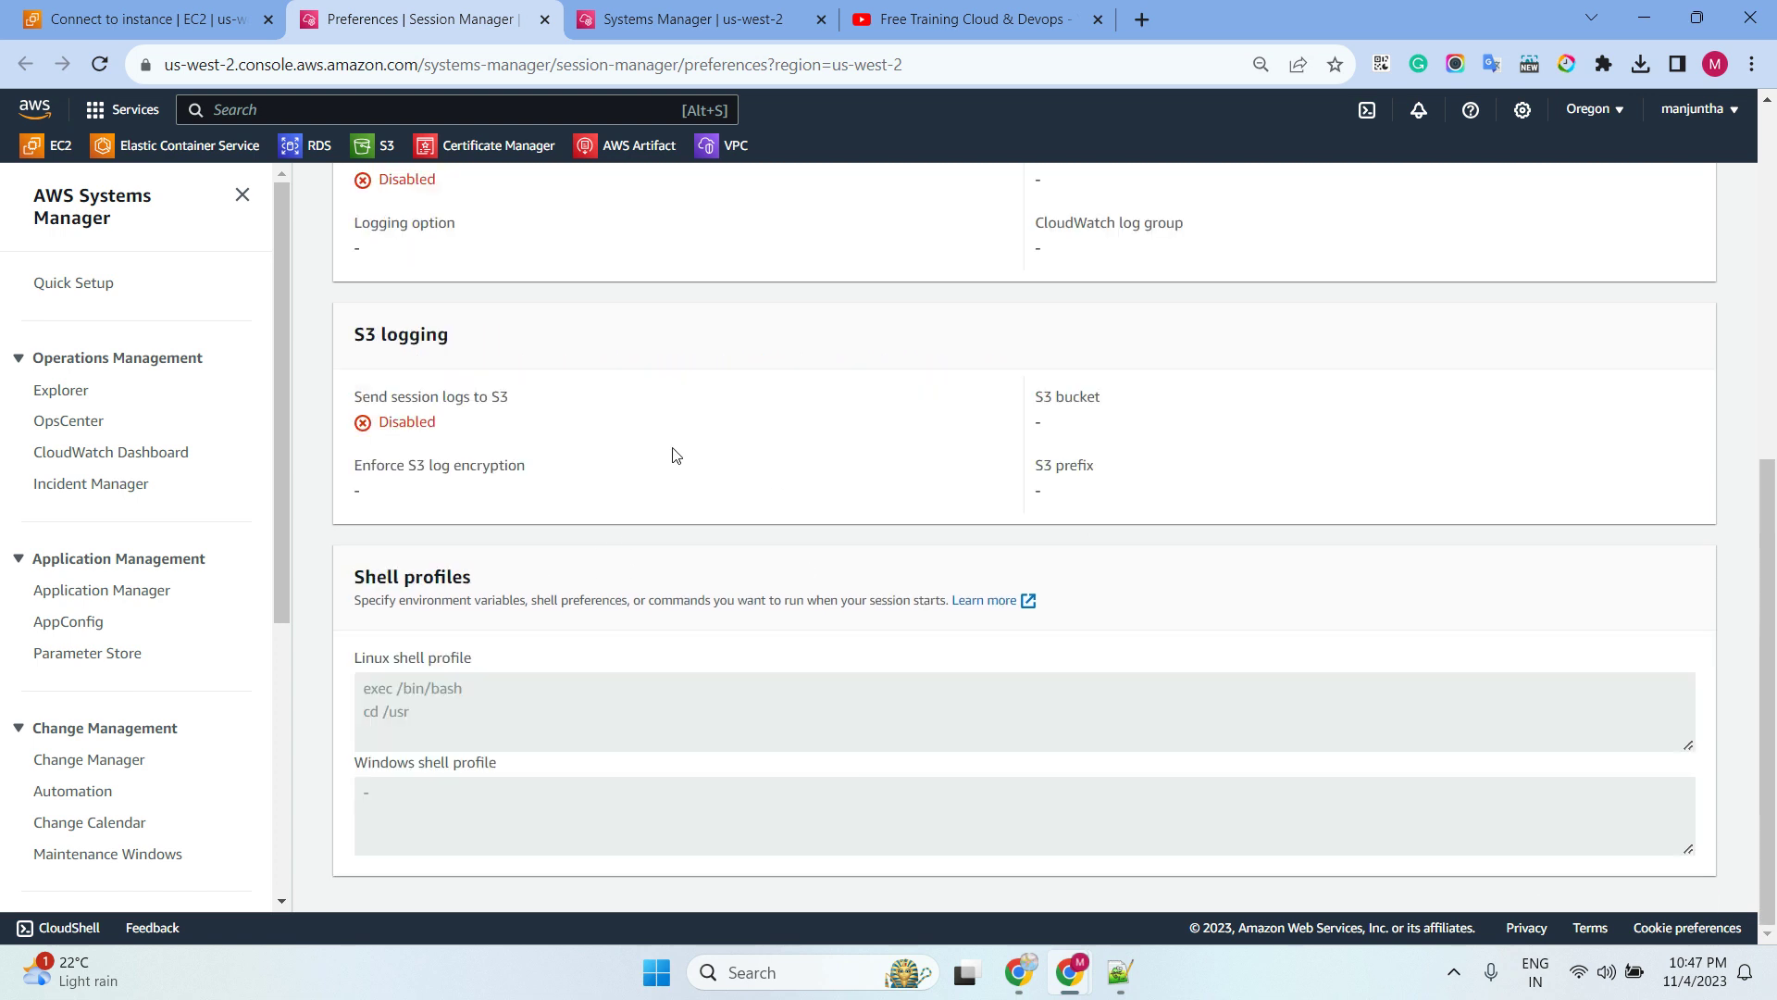
Refresh the Ubuntu connect page and start a Session Manager session
{"action": "left_click", "coordinate": [188, 25]}
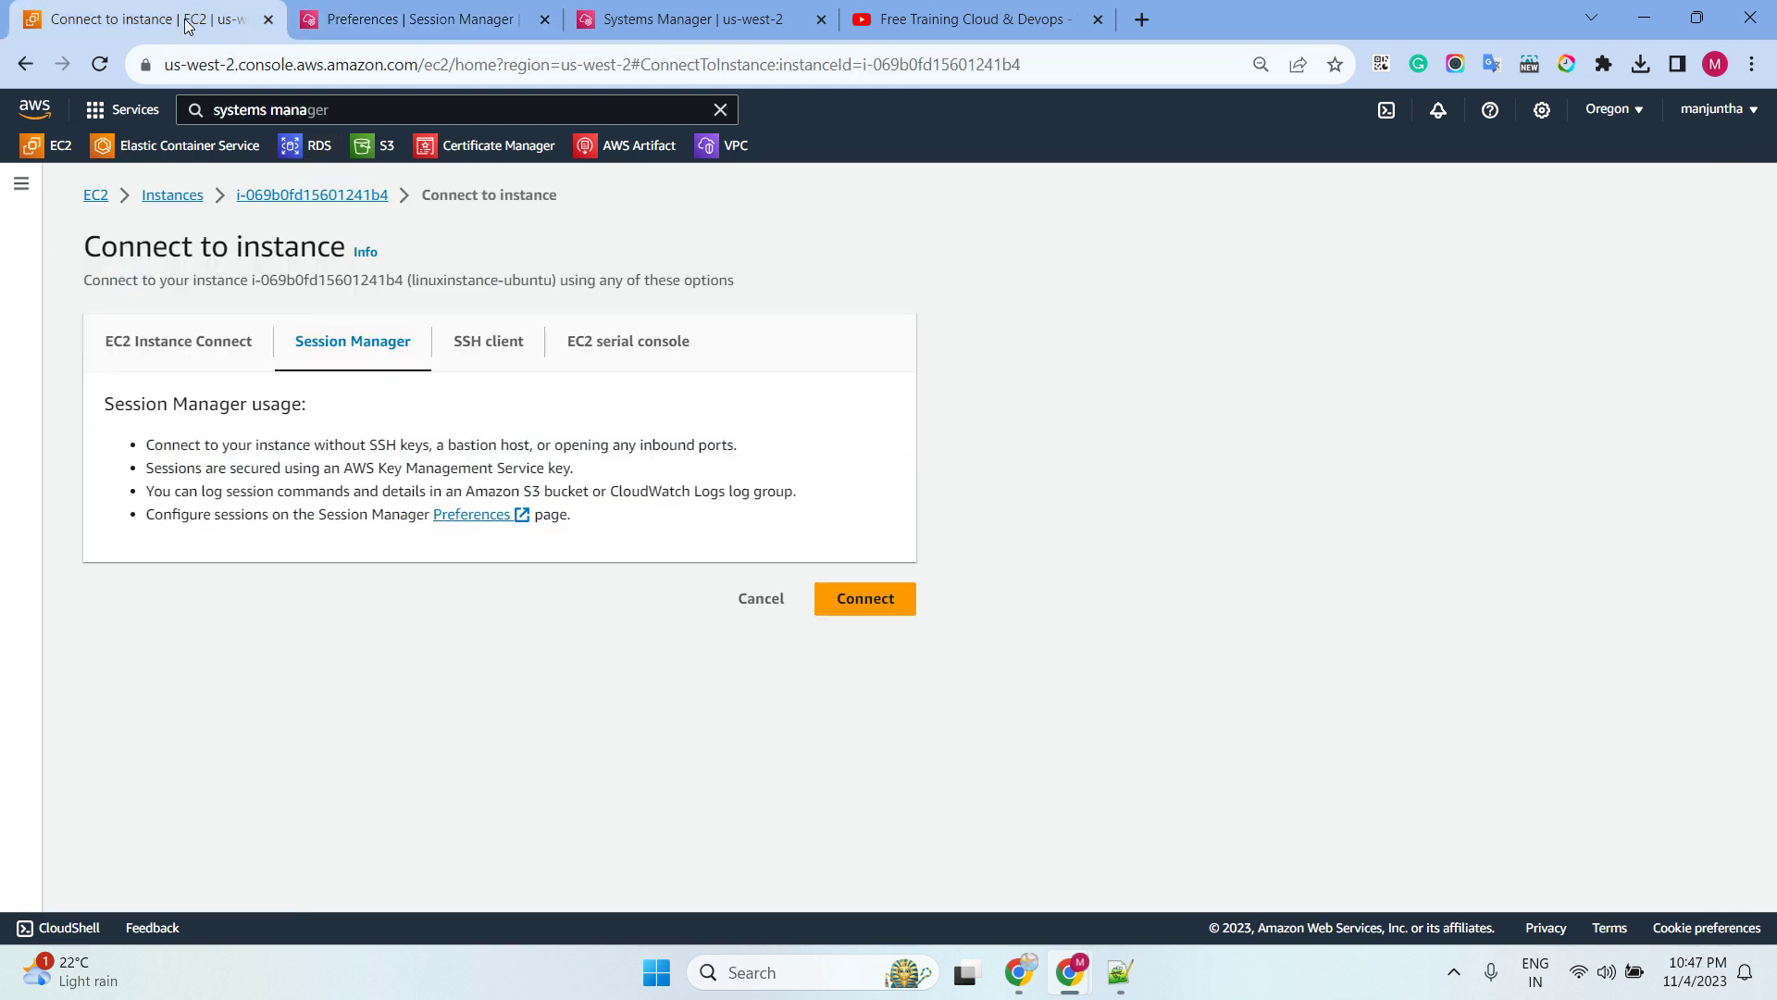
{"action": "left_click", "coordinate": [101, 63]}
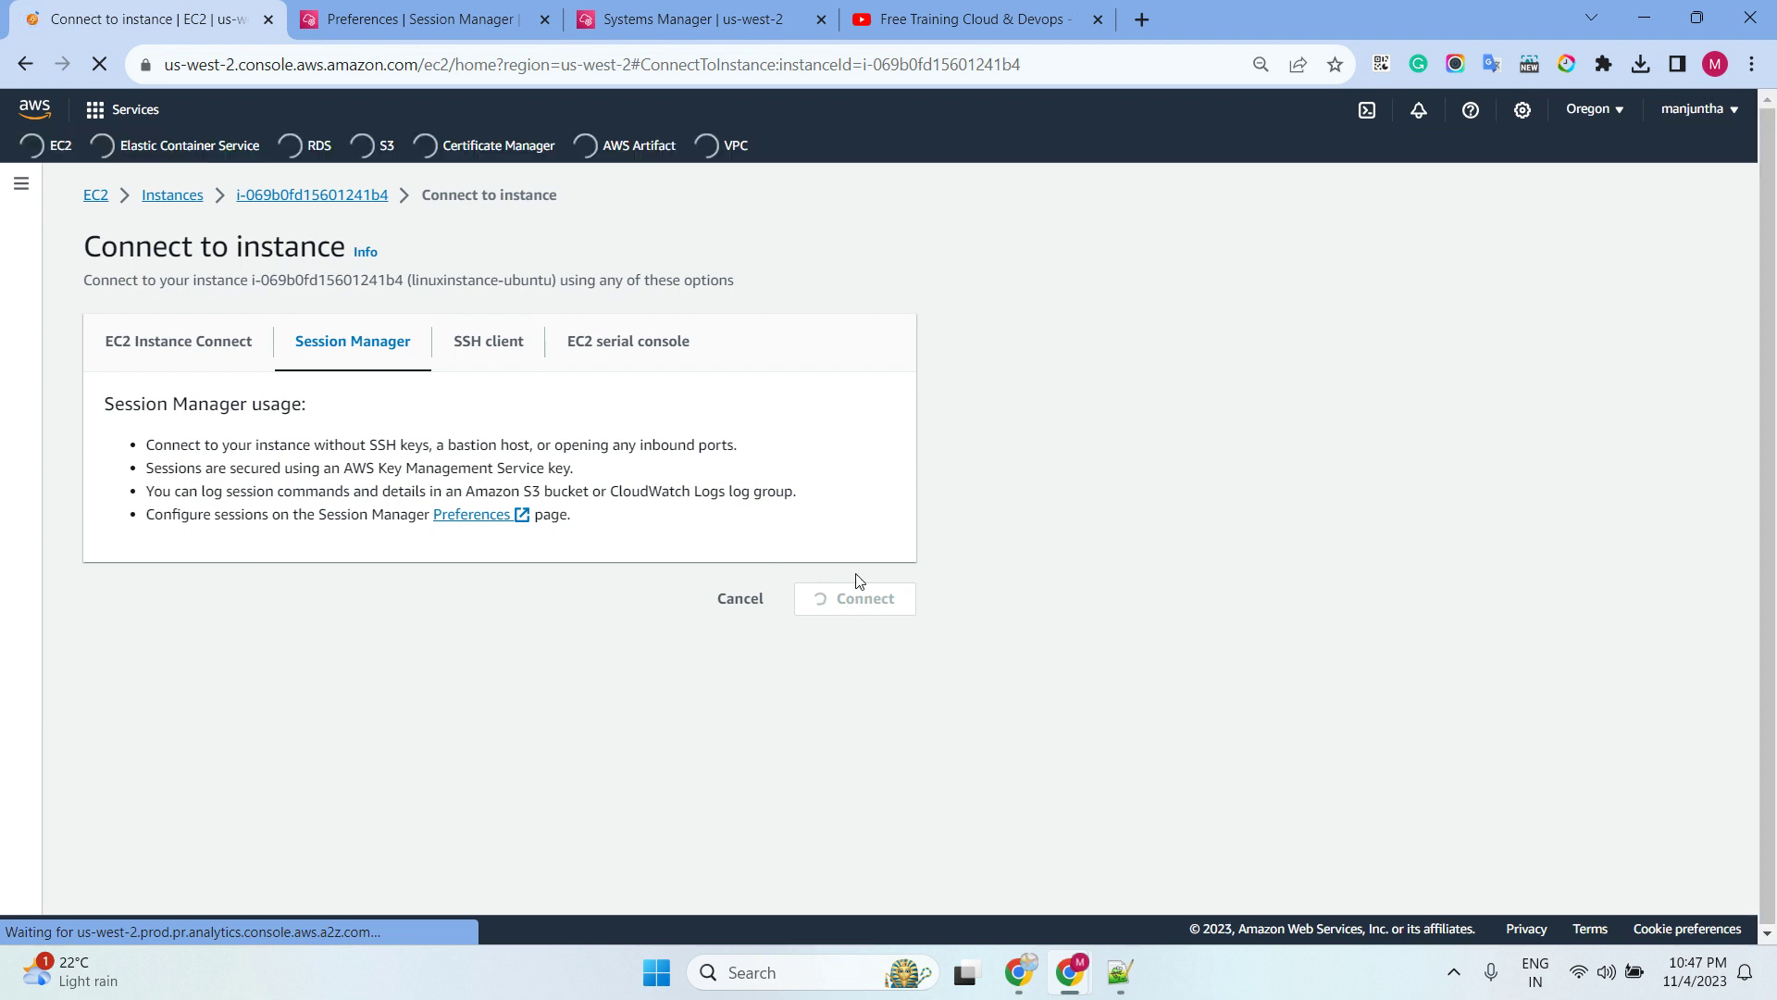
{"action": "left_click", "coordinate": [834, 615]}
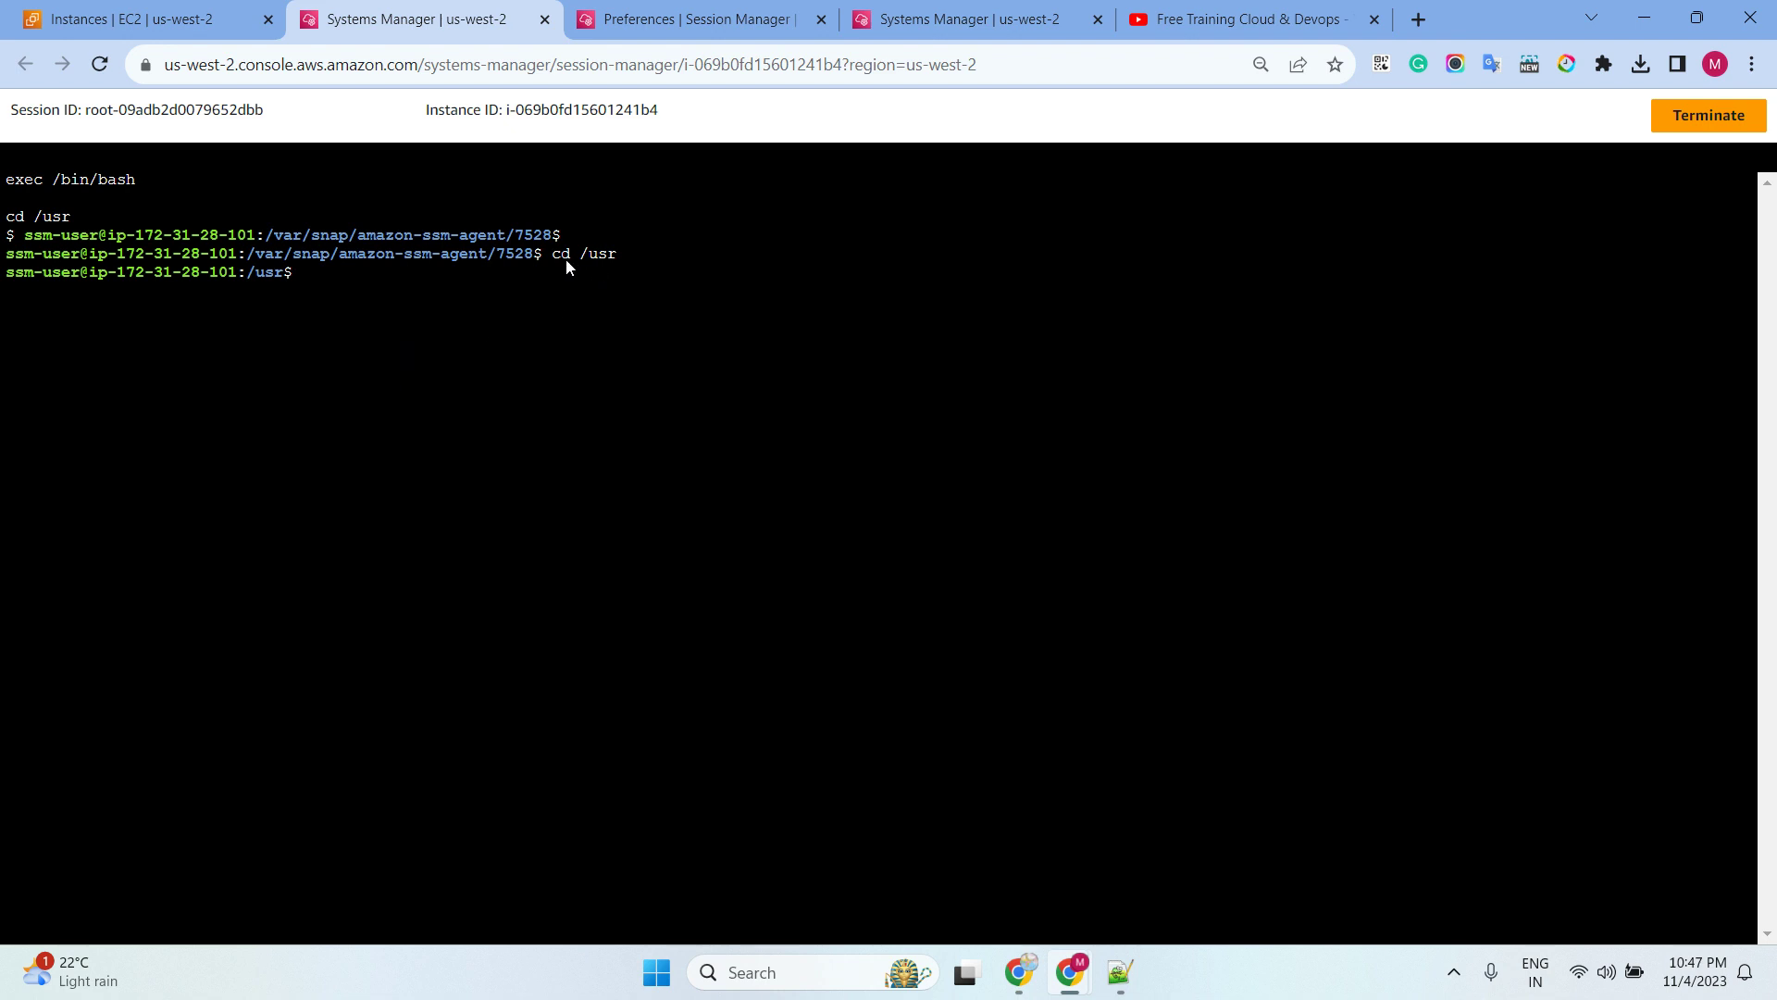
Run pwd to confirm the session opened in /usr, then close the session tab
{"action": "left_click", "coordinate": [472, 324]}
{"action": "type", "text": "pwd"}
{"action": "key", "text": "Return"}
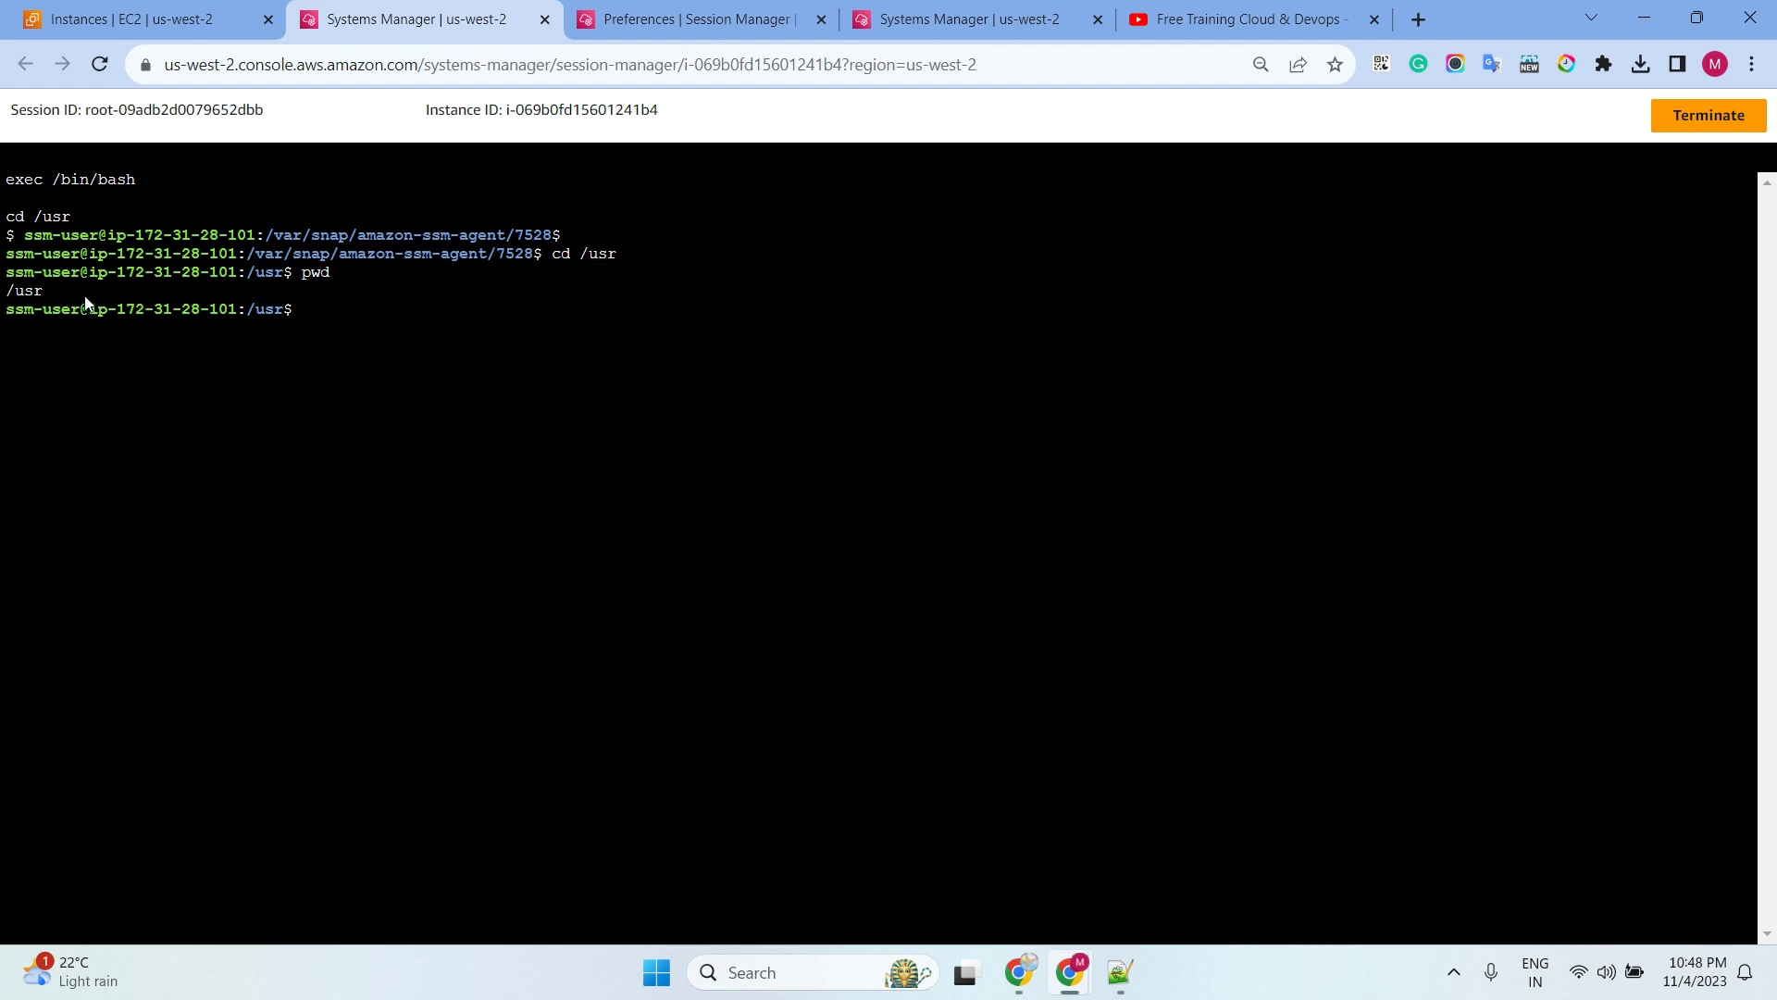
{"action": "left_click_drag", "start_coordinate": [70, 294], "coordinate": [8, 298]}
{"action": "left_click", "coordinate": [546, 20]}
Return to Session Manager preferences and make them editable again
{"action": "left_click", "coordinate": [418, 28]}
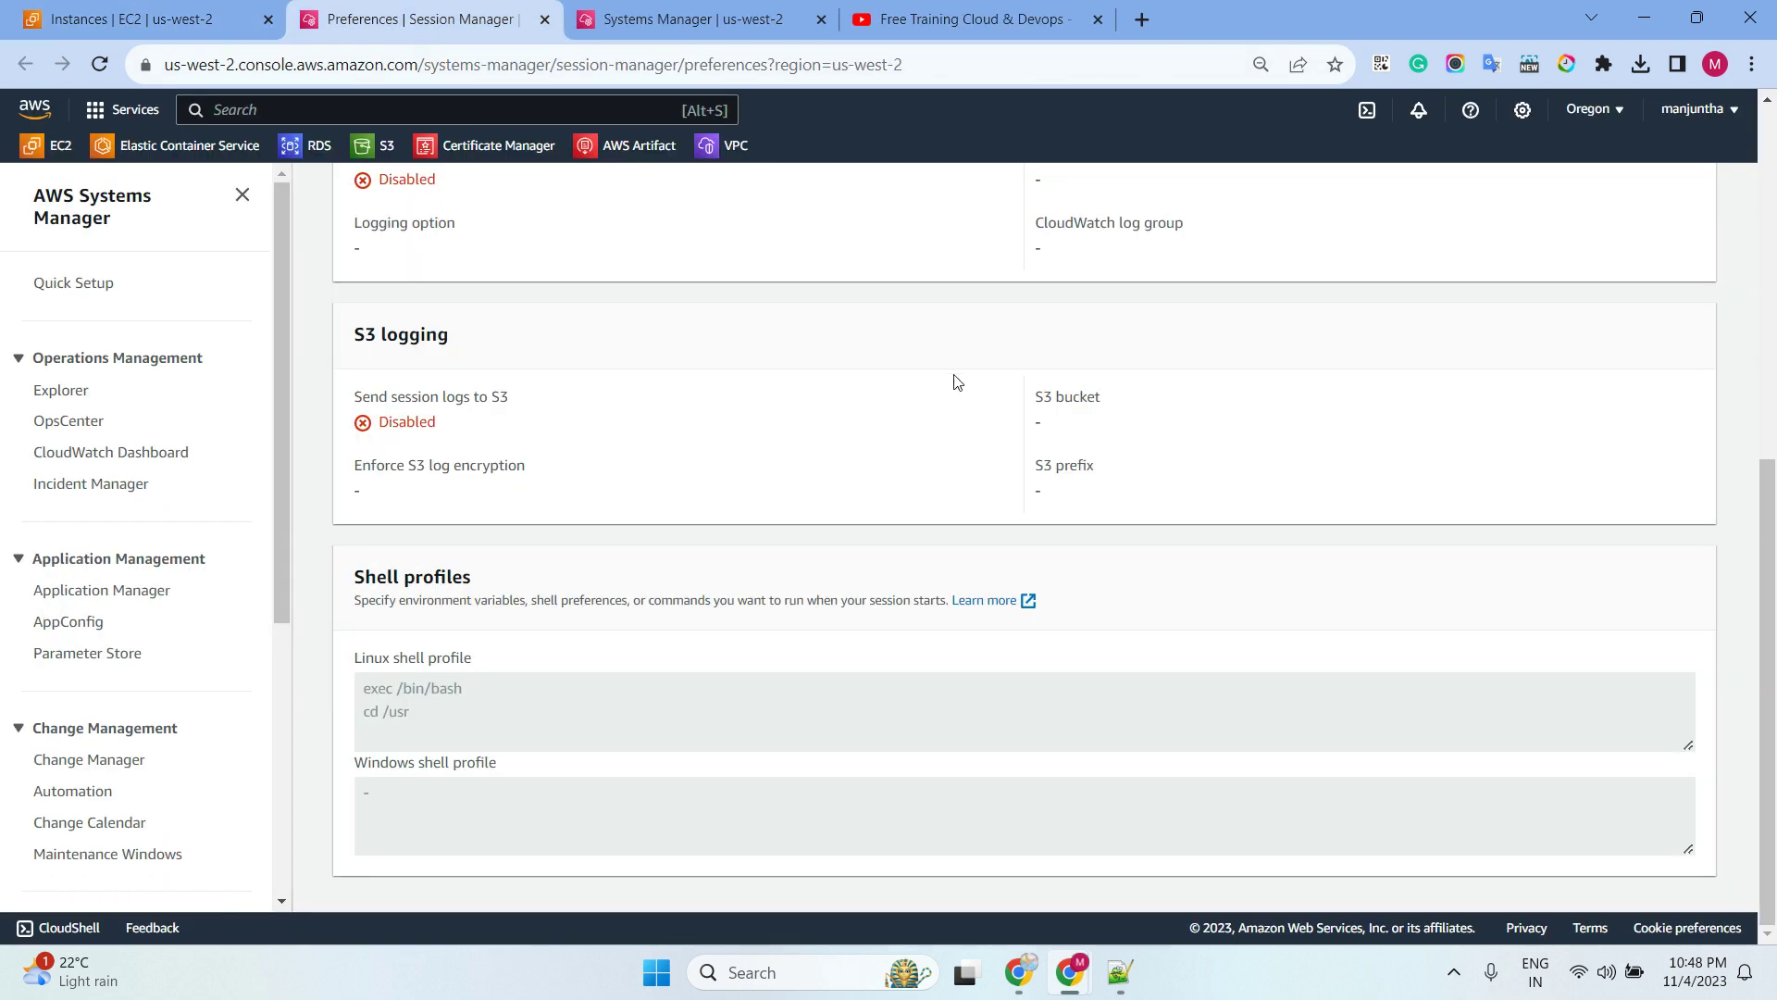
{"action": "scroll", "coordinate": [1347, 359], "scroll_direction": "up", "scroll_amount": 5}
{"action": "left_click", "coordinate": [1677, 424]}
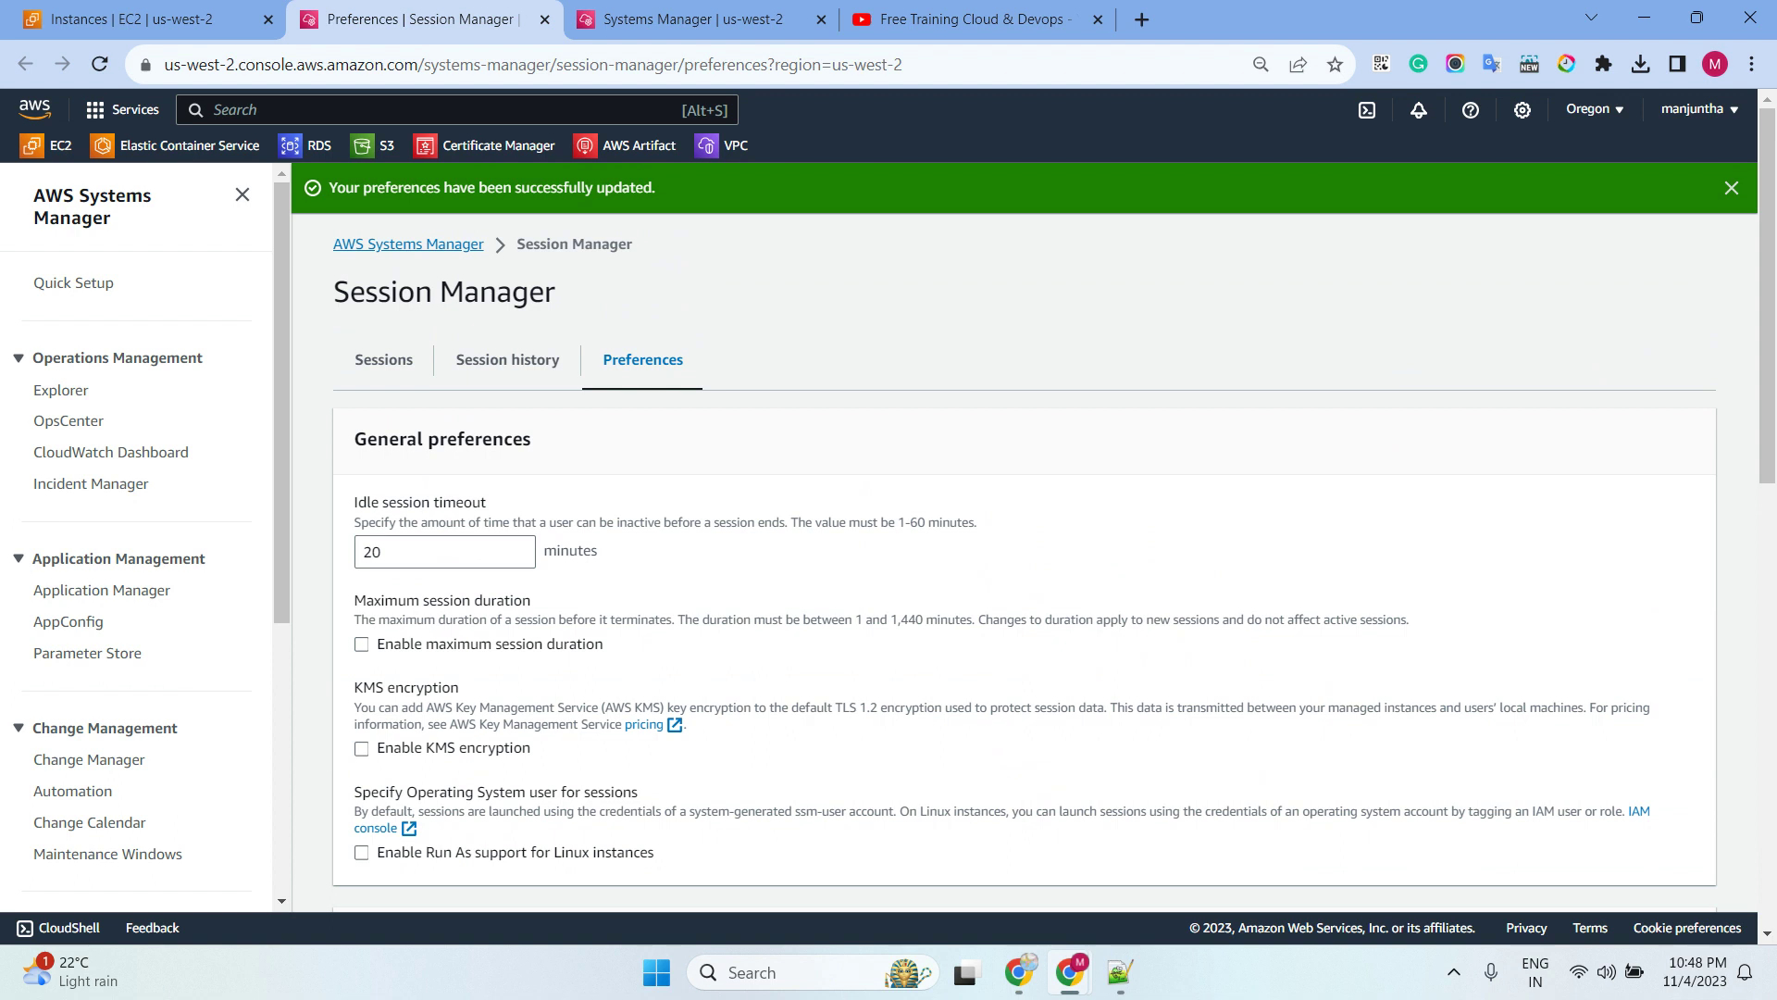
Replace the Linux shell profile with the four-line timestamp, welcome and logging script
{"action": "key", "text": "alt+Tab"}
{"action": "scroll", "coordinate": [630, 546], "scroll_direction": "down", "scroll_amount": 8}
{"action": "scroll", "coordinate": [532, 672], "scroll_direction": "down", "scroll_amount": 3}
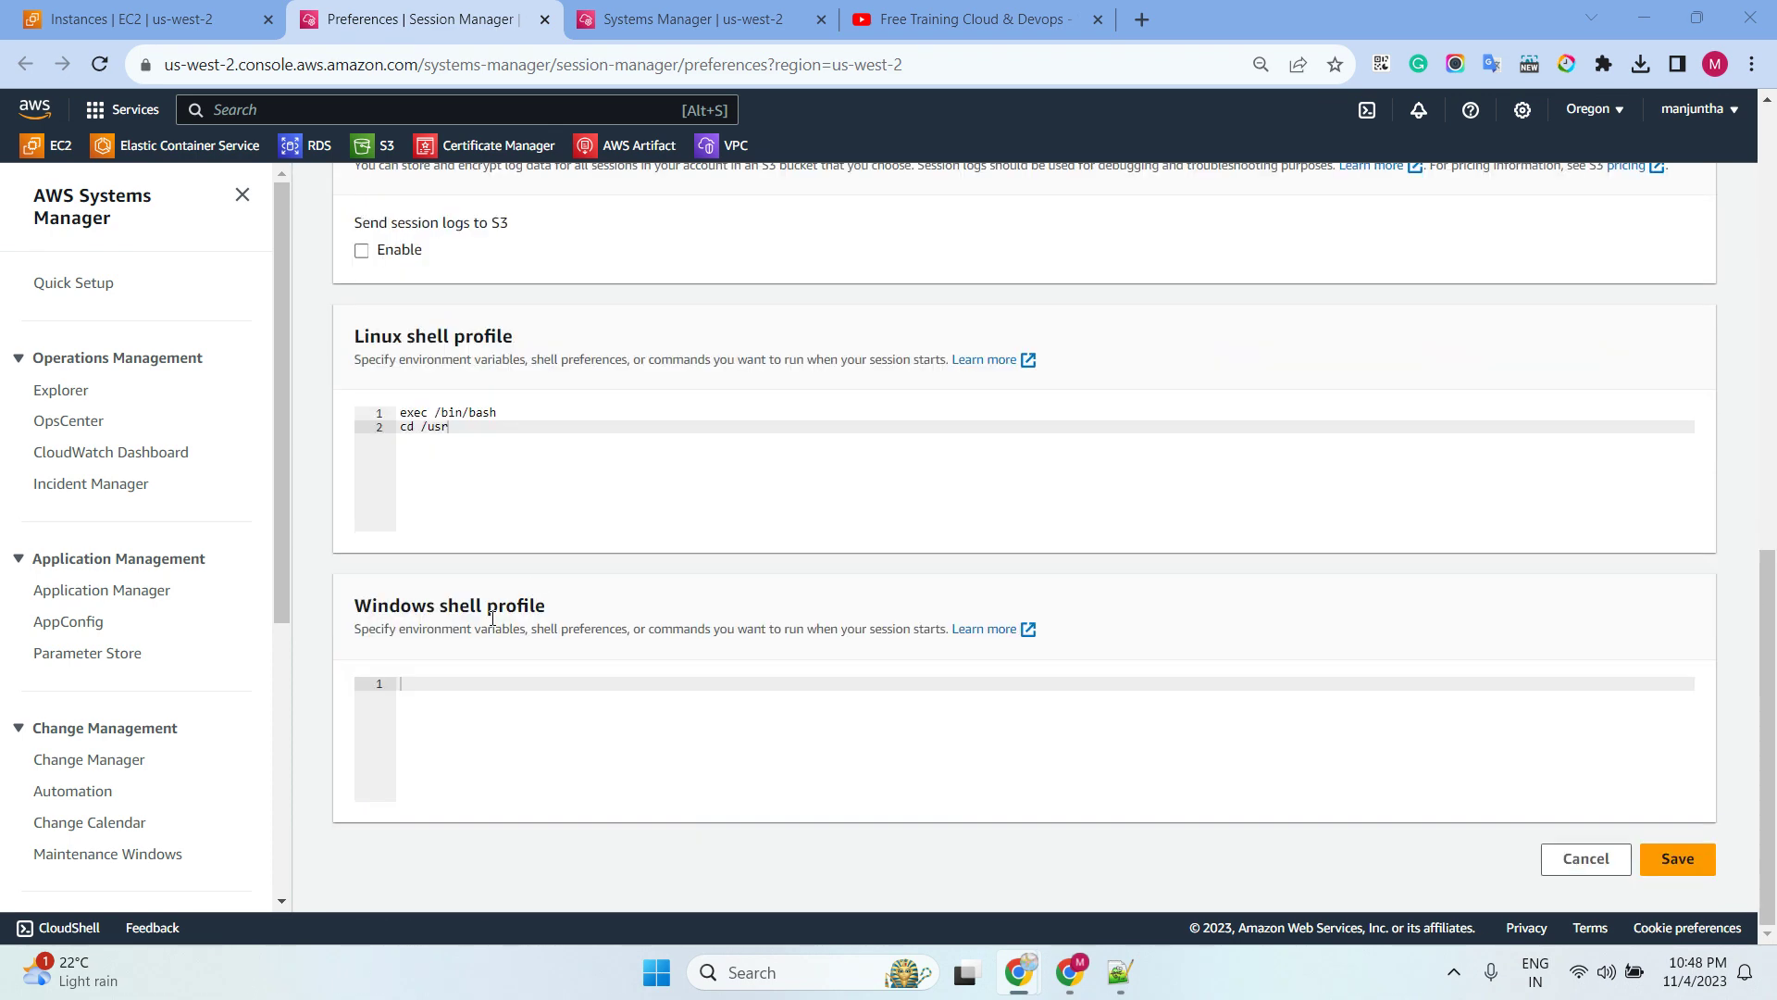
{"action": "left_click_drag", "start_coordinate": [459, 442], "coordinate": [389, 414]}
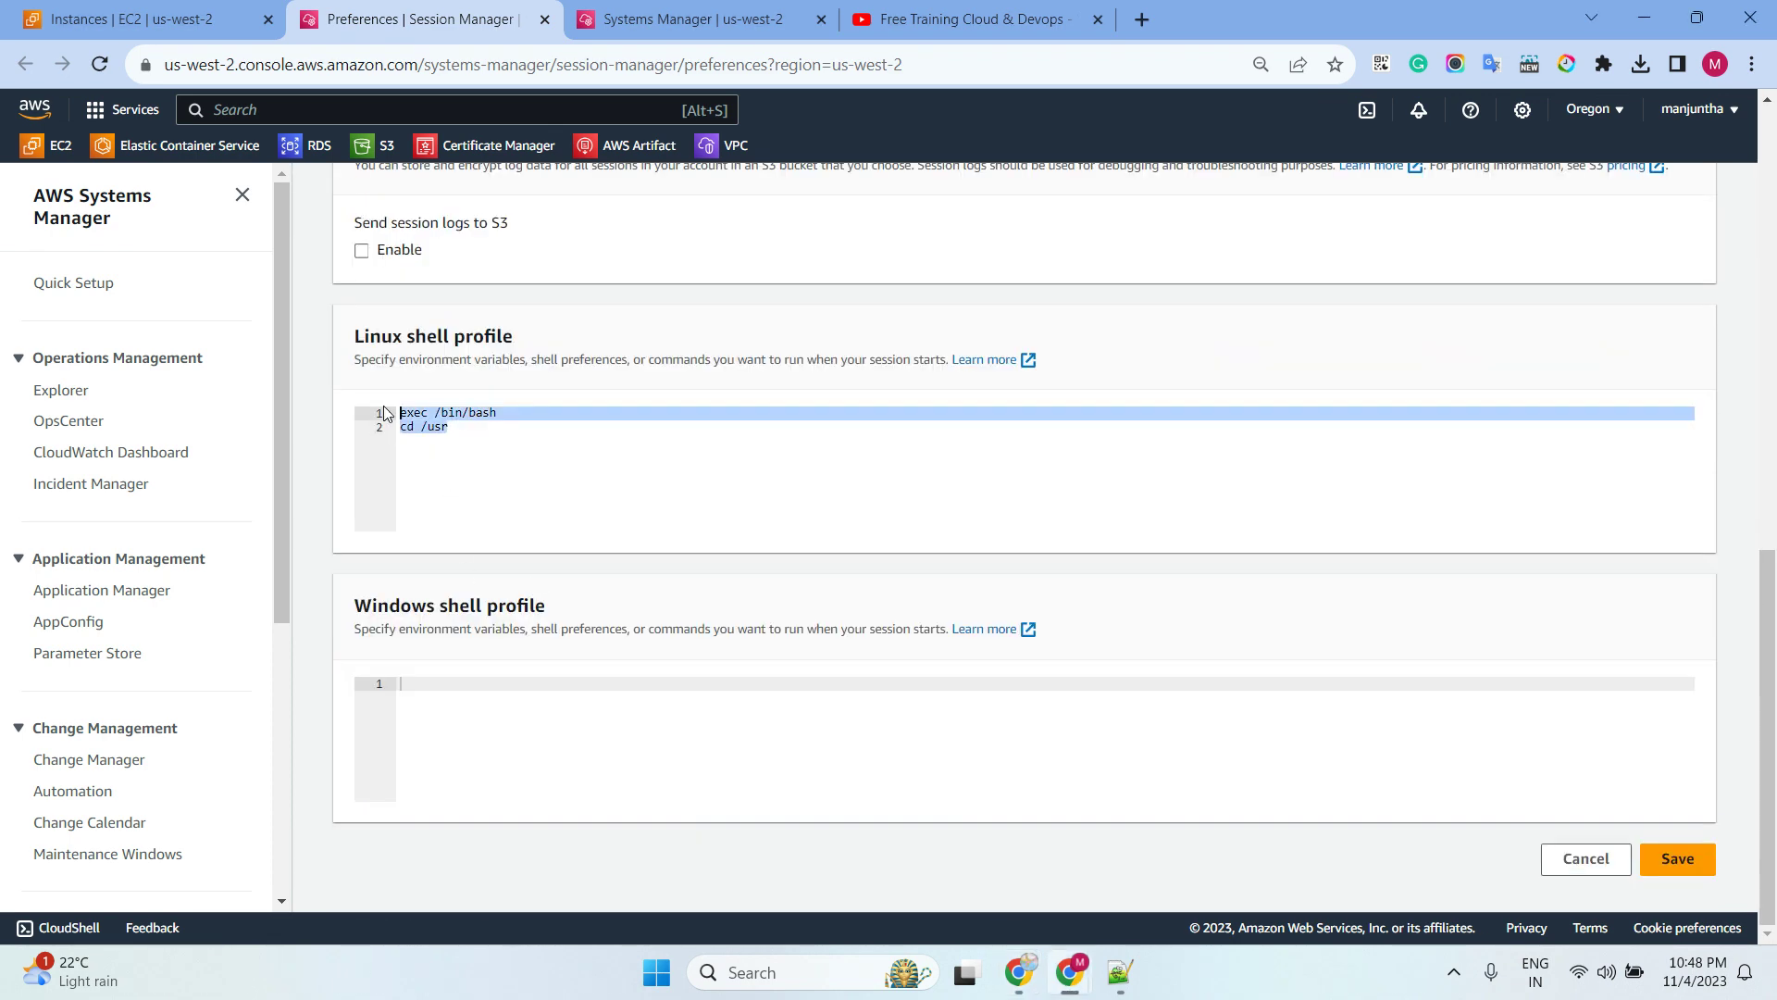
{"action": "key", "text": "BackSpace"}
{"action": "key", "text": "ctrl+v"}
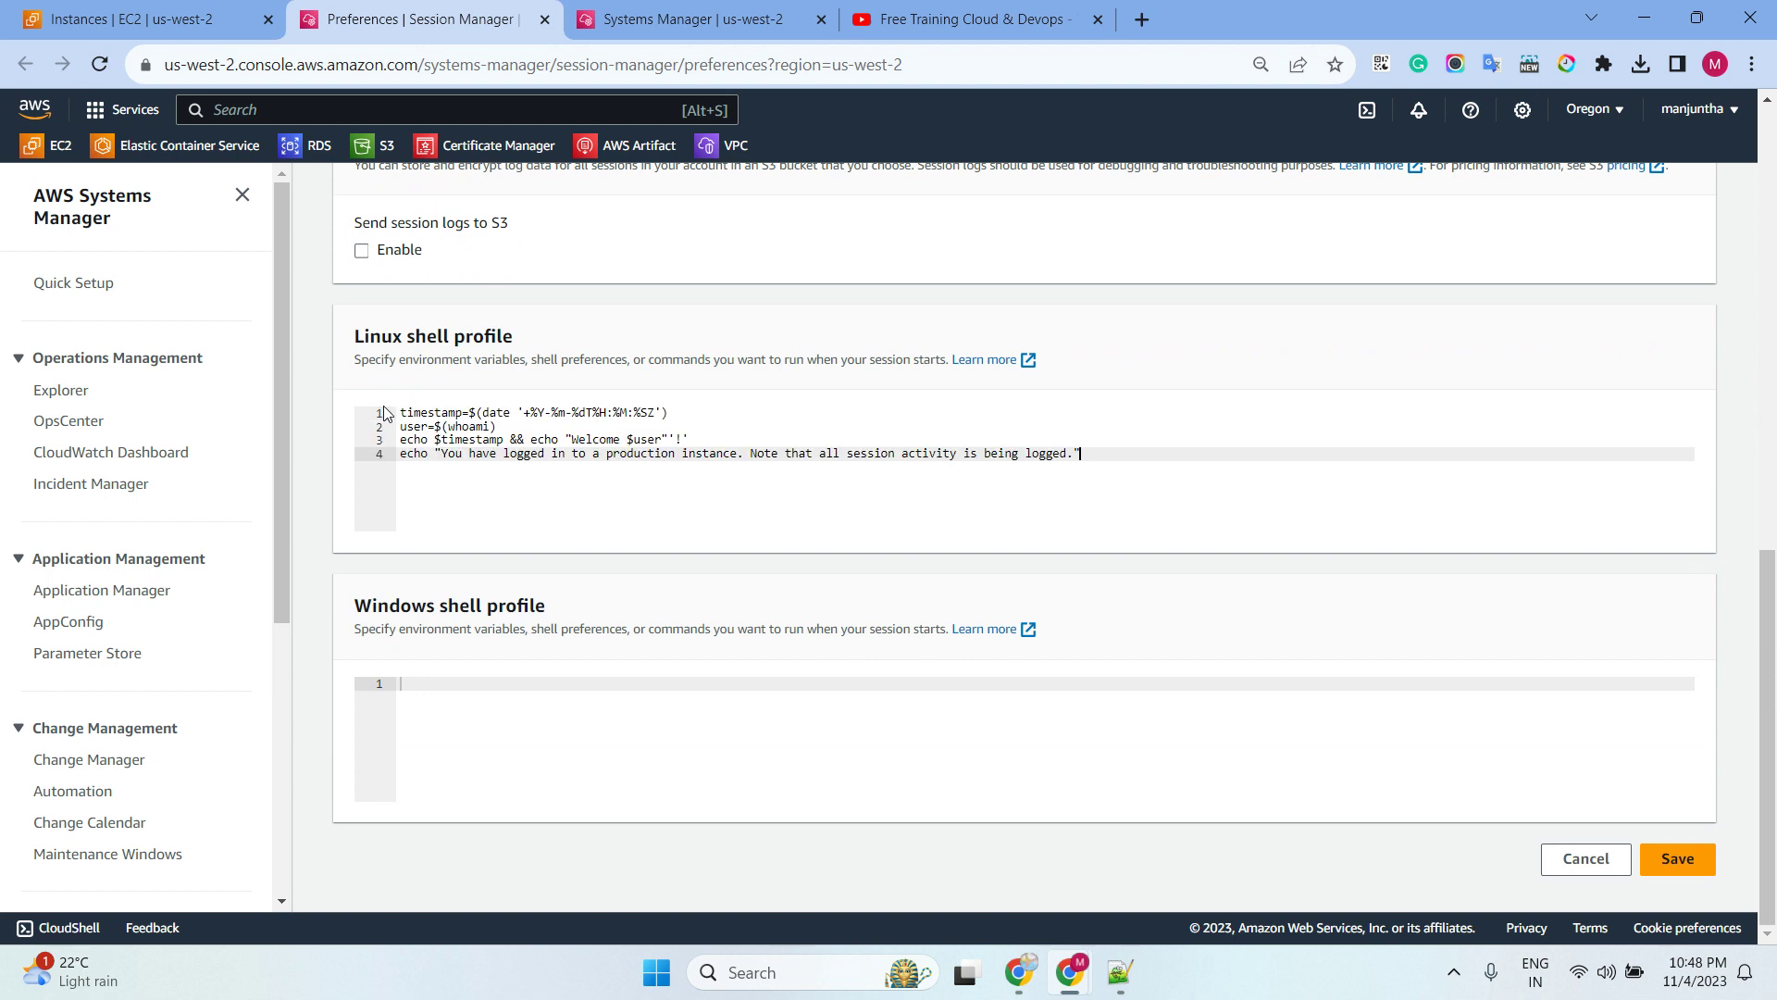
{"action": "left_click_drag", "start_coordinate": [1082, 453], "coordinate": [400, 412]}
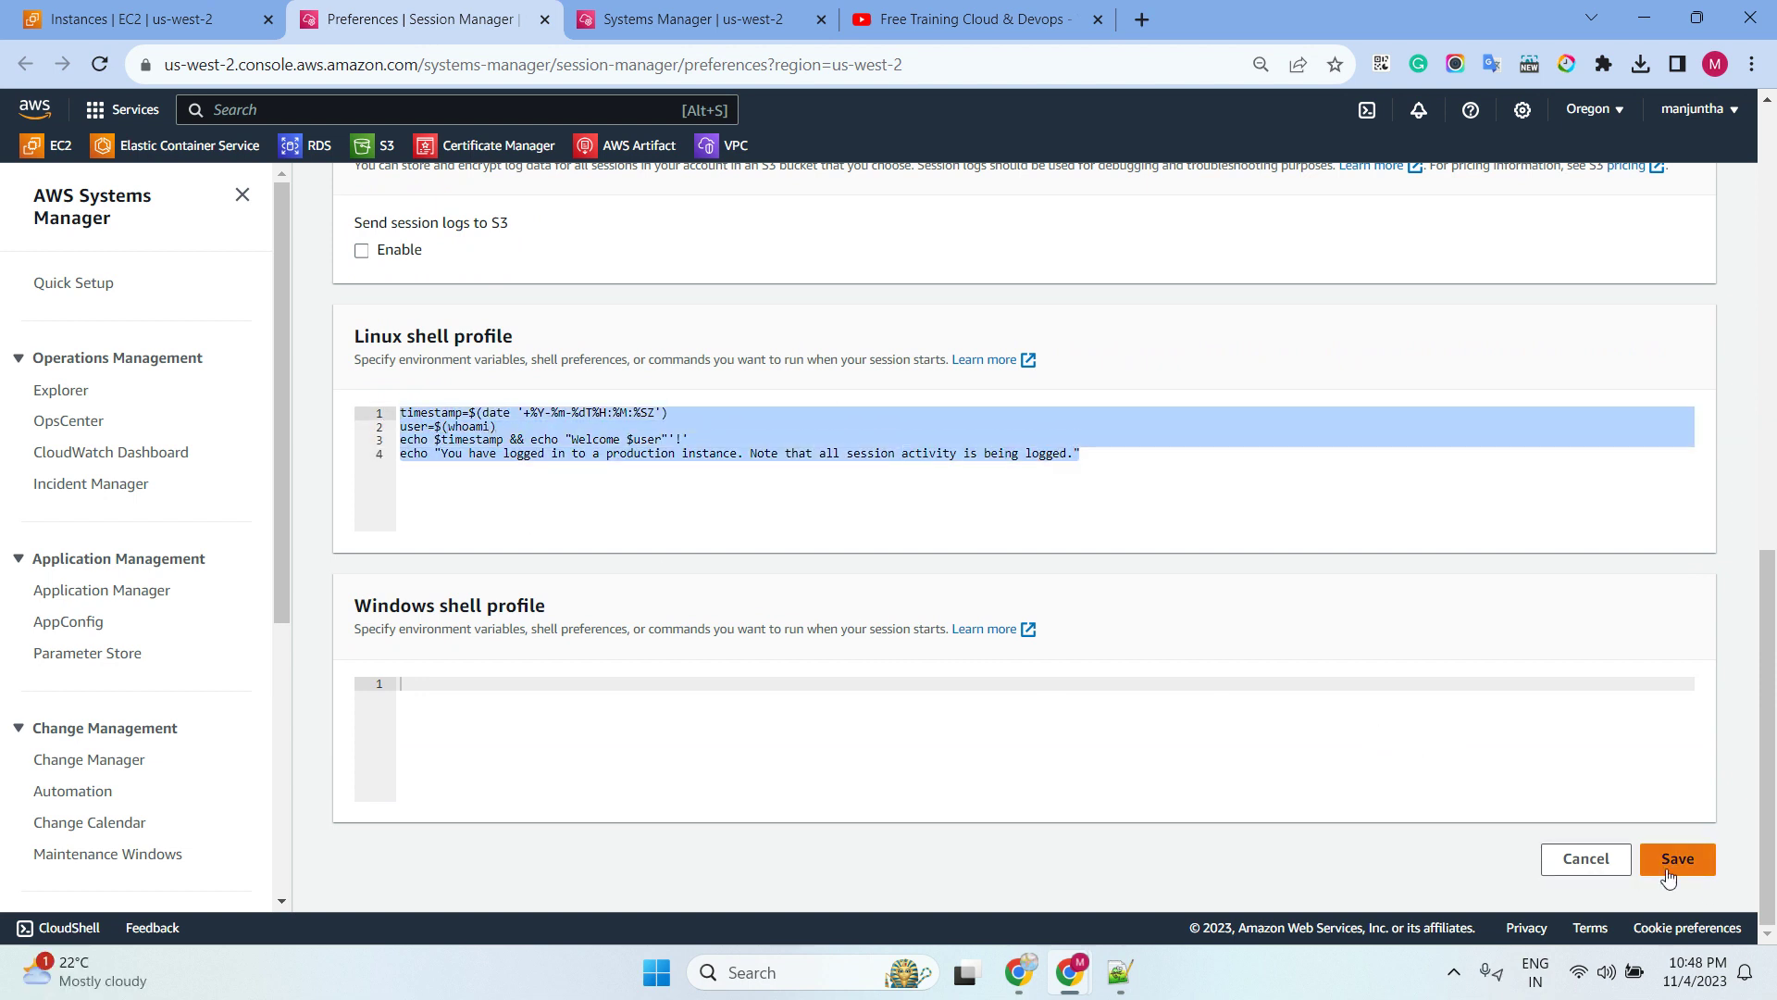
{"action": "scroll", "coordinate": [1035, 415], "scroll_direction": "up", "scroll_amount": 6}
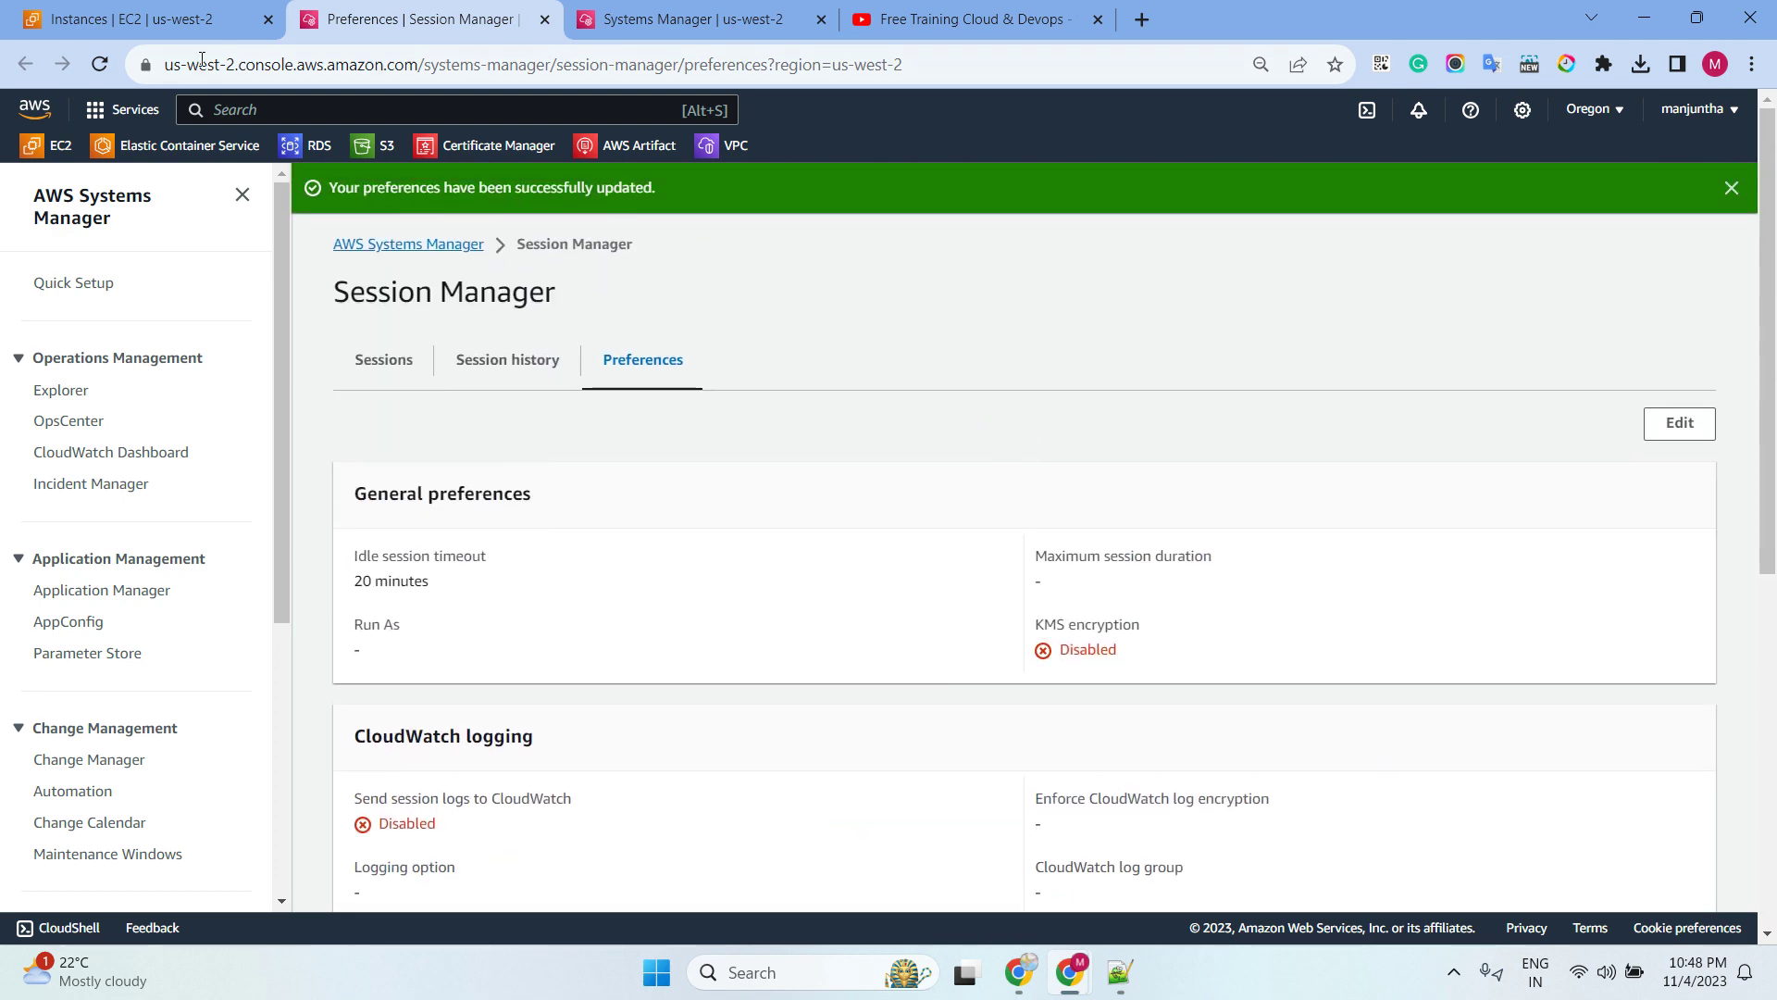
{"action": "left_click", "coordinate": [148, 25]}
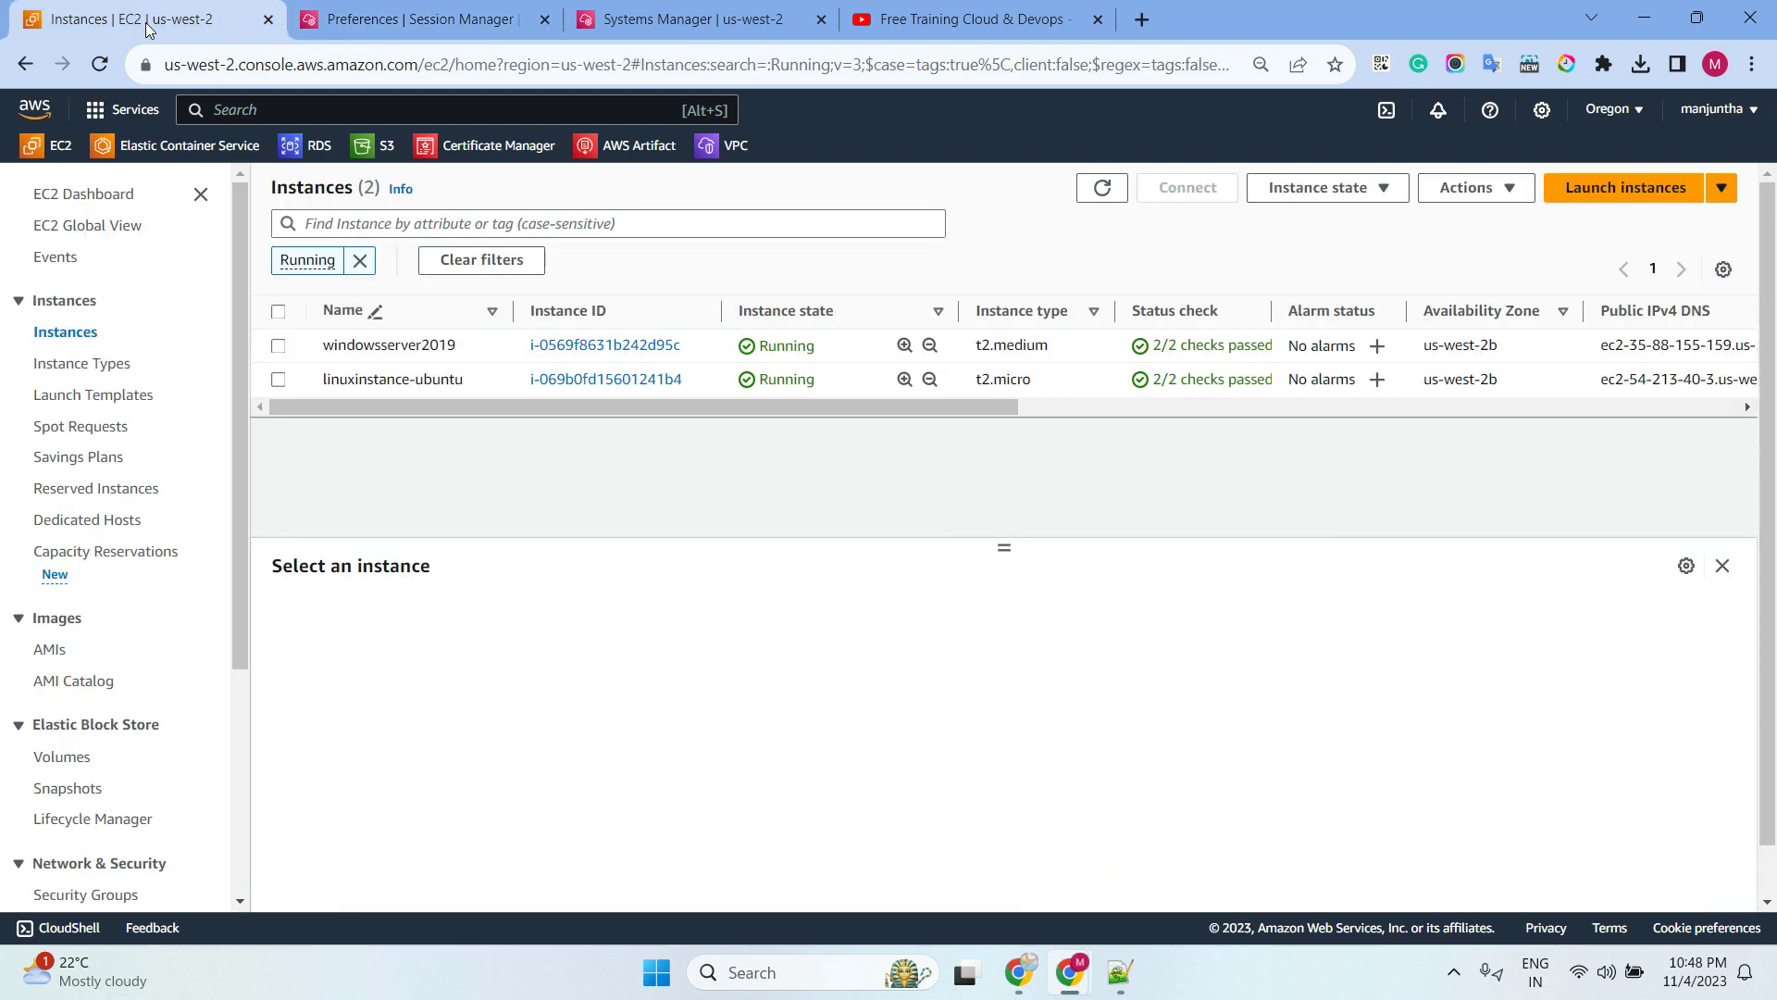
Start a new Session Manager session on linuxinstance-ubuntu
{"action": "left_click", "coordinate": [278, 380]}
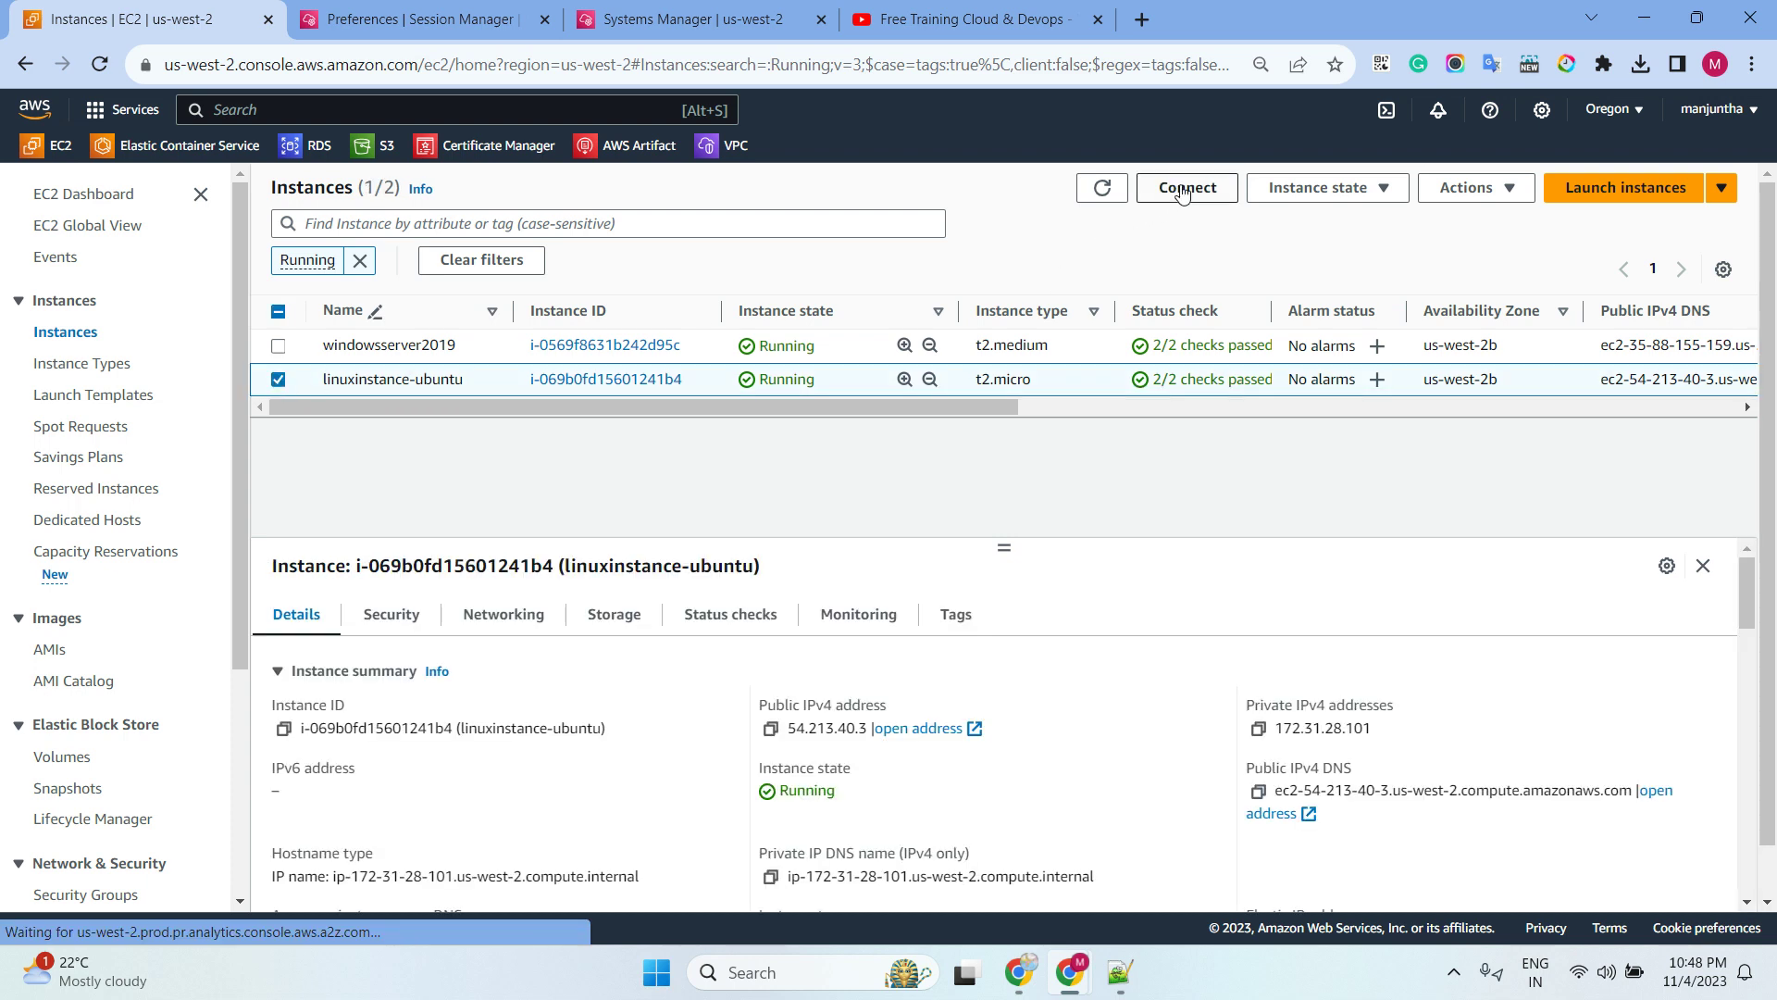
{"action": "left_click", "coordinate": [1184, 188]}
{"action": "left_click", "coordinate": [878, 604]}
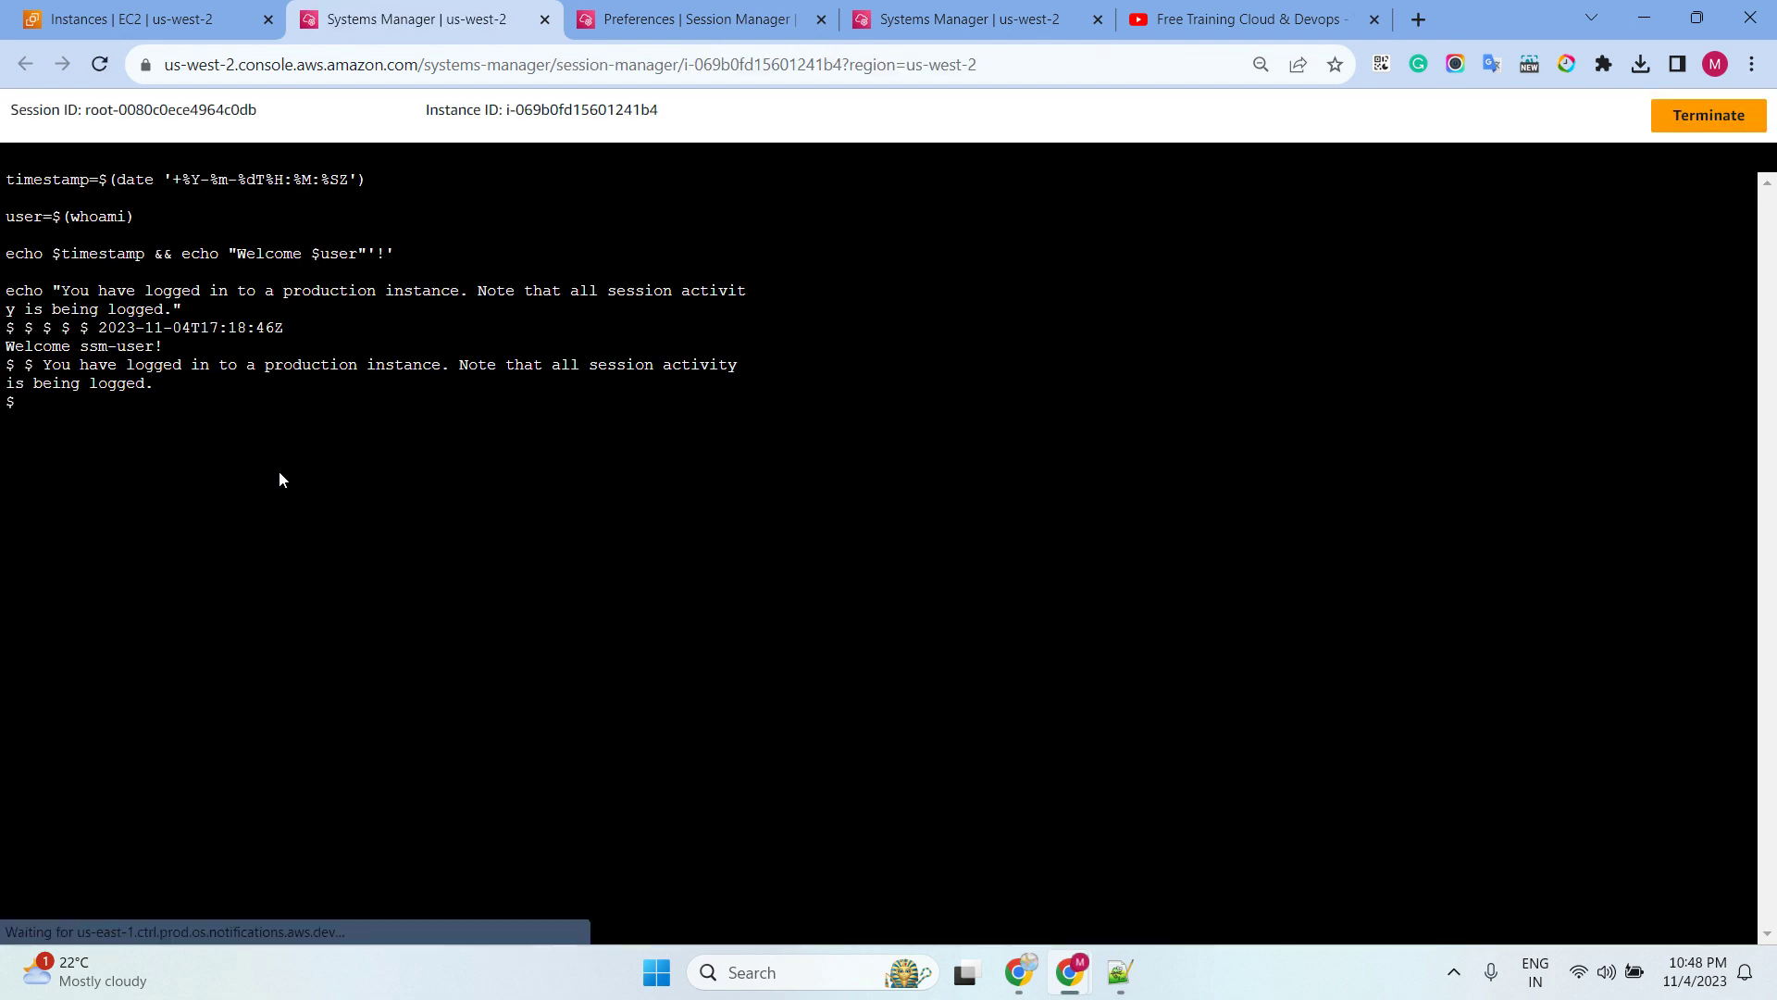
Review the printed timestamp, 'Welcome ssm-user!' greeting and production logging notice
{"action": "left_click_drag", "start_coordinate": [13, 191], "coordinate": [271, 190]}
{"action": "left_click_drag", "start_coordinate": [24, 216], "coordinate": [158, 216]}
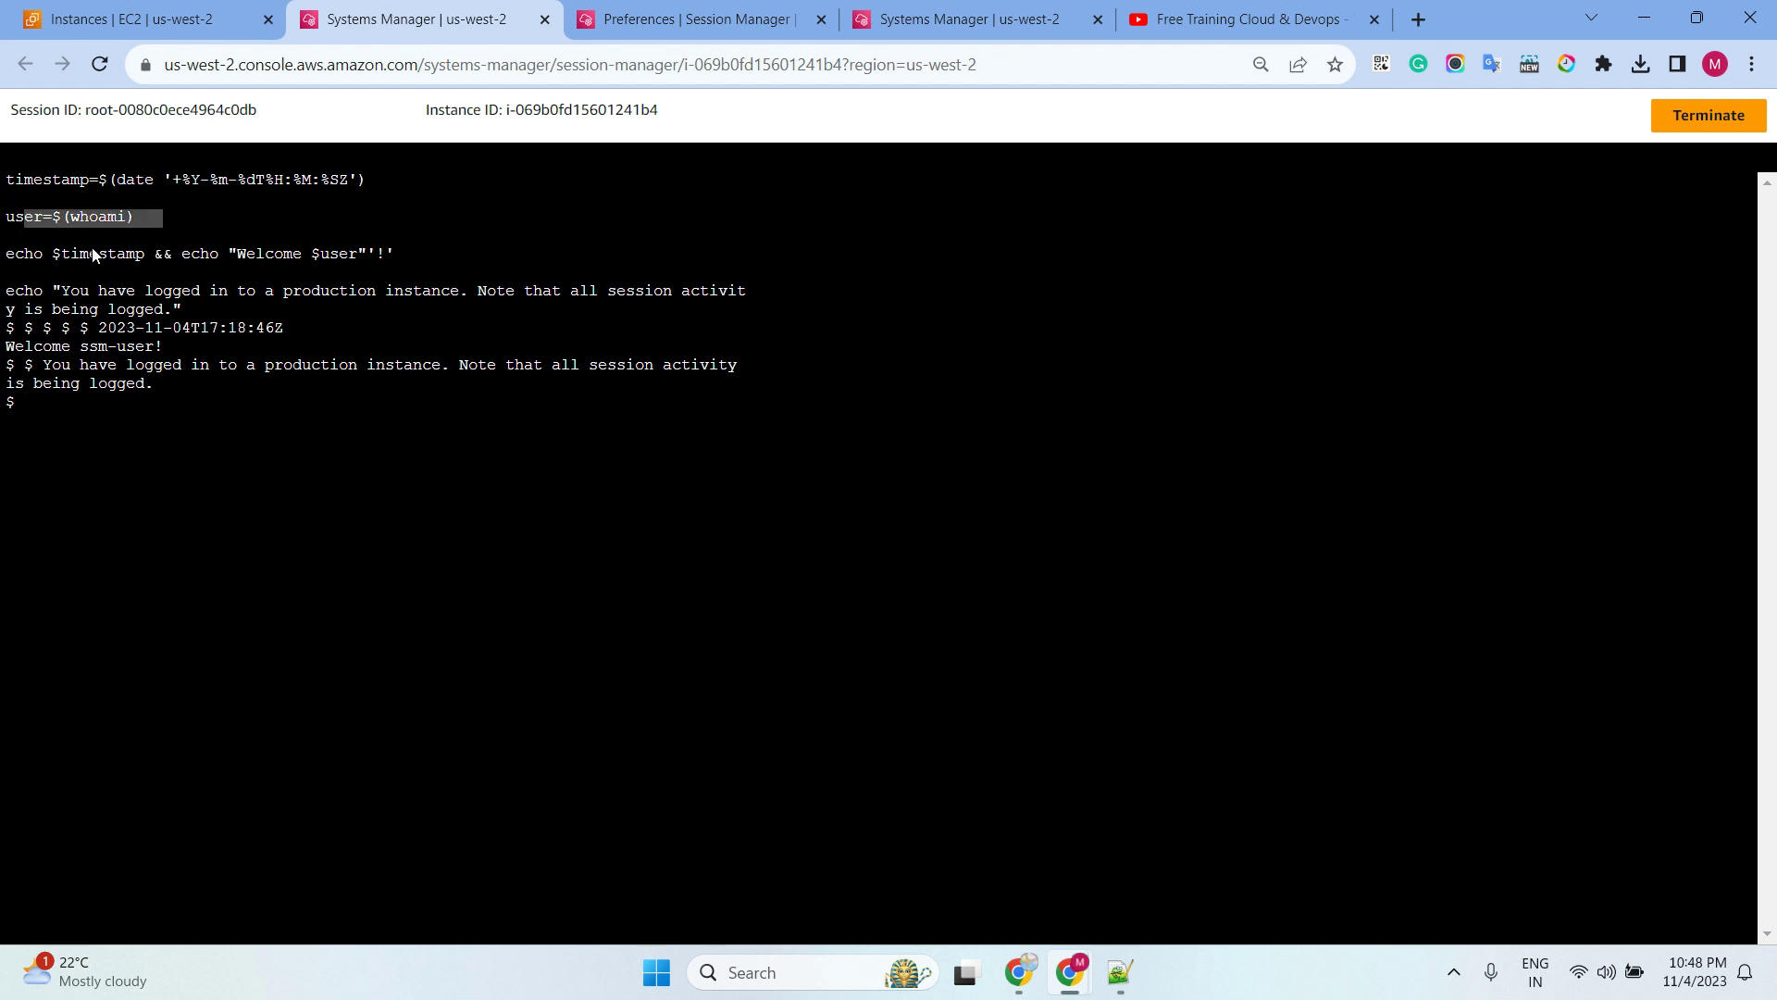
{"action": "left_click_drag", "start_coordinate": [15, 293], "coordinate": [16, 185]}
{"action": "left_click", "coordinate": [146, 390]}
{"action": "left_click_drag", "start_coordinate": [90, 331], "coordinate": [268, 330]}
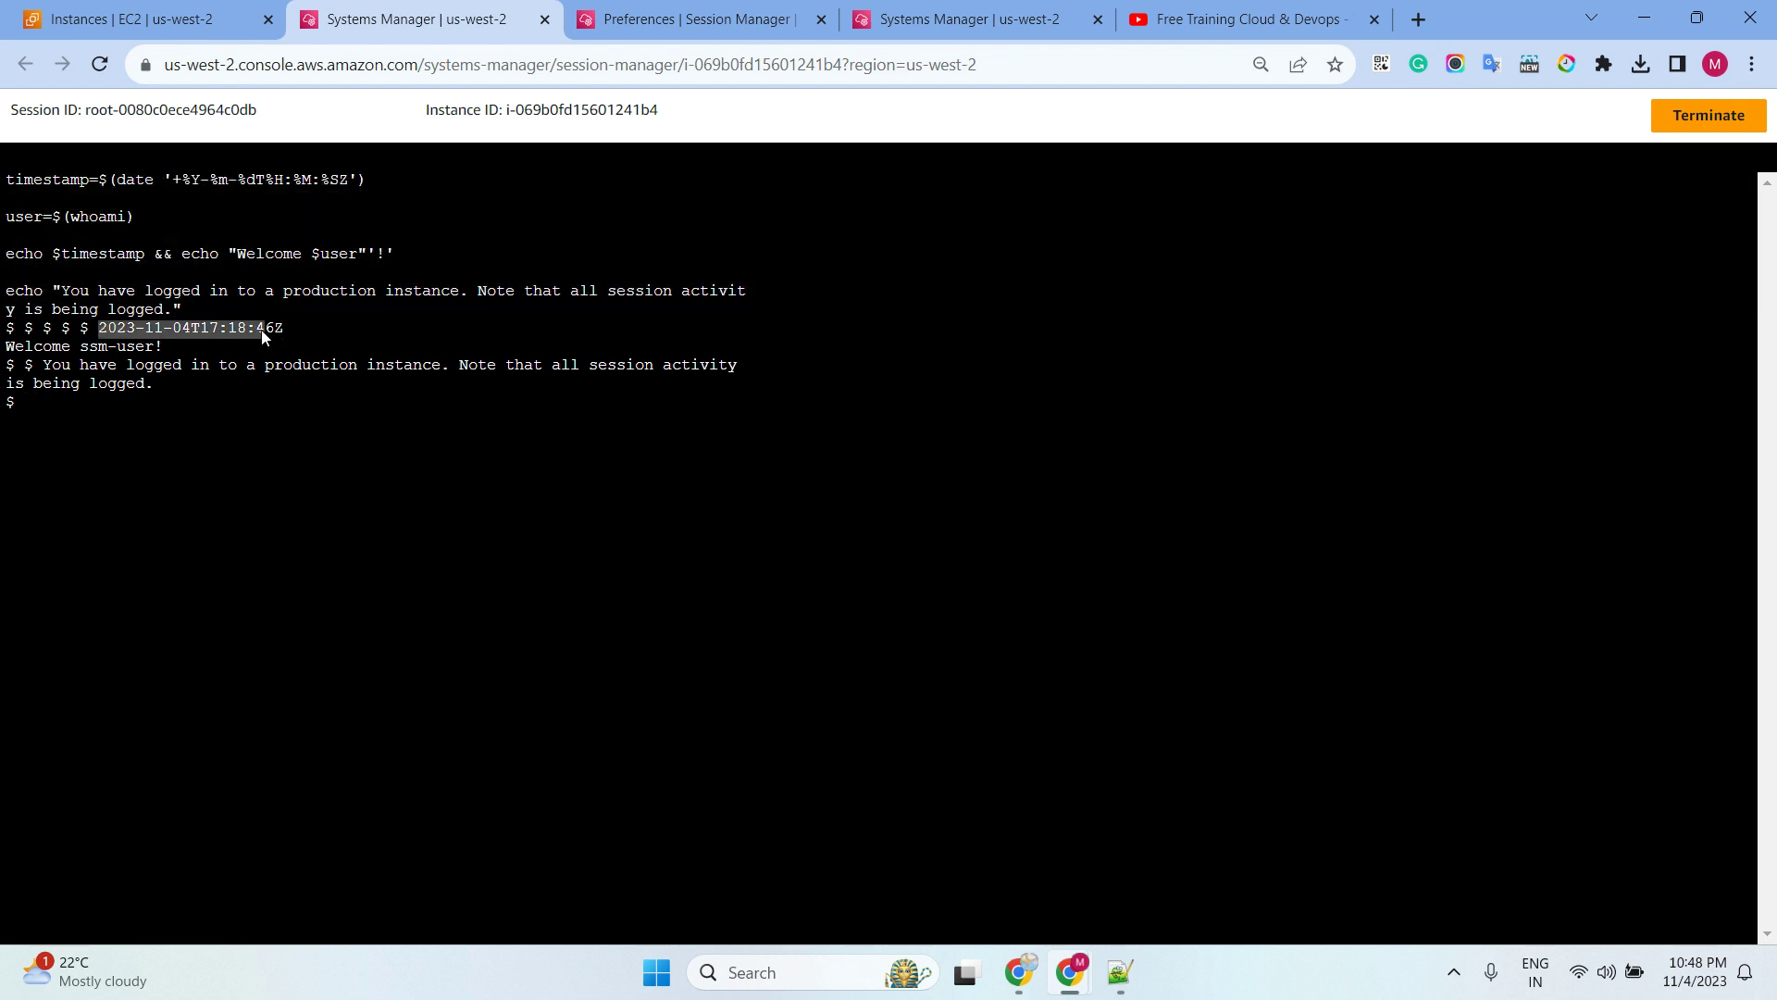
{"action": "left_click_drag", "start_coordinate": [98, 368], "coordinate": [209, 342]}
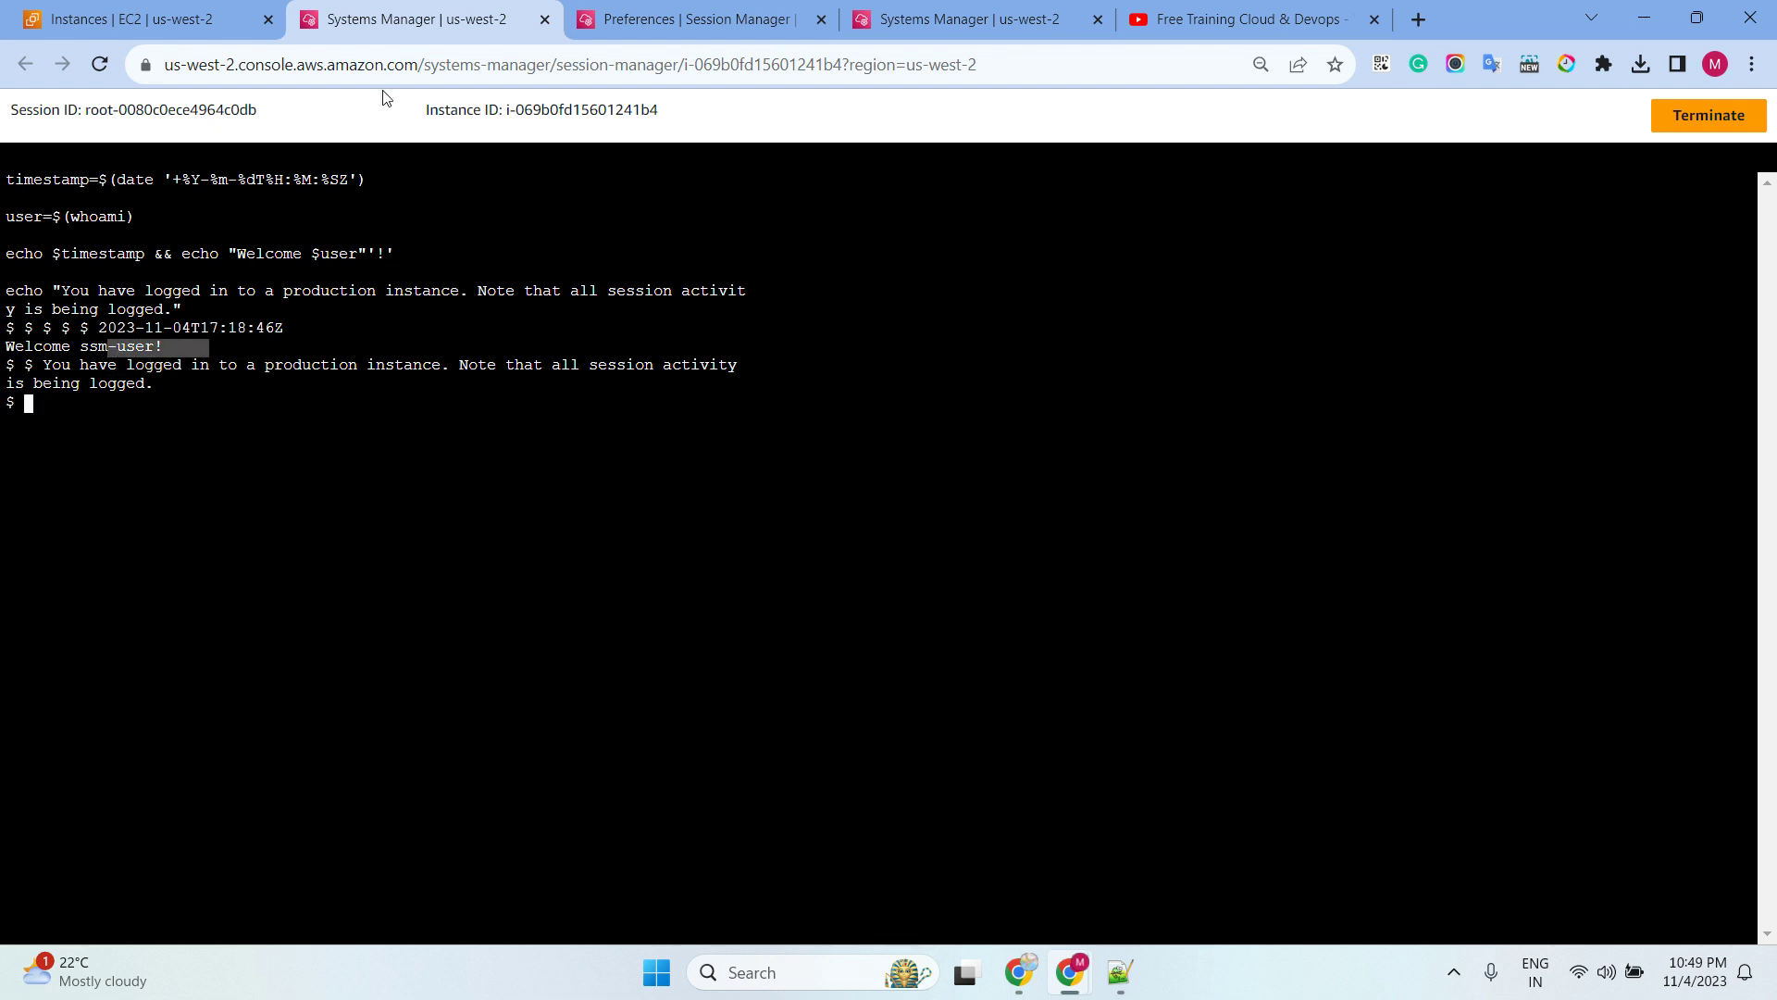
{"action": "left_click", "coordinate": [640, 28]}
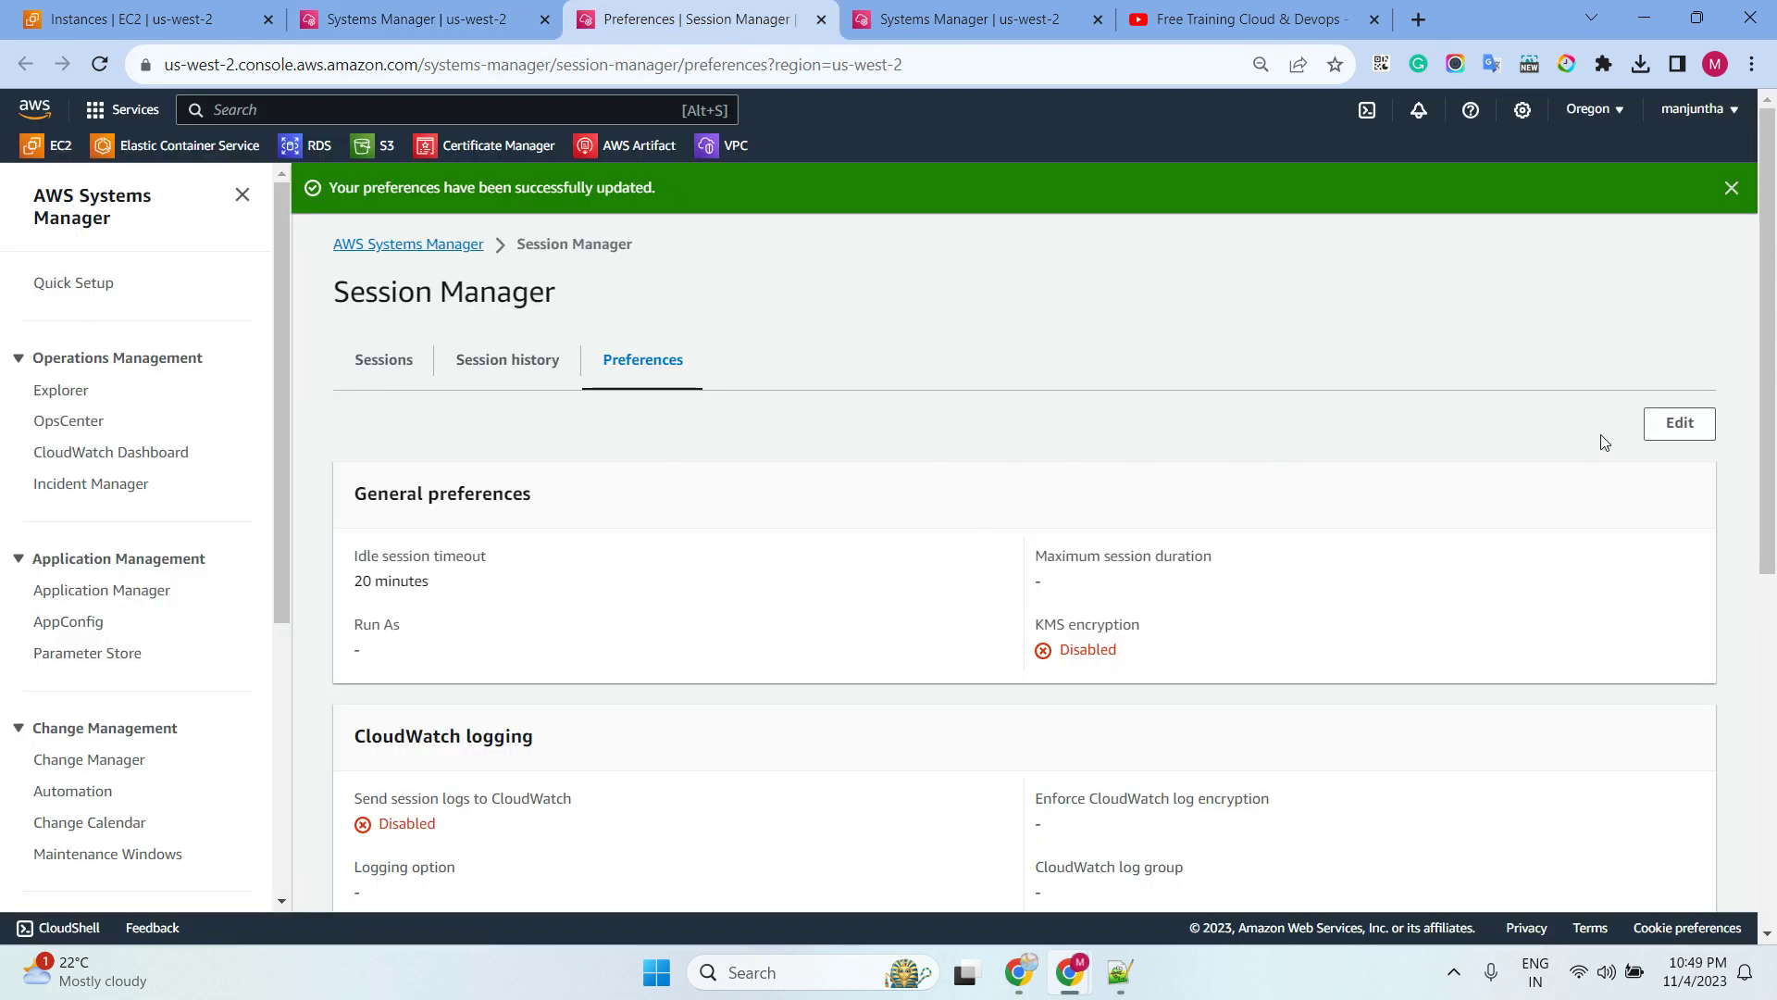
Replace the Linux shell profile with just 'top' and reload the Ubuntu session to see it open in top
{"action": "left_click", "coordinate": [1676, 427]}
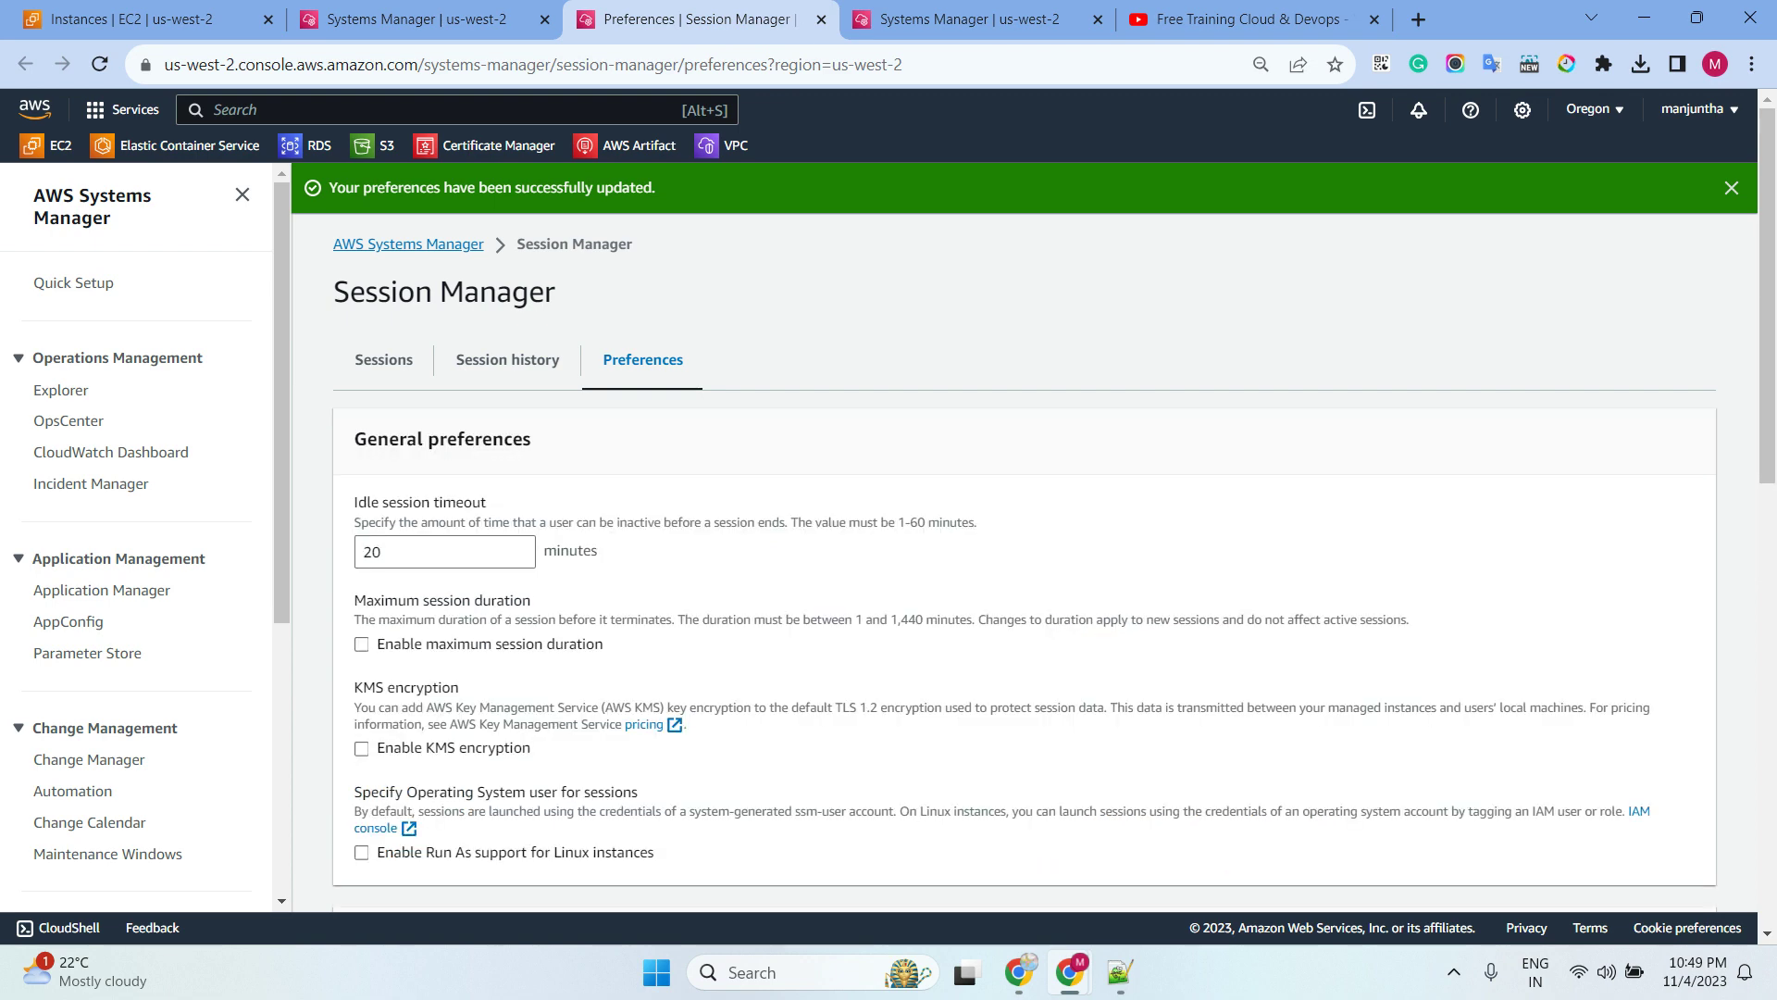
{"action": "key", "text": "alt+Tab"}
{"action": "scroll", "coordinate": [703, 523], "scroll_direction": "down", "scroll_amount": 5}
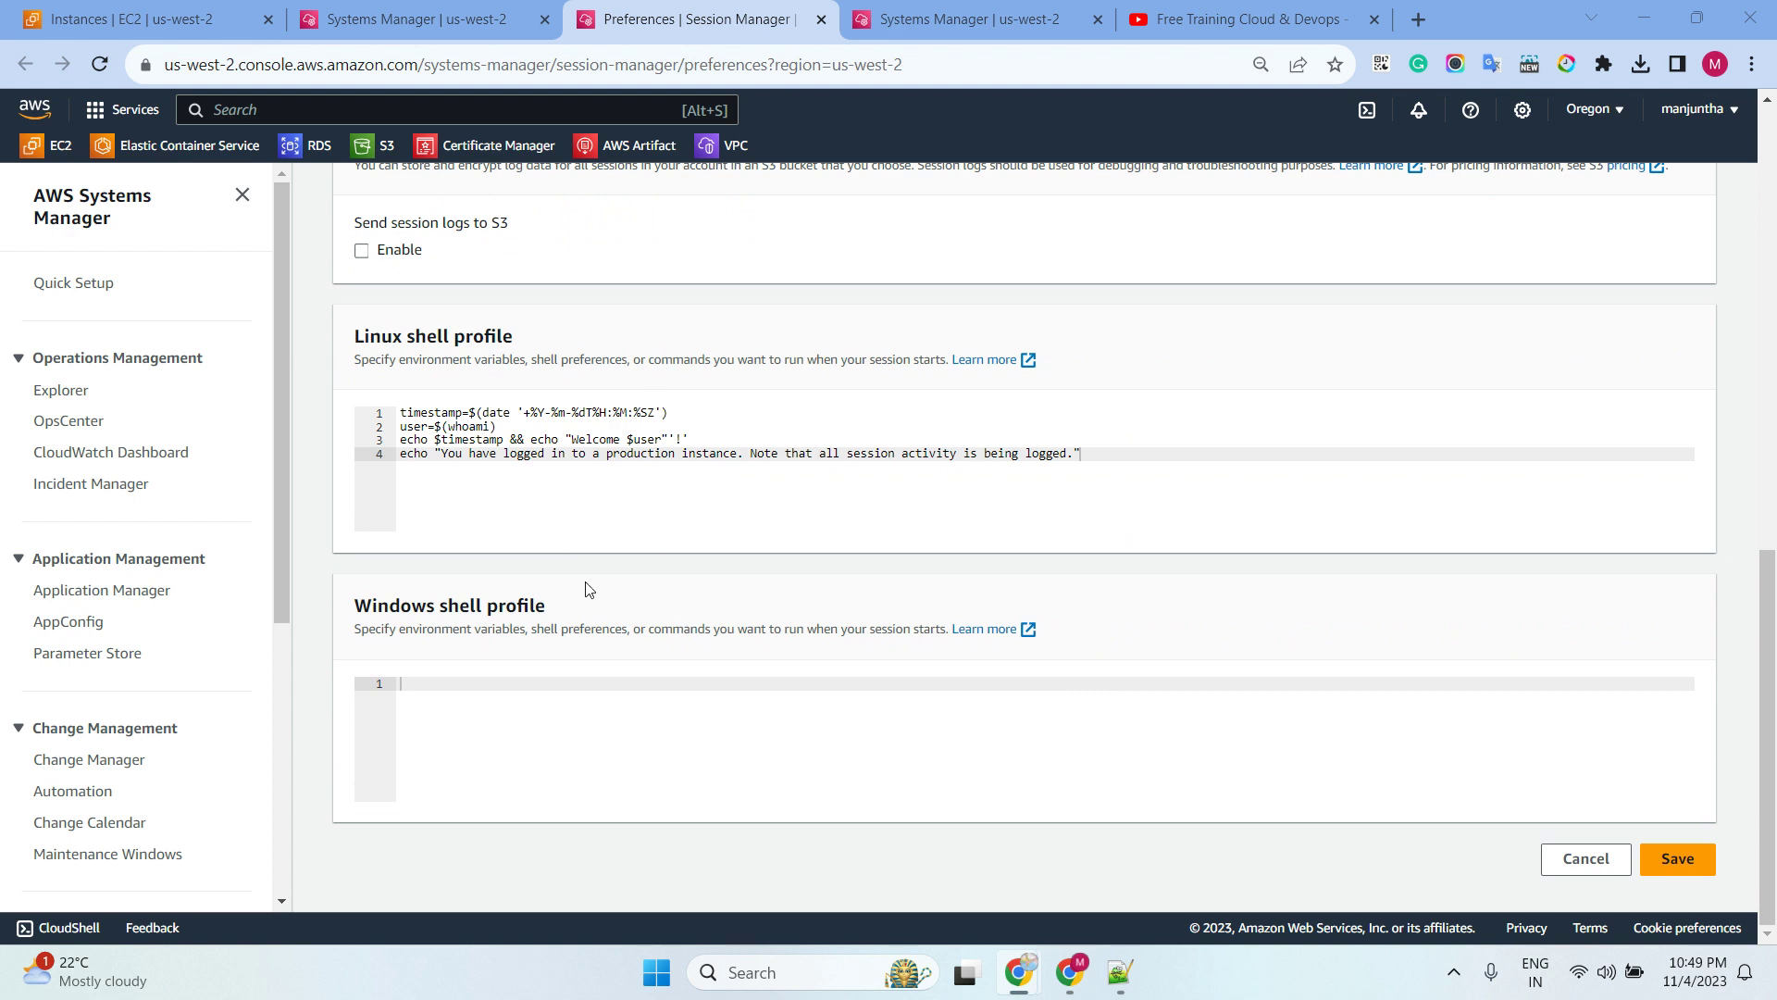
{"action": "left_click_drag", "start_coordinate": [1081, 453], "coordinate": [344, 416]}
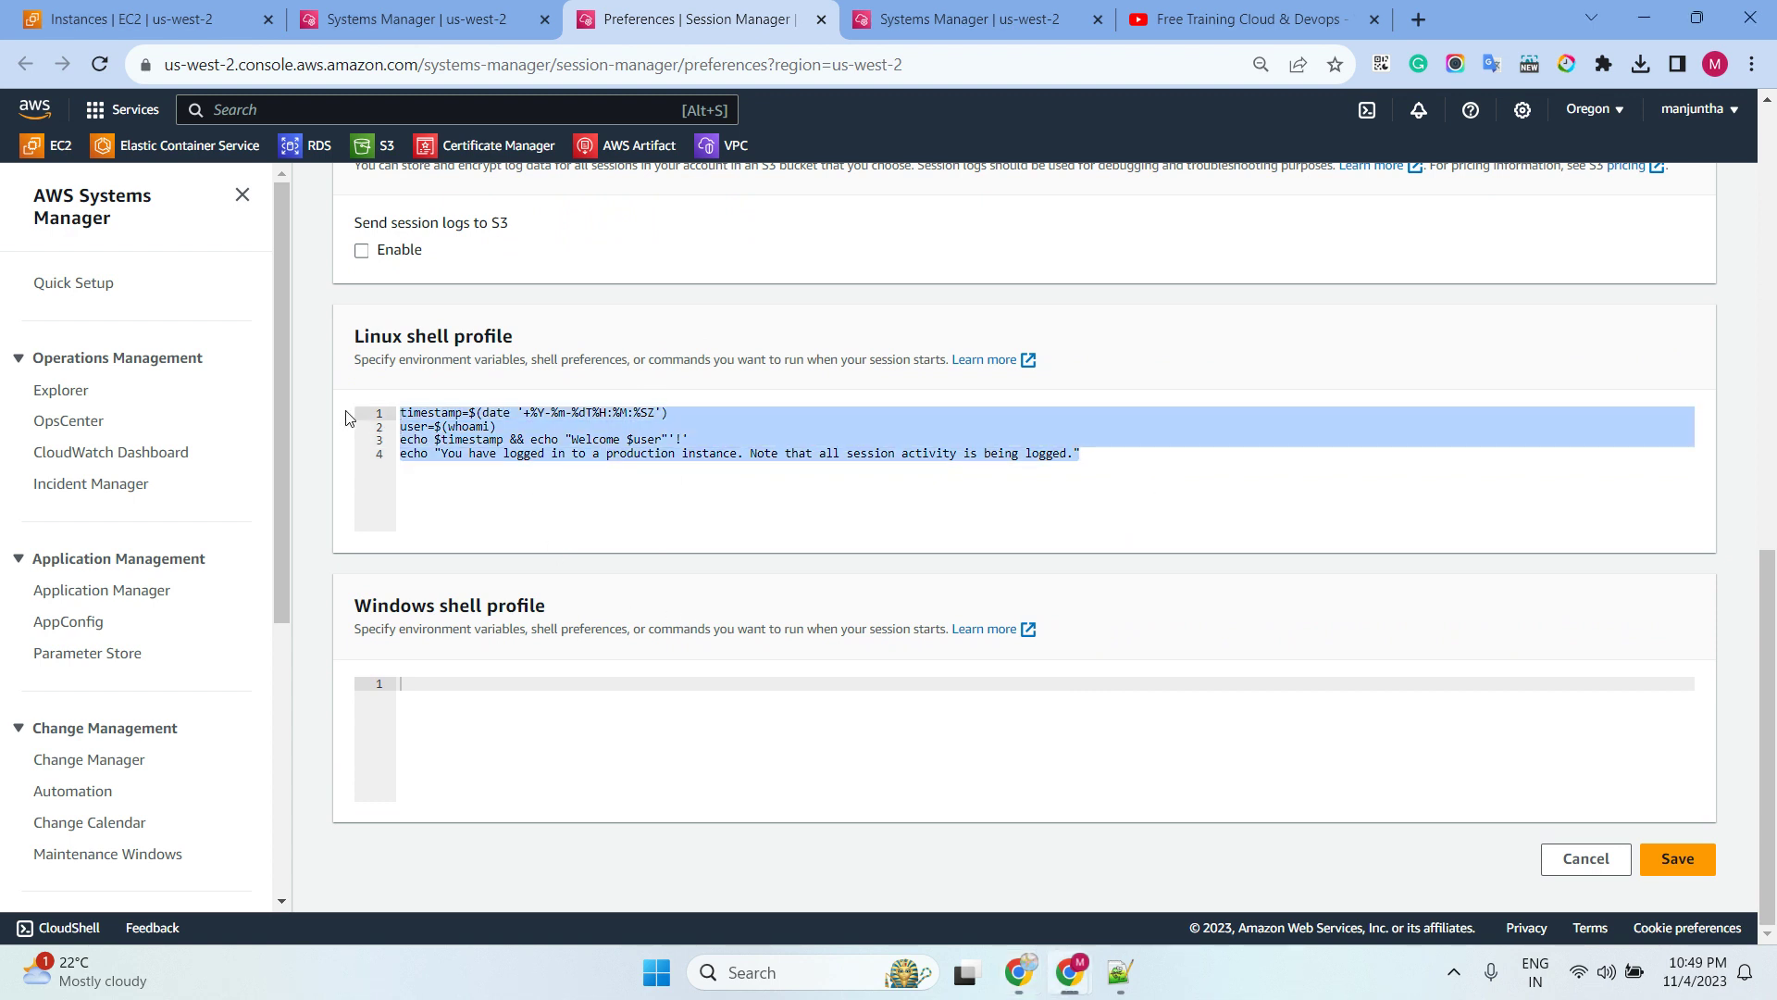
{"action": "key", "text": "BackSpace"}
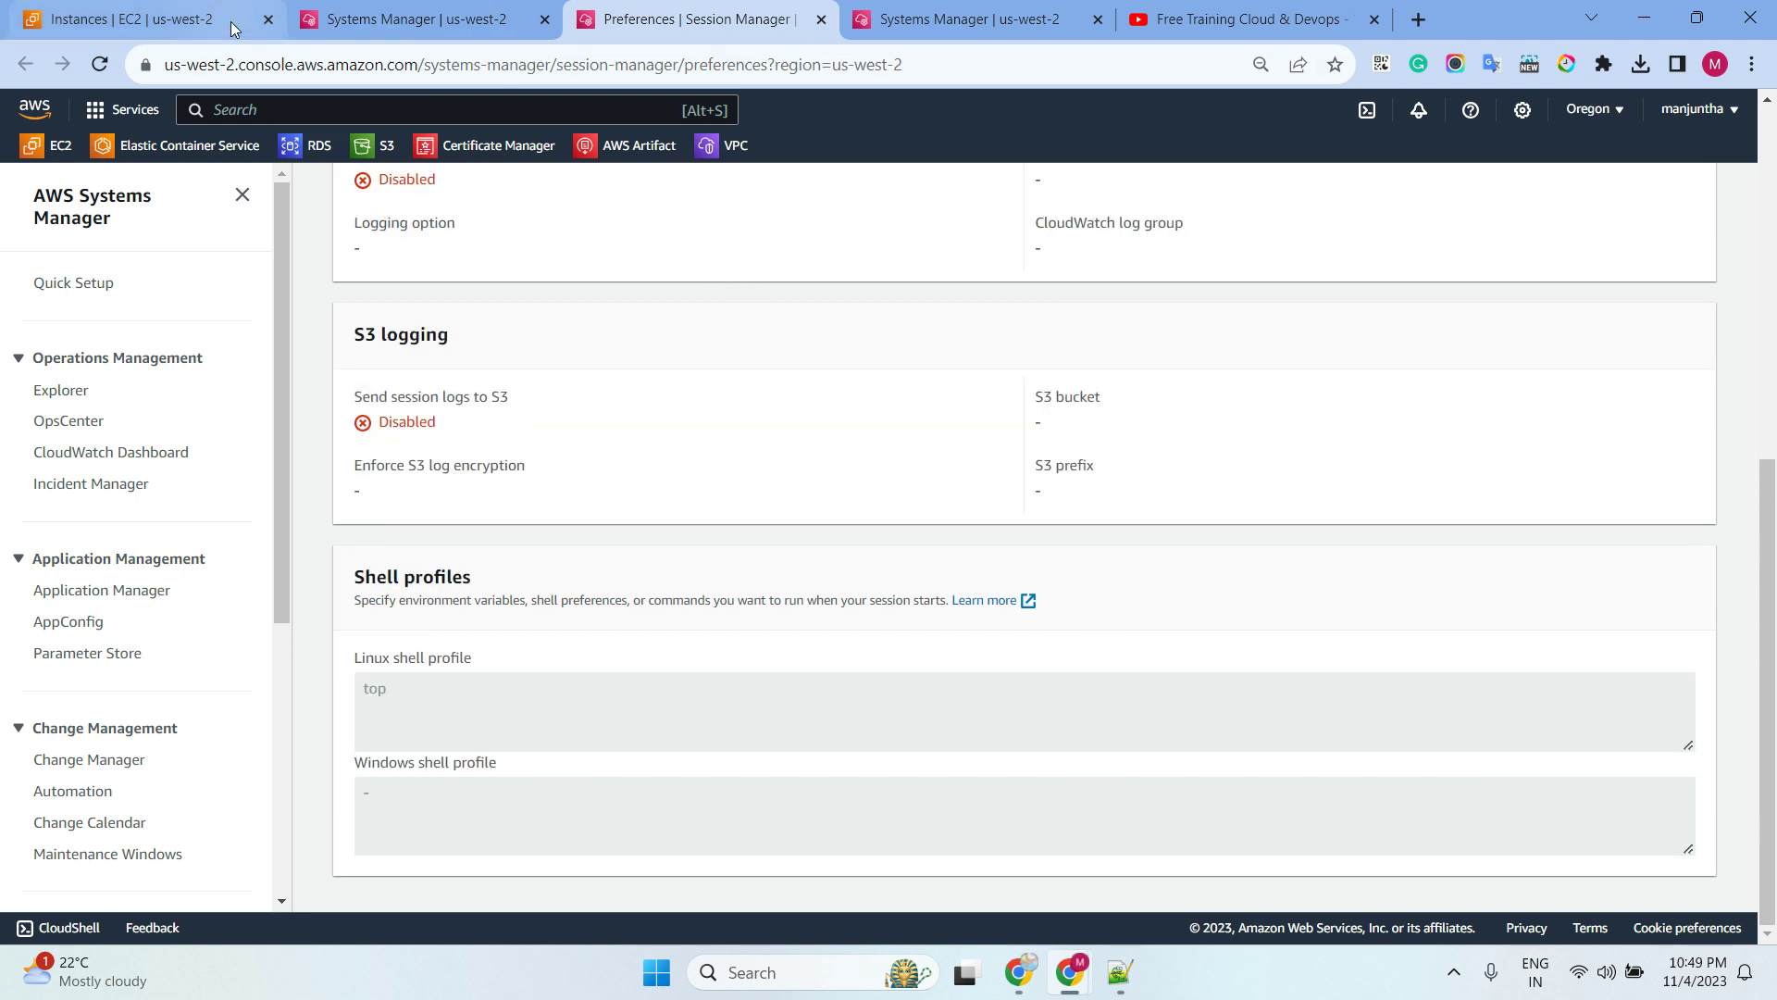
{"action": "left_click", "coordinate": [398, 19]}
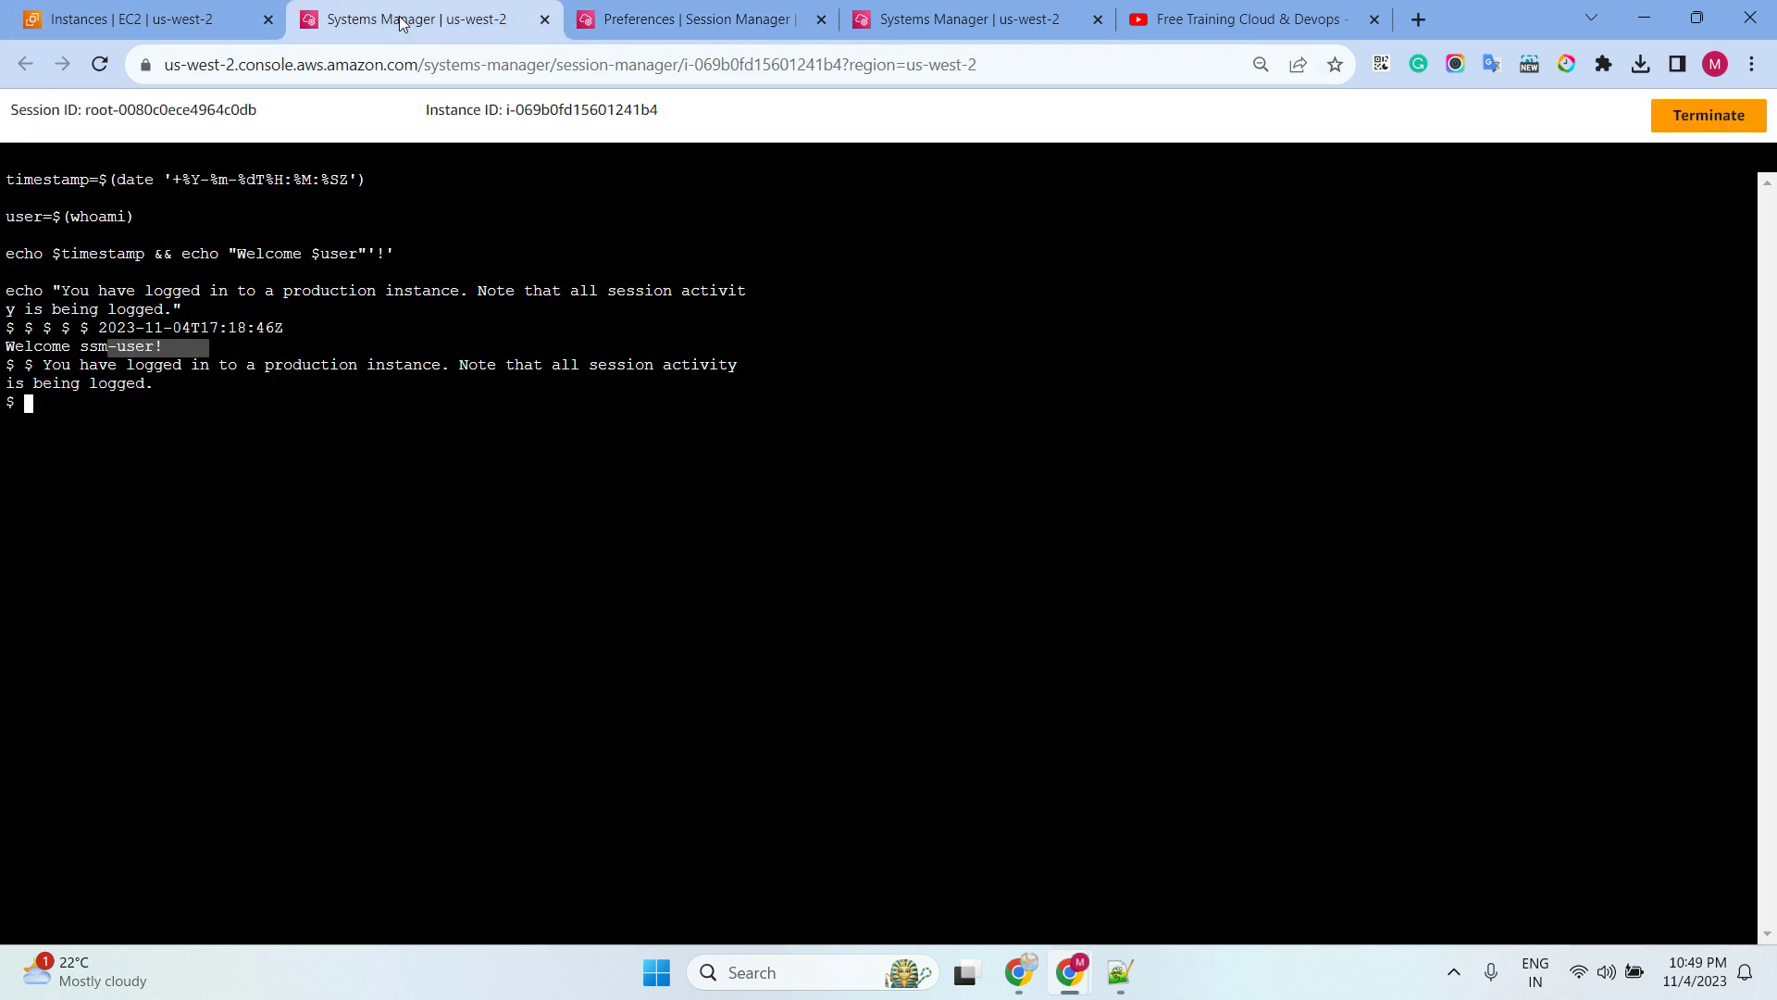
{"action": "left_click", "coordinate": [109, 66]}
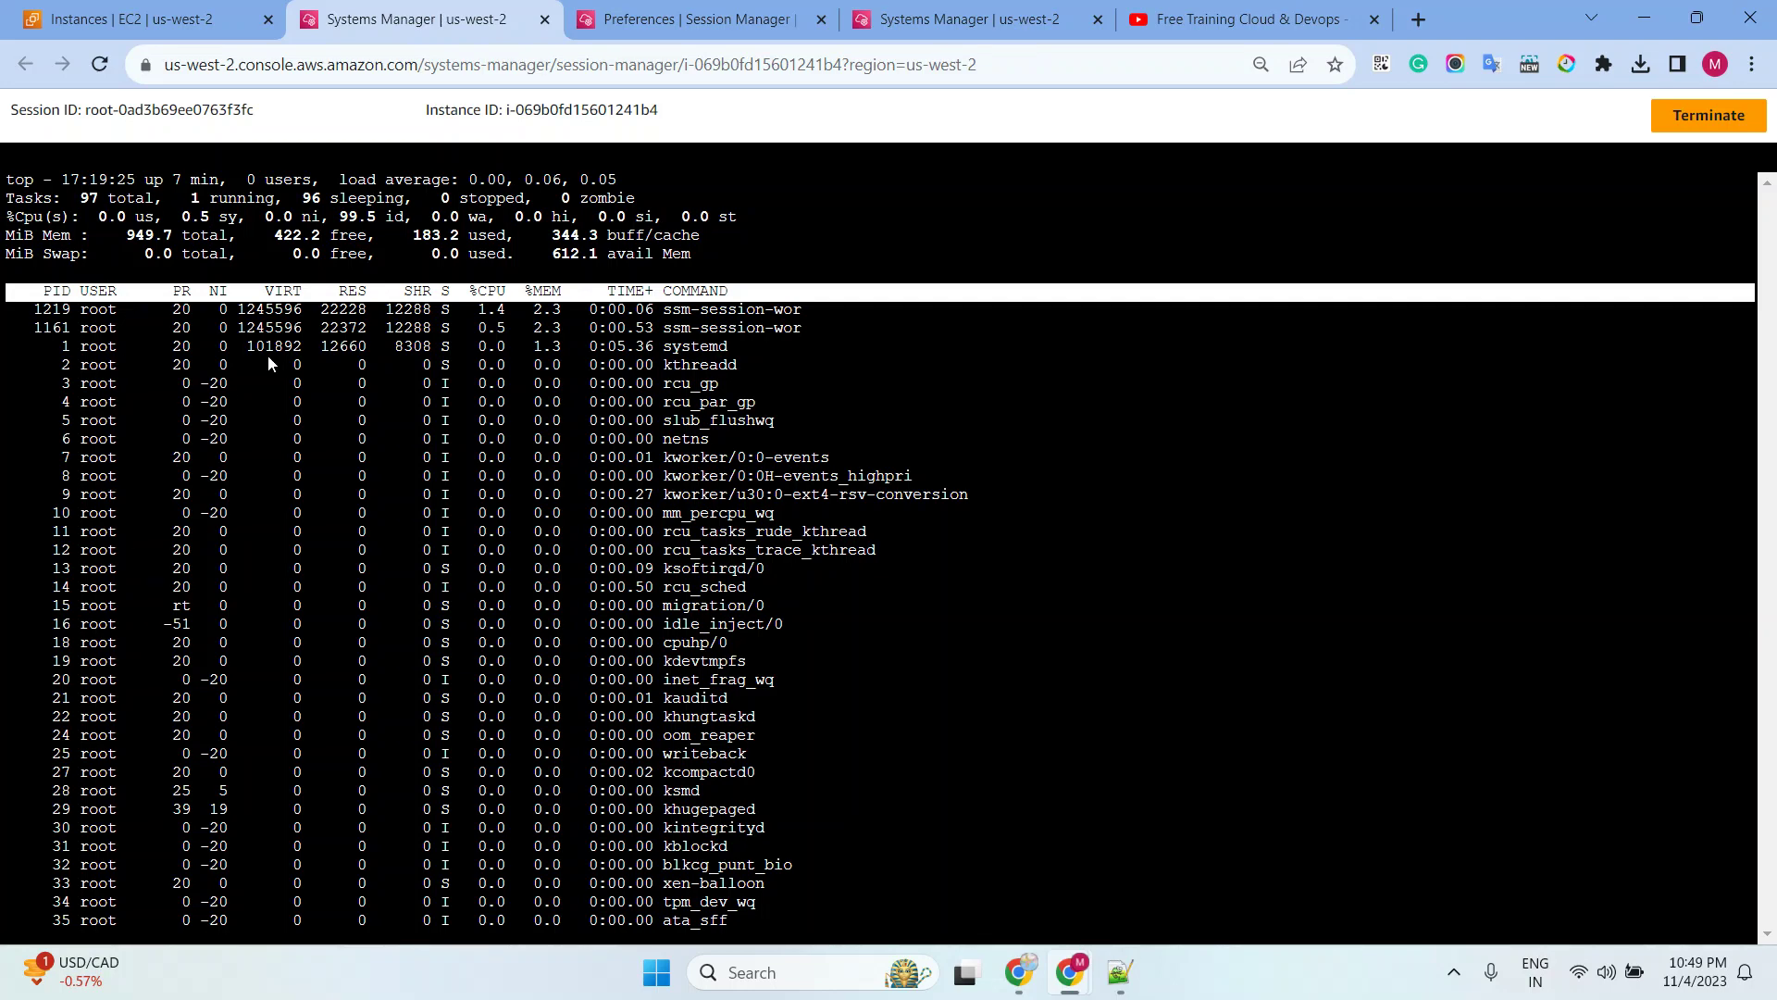
{"action": "left_click", "coordinate": [685, 19]}
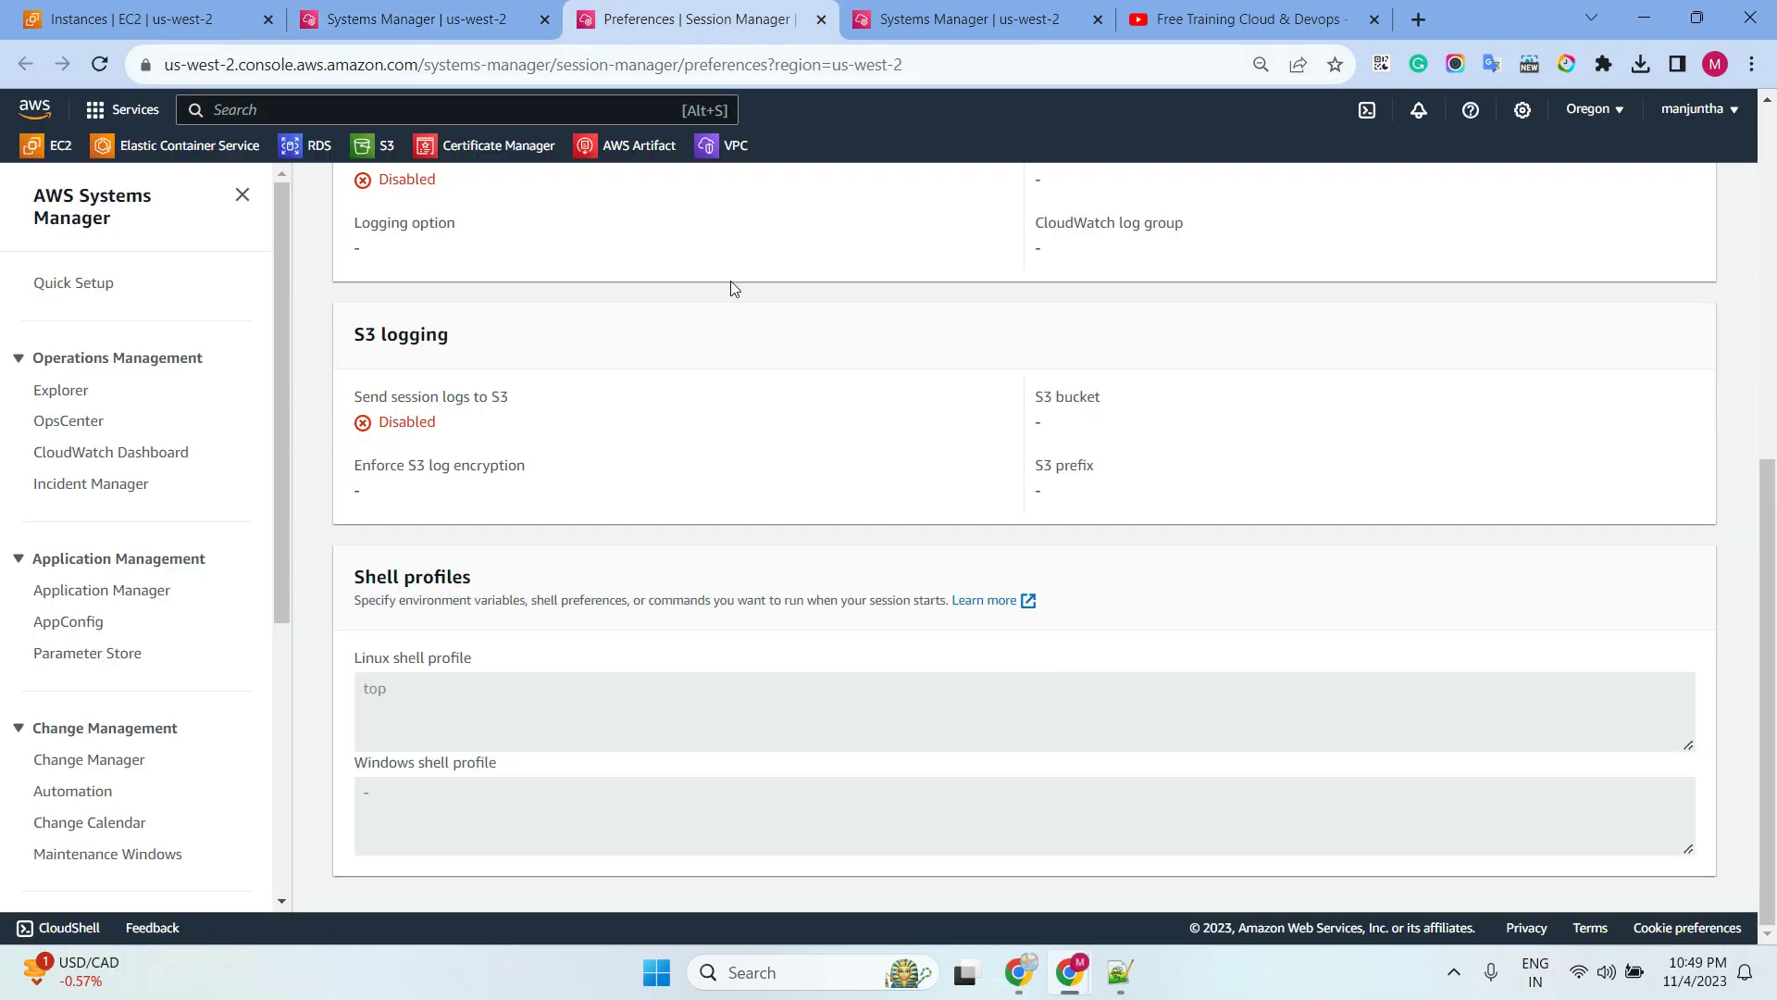
Remove the 'top' command from the Linux shell profile
{"action": "scroll", "coordinate": [1450, 370], "scroll_direction": "up", "scroll_amount": 6}
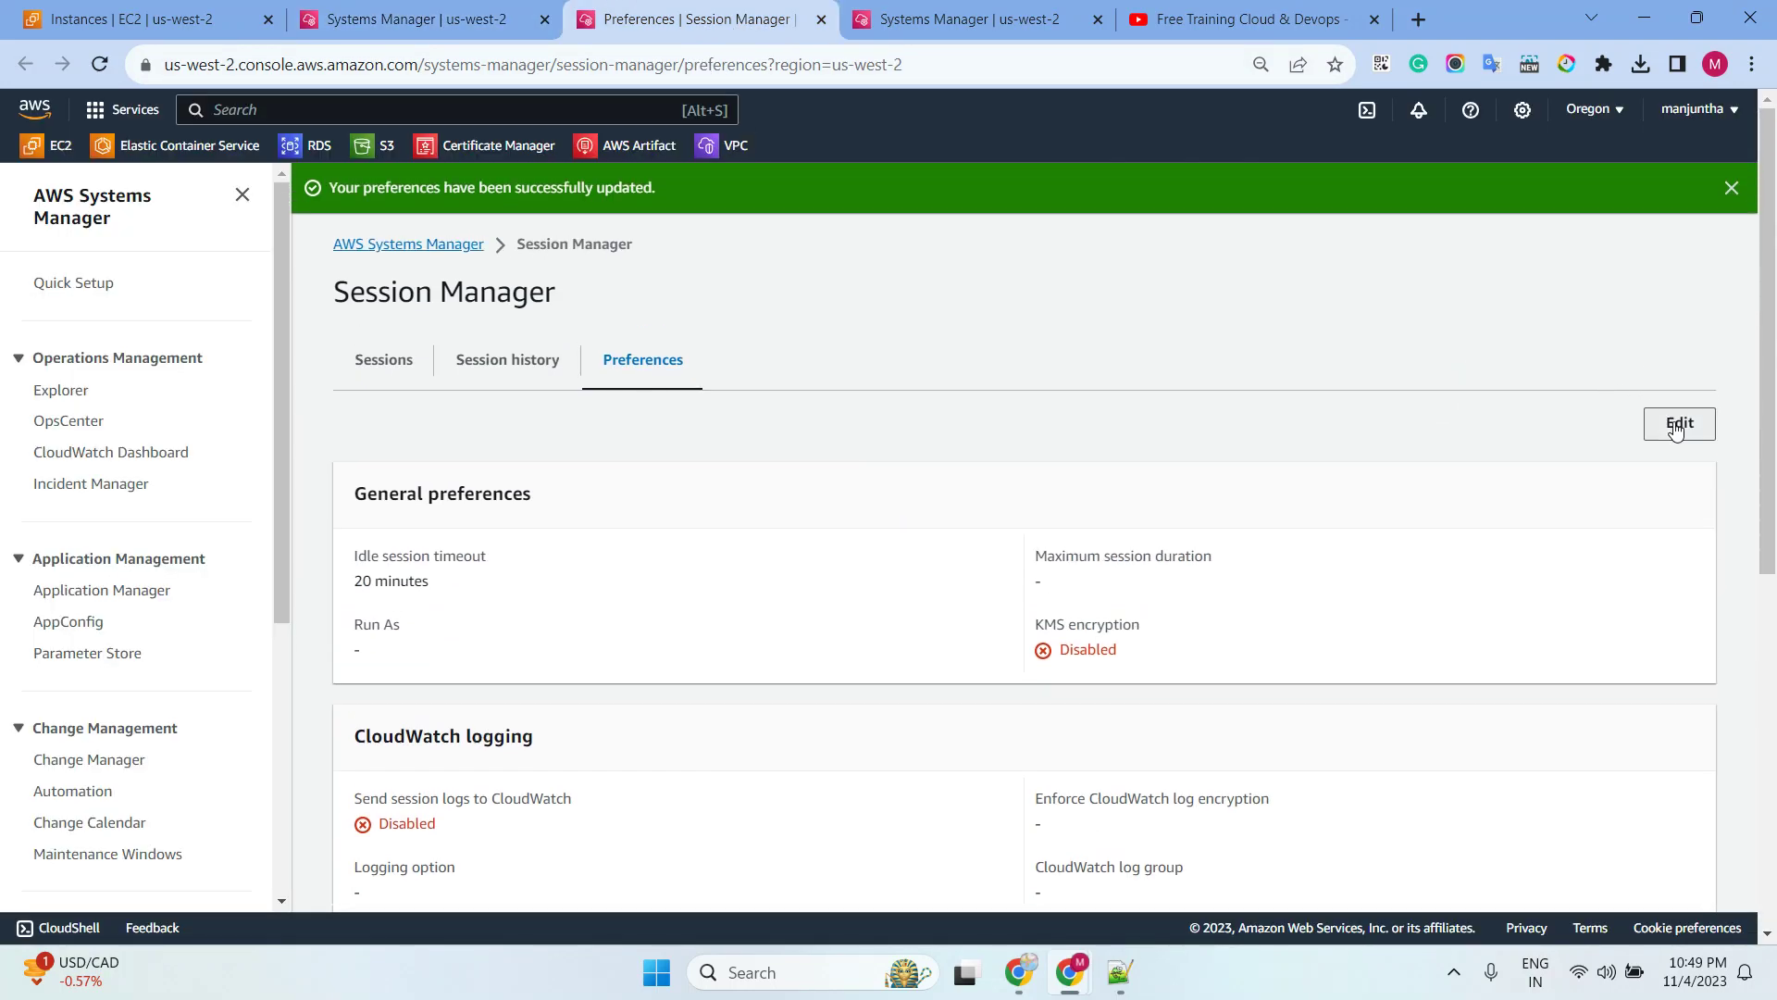
{"action": "left_click", "coordinate": [1564, 396]}
{"action": "scroll", "coordinate": [865, 370], "scroll_direction": "down", "scroll_amount": 4}
{"action": "scroll", "coordinate": [865, 370], "scroll_direction": "down", "scroll_amount": 5}
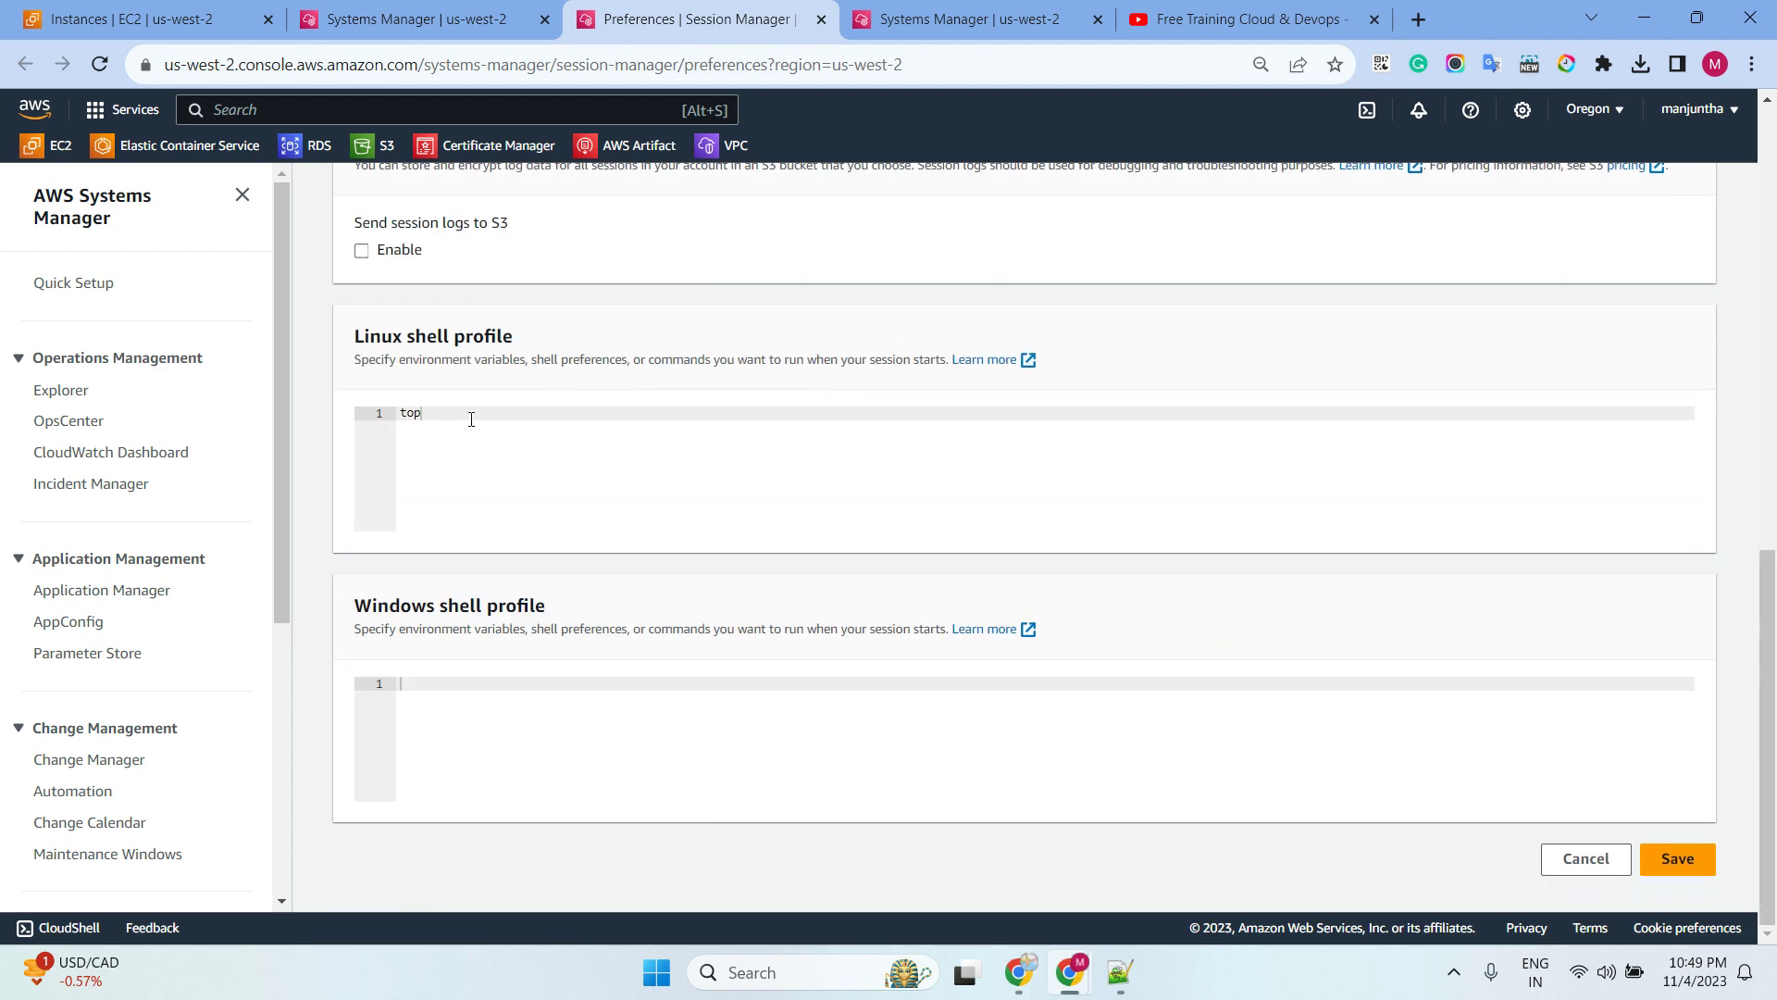
{"action": "left_click_drag", "start_coordinate": [471, 419], "coordinate": [366, 417]}
{"action": "key", "text": "BackSpace"}
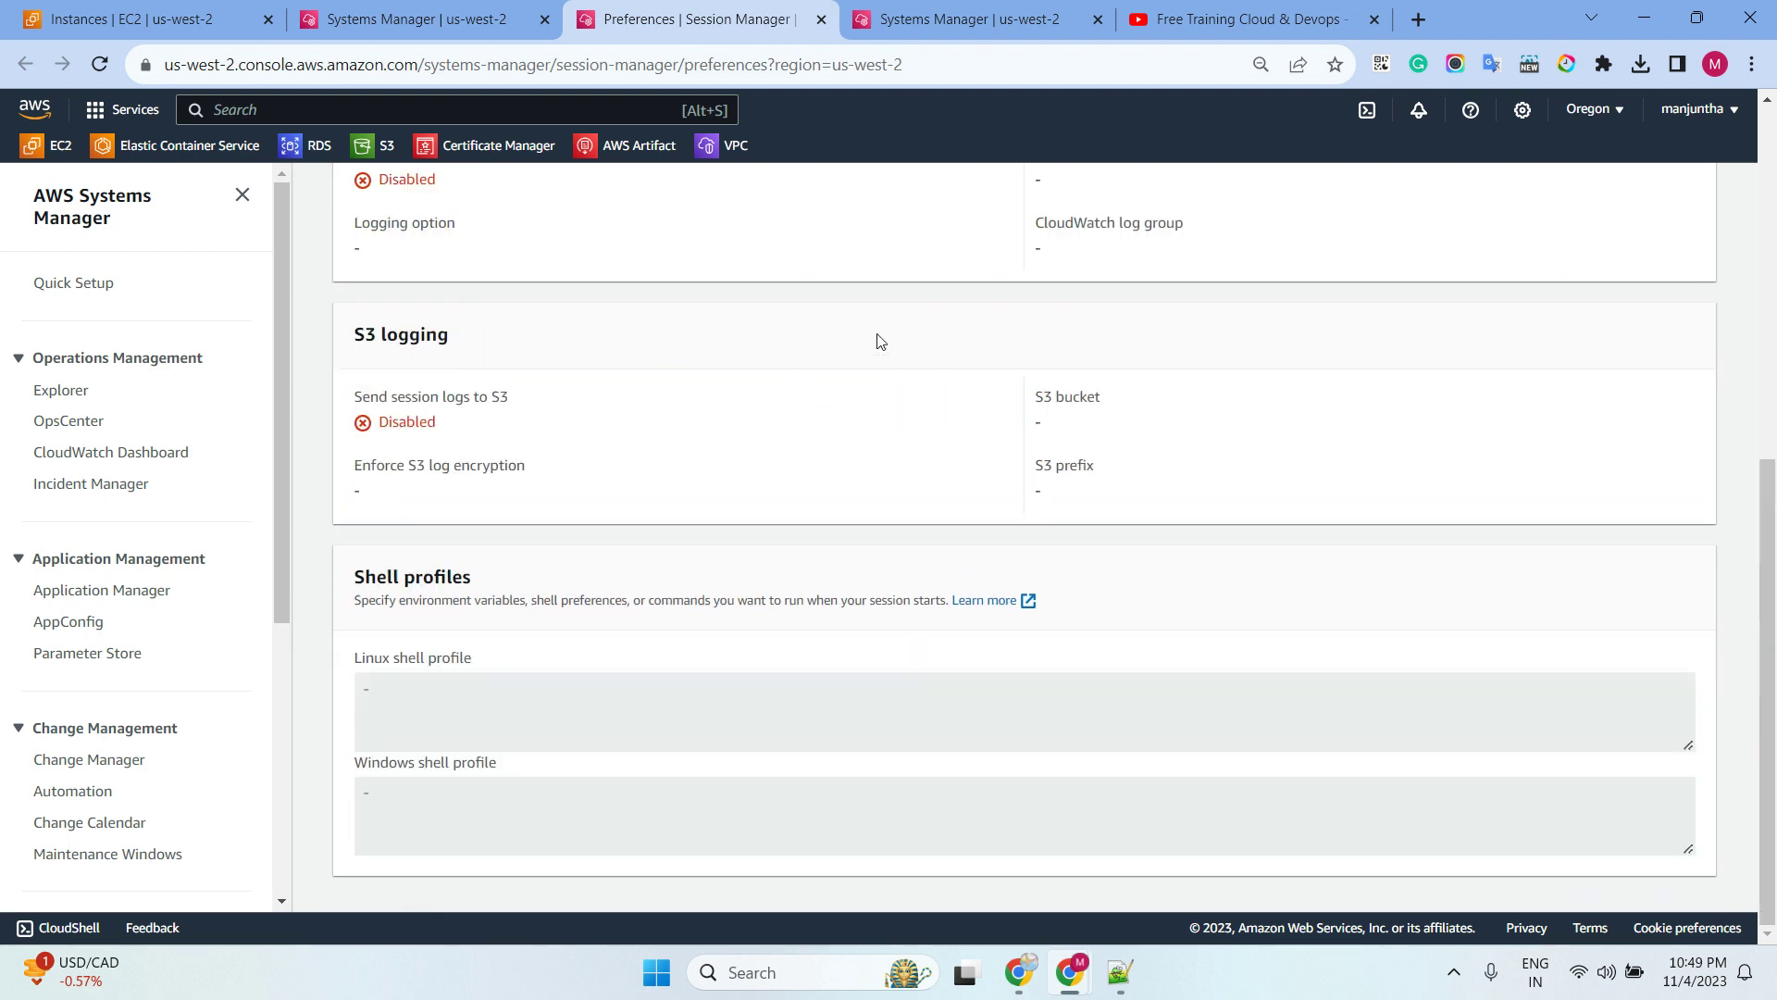
Reload the Ubuntu session, run pwd and whoami to confirm ssm-user, then close it
{"action": "left_click", "coordinate": [421, 18]}
{"action": "left_click", "coordinate": [100, 64]}
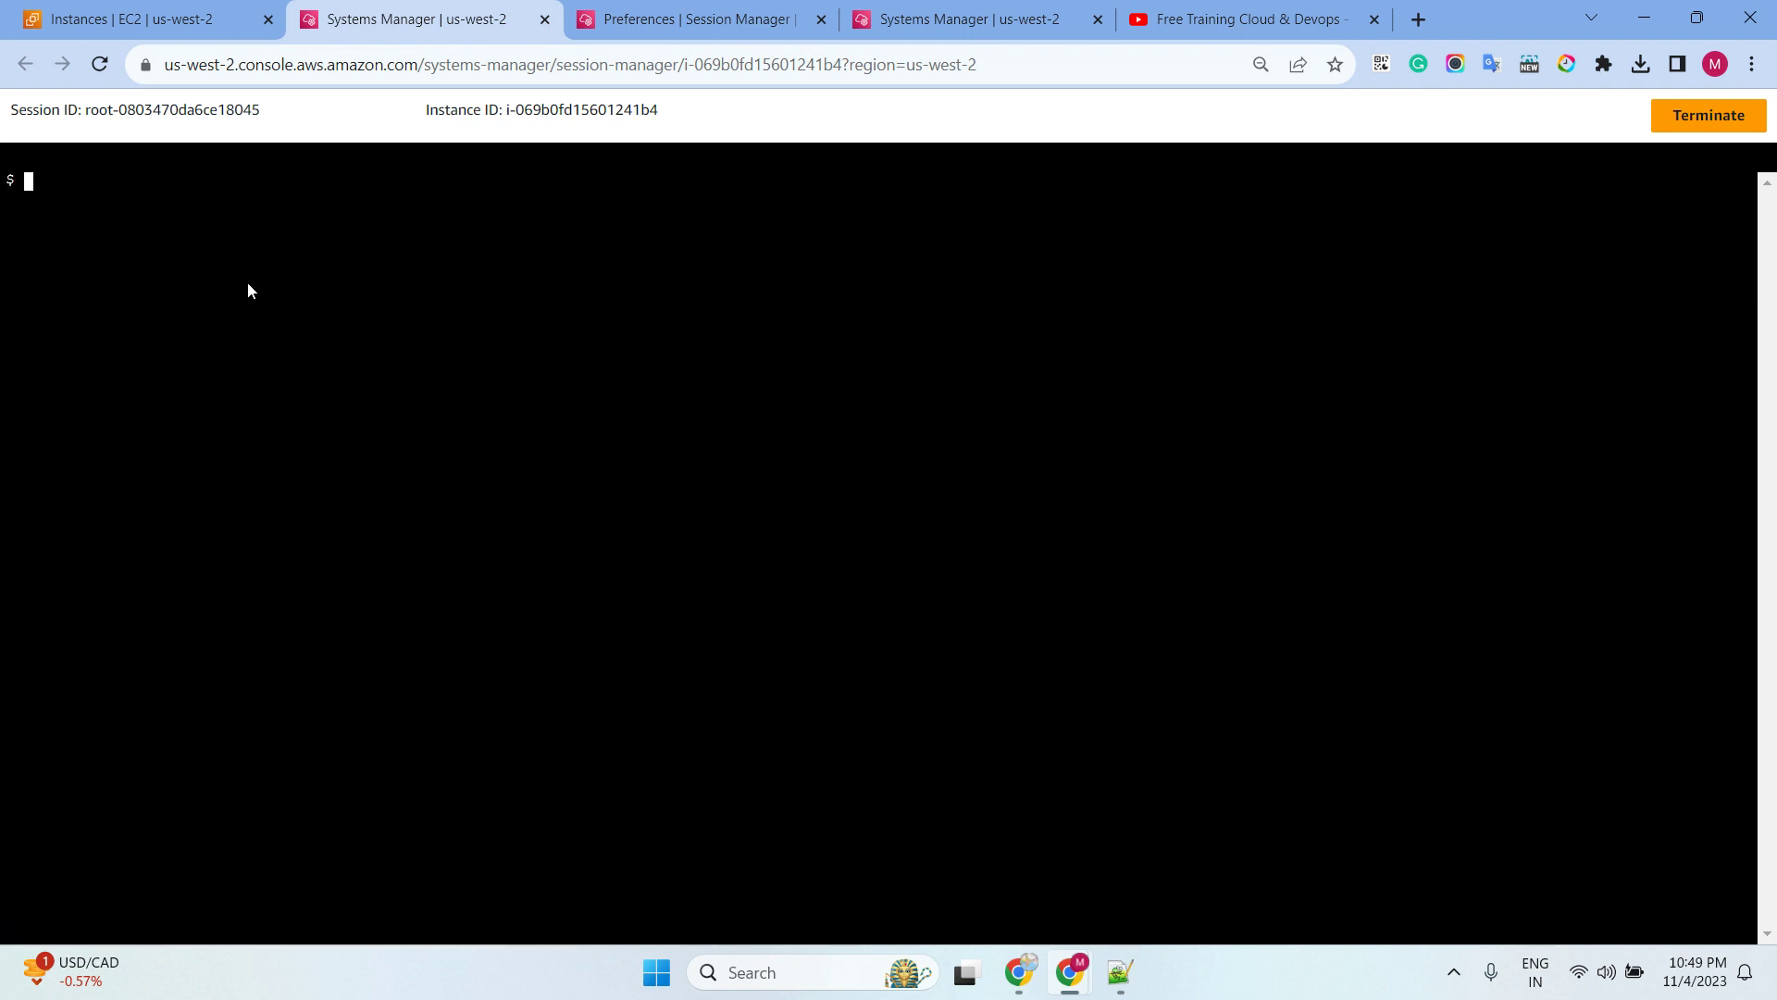
{"action": "type", "text": "pwd"}
{"action": "key", "text": "Return"}
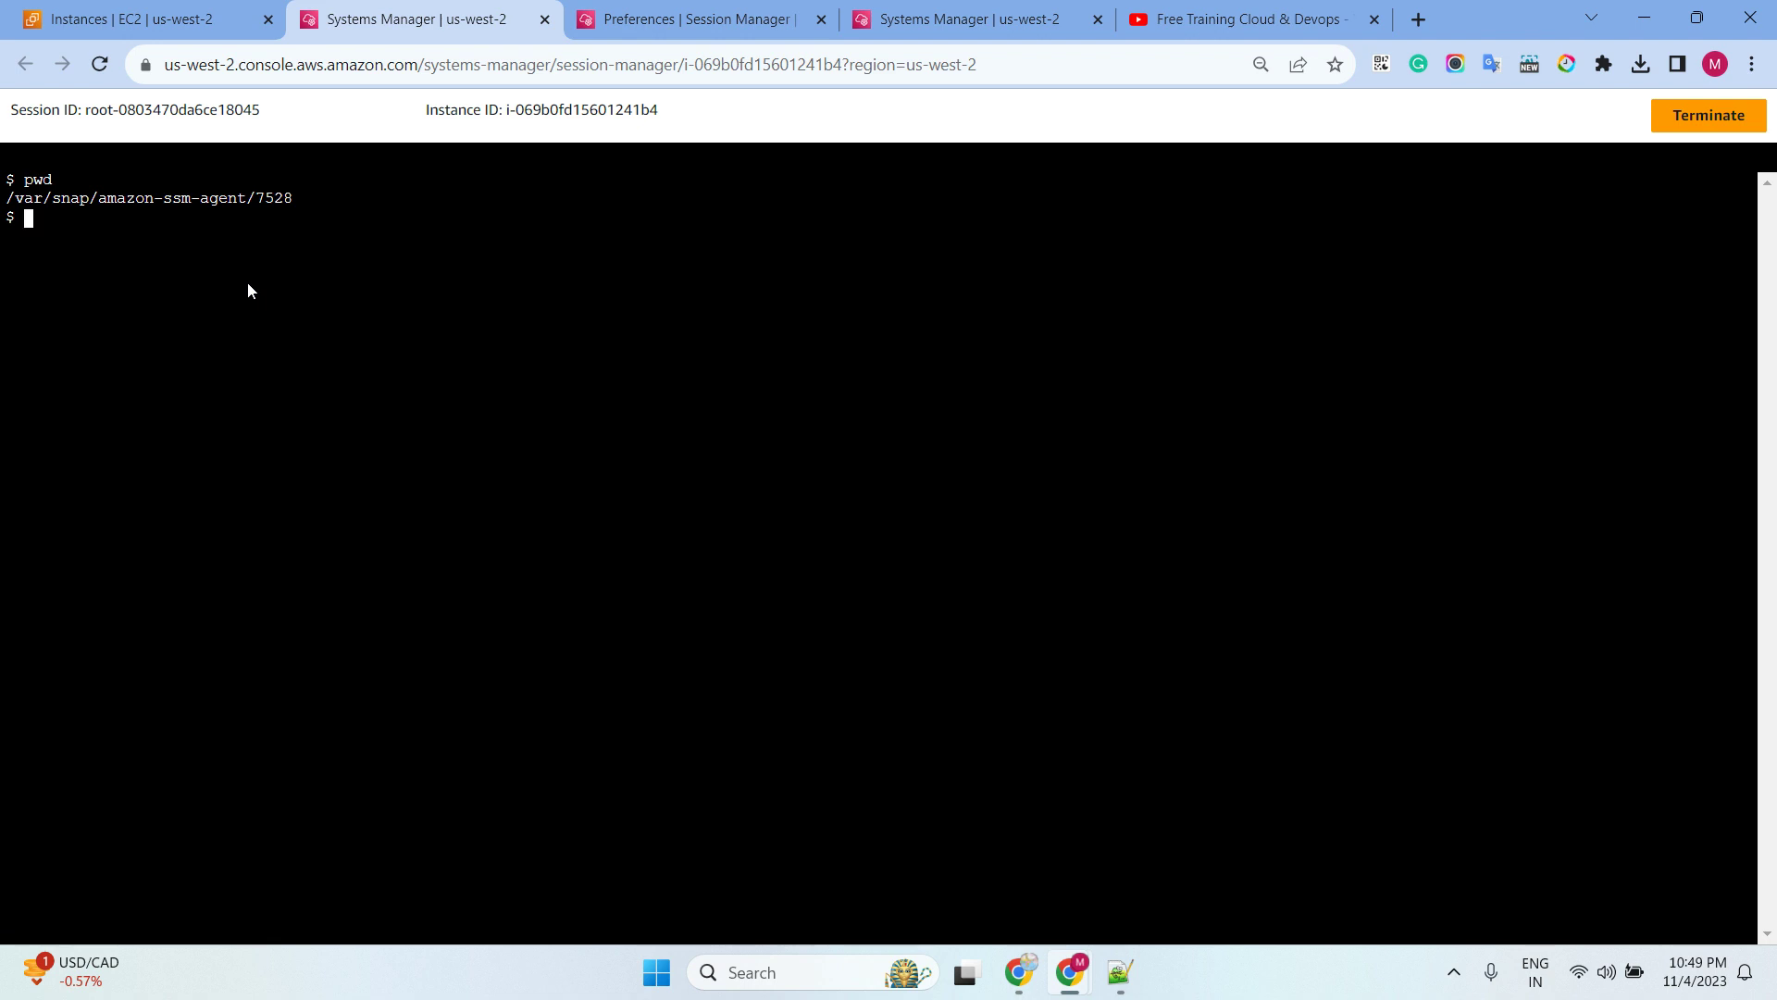
{"action": "type", "text": "whoami"}
{"action": "key", "text": "Return"}
{"action": "left_click_drag", "start_coordinate": [131, 239], "coordinate": [7, 237]}
{"action": "left_click", "coordinate": [344, 247]}
{"action": "left_click", "coordinate": [544, 19]}
Back in the EC2 instances list, select windowsserver2019 and open its connection options
{"action": "left_click", "coordinate": [139, 18]}
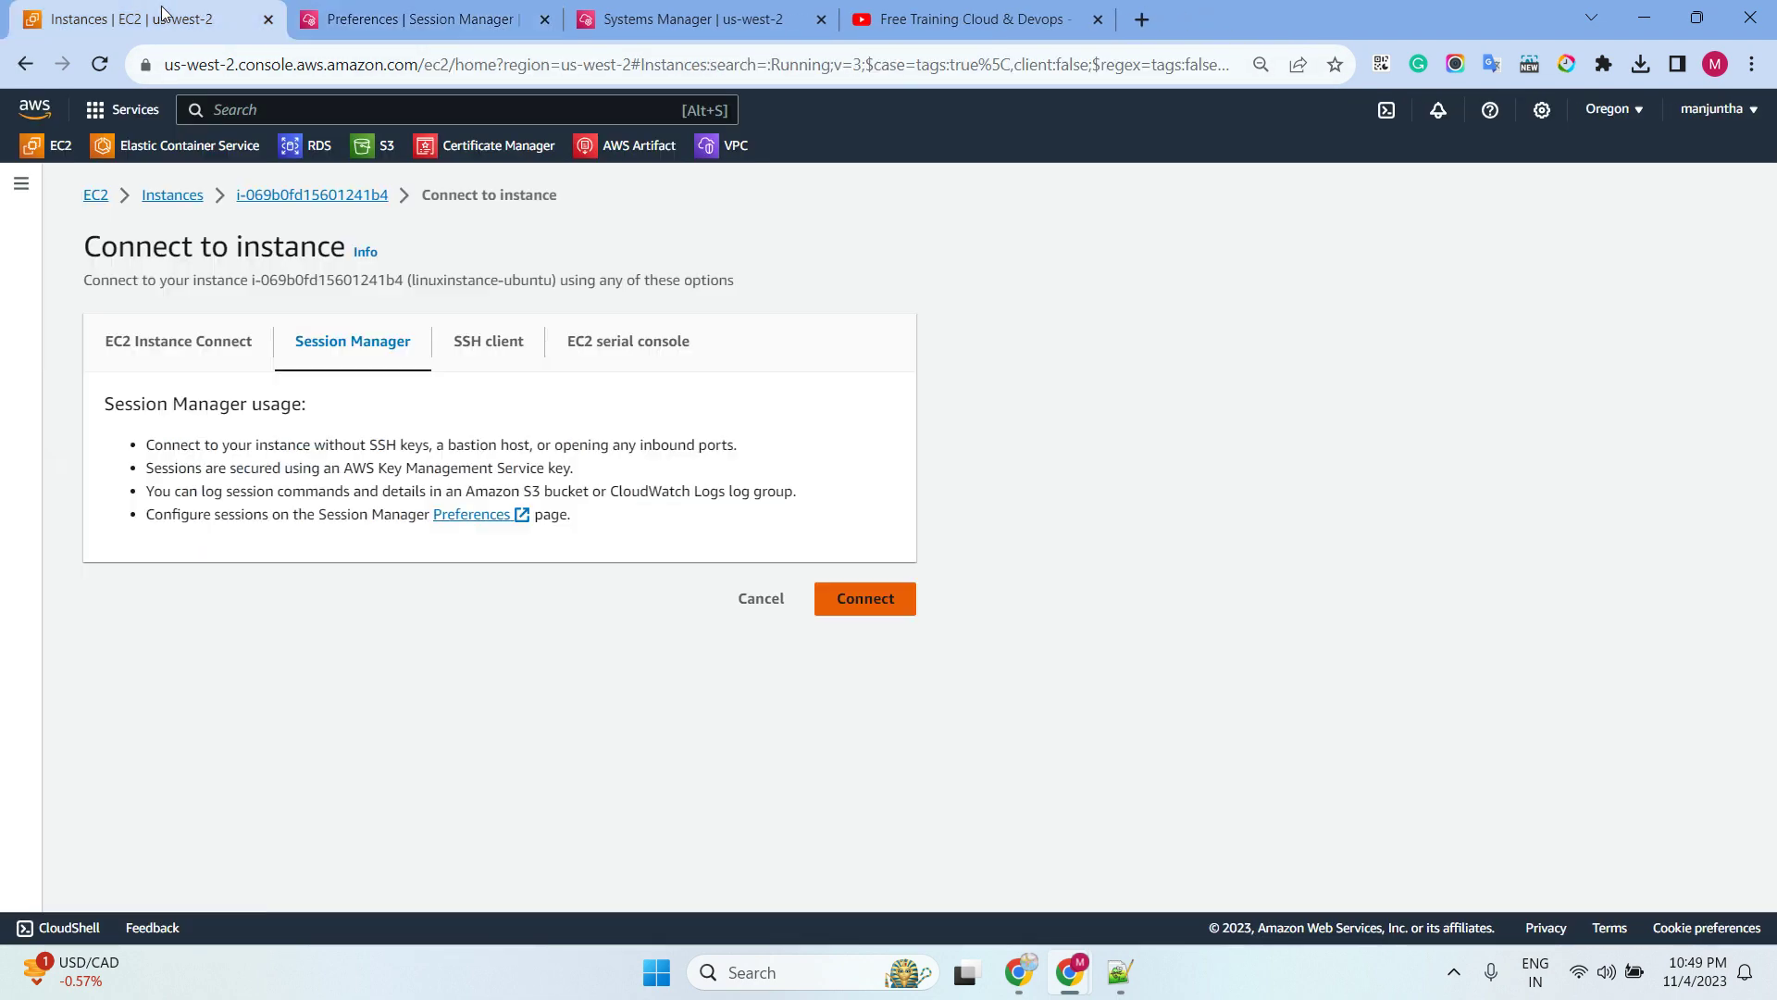
{"action": "left_click", "coordinate": [199, 191]}
{"action": "left_click", "coordinate": [277, 379]}
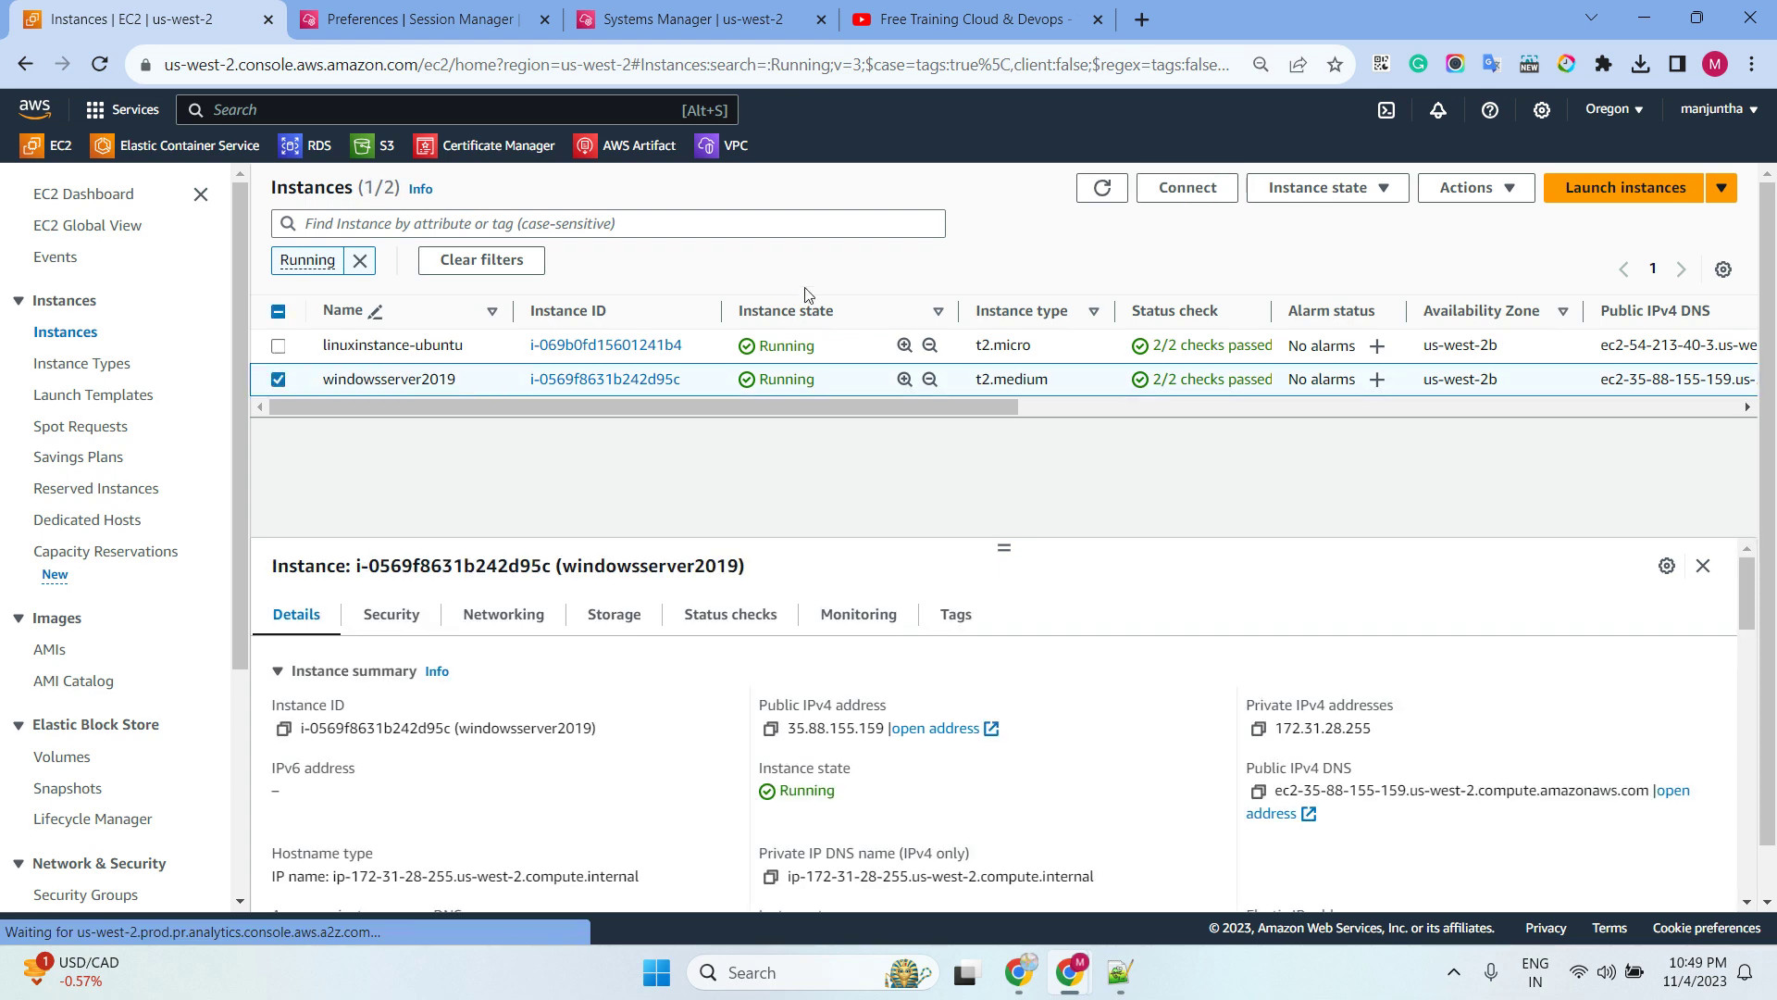
{"action": "left_click", "coordinate": [1188, 187]}
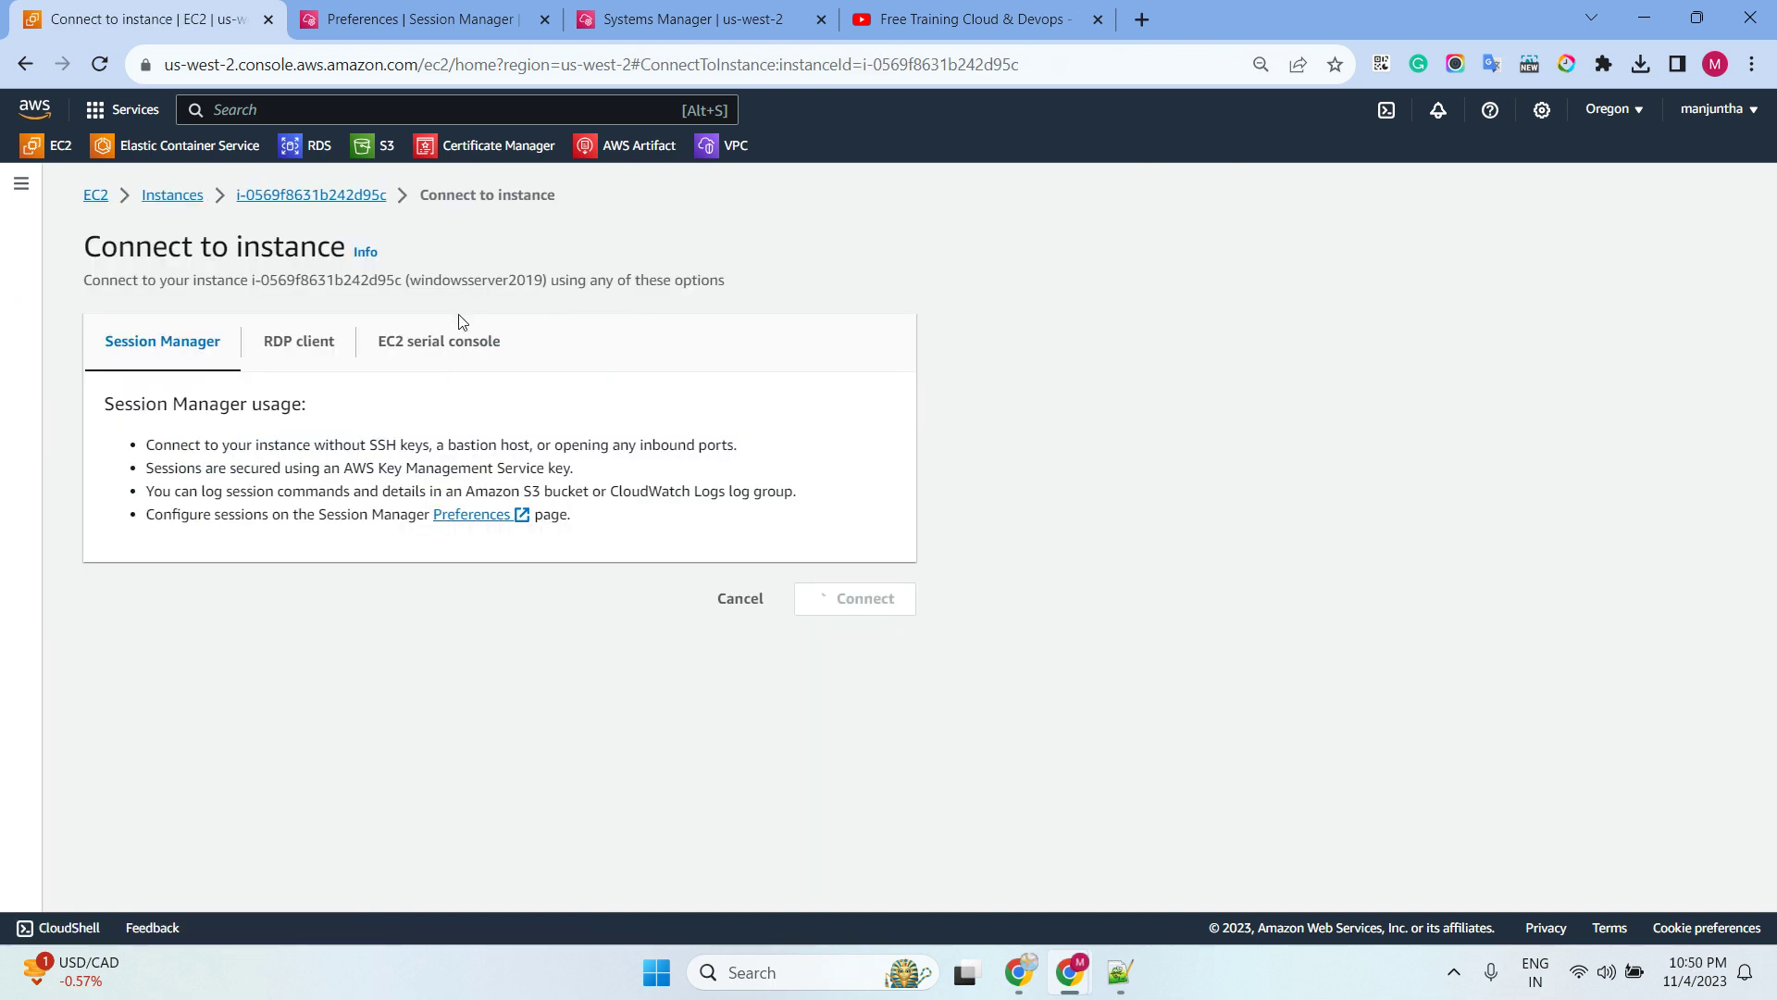
Start a Session Manager session on windowsserver2019 and run dir to list C:\Windows\system32
{"action": "left_click", "coordinate": [860, 600]}
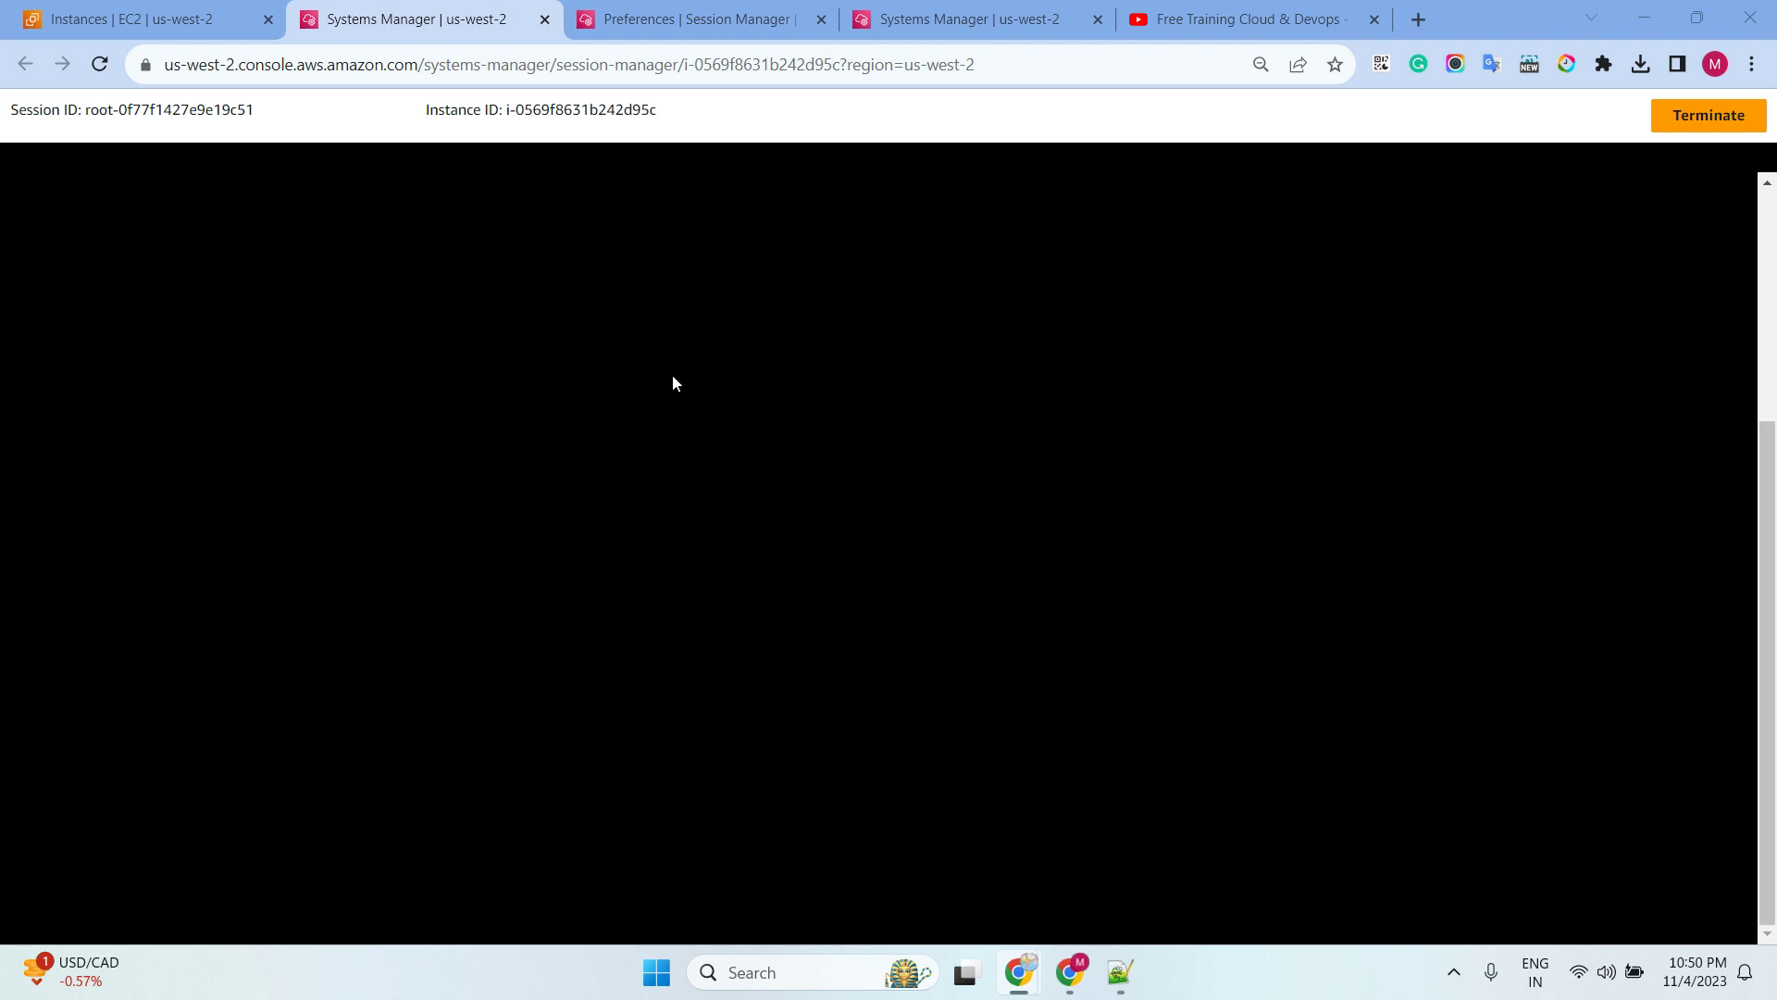
{"action": "left_click", "coordinate": [578, 360]}
{"action": "key", "text": "Return"}
{"action": "key", "text": "Return"}
{"action": "key", "text": "Return"}
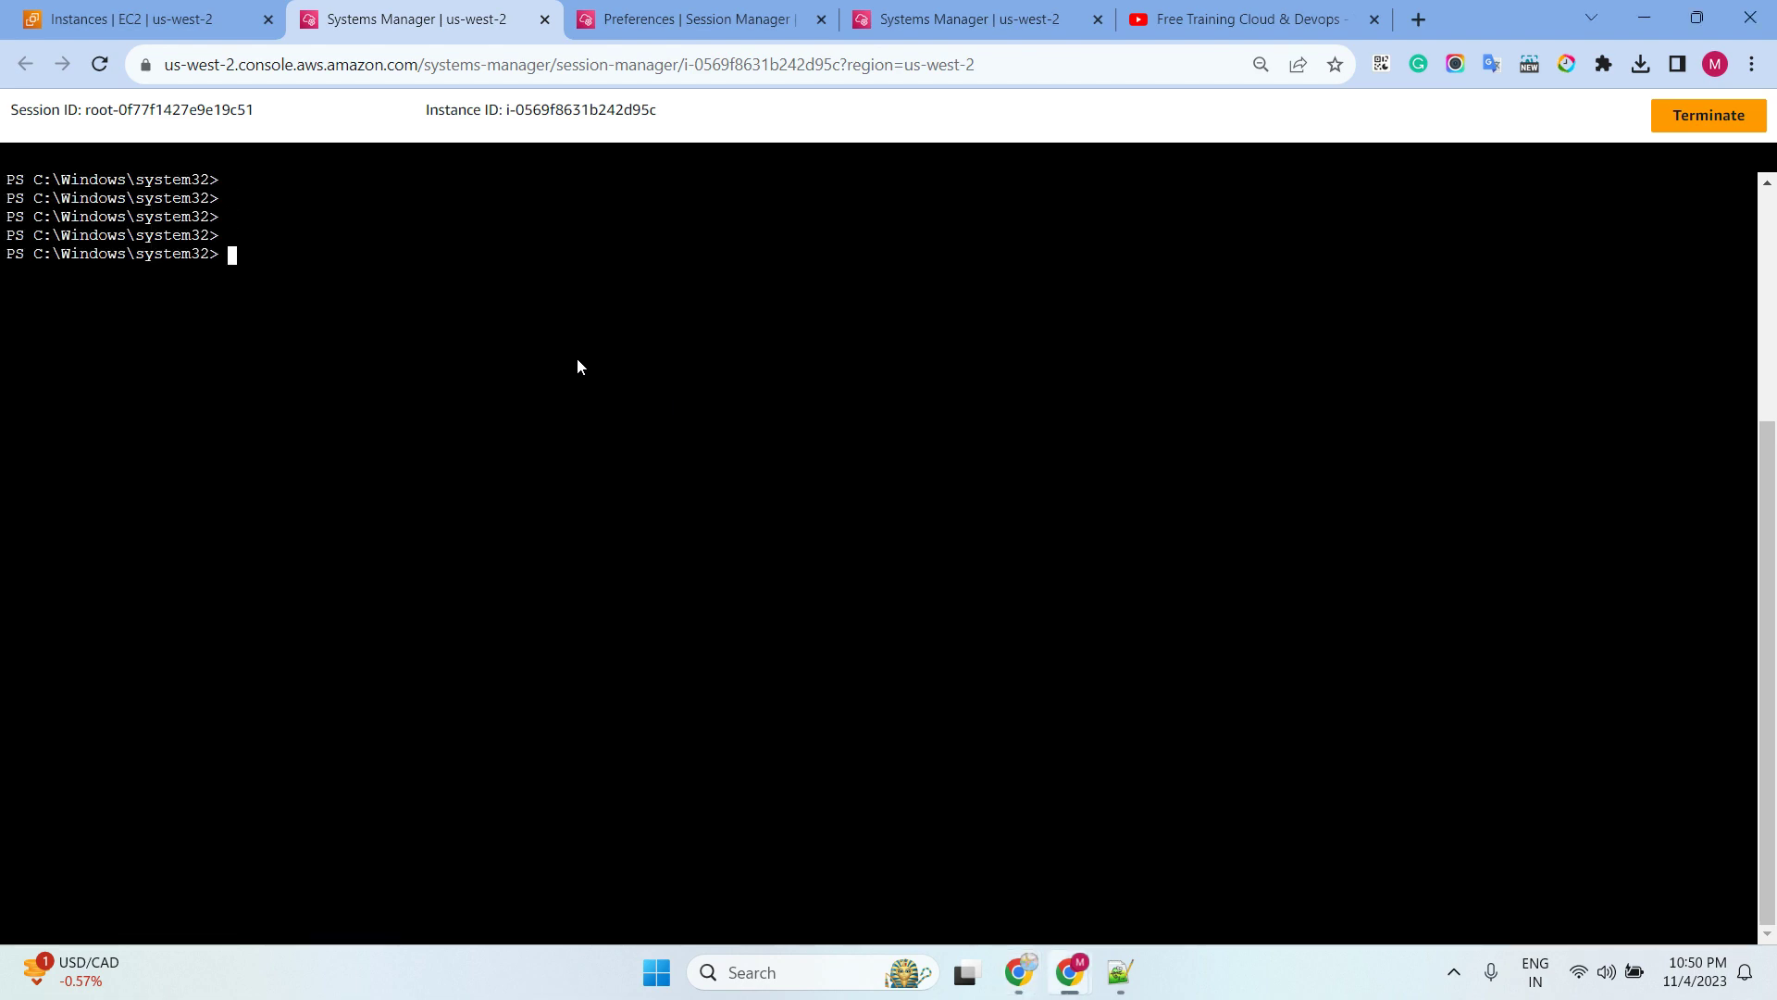
{"action": "type", "text": "dir"}
{"action": "key", "text": "Return"}
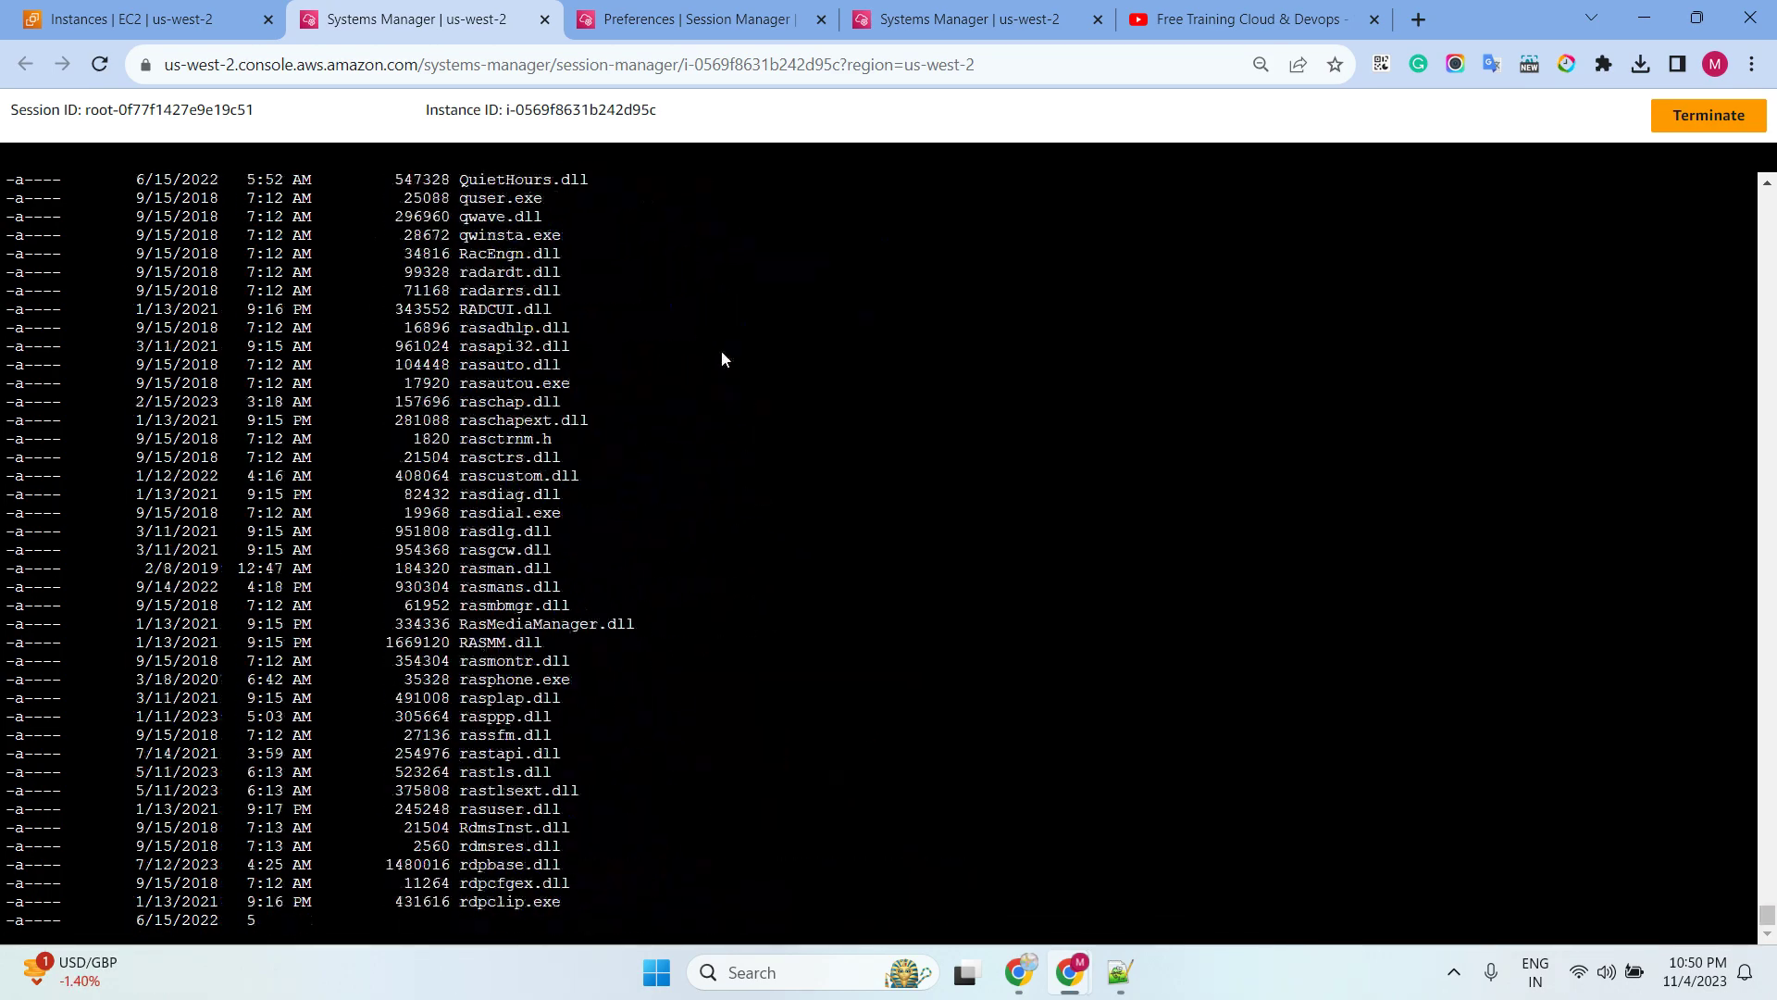
Paste the six-line PowerShell timestamp, welcome and logging script into the Windows shell profile
{"action": "left_click", "coordinate": [695, 18]}
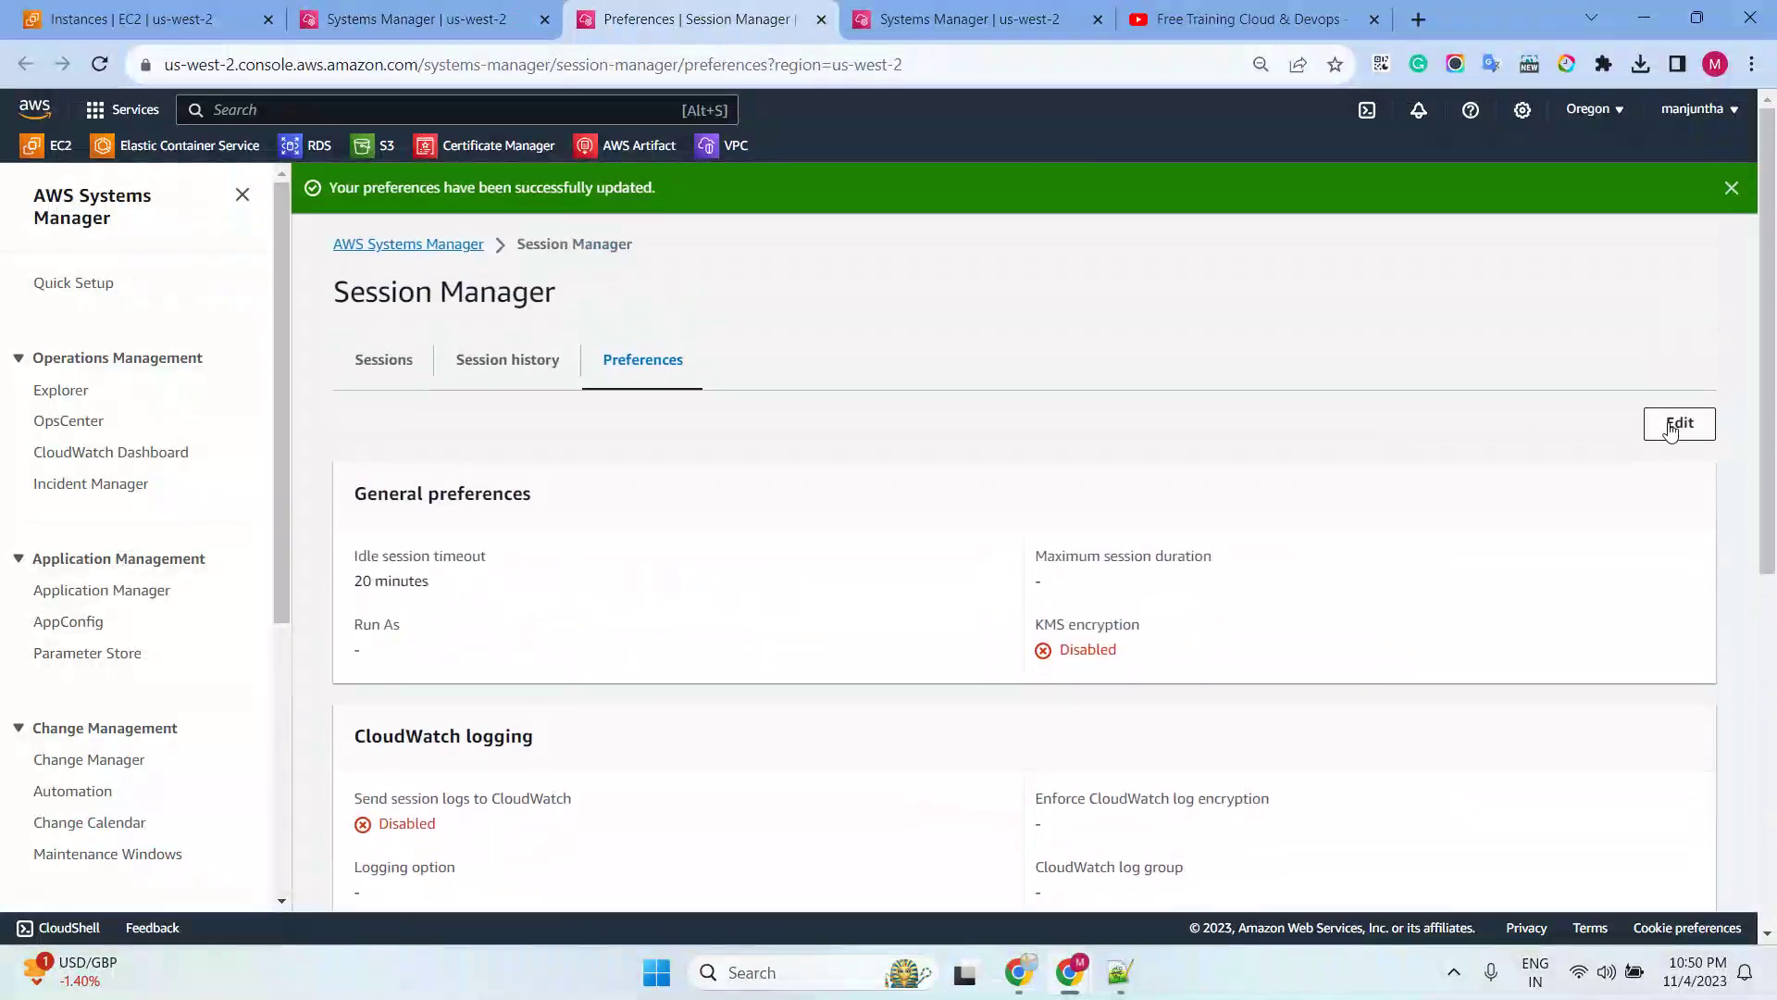
{"action": "left_click", "coordinate": [1680, 425]}
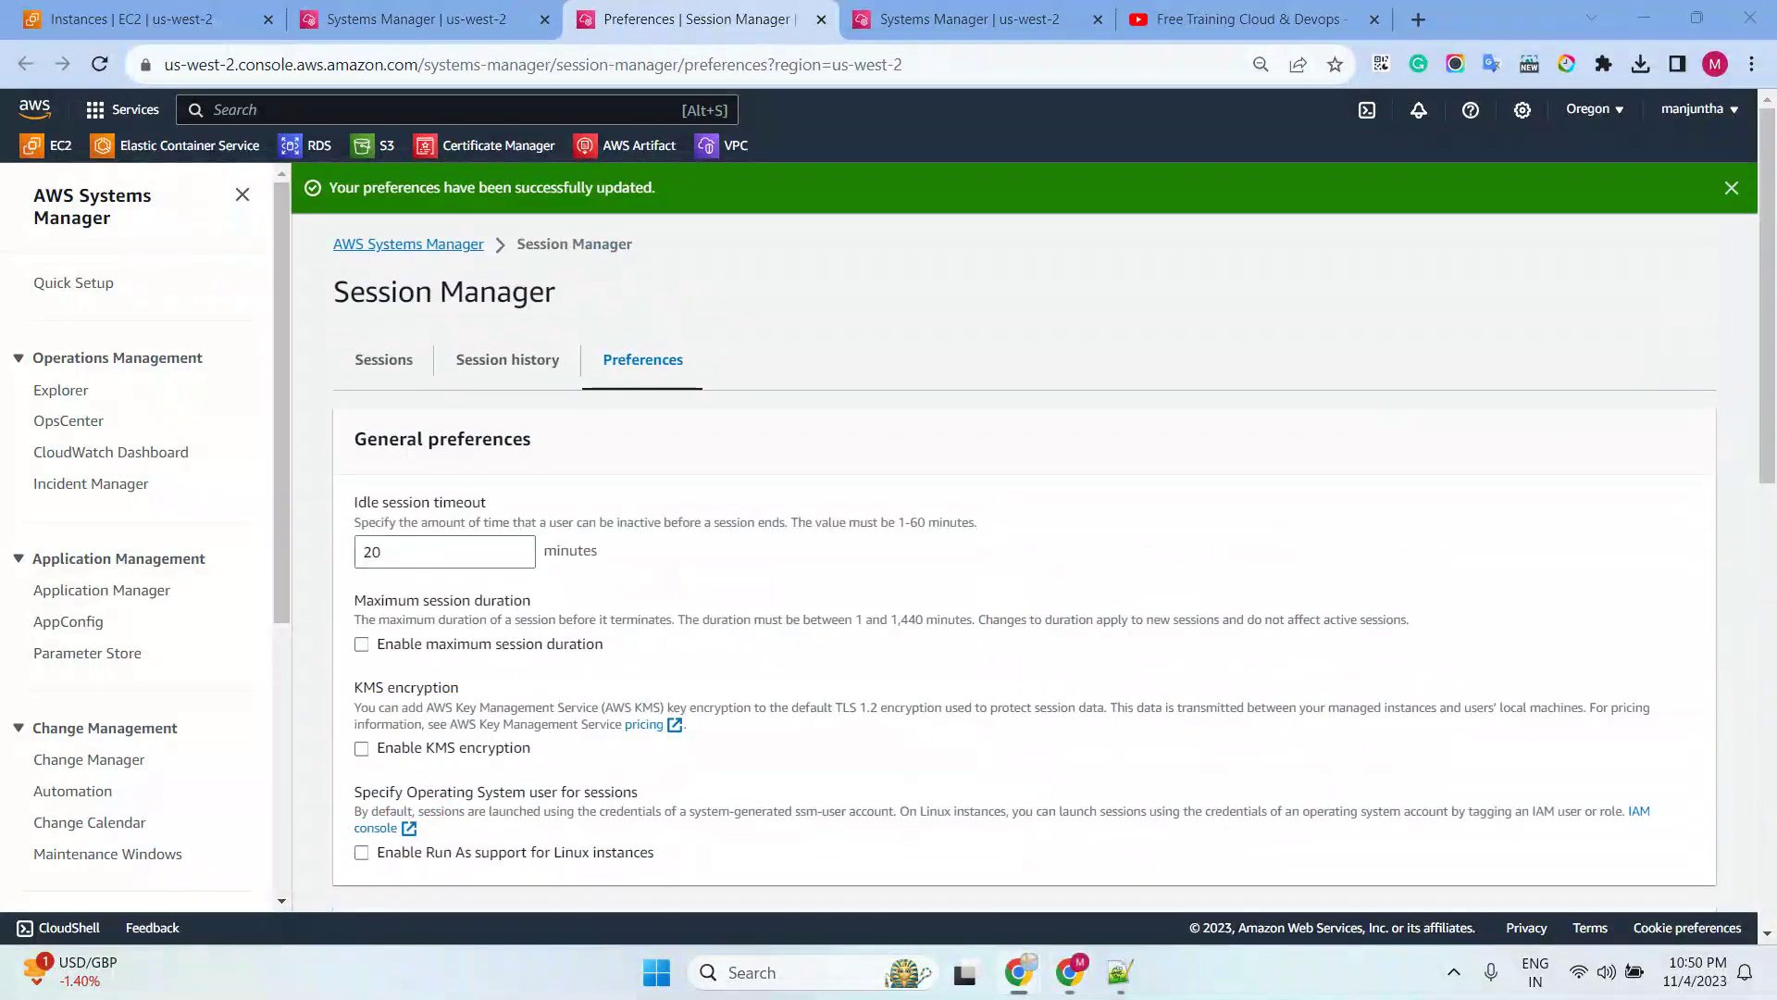
{"action": "scroll", "coordinate": [963, 488], "scroll_direction": "down", "scroll_amount": 7}
{"action": "scroll", "coordinate": [960, 487], "scroll_direction": "down", "scroll_amount": 3}
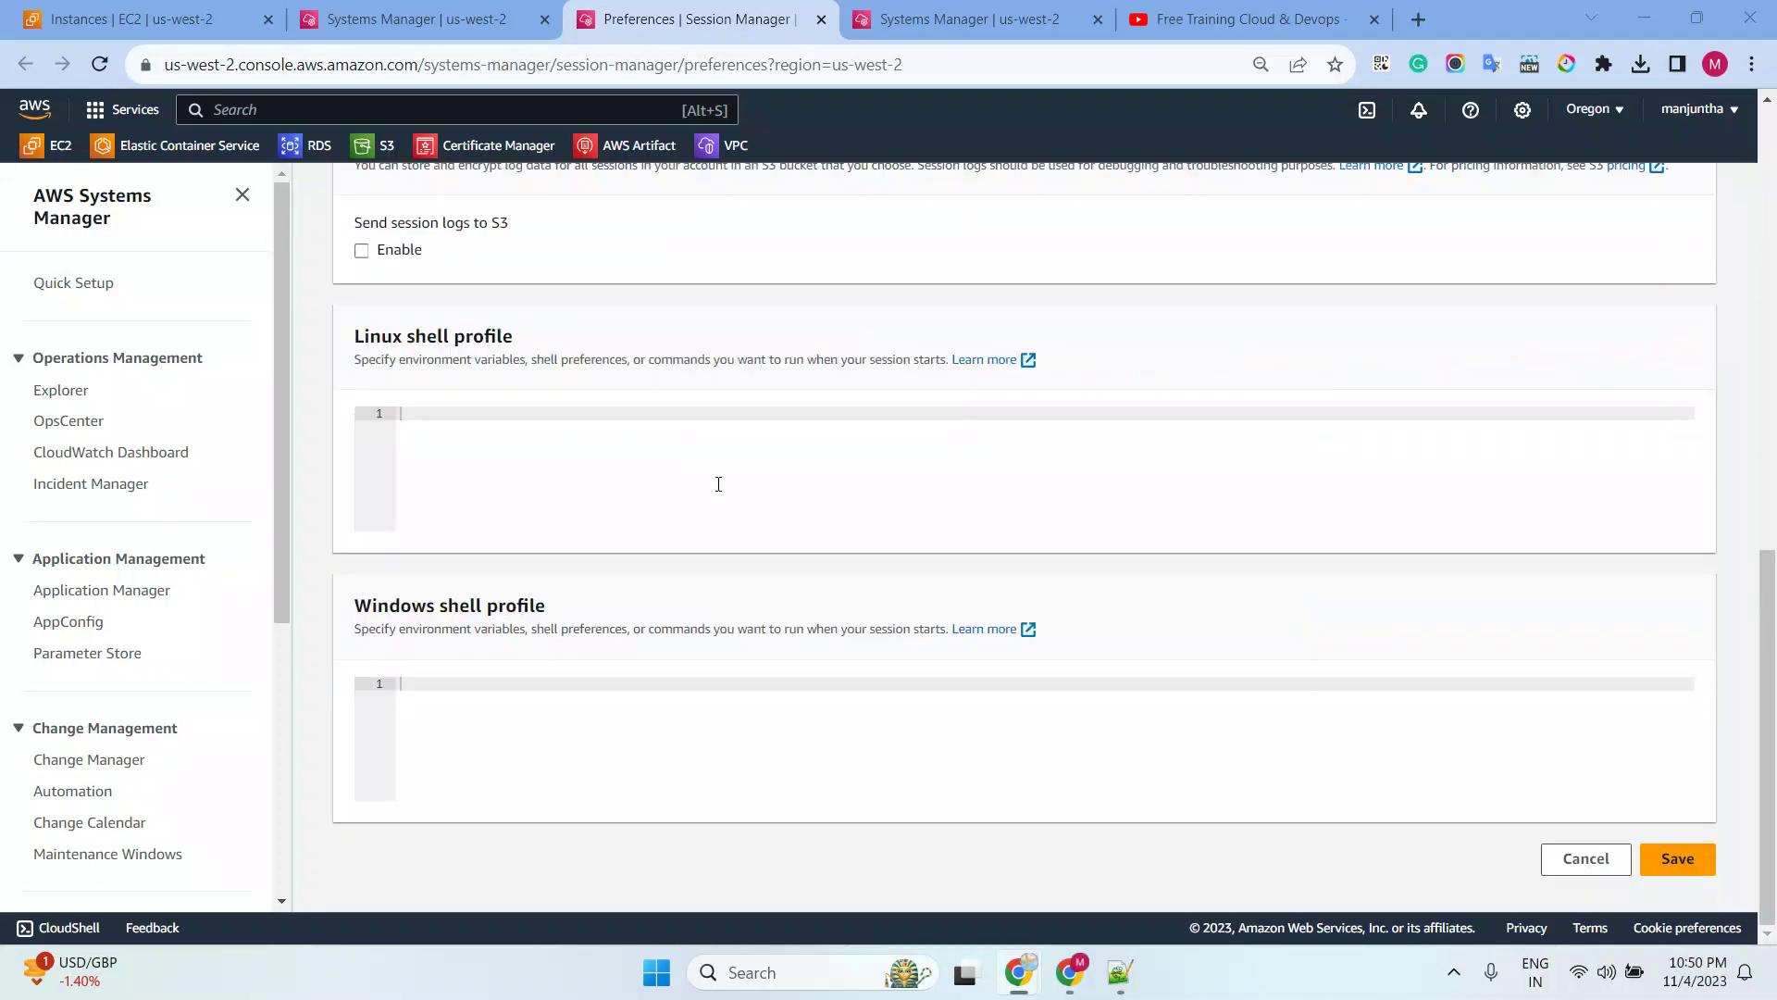
{"action": "key", "text": "ctrl+v"}
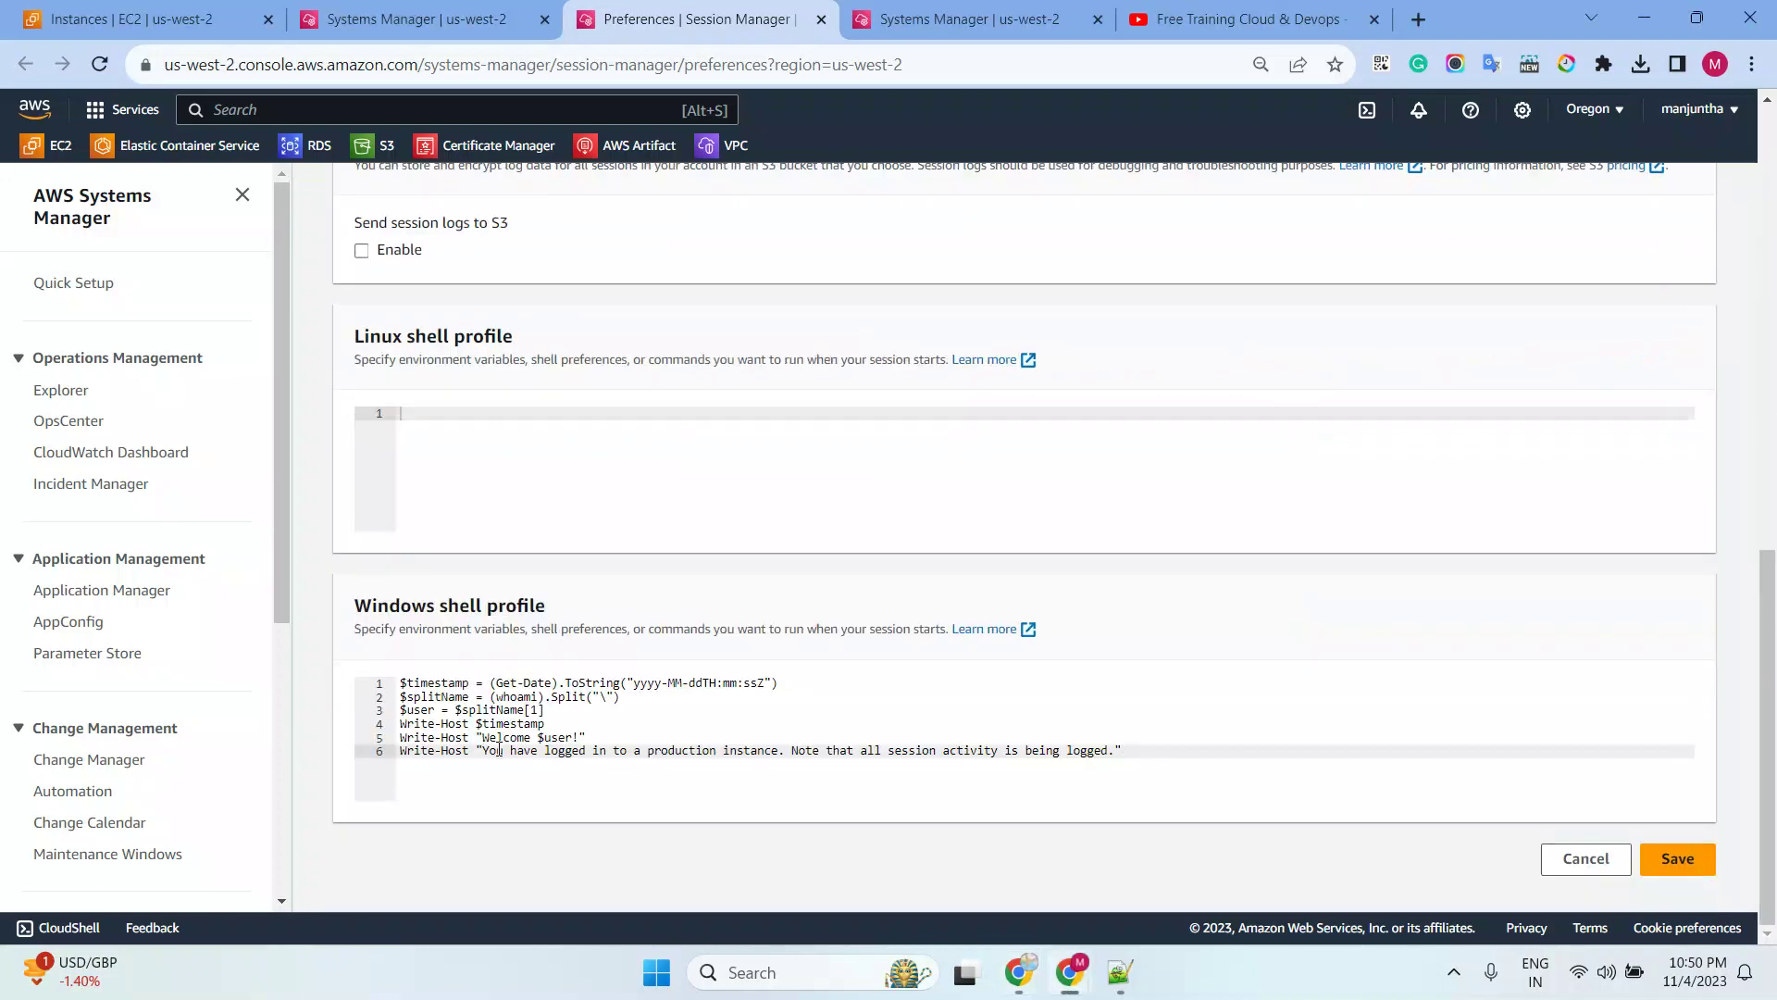
{"action": "left_click", "coordinate": [705, 687]}
{"action": "left_click_drag", "start_coordinate": [546, 723], "coordinate": [421, 723]}
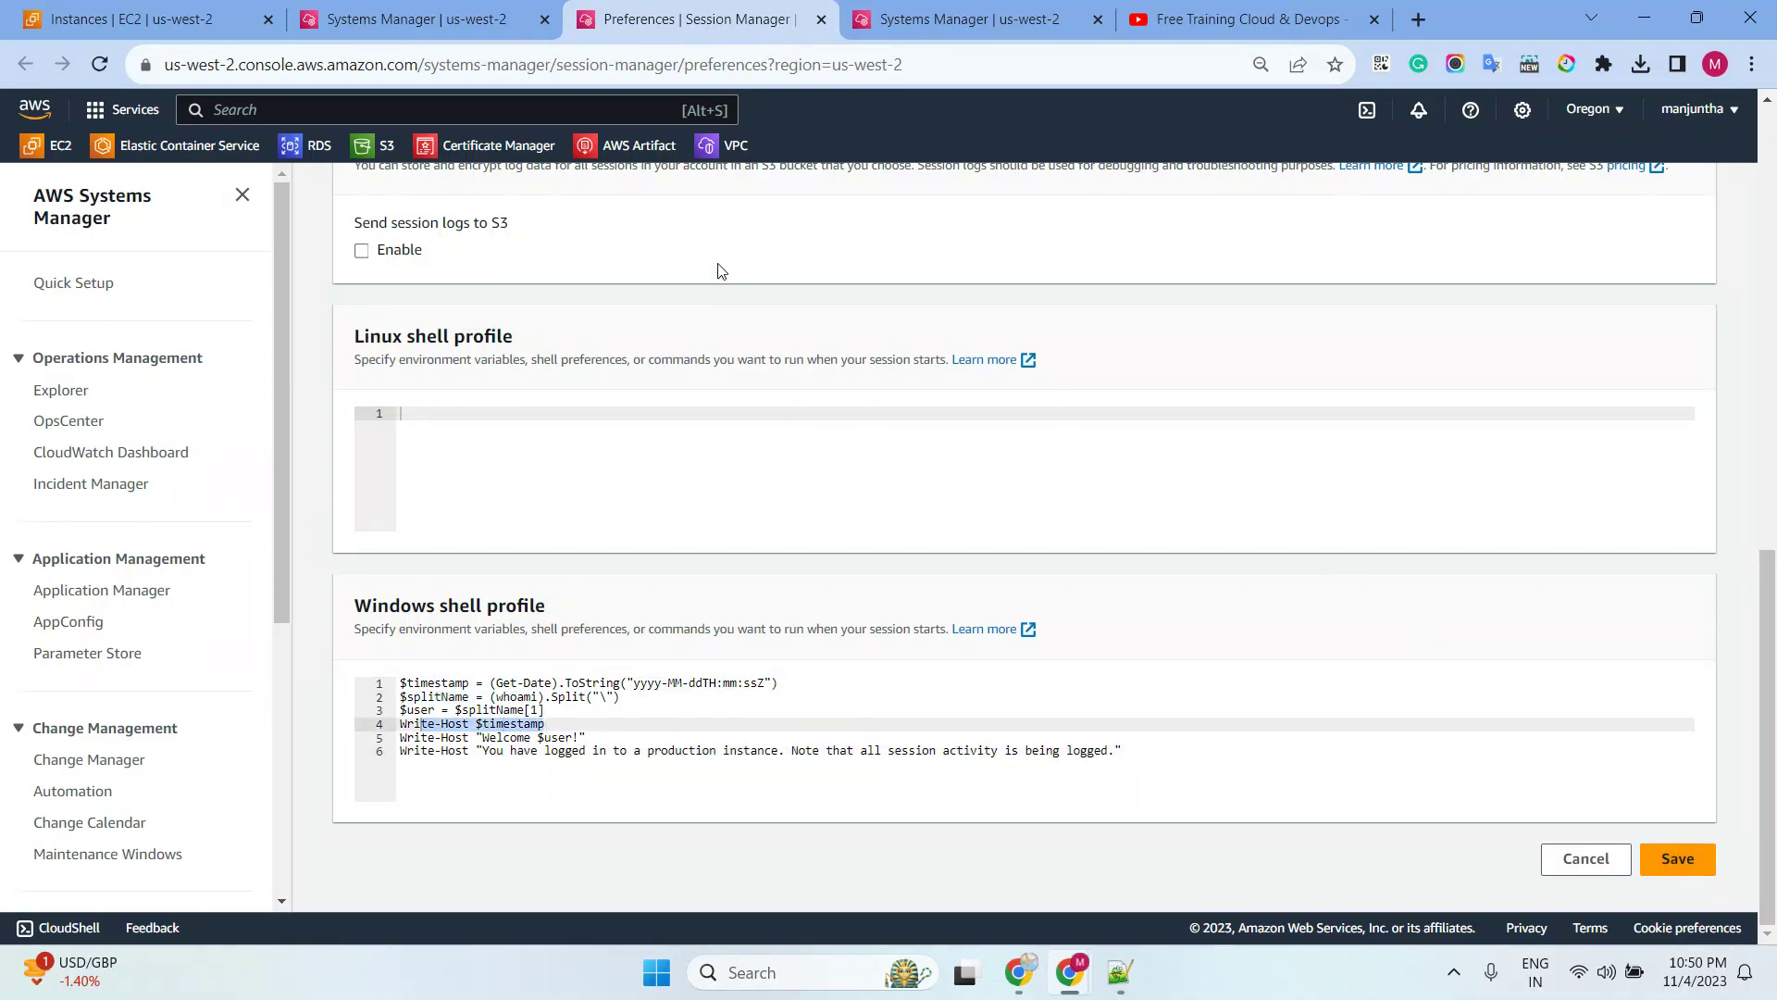
{"action": "left_click", "coordinate": [480, 32]}
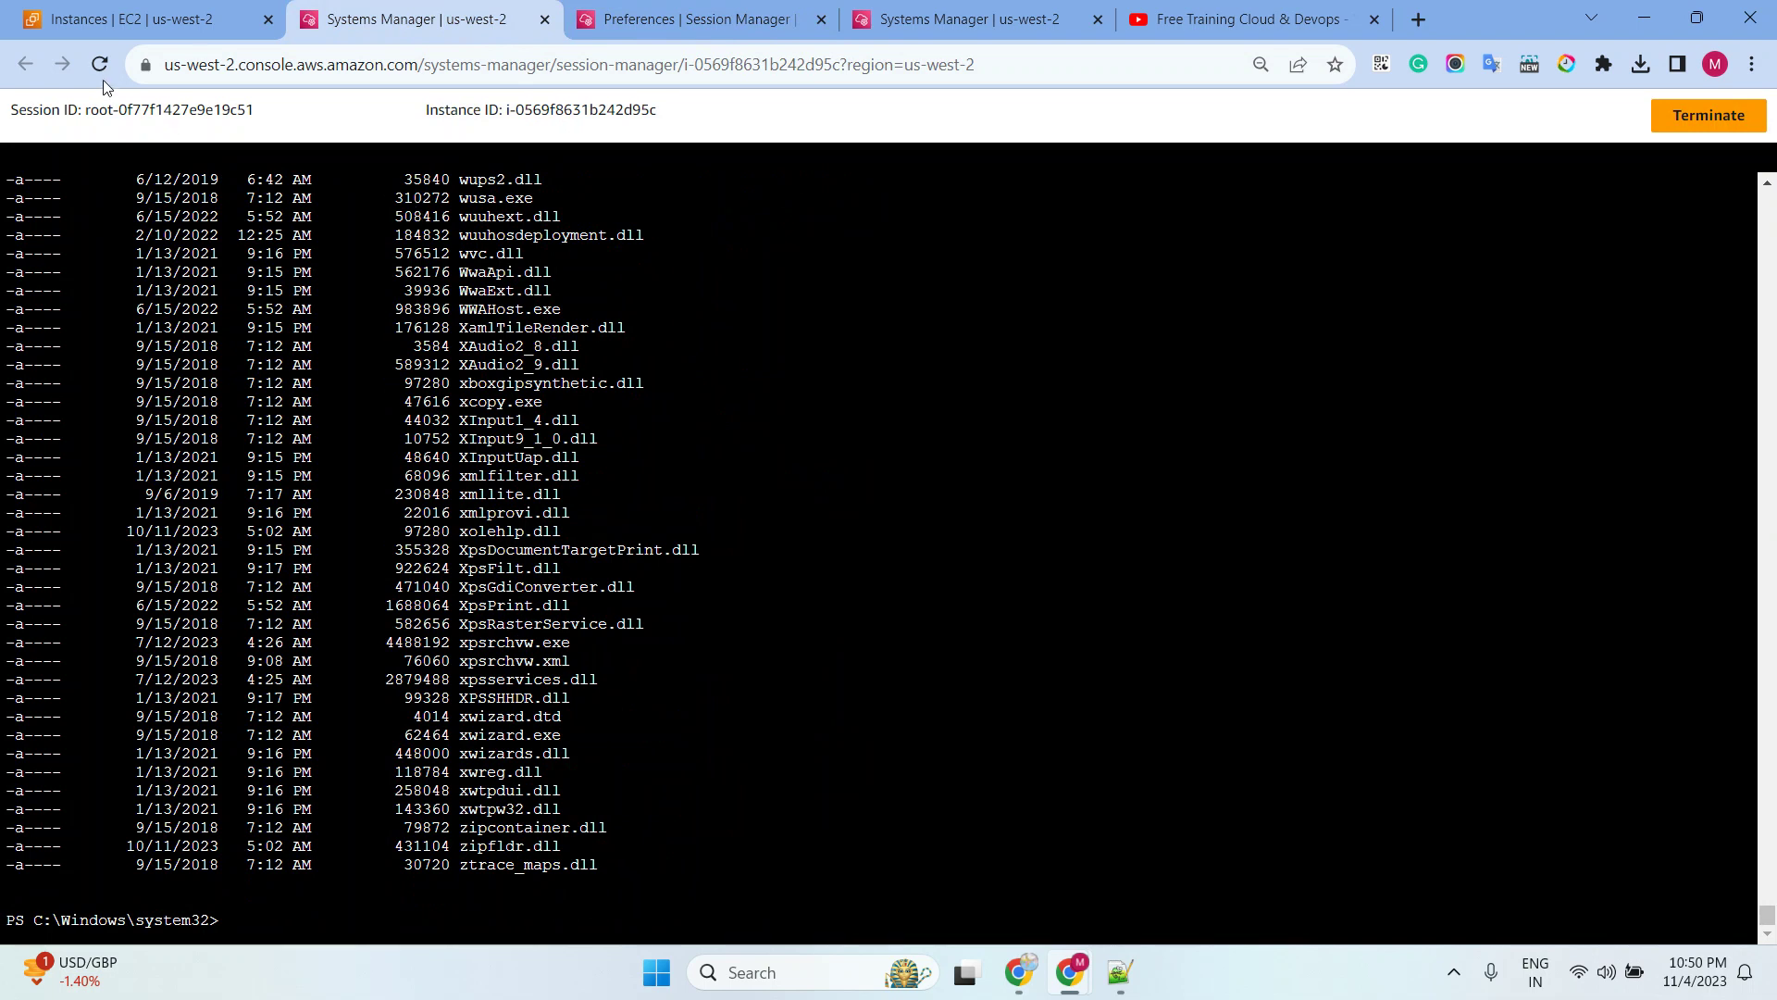
Reload the windowsserver2019 session and review its timestamp, 'Welcome ssm-user!' and logging notice output
{"action": "left_click", "coordinate": [103, 64]}
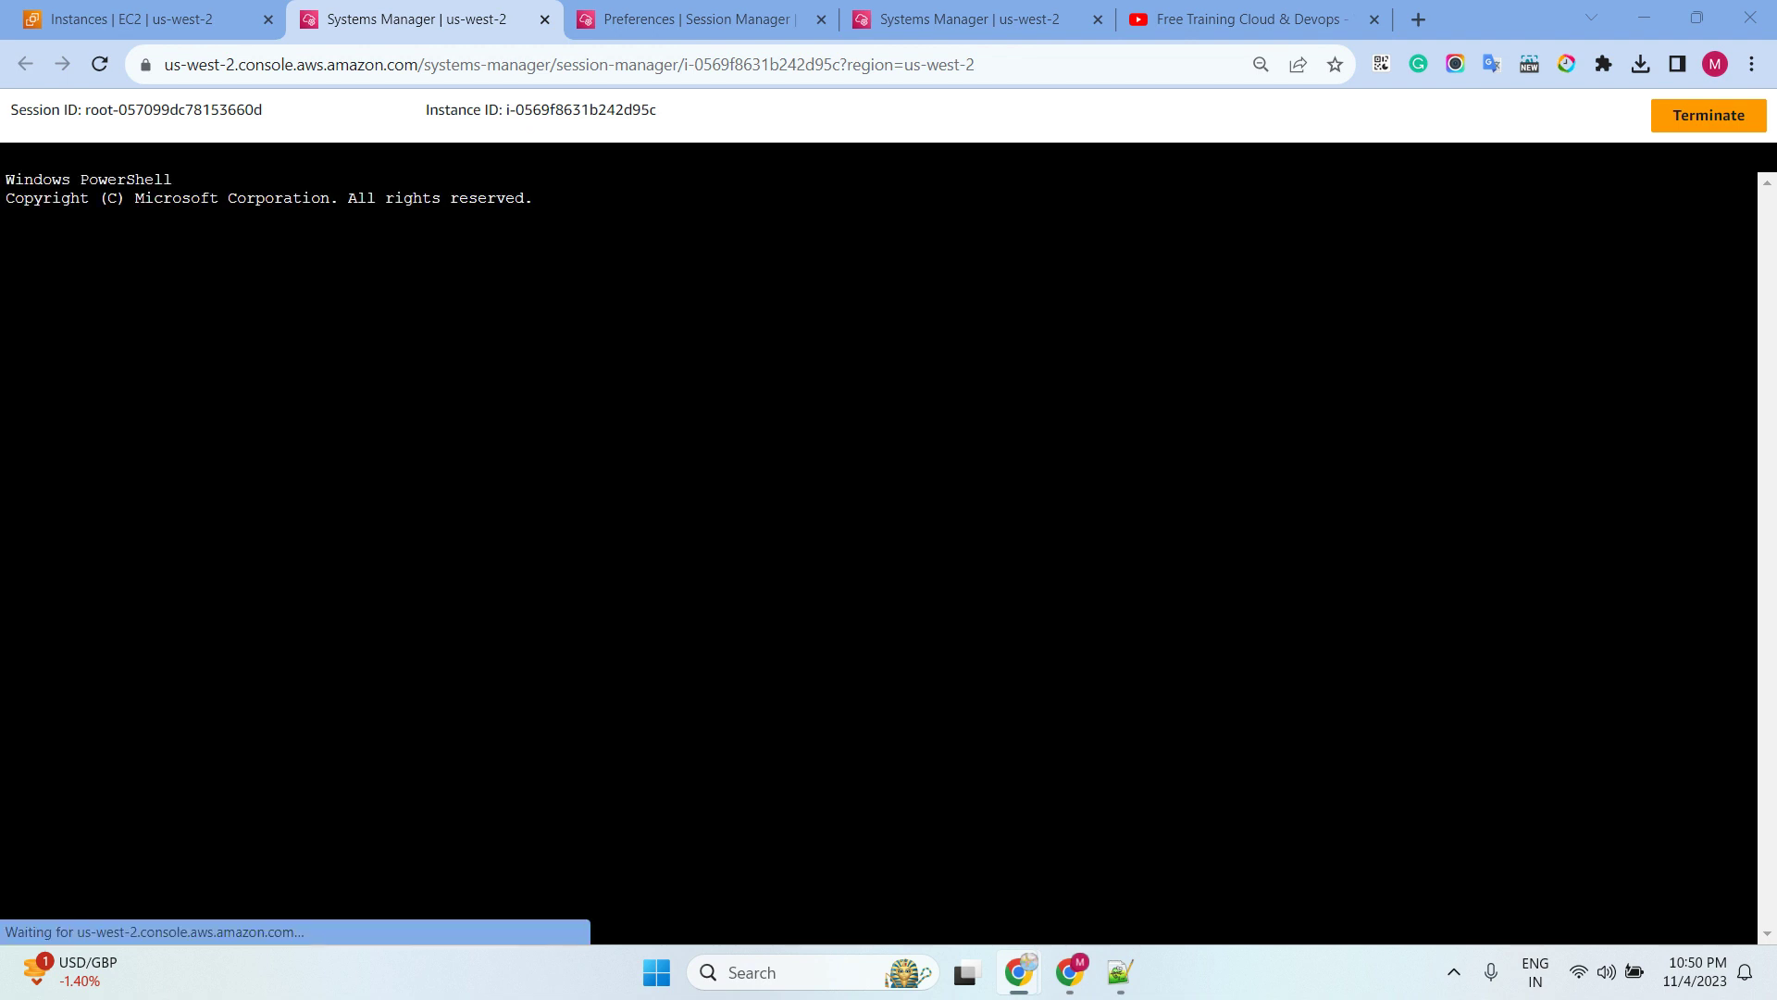
{"action": "type", "text": "$timestamp = (Get-Date).ToString(\"yyyy-MM-ddTH:mm:ssZ\")  $splitName = (whoami).Split(\"\\\")  $user = $splitName[1]  Write-Host $timestamp"}
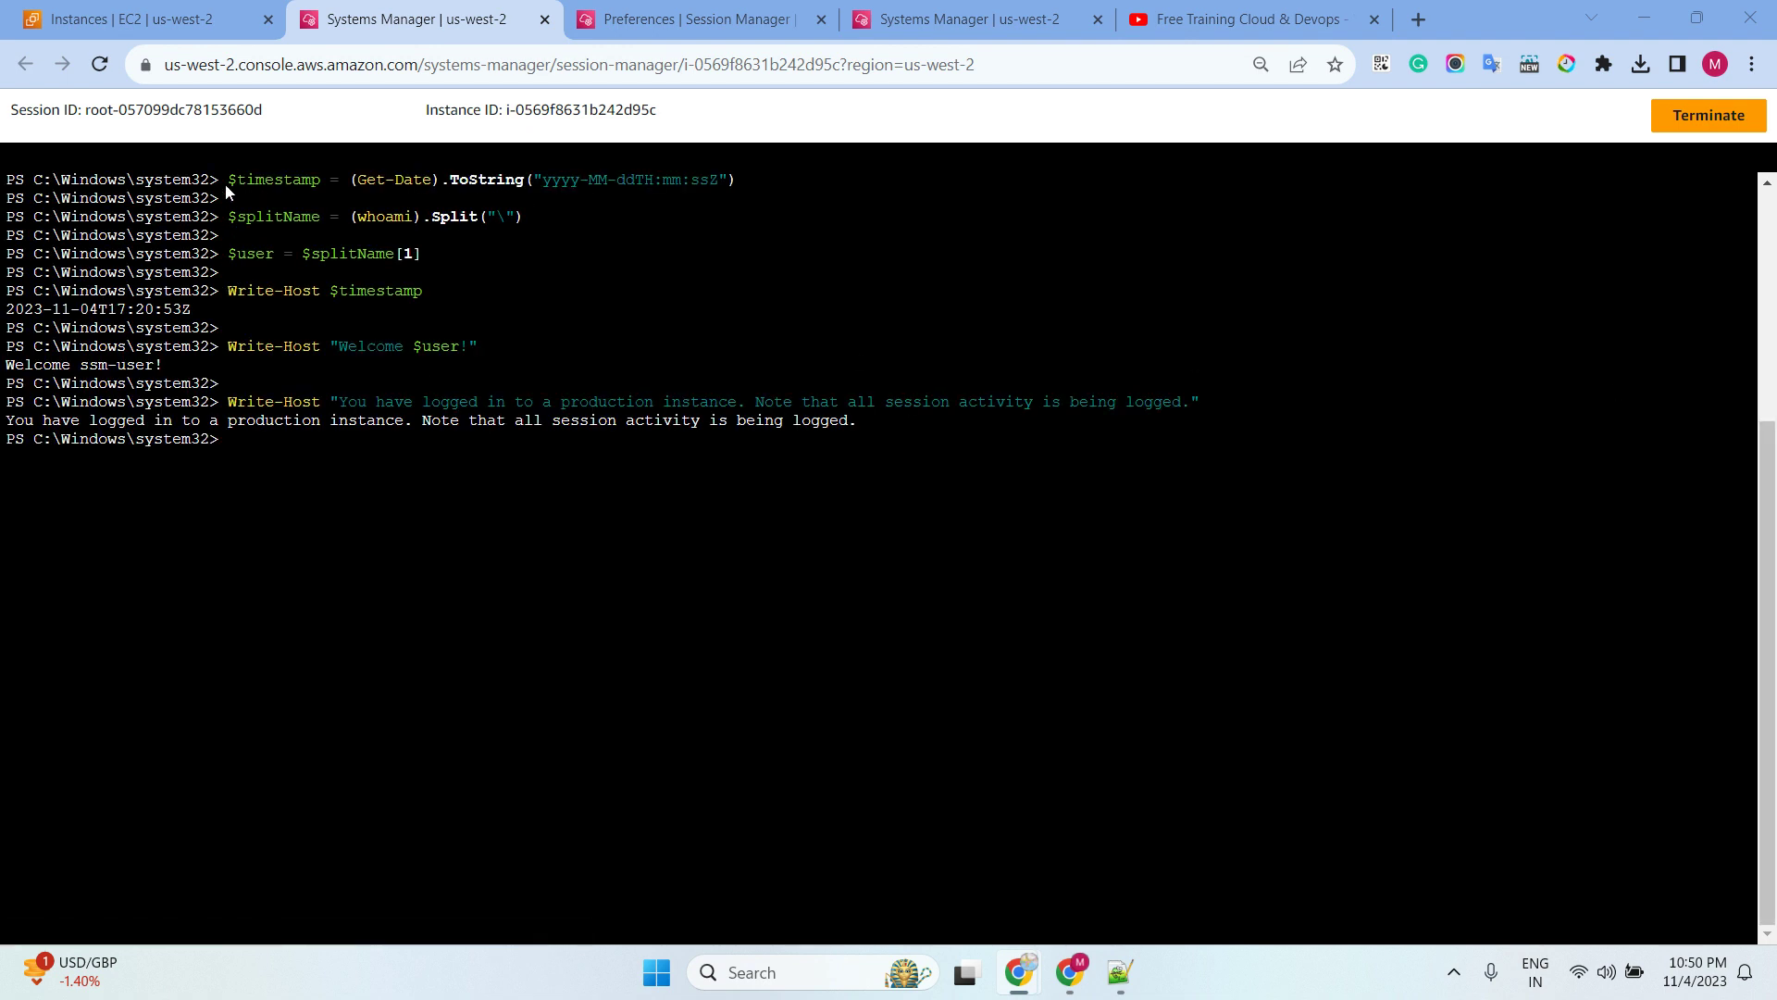
{"action": "left_click_drag", "start_coordinate": [729, 176], "coordinate": [370, 220]}
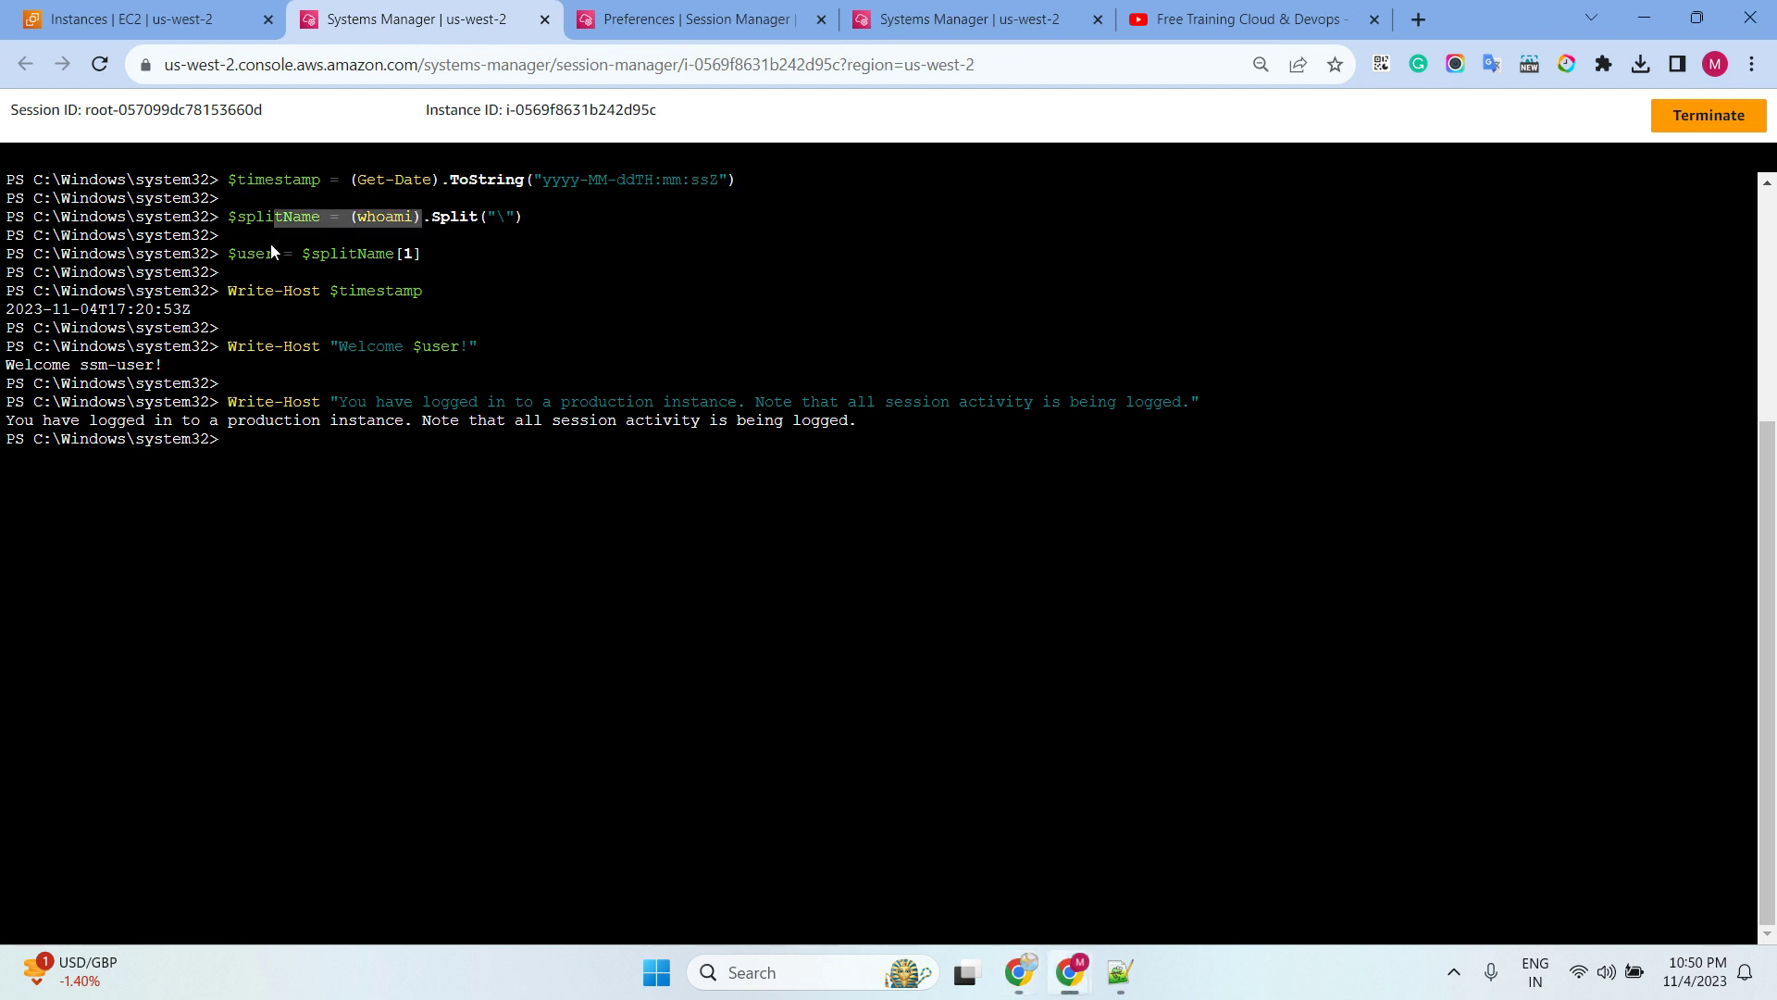
{"action": "left_click_drag", "start_coordinate": [270, 242], "coordinate": [347, 255]}
{"action": "left_click_drag", "start_coordinate": [242, 294], "coordinate": [478, 294]}
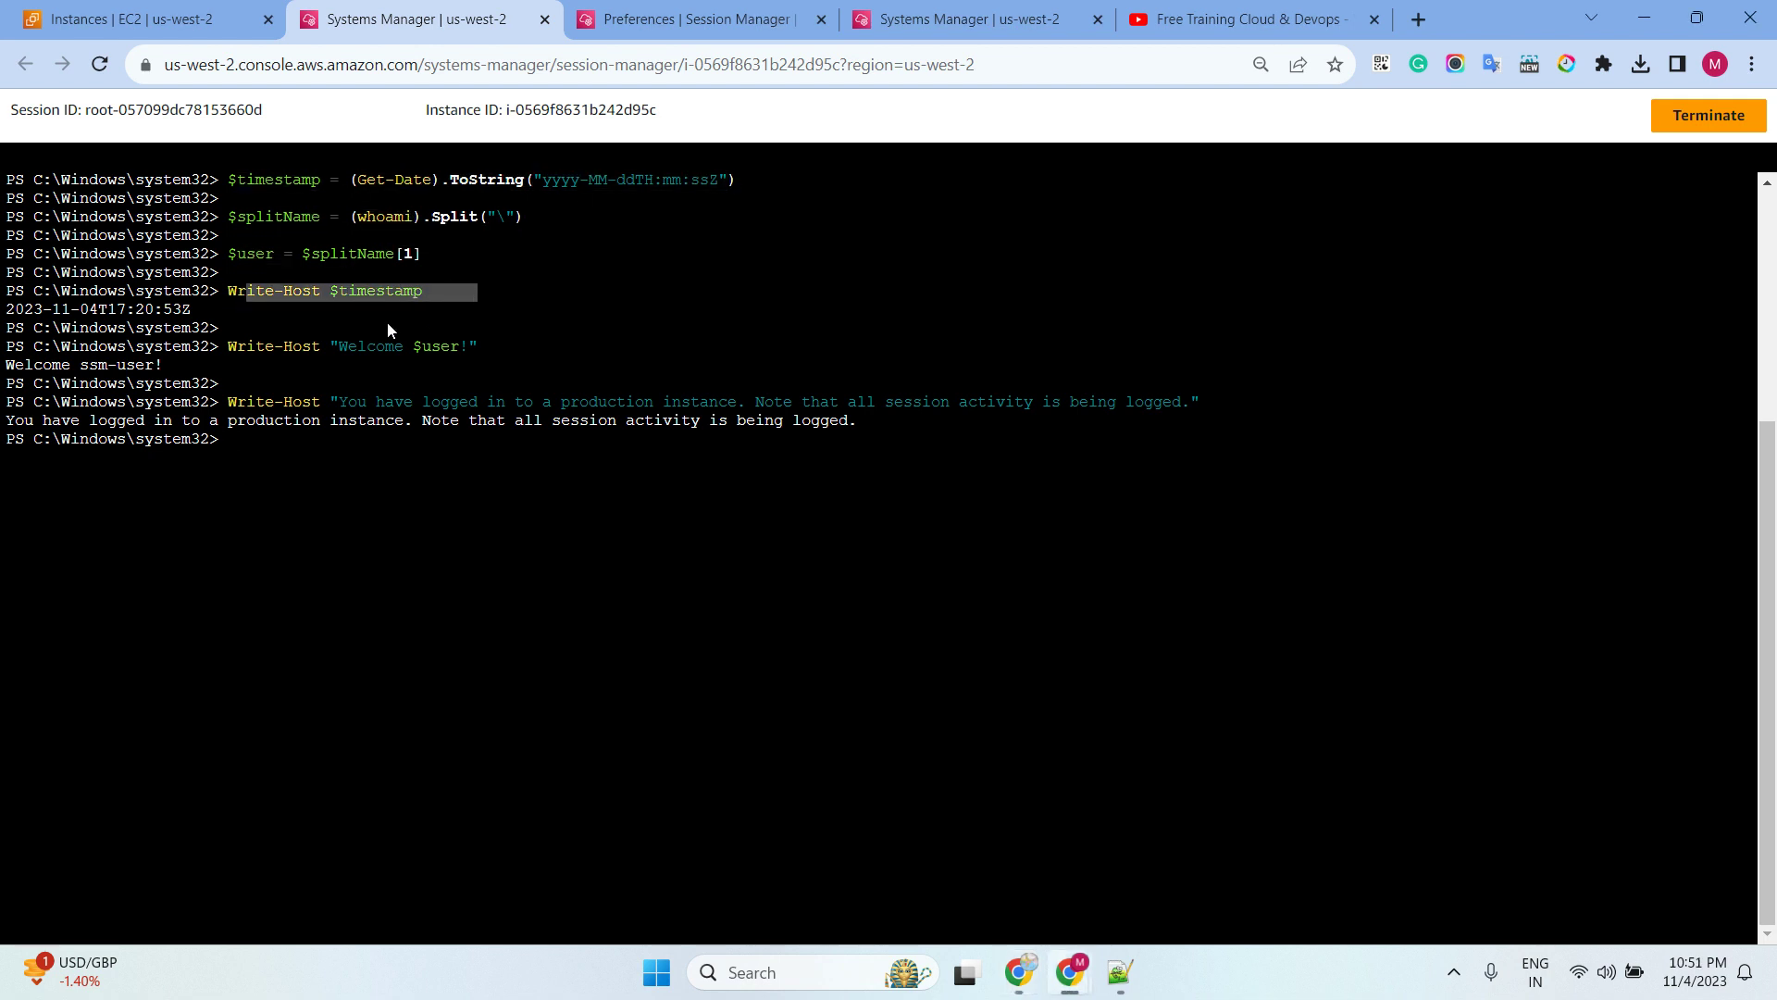
{"action": "left_click_drag", "start_coordinate": [253, 347], "coordinate": [440, 348]}
{"action": "left_click_drag", "start_coordinate": [257, 350], "coordinate": [443, 345]}
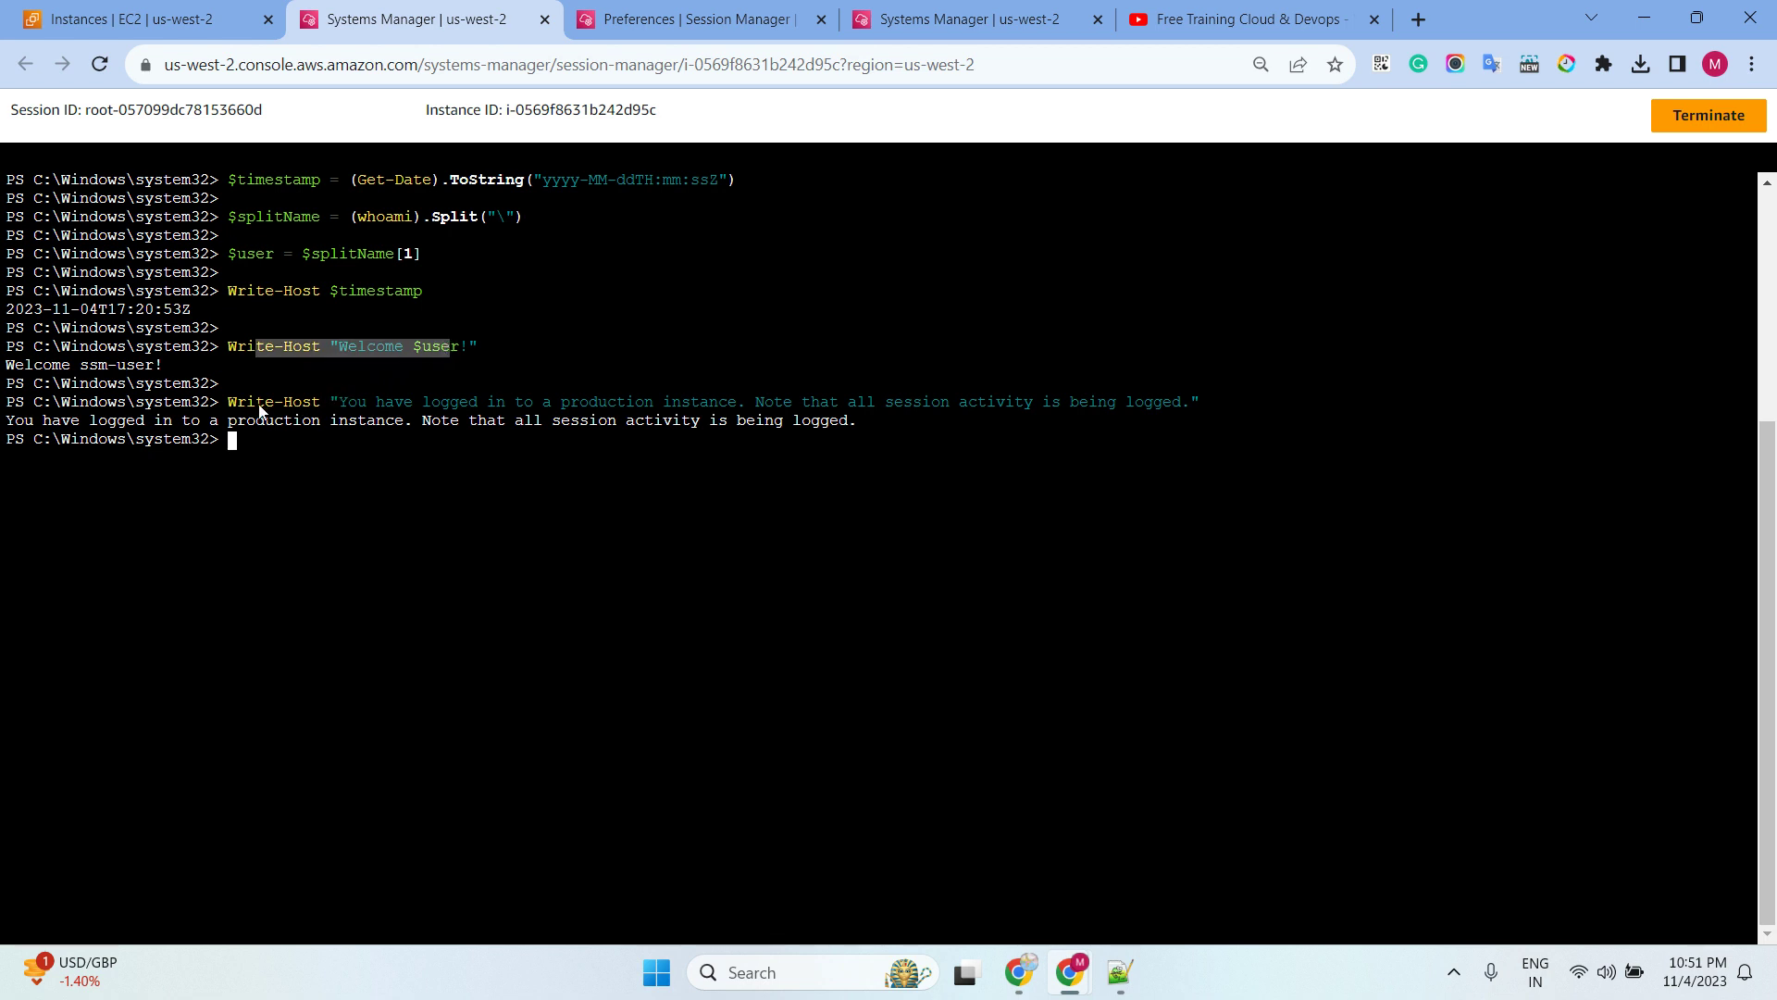
{"action": "left_click_drag", "start_coordinate": [265, 404], "coordinate": [1139, 409]}
{"action": "left_click", "coordinate": [576, 526]}
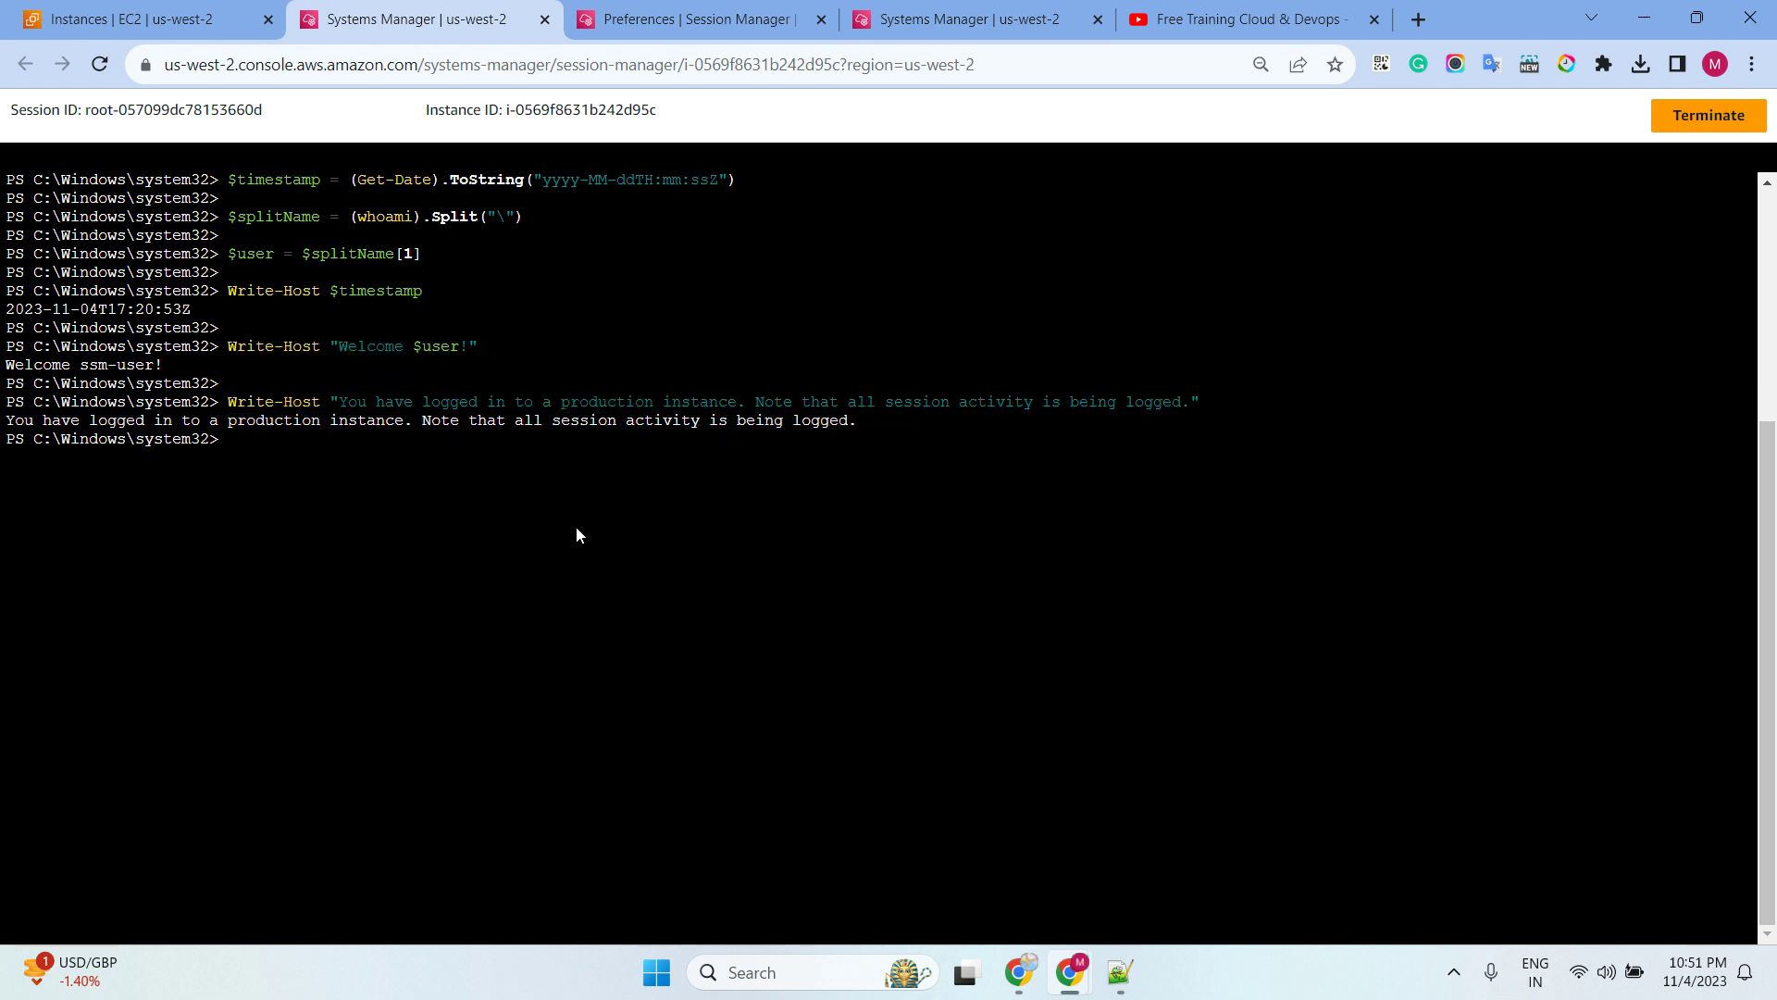
{"action": "left_click", "coordinate": [719, 30]}
{"action": "scroll", "coordinate": [1073, 394], "scroll_direction": "up", "scroll_amount": 6}
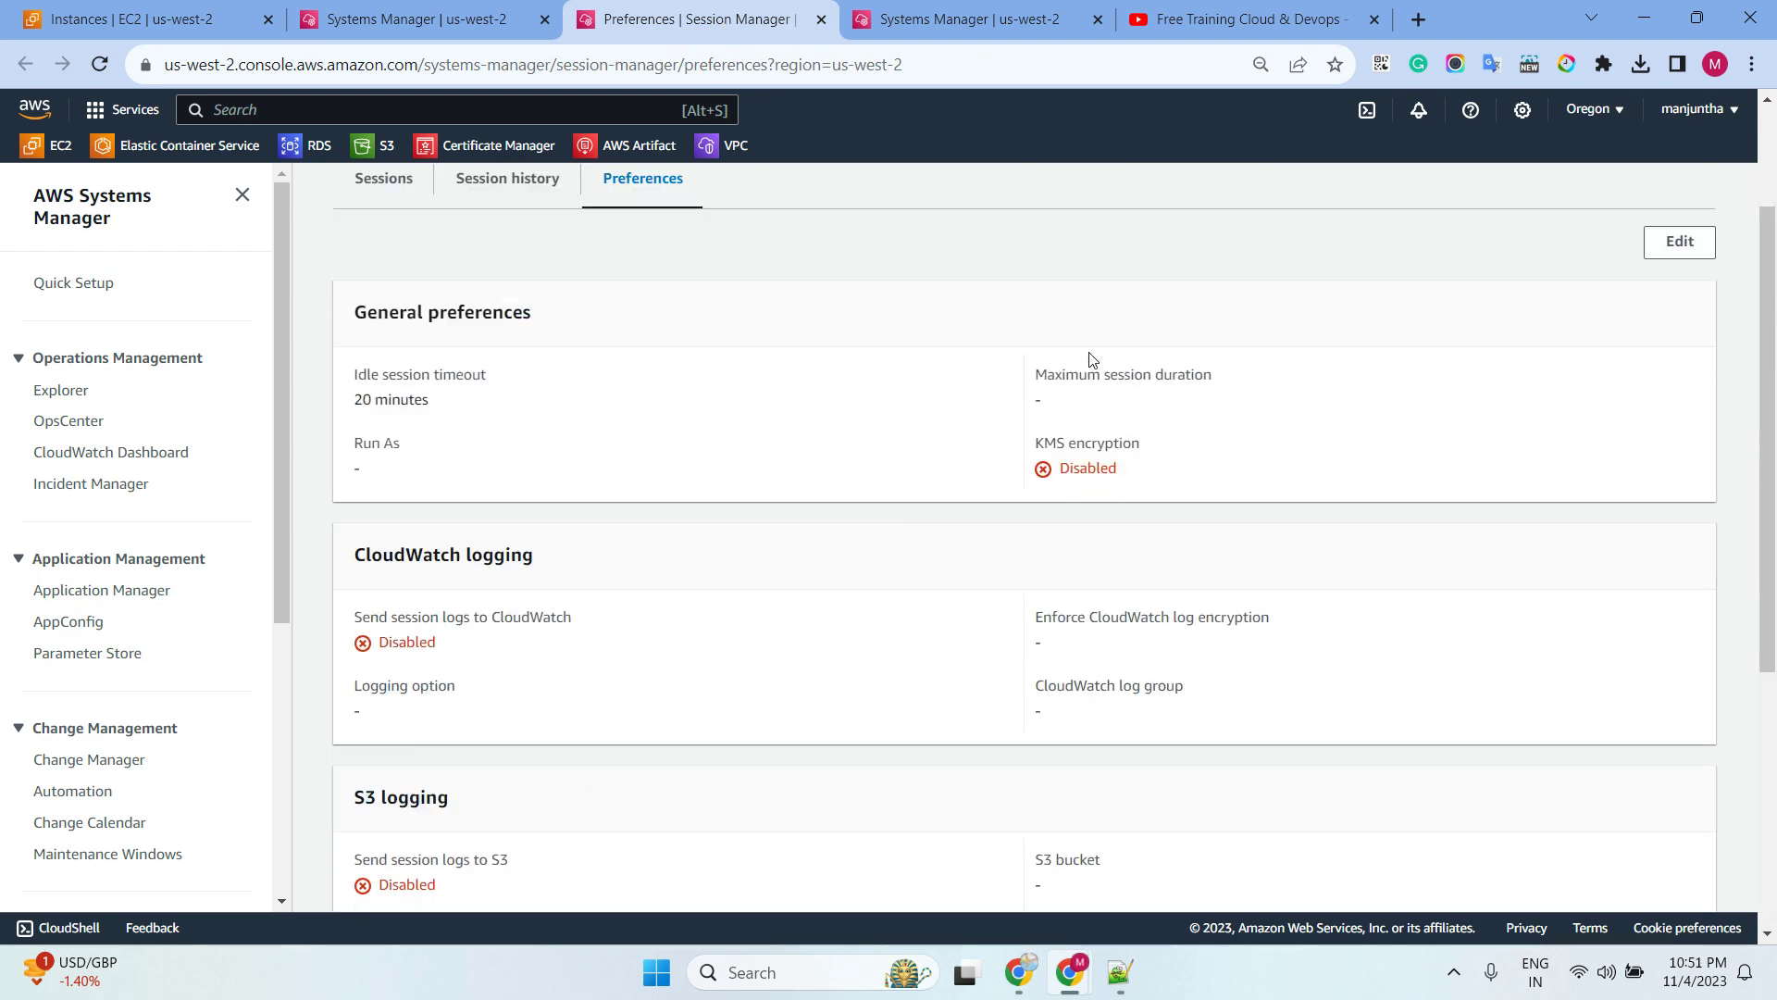
Replace the Windows shell profile with the top-30 CPU process loop and save it
{"action": "left_click", "coordinate": [1706, 433]}
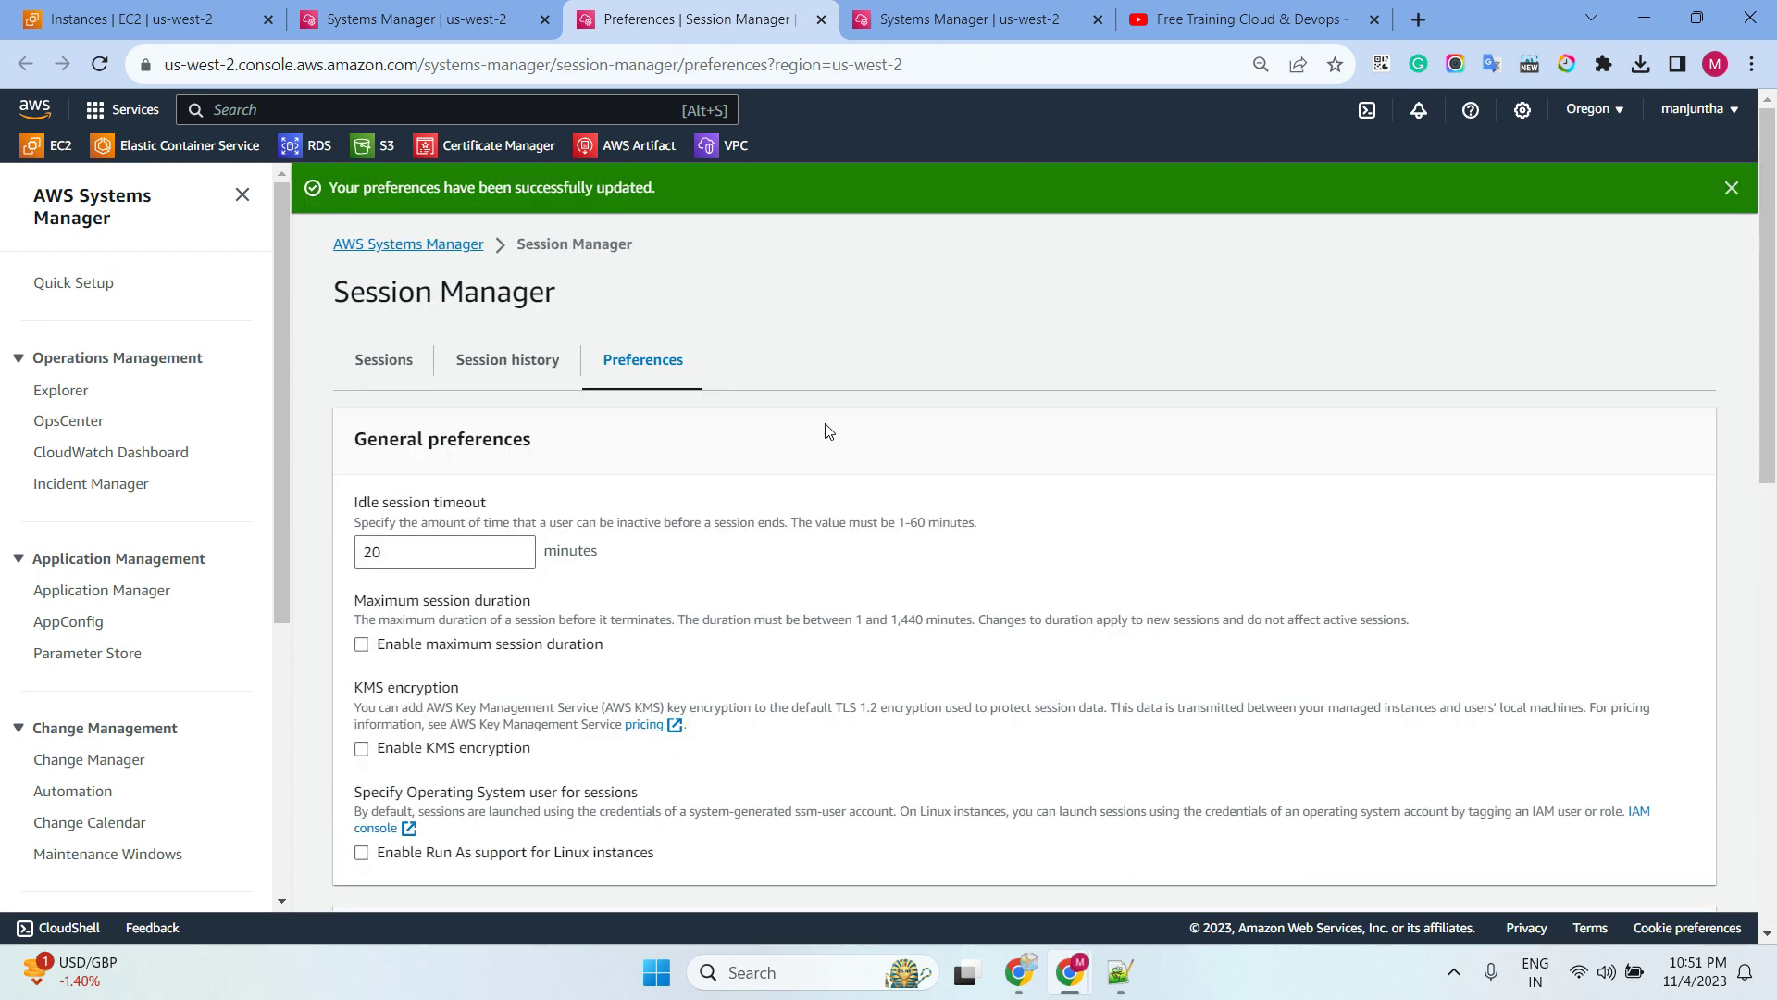
{"action": "scroll", "coordinate": [822, 429], "scroll_direction": "down", "scroll_amount": 10}
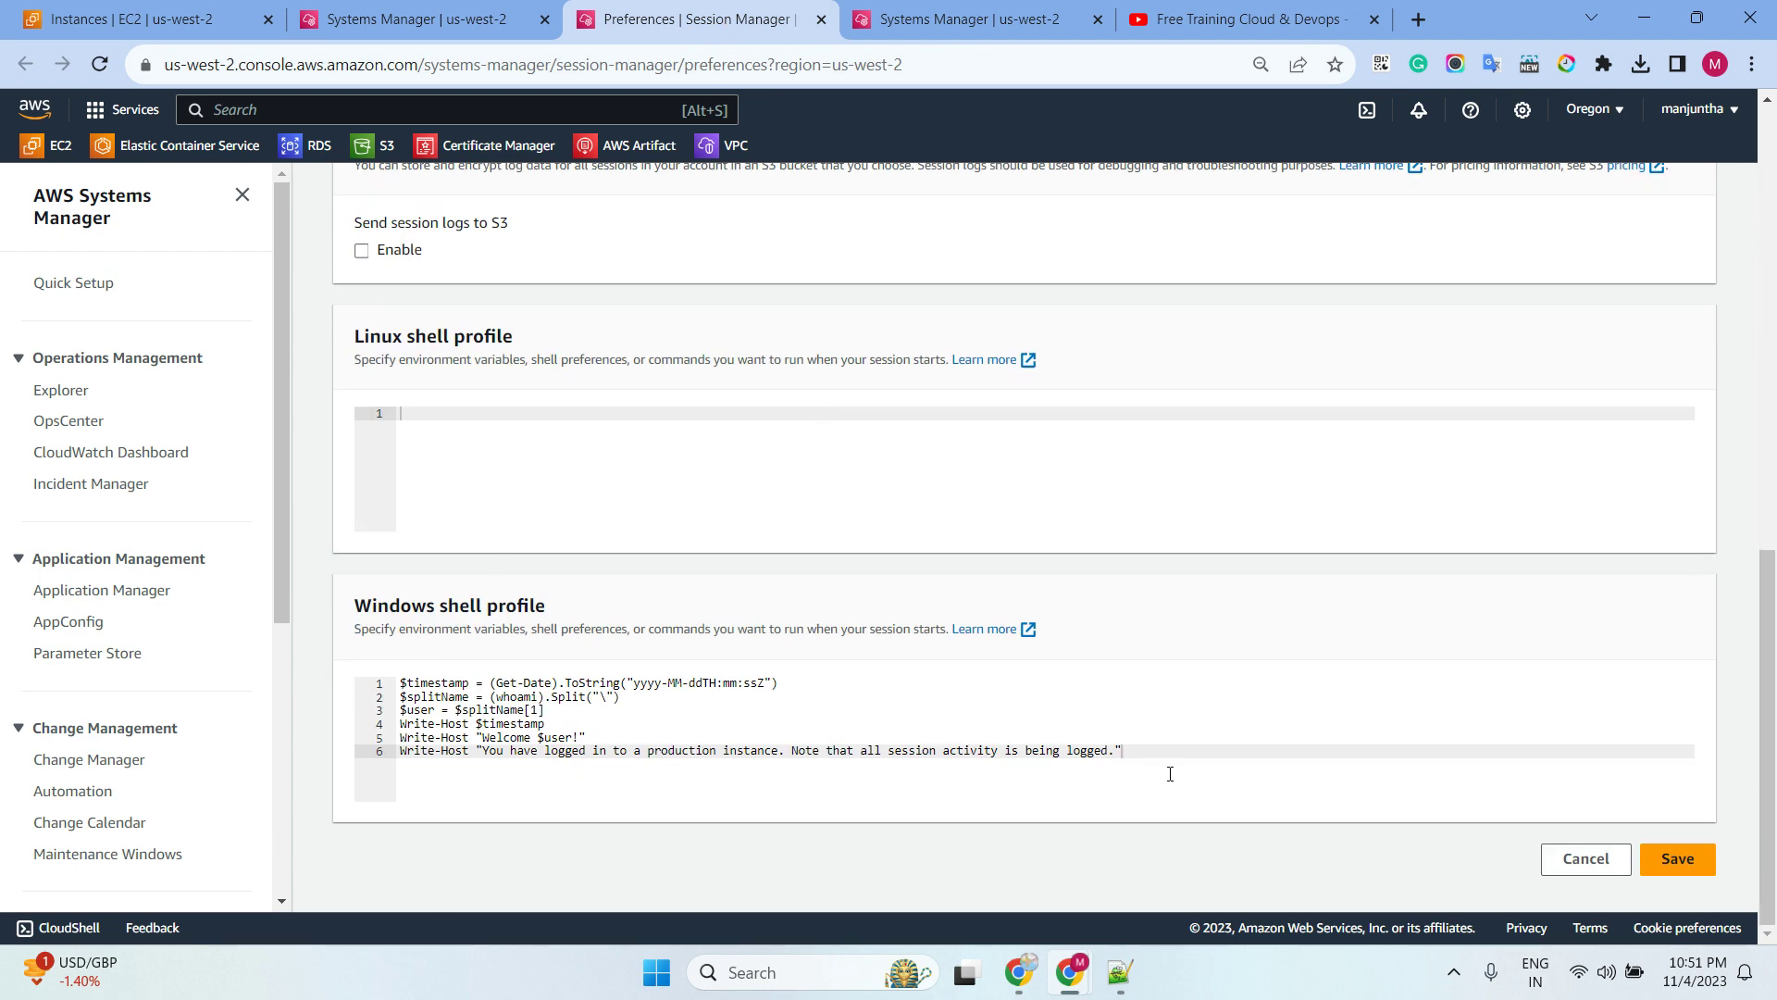
{"action": "left_click_drag", "start_coordinate": [1170, 774], "coordinate": [432, 677]}
{"action": "type", "text": "while ($true) { Get-Process | Sort-Object -Descending CPU | Select-Object -First 30; ` Start-Sleep -Seconds 2; cls Write-Host \"Handles  NPM(K)    PM(K)      WS(K) VM(M)   CPU(s)     Id ProcessName\"; Write-Host \"-------  ------    -----      ----- -----   ------     -- -----------\"}"}
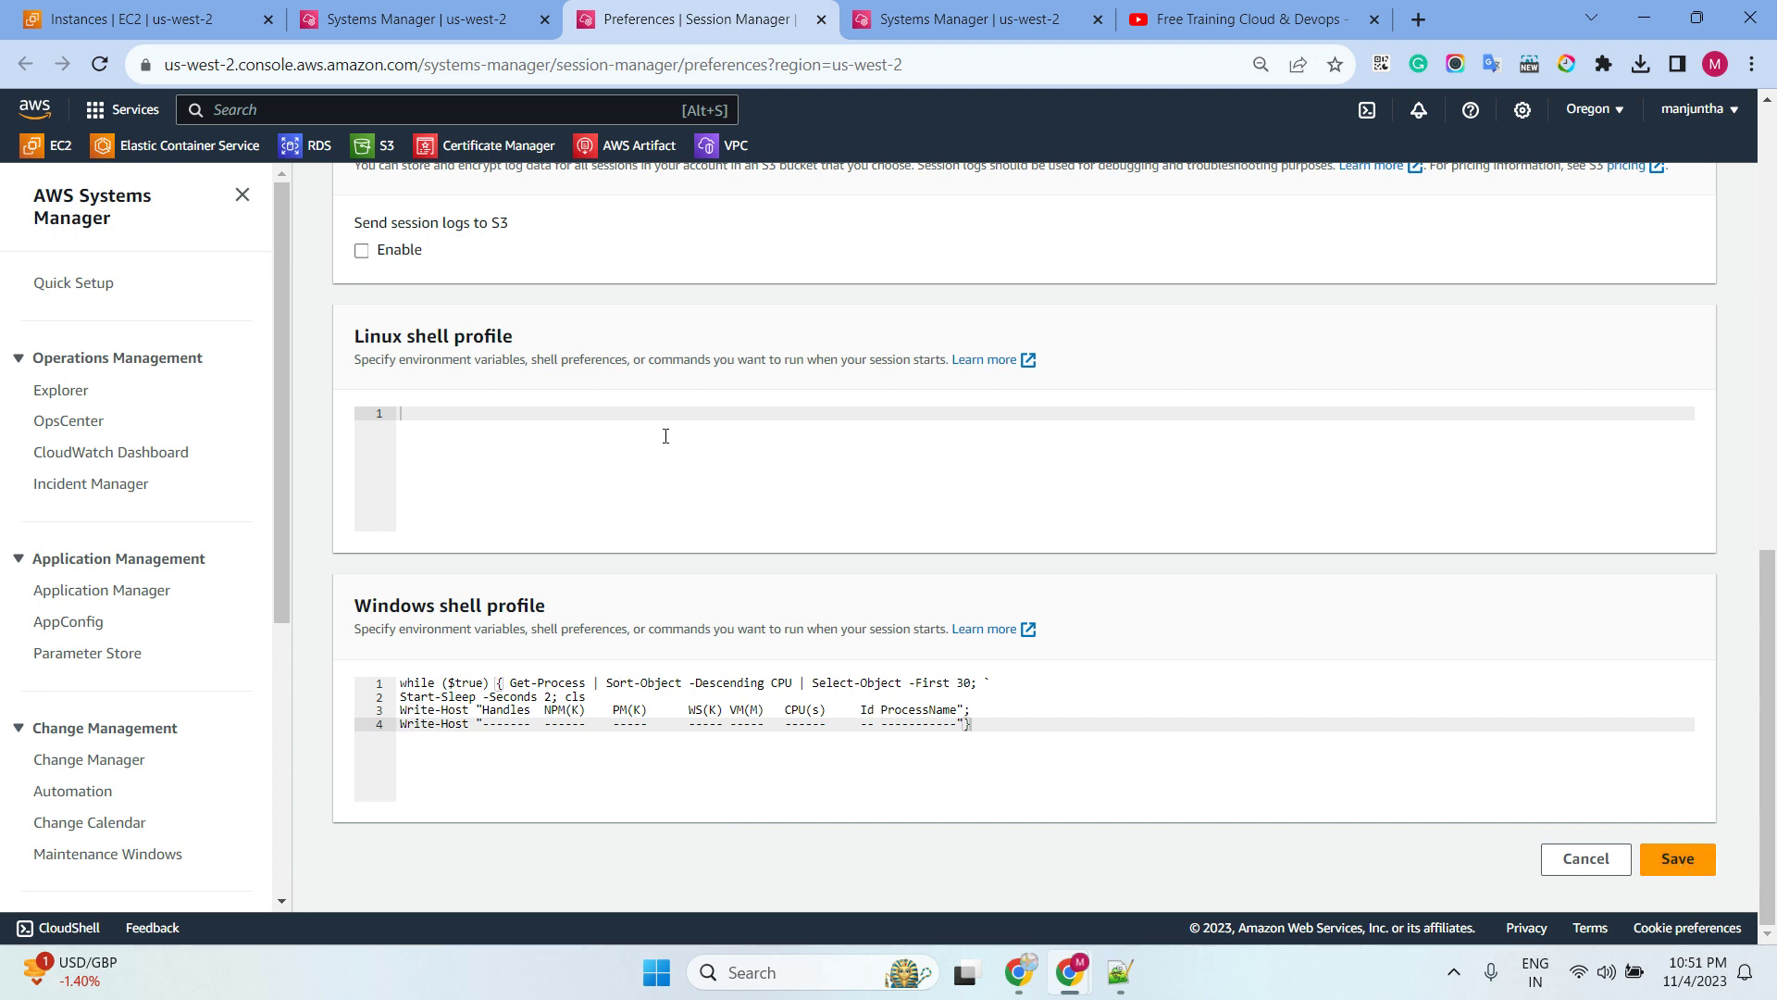
{"action": "left_click", "coordinate": [420, 26]}
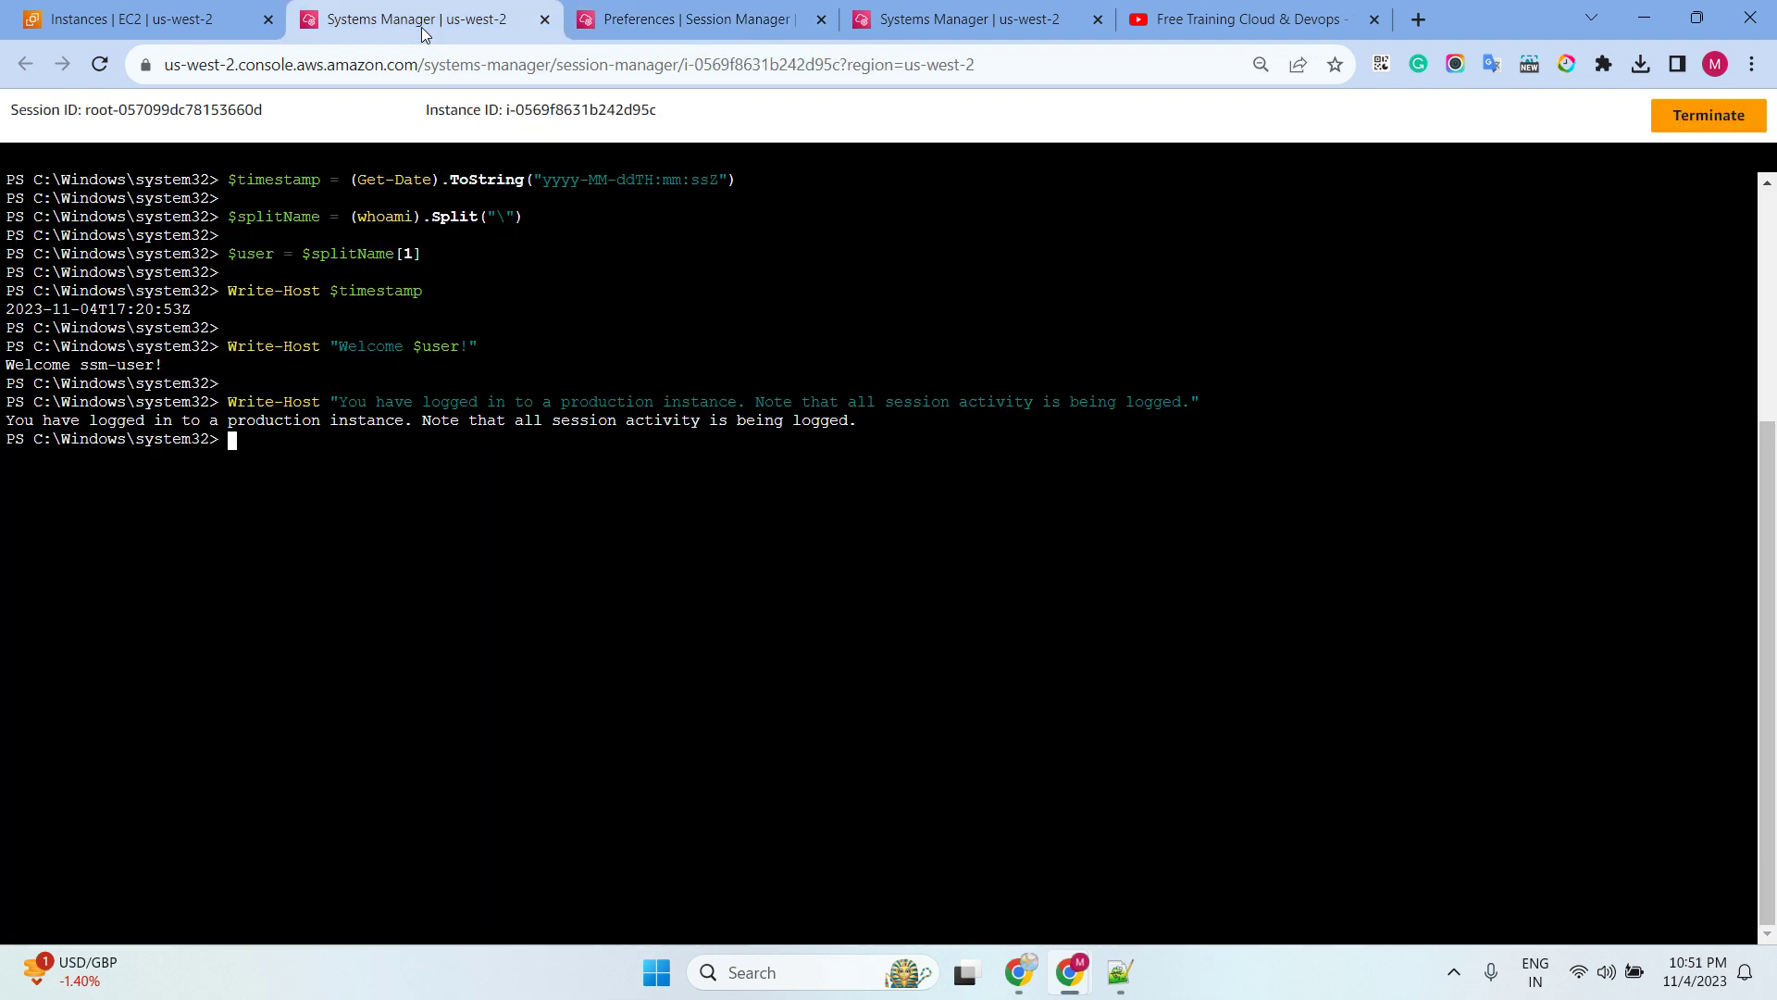
Reload the Windows session and run the new profile to see the looping process list
{"action": "left_click", "coordinate": [100, 65]}
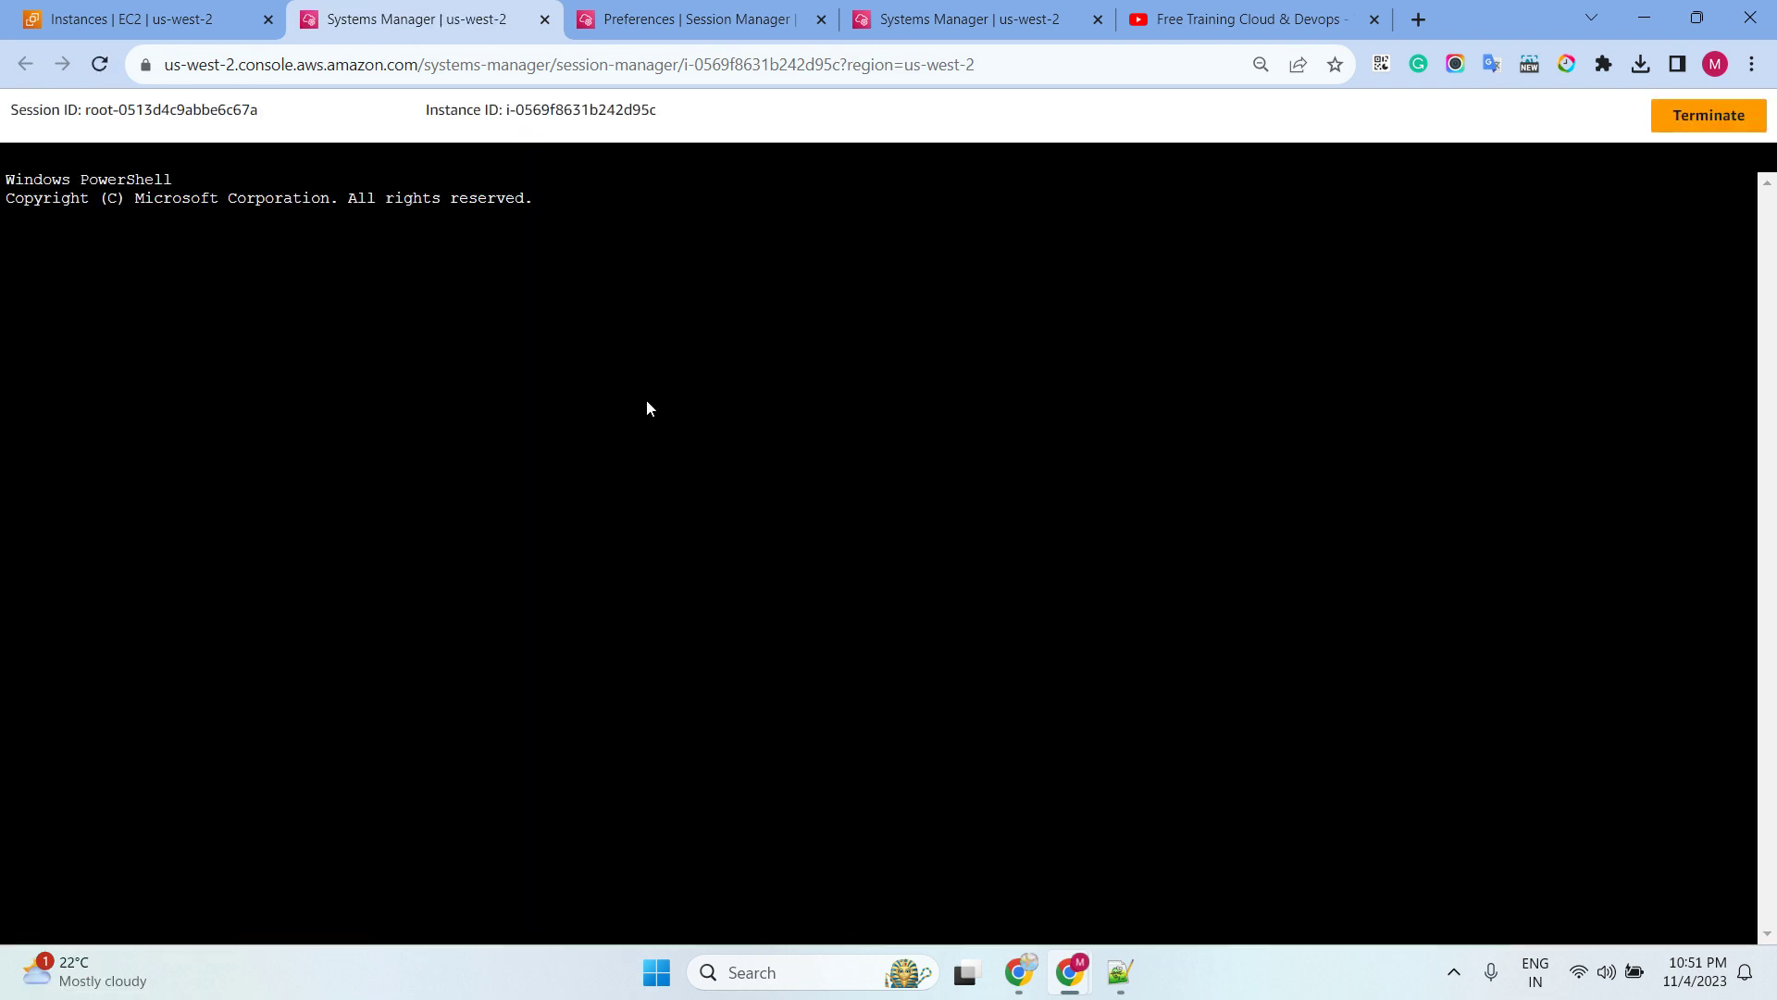
{"action": "type", "text": "while ($true) { Get-Process | Sort-Object -Descending CPU | Select-Object -First 30; `  Start-Sleep -Seconds 2; cls  Write-Host \"Handles  NPM(K)    PM(K)      WS(K) VM(M)   CPU(s)     Id ProcessName\";  Write-Host \"-------  ------    -----      ----- -----   ------     -- -----------\"}"}
{"action": "key", "text": "Return"}
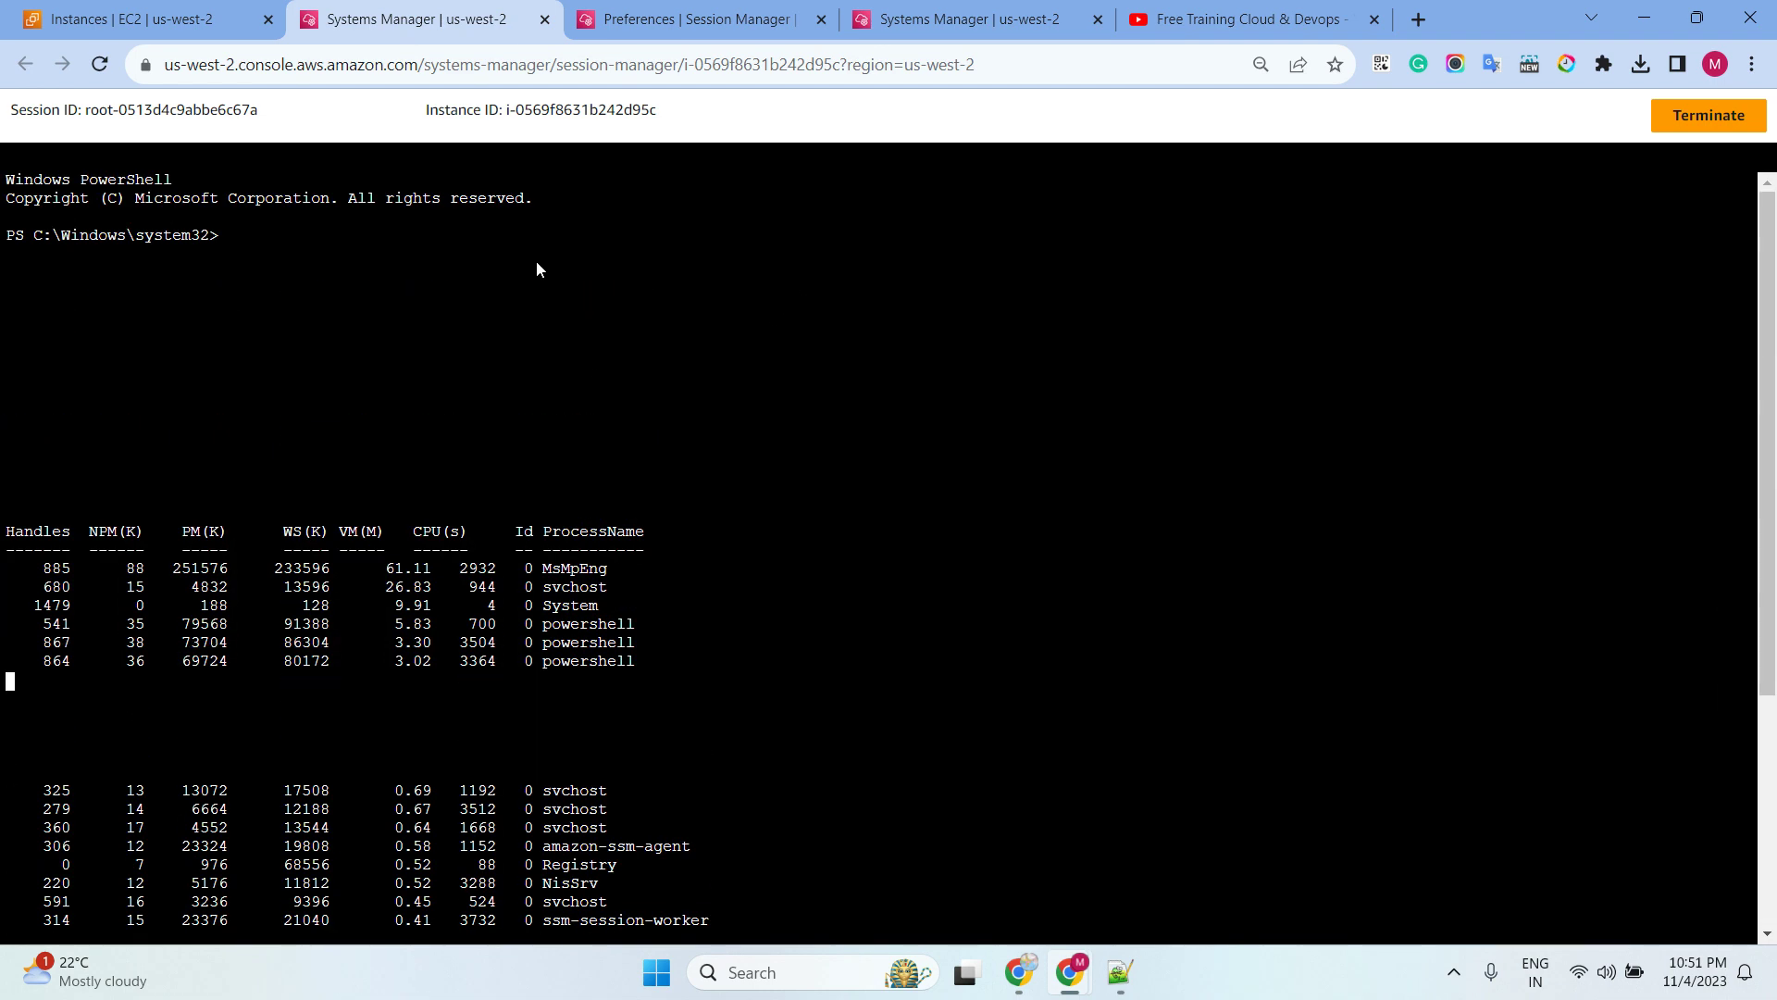
{"action": "left_click", "coordinate": [701, 22]}
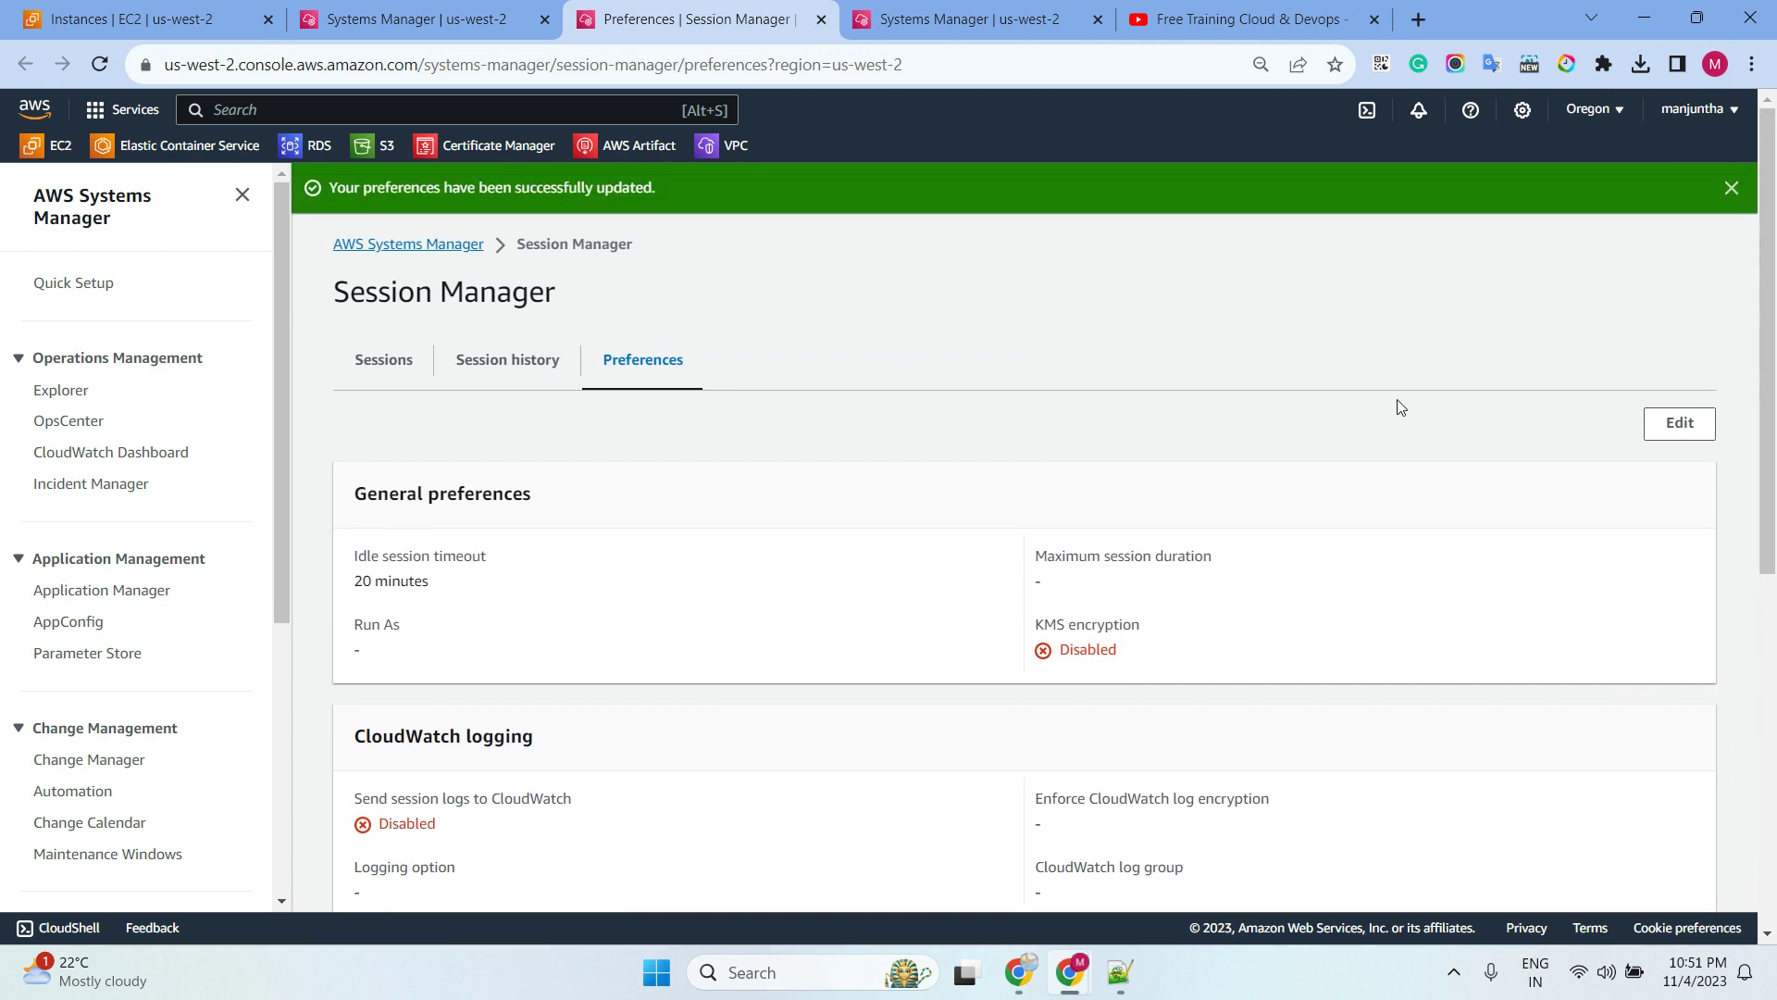
Delete the entire Windows shell profile script in Session Manager preferences
{"action": "left_click", "coordinate": [1668, 428]}
{"action": "scroll", "coordinate": [939, 425], "scroll_direction": "down", "scroll_amount": 10}
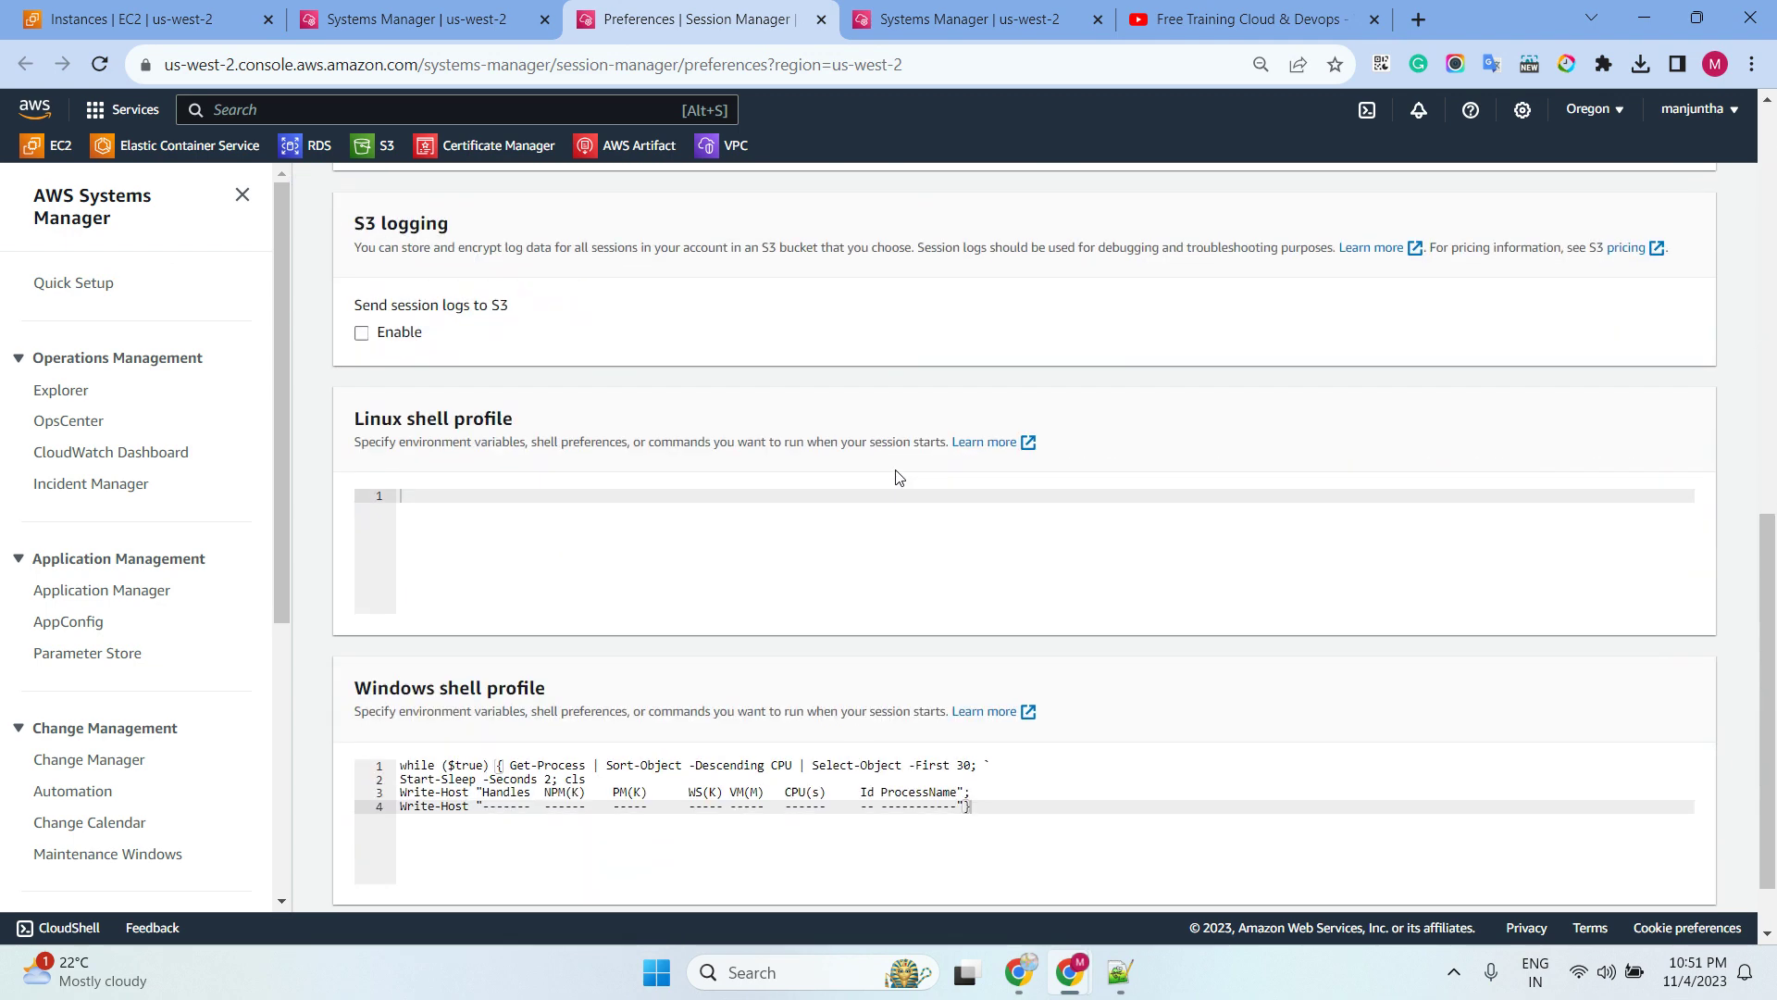
{"action": "left_click_drag", "start_coordinate": [1037, 727], "coordinate": [367, 673]}
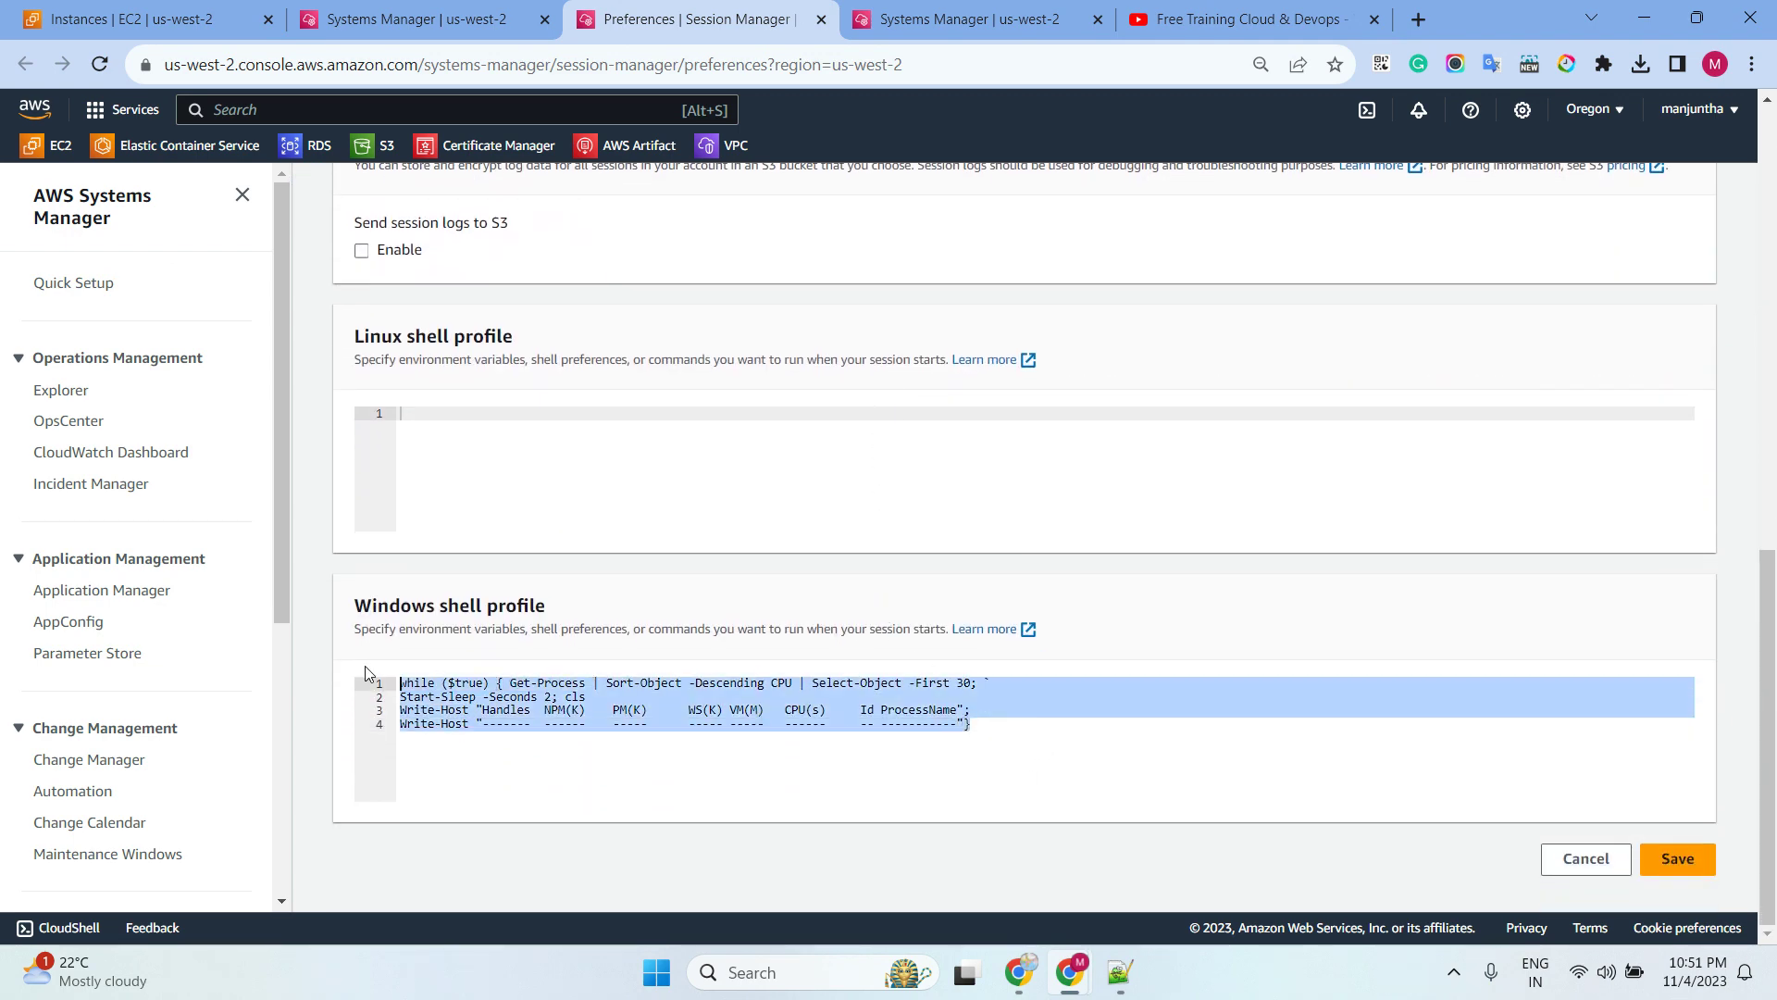
{"action": "key", "text": "Delete"}
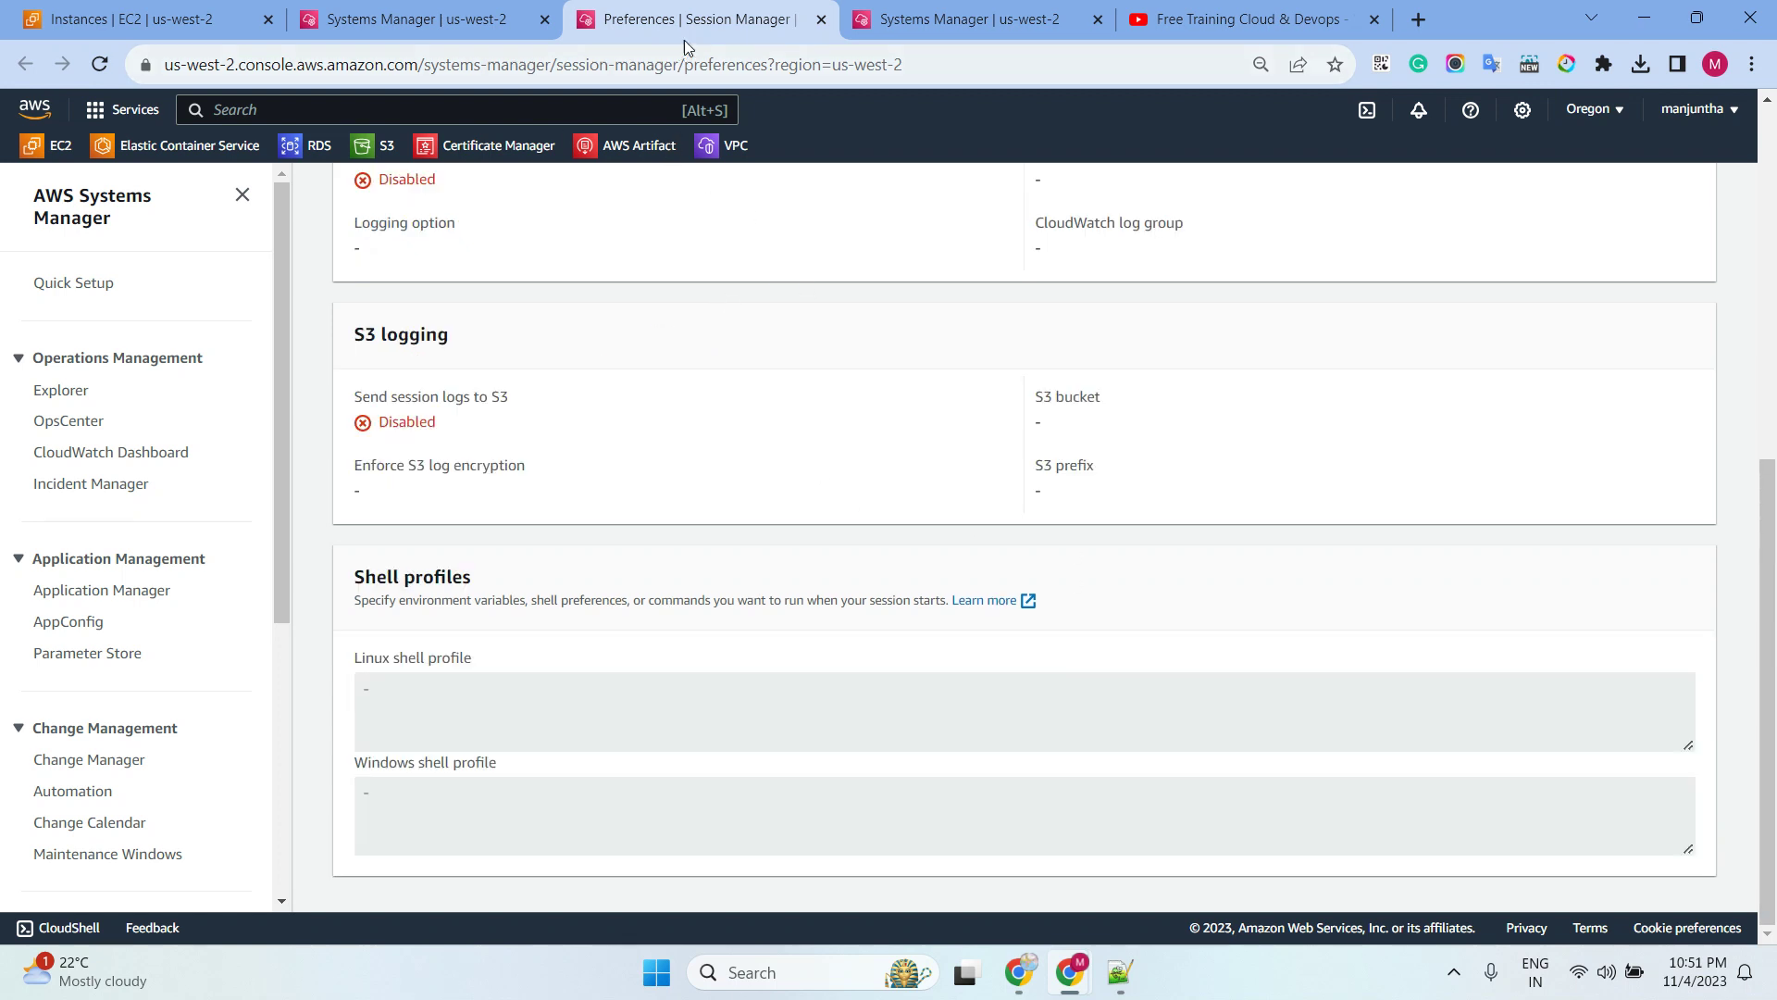
Close the Windows PowerShell session tab
{"action": "left_click", "coordinate": [435, 23]}
{"action": "left_click", "coordinate": [545, 20]}
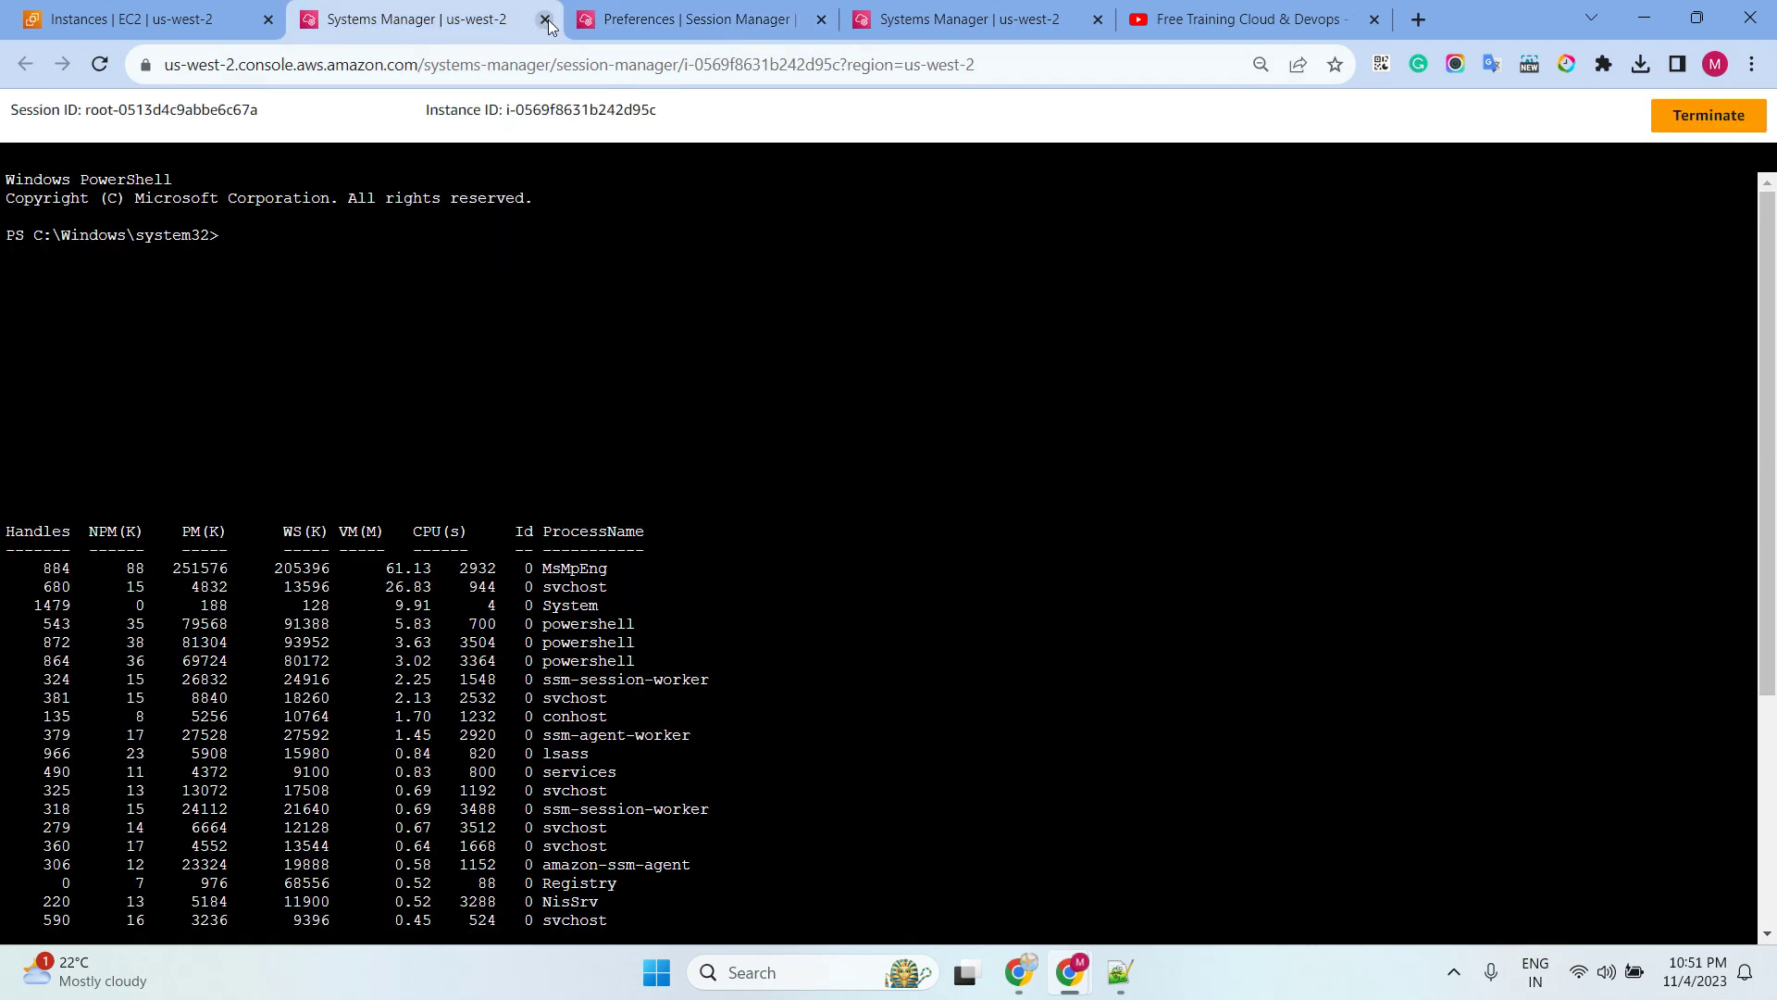
{"action": "left_click", "coordinate": [148, 20]}
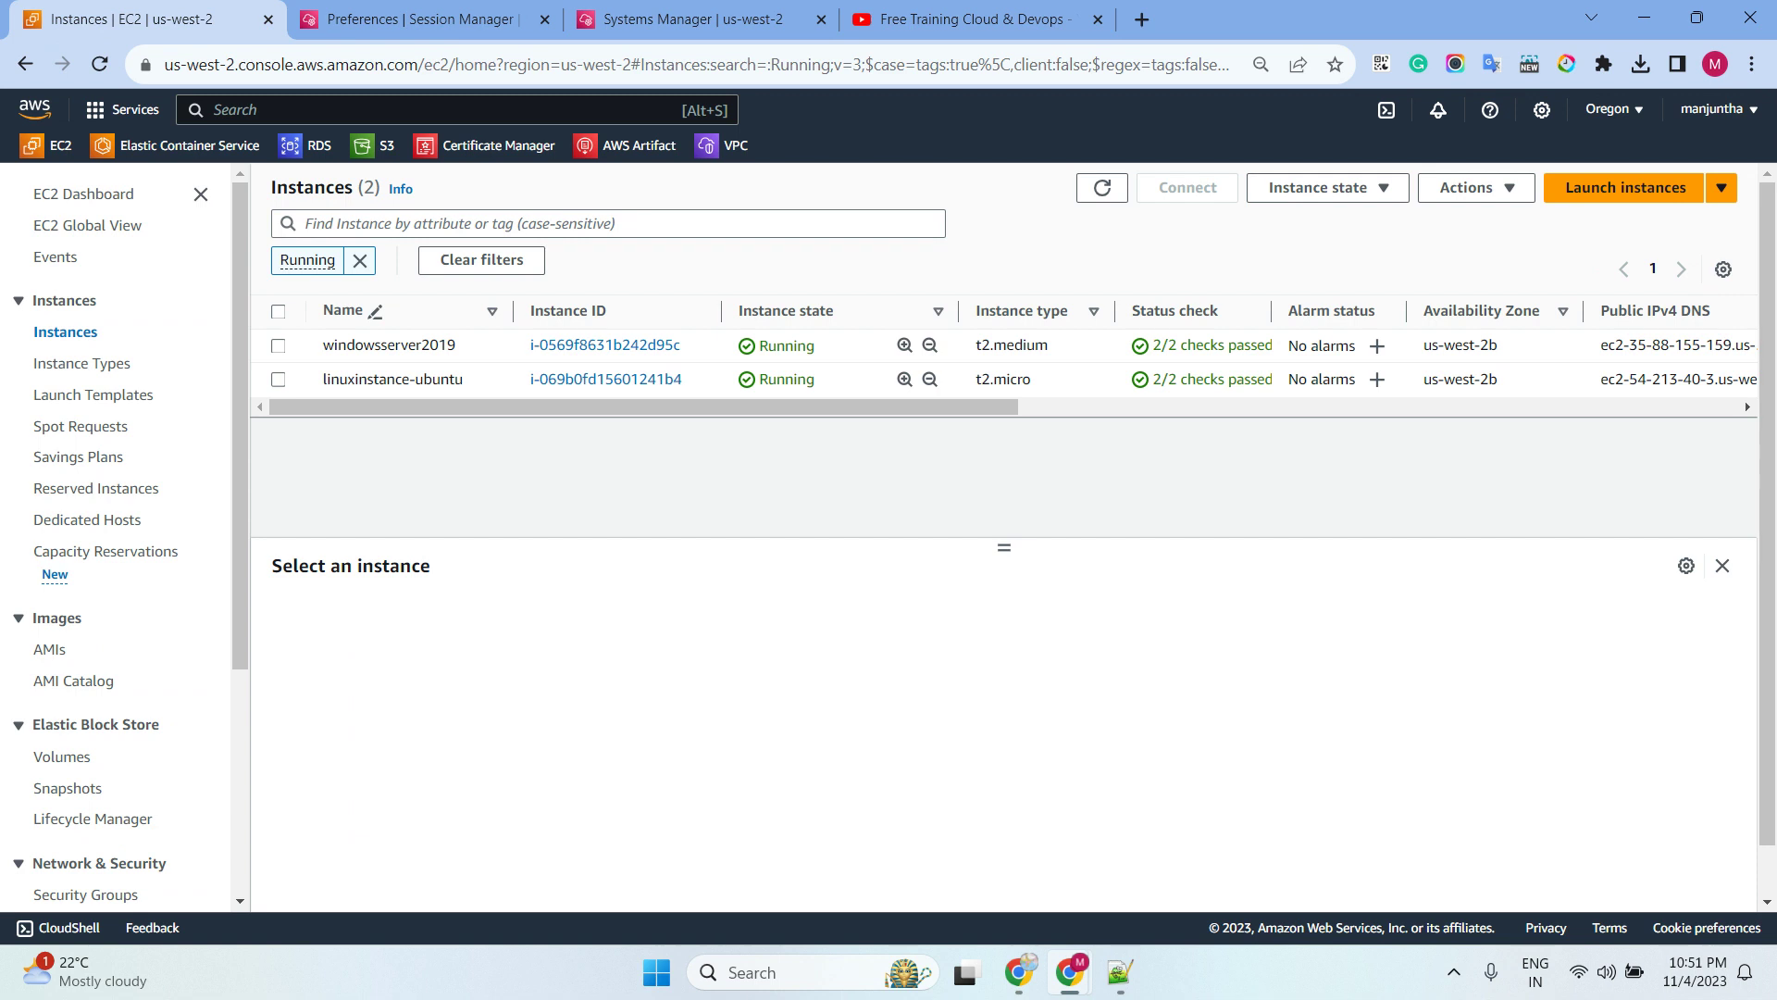
Refresh the instance list, select linuxinstance-ubuntu and connect to it through Session Manager
{"action": "key", "text": "alt+Tab"}
{"action": "left_click", "coordinate": [1103, 188]}
{"action": "left_click", "coordinate": [280, 381]}
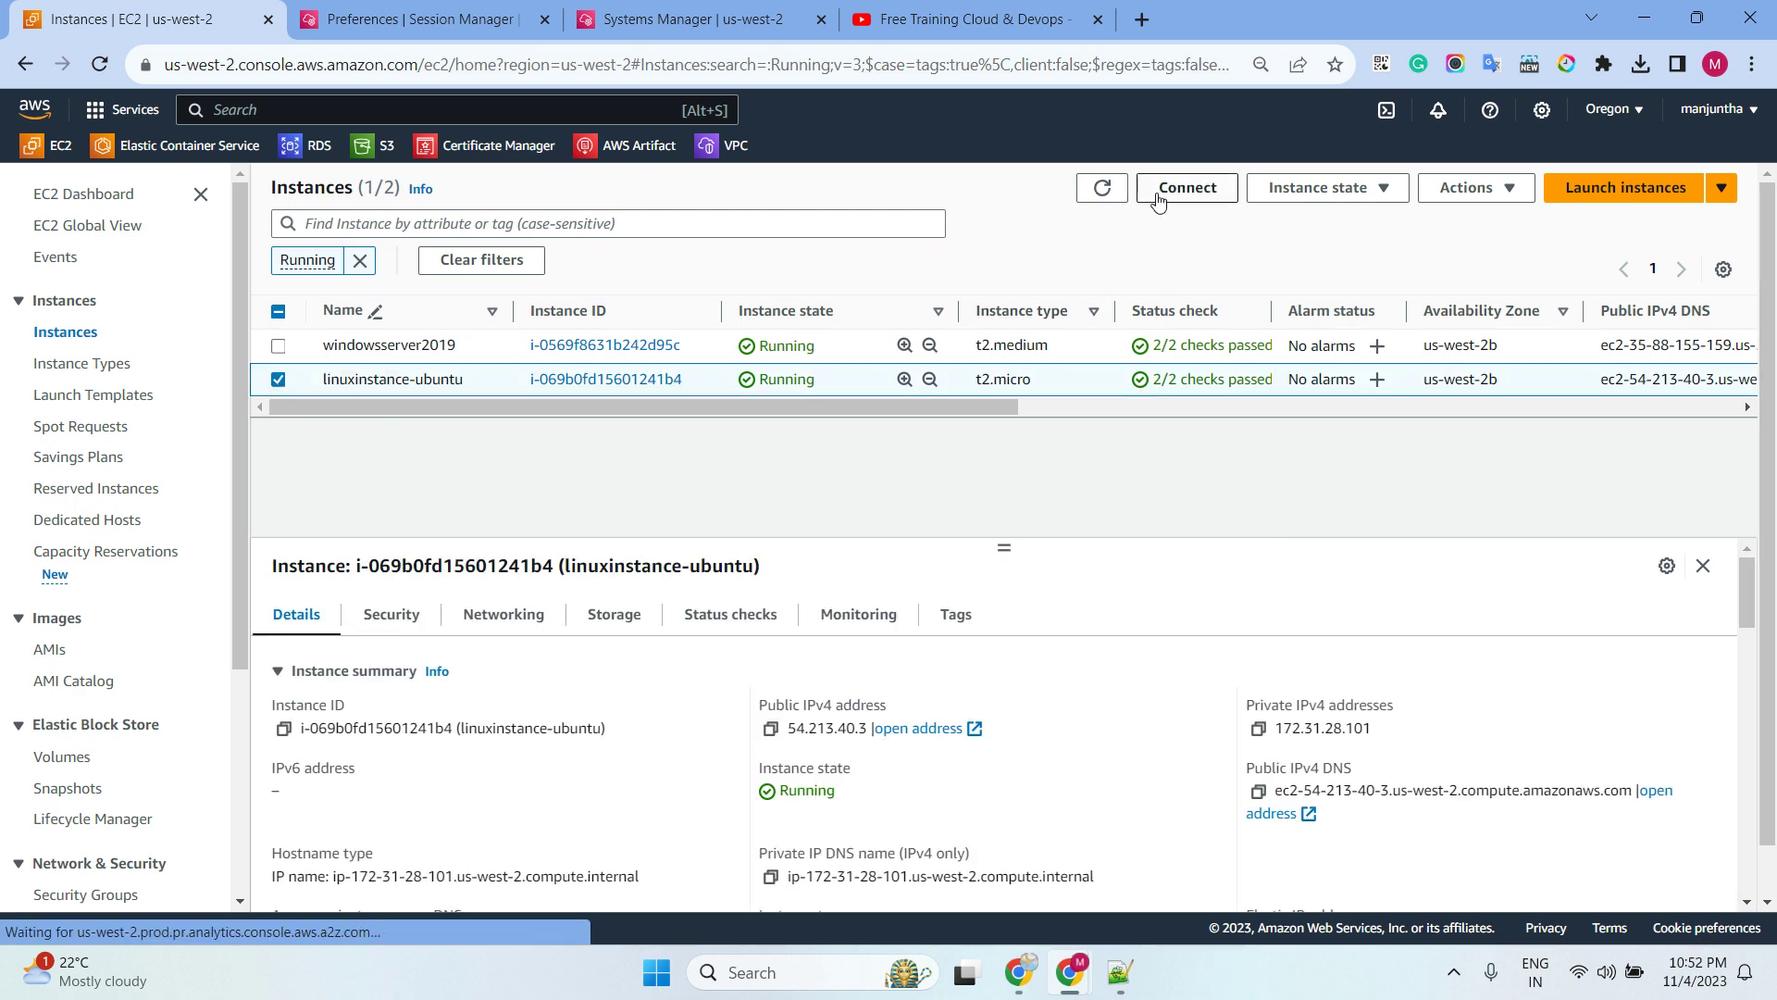
{"action": "left_click", "coordinate": [1158, 196]}
{"action": "left_click", "coordinate": [850, 600]}
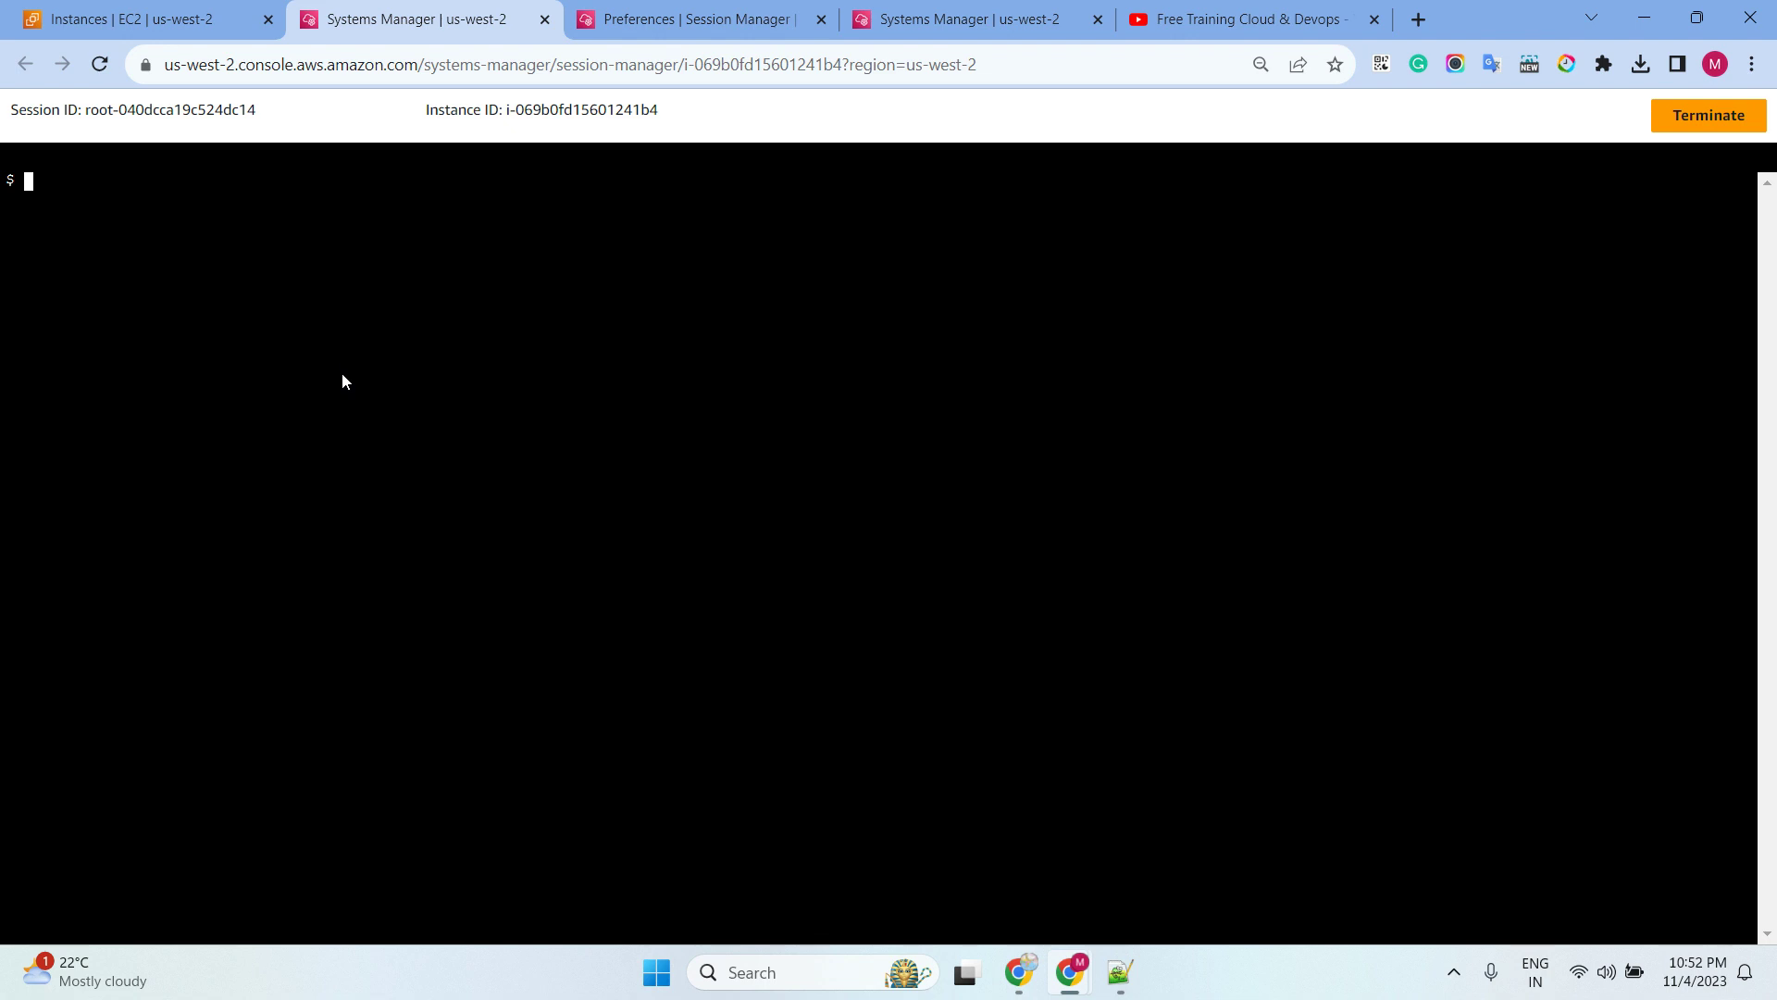
Run 'apt update', retry as 'sudo apt update' after denial, then close the preferences tab
{"action": "type", "text": "apt update"}
{"action": "key", "text": "Return"}
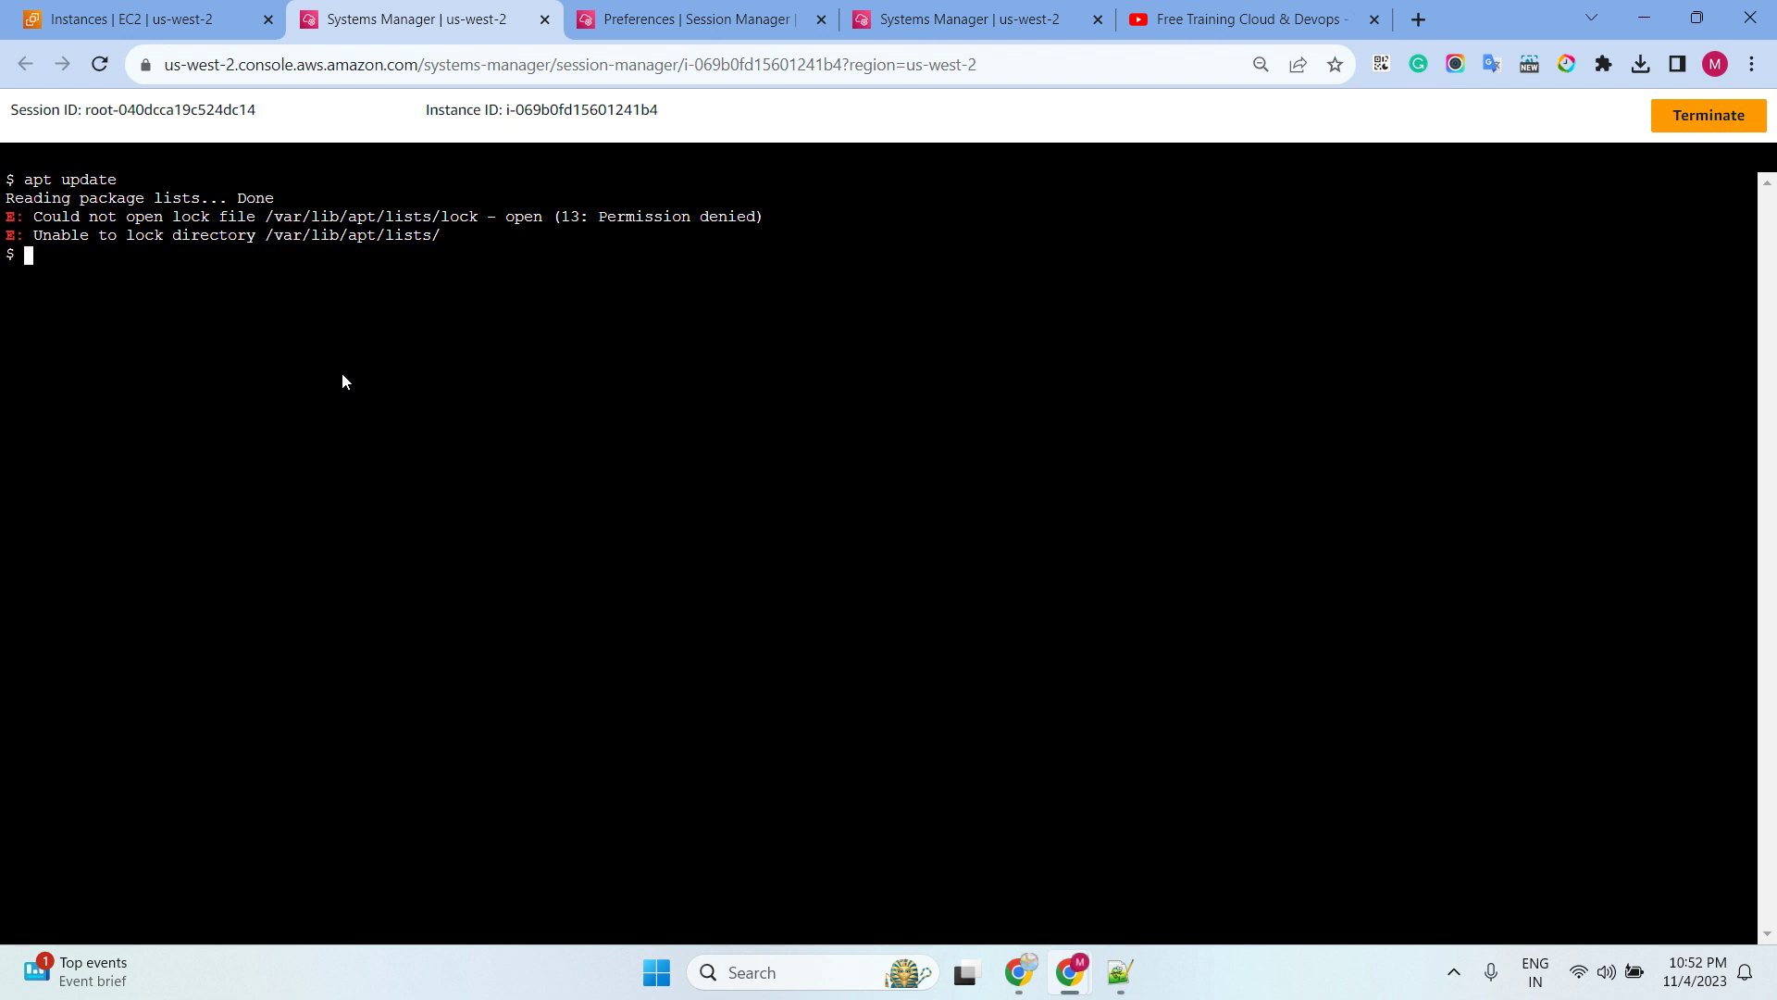
{"action": "type", "text": "sudo apt update"}
{"action": "key", "text": "Return"}
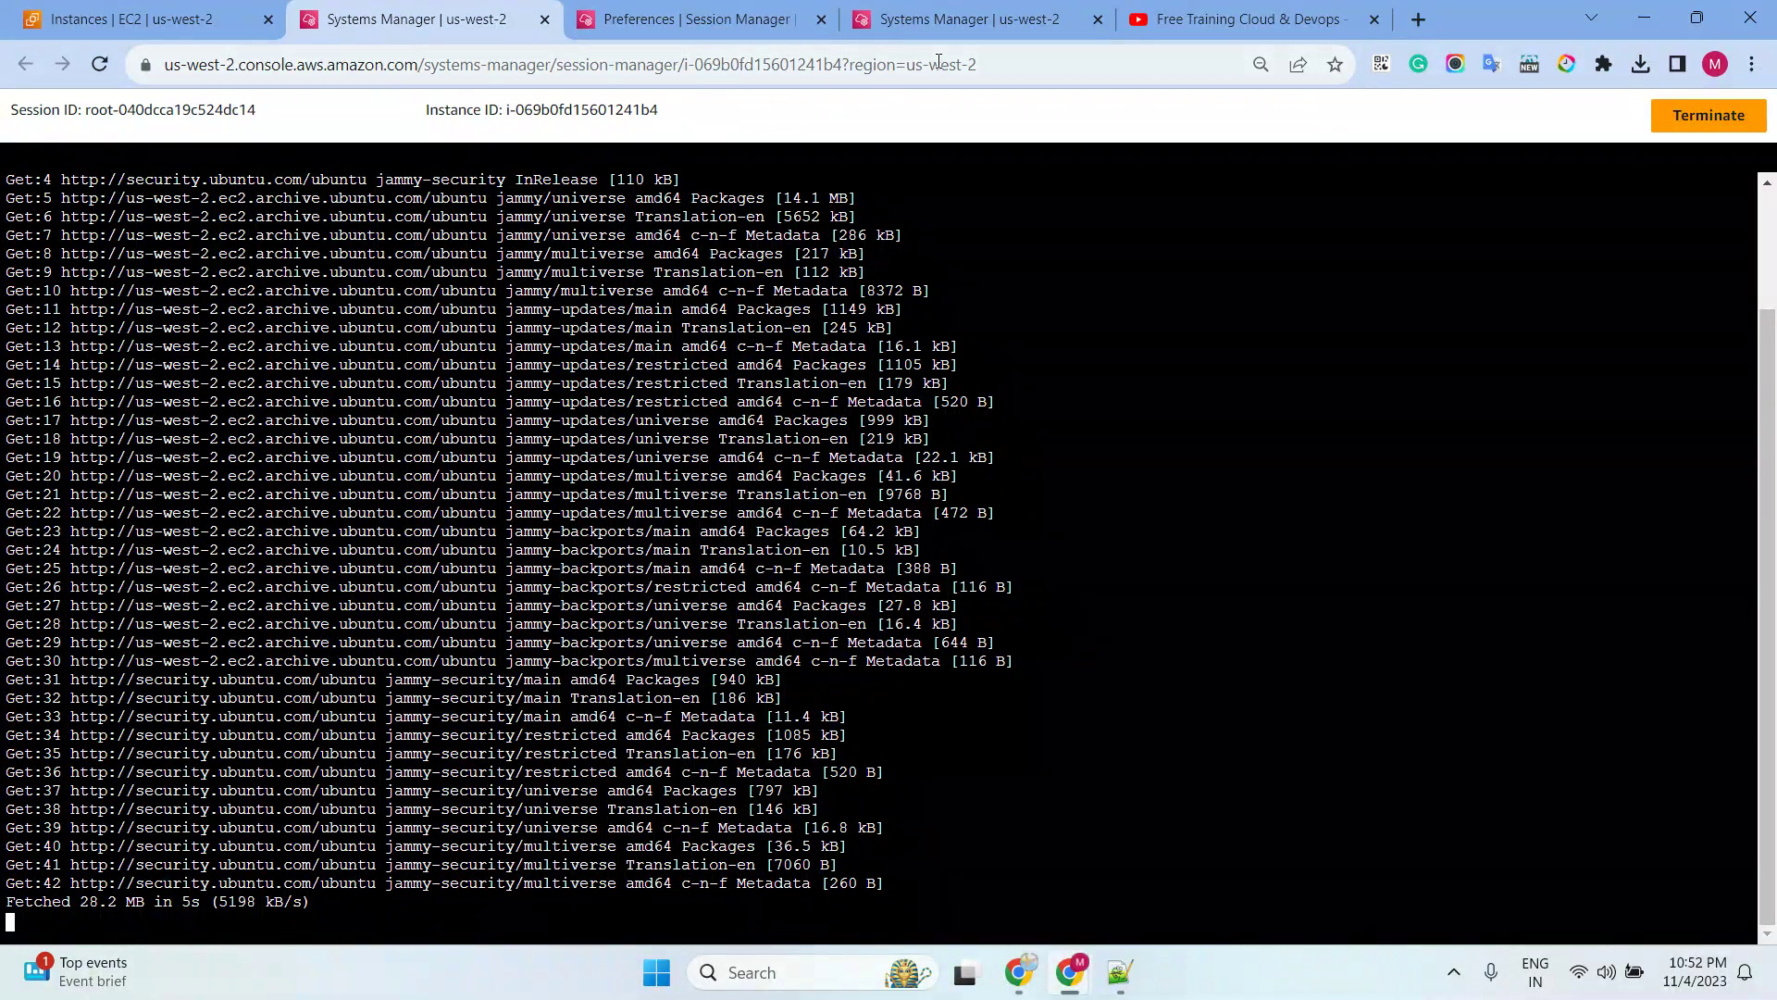
{"action": "left_click", "coordinate": [780, 26]}
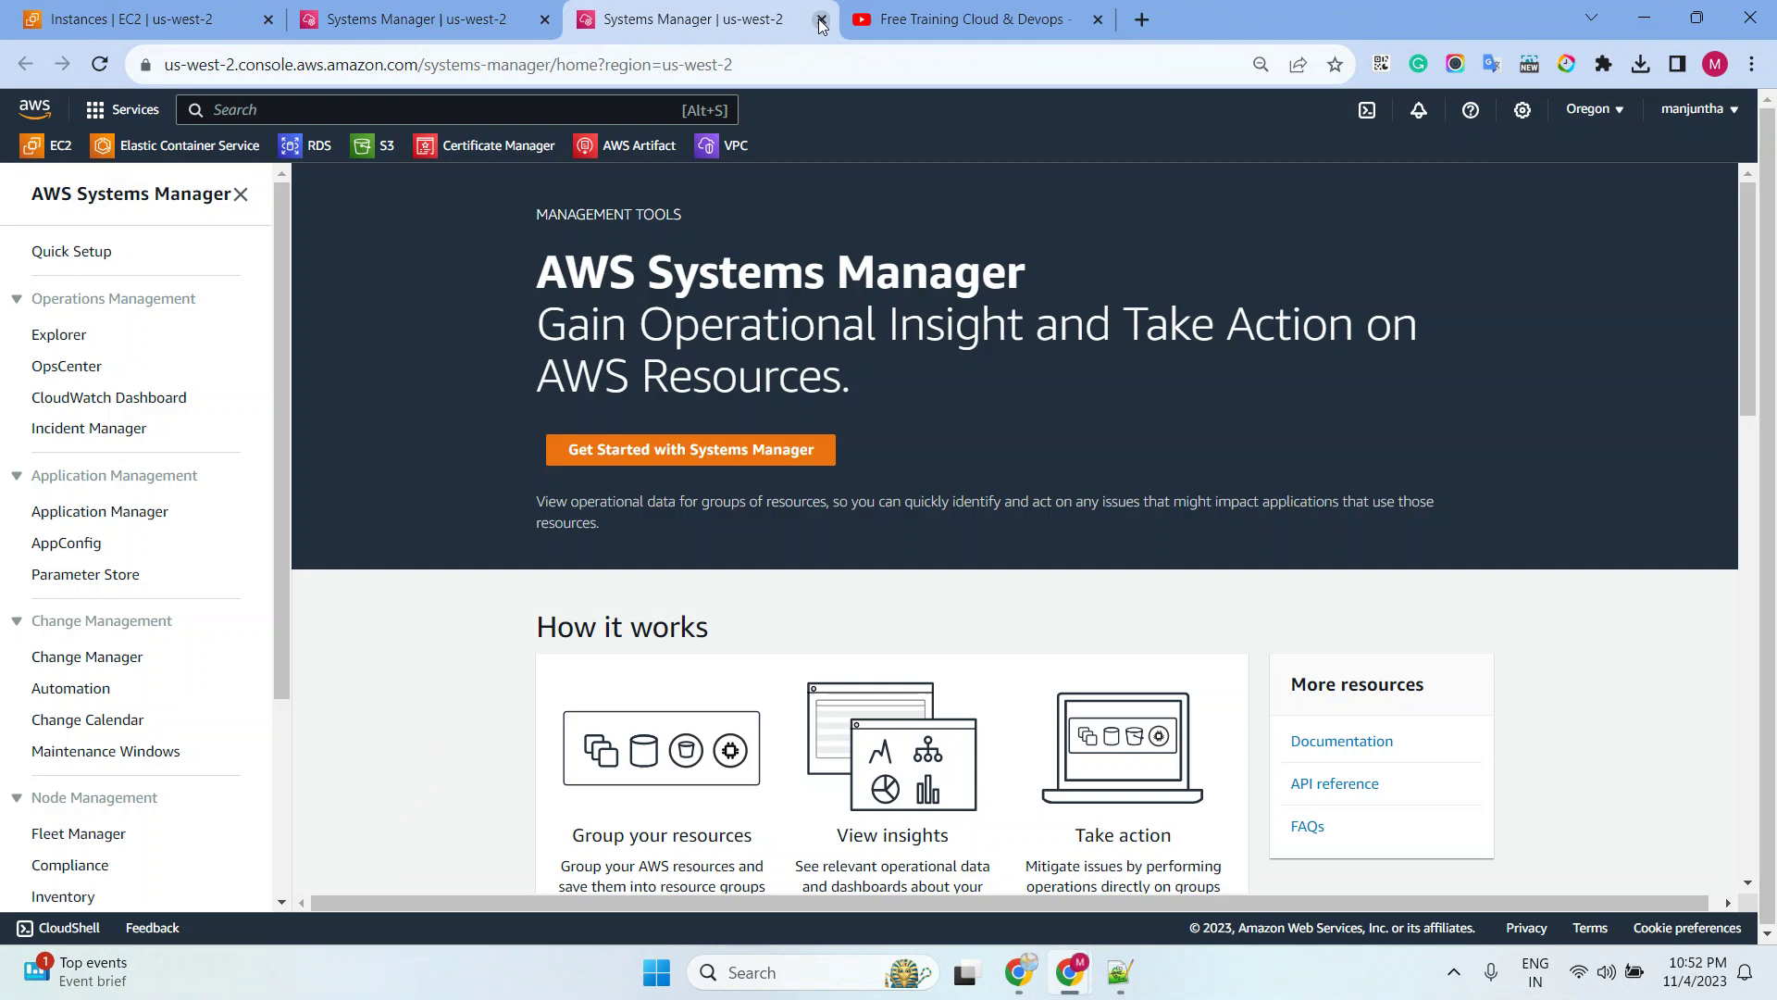
{"action": "left_click", "coordinate": [821, 20]}
Open Run Command, check the Ubuntu update output, and start a new command
{"action": "scroll", "coordinate": [91, 635], "scroll_direction": "down", "scroll_amount": 3}
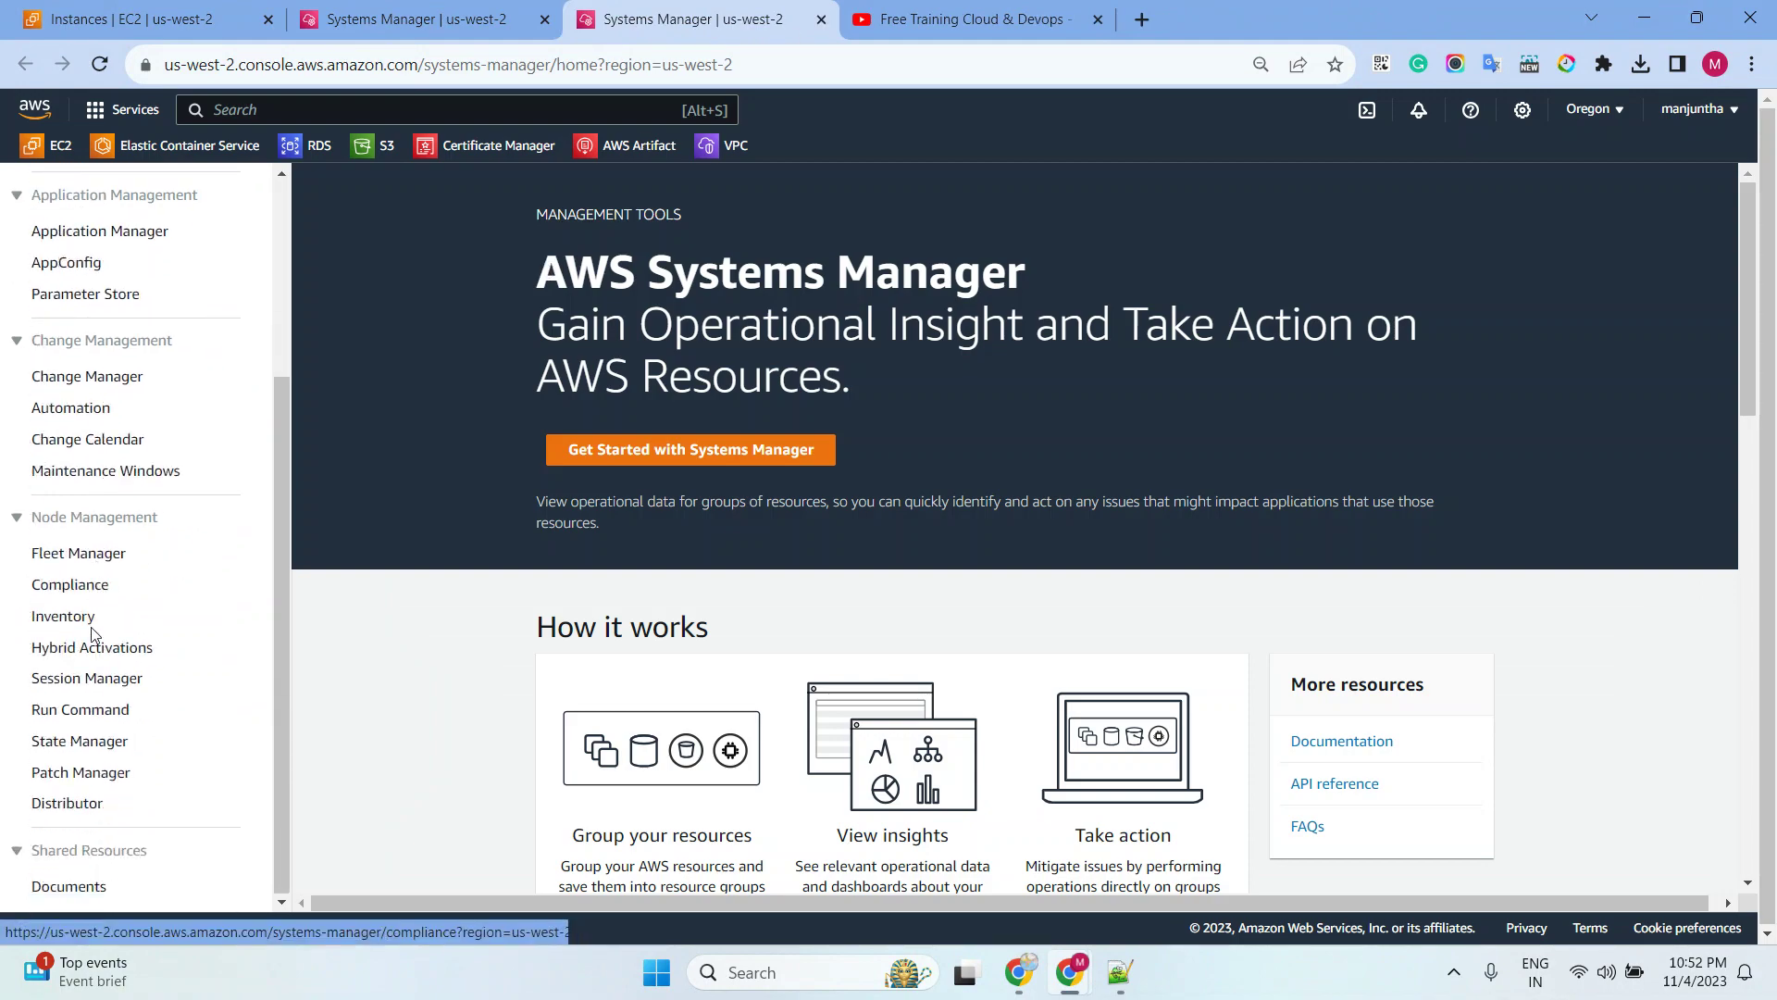
{"action": "left_click", "coordinate": [72, 711]}
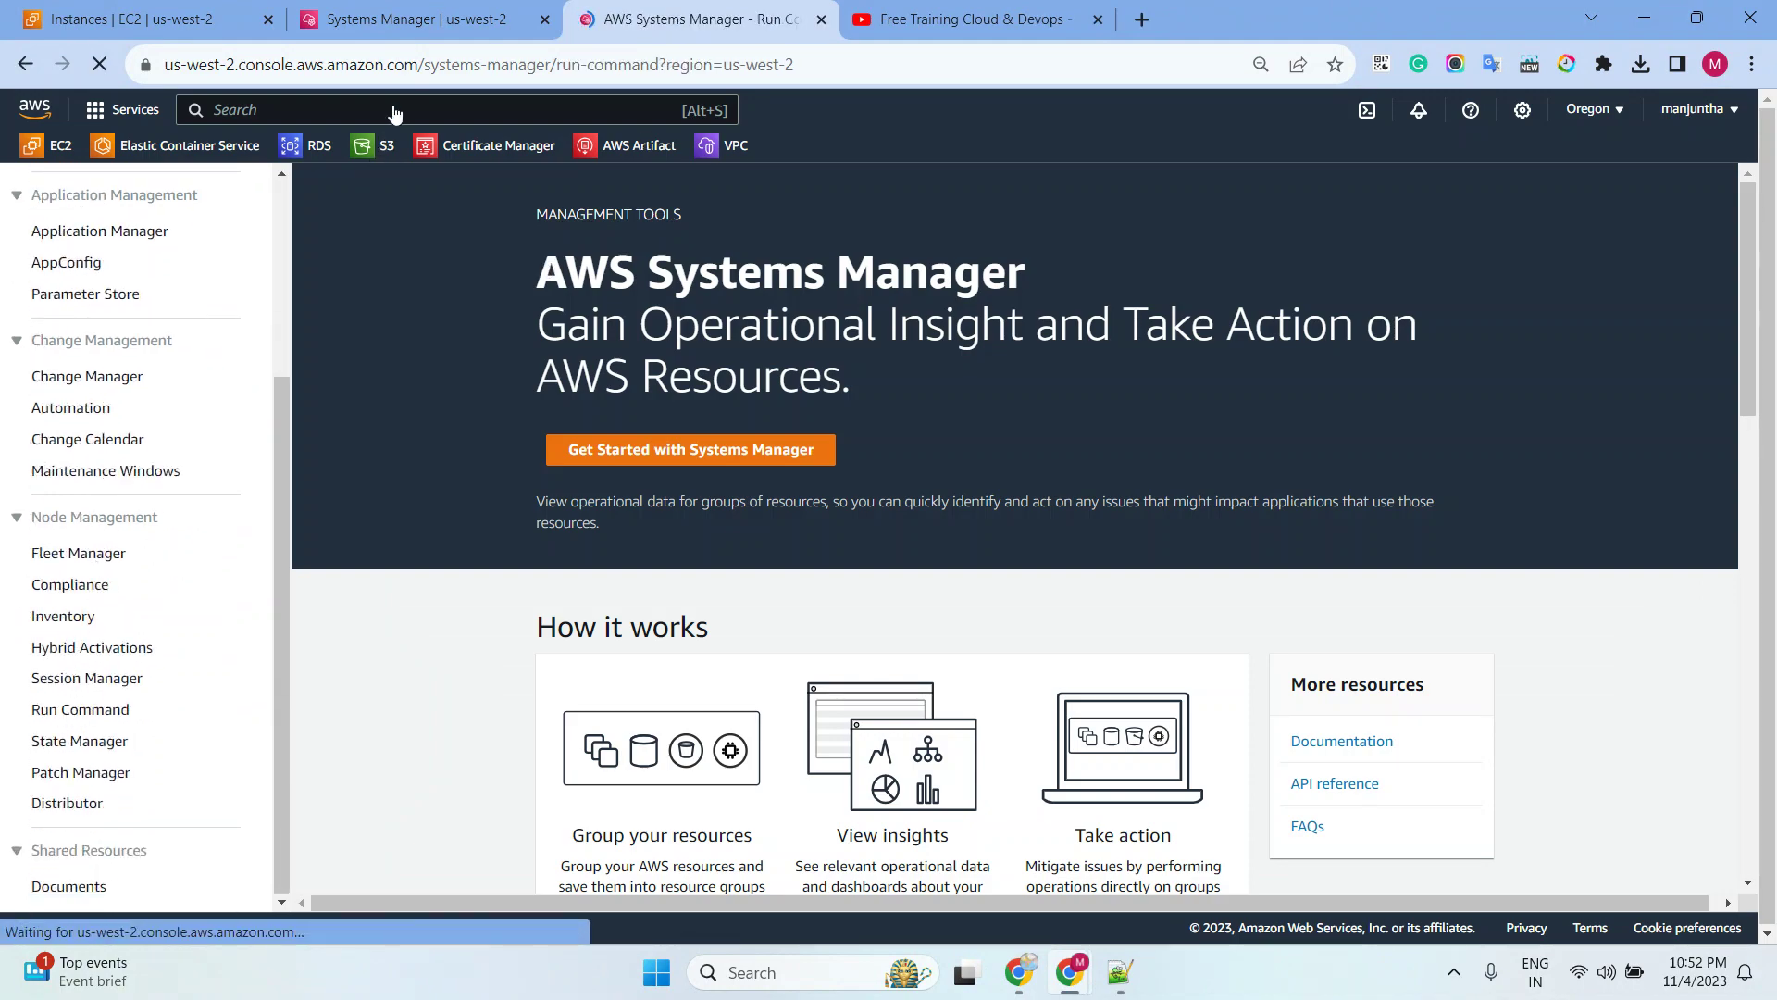
{"action": "left_click", "coordinate": [417, 19]}
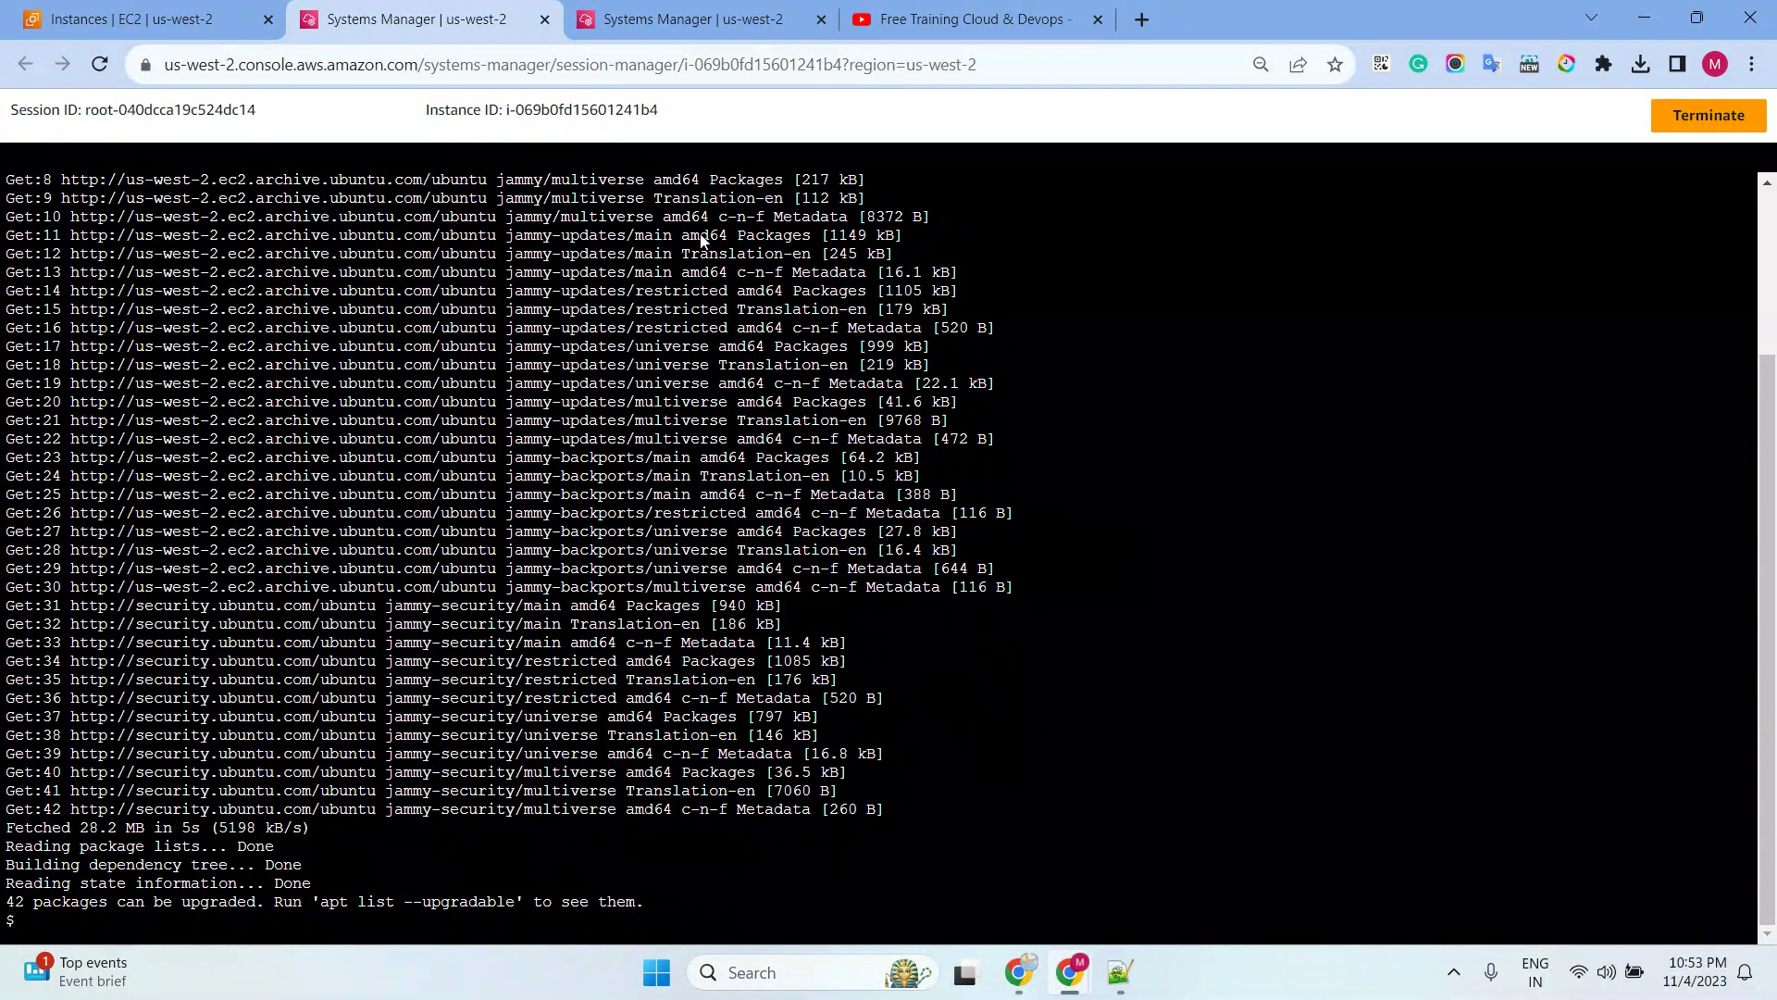
{"action": "left_click", "coordinate": [731, 22]}
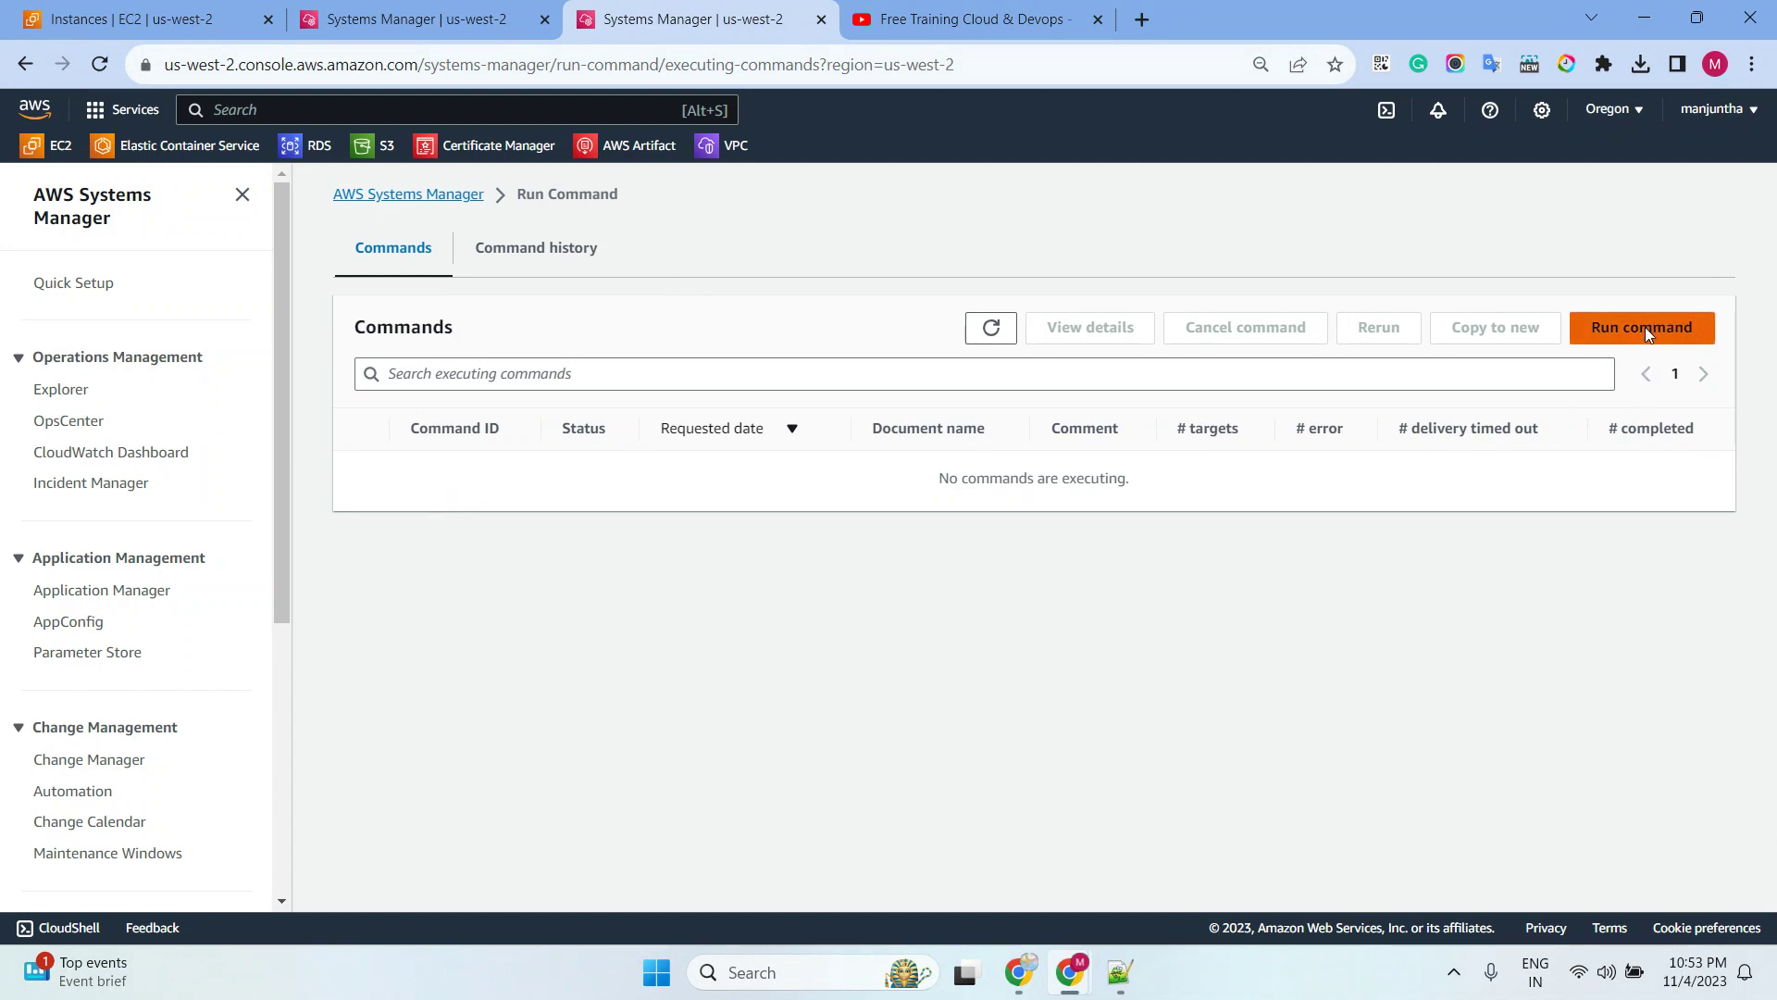
{"action": "left_click", "coordinate": [1643, 329]}
{"action": "left_click", "coordinate": [548, 427]}
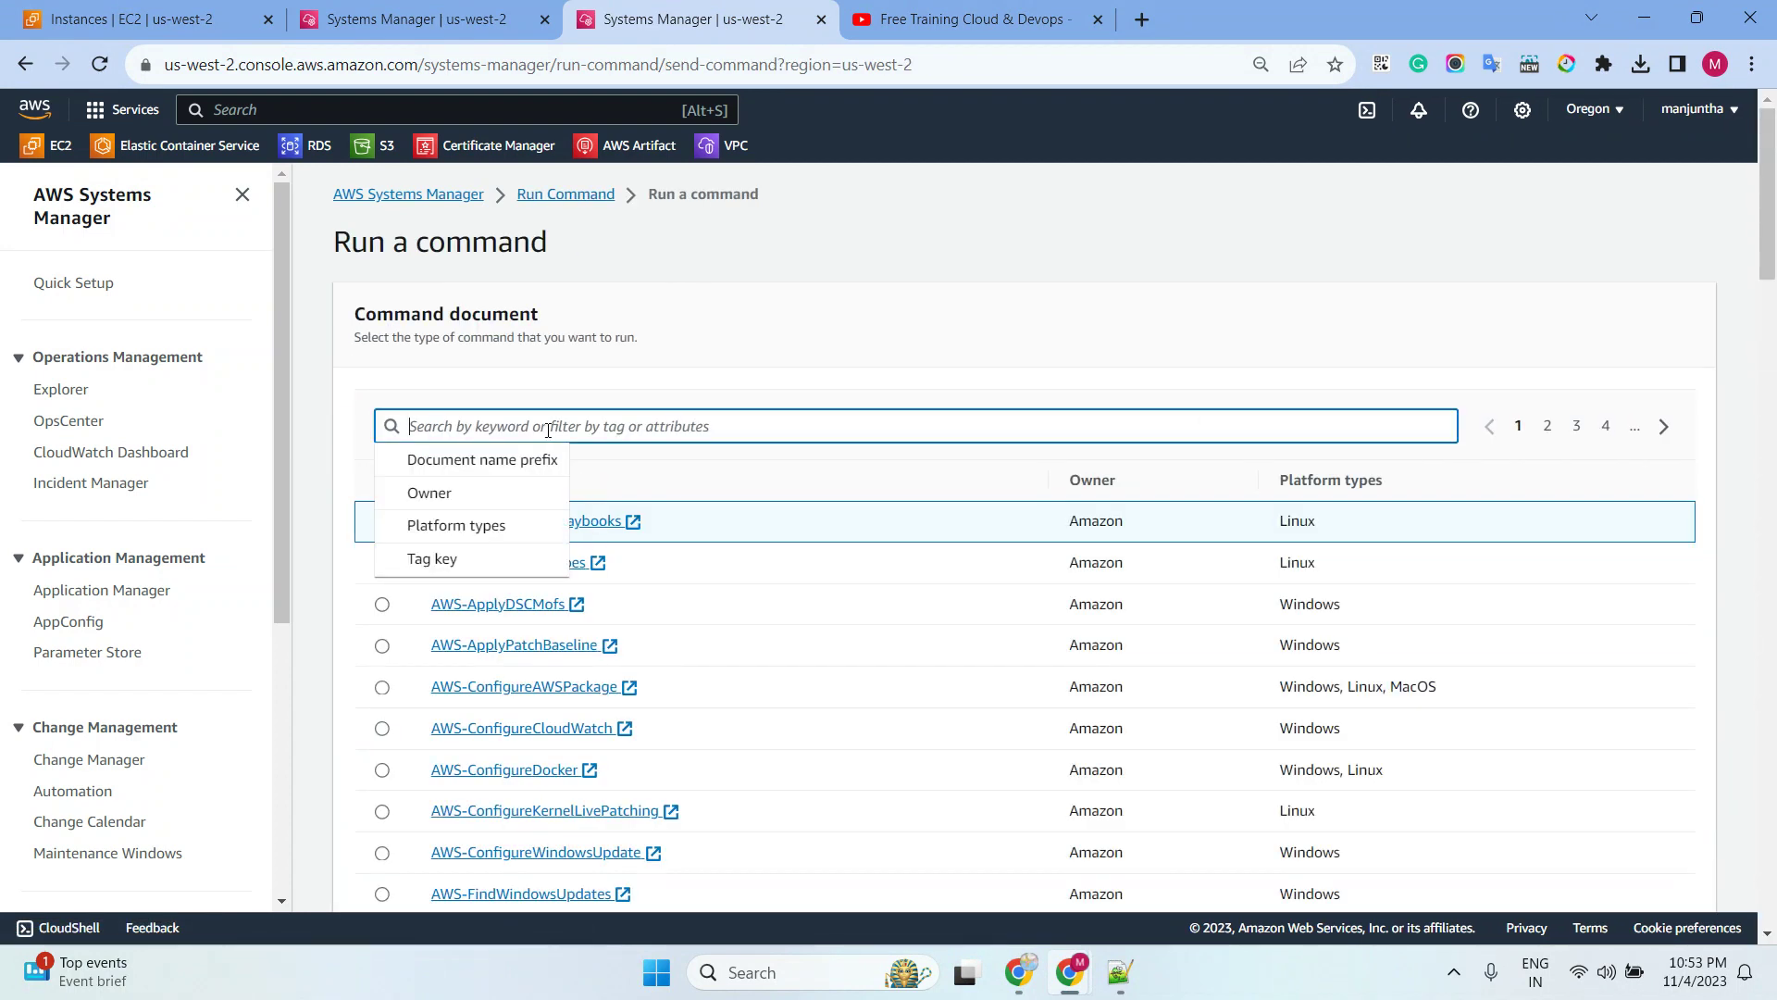
Choose the AWS-RunShellScript document and paste the ssm-user sudoers commands
{"action": "type", "text": "runshell"}
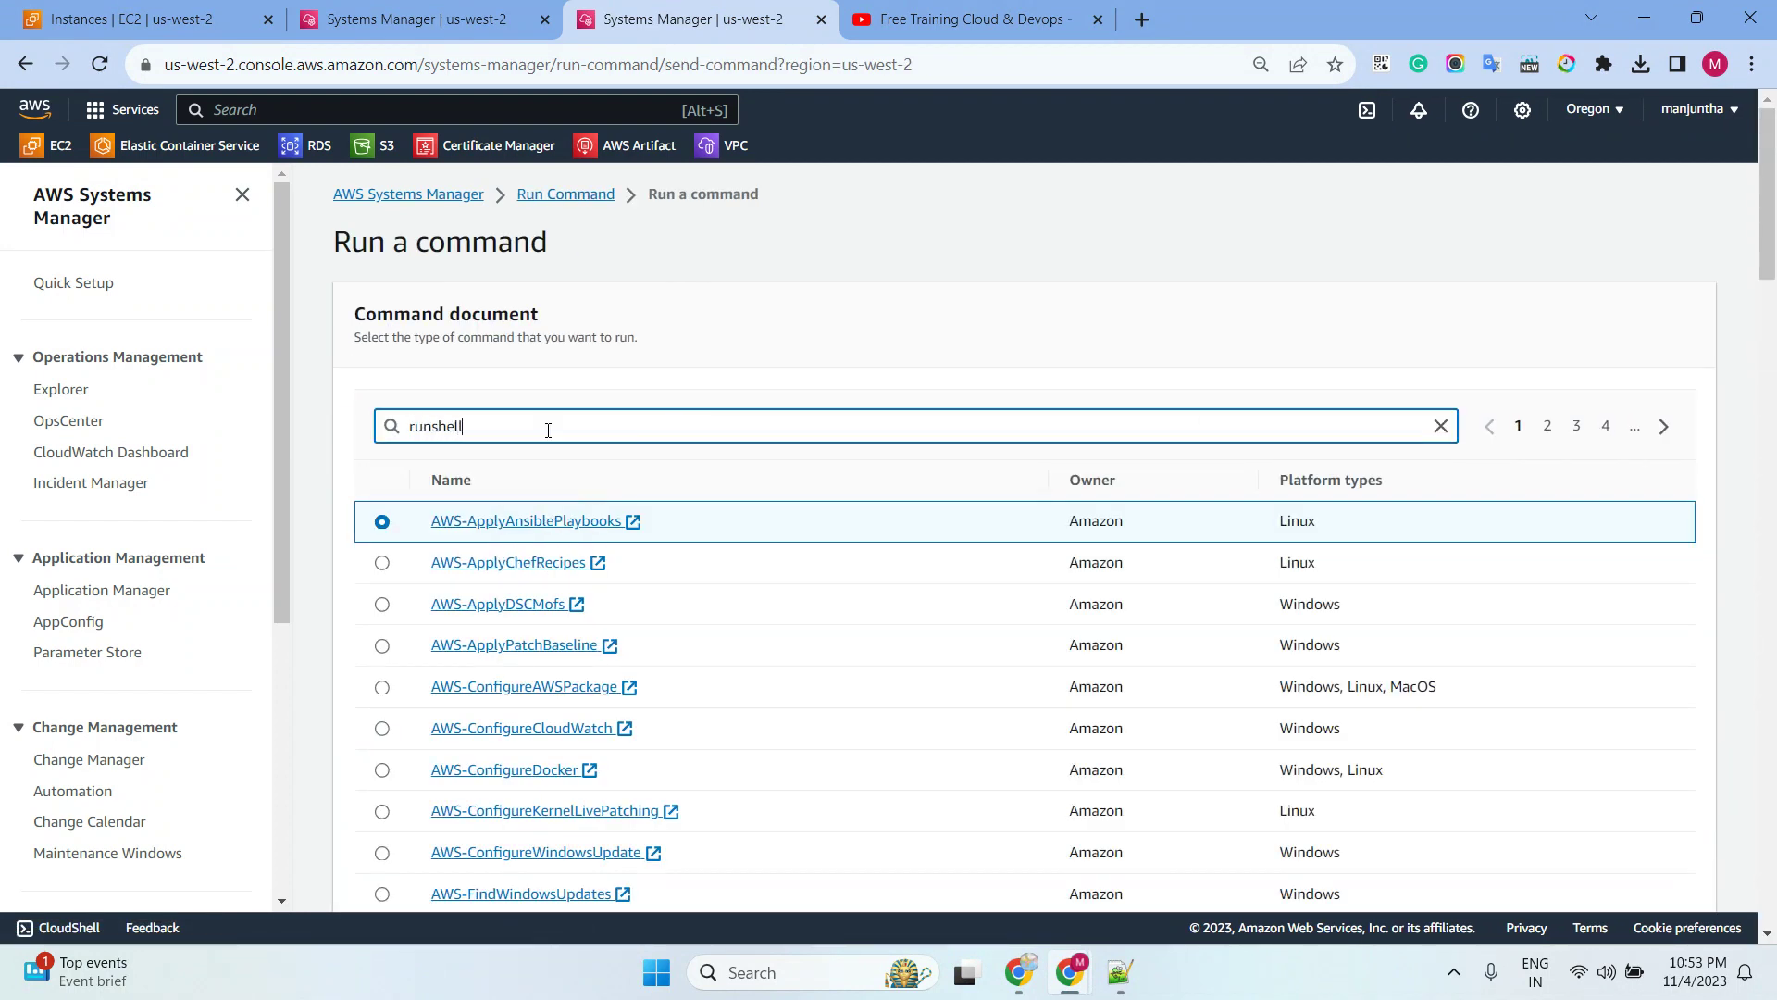
{"action": "key", "text": "Return"}
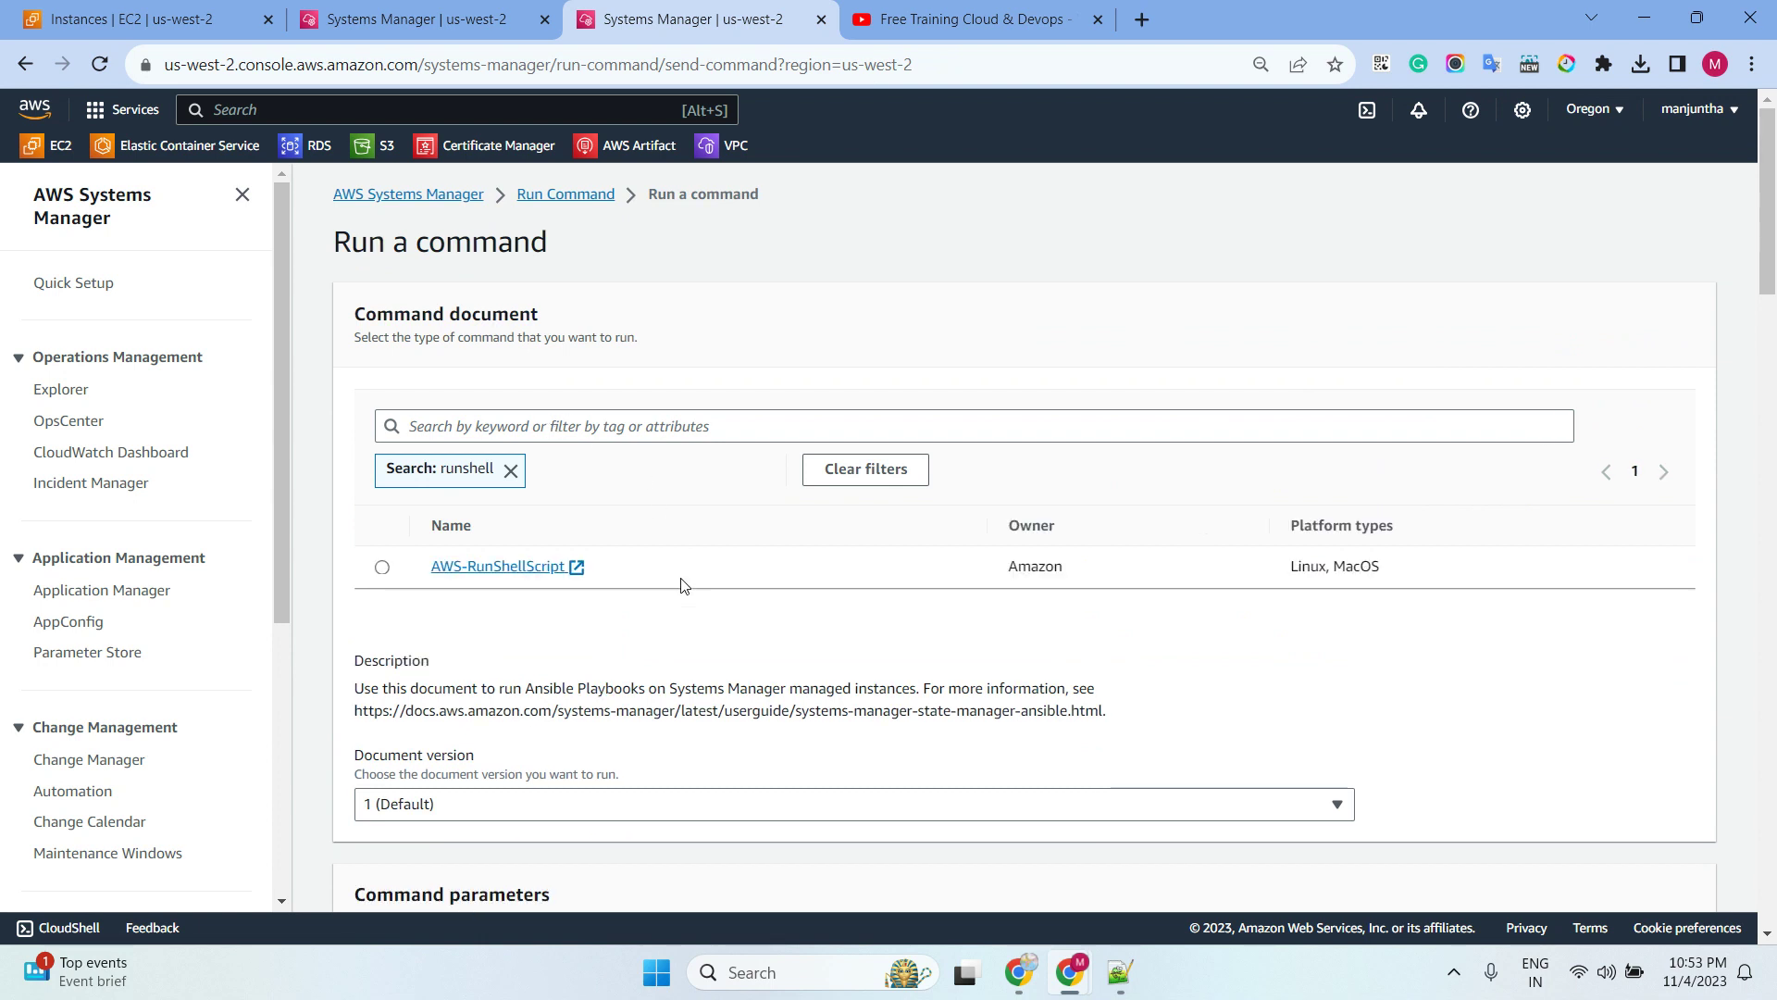
{"action": "left_click", "coordinate": [382, 571]}
{"action": "scroll", "coordinate": [919, 454], "scroll_direction": "down", "scroll_amount": 1}
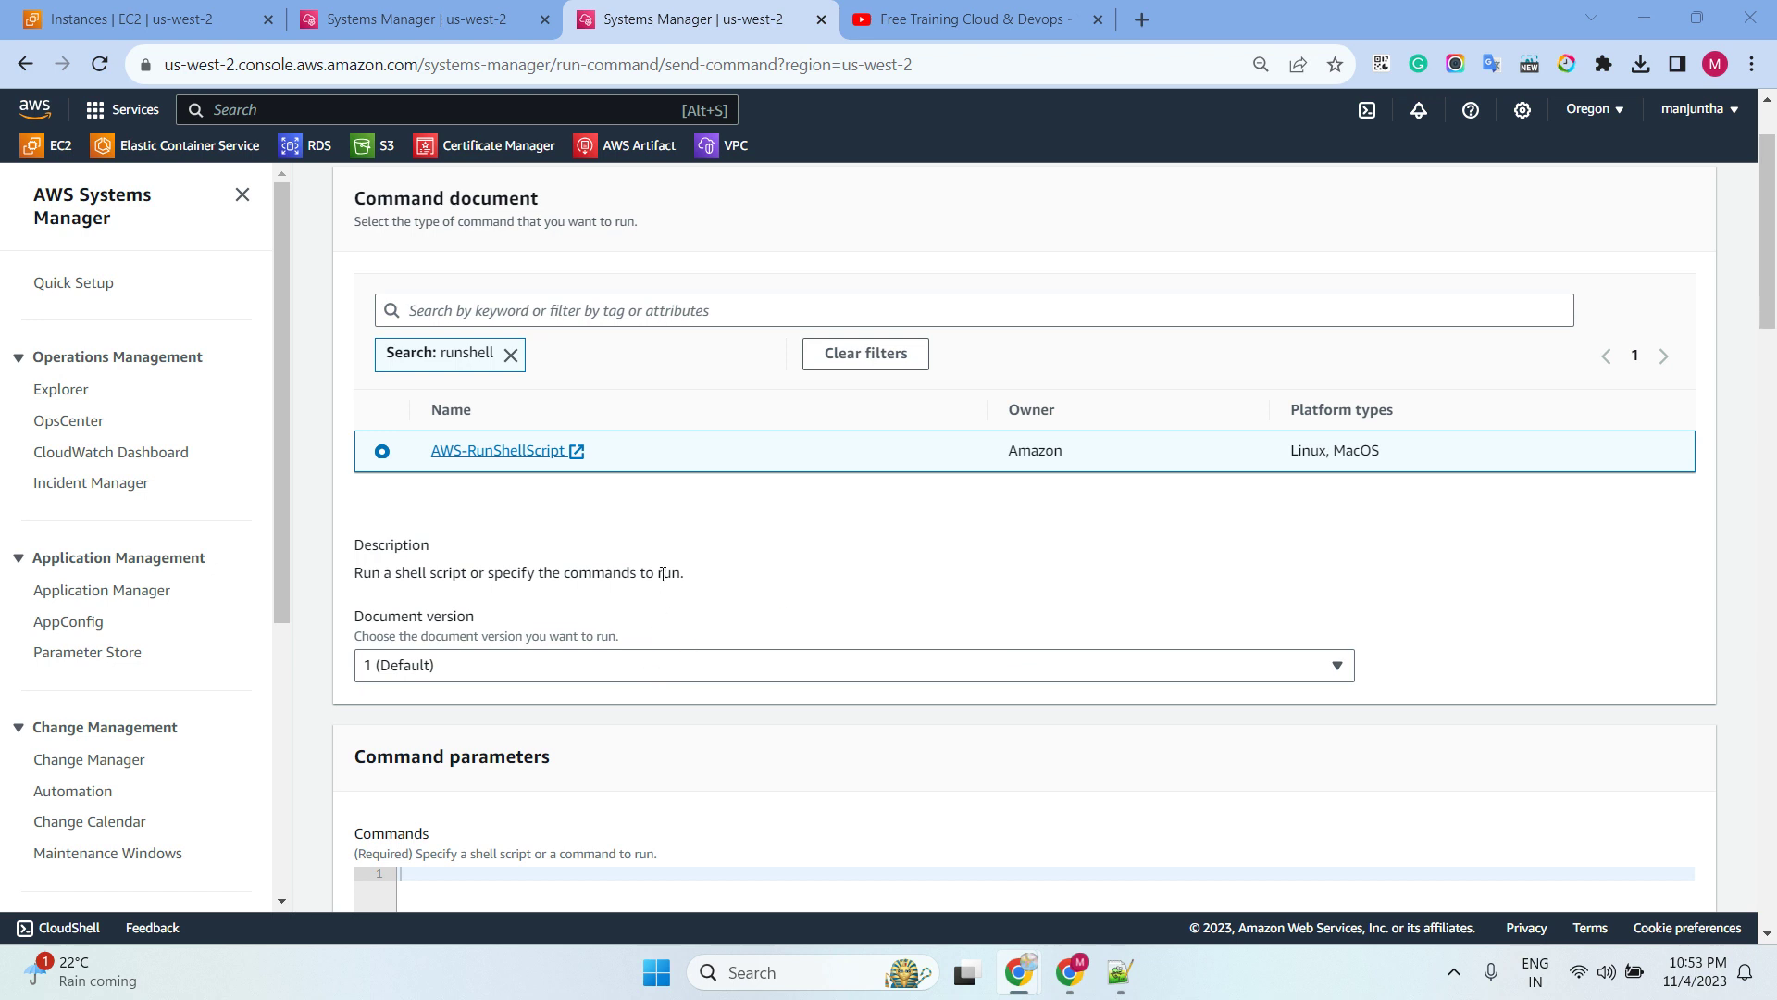
{"action": "scroll", "coordinate": [663, 574], "scroll_direction": "down", "scroll_amount": 2}
{"action": "type", "text": "cd /etc/sudoers.d echo \"#User rules for ssm-user\" > ssm-agent-users"}
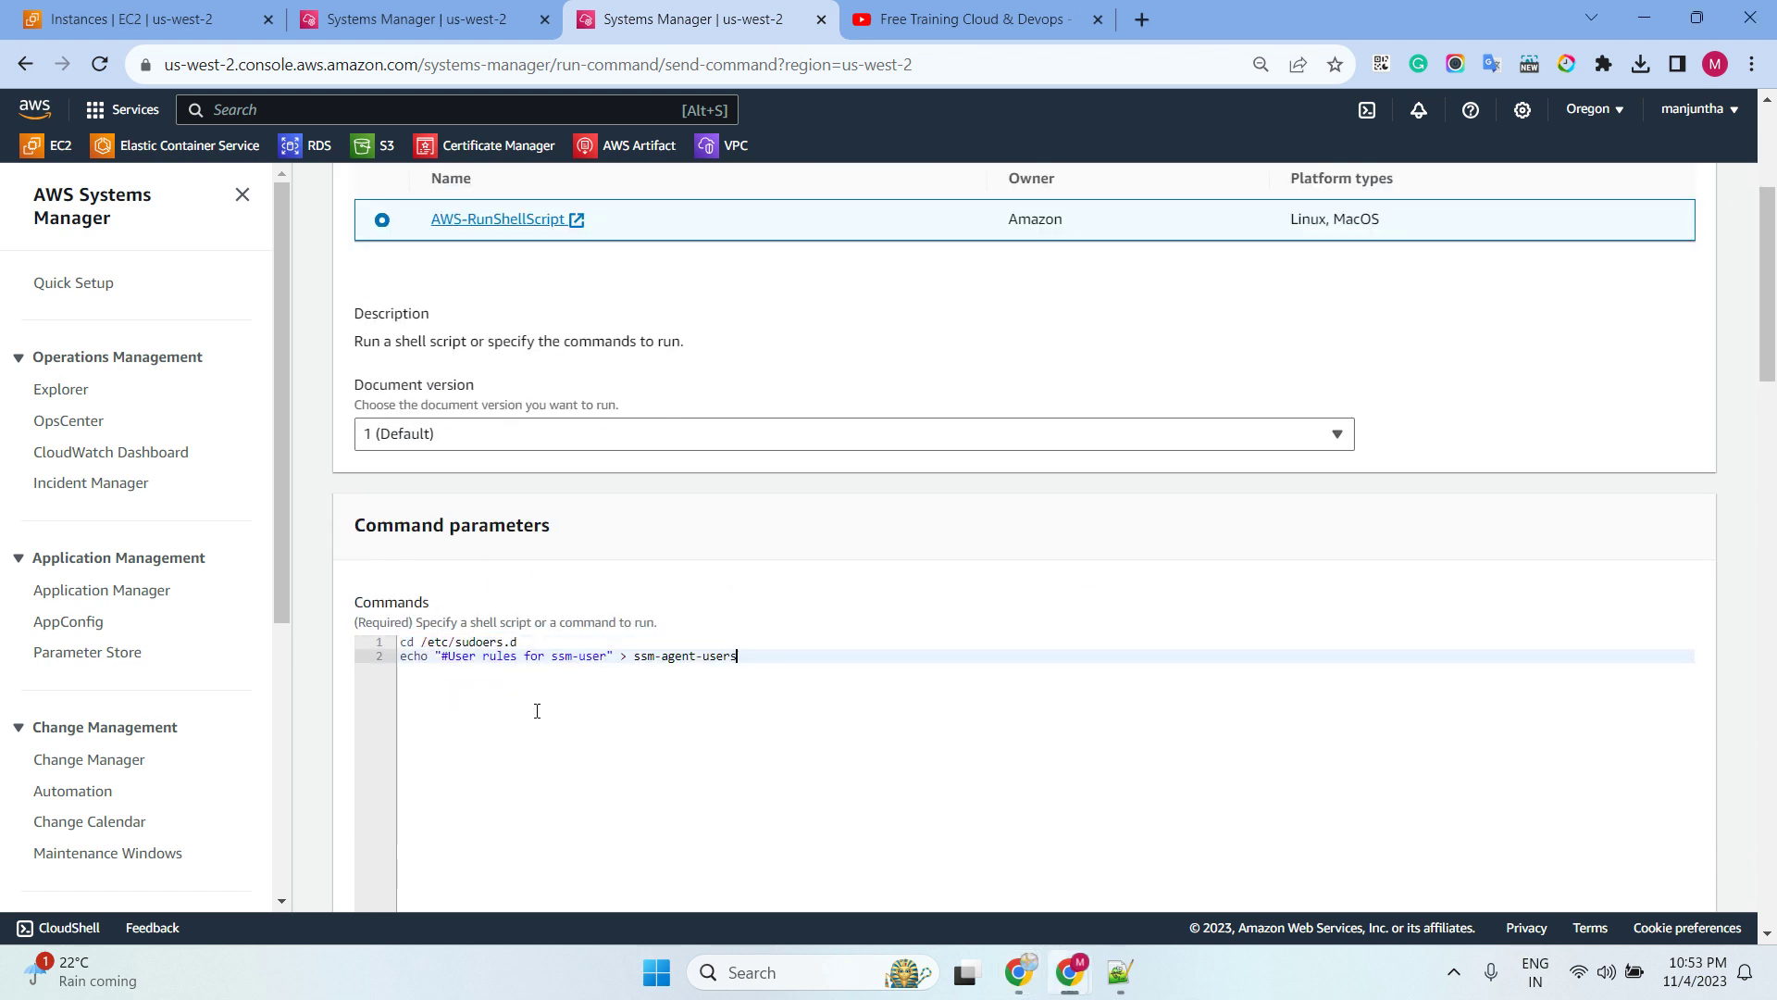
{"action": "left_click_drag", "start_coordinate": [754, 659], "coordinate": [438, 674]}
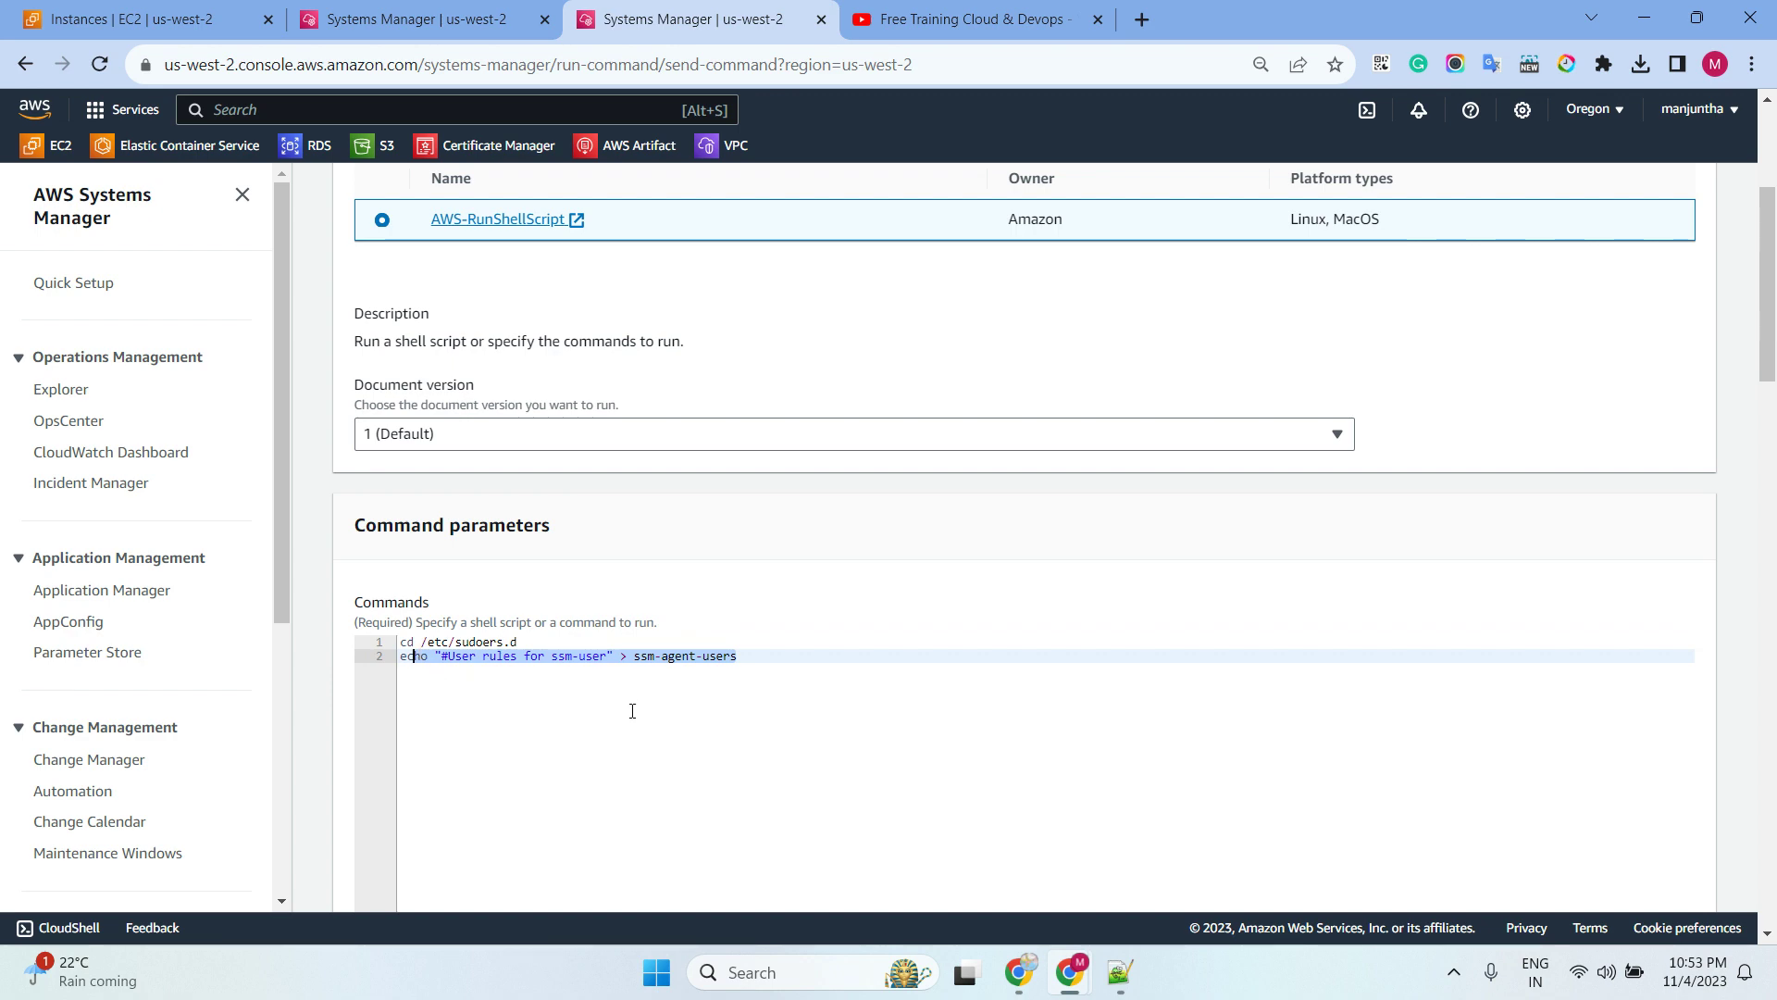
Target linuxinstance-ubuntu manually, disable S3 output, and run the command
{"action": "scroll", "coordinate": [632, 710], "scroll_direction": "down", "scroll_amount": 9}
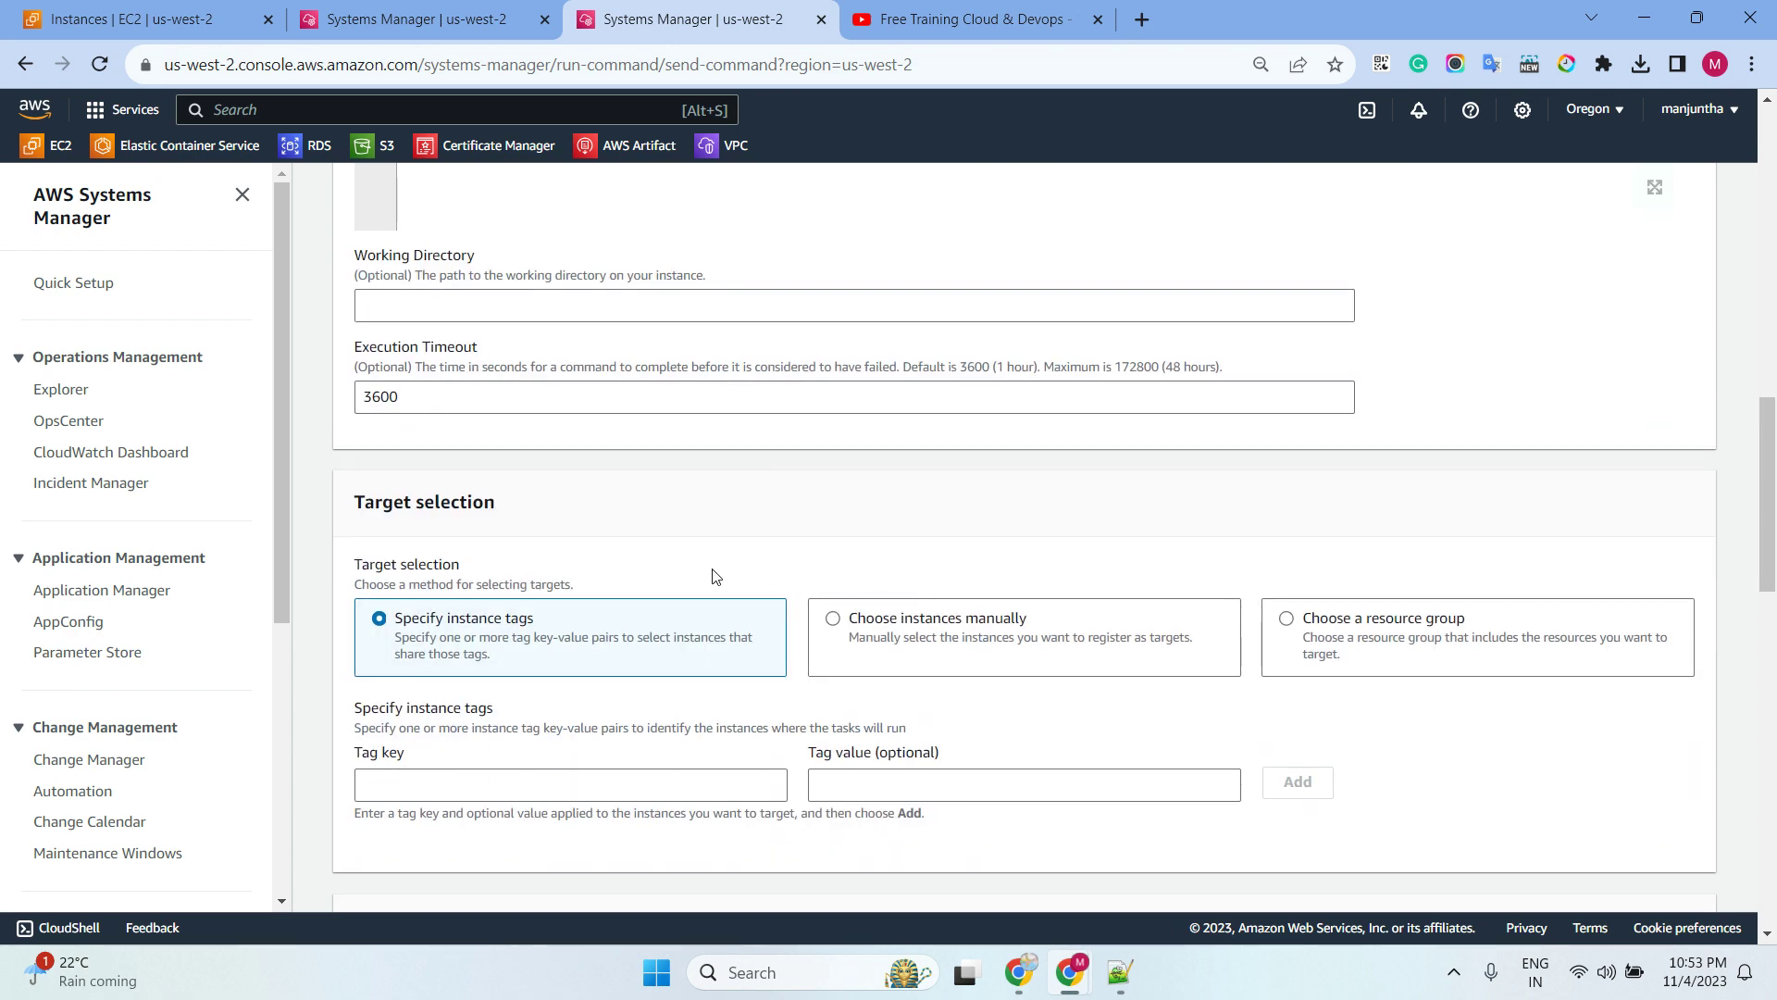
{"action": "left_click", "coordinate": [938, 640]}
{"action": "scroll", "coordinate": [796, 555], "scroll_direction": "down", "scroll_amount": 3}
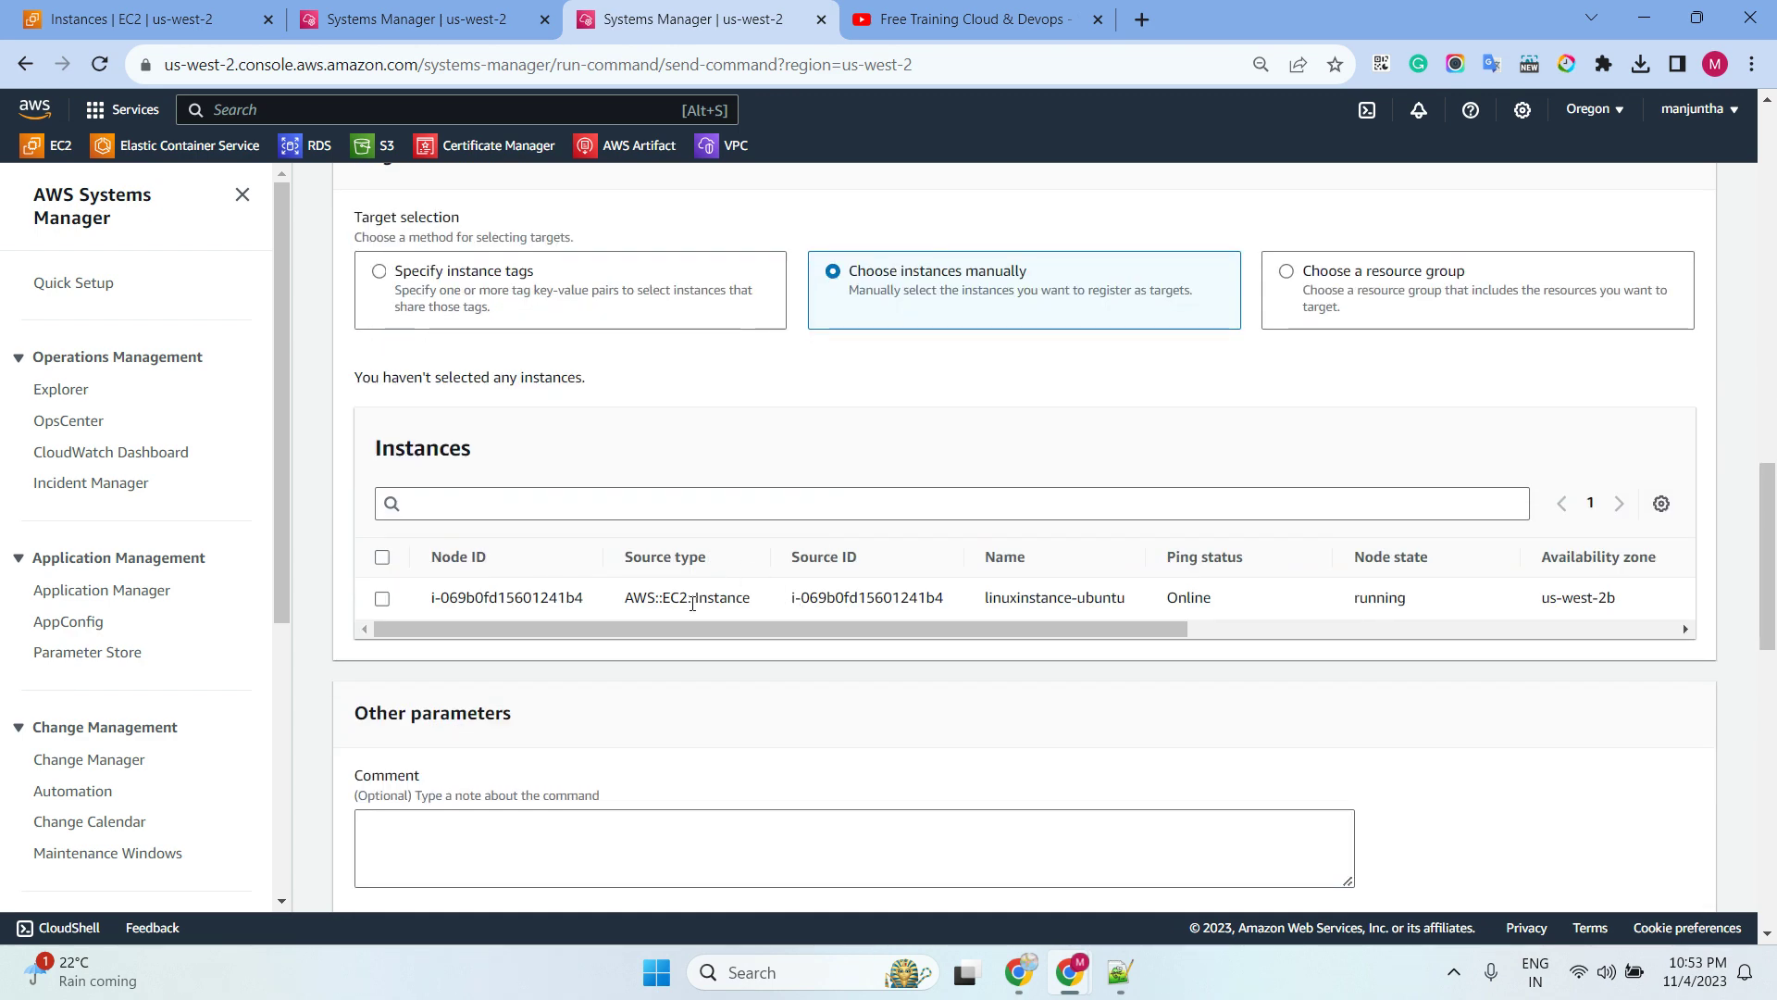
{"action": "left_click", "coordinate": [382, 598]}
{"action": "scroll", "coordinate": [873, 559], "scroll_direction": "down", "scroll_amount": 15}
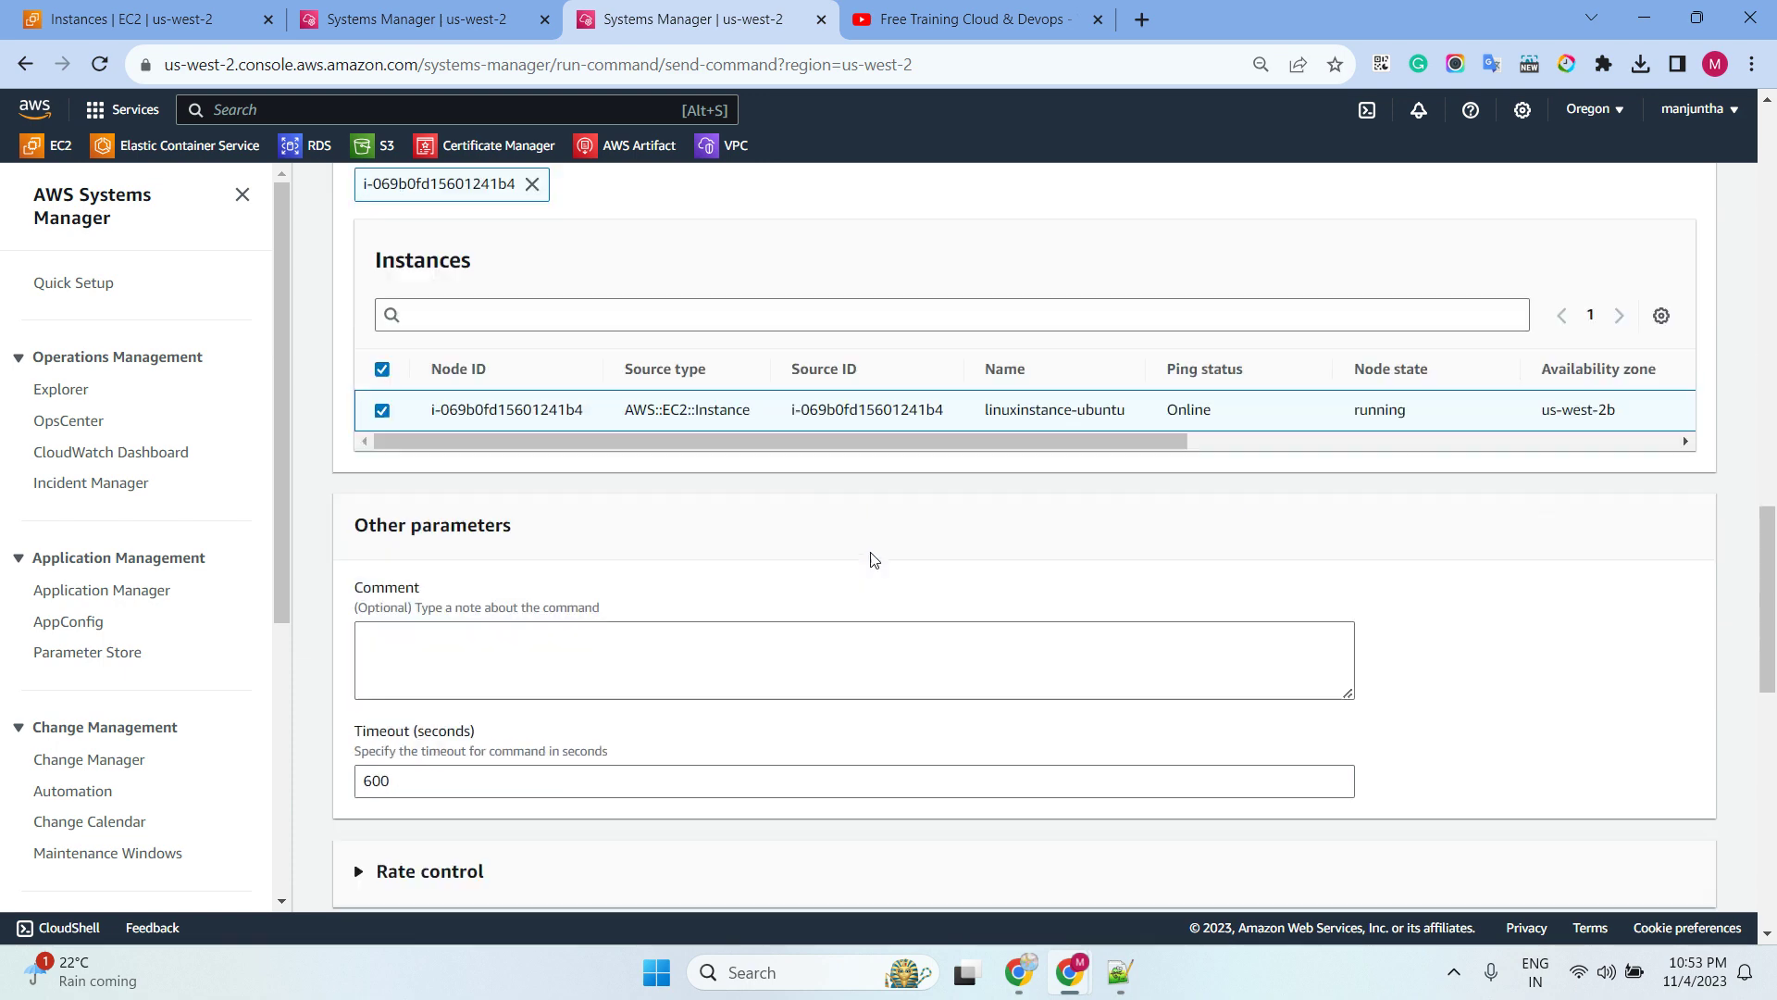
{"action": "left_click", "coordinate": [477, 235]}
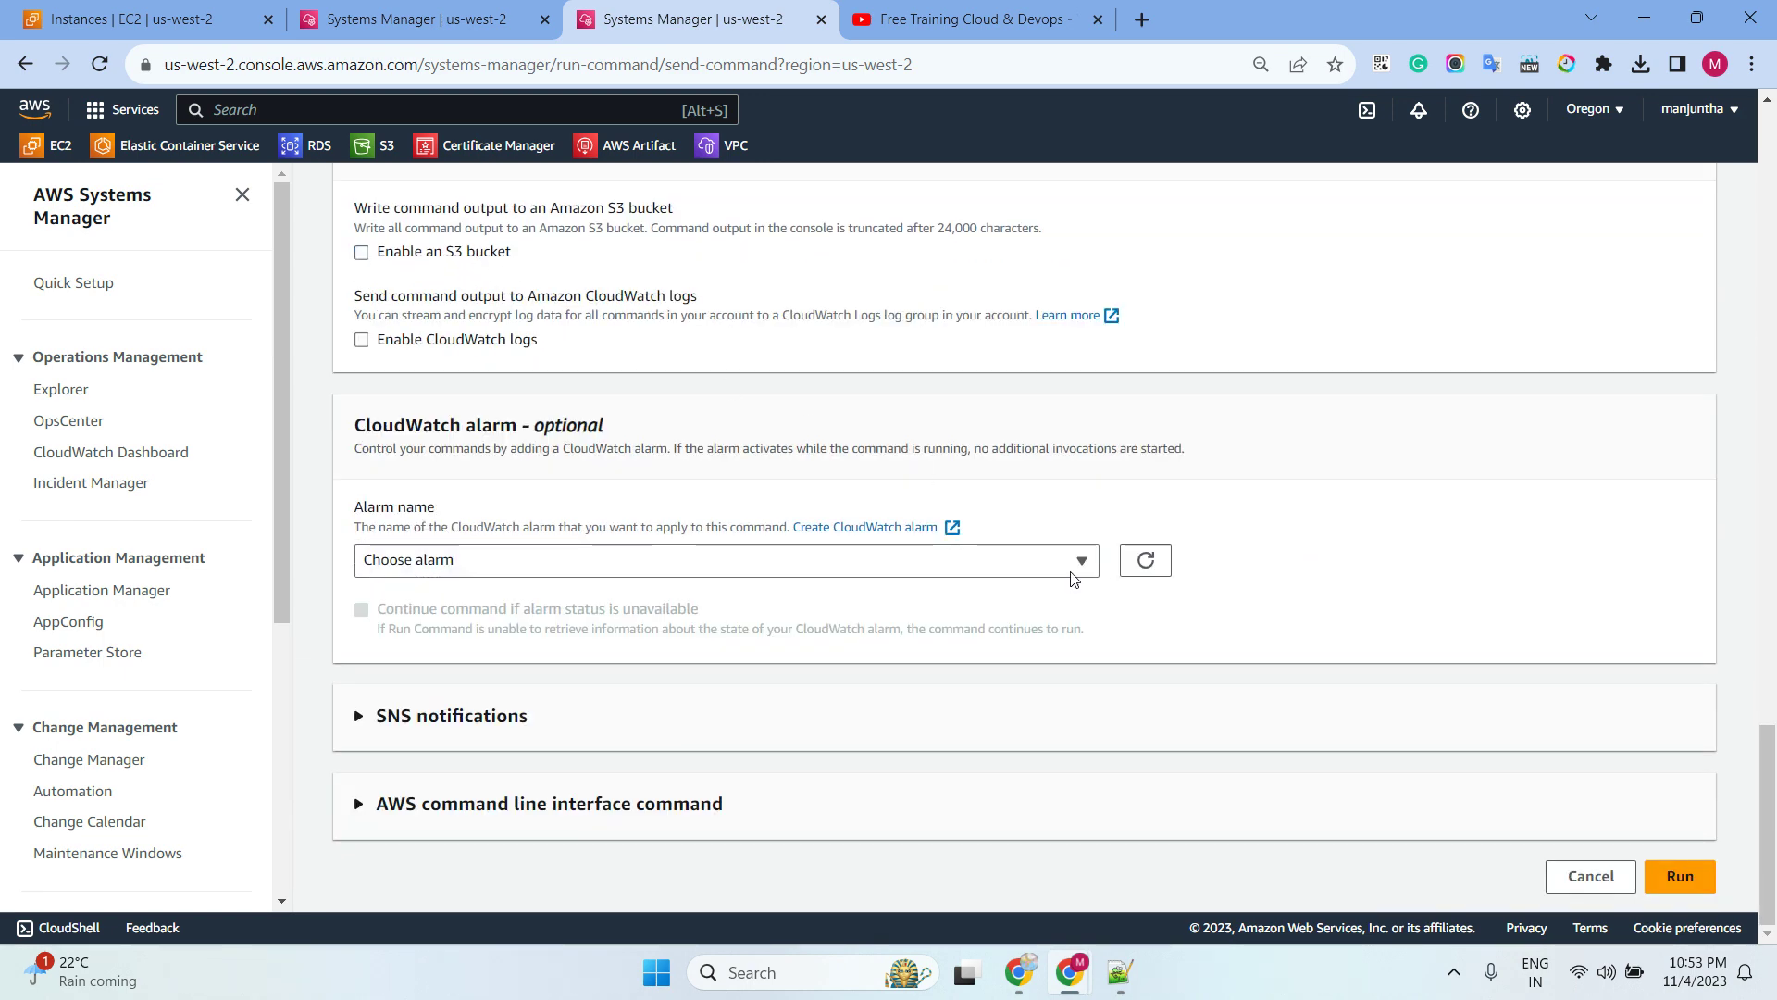
{"action": "left_click", "coordinate": [1678, 875]}
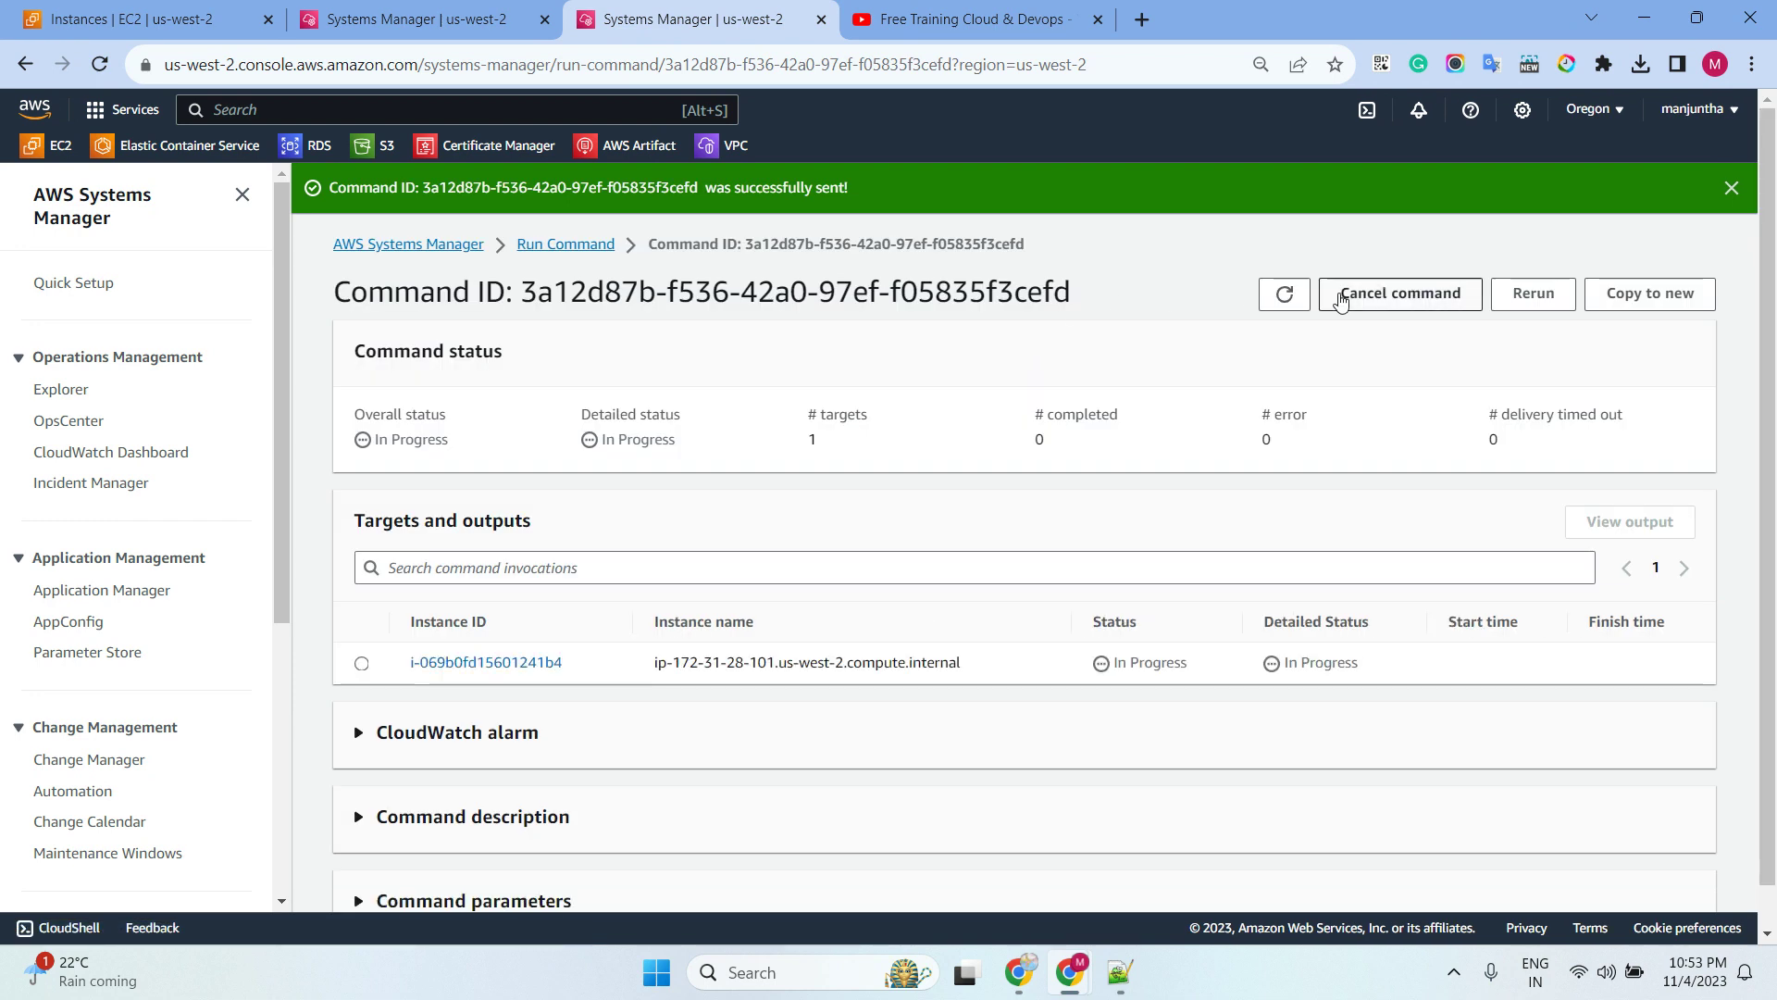
Confirm the sudoers command succeeded in its output, then reload the Ubuntu terminal session
{"action": "left_click", "coordinate": [1283, 293]}
{"action": "double_click", "coordinate": [1283, 293]}
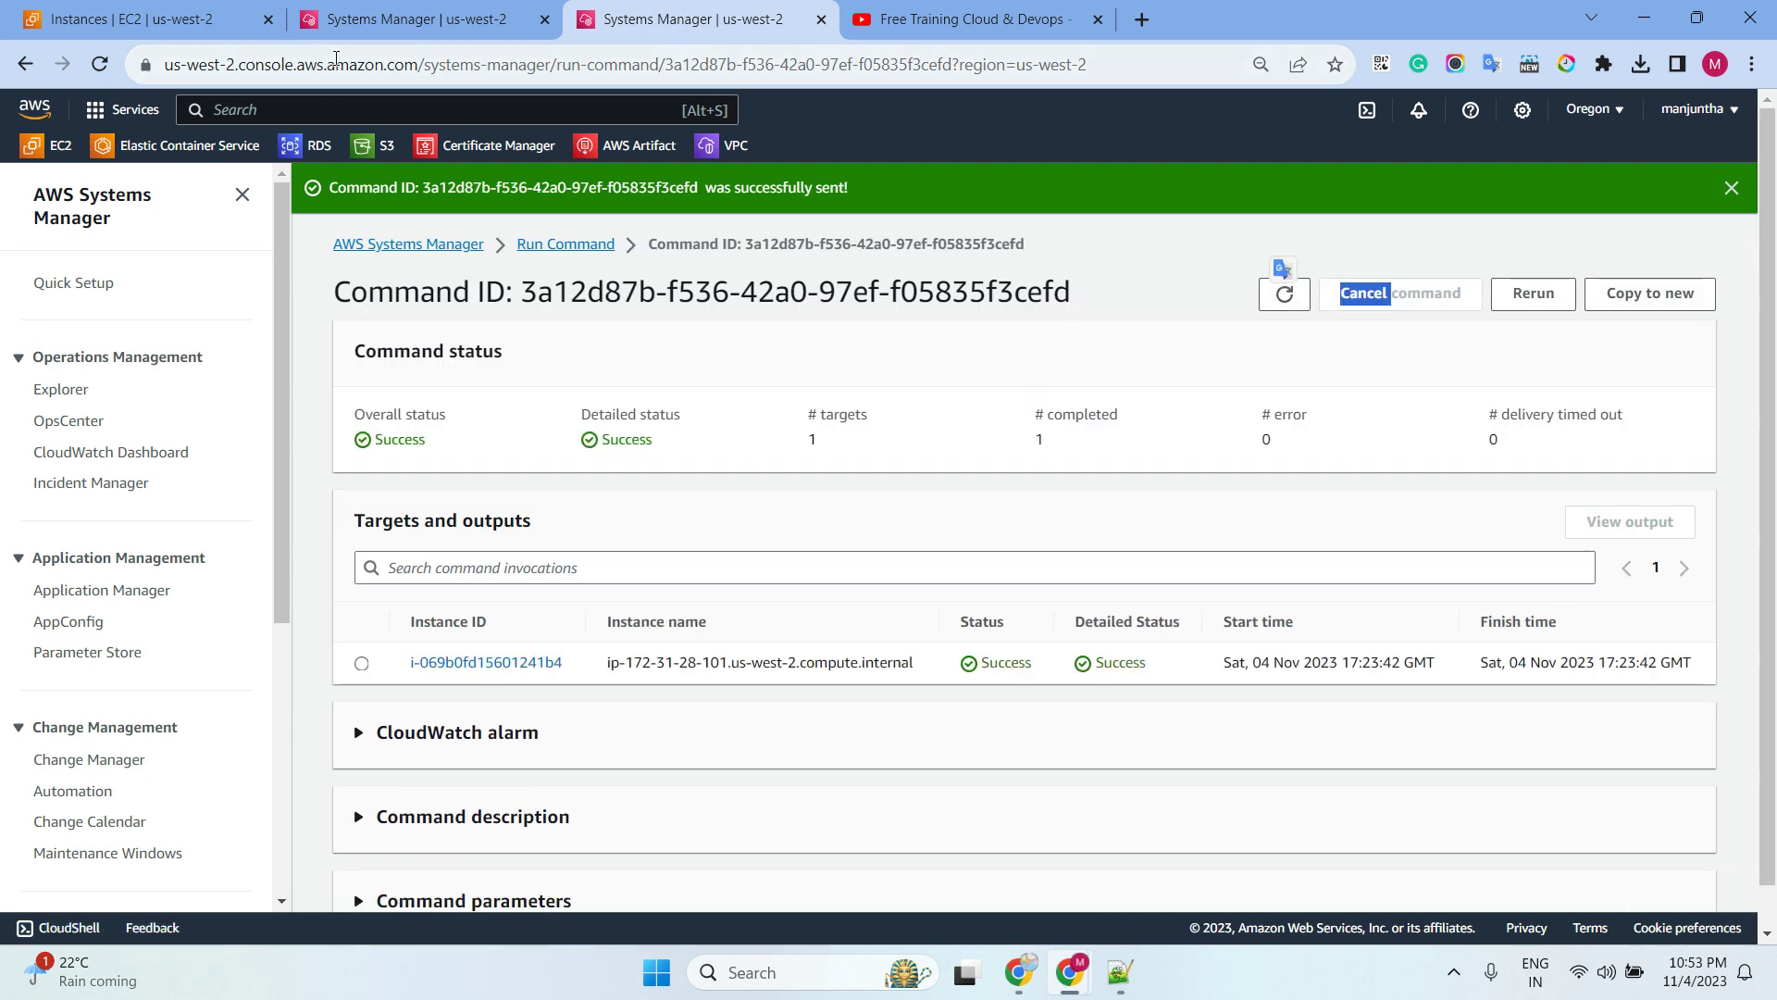
{"action": "left_click", "coordinate": [511, 660]}
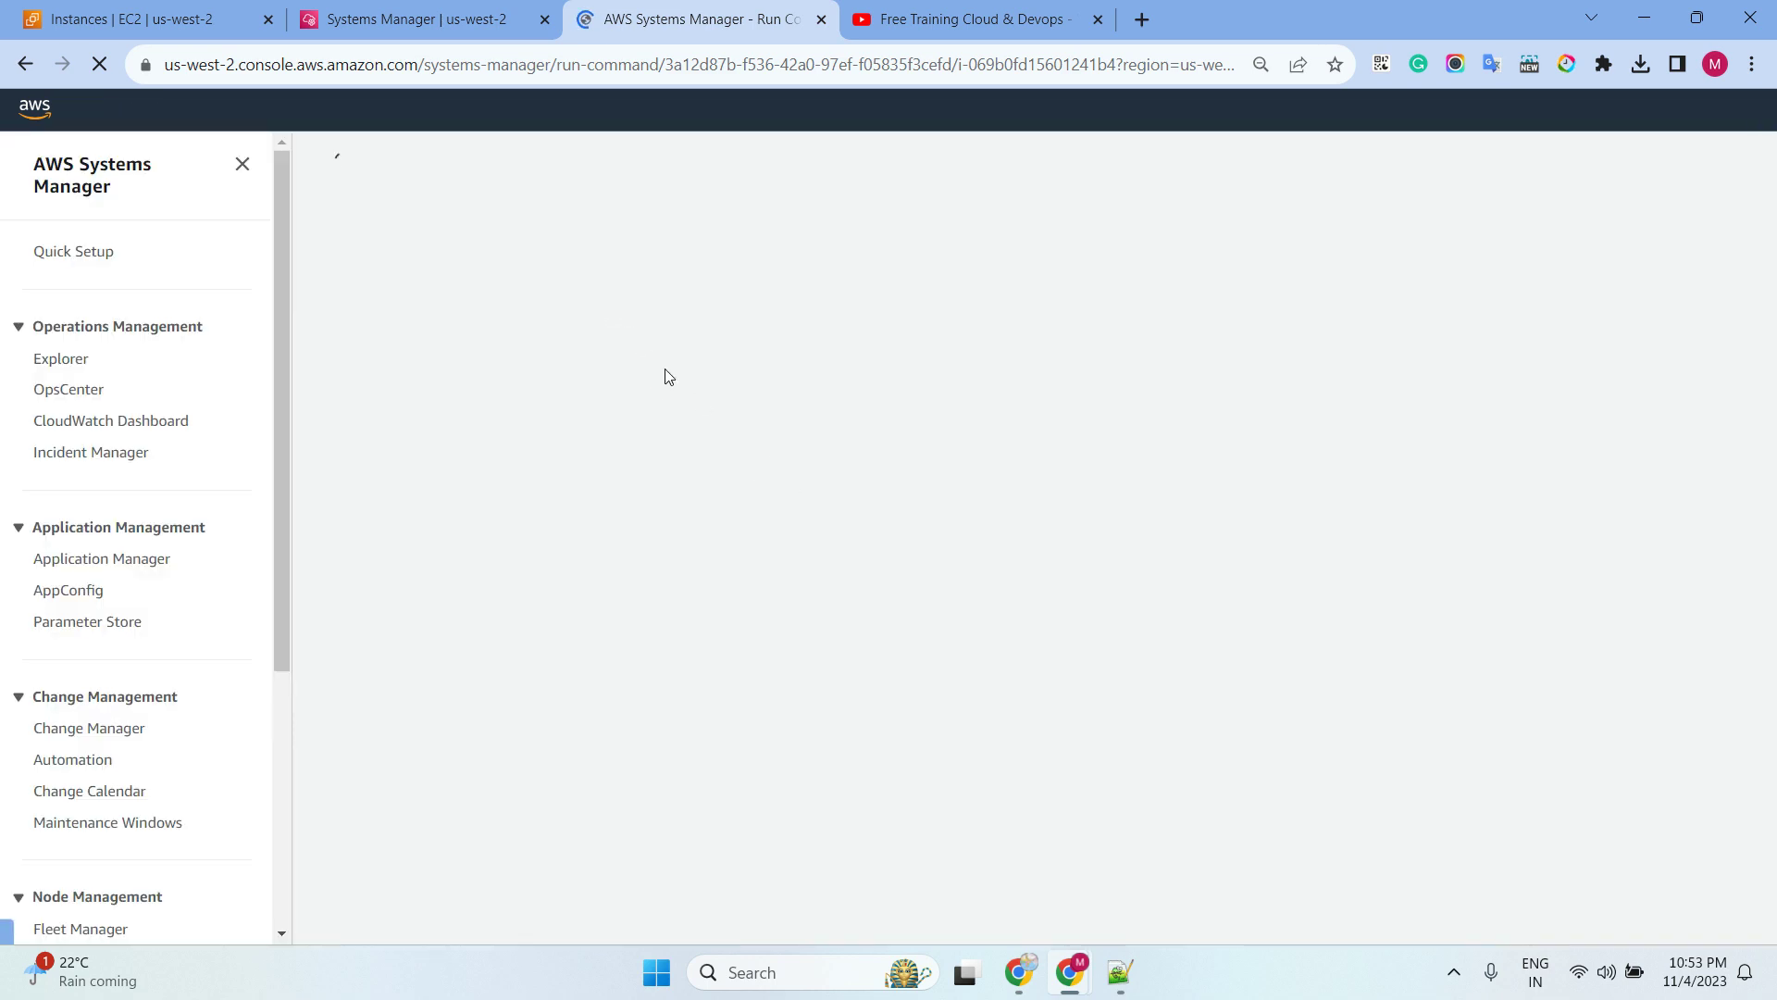
{"action": "left_click", "coordinate": [501, 564]}
{"action": "left_click", "coordinate": [518, 528]}
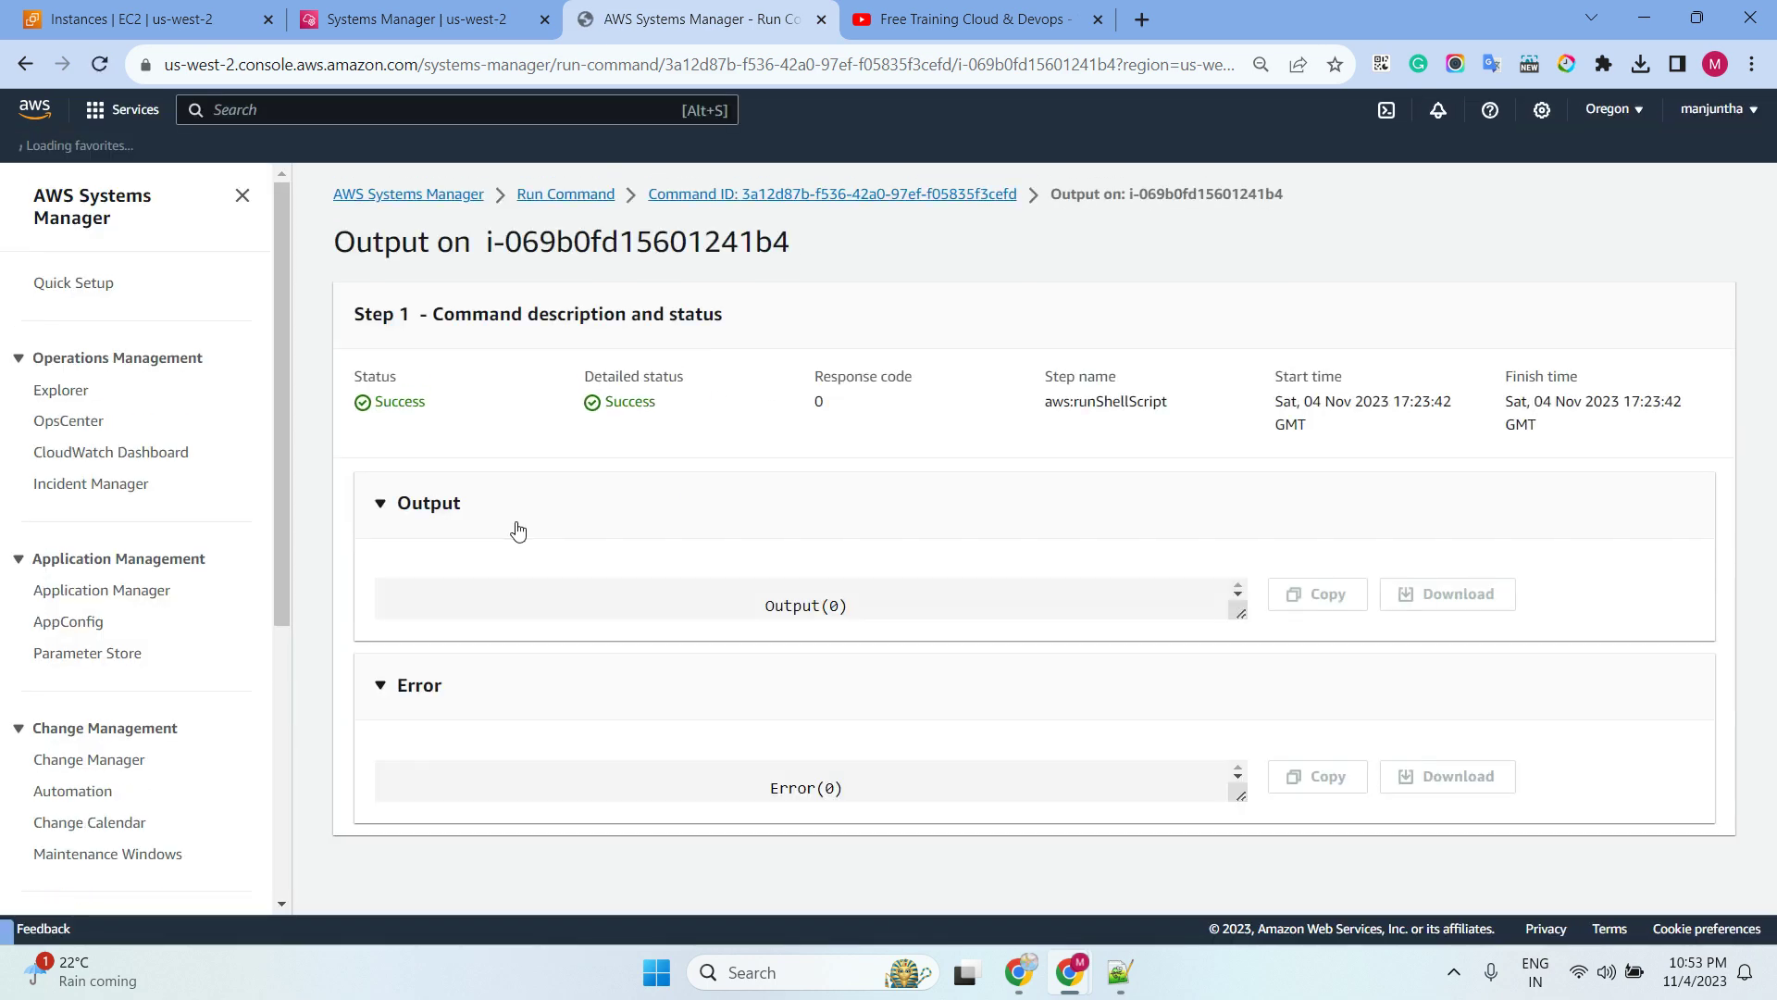
{"action": "left_click", "coordinate": [379, 21]}
{"action": "left_click", "coordinate": [102, 65]}
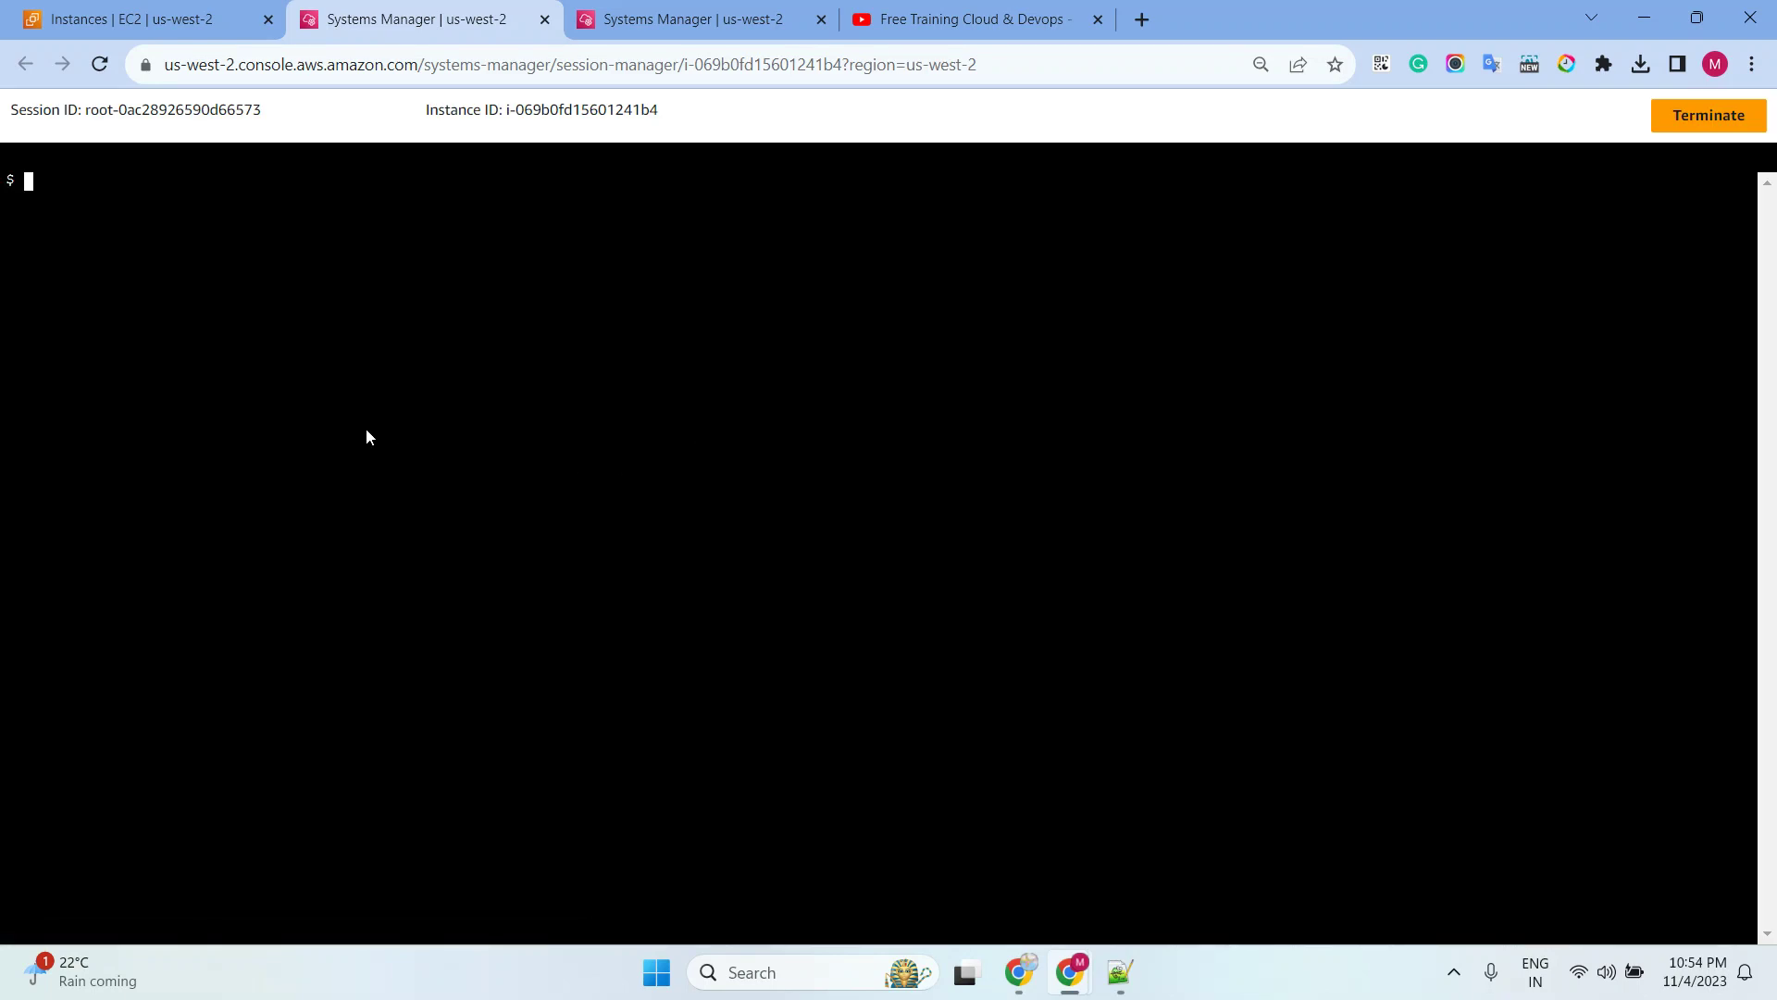
Run 'apt update' as ssm-user and see the permission errors
{"action": "type", "text": "apt update"}
{"action": "key", "text": "Return"}
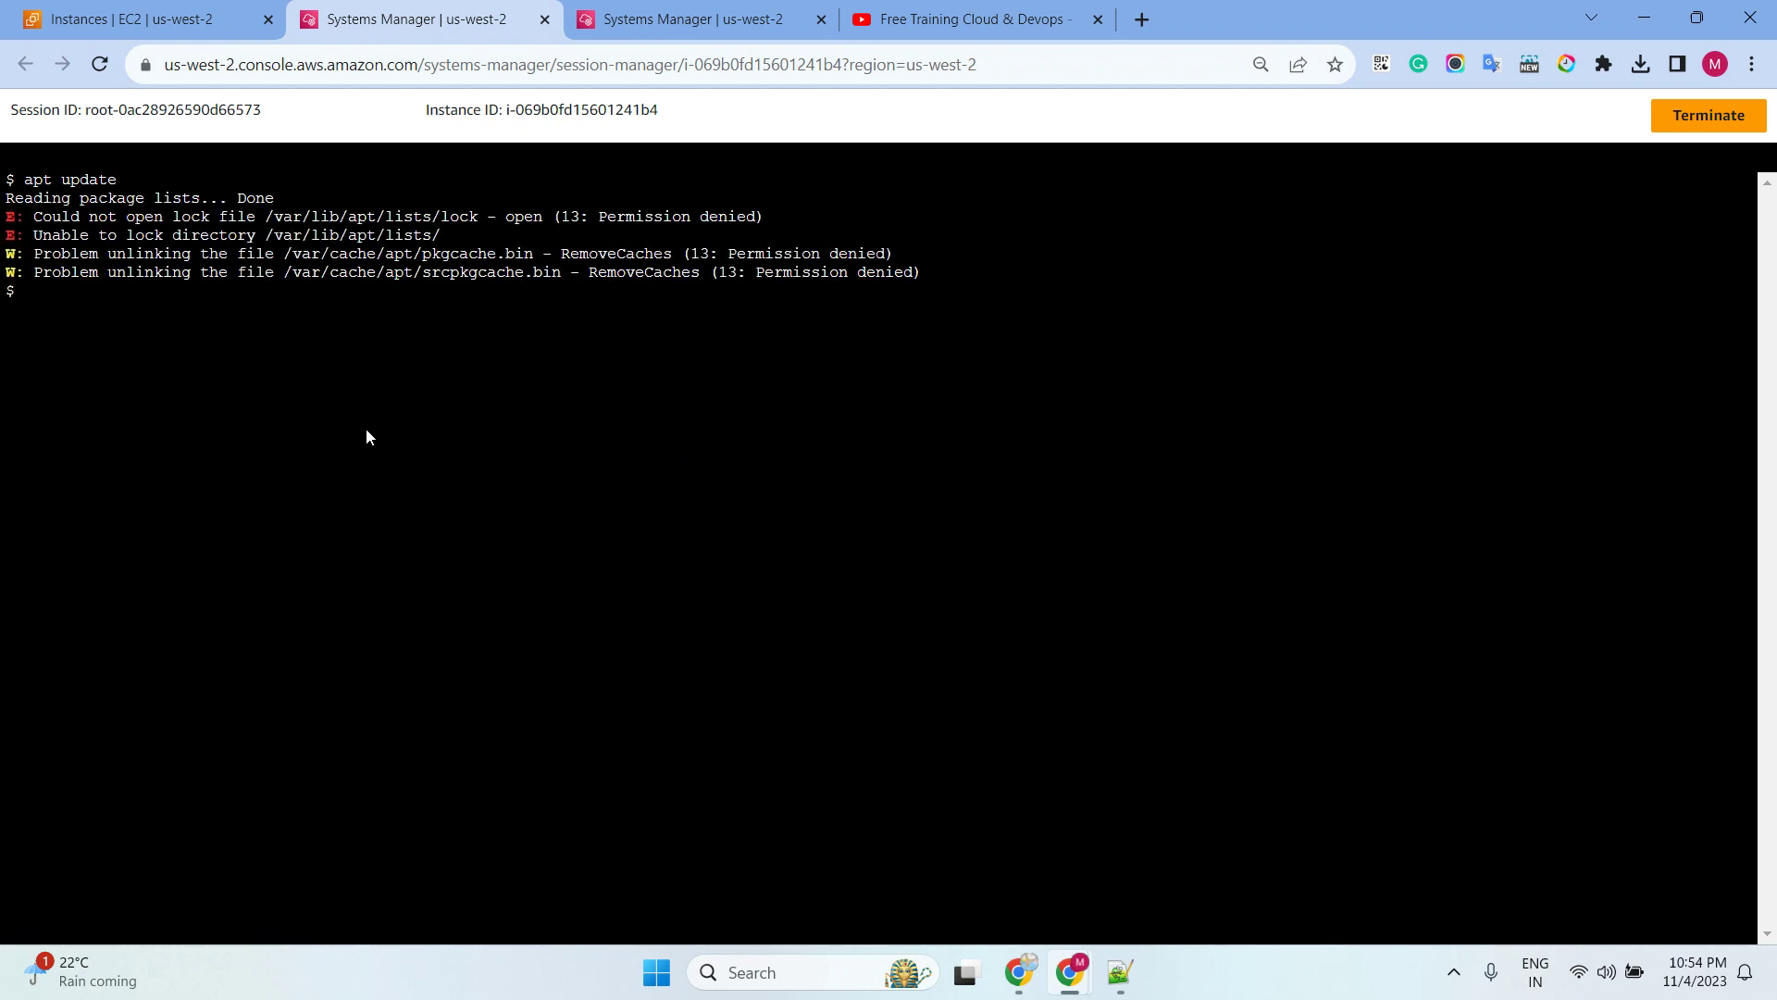
{"action": "key", "text": "Up"}
{"action": "key", "text": "Left"}
{"action": "key", "text": "BackSpace"}
{"action": "key", "text": "BackSpace"}
{"action": "key", "text": "BackSpace"}
{"action": "key", "text": "BackSpace"}
{"action": "key", "text": "BackSpace"}
{"action": "key", "text": "BackSpace"}
Run 'sudo apt update', note the password prompt, and return to the Run Command output
{"action": "type", "text": "sudo apt update"}
{"action": "key", "text": "Return"}
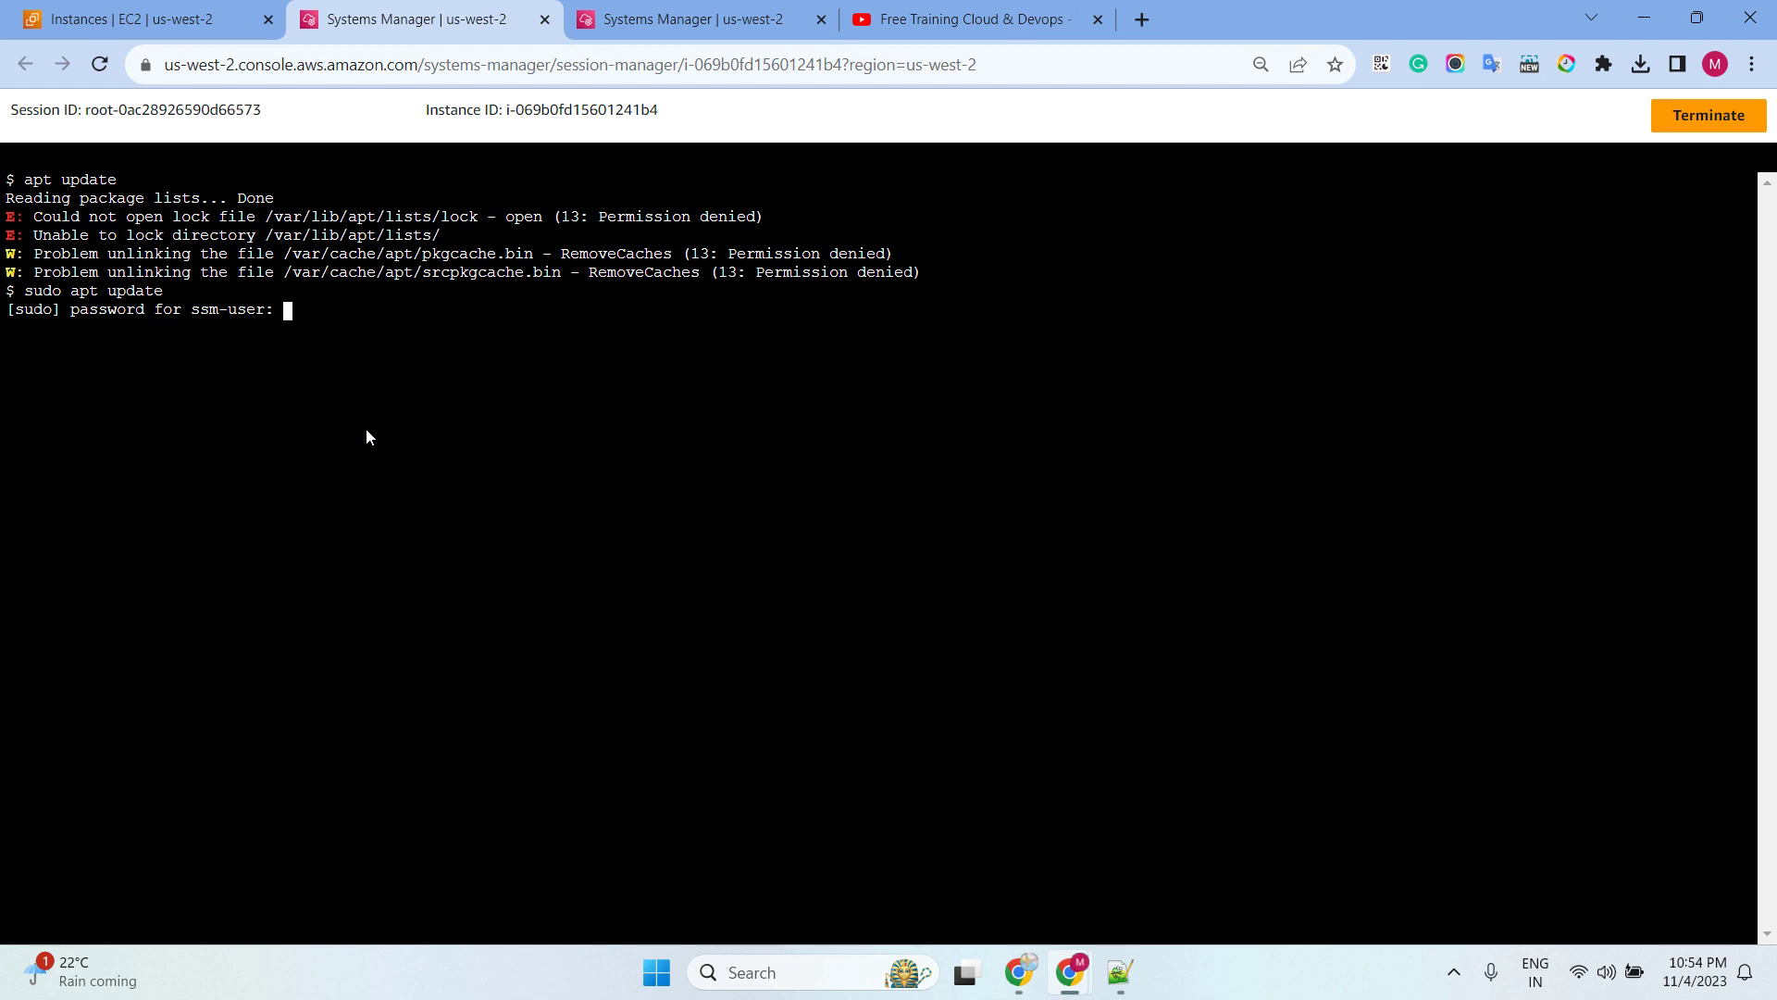
{"action": "left_click_drag", "start_coordinate": [302, 313], "coordinate": [54, 313]}
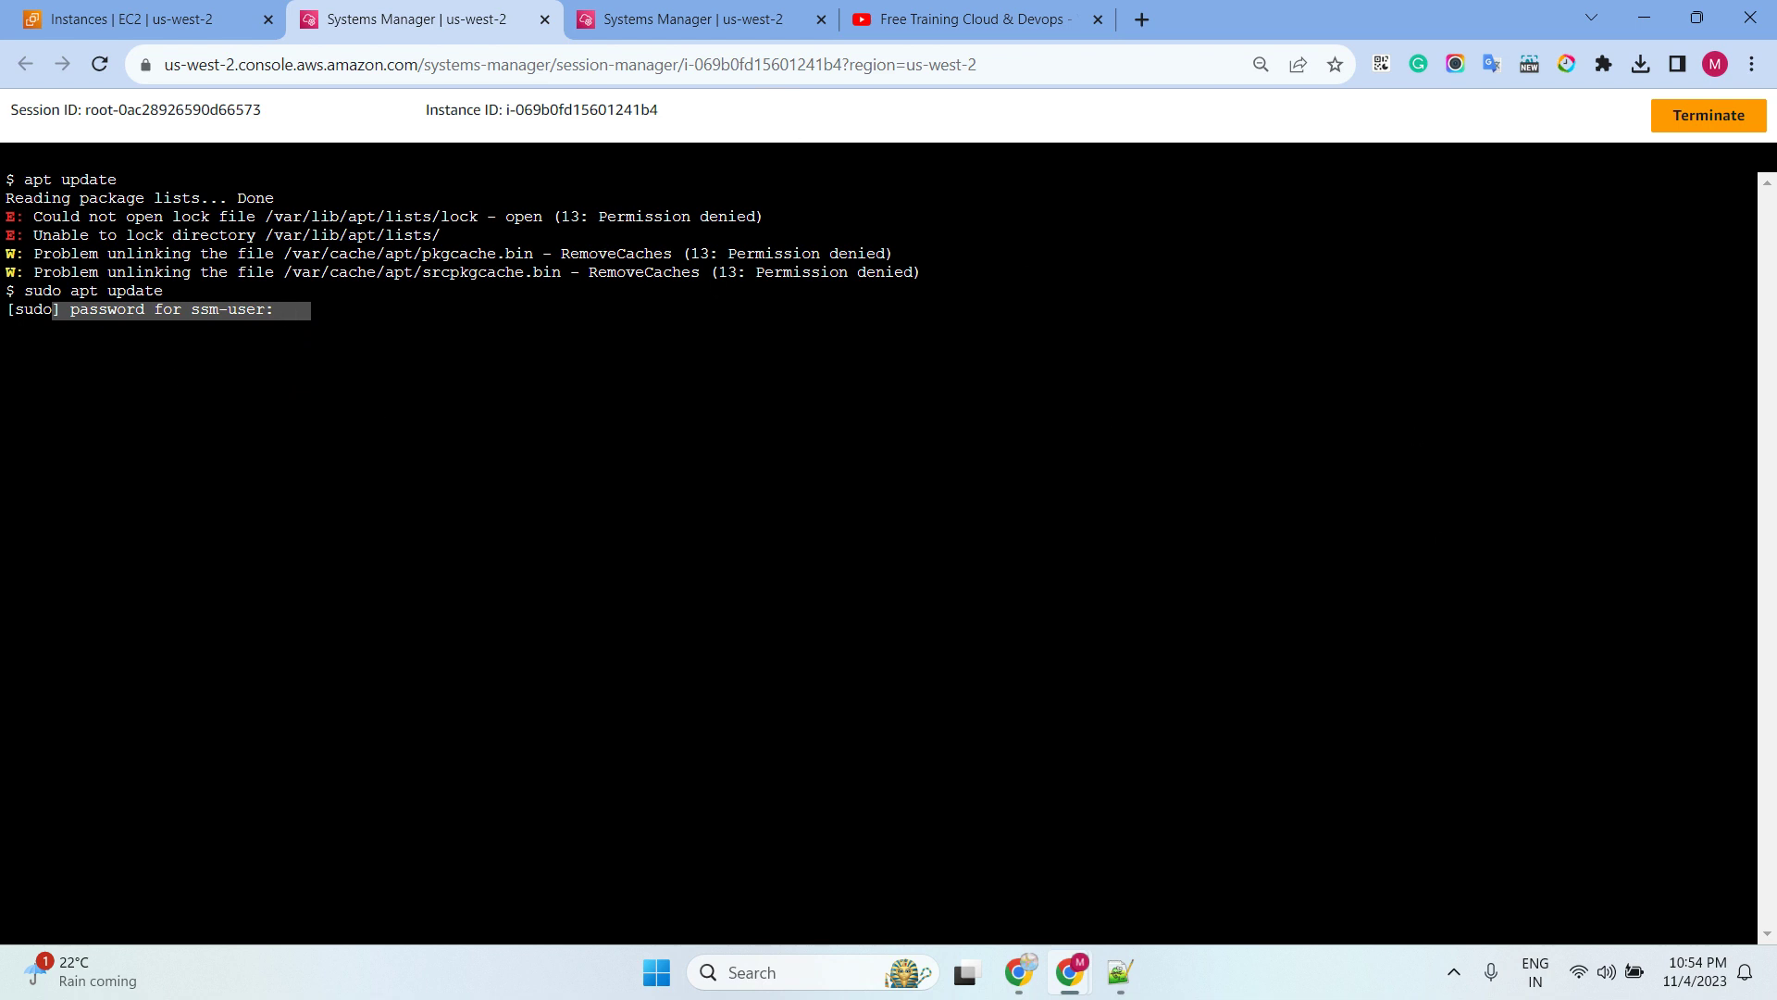
{"action": "key", "text": "alt+Tab"}
{"action": "left_click", "coordinate": [718, 19]}
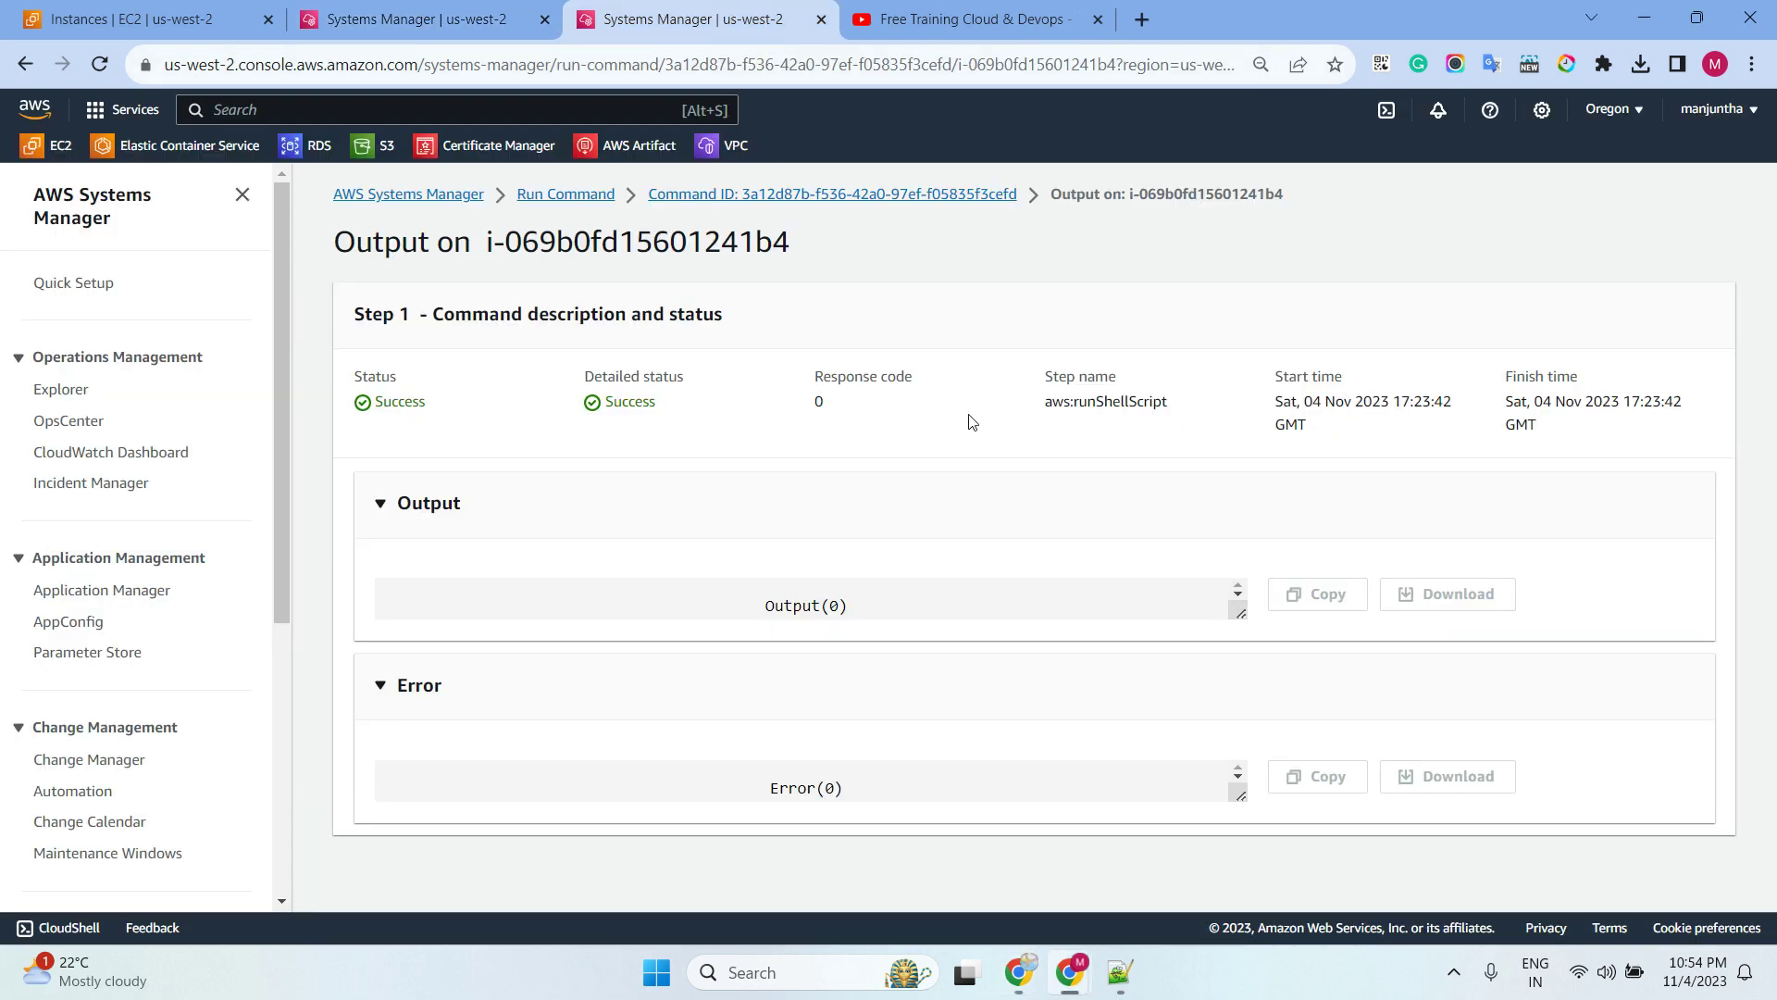
Copy the earlier command, replace its script with the 'ssm-user ALL=(ALL) NOPASSWD:ALL' rule, and run it
{"action": "left_click", "coordinate": [945, 195]}
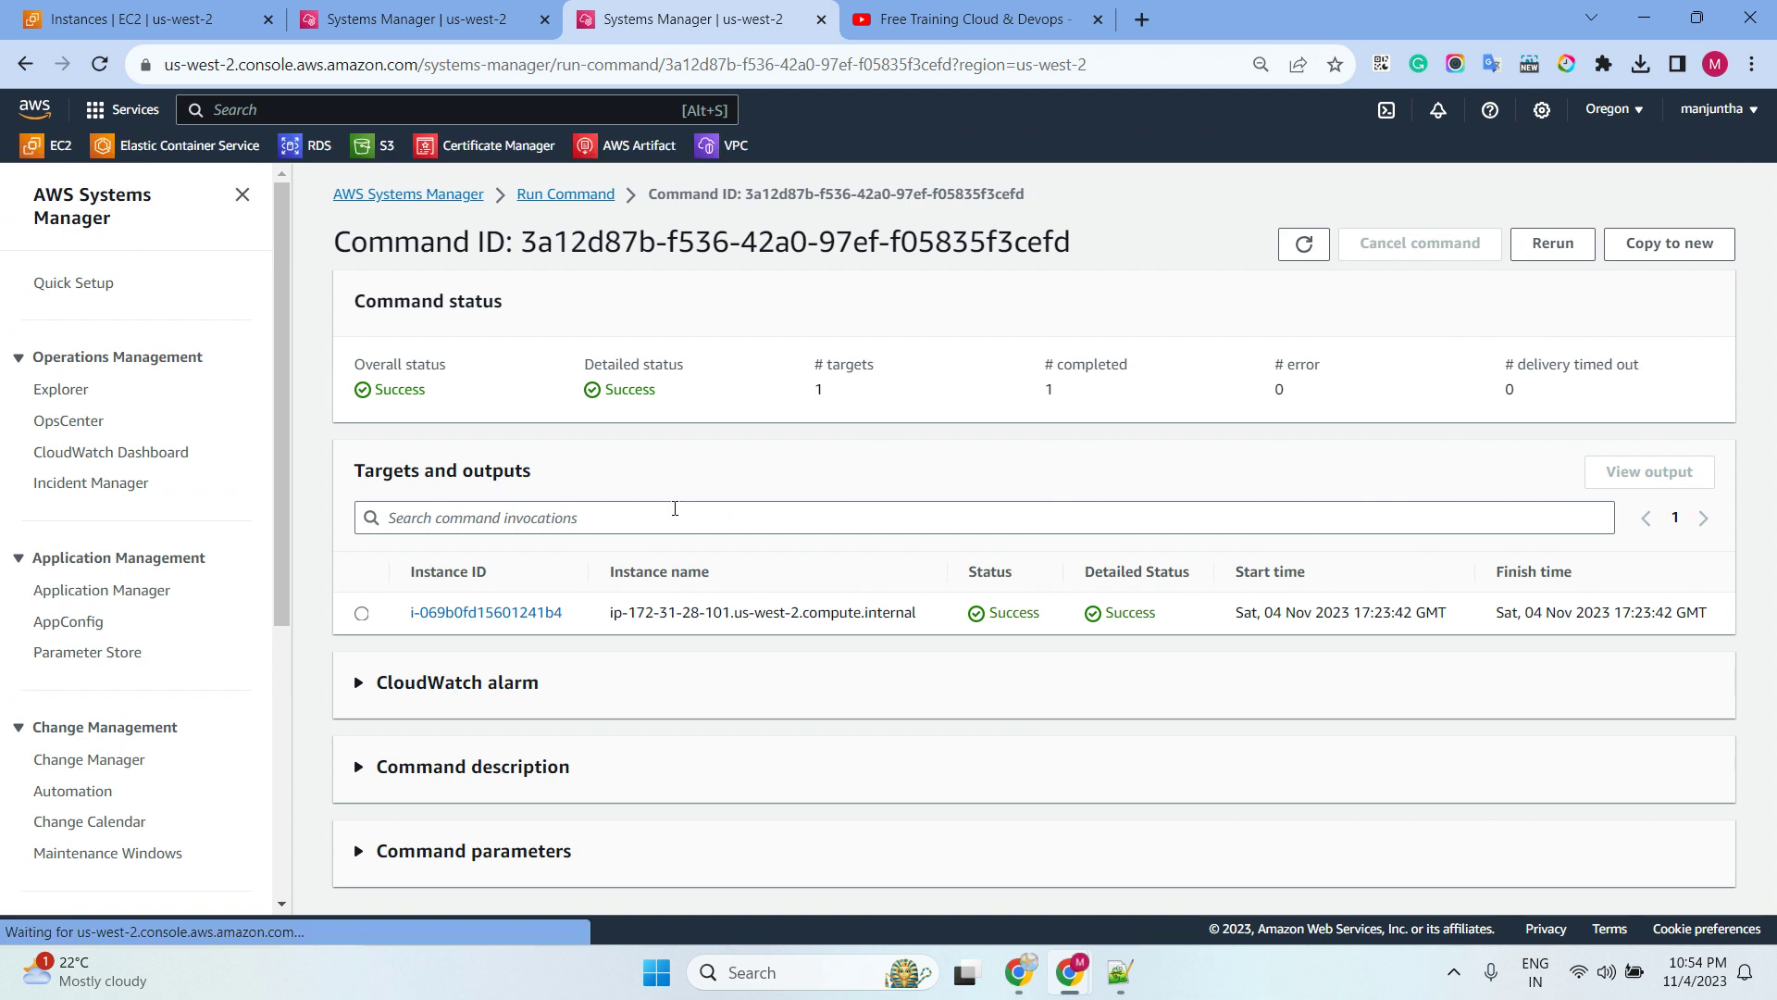
{"action": "left_click", "coordinate": [1678, 258]}
{"action": "scroll", "coordinate": [765, 447], "scroll_direction": "down", "scroll_amount": 4}
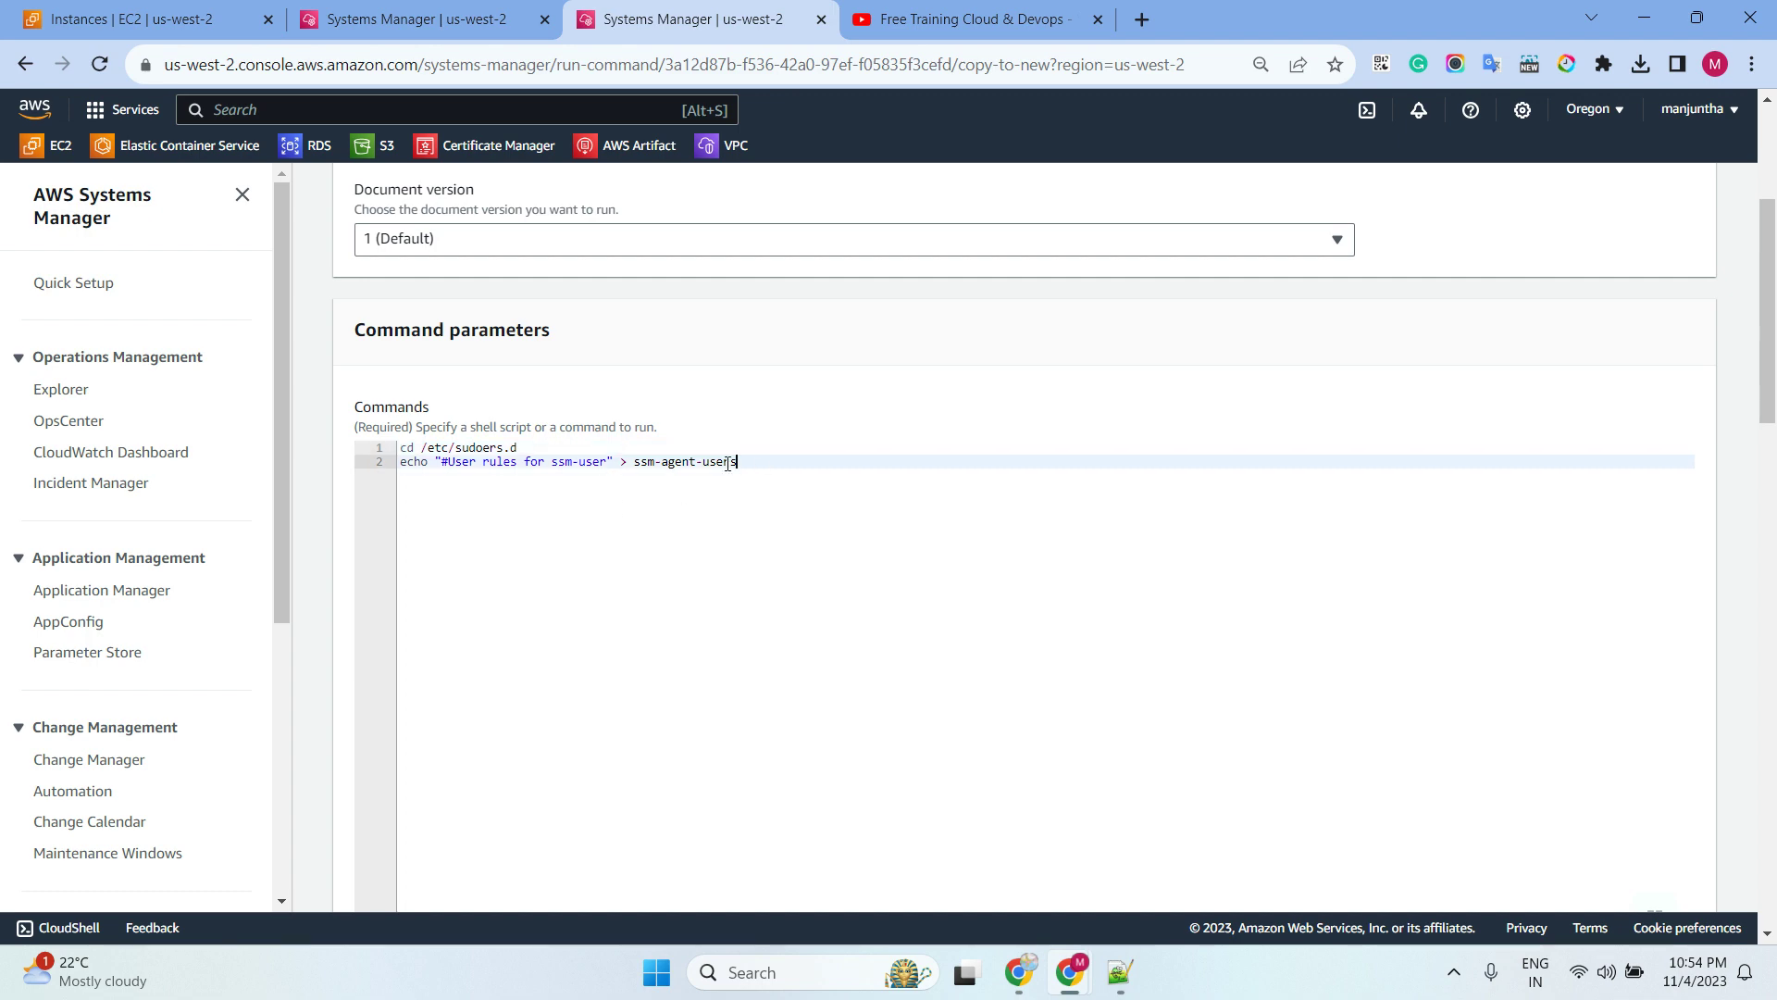
{"action": "left_click_drag", "start_coordinate": [737, 461], "coordinate": [399, 448]}
{"action": "key", "text": "ctrl+v"}
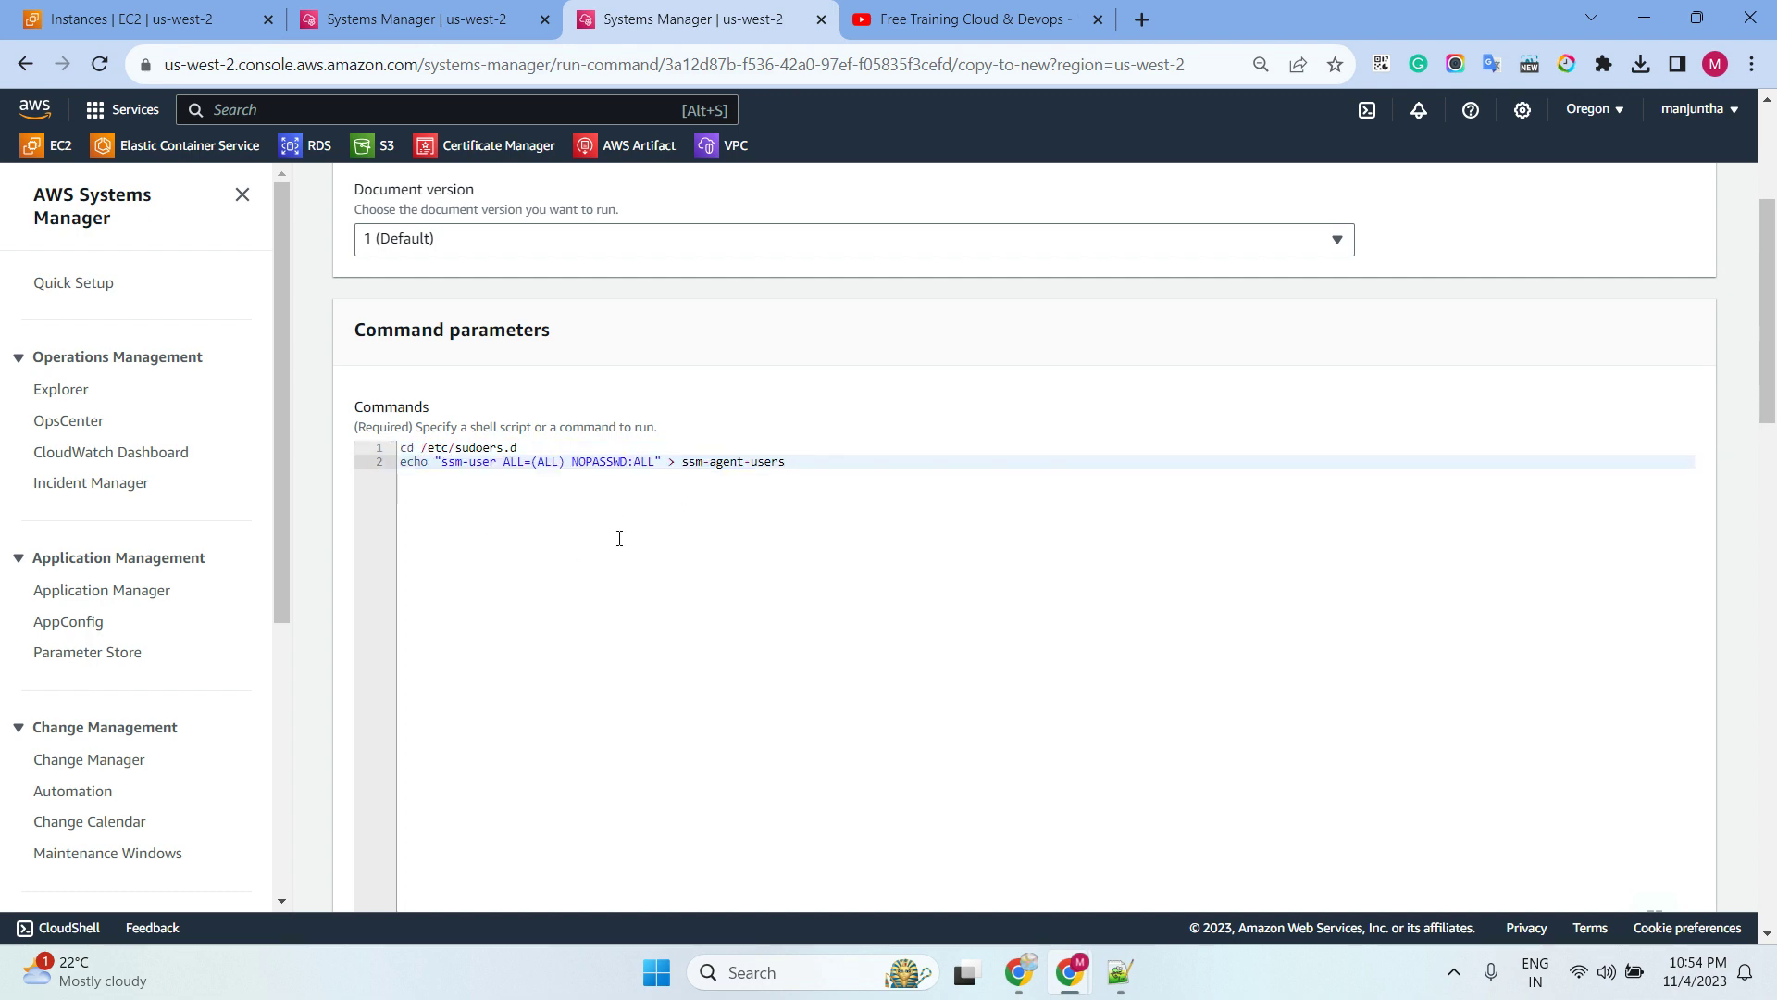
{"action": "scroll", "coordinate": [773, 603], "scroll_direction": "down", "scroll_amount": 20}
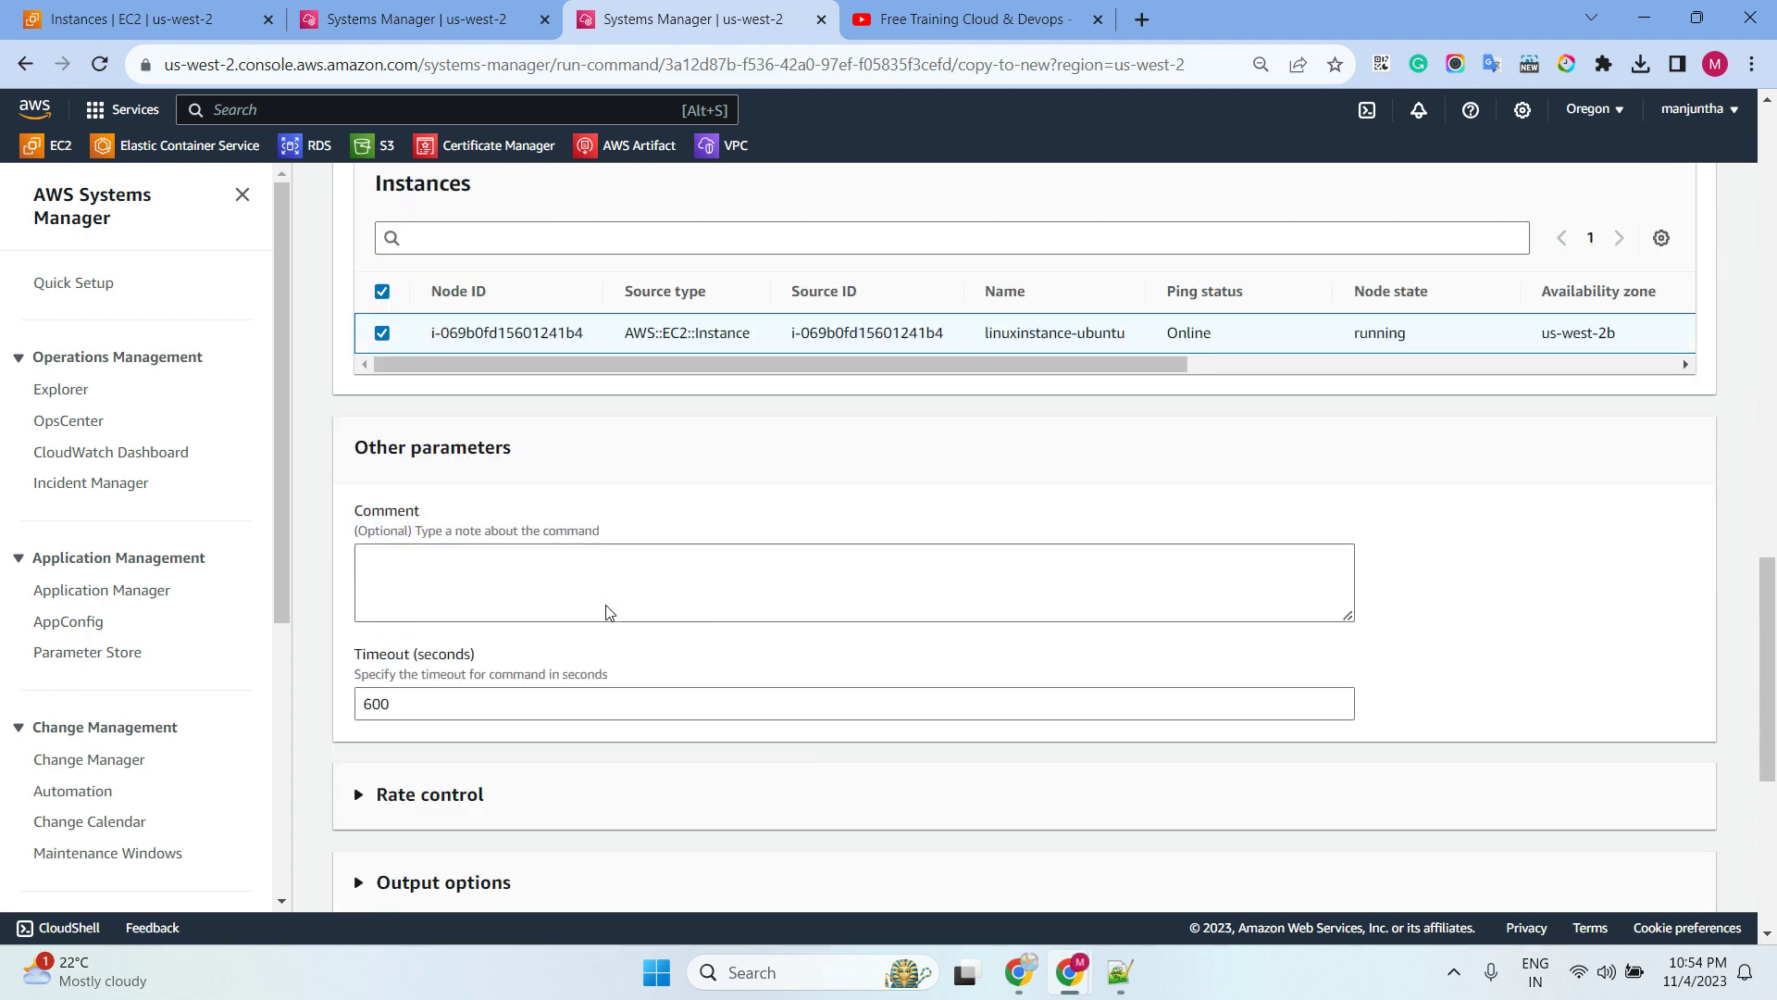
{"action": "left_click", "coordinate": [1680, 888]}
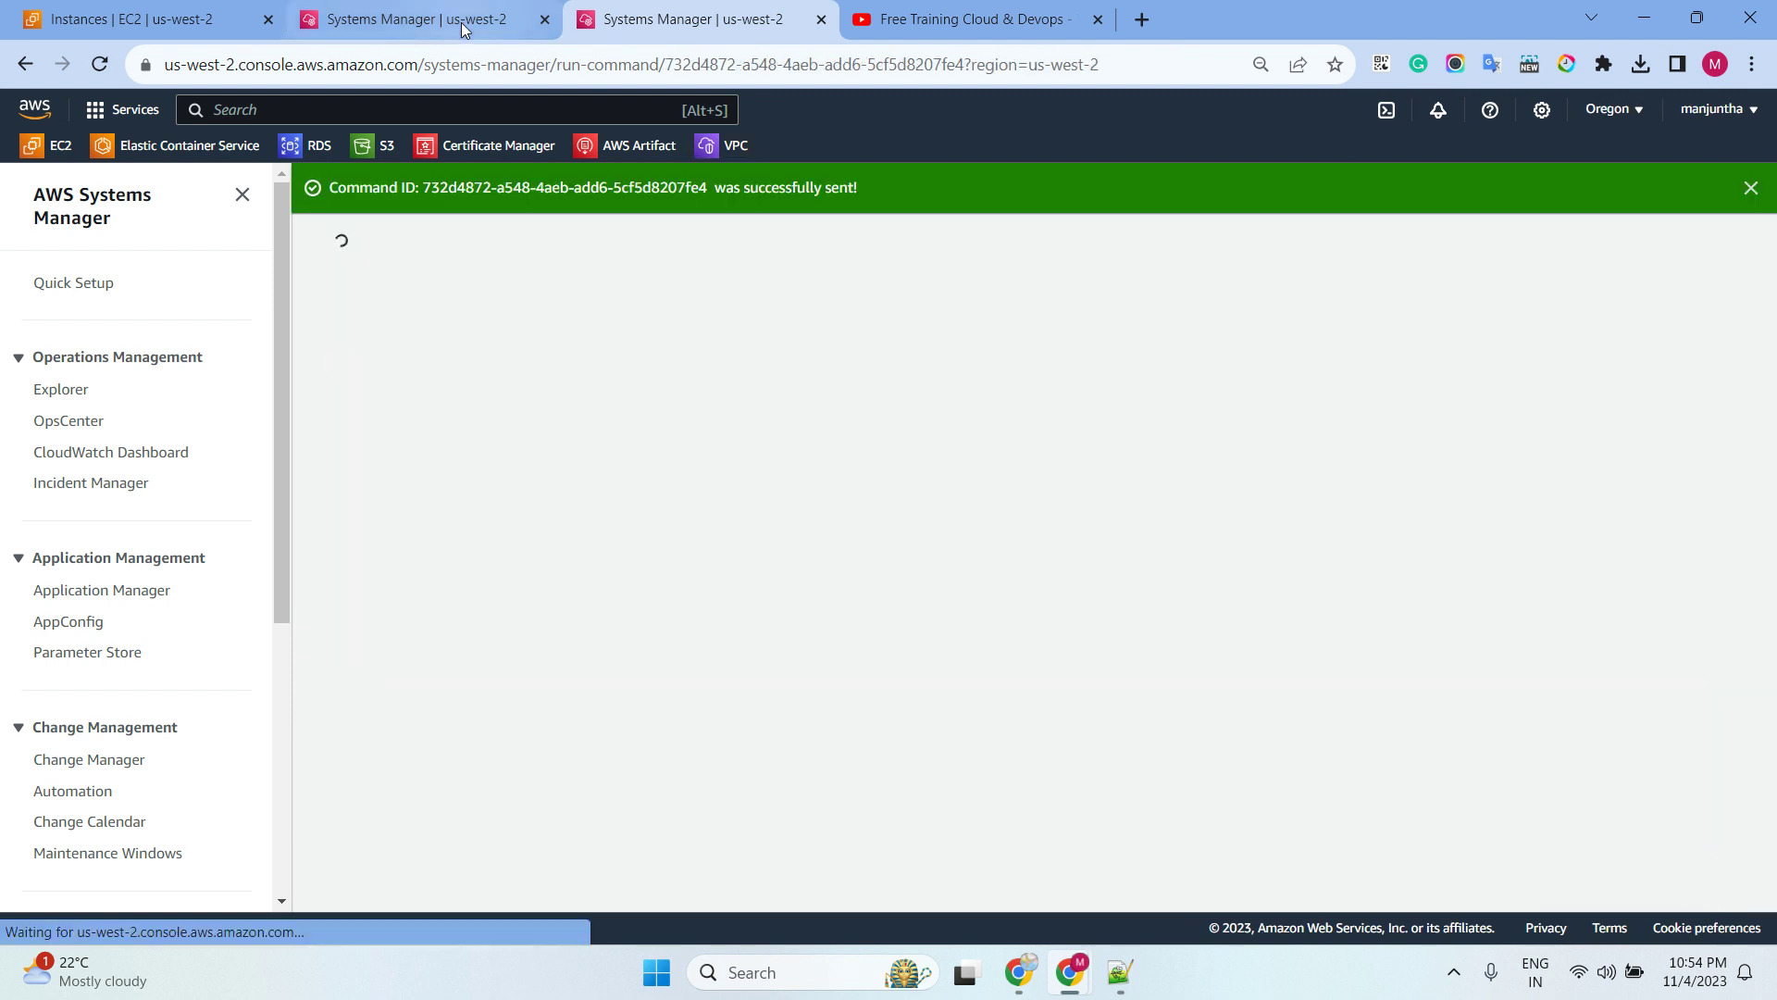
Confirm the NOPASSWD command returned Success with empty output and errors, then reload the Ubuntu session
{"action": "left_click", "coordinate": [1283, 294]}
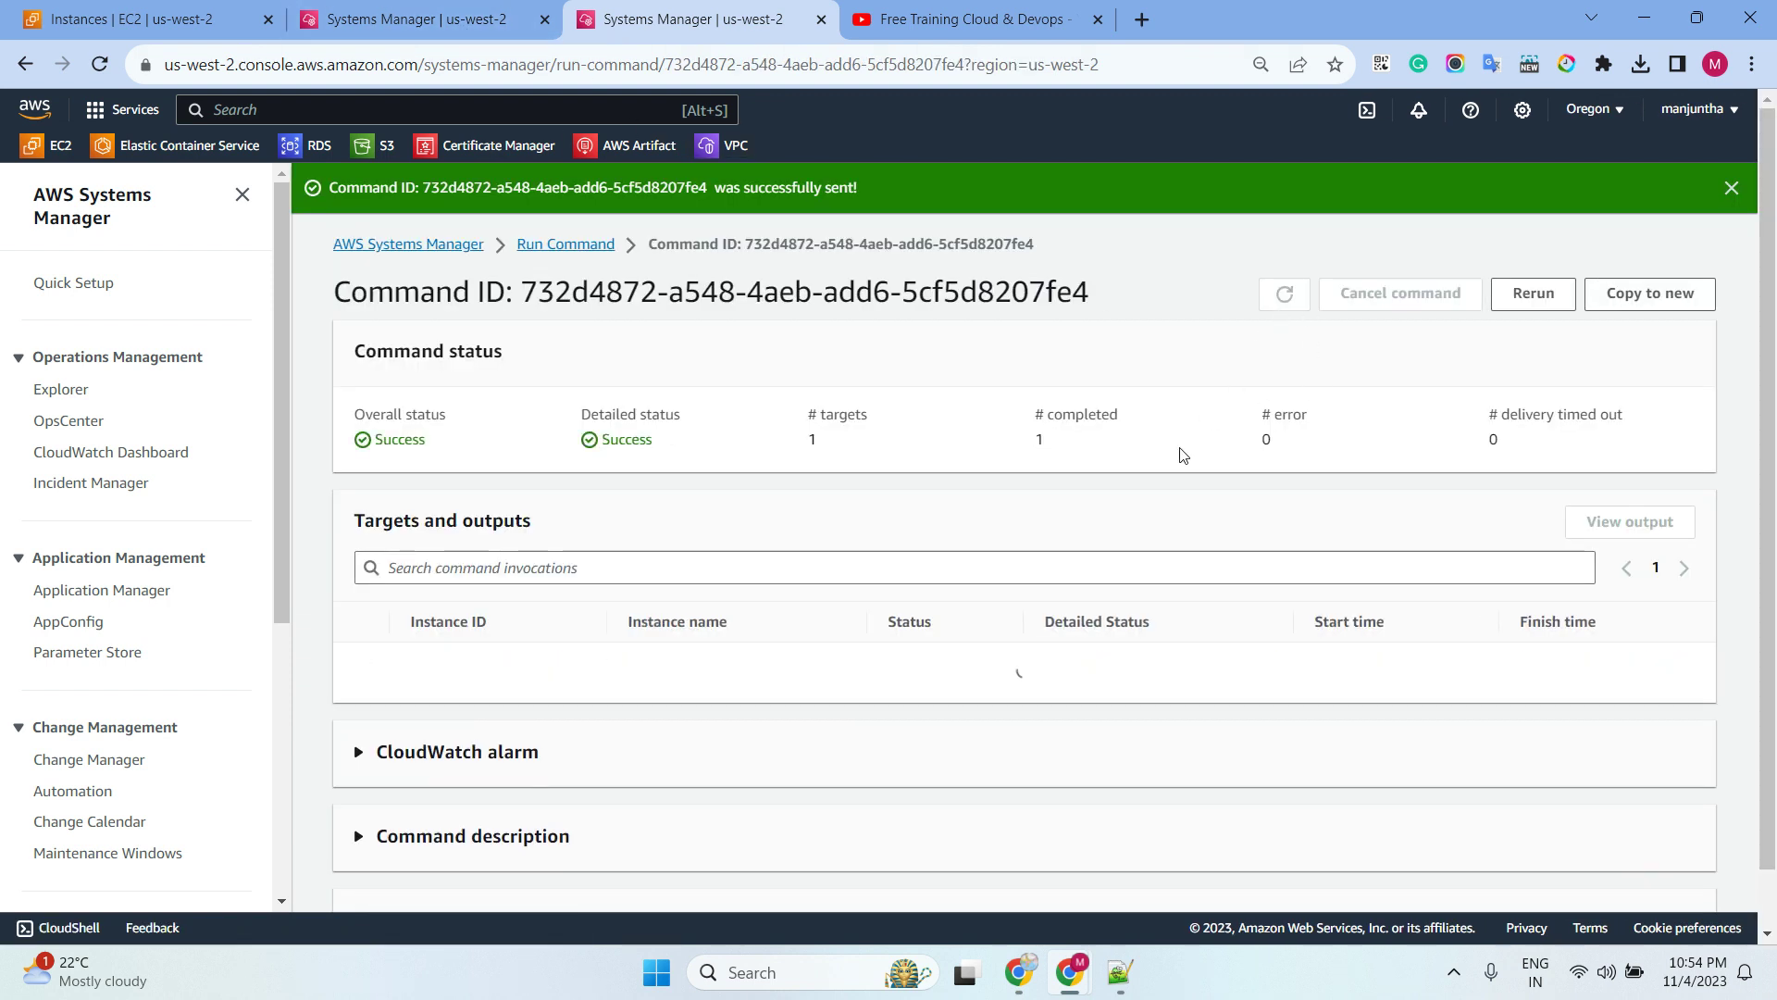
{"action": "left_click", "coordinate": [536, 663]}
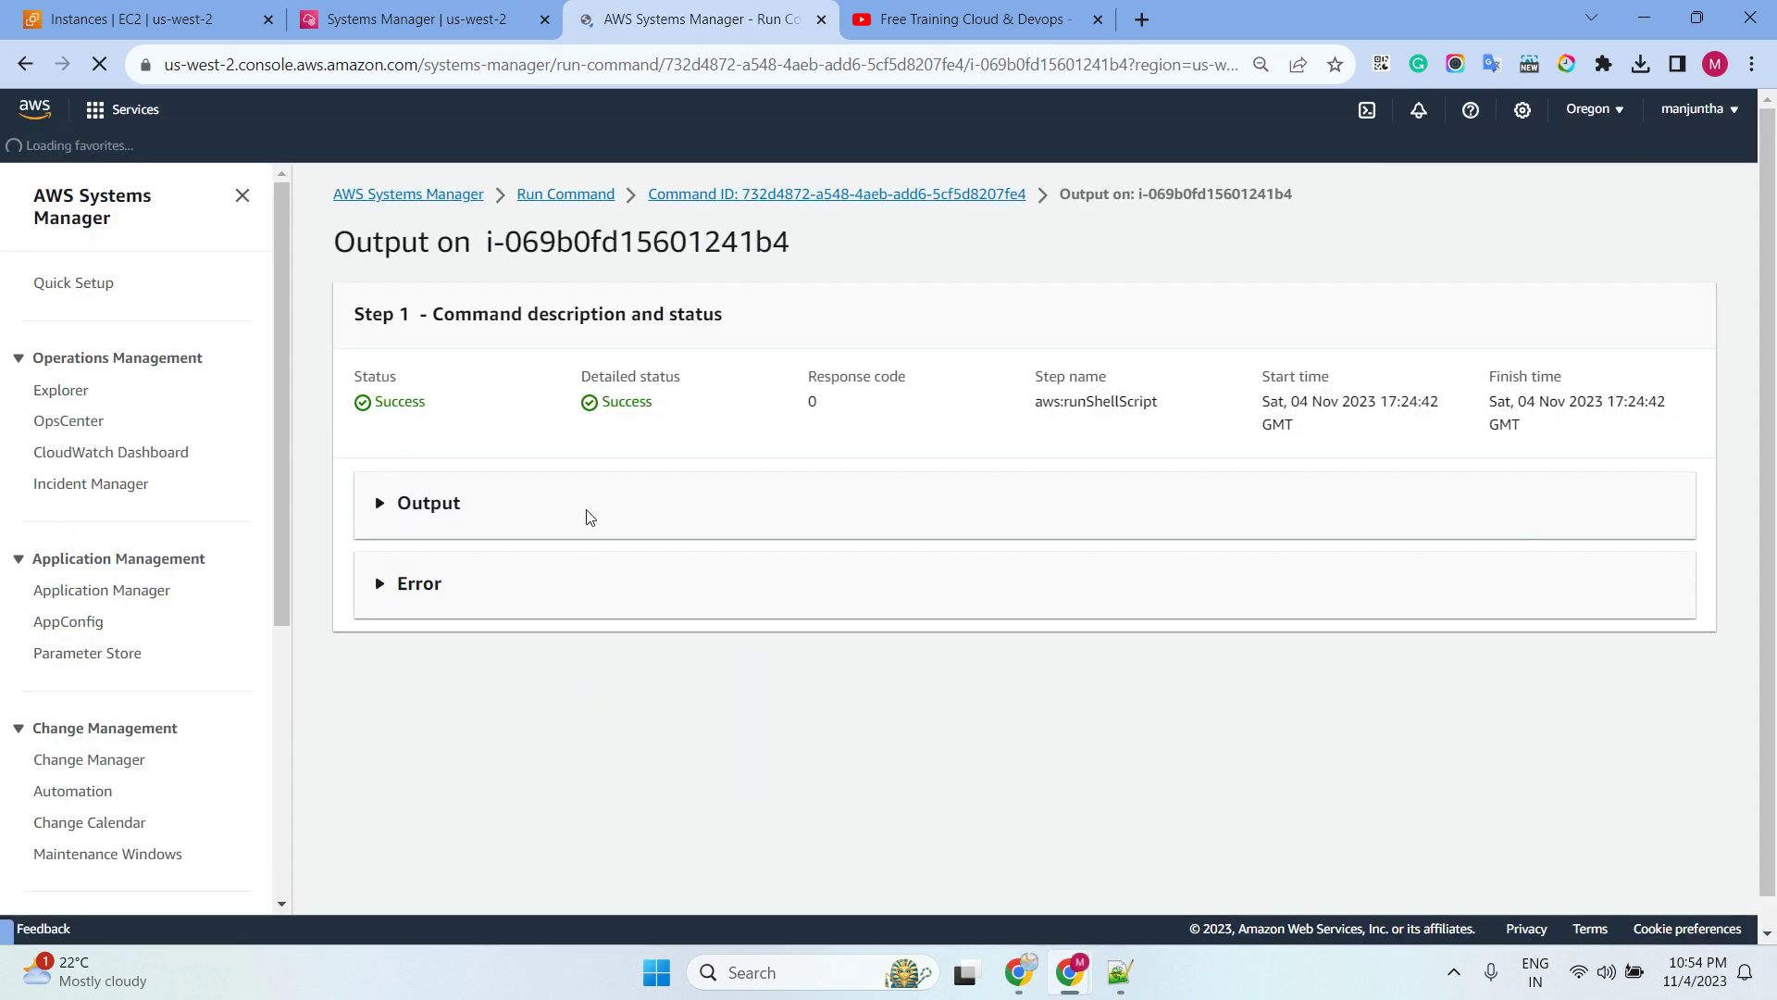
{"action": "left_click", "coordinate": [515, 608]}
{"action": "left_click", "coordinate": [508, 519]}
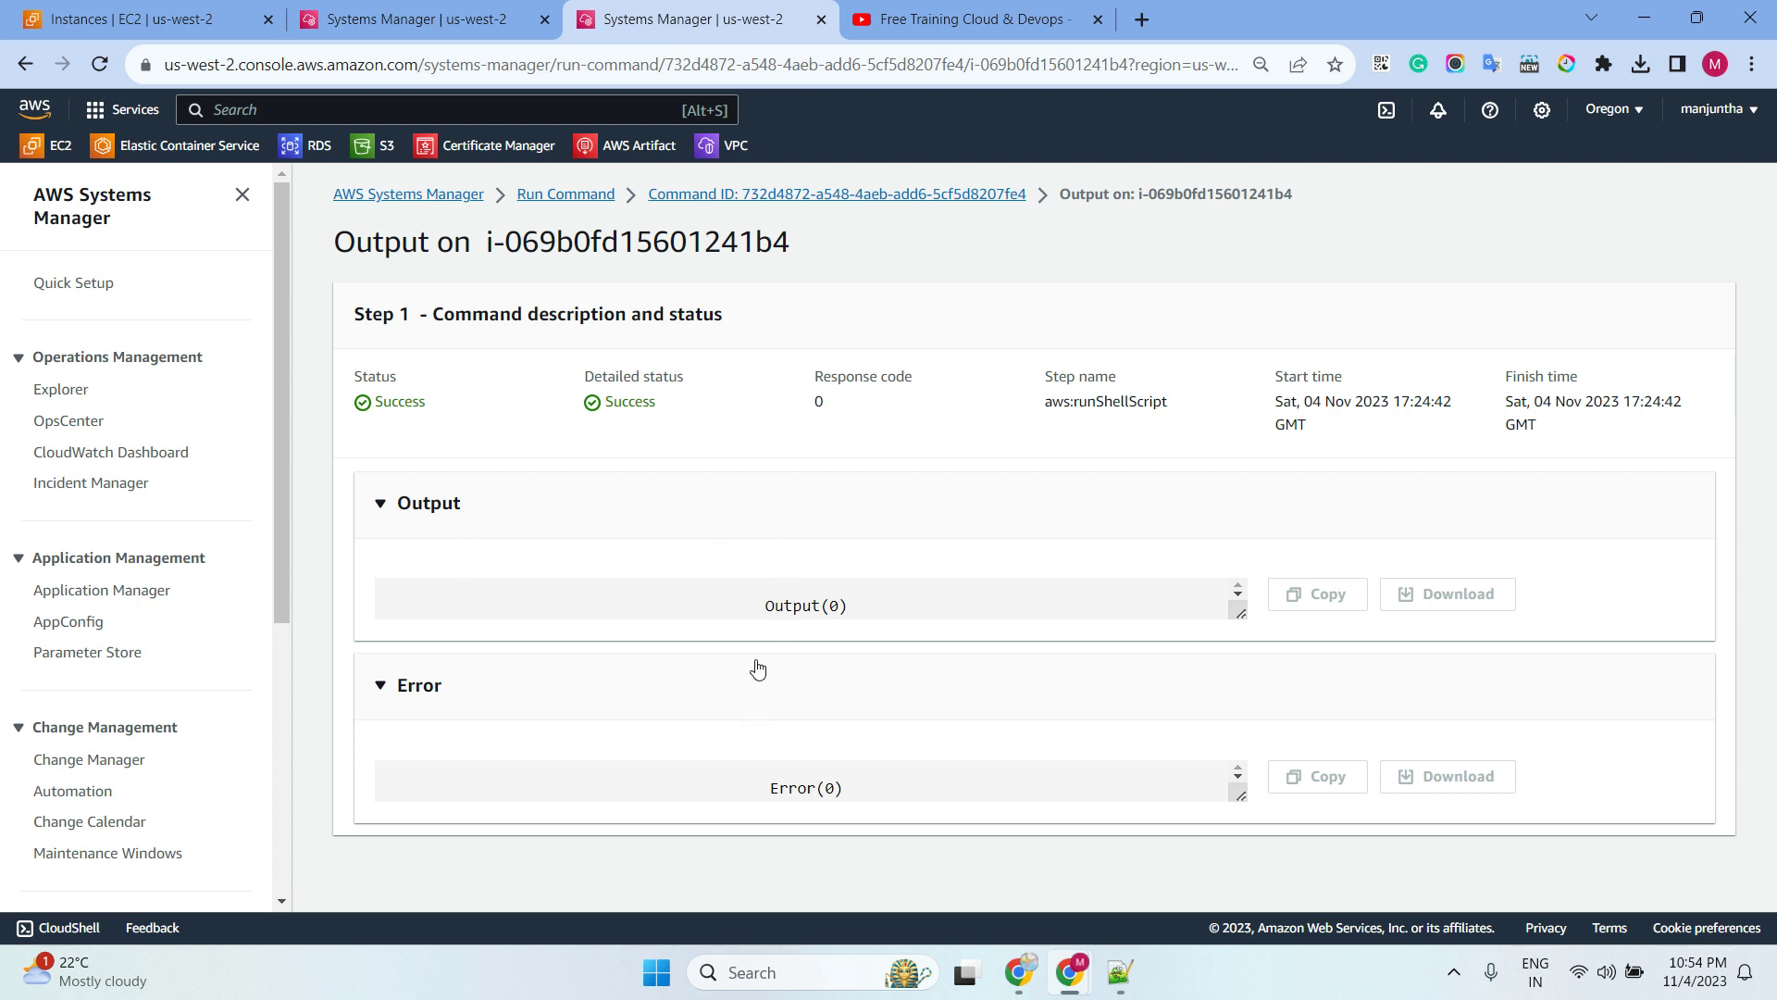
{"action": "left_click", "coordinate": [381, 19]}
{"action": "left_click", "coordinate": [100, 64]}
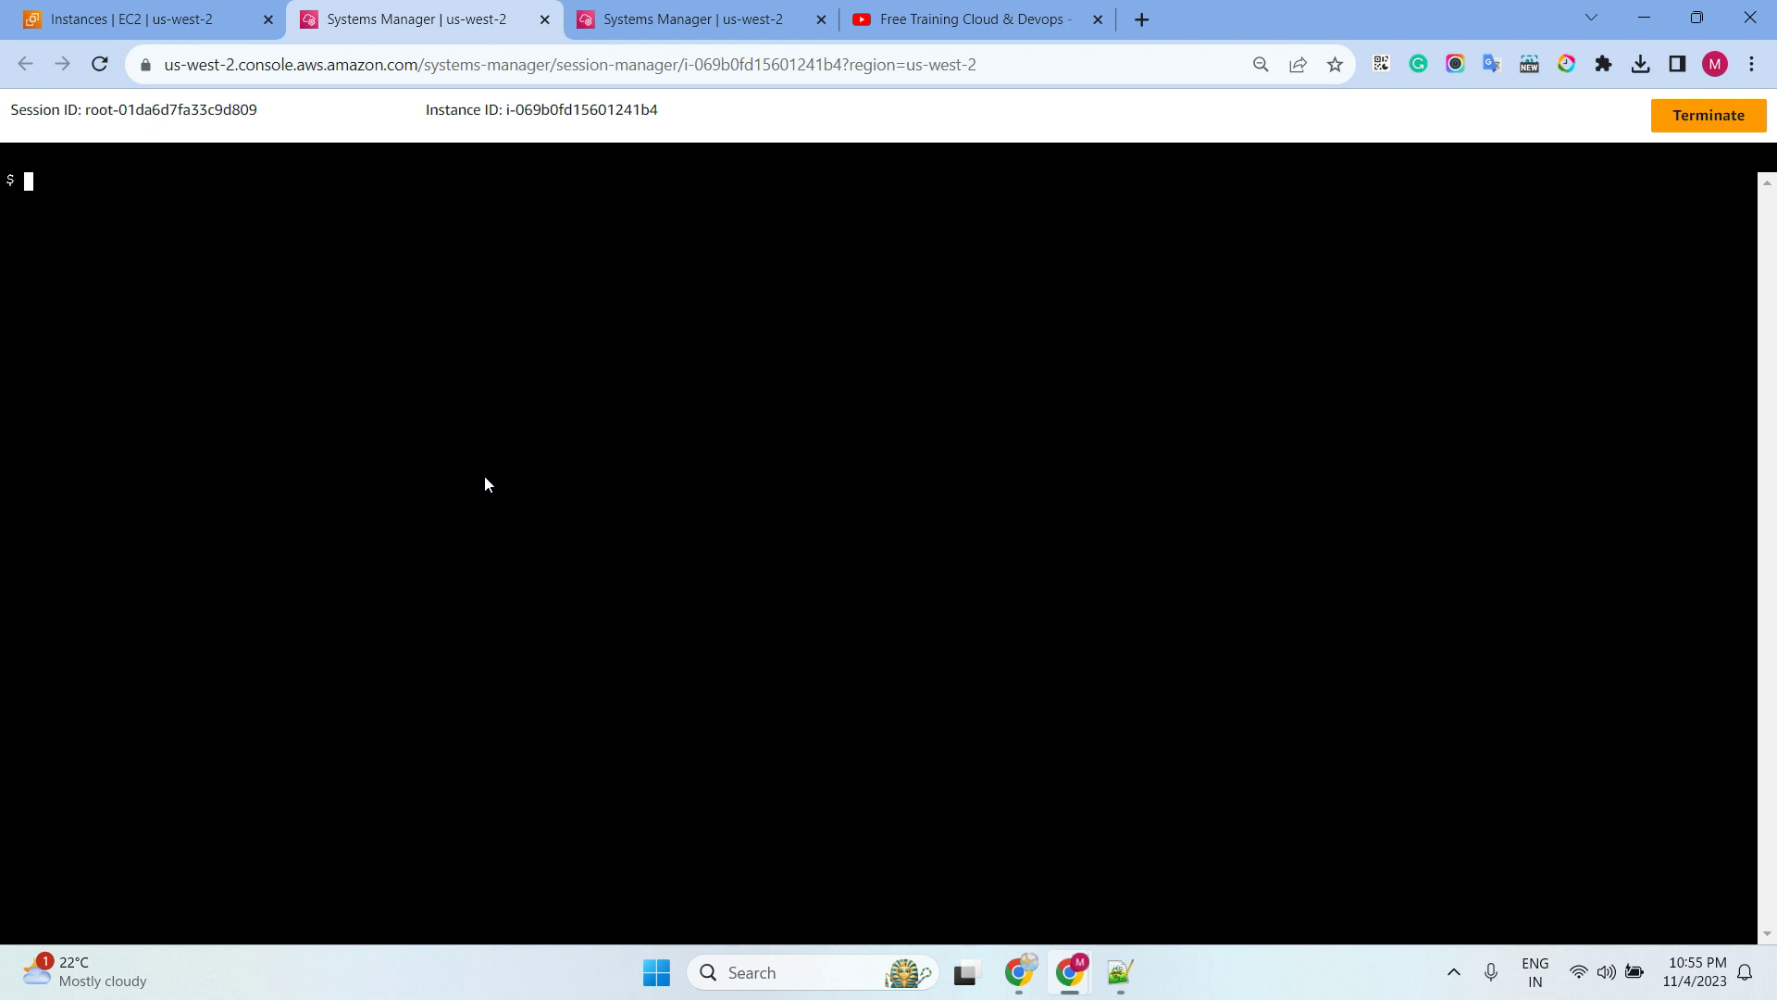
Run sudo apt update without a password prompt (42 upgradable), then select windowsserver2019 among EC2 instances
{"action": "type", "text": "sudo apt update"}
{"action": "key", "text": "Return"}
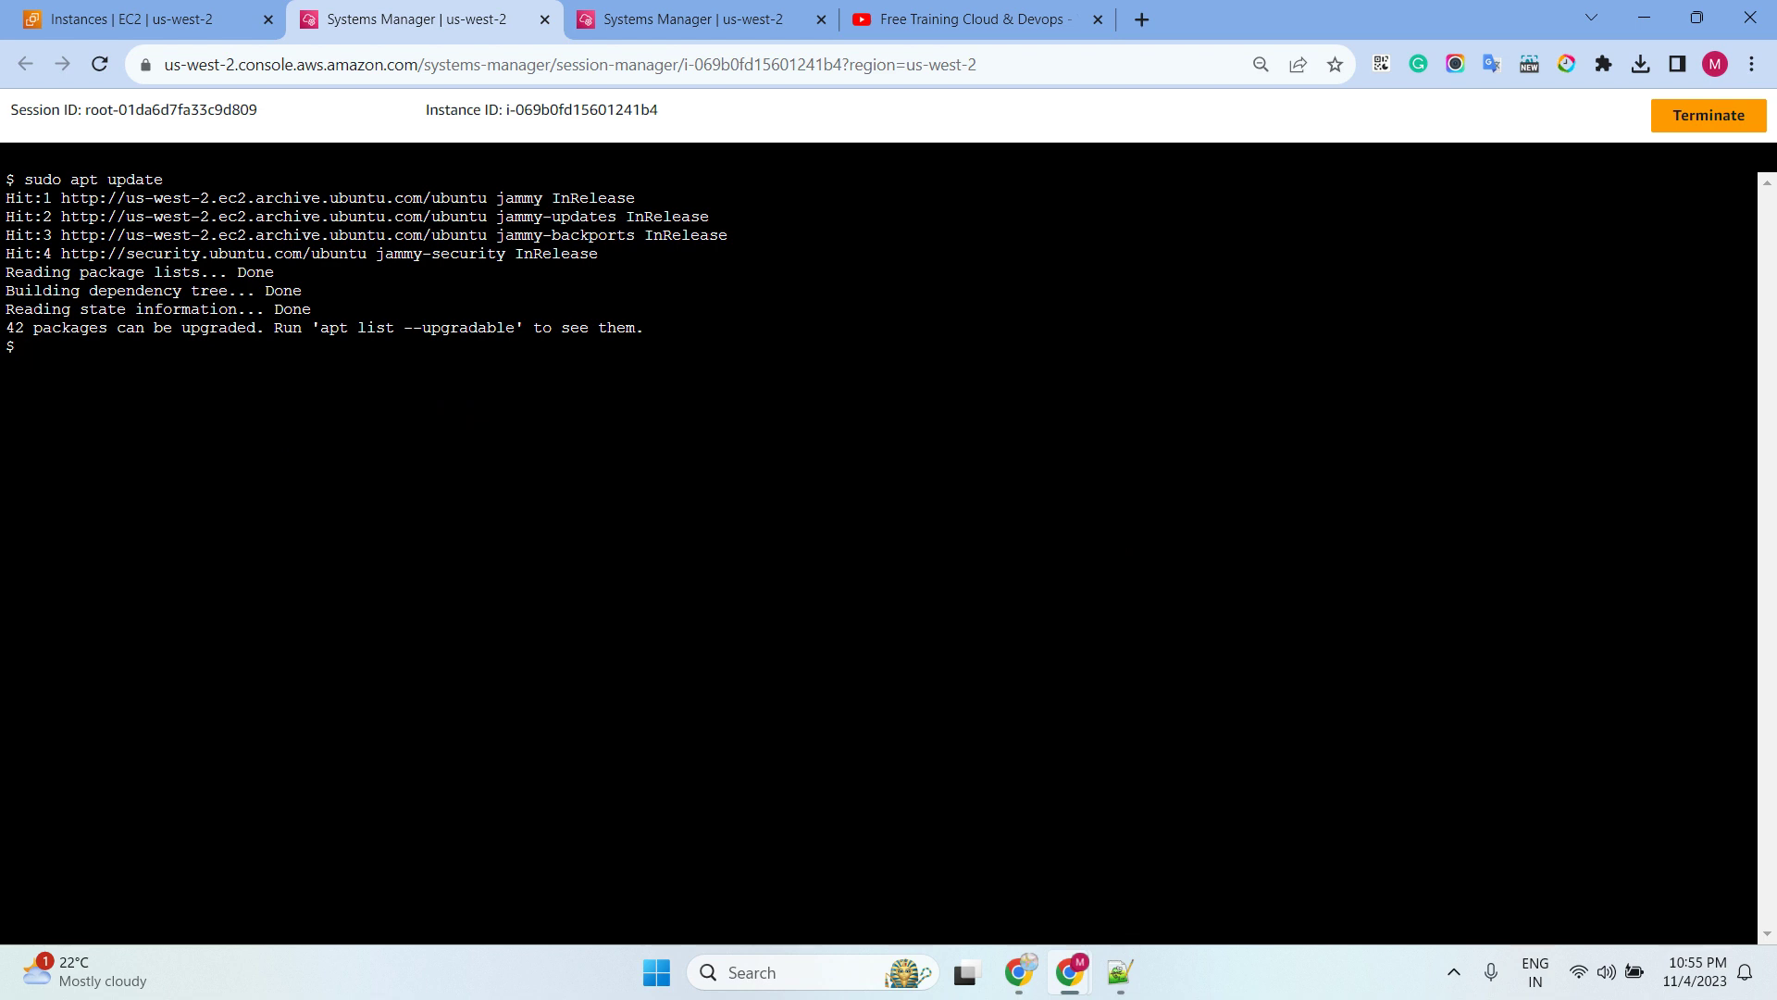
{"action": "left_click", "coordinate": [181, 20]}
{"action": "left_click", "coordinate": [279, 379]}
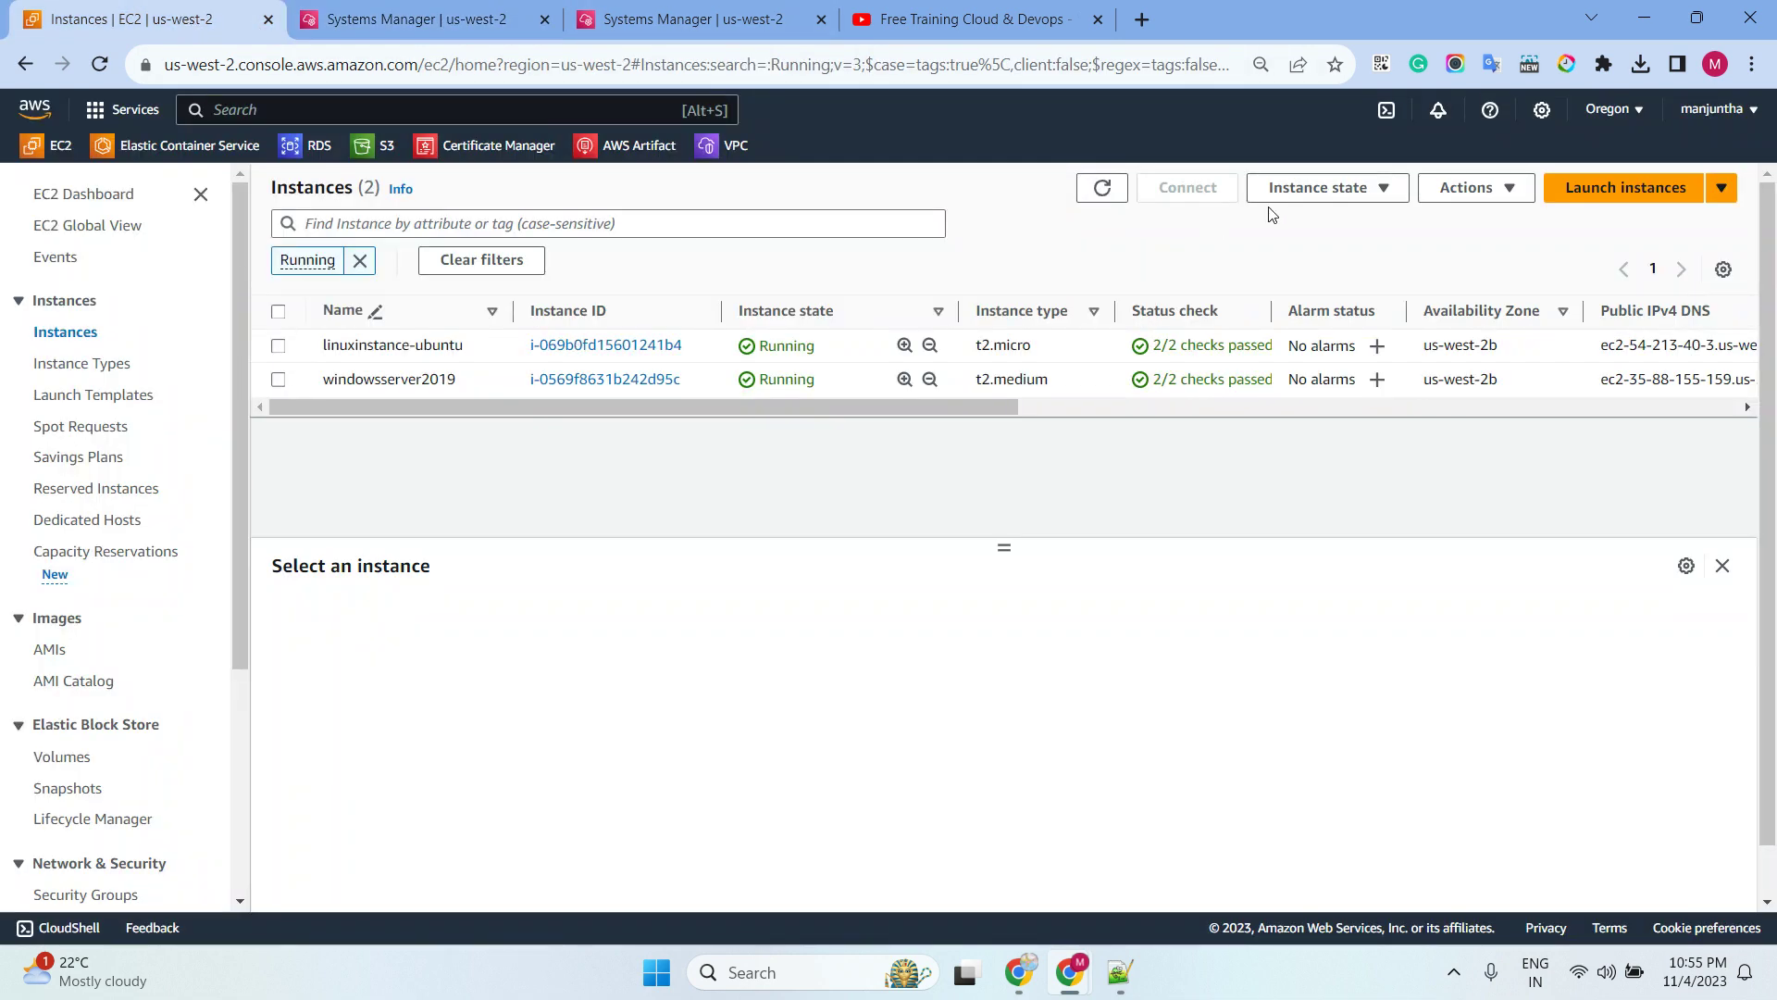
Start a Session Manager connection to the windowsserver2019 instance
{"action": "left_click", "coordinate": [1174, 192]}
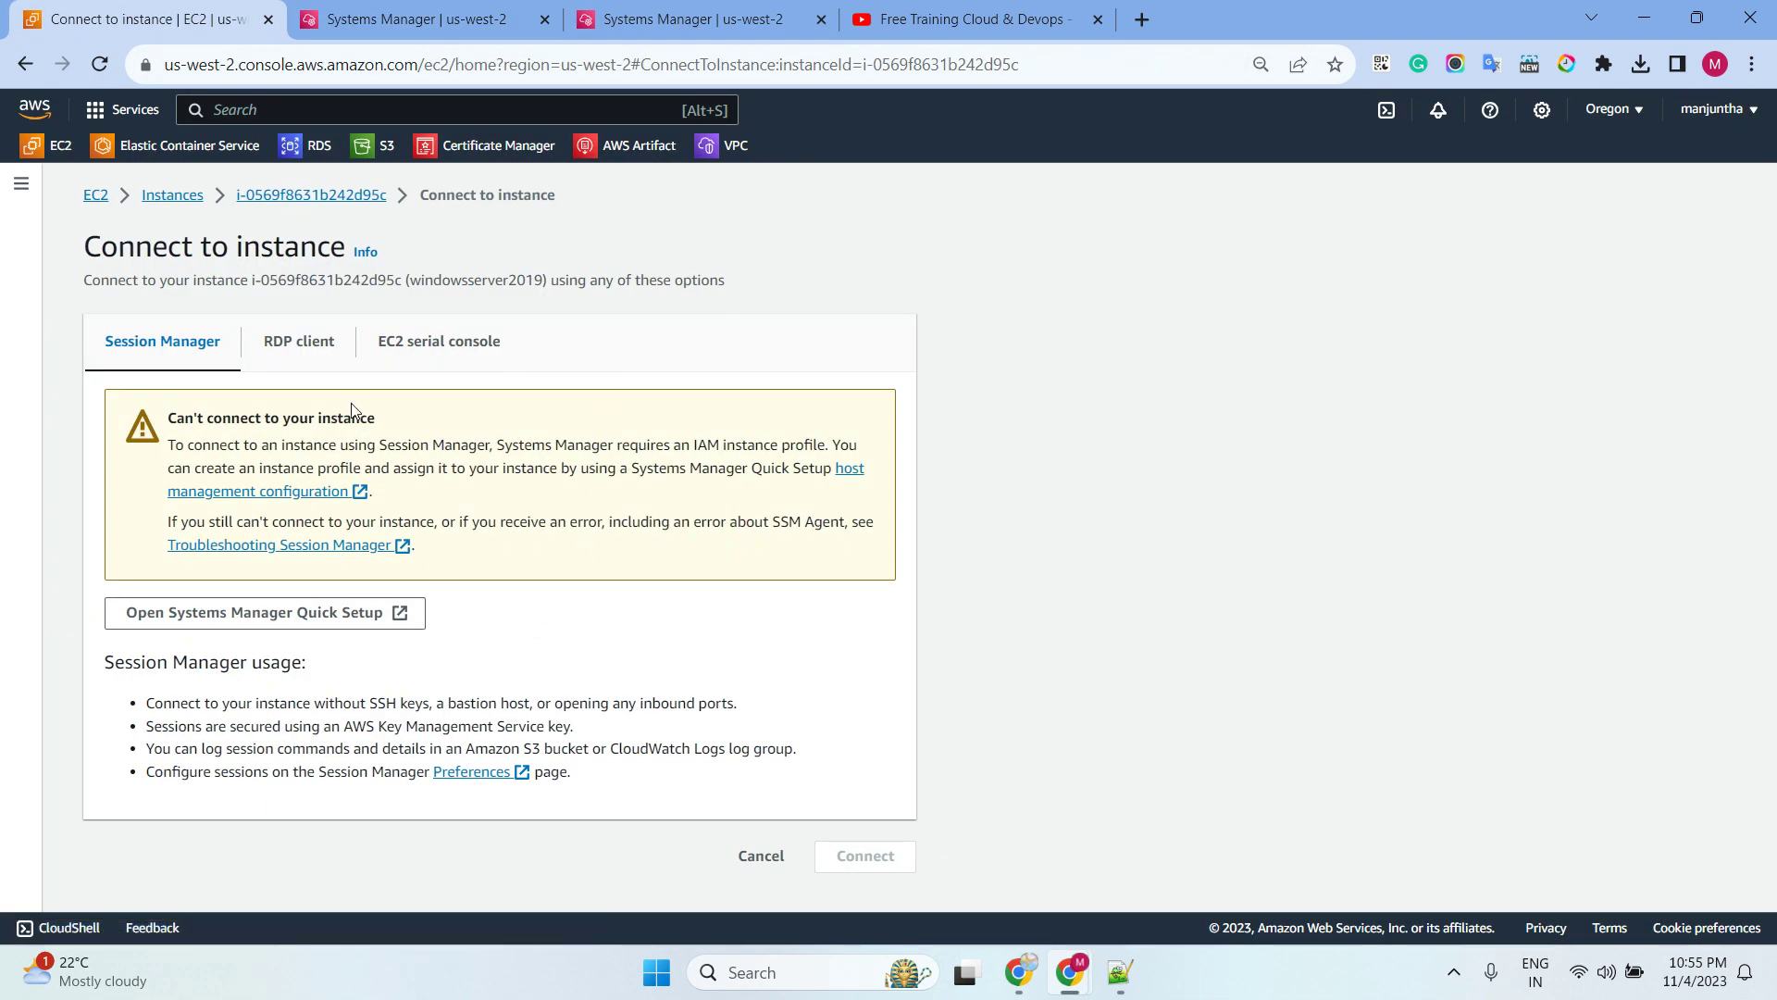
{"action": "left_click", "coordinate": [294, 349]}
{"action": "left_click", "coordinate": [115, 354]}
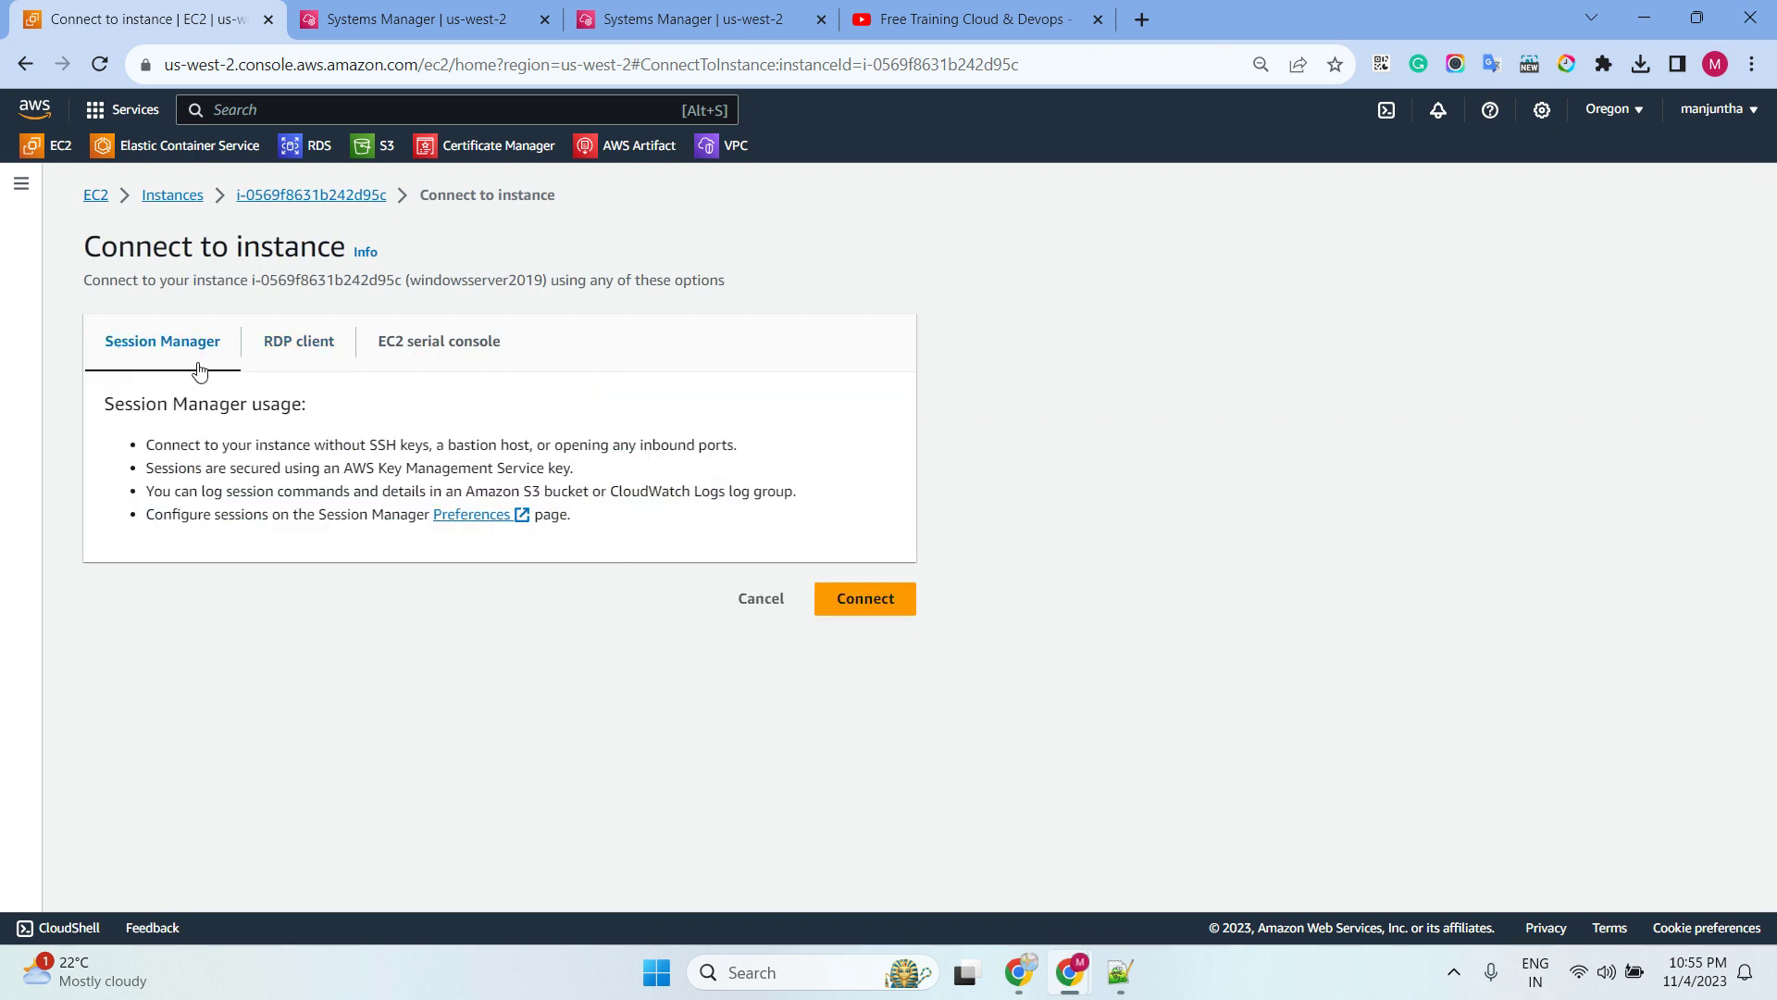
{"action": "left_click", "coordinate": [843, 604]}
Close the old Ubuntu terminal tab and switch to the new Windows session
{"action": "left_click", "coordinate": [810, 24]}
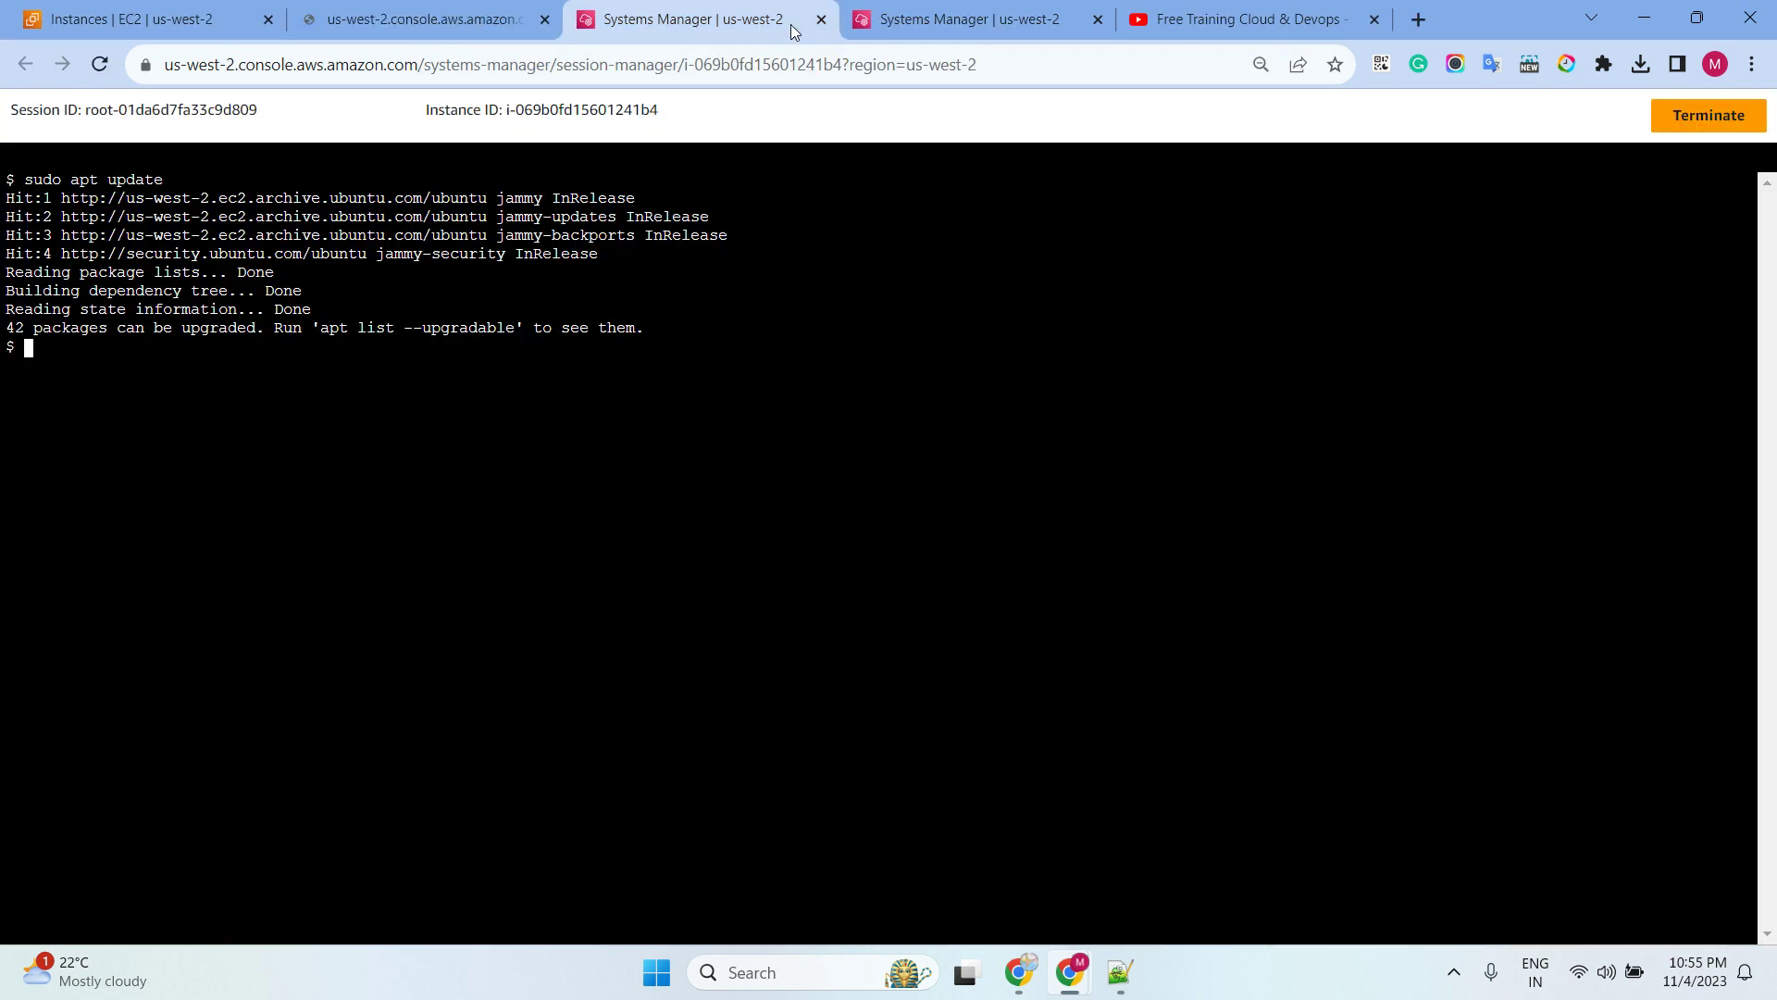
{"action": "left_click", "coordinate": [820, 19]}
{"action": "left_click", "coordinate": [429, 19]}
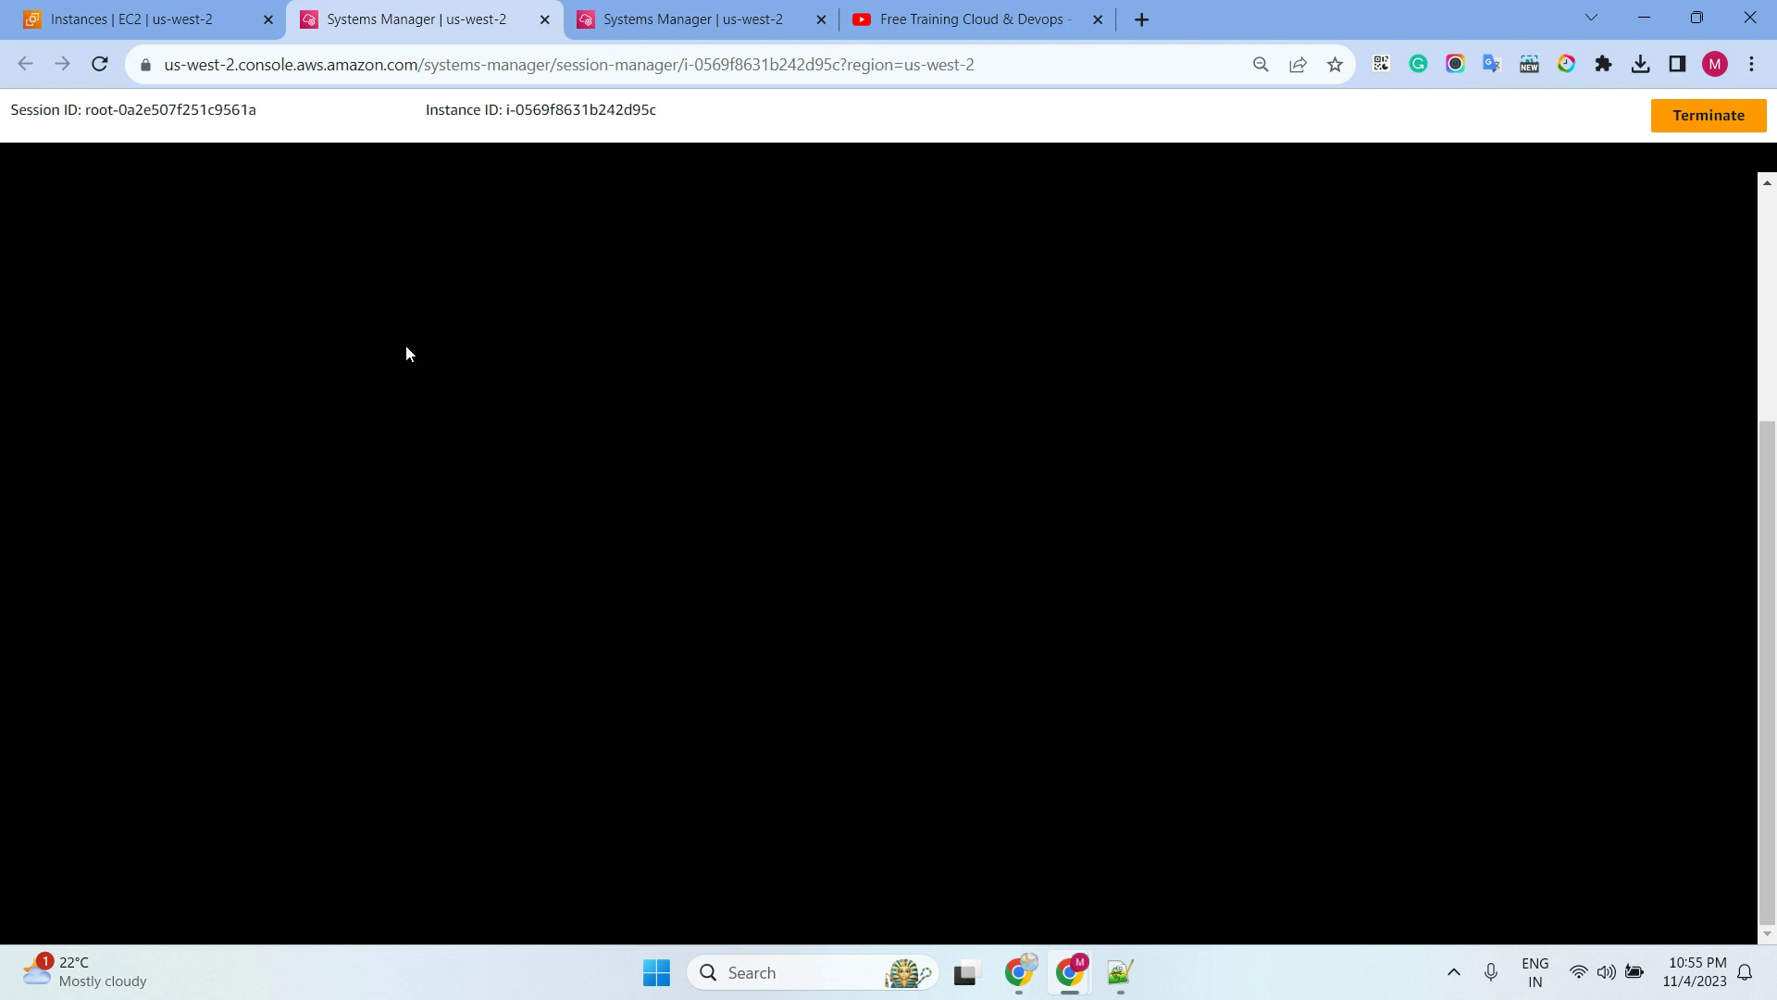
Paste and run net localgroup Administrators without quotes, confirming Administrator and ssm-user are members
{"action": "key", "text": "Return"}
{"action": "key", "text": "Return"}
{"action": "key", "text": "Return"}
{"action": "key", "text": "Return"}
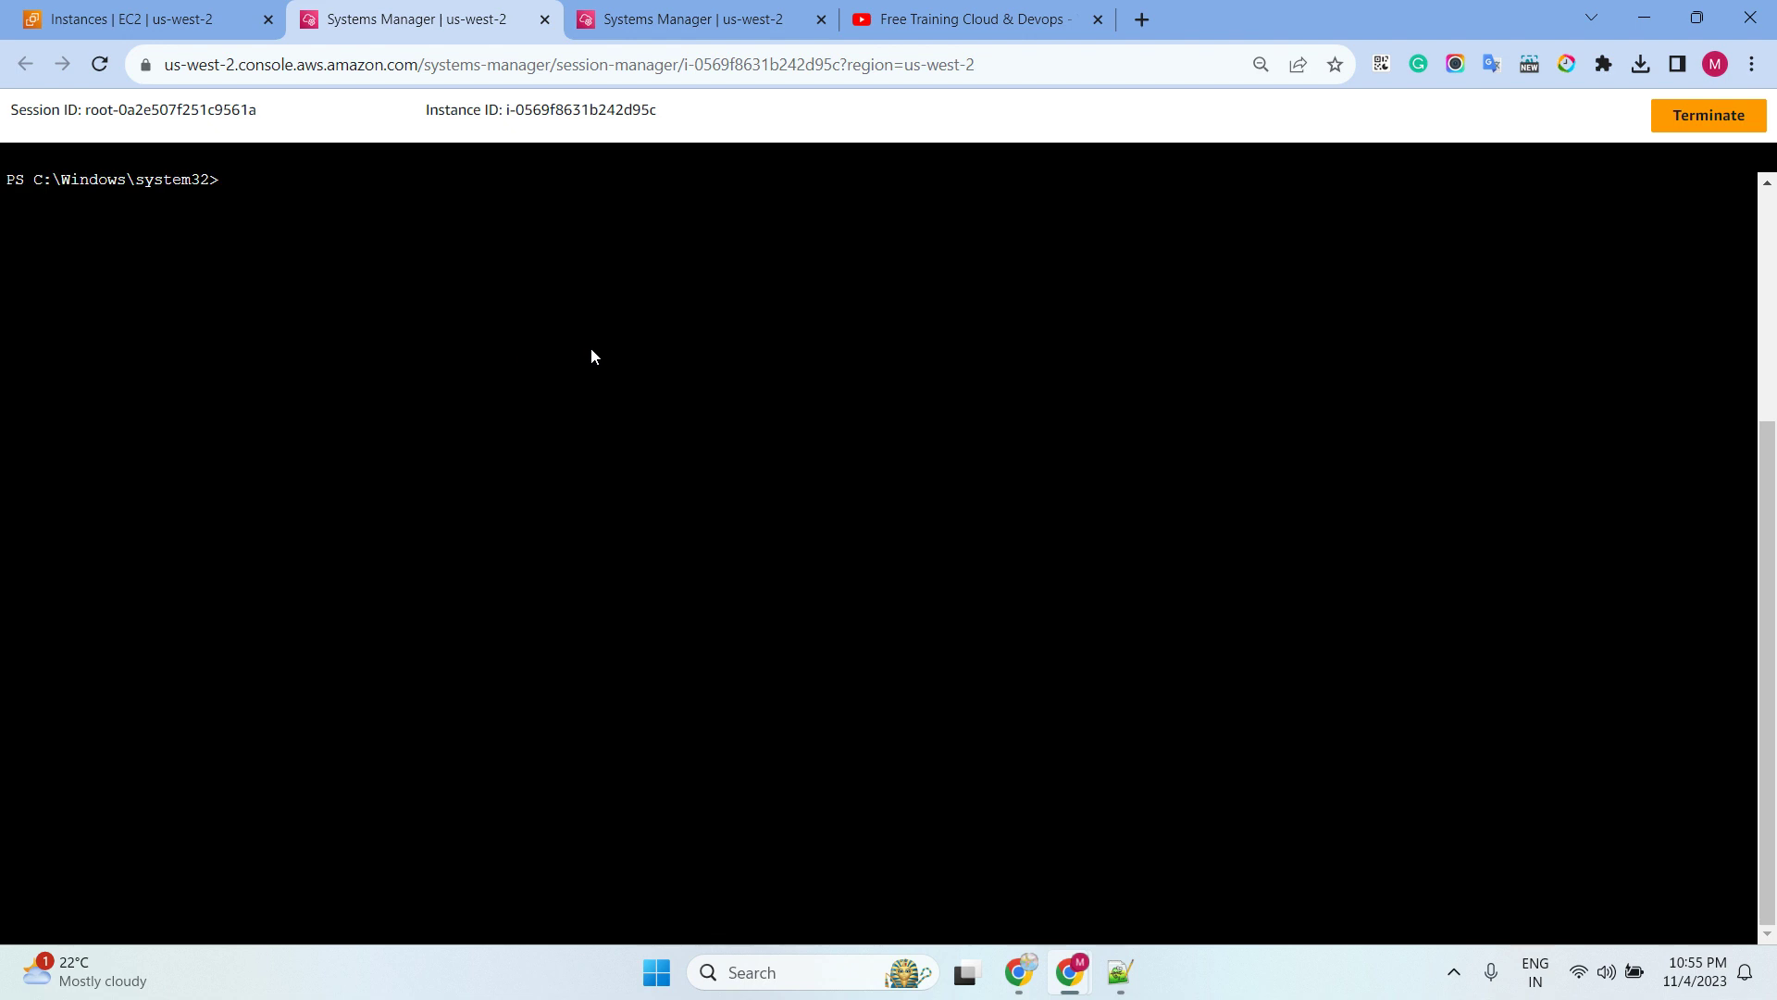
{"action": "right_click", "coordinate": [600, 350]}
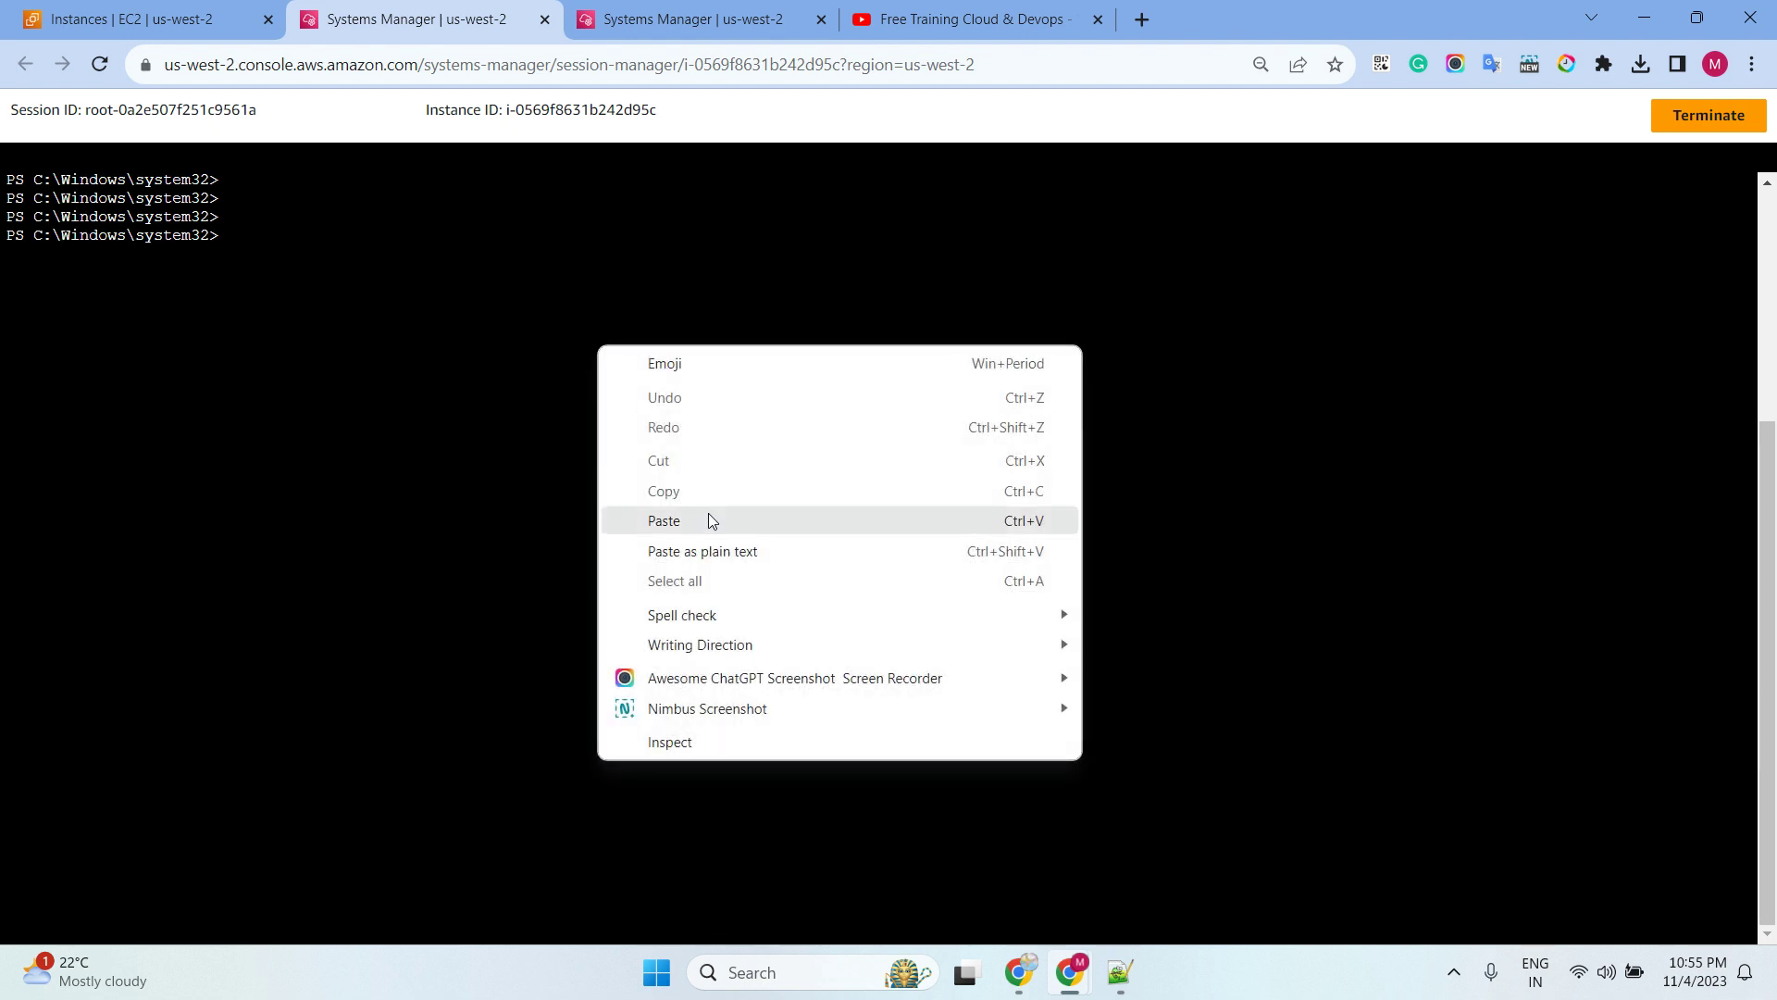
{"action": "left_click", "coordinate": [708, 515]}
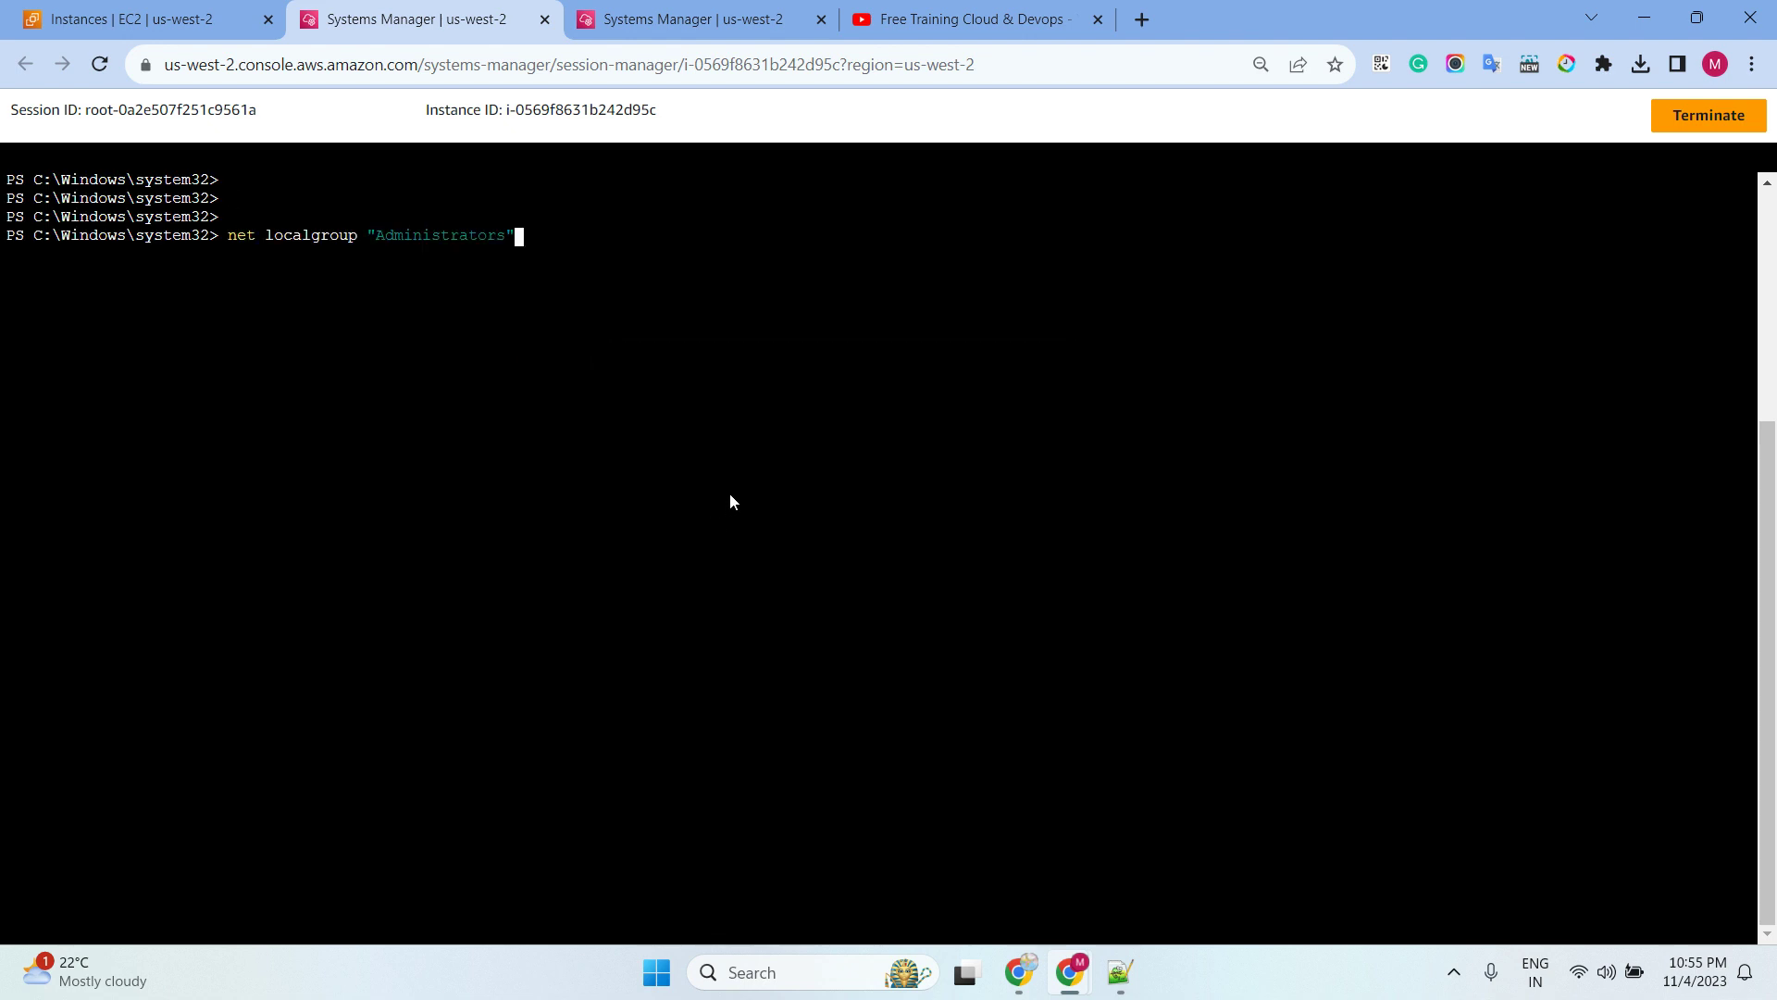
{"action": "key", "text": "BackSpace"}
{"action": "key", "text": "Left"}
{"action": "key", "text": "Left"}
{"action": "key", "text": "Left"}
{"action": "key", "text": "Left"}
{"action": "key", "text": "Left"}
{"action": "key", "text": "Left"}
{"action": "key", "text": "Left"}
{"action": "key", "text": "Left"}
{"action": "key", "text": "Left"}
{"action": "key", "text": "Left"}
{"action": "key", "text": "Left"}
{"action": "key", "text": "Left"}
{"action": "key", "text": "Left"}
{"action": "key", "text": "Left"}
{"action": "key", "text": "Left"}
{"action": "key", "text": "BackSpace"}
{"action": "key", "text": "Return"}
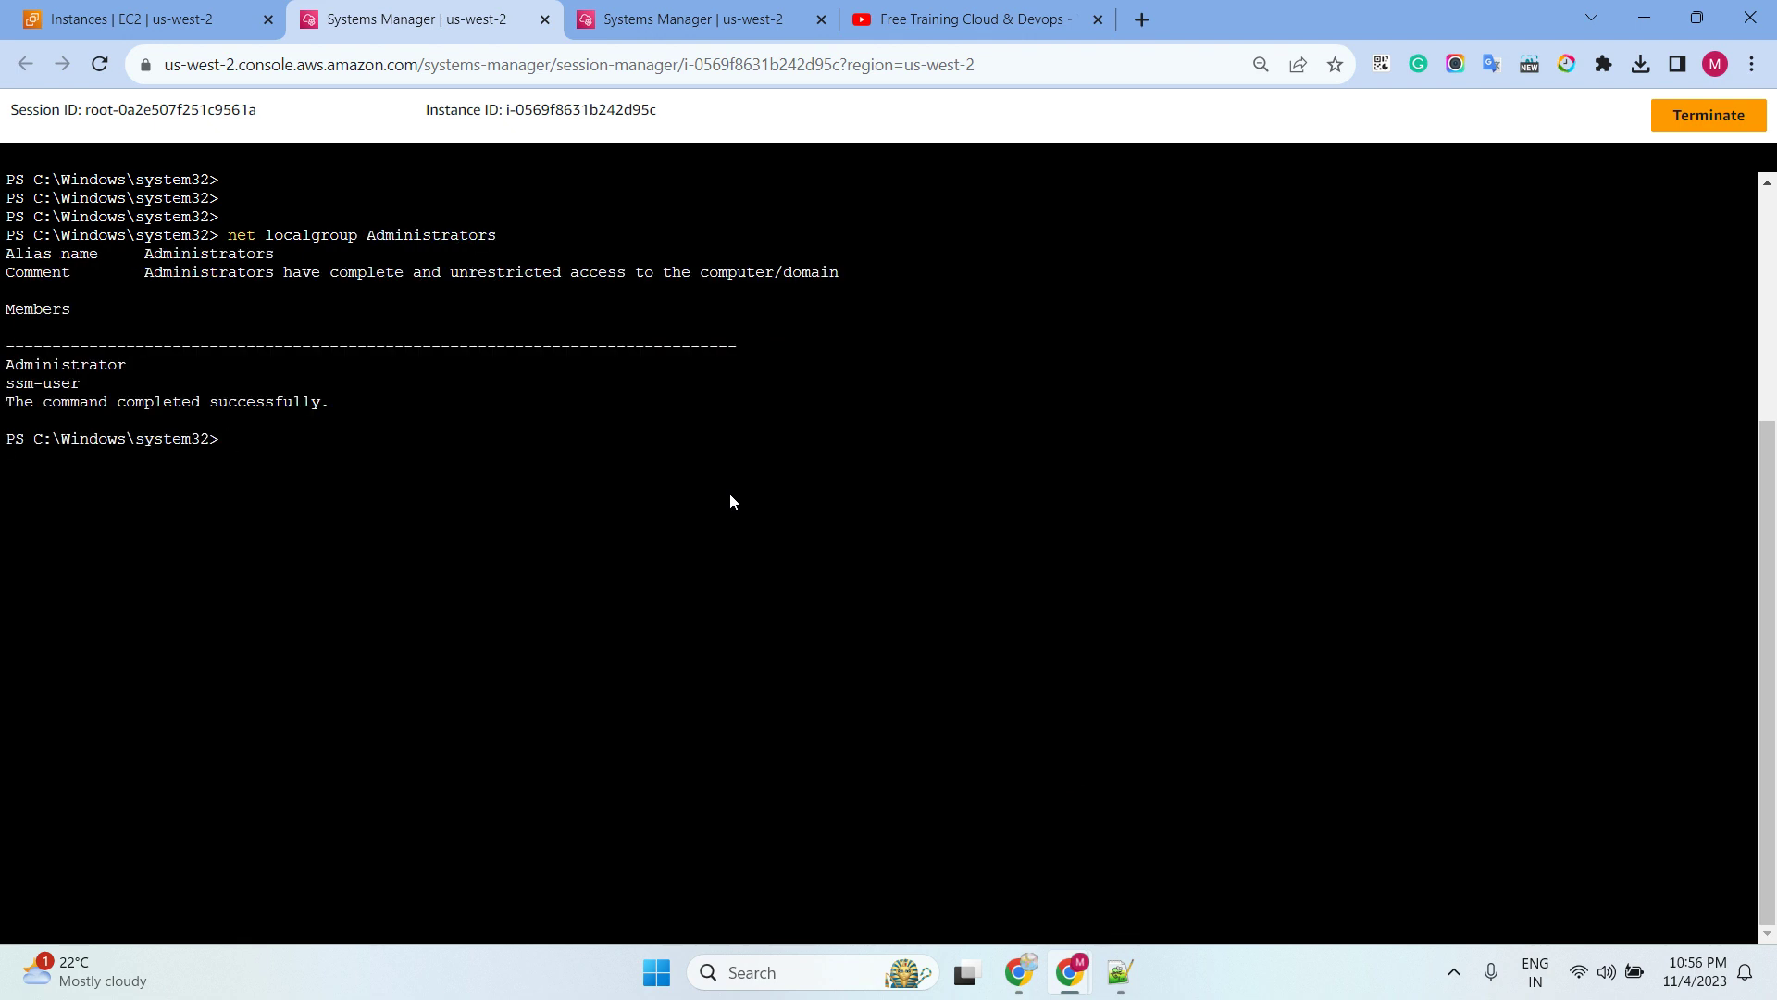
{"action": "left_click_drag", "start_coordinate": [10, 366], "coordinate": [88, 382]}
{"action": "key", "text": "alt+Tab"}
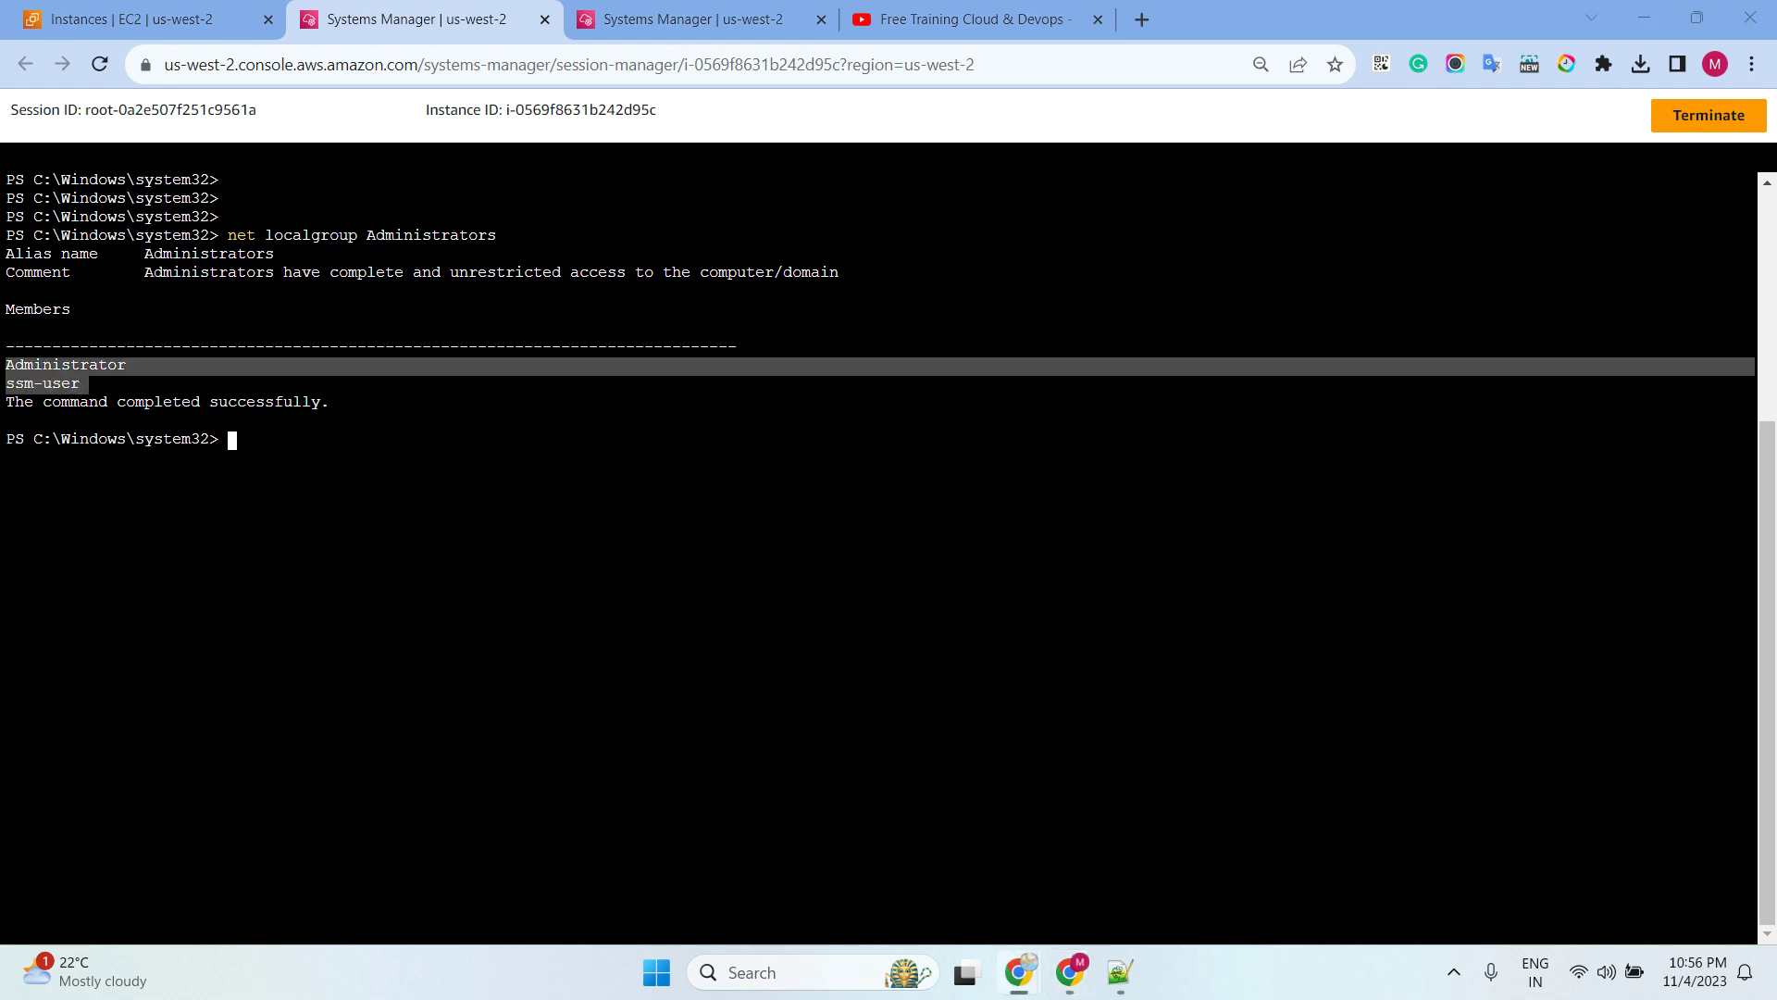
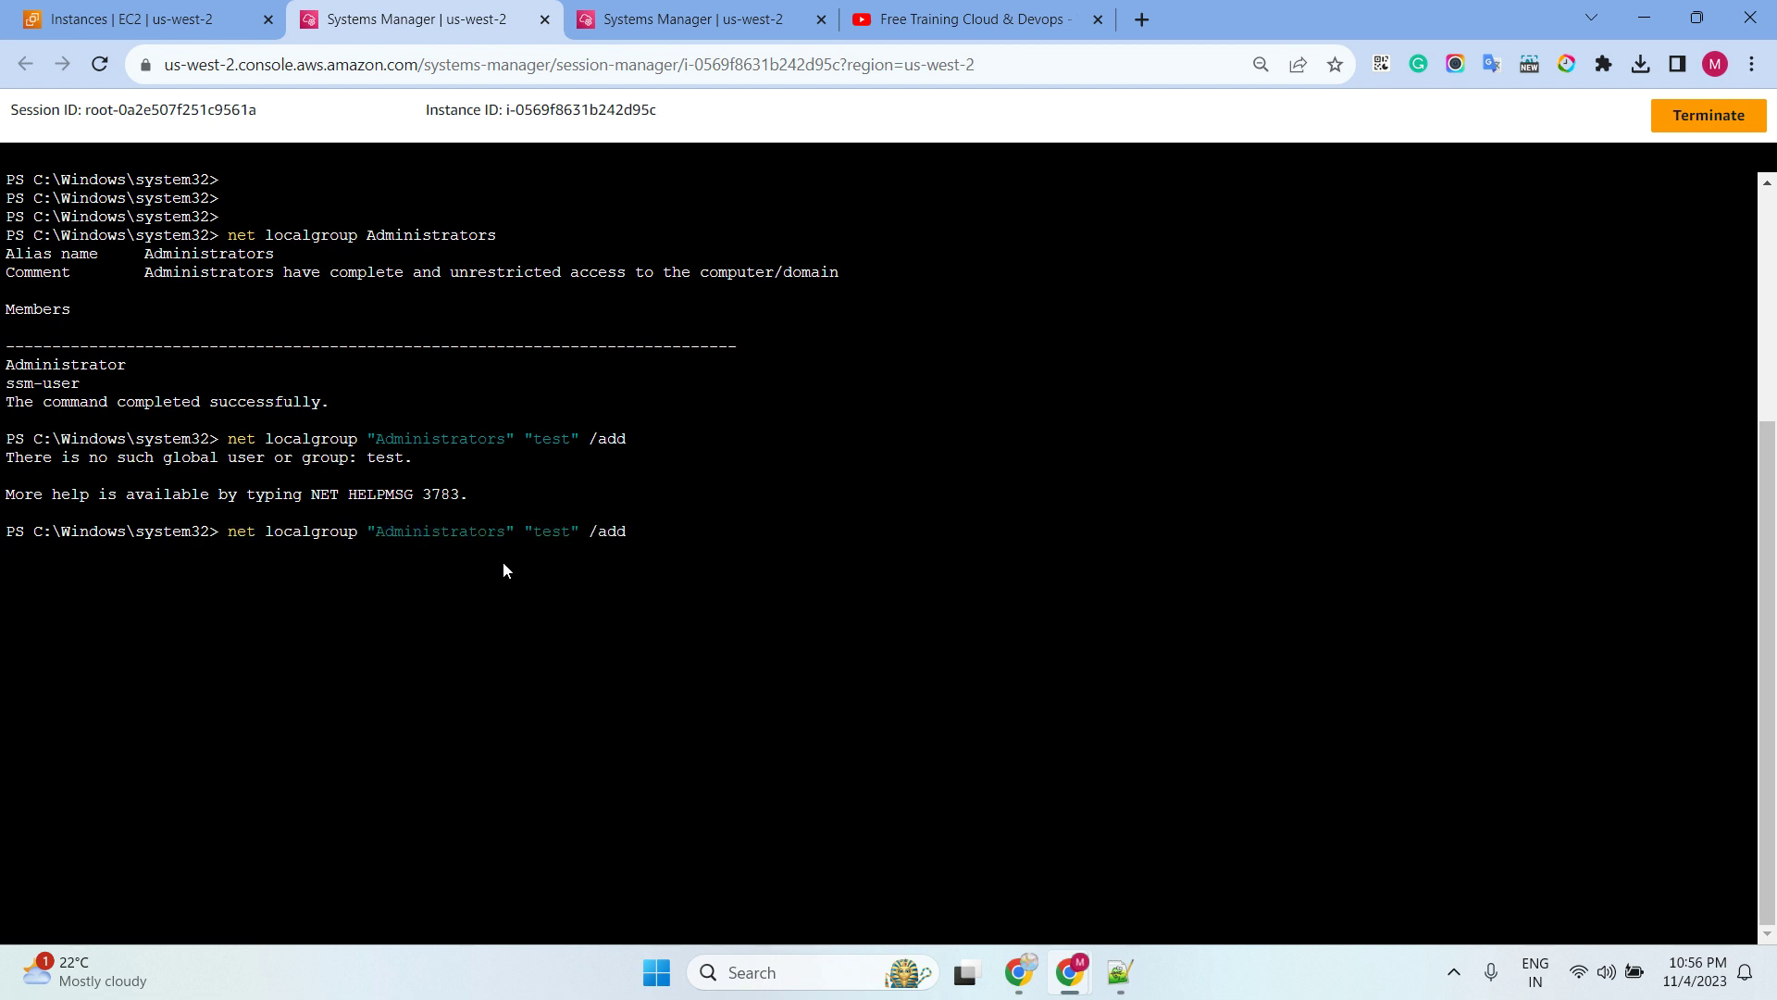
Run net localgroup Administrators to add test123456, which fails with no such user
{"action": "type", "text": "123456"}
{"action": "key", "text": "Return"}
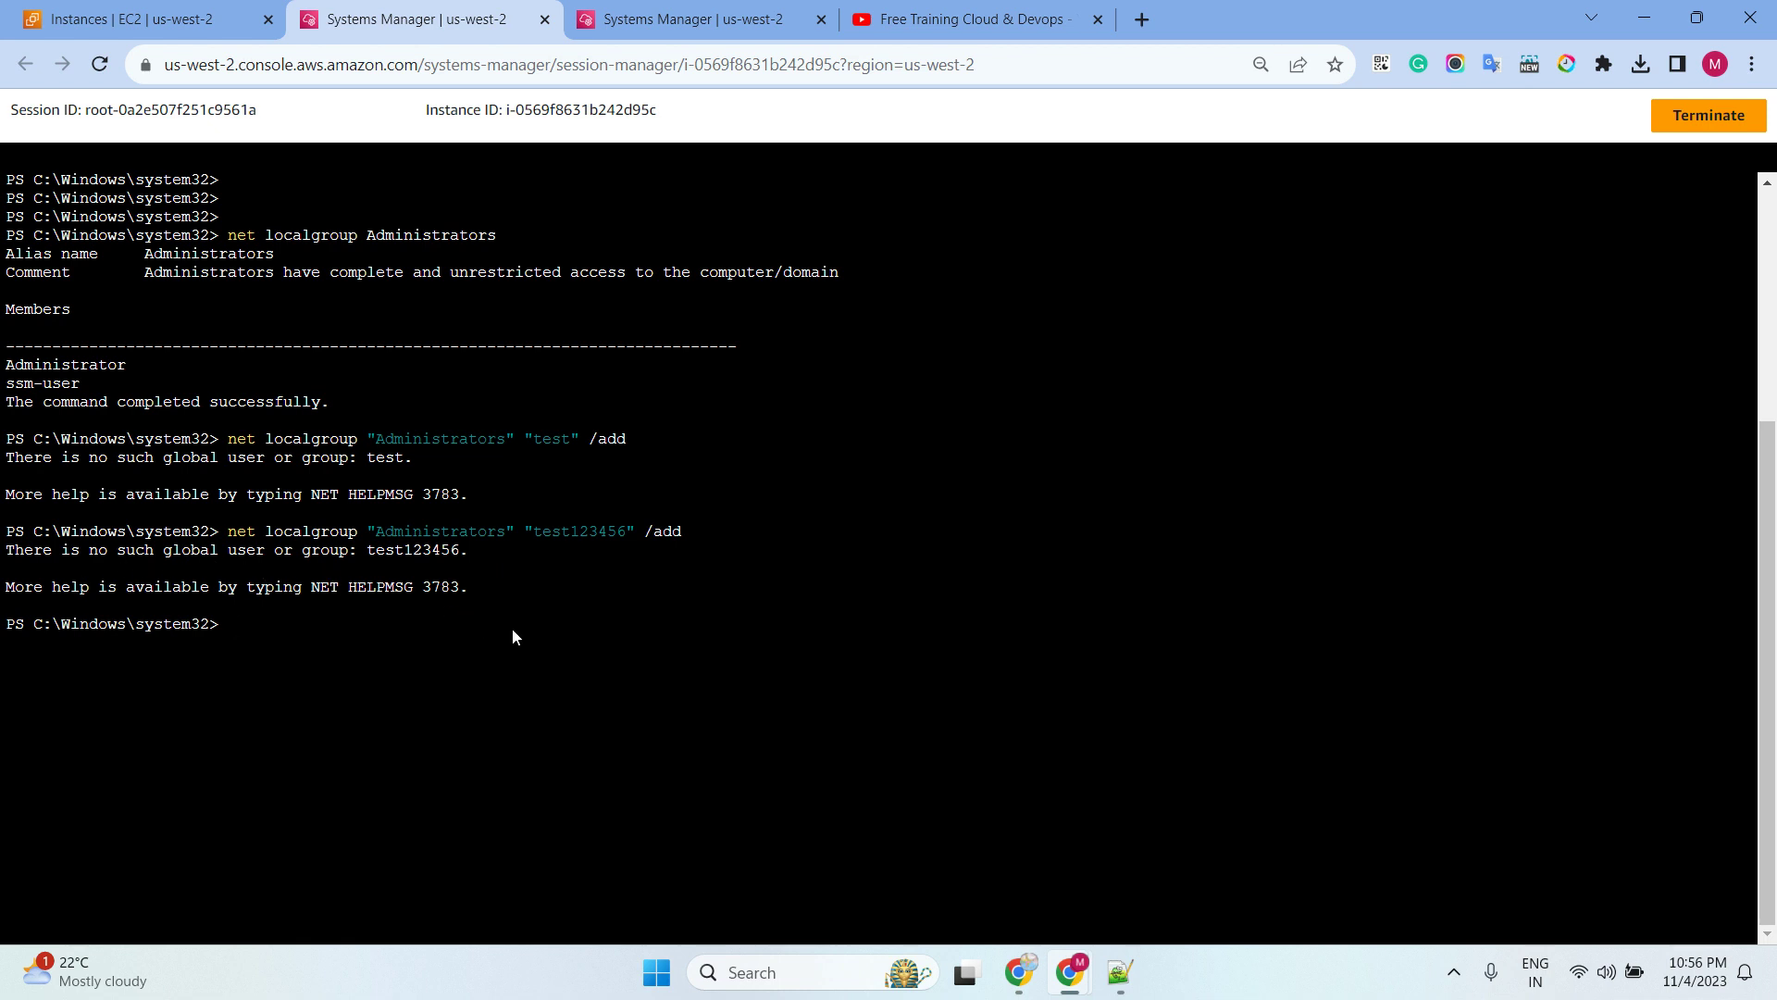
Clear the PowerShell session output, including the failed add-user errors, with the clear command
{"action": "type", "text": "clear"}
{"action": "key", "text": "Return"}
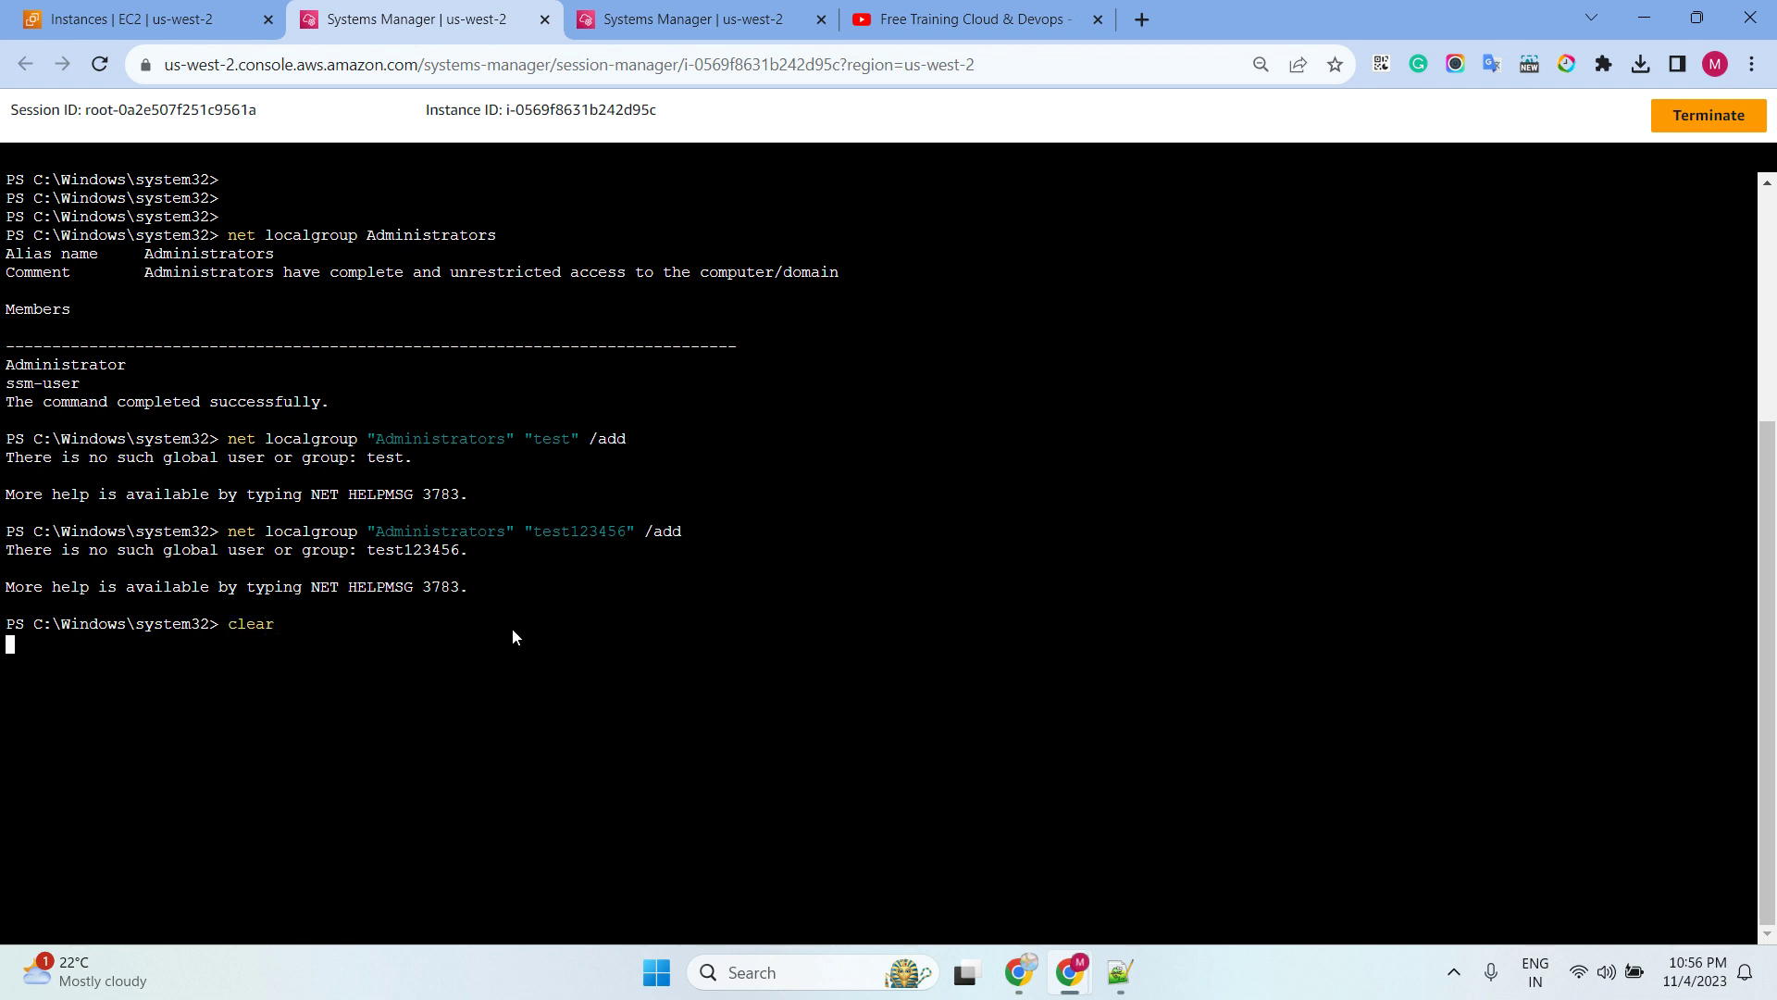
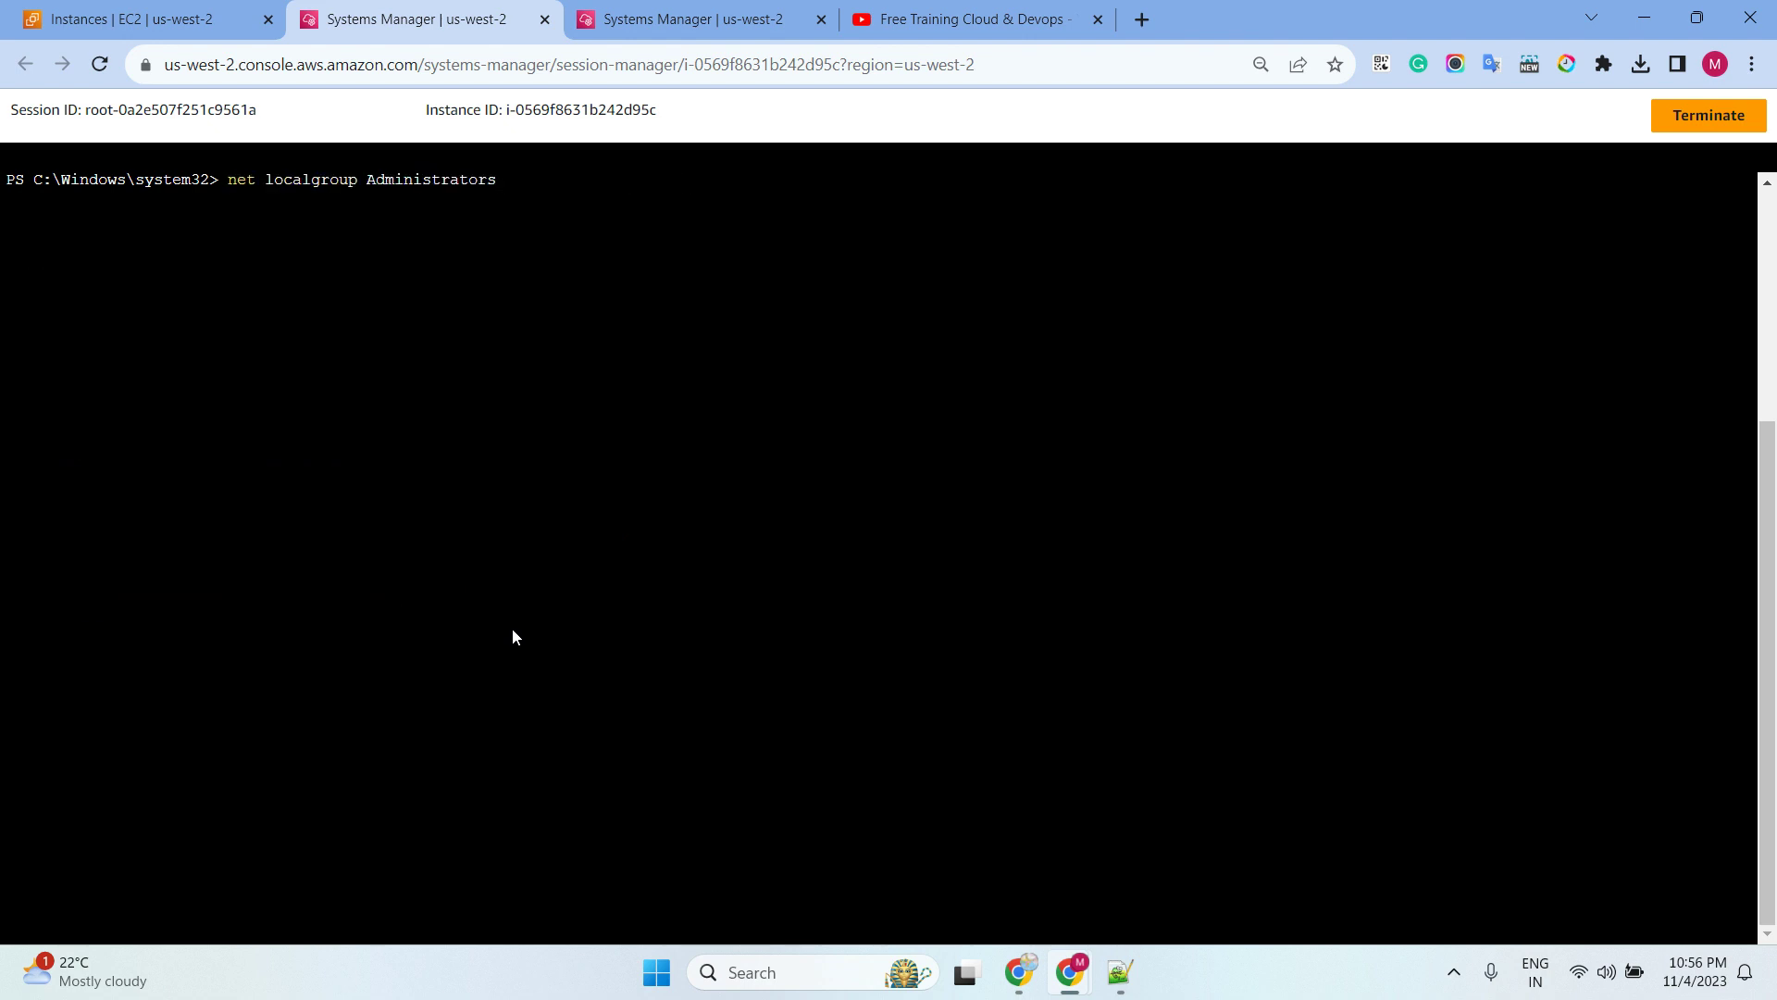
List the Administrators group members with net localgroup Administrators
{"action": "type", "text": "net localgroup Administrators"}
{"action": "key", "text": "Return"}
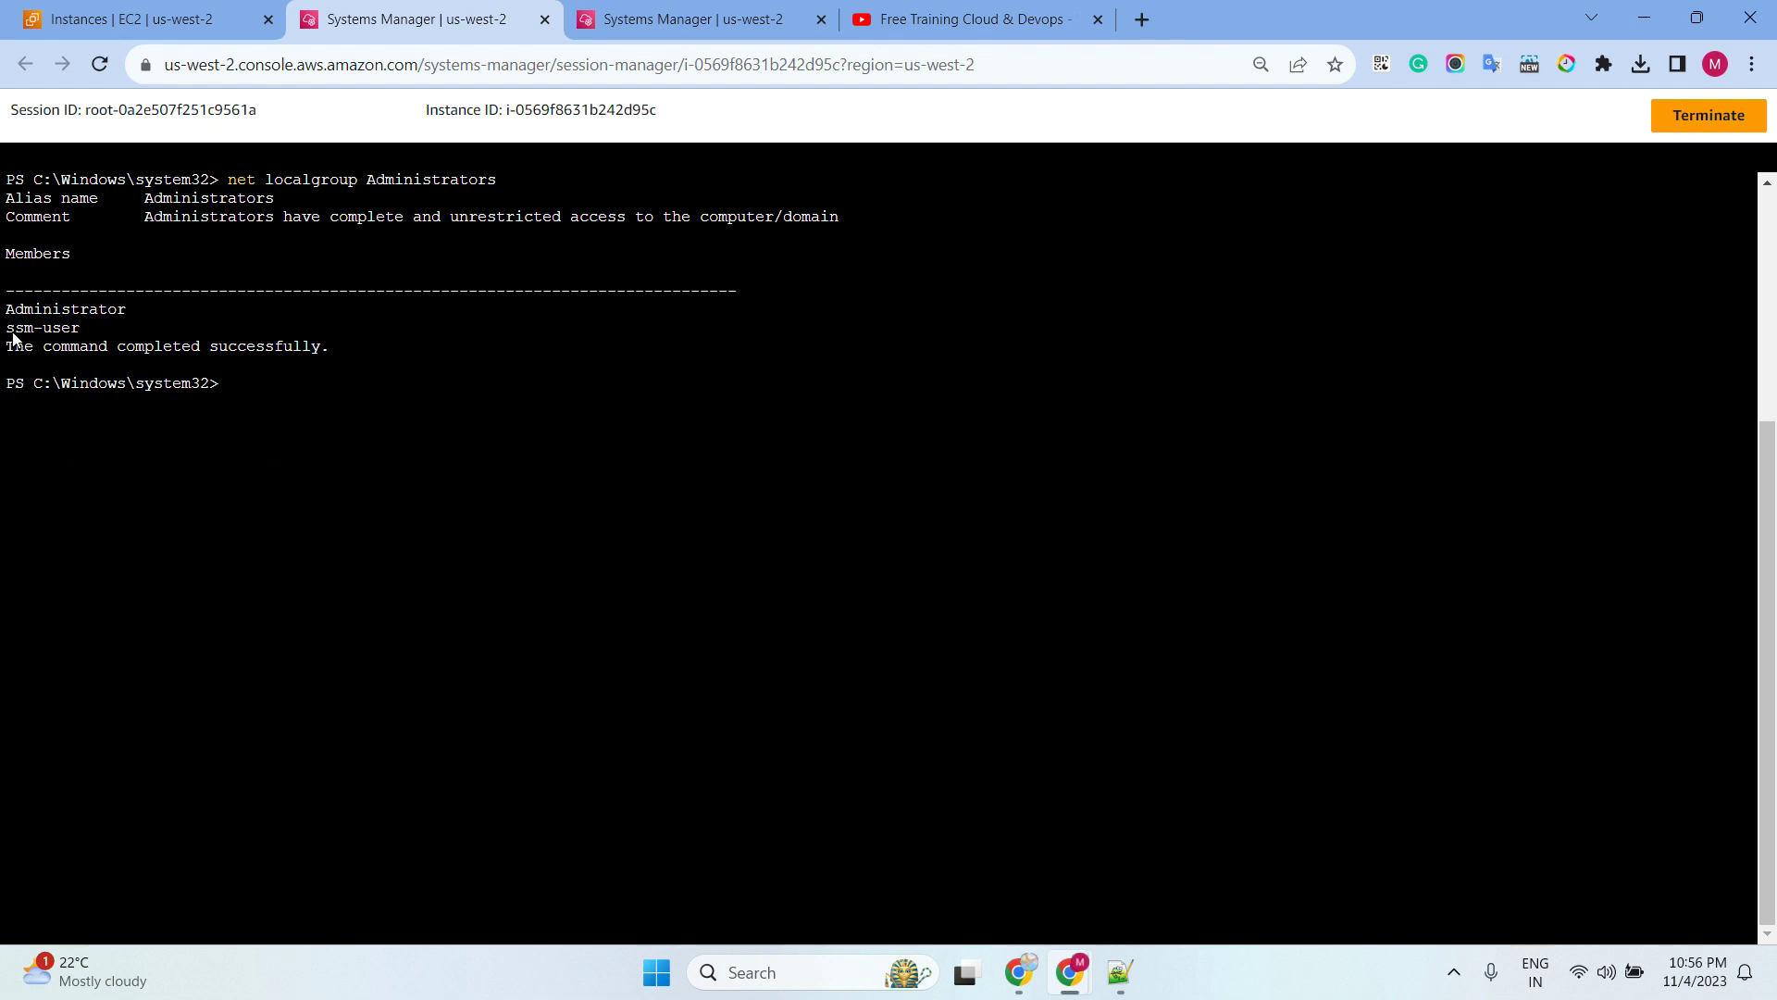
{"action": "left_click_drag", "start_coordinate": [13, 334], "coordinate": [84, 341]}
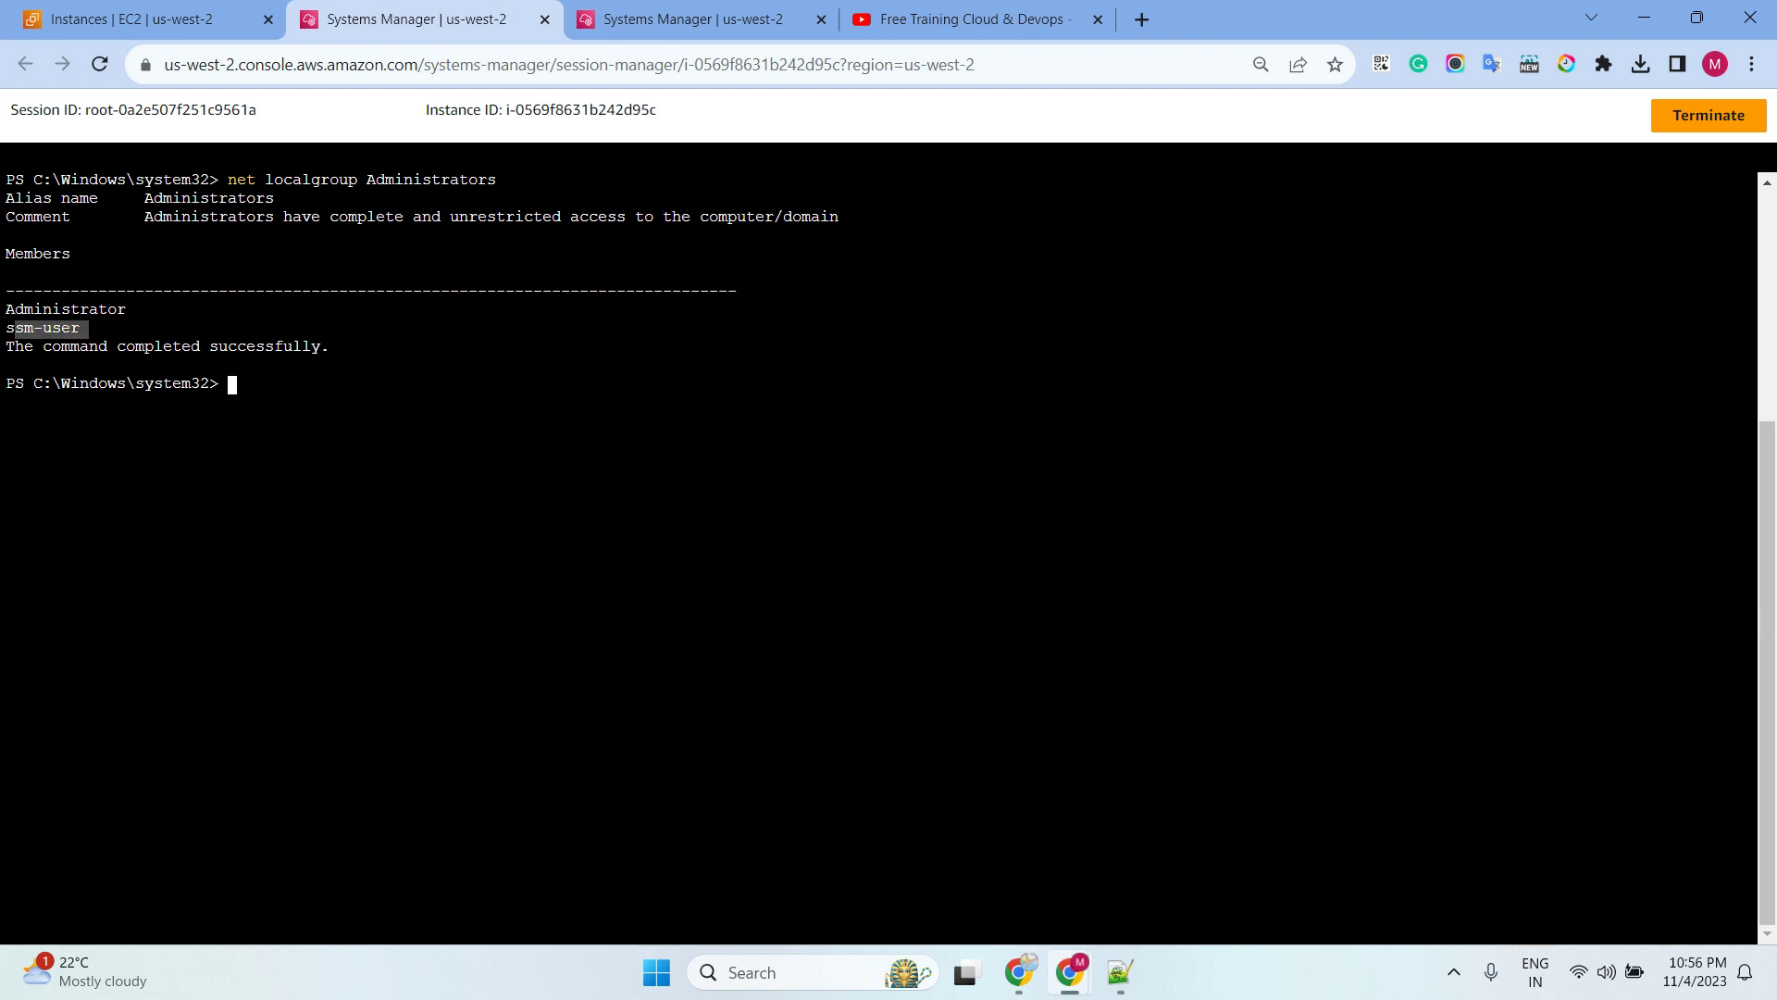
Remove ssm-user with net localgroup "Administrators" "ssm-user" /delete
{"action": "key", "text": "alt+Tab"}
{"action": "left_click", "coordinate": [774, 480]}
{"action": "right_click", "coordinate": [508, 404]}
{"action": "left_click", "coordinate": [611, 579]}
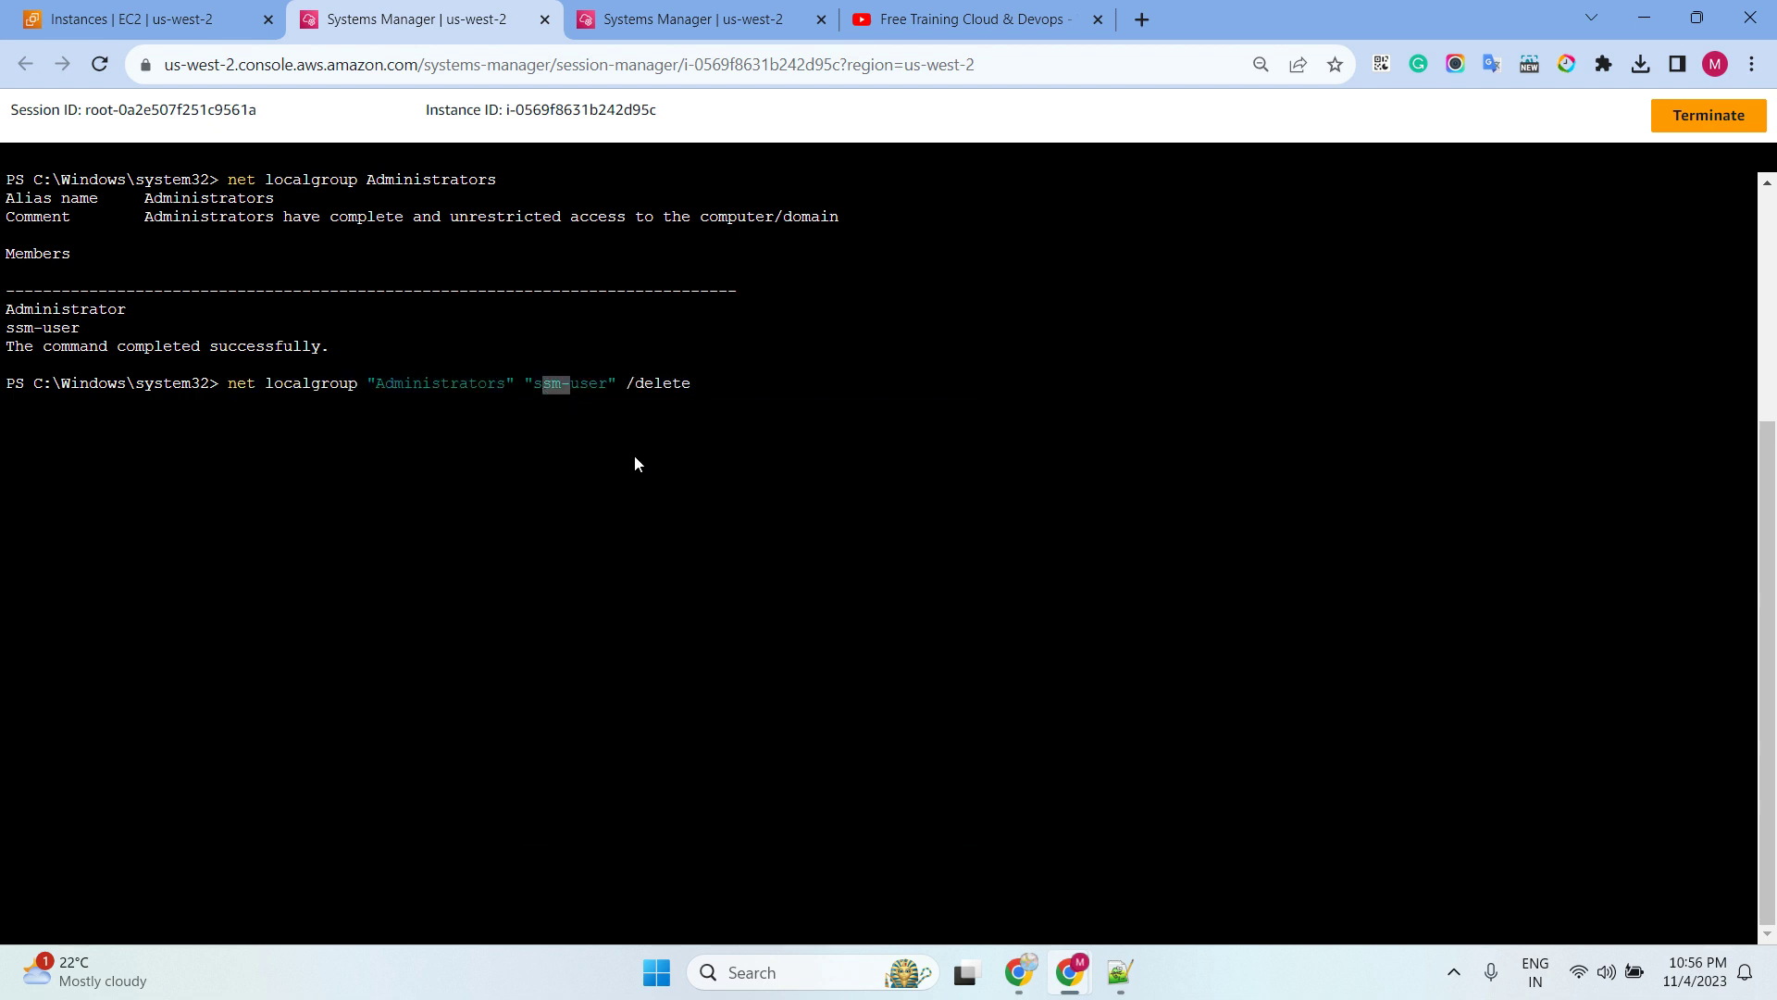
{"action": "key", "text": "Return"}
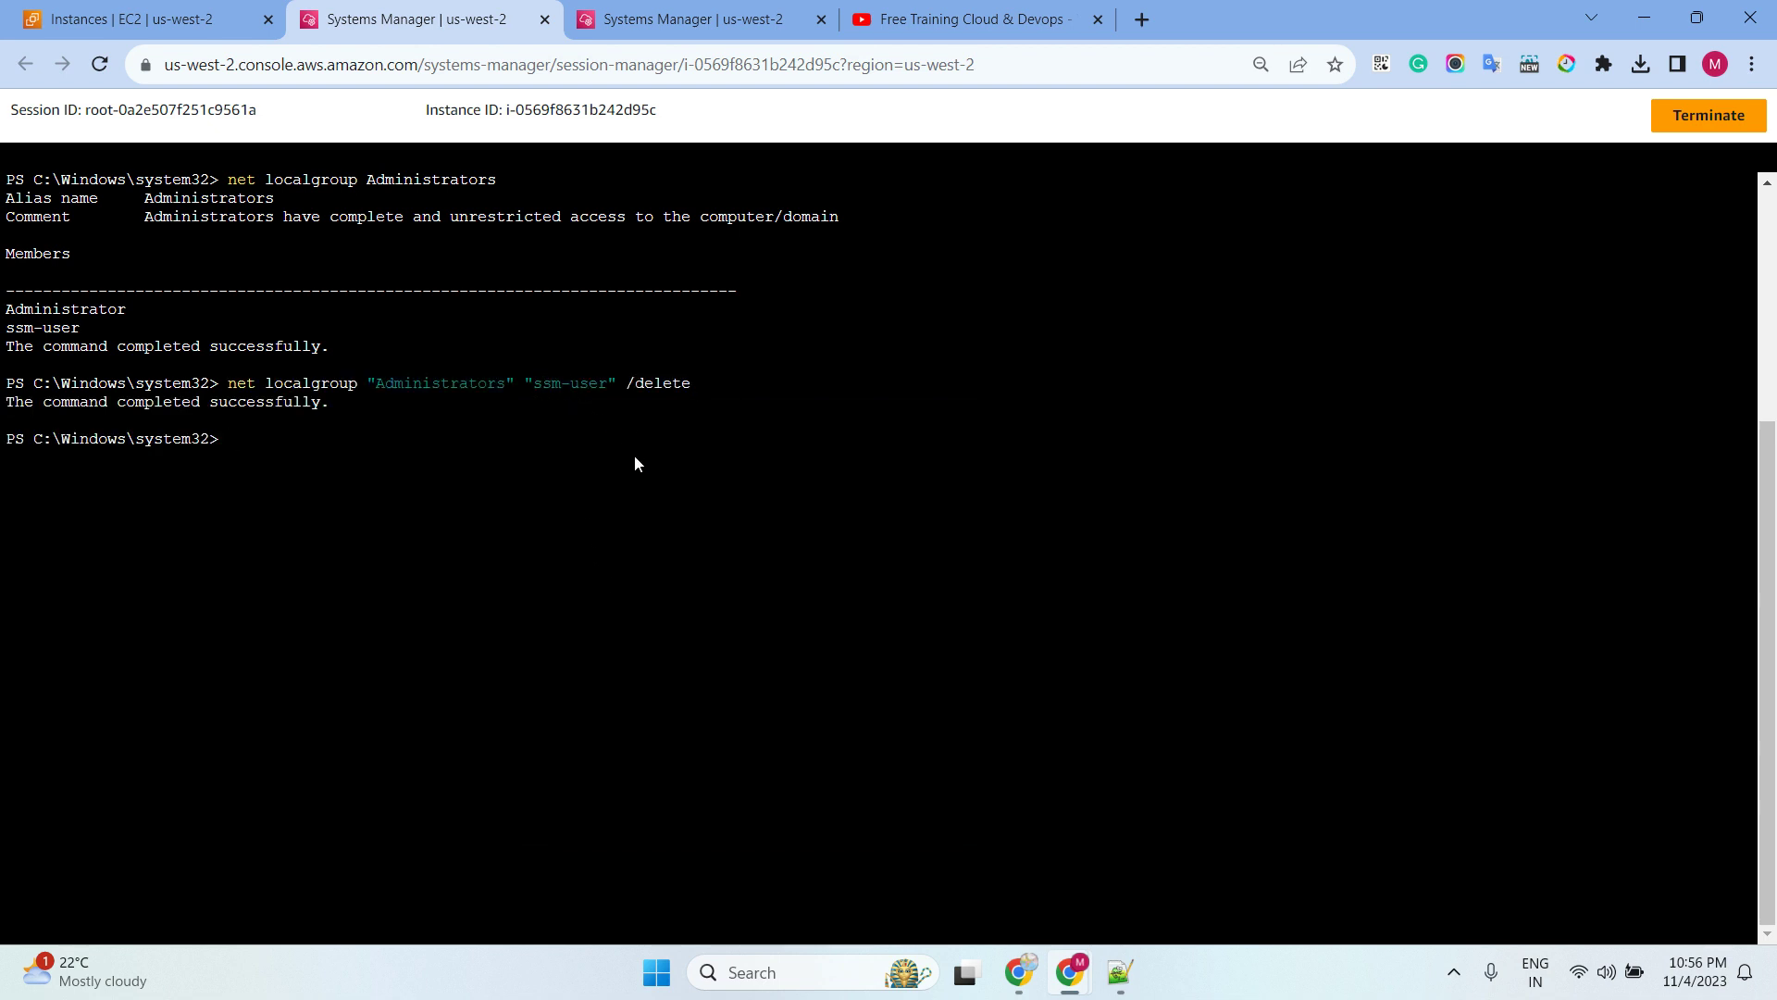
Re-list the Administrators group to confirm only Administrator remains
{"action": "key", "text": "Up"}
{"action": "key", "text": "Up"}
{"action": "key", "text": "Return"}
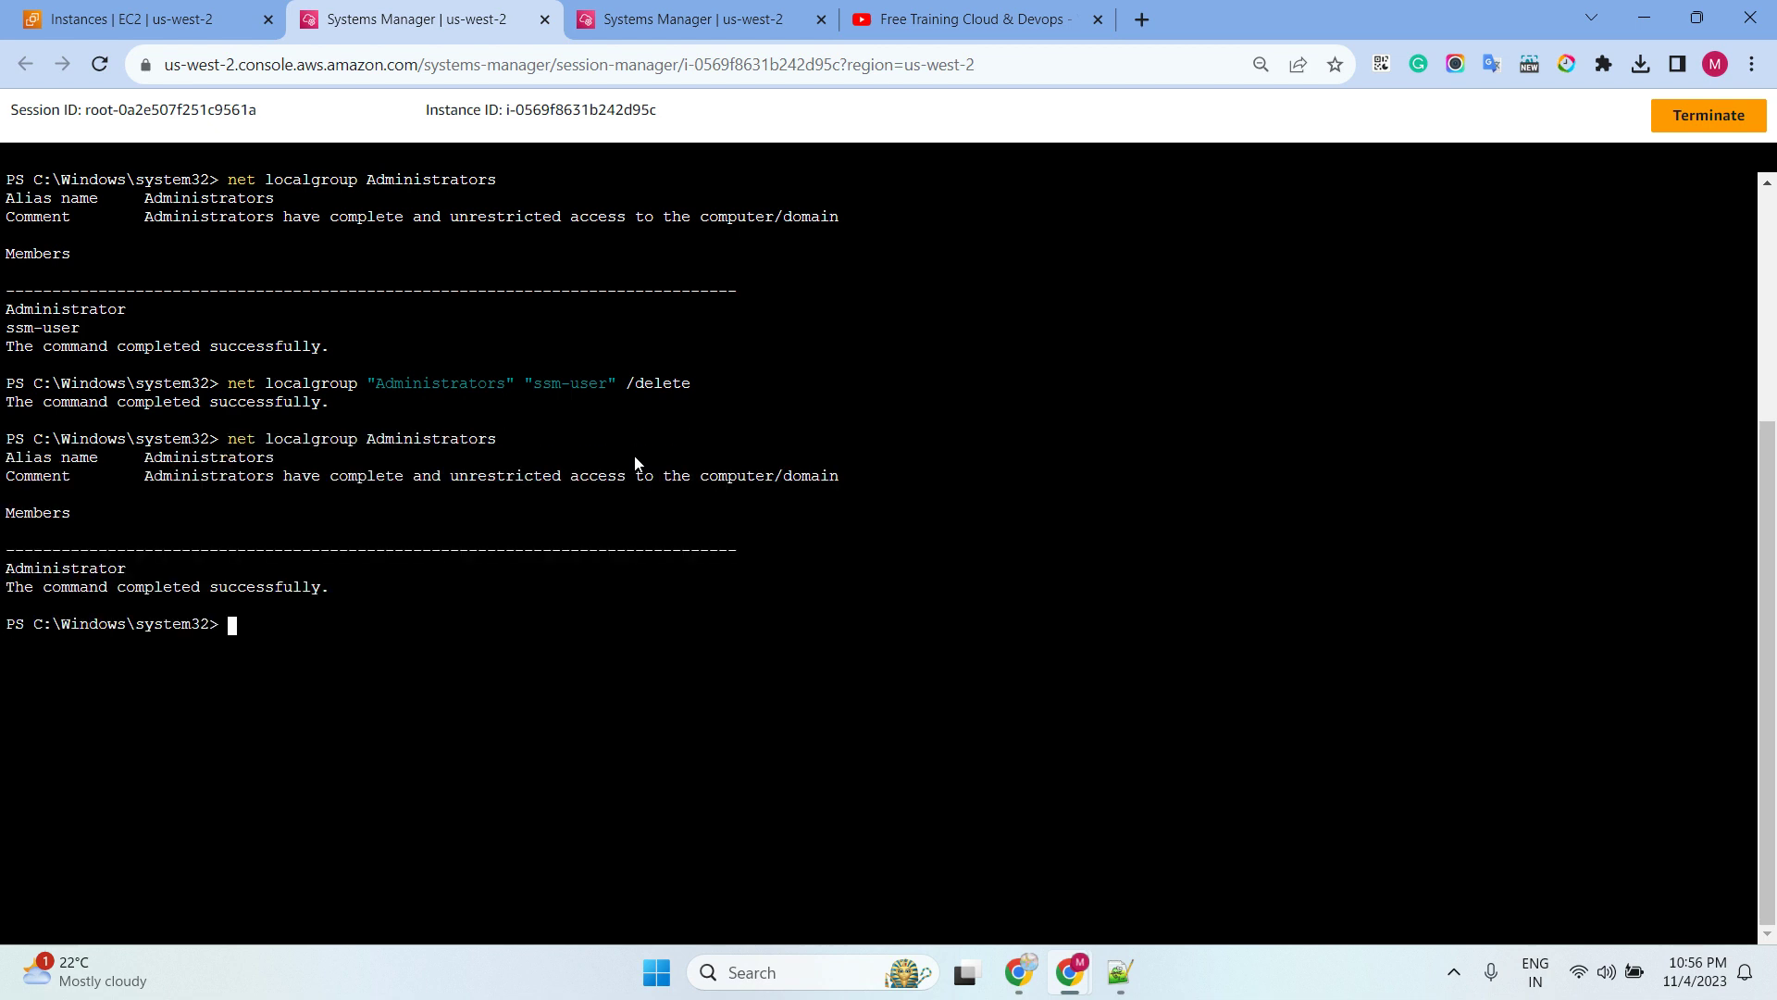
{"action": "left_click_drag", "start_coordinate": [150, 576], "coordinate": [10, 571]}
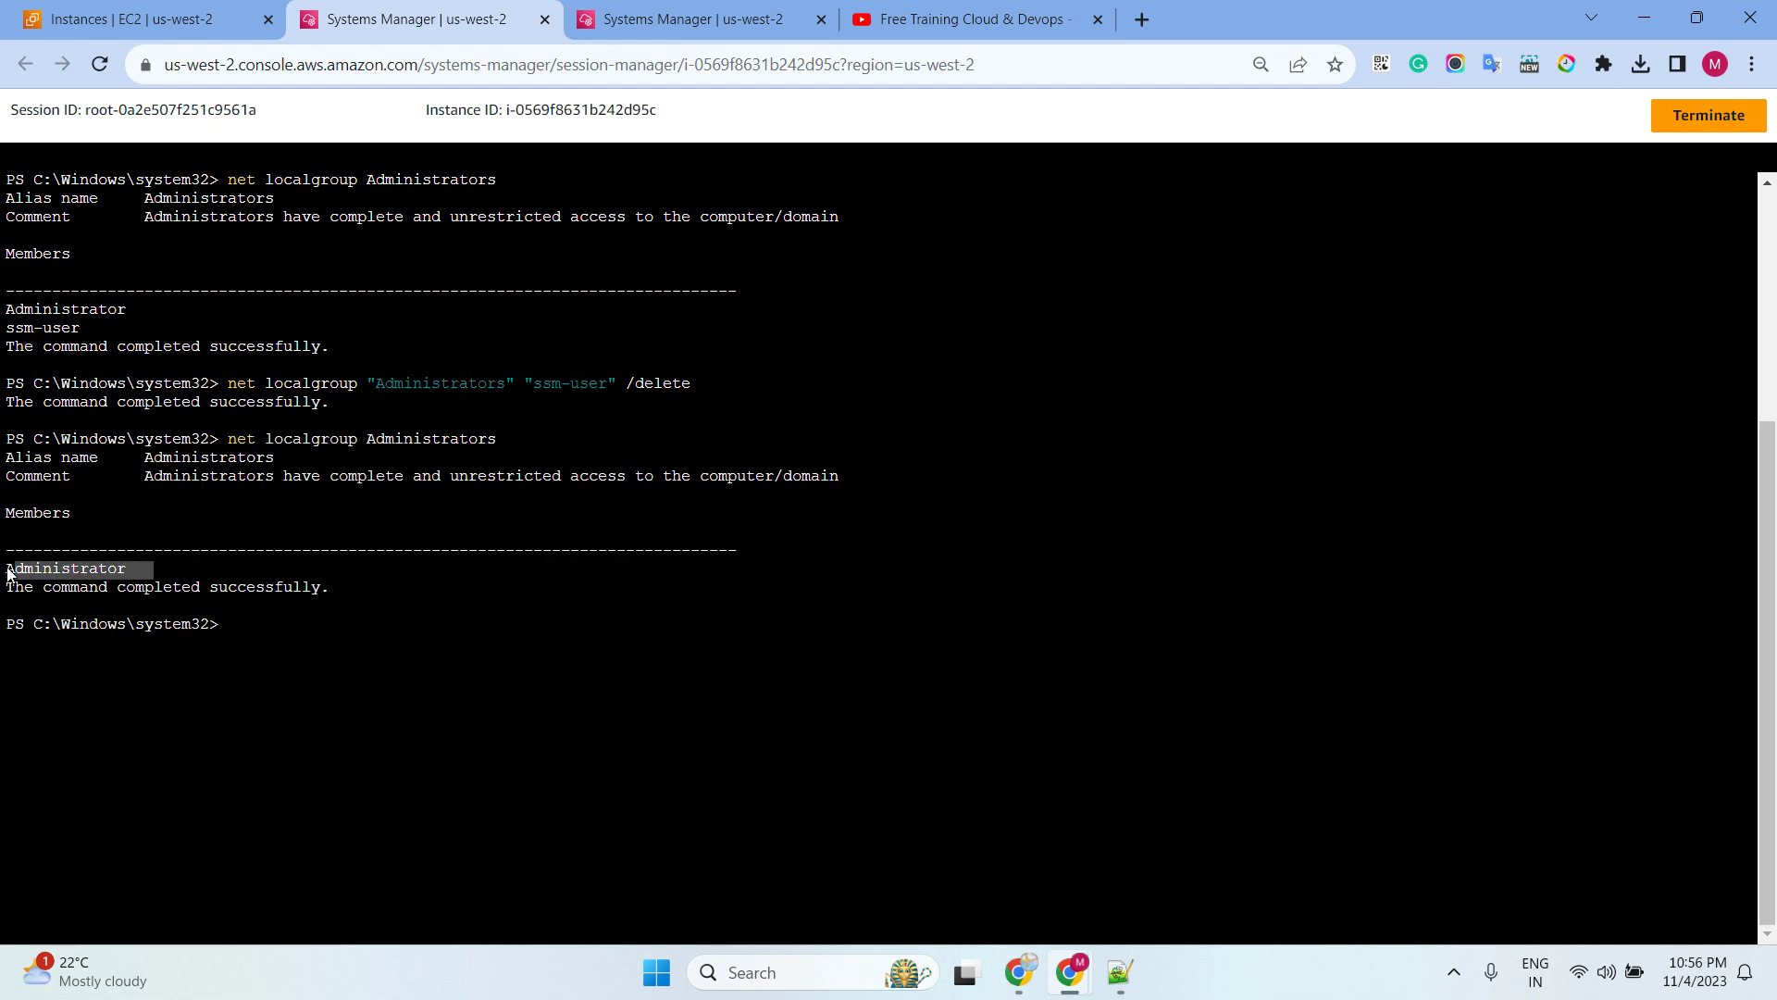
{"action": "left_click", "coordinate": [95, 336]}
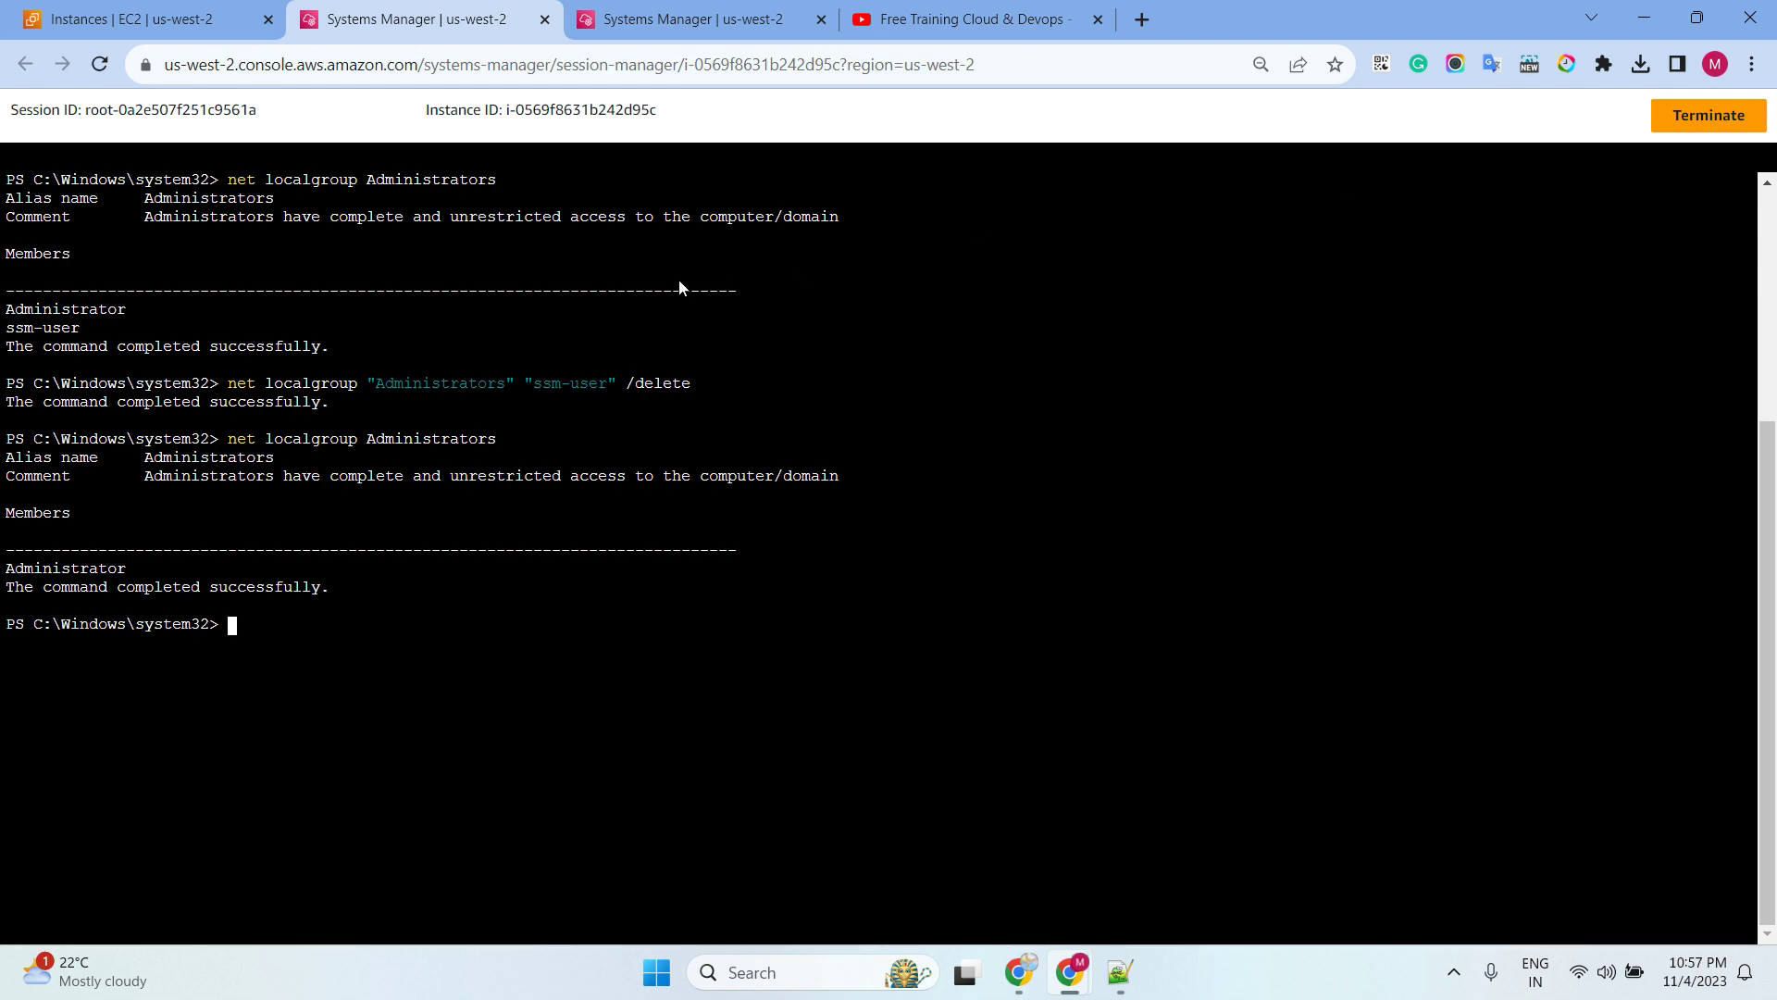
Open Fleet Manager Remote Desktop for windowsserver2019 via Connect > RDP client > Connect using Fleet Manager
{"action": "left_click", "coordinate": [165, 20]}
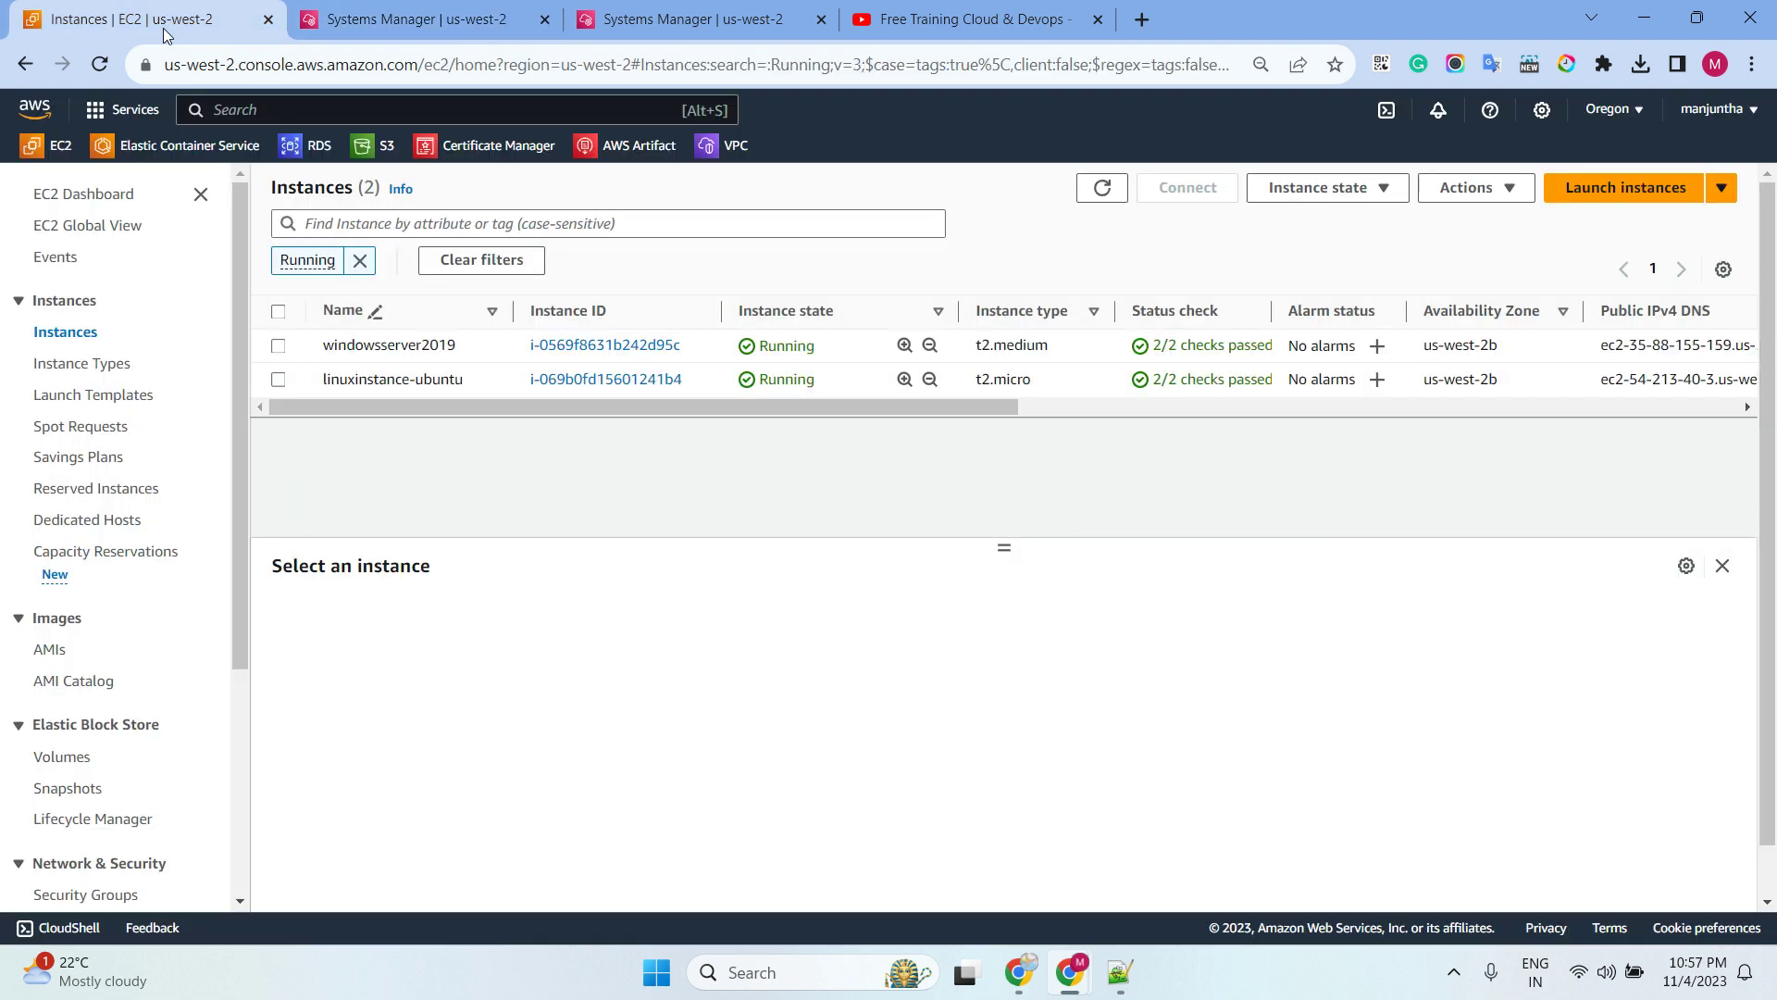
{"action": "left_click", "coordinate": [282, 347]}
{"action": "left_click", "coordinate": [1187, 187]}
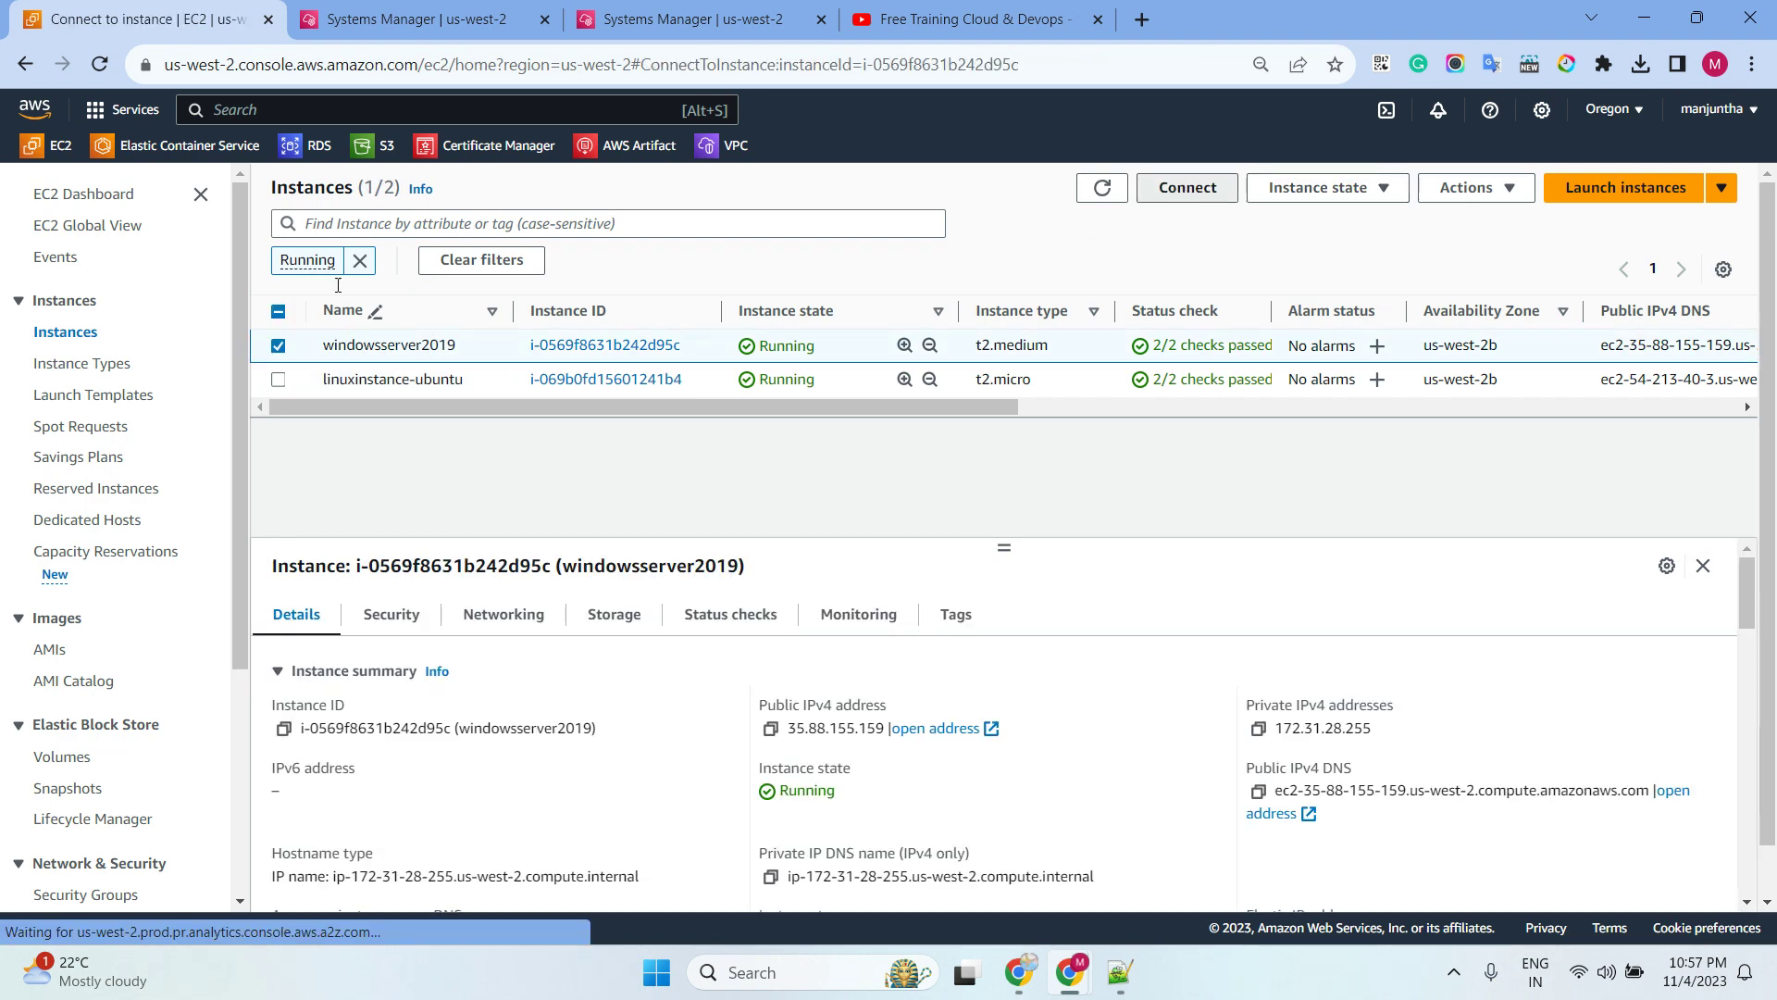
{"action": "left_click", "coordinate": [409, 352]}
{"action": "left_click", "coordinate": [335, 351]}
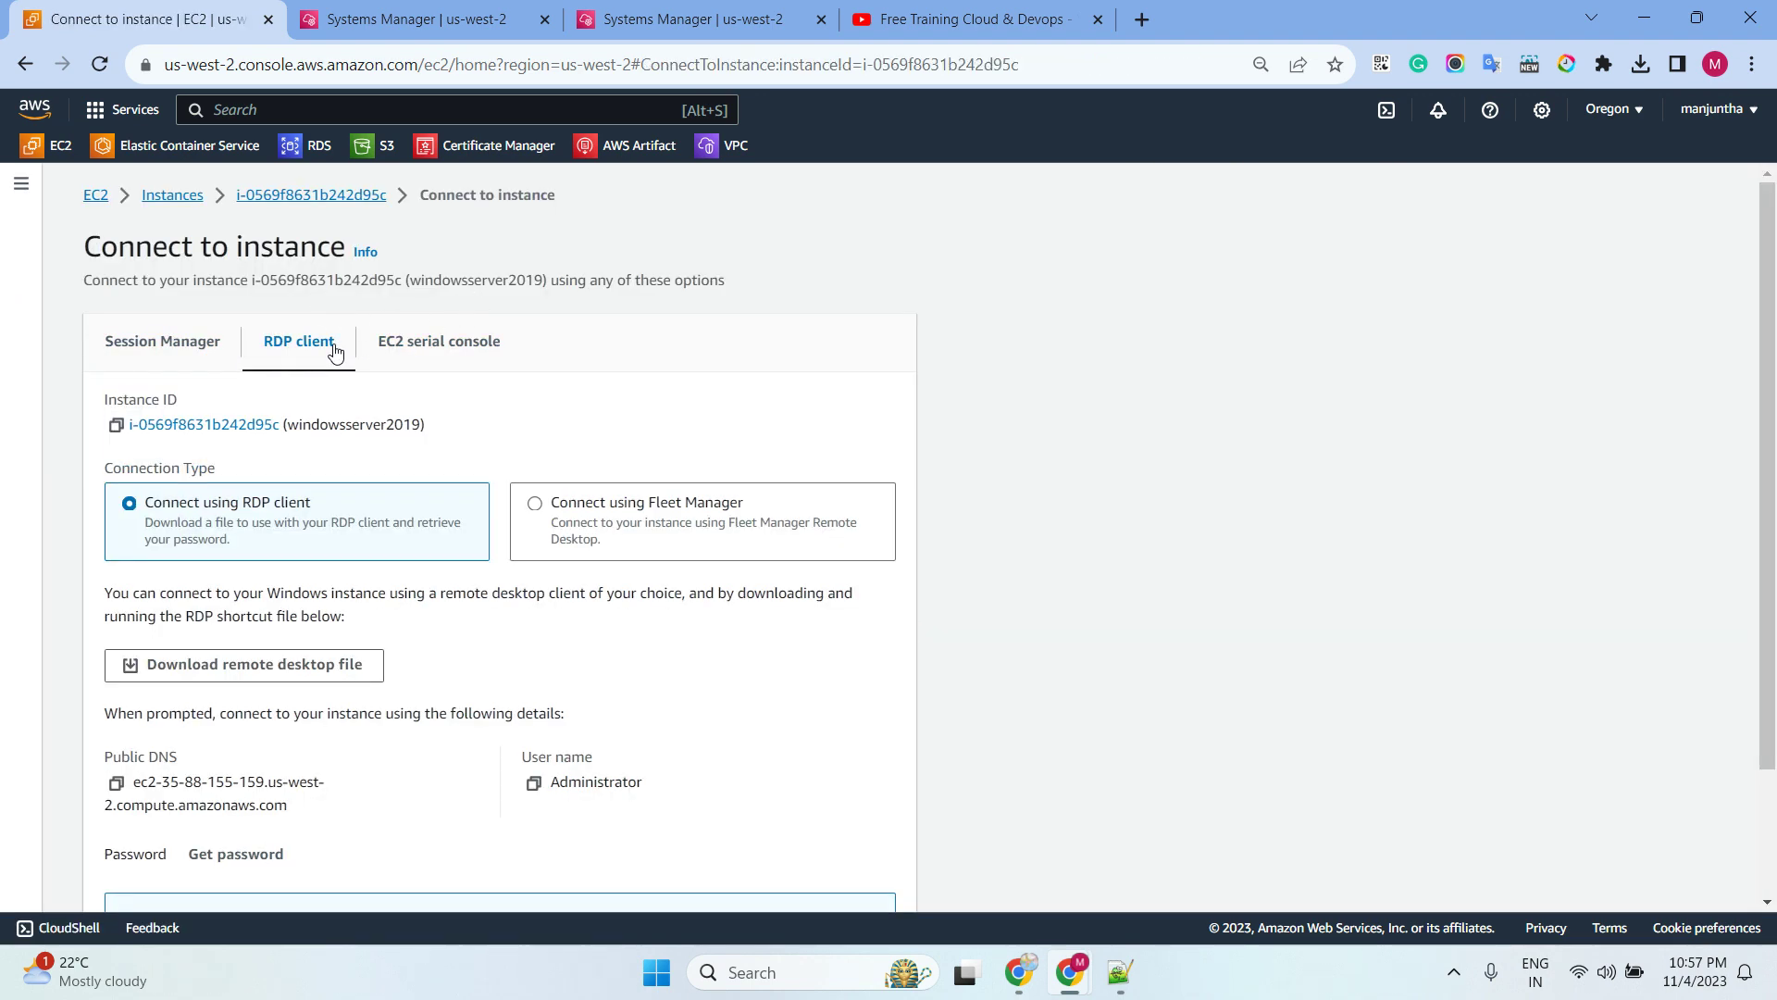
{"action": "left_click", "coordinate": [626, 507]}
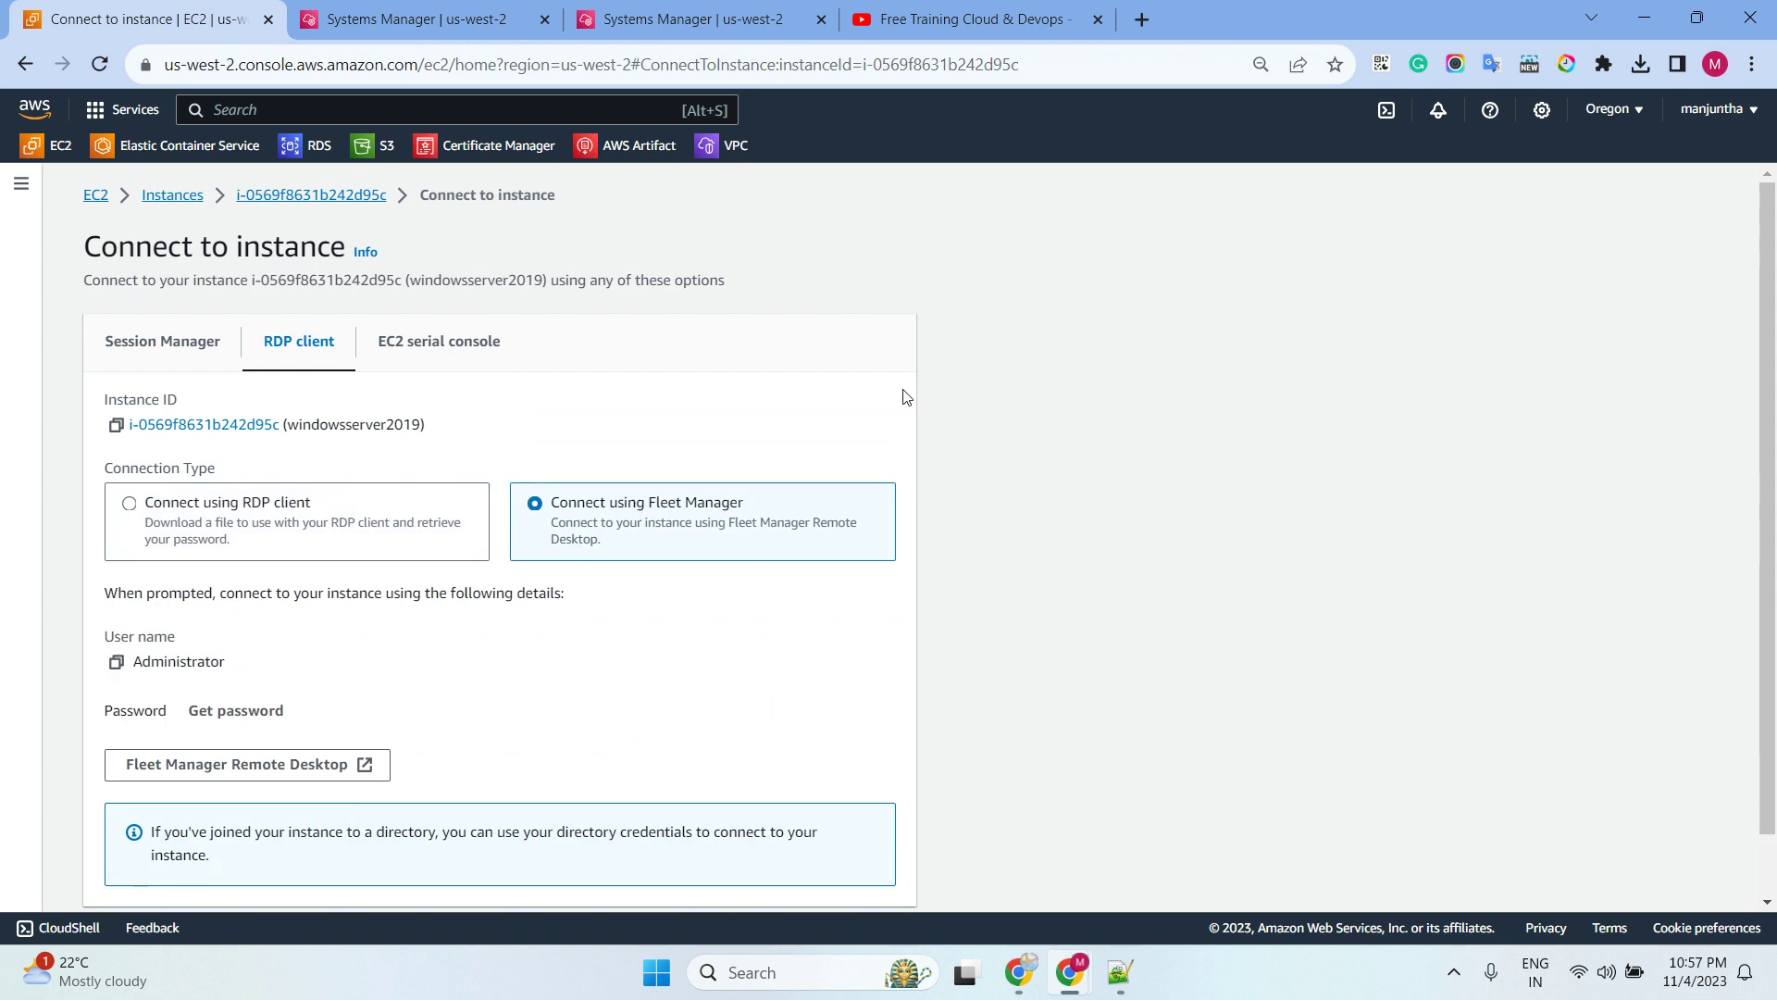
{"action": "scroll", "coordinate": [905, 397], "scroll_direction": "down", "scroll_amount": 1}
{"action": "left_click", "coordinate": [242, 700]}
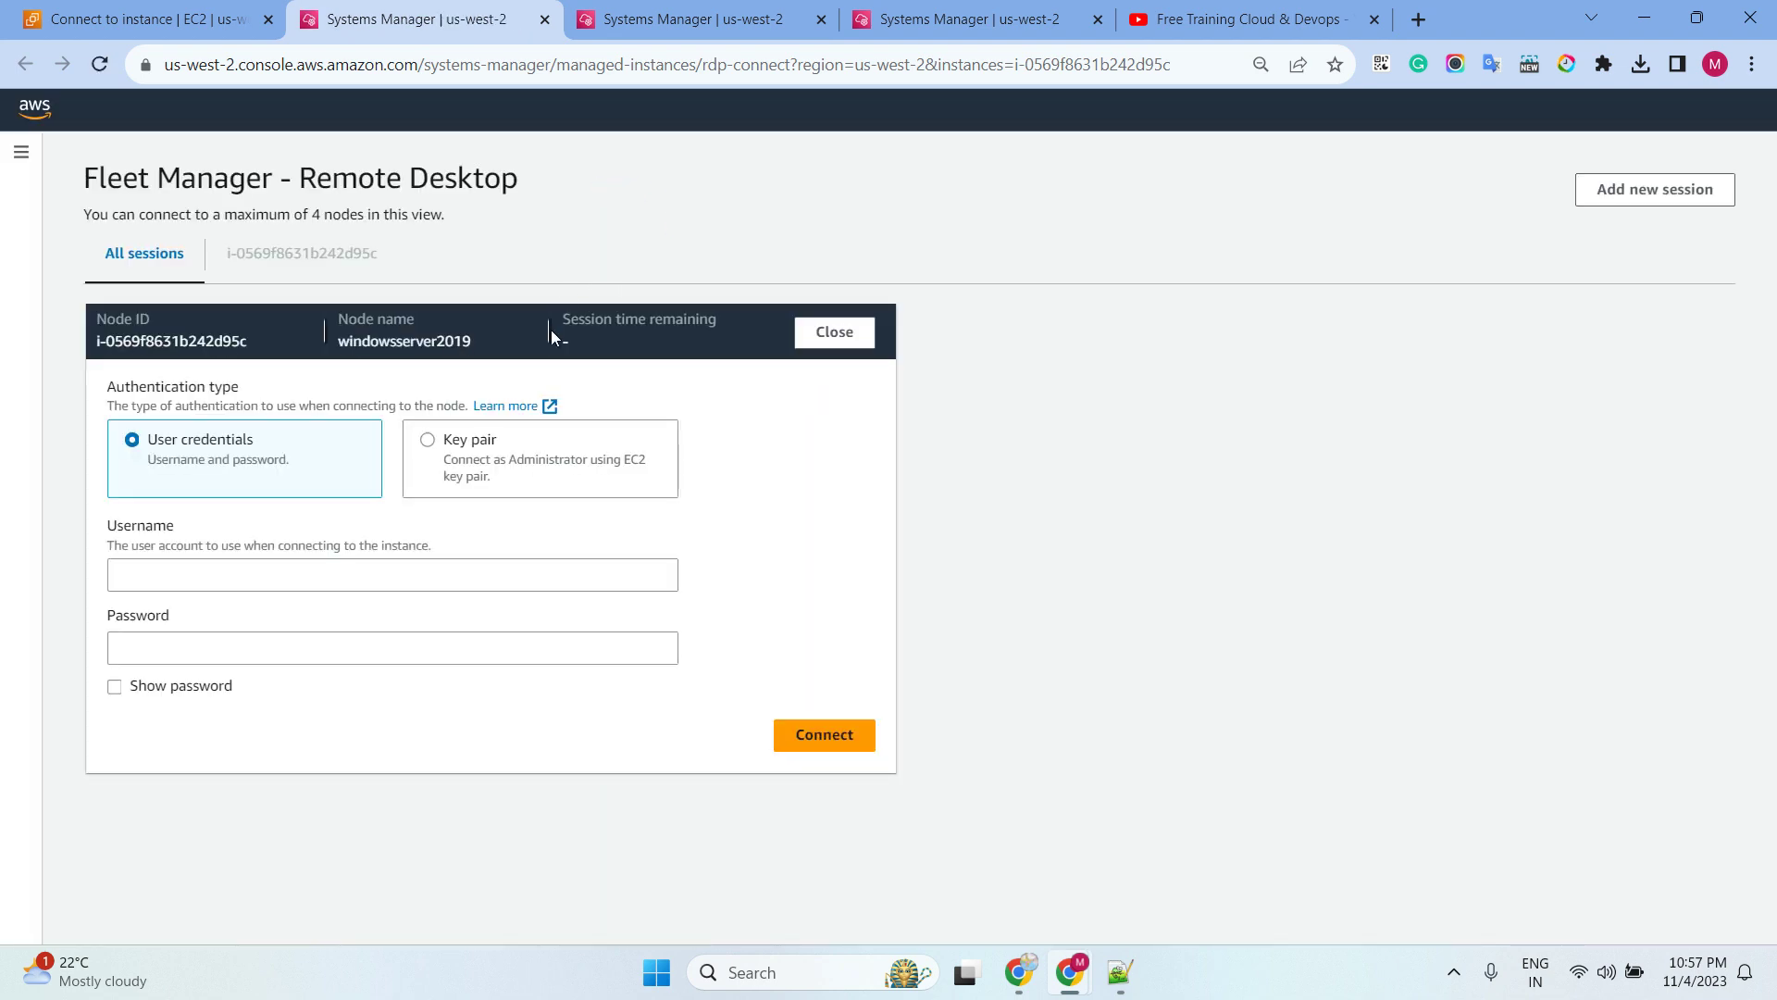
Connect to windowsserver2019 as Administrator with the devlopement.pem key pair from Downloads, then go full screen
{"action": "left_click", "coordinate": [449, 491]}
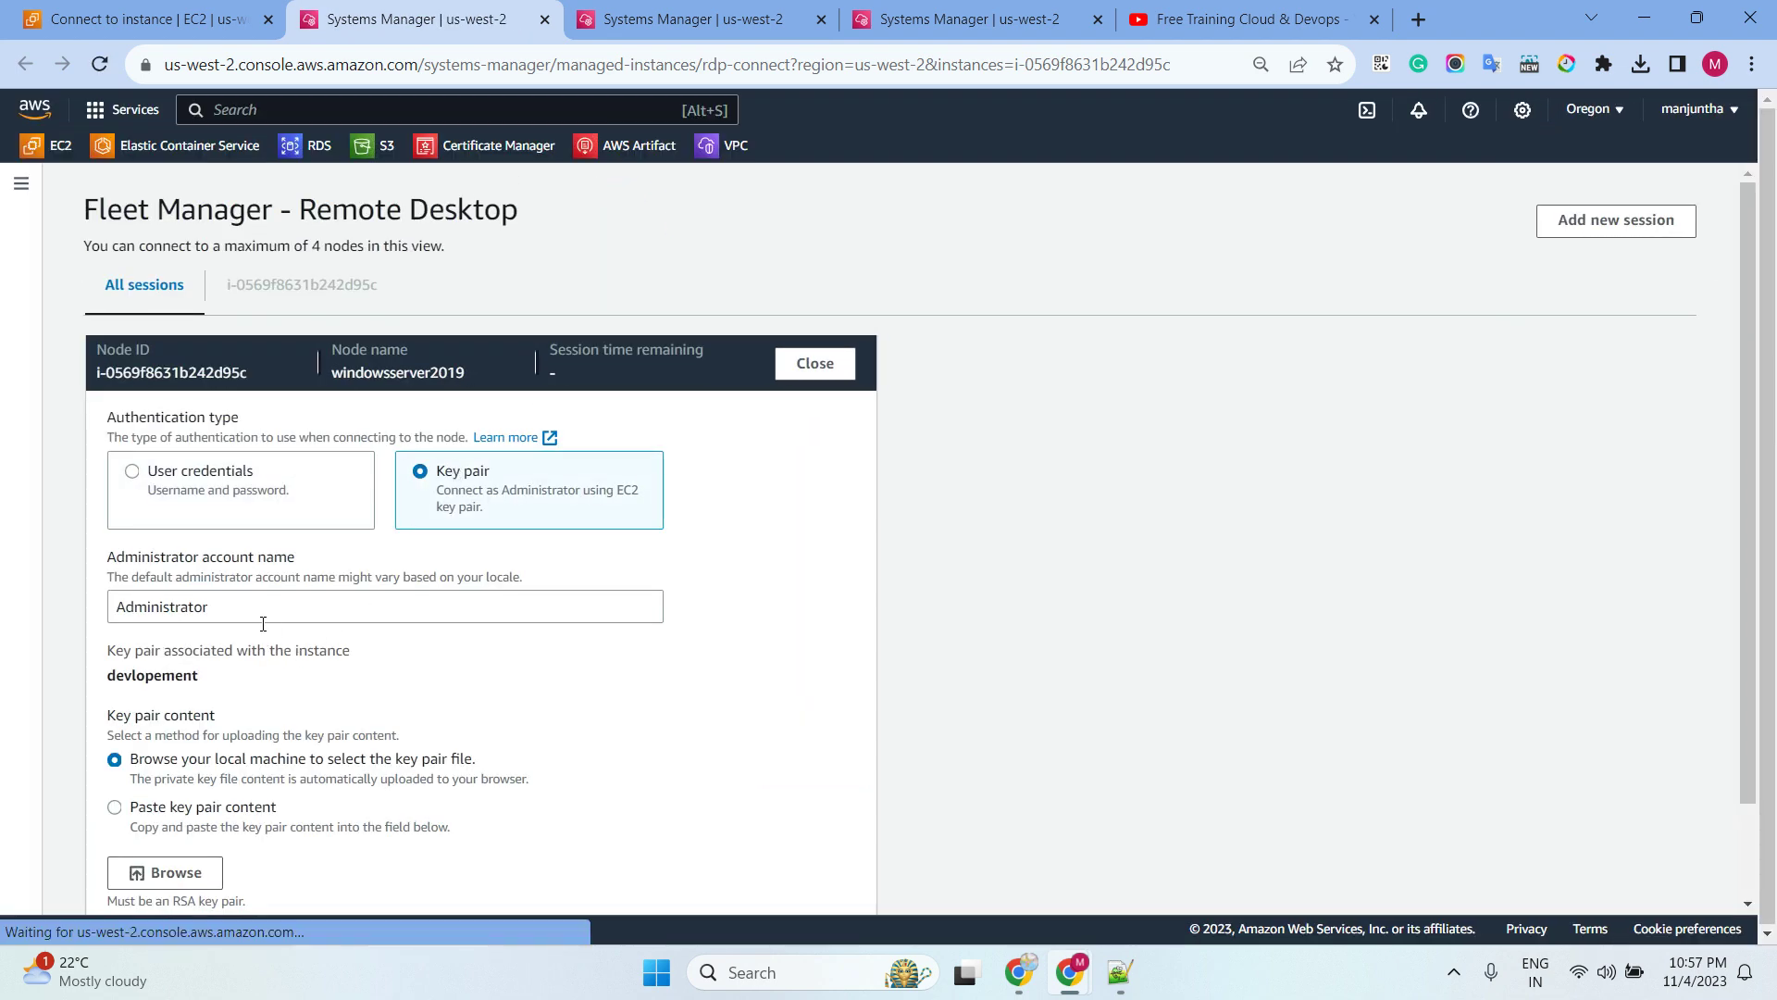
{"action": "scroll", "coordinate": [179, 768], "scroll_direction": "down", "scroll_amount": 1}
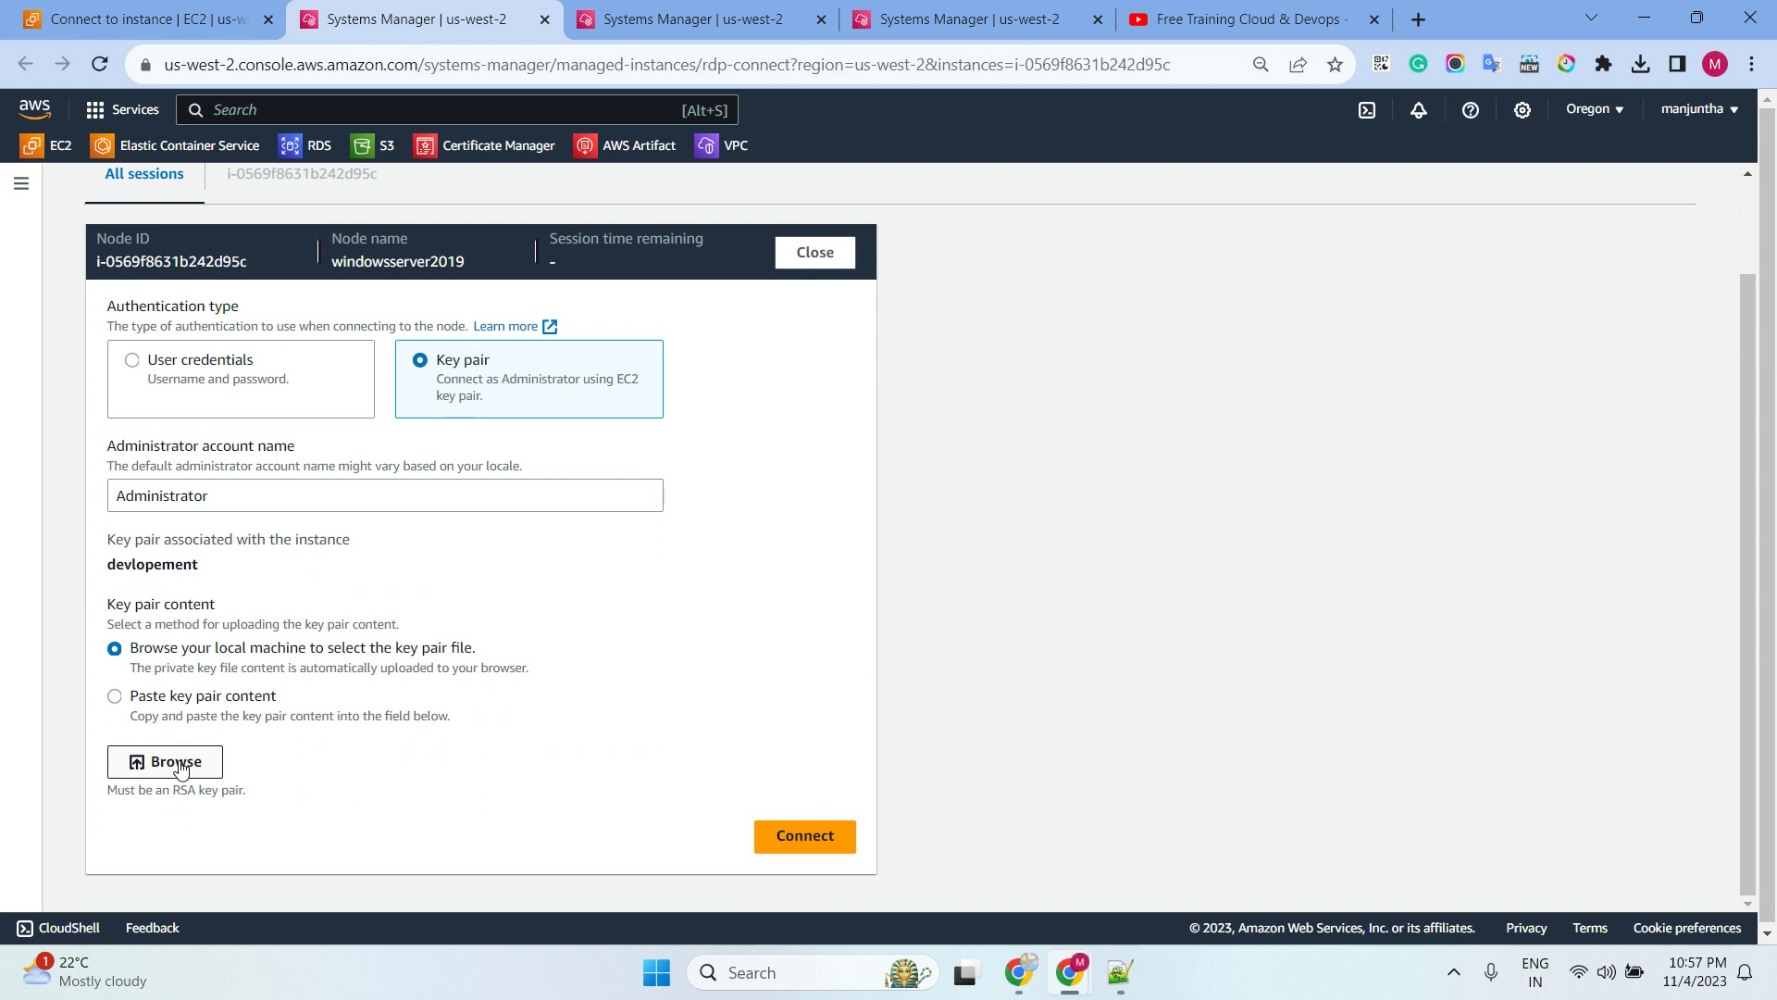
{"action": "left_click", "coordinate": [179, 765]}
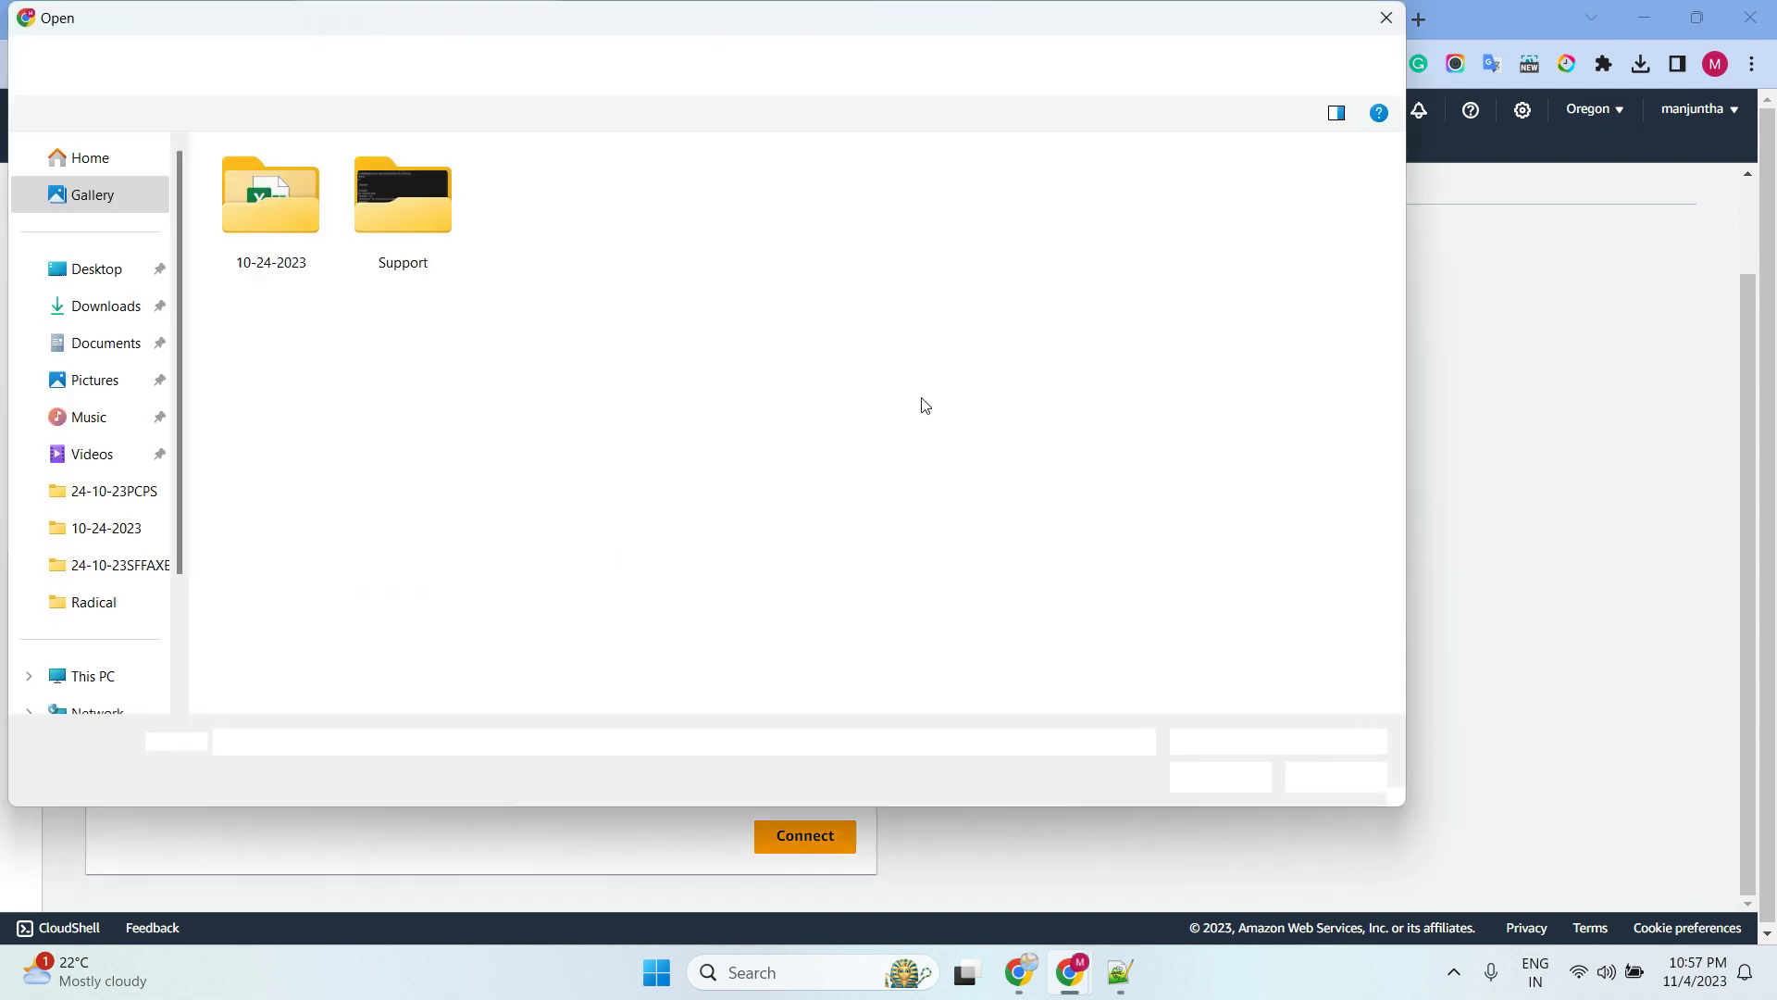
{"action": "left_click", "coordinate": [93, 261]}
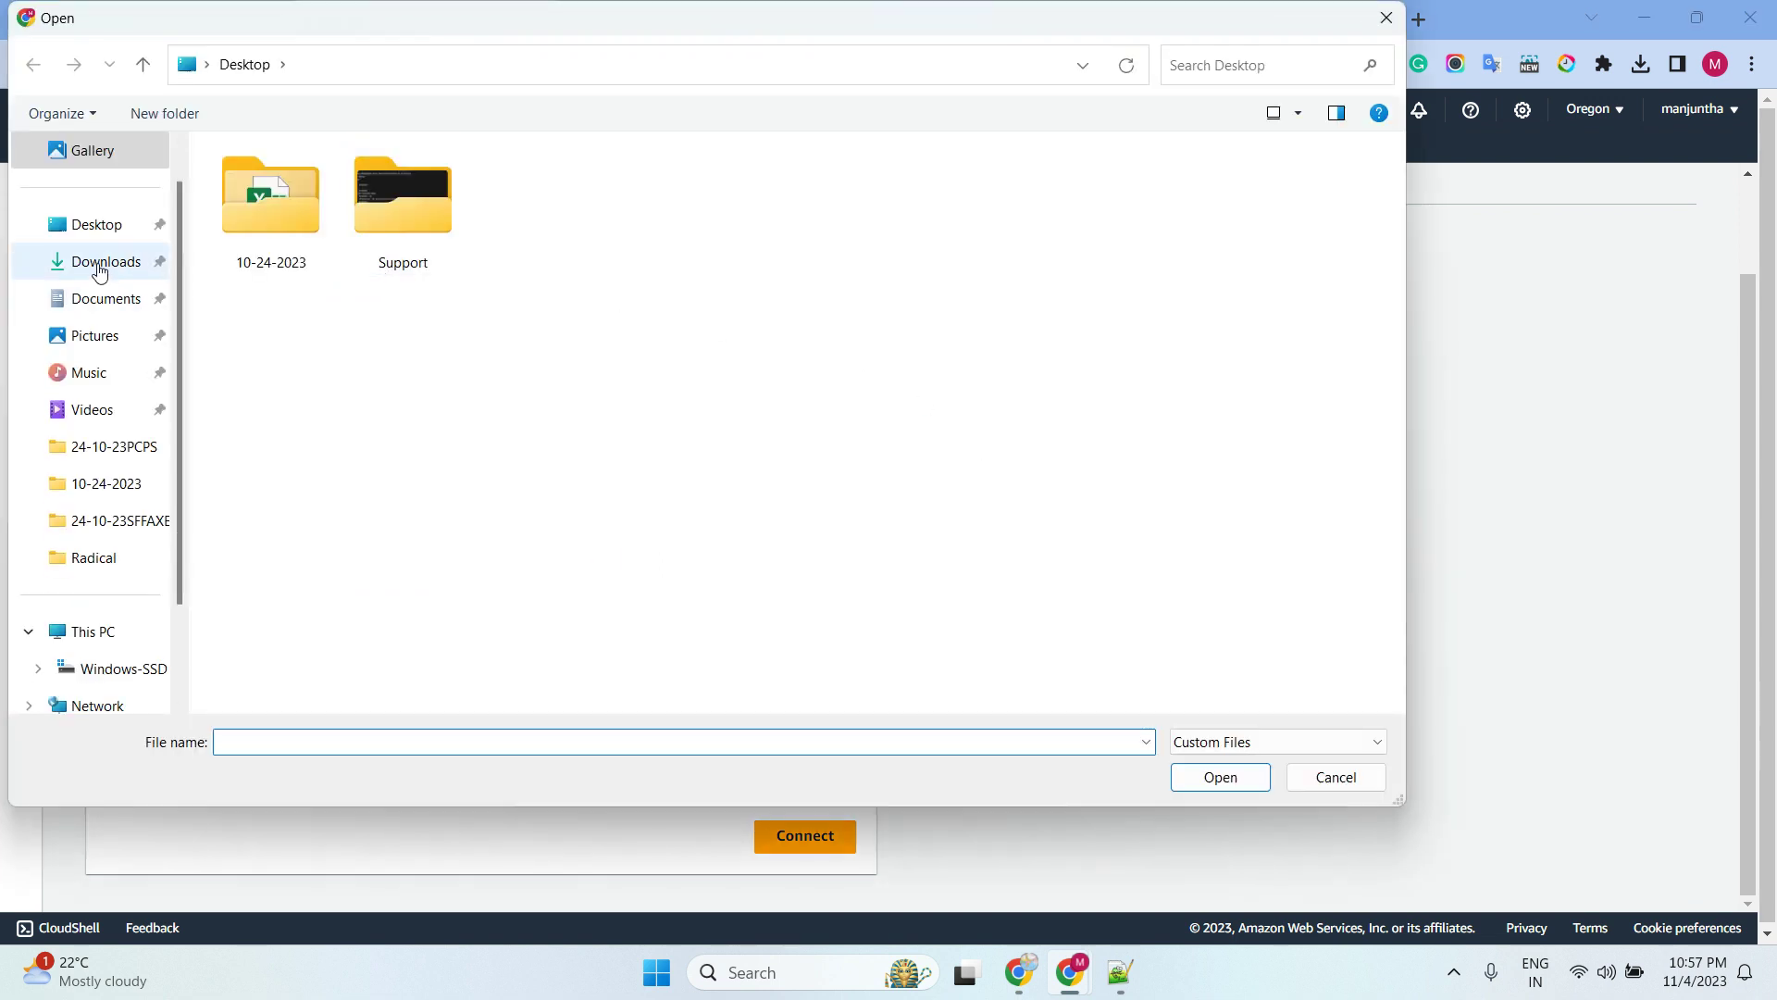
{"action": "left_click", "coordinate": [278, 214]}
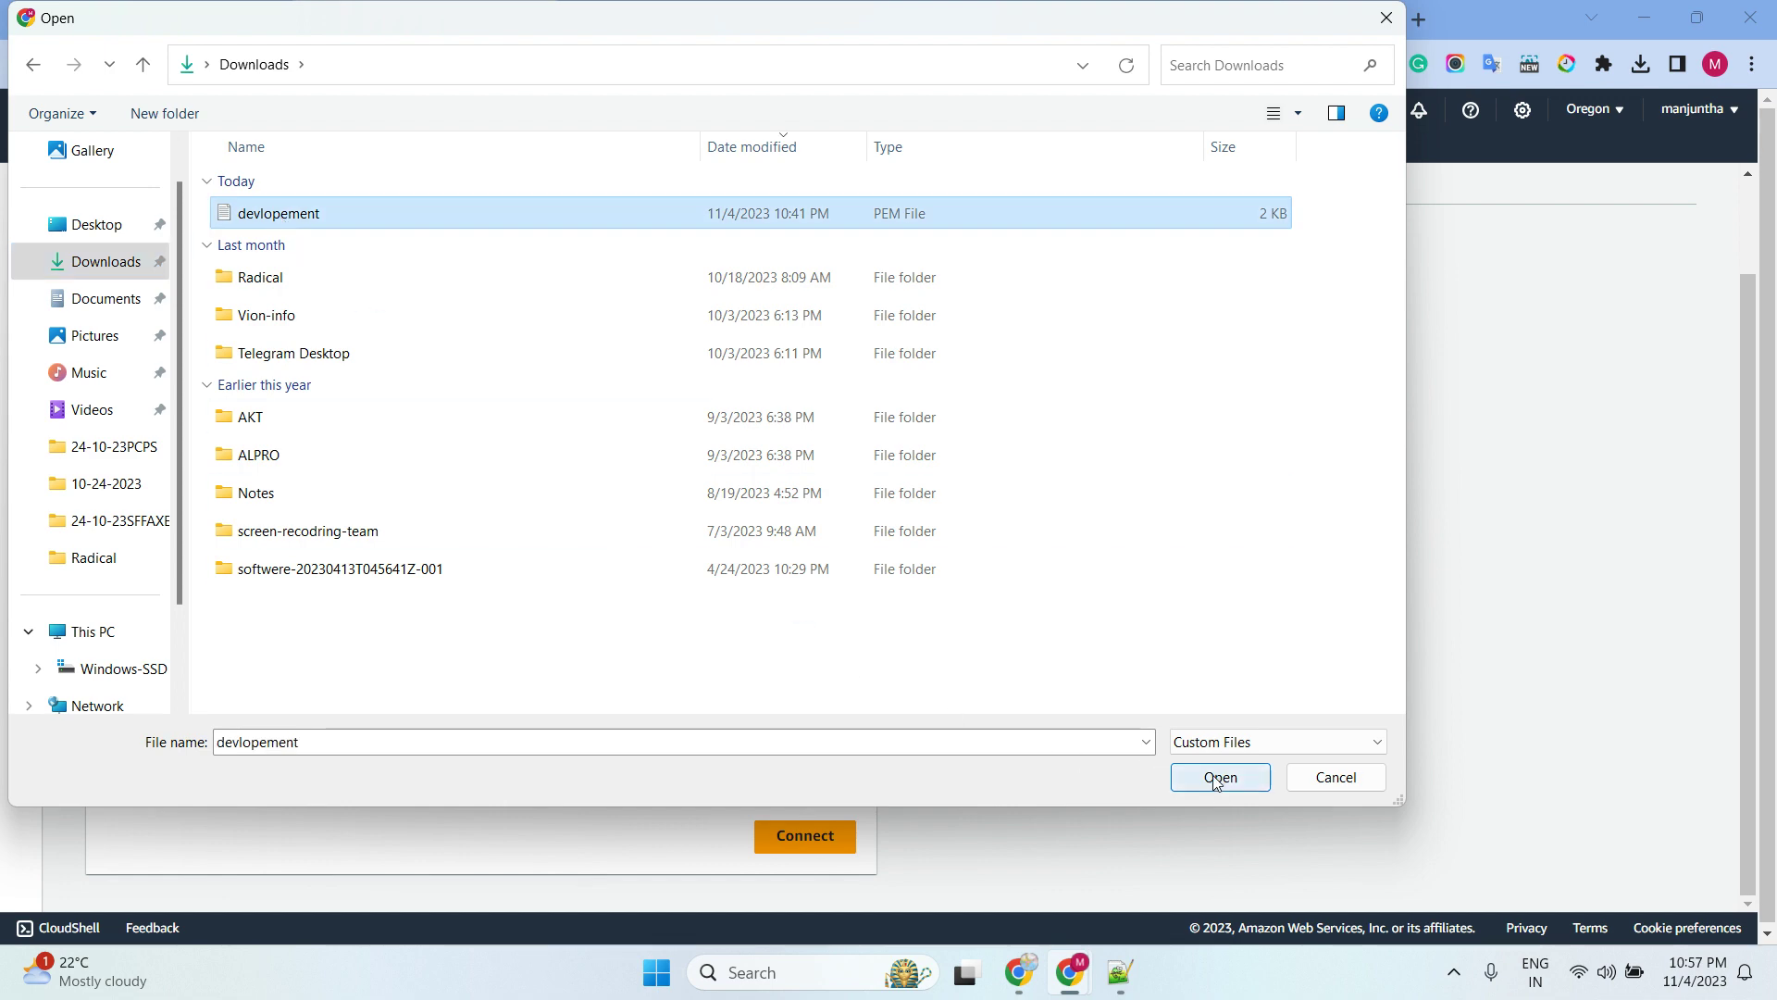
{"action": "left_click", "coordinate": [1213, 777]}
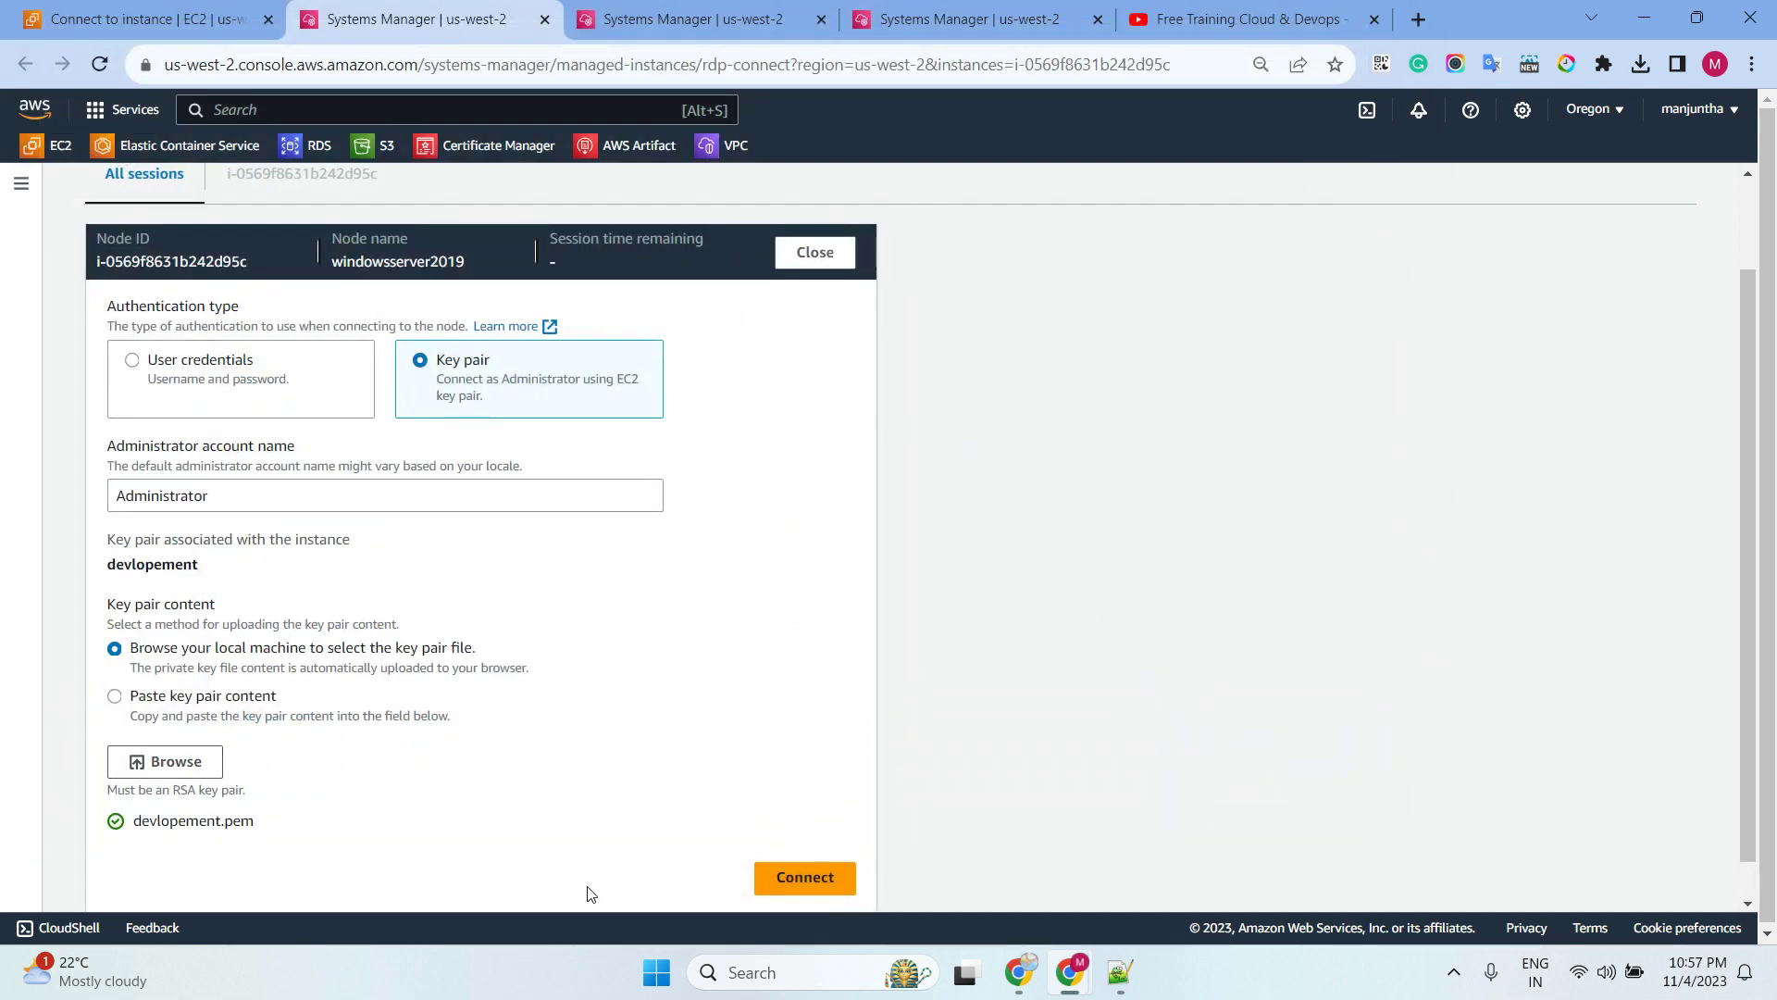
{"action": "left_click", "coordinate": [814, 884]}
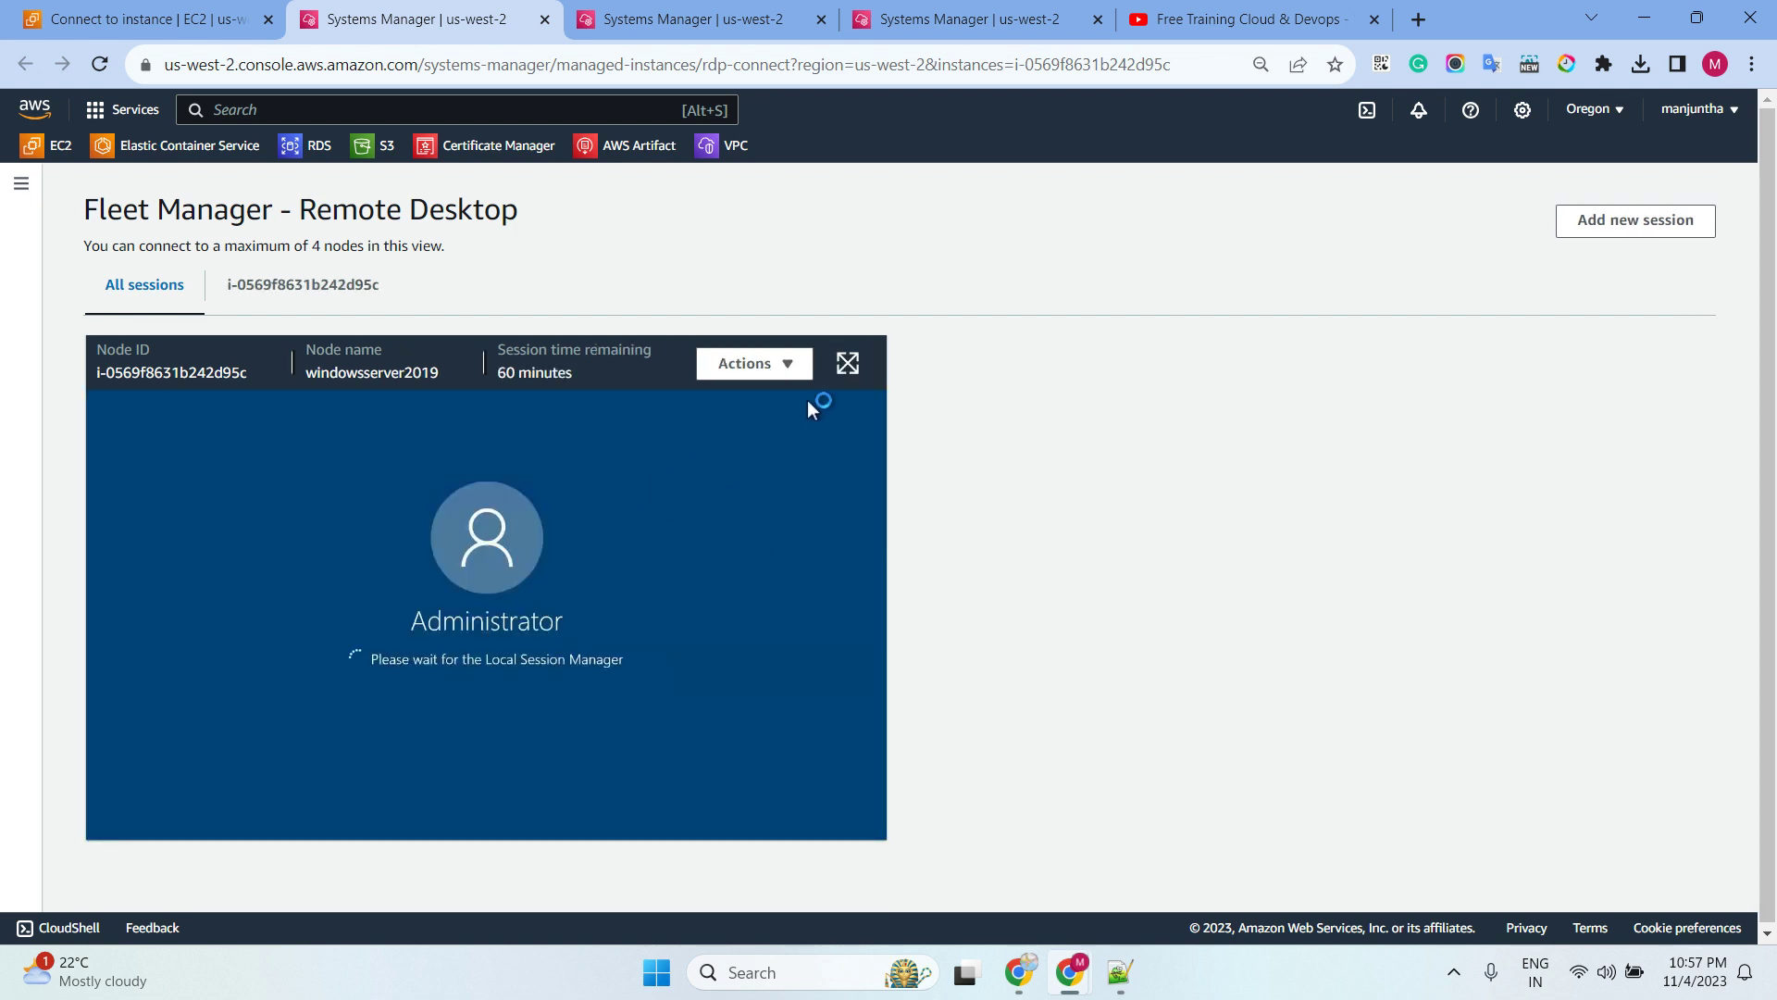
{"action": "left_click", "coordinate": [847, 364]}
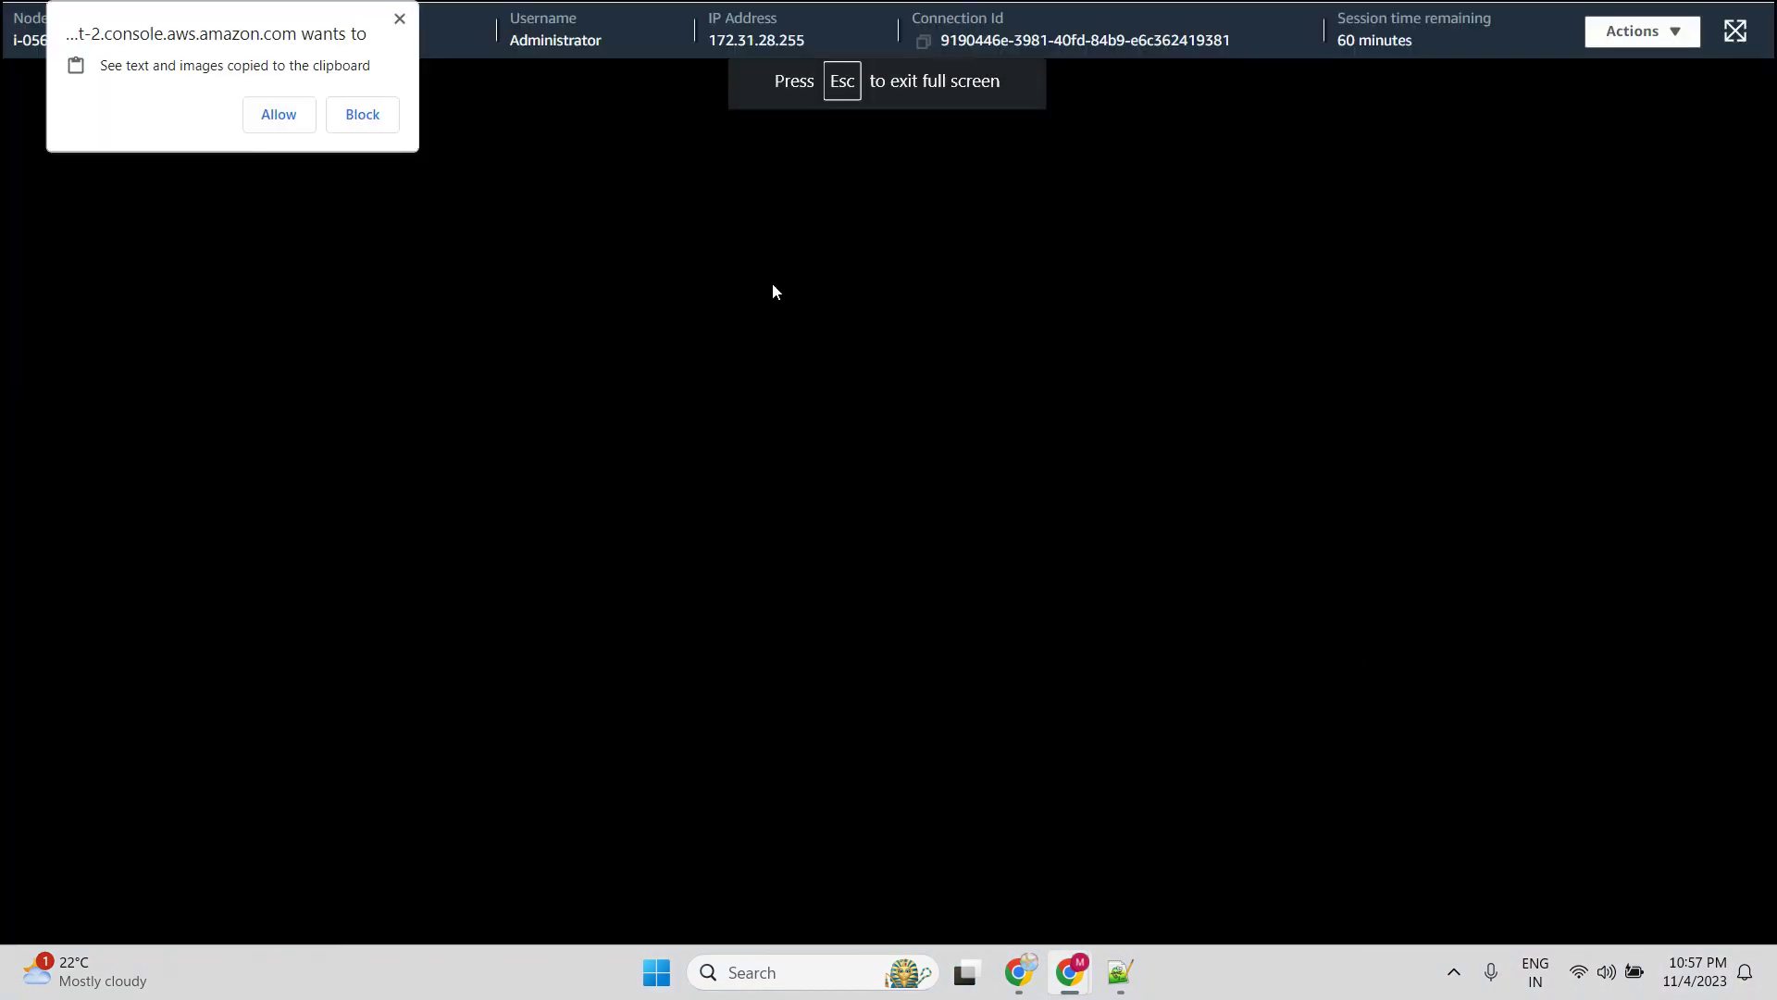
Allow clipboard access for the remote session and bring up the remote Start menu
{"action": "left_click", "coordinate": [279, 115]}
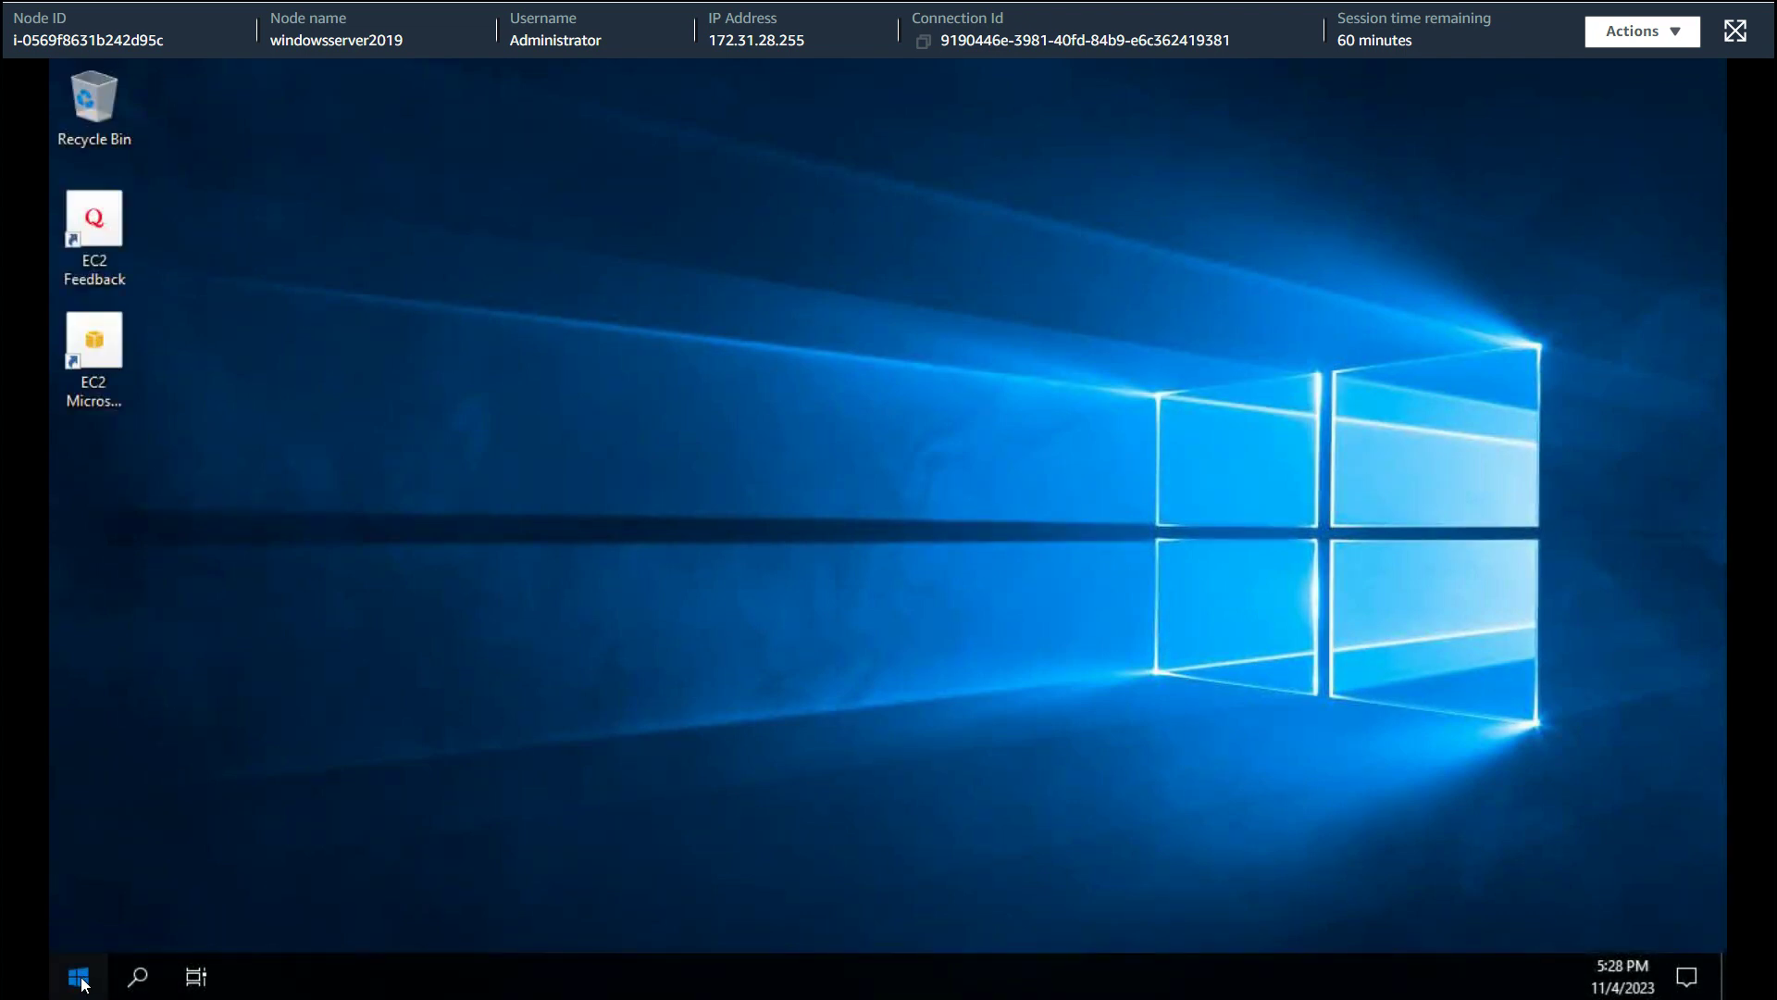
{"action": "left_click", "coordinate": [80, 977]}
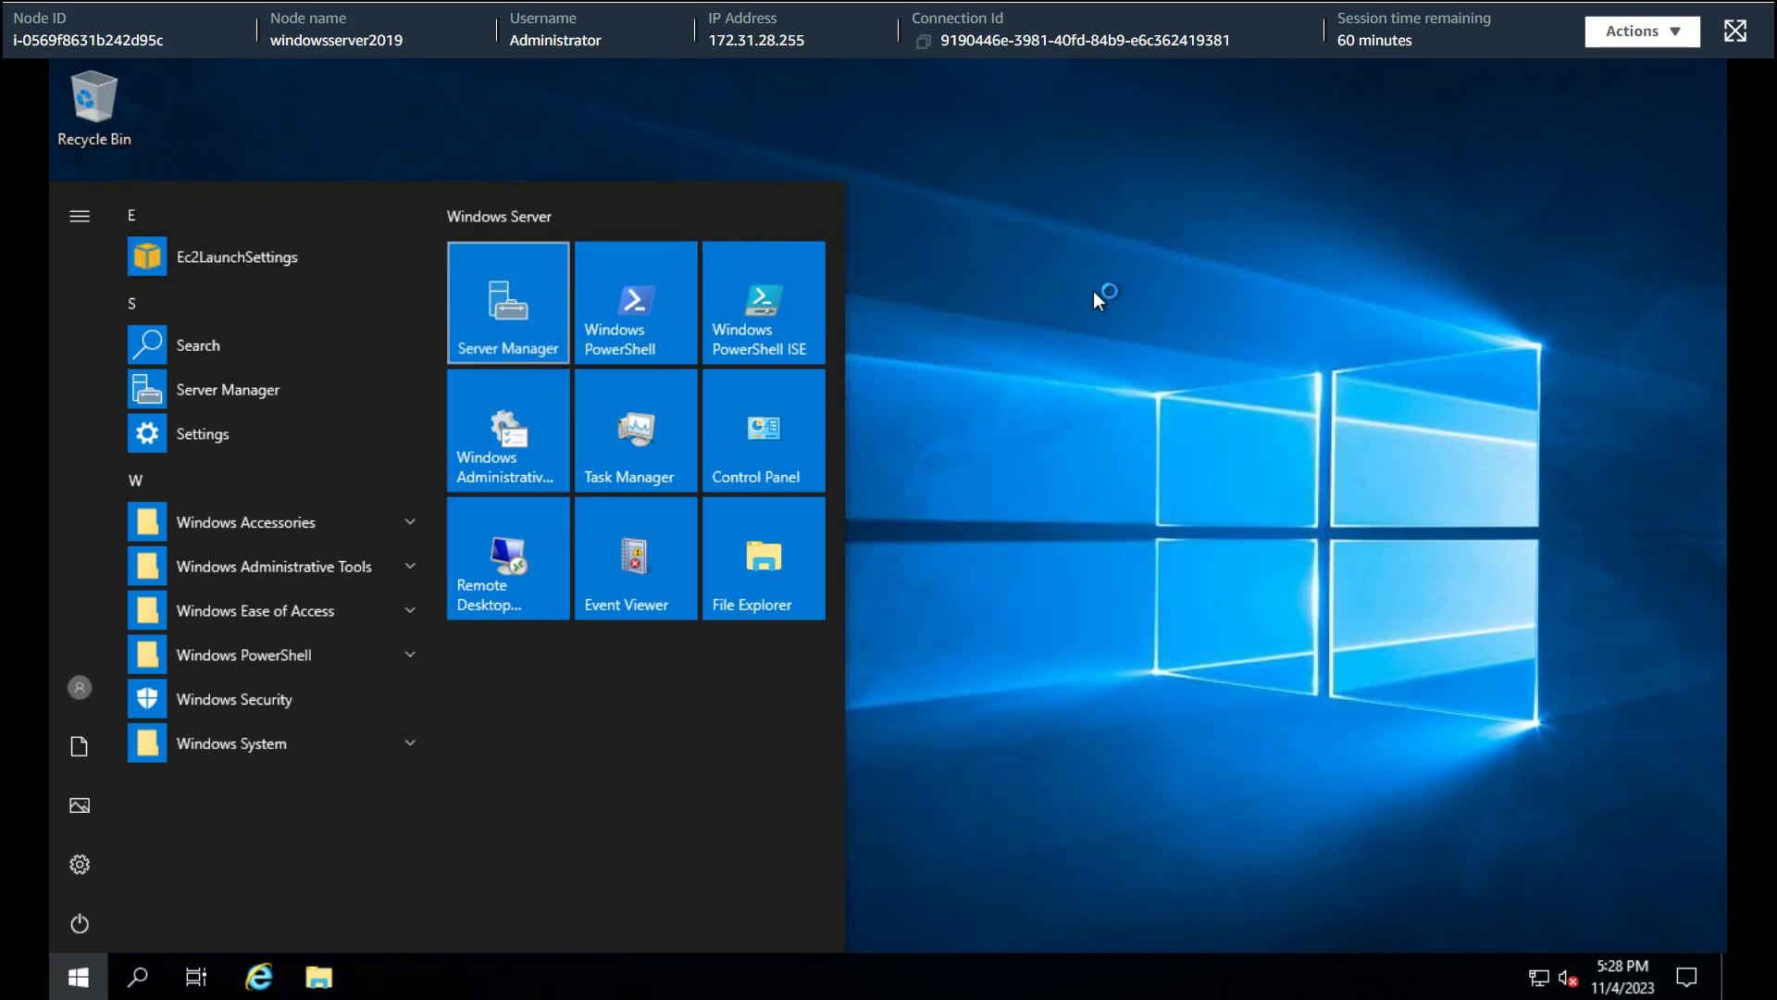
Start Server Manager and launch Computer Management from its Tools menu
{"action": "left_click", "coordinate": [1088, 321]}
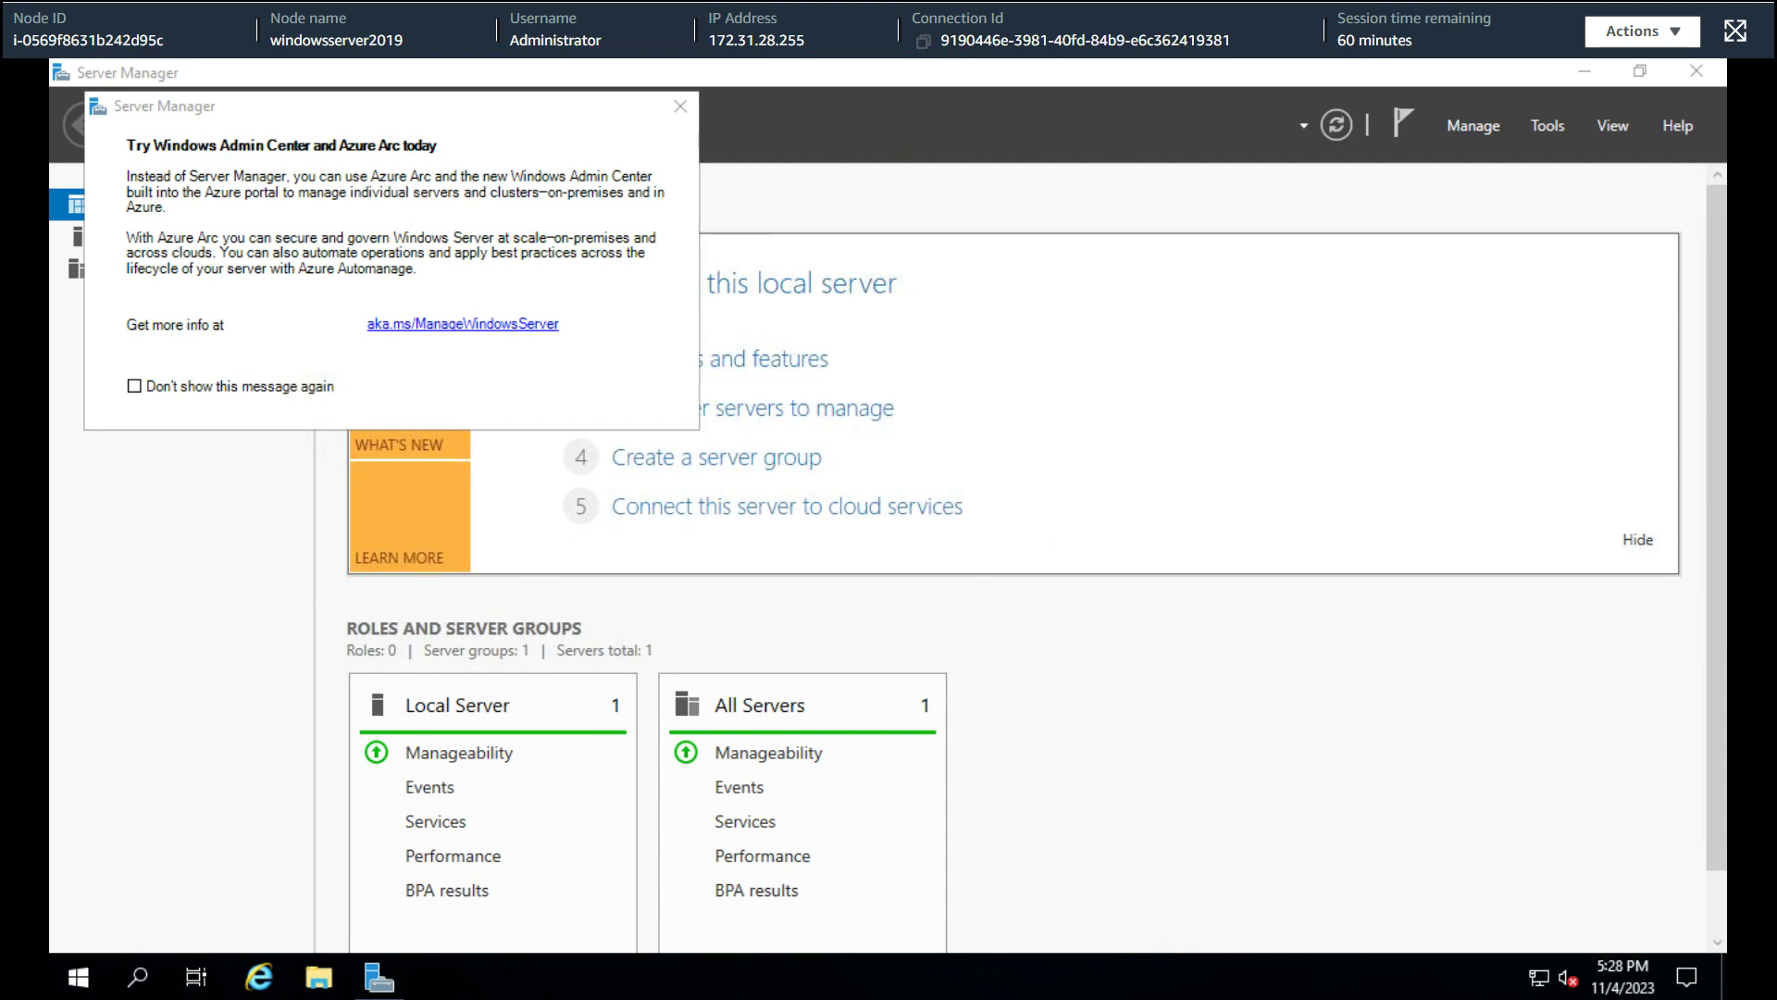
{"action": "left_click", "coordinate": [1547, 130]}
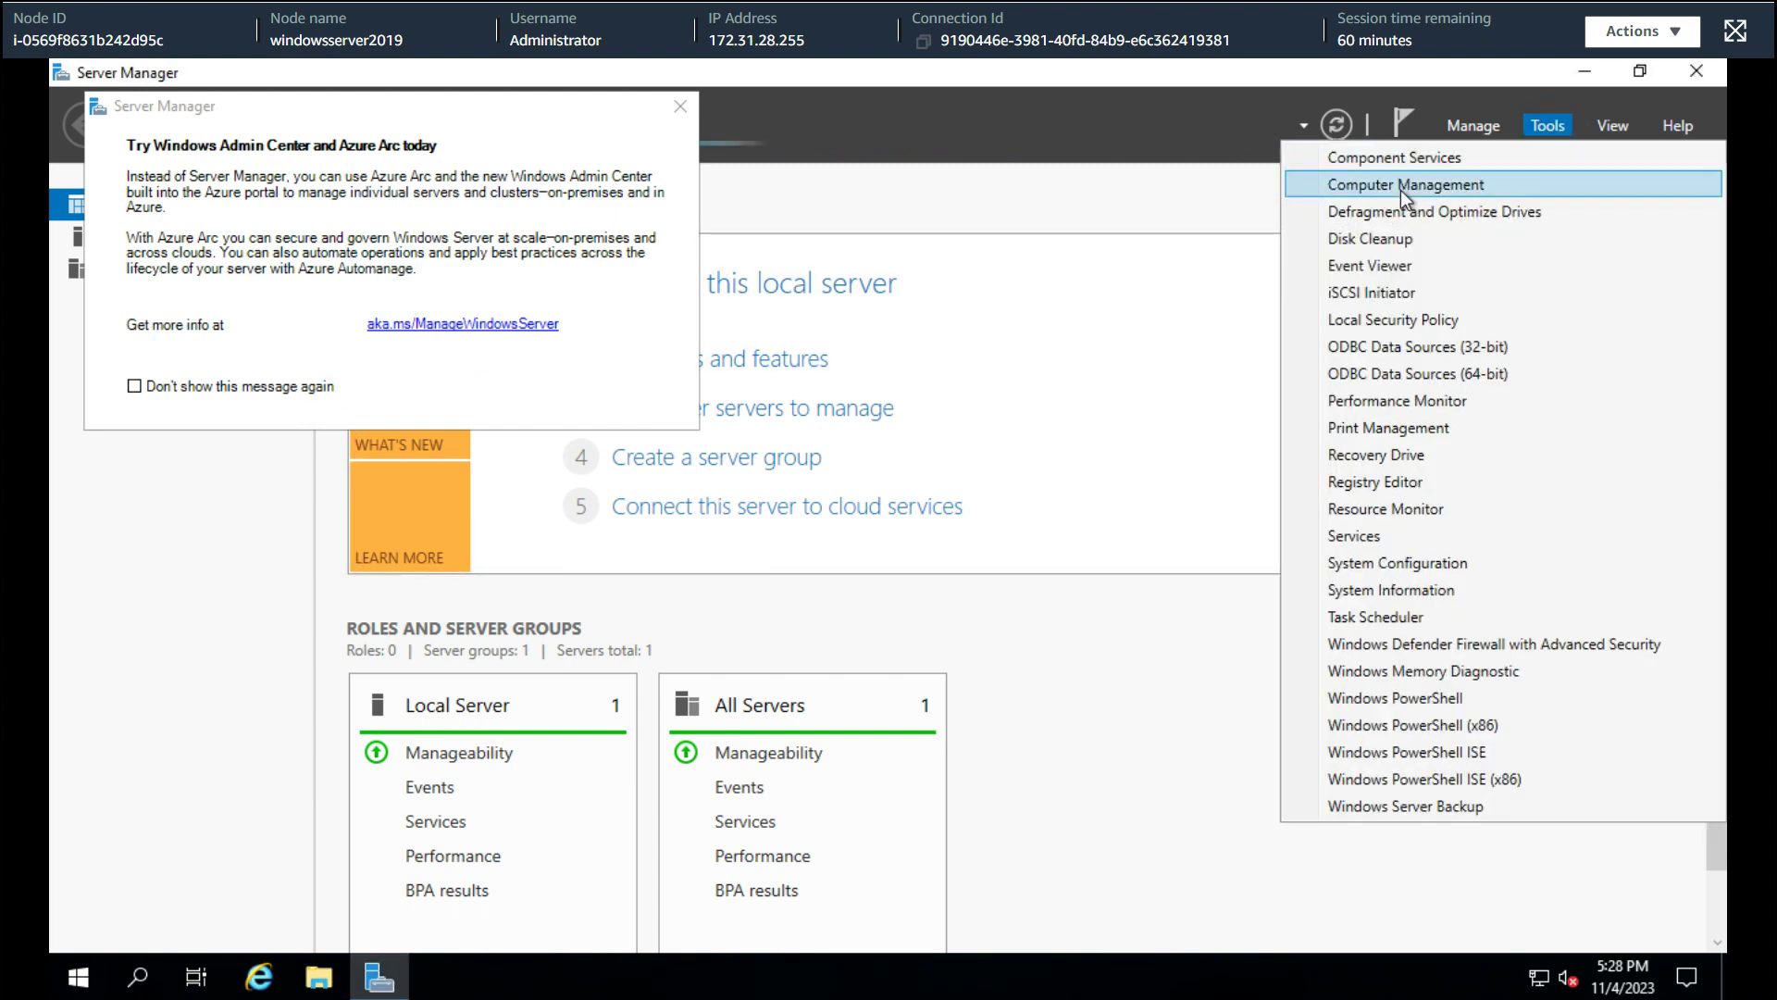
{"action": "left_click", "coordinate": [1401, 189]}
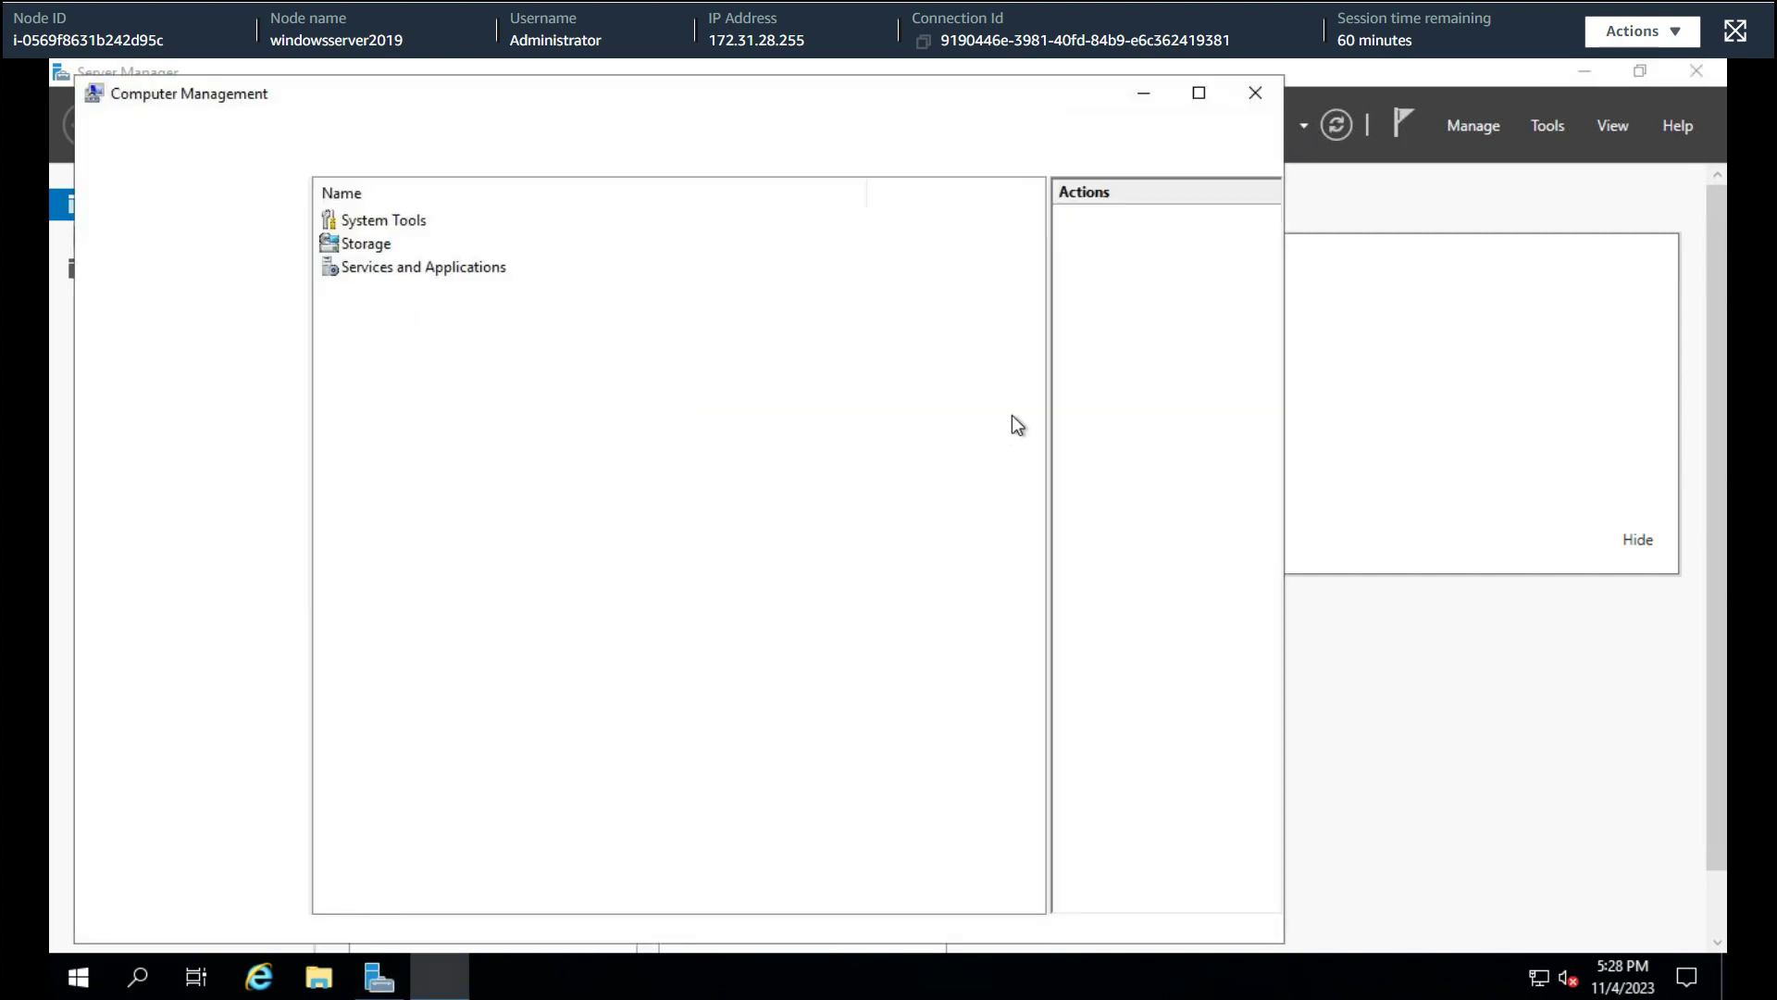
Browse Local Users and Groups, checking Users and ssm-user, then open Groups > Administrators properties
{"action": "left_click", "coordinate": [235, 298]}
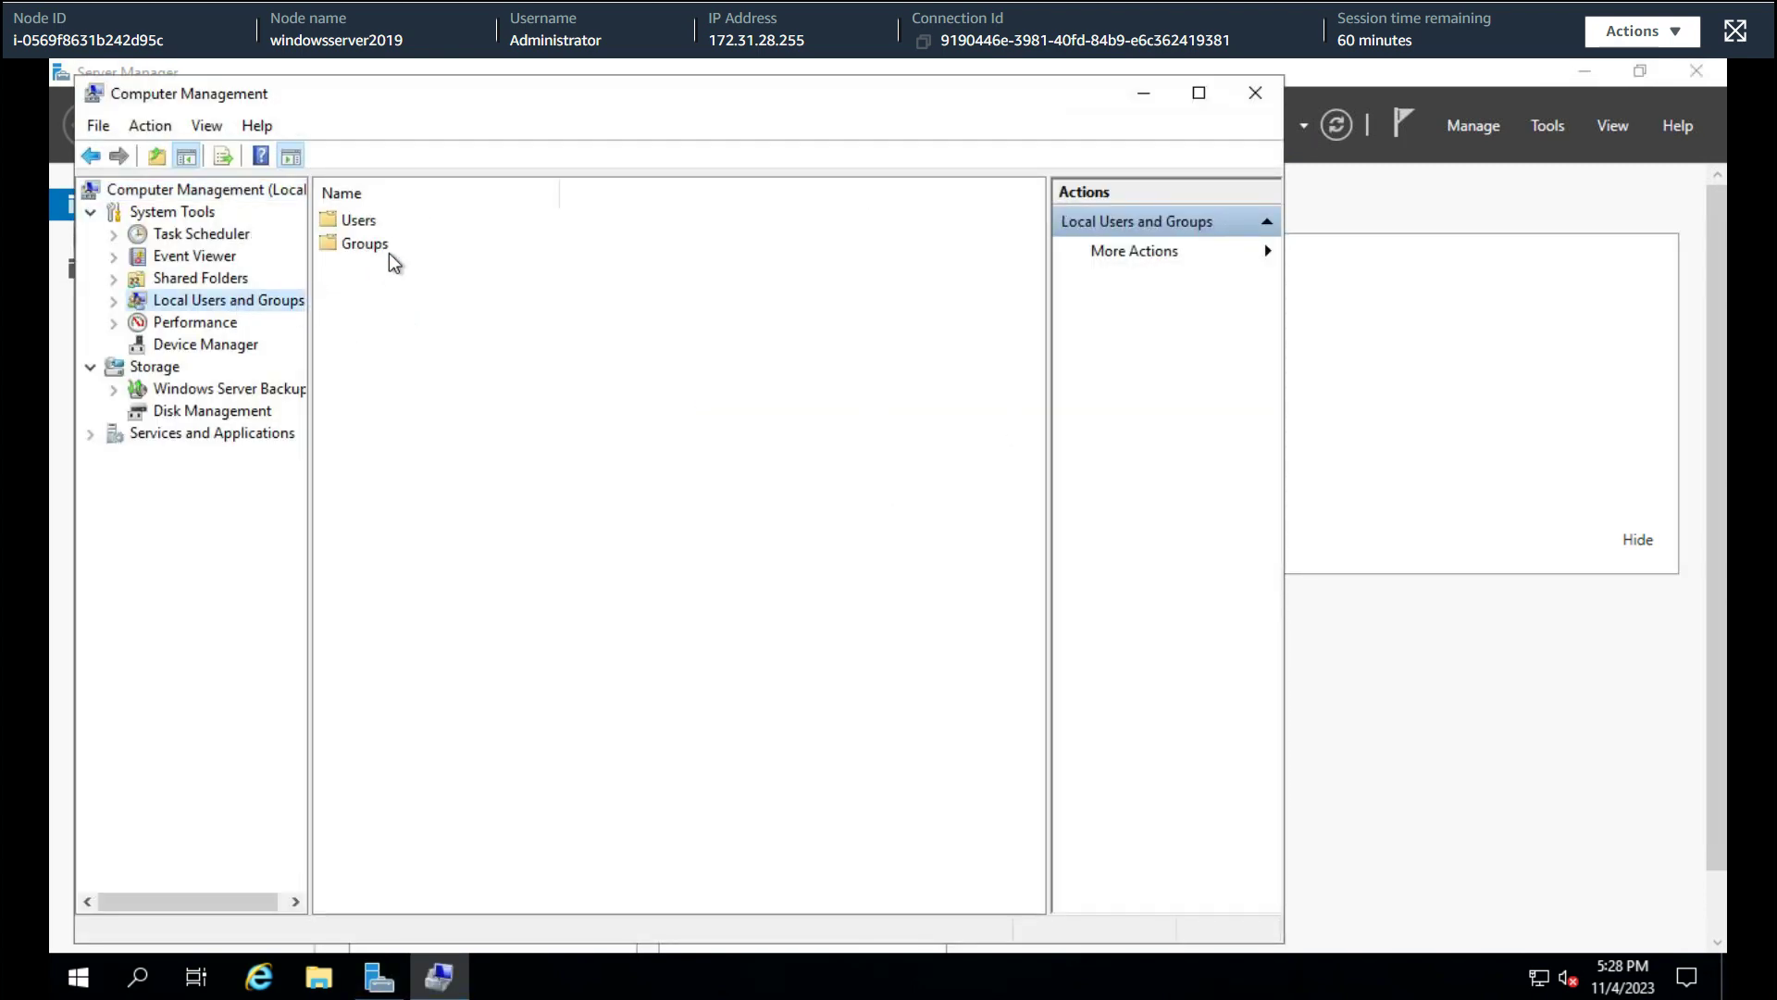
{"action": "double_click", "coordinate": [367, 227]}
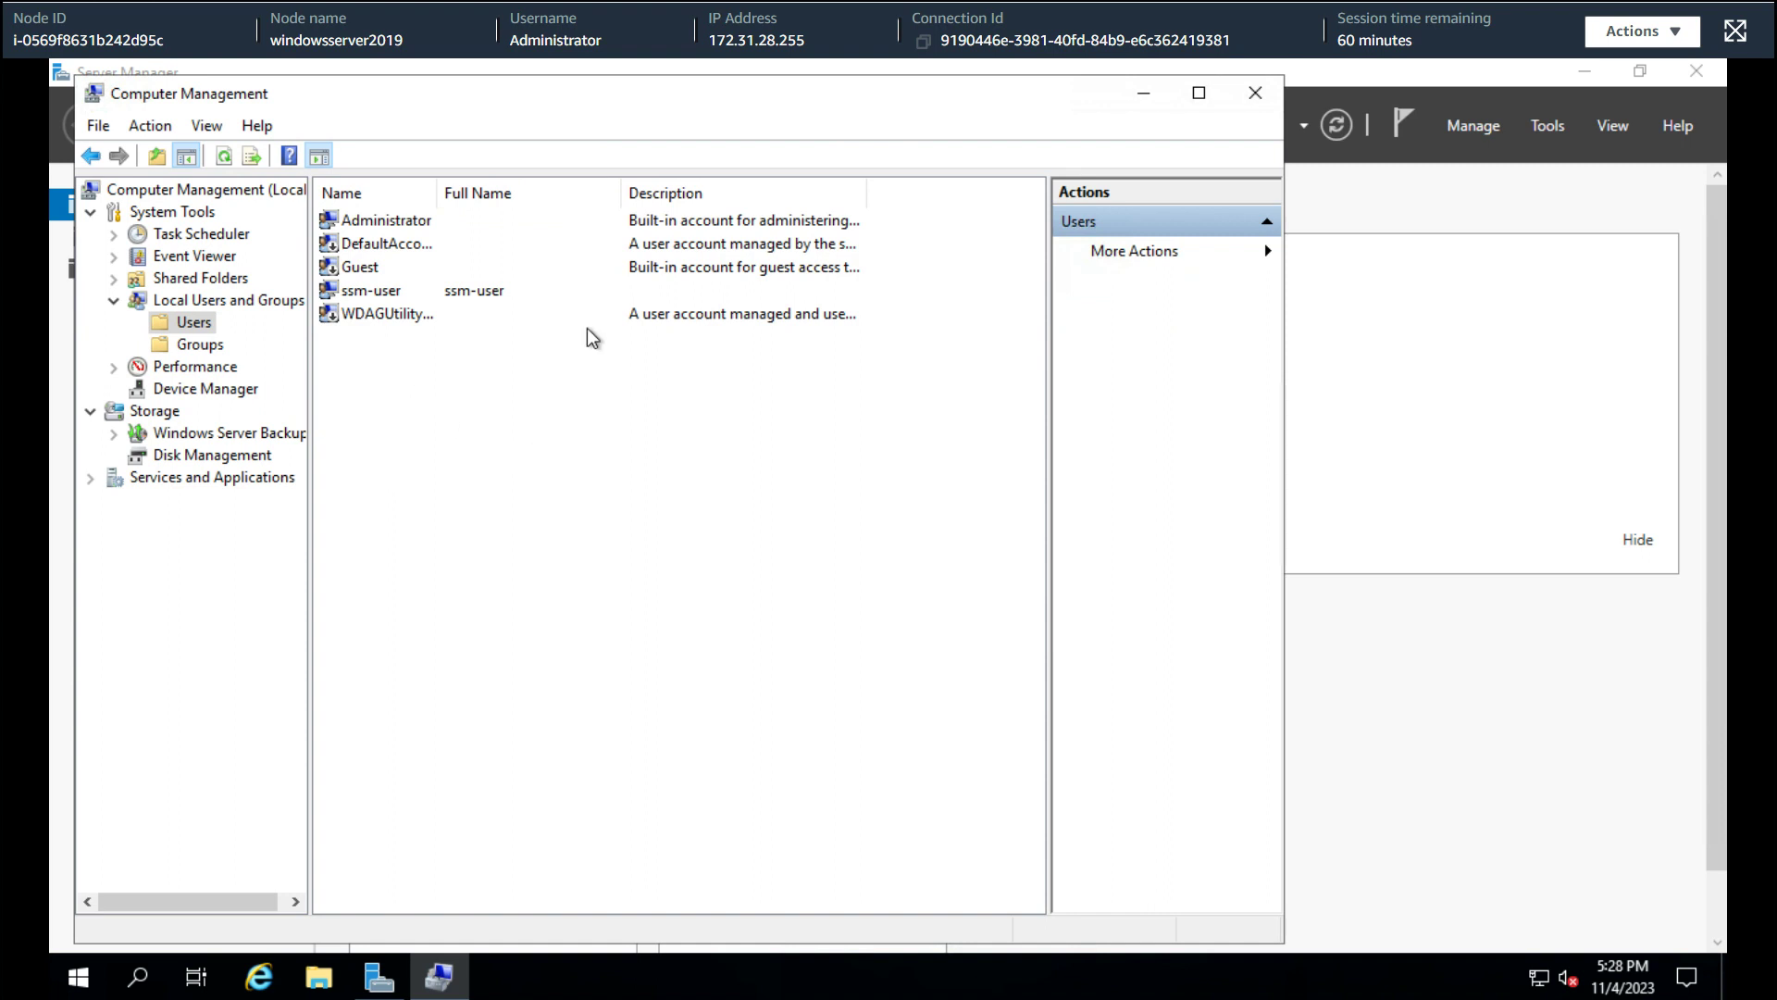
{"action": "left_click", "coordinate": [364, 292]}
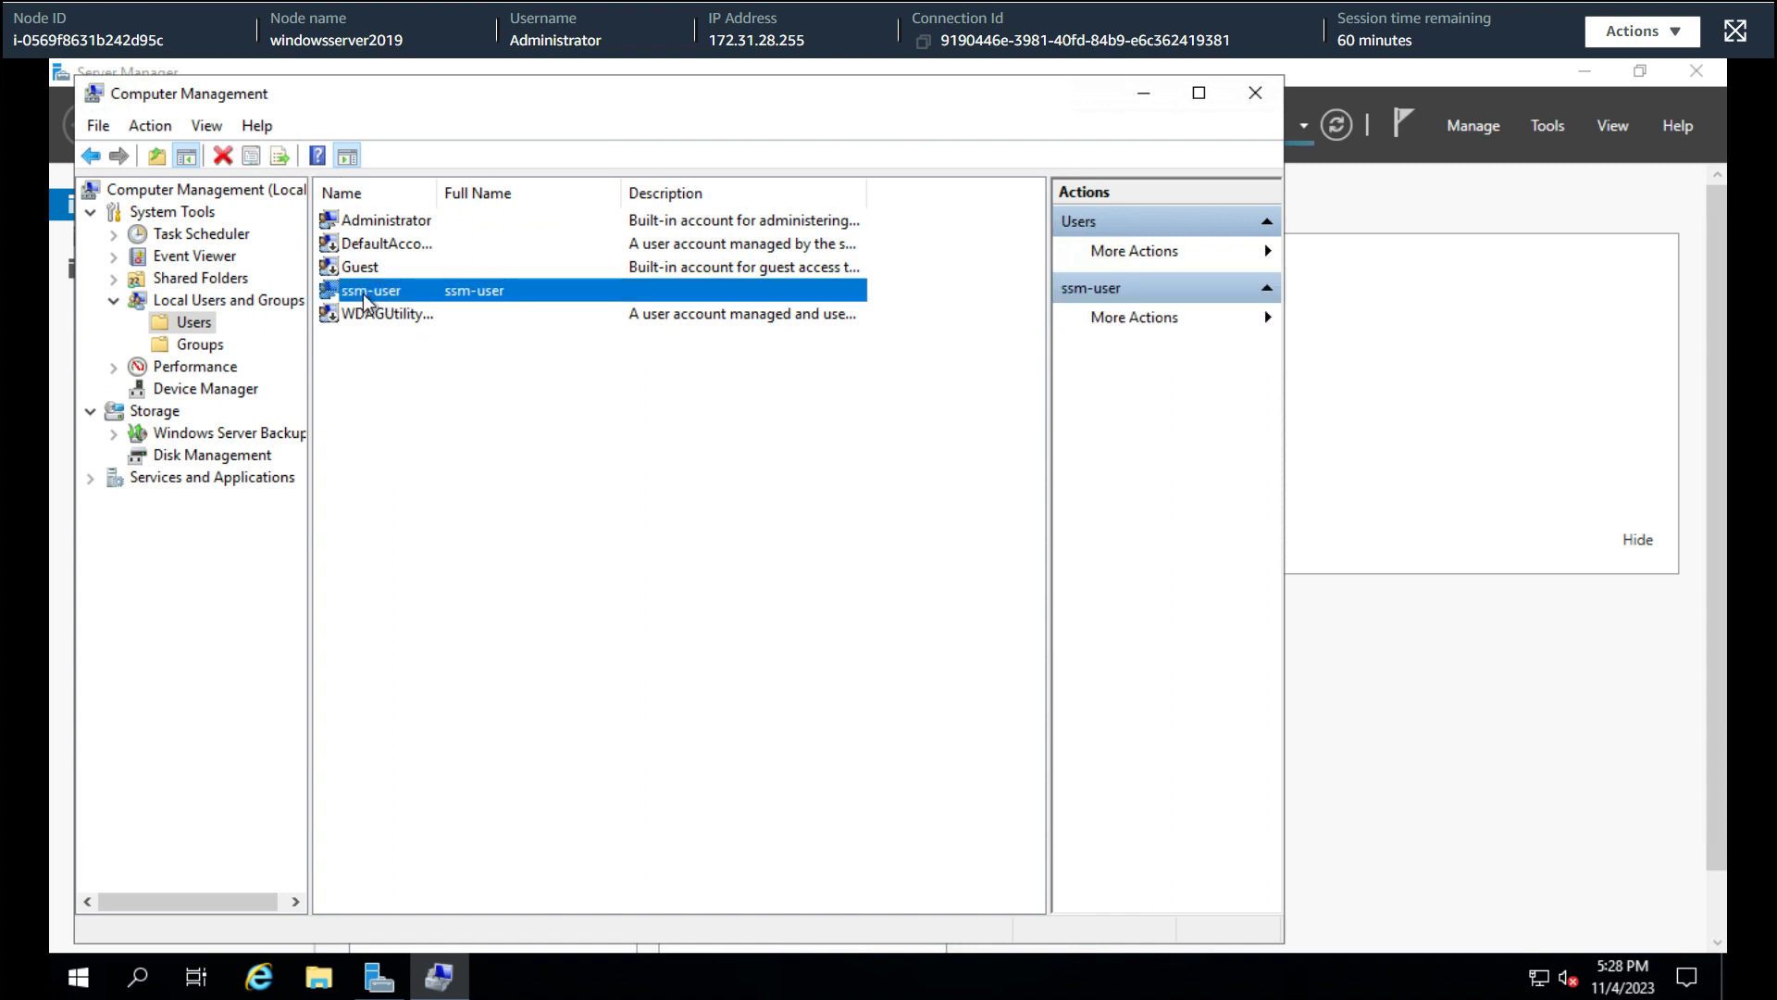
{"action": "left_click", "coordinate": [216, 348]}
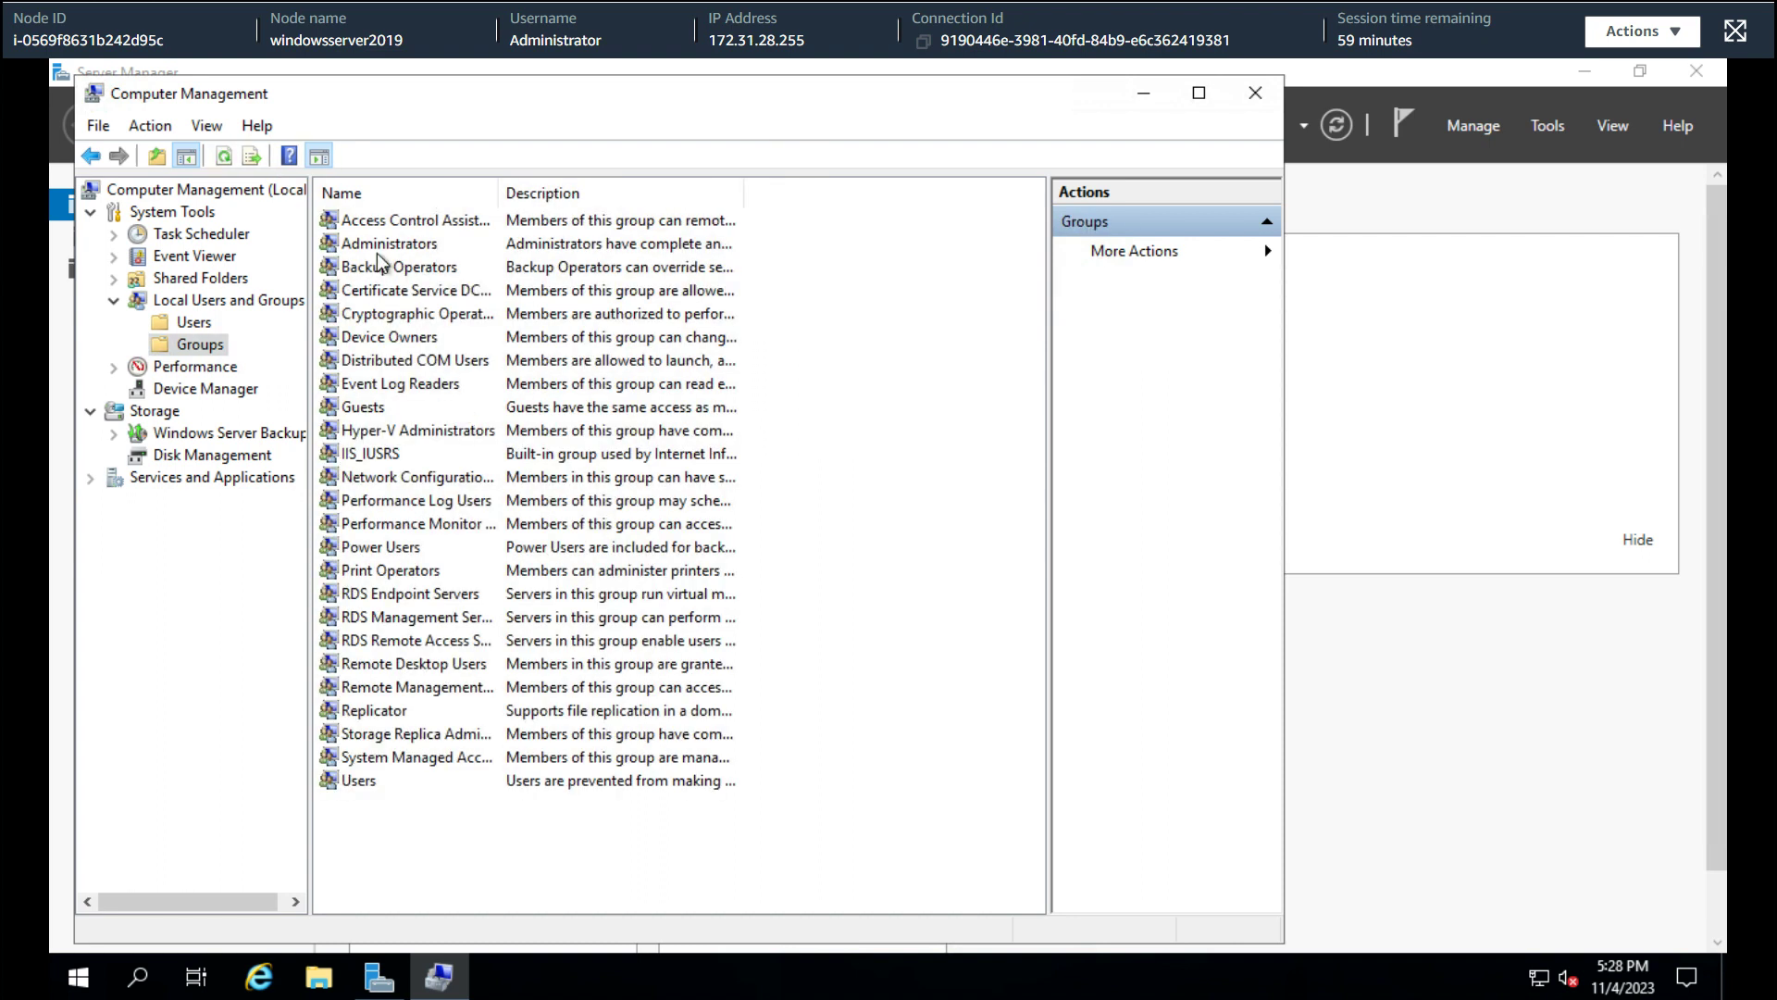
{"action": "double_click", "coordinate": [376, 253]}
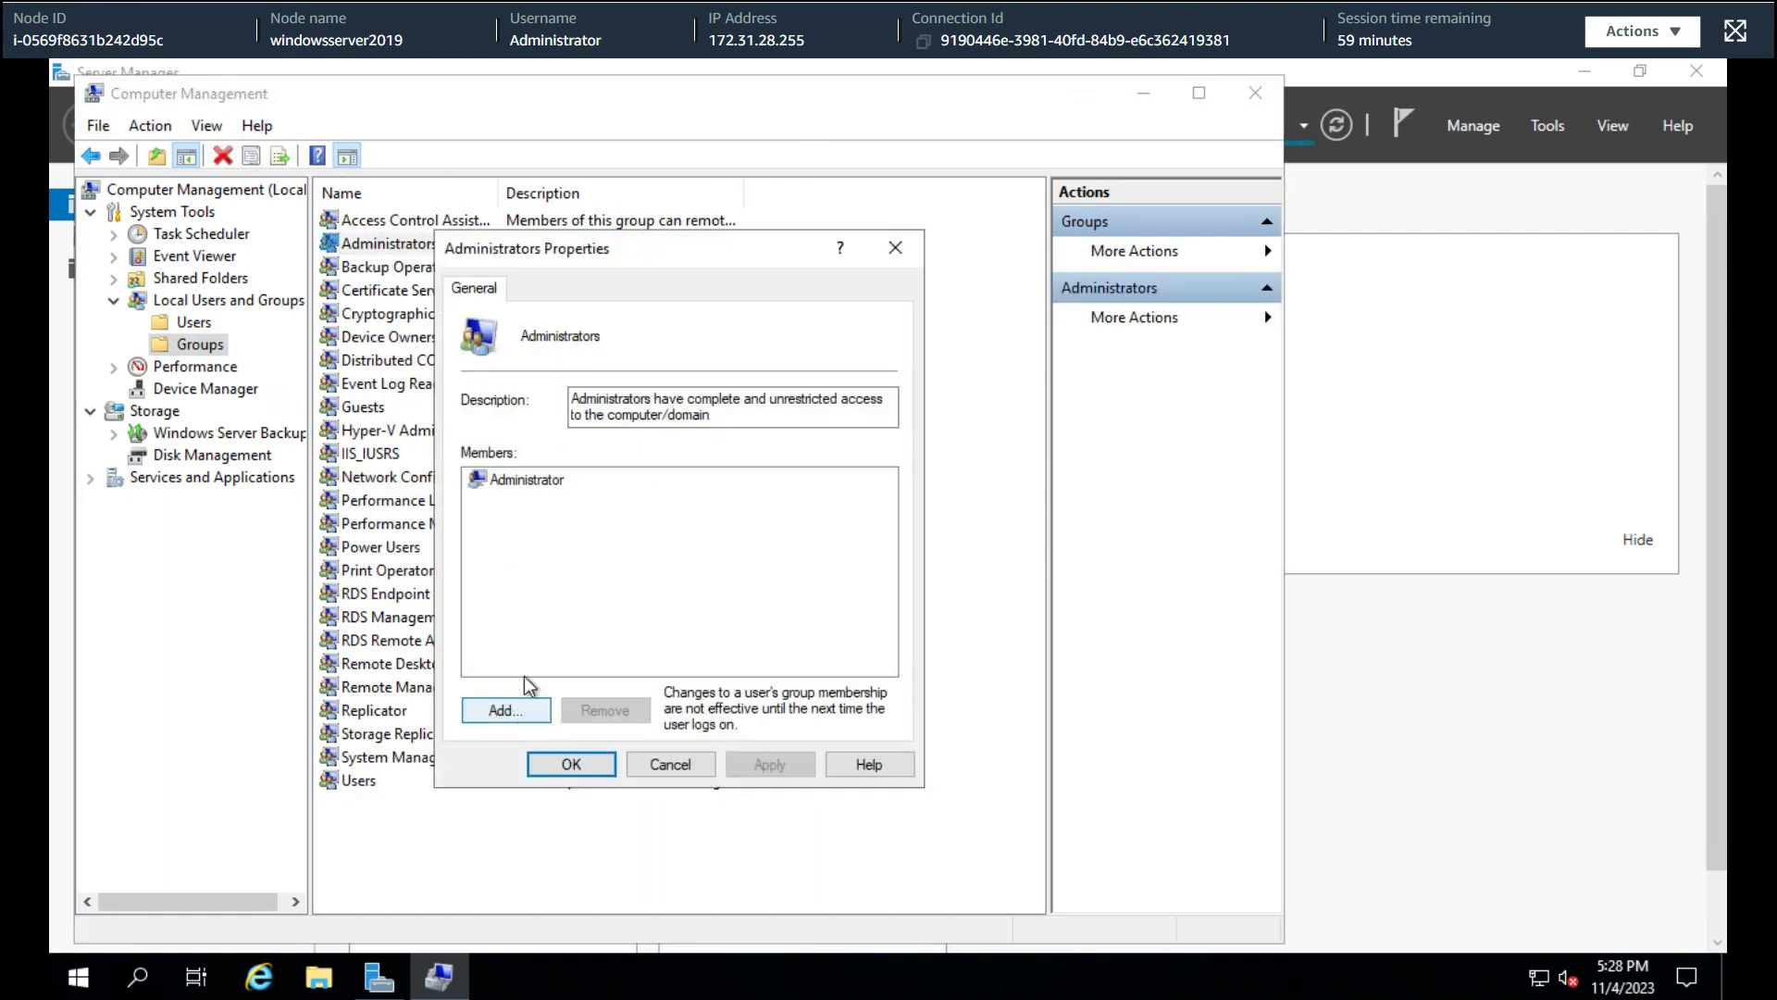
Add ssm-user to Administrators, correcting the name from 'ssm' via Check Names, and apply
{"action": "left_click", "coordinate": [518, 710]}
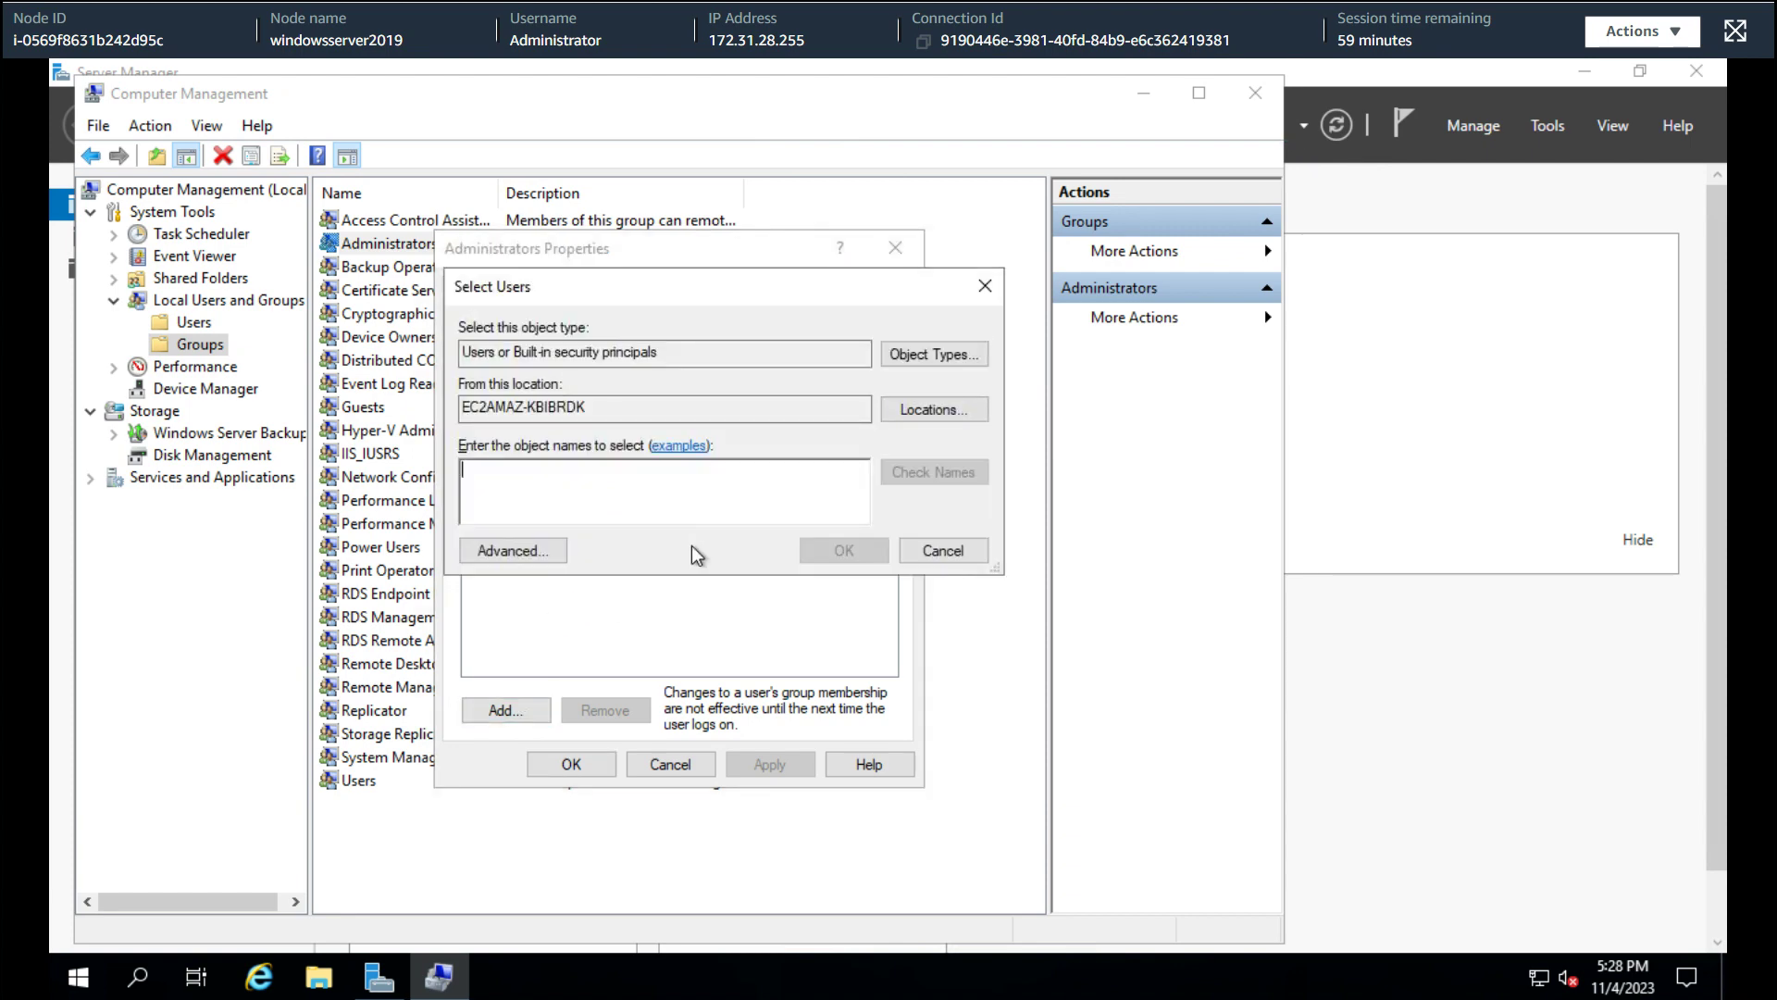
{"action": "left_click", "coordinate": [957, 557]}
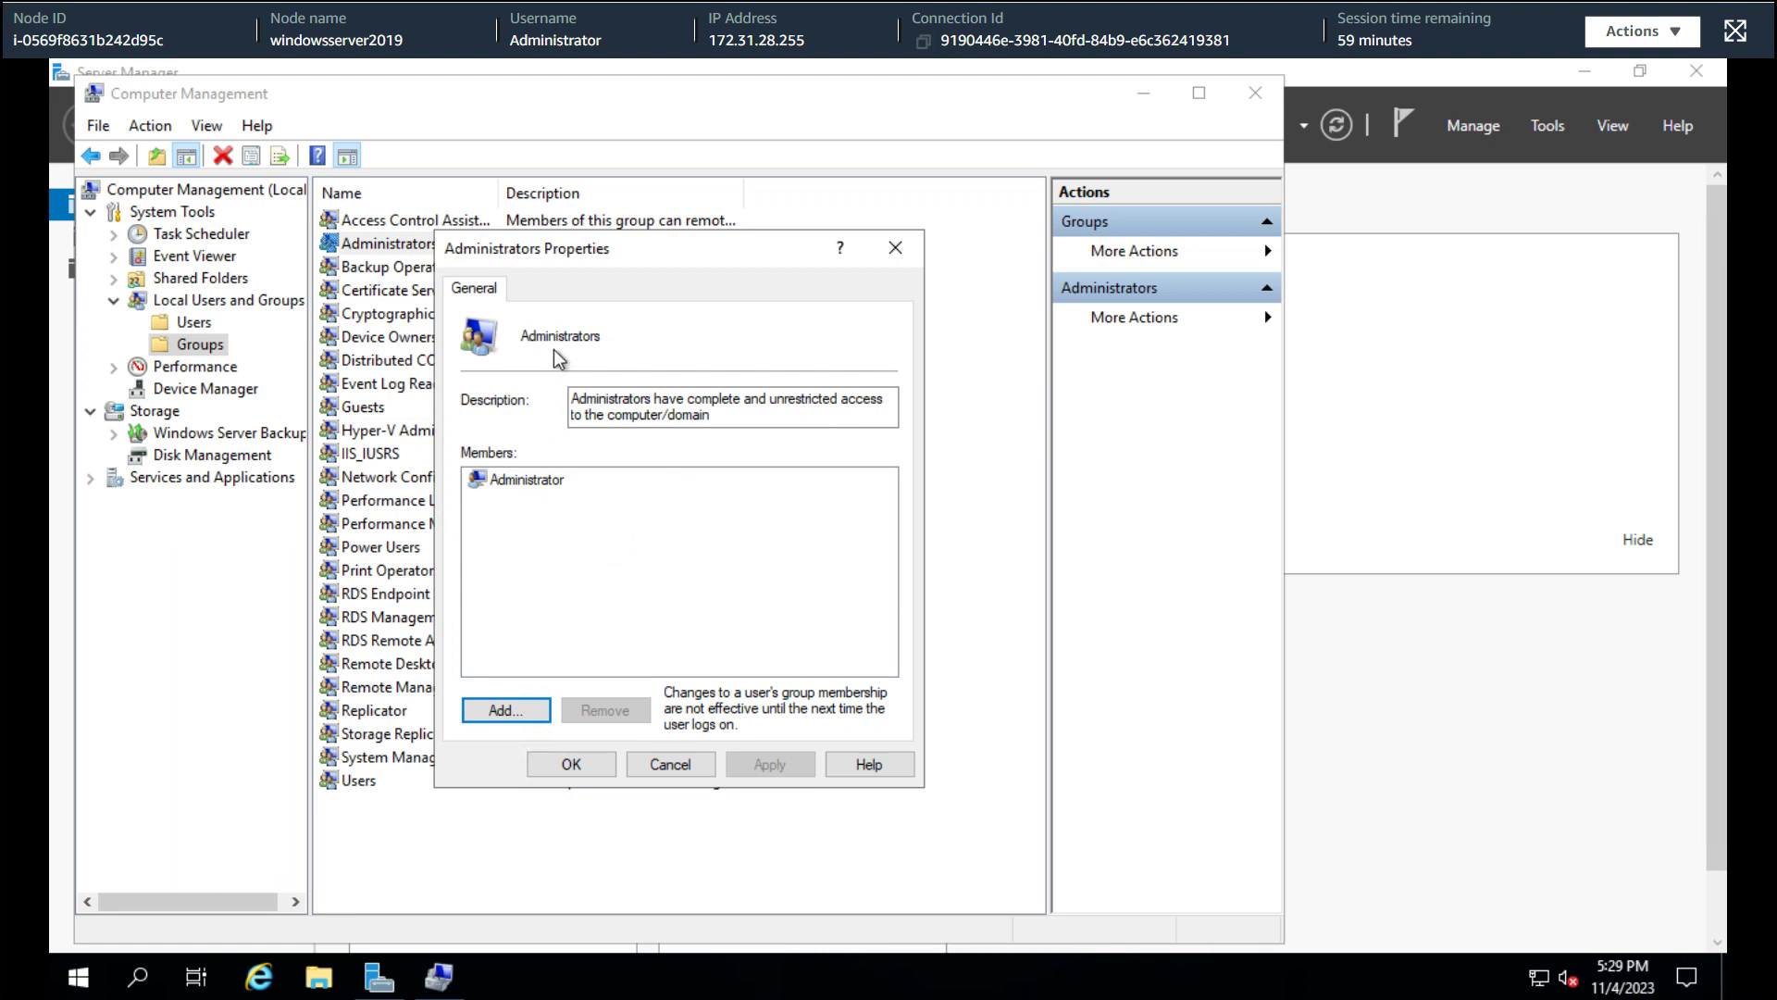
{"action": "key", "text": "Return"}
{"action": "type", "text": "ssm"}
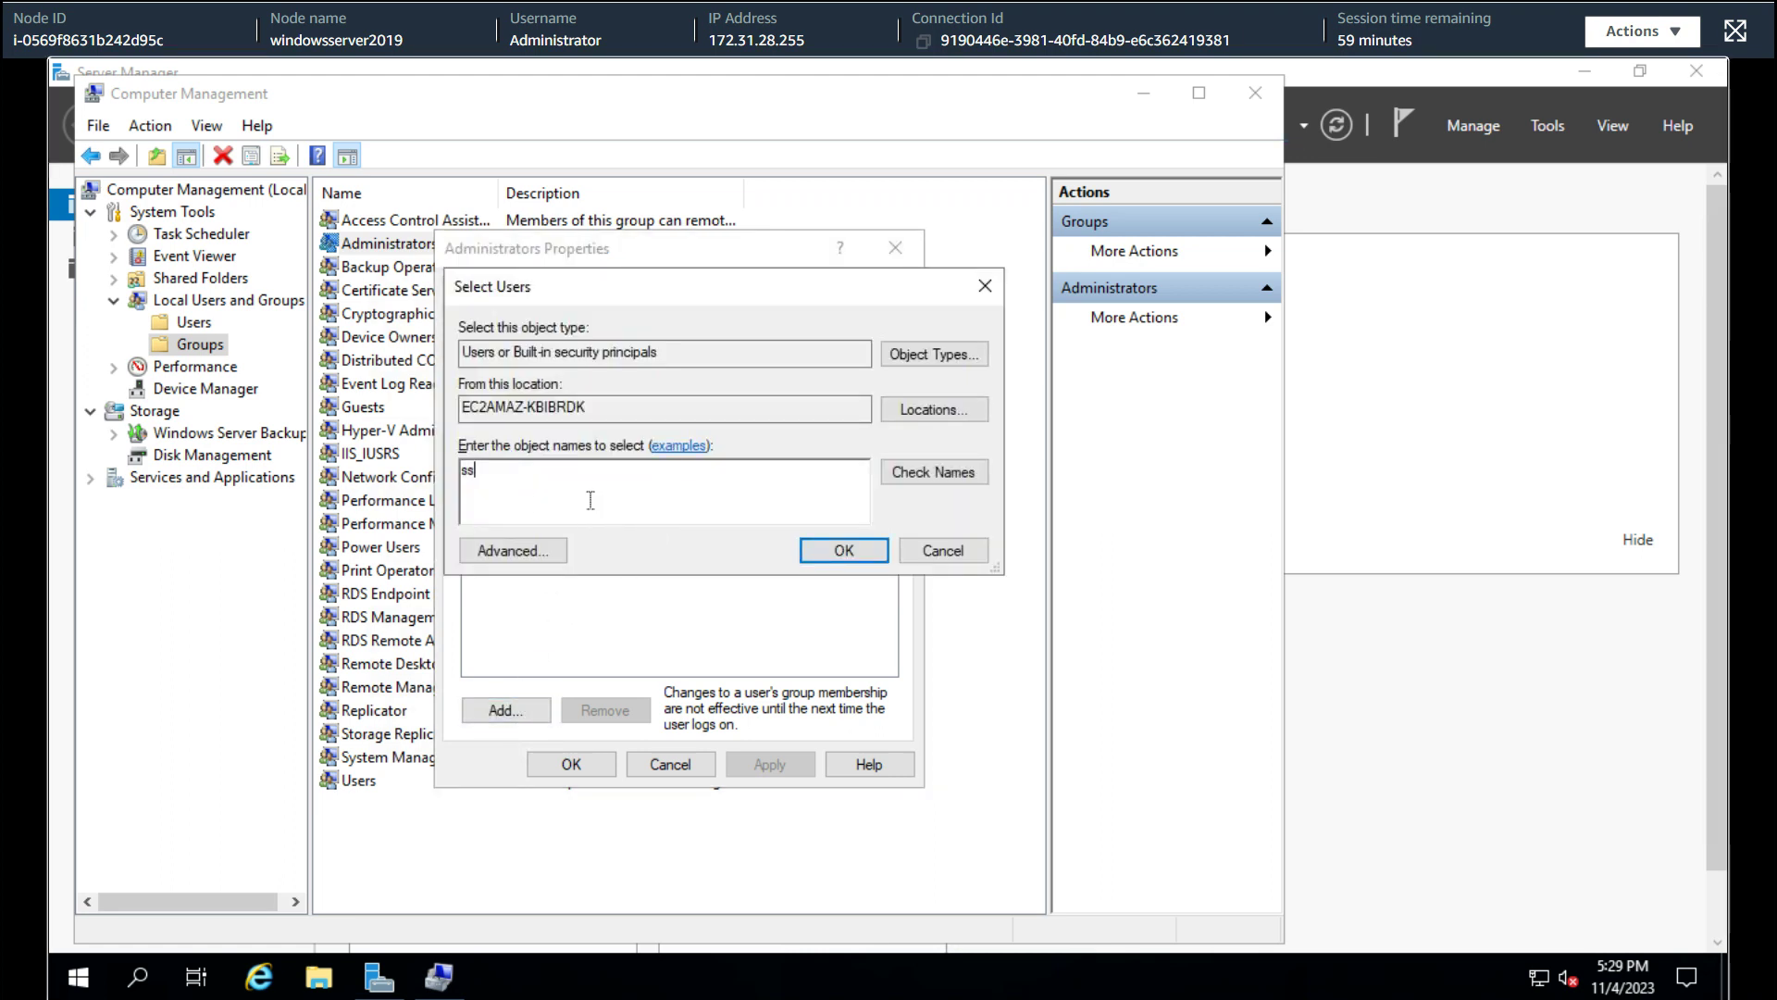
{"action": "left_click", "coordinate": [967, 477]}
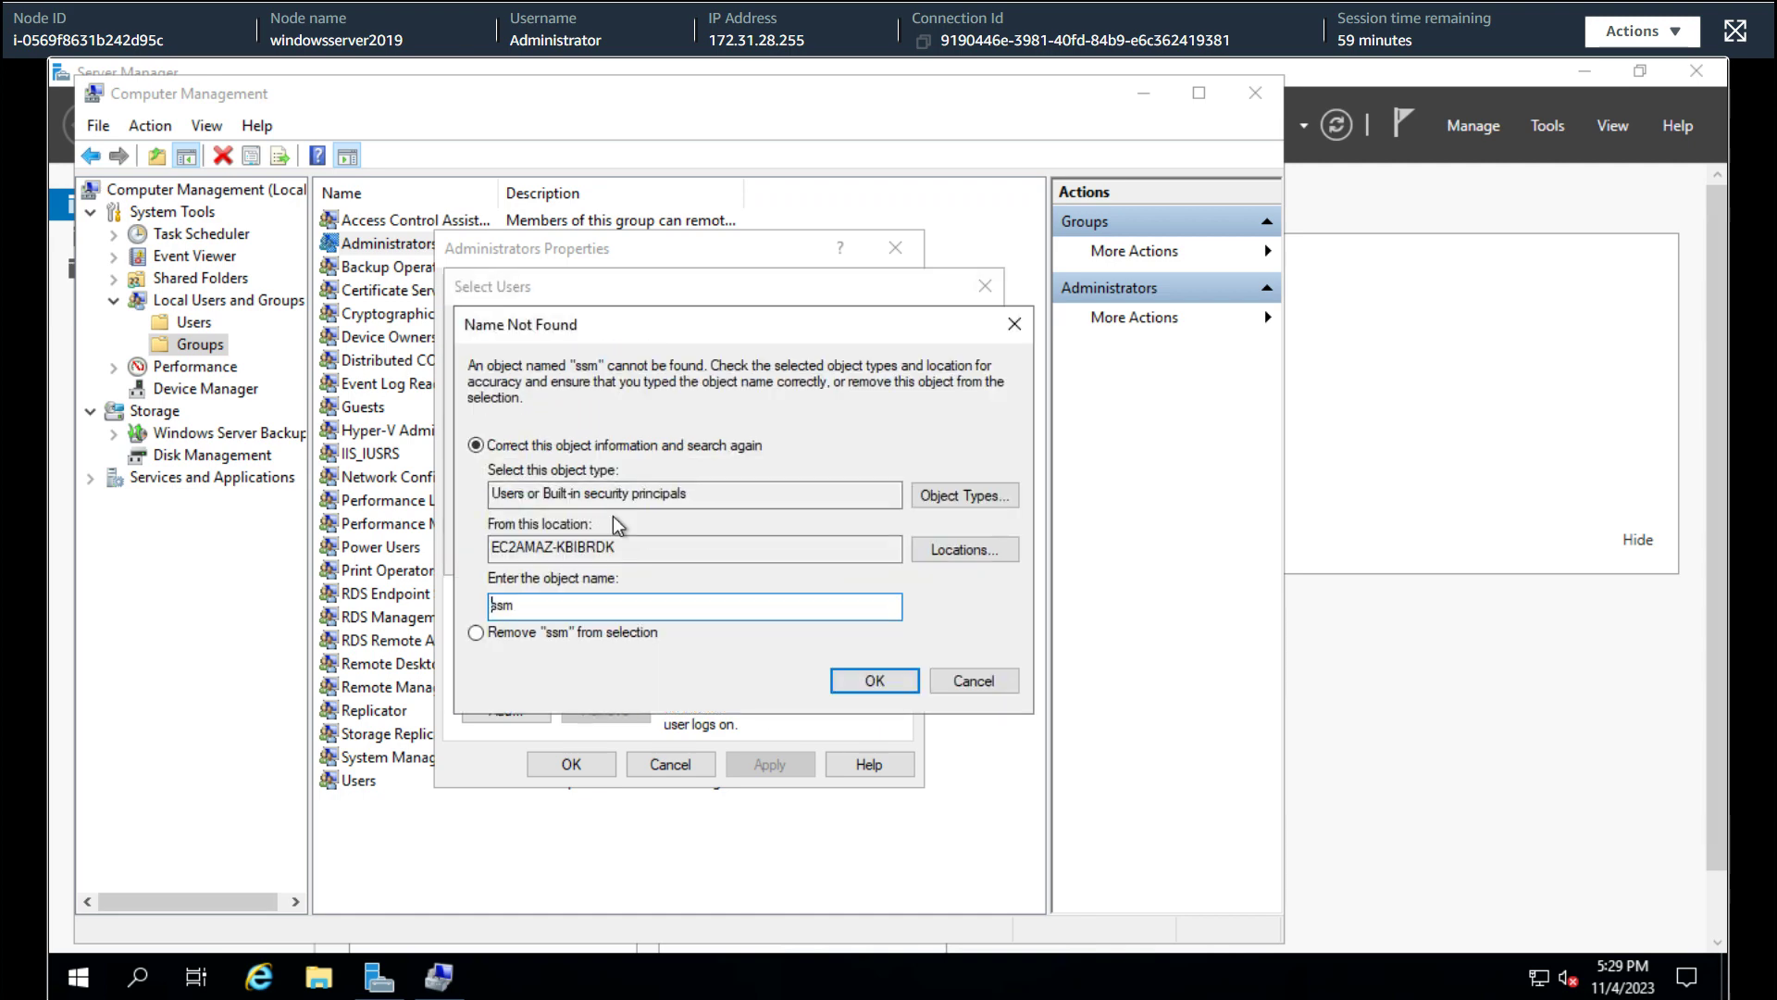
{"action": "left_click", "coordinate": [962, 683]}
{"action": "left_click", "coordinate": [555, 519]}
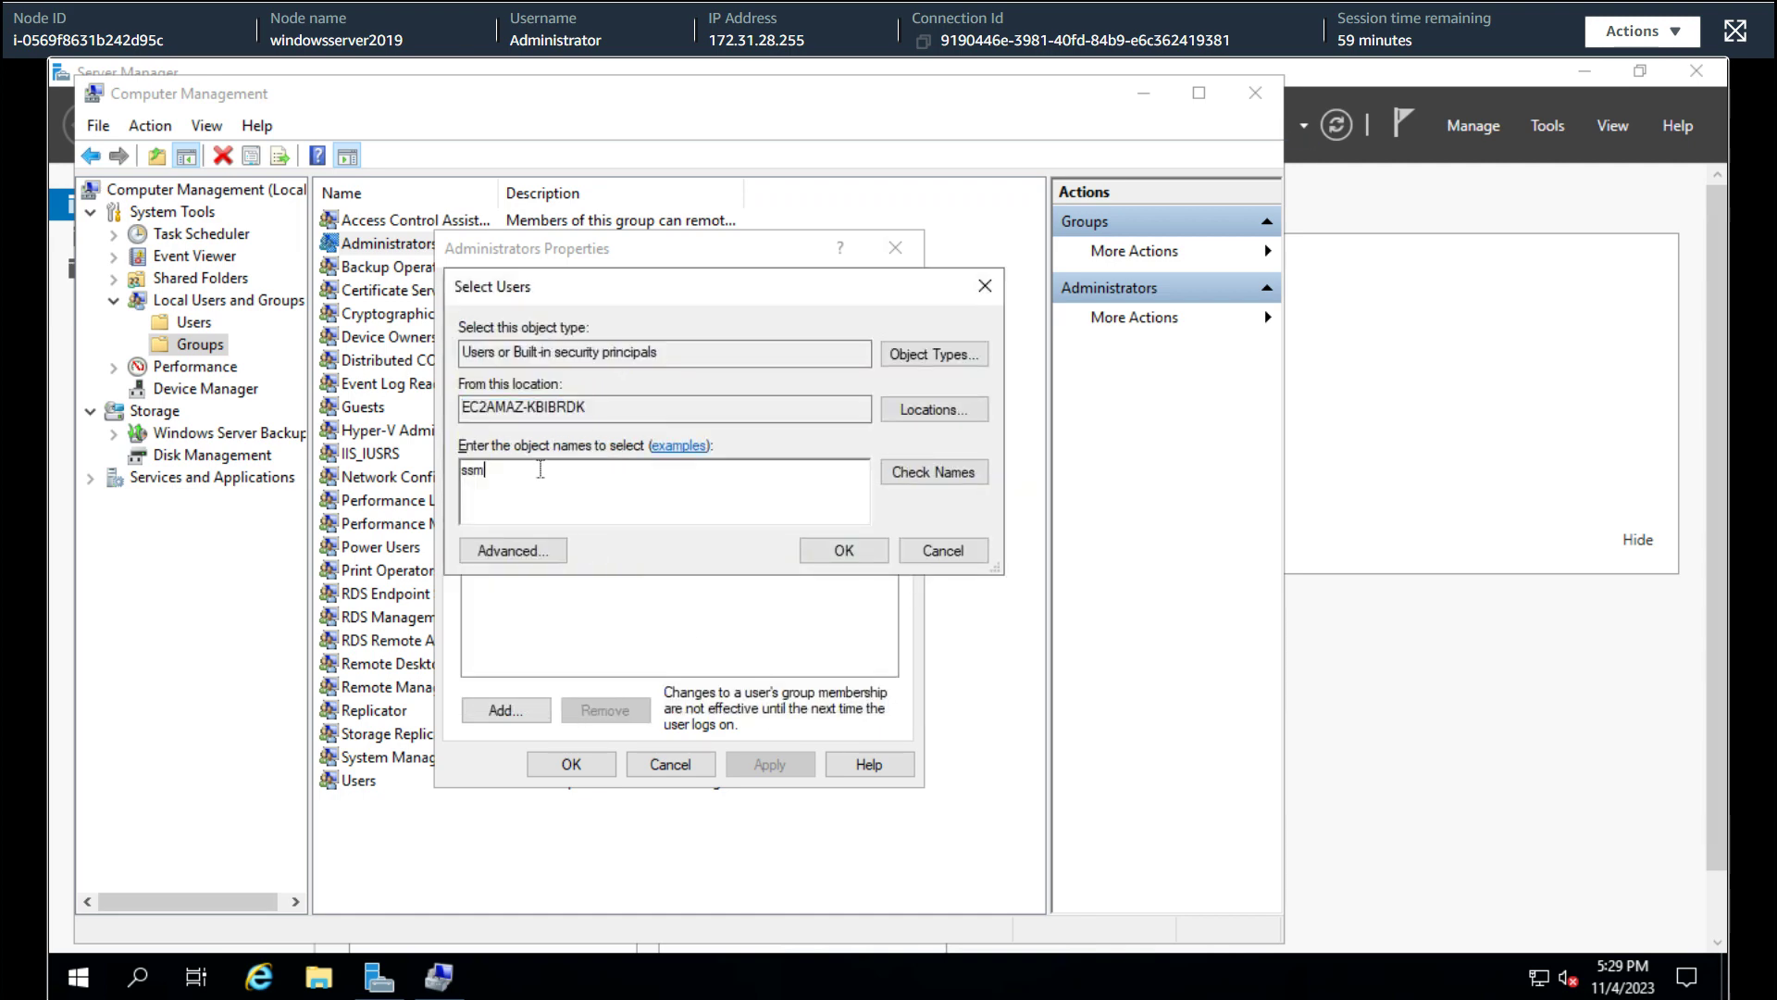
{"action": "type", "text": "-user"}
{"action": "left_click", "coordinate": [902, 479]}
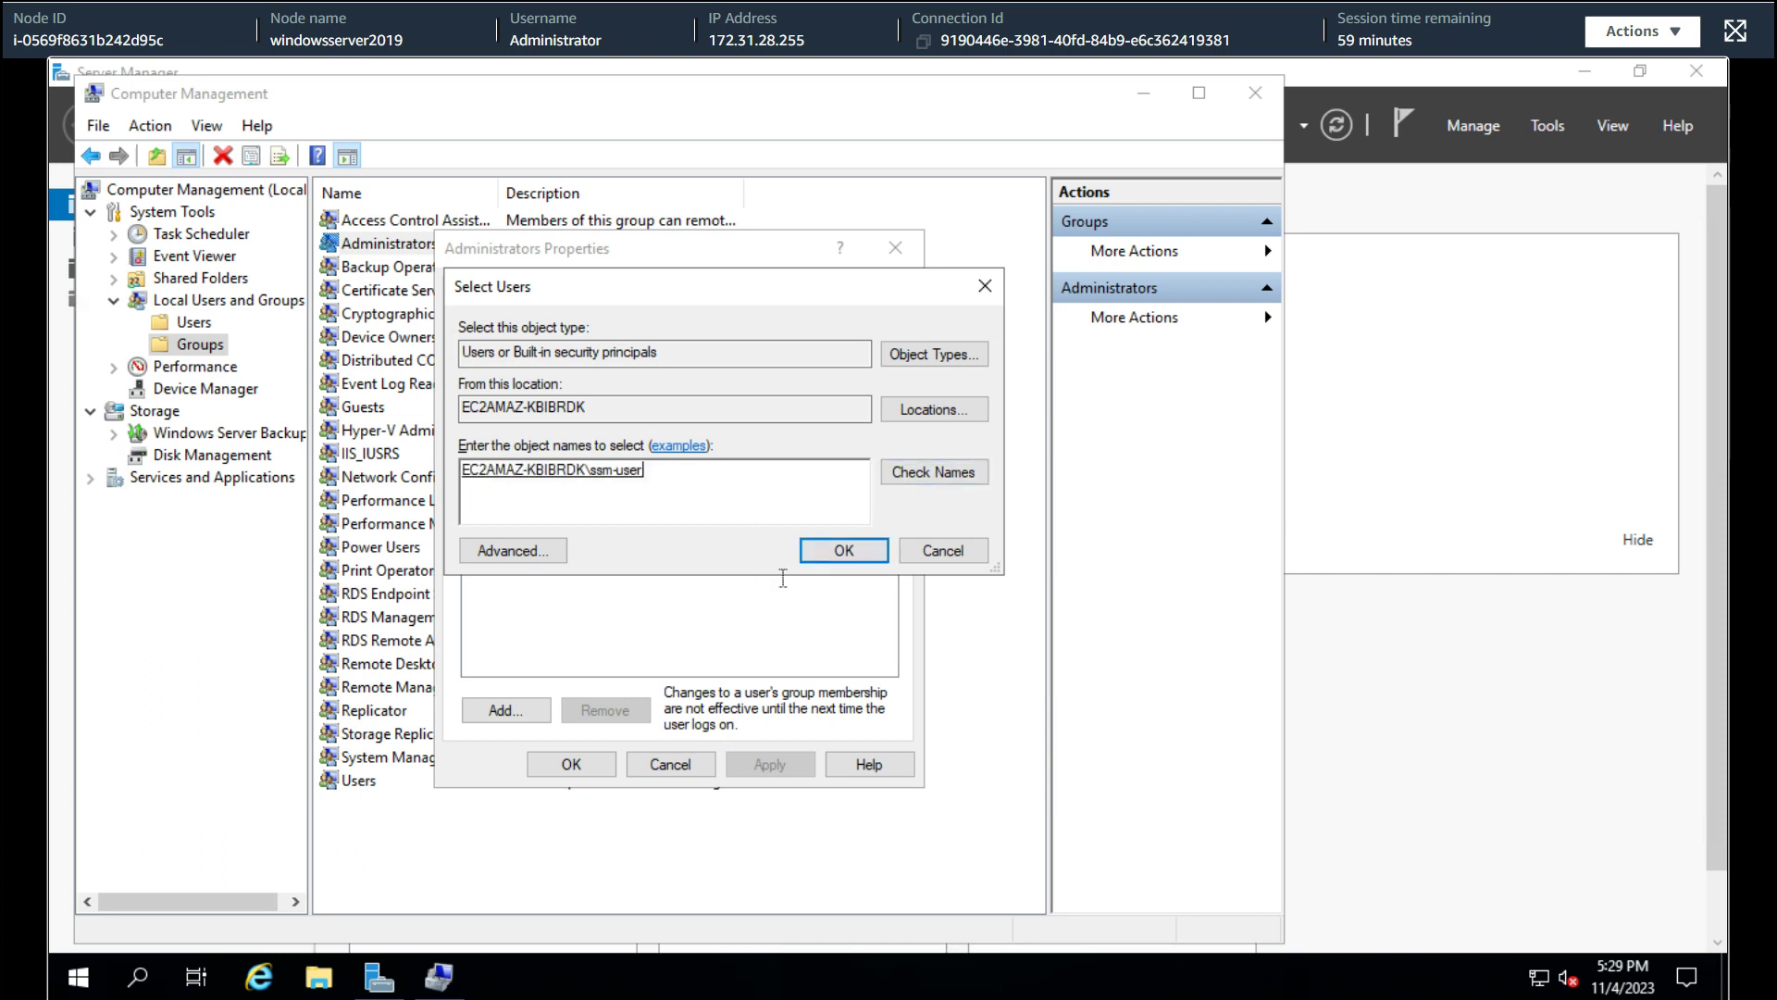
{"action": "key", "text": "Return"}
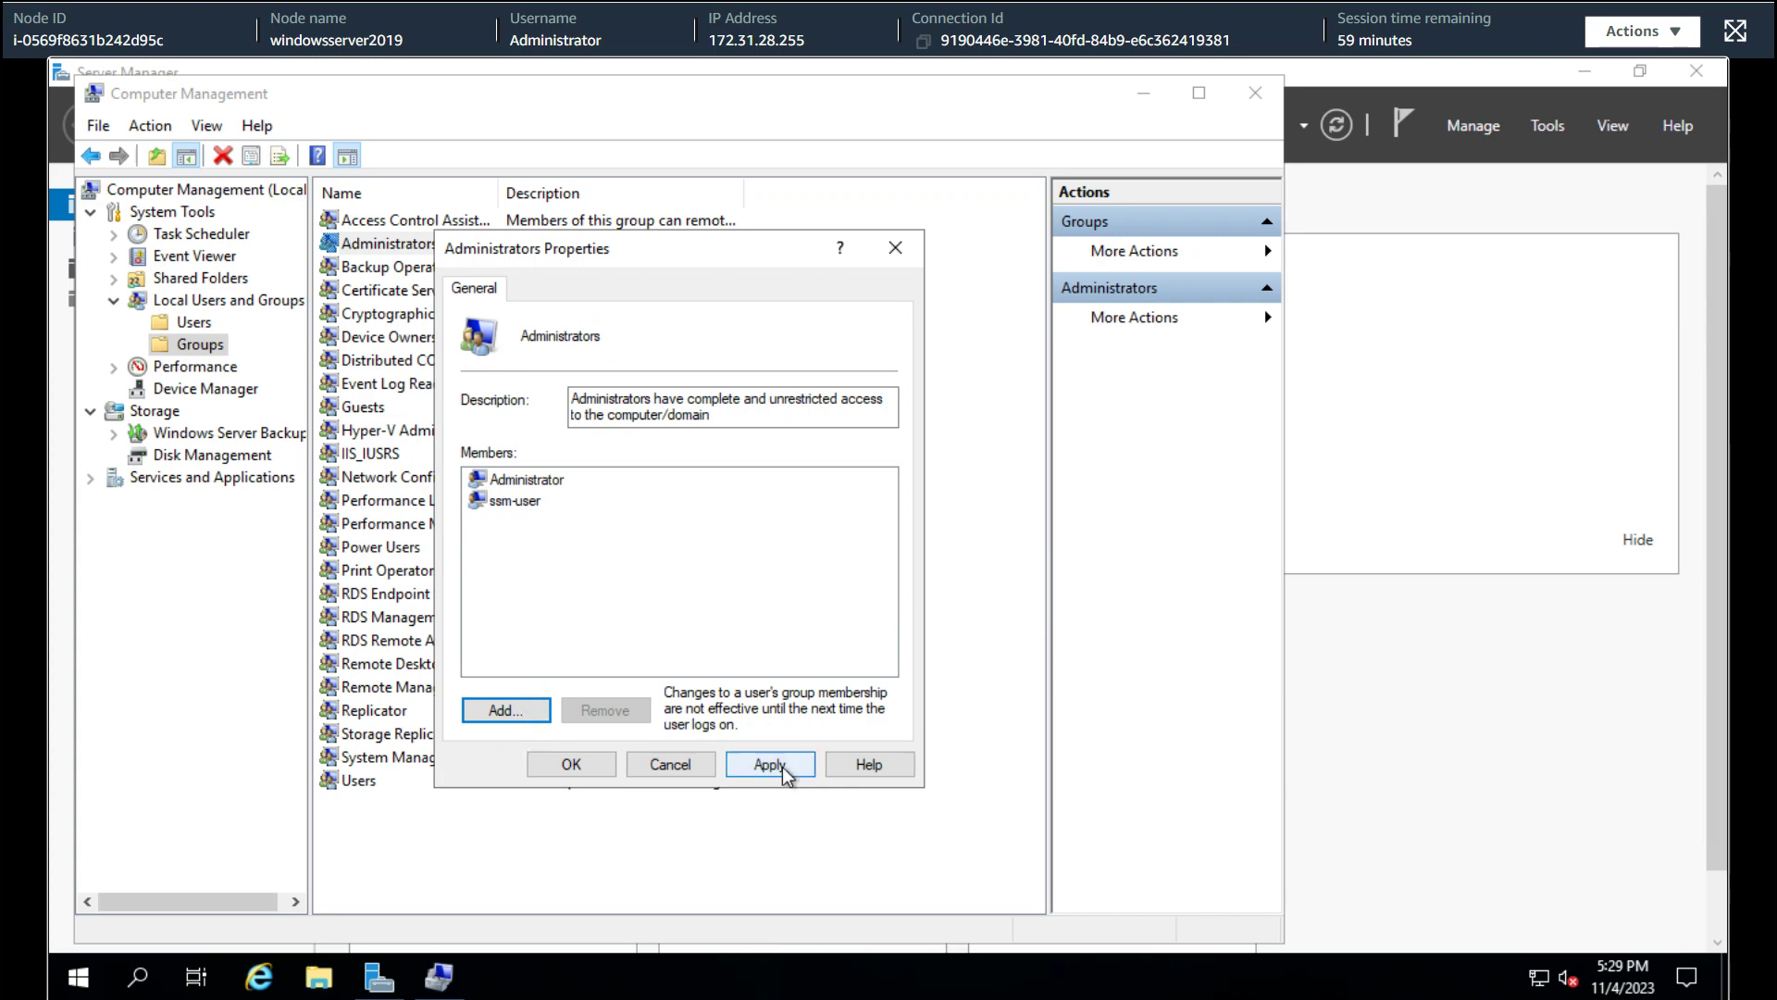
{"action": "left_click", "coordinate": [773, 764]}
{"action": "left_click", "coordinate": [570, 764]}
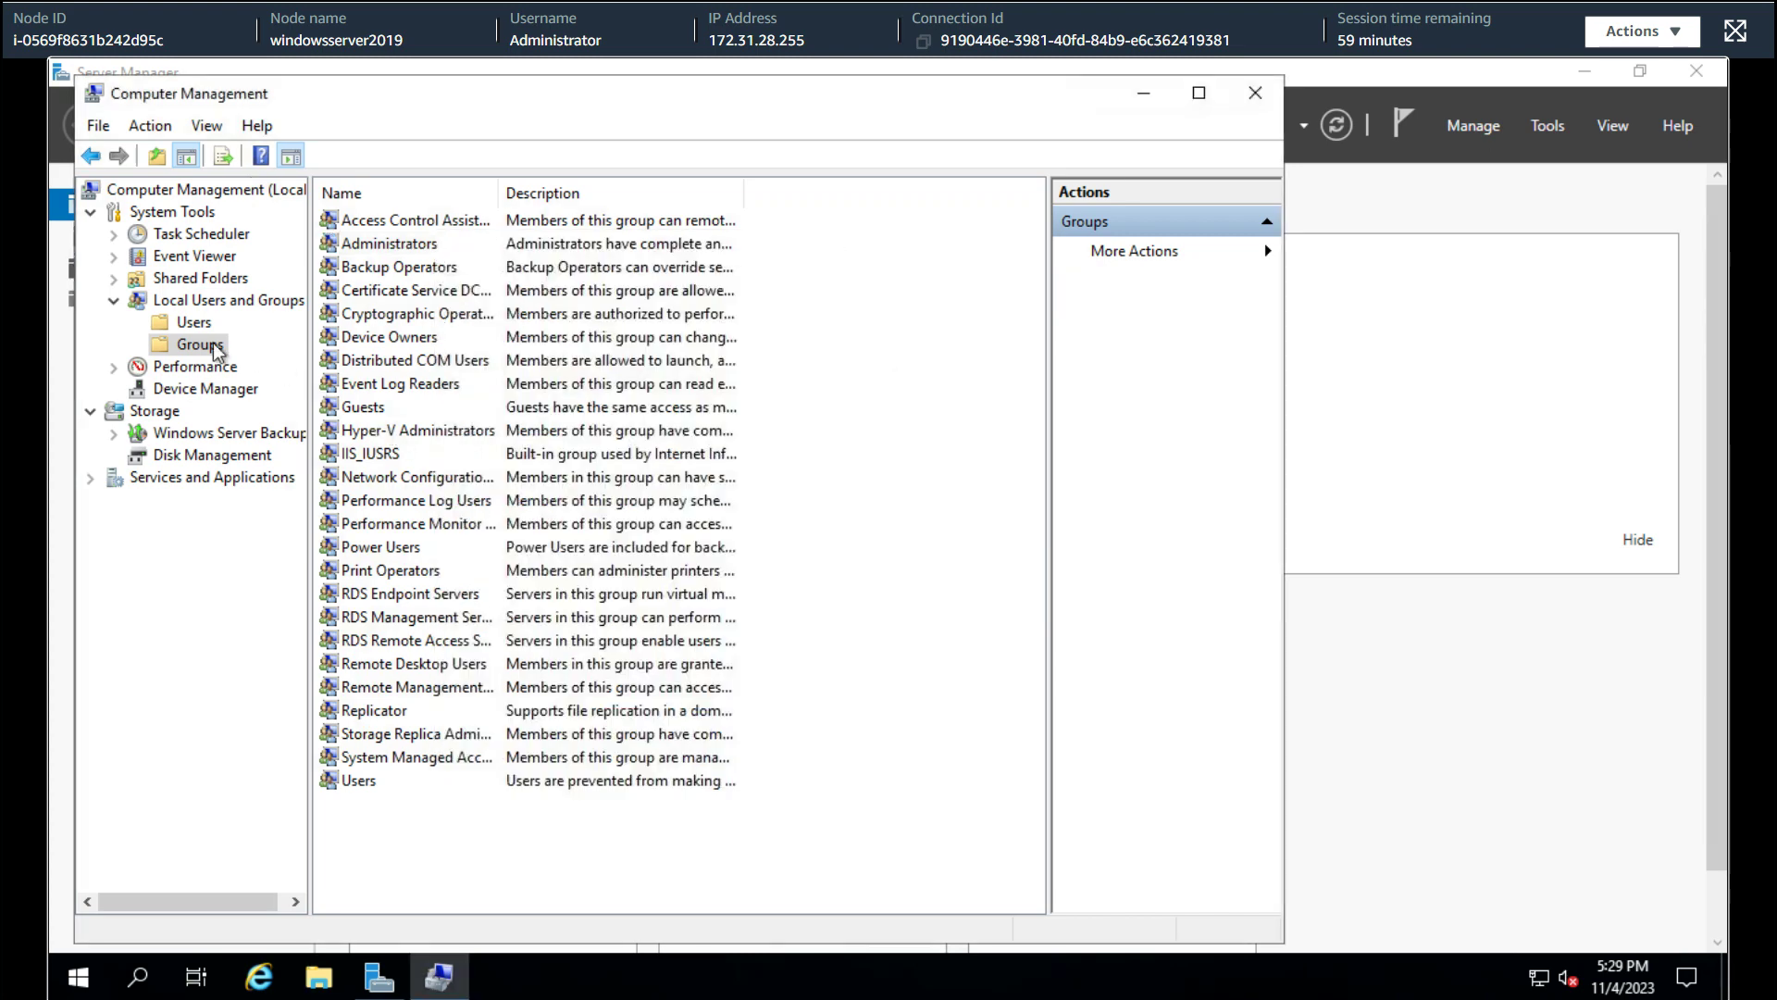
{"action": "left_click", "coordinate": [193, 326]}
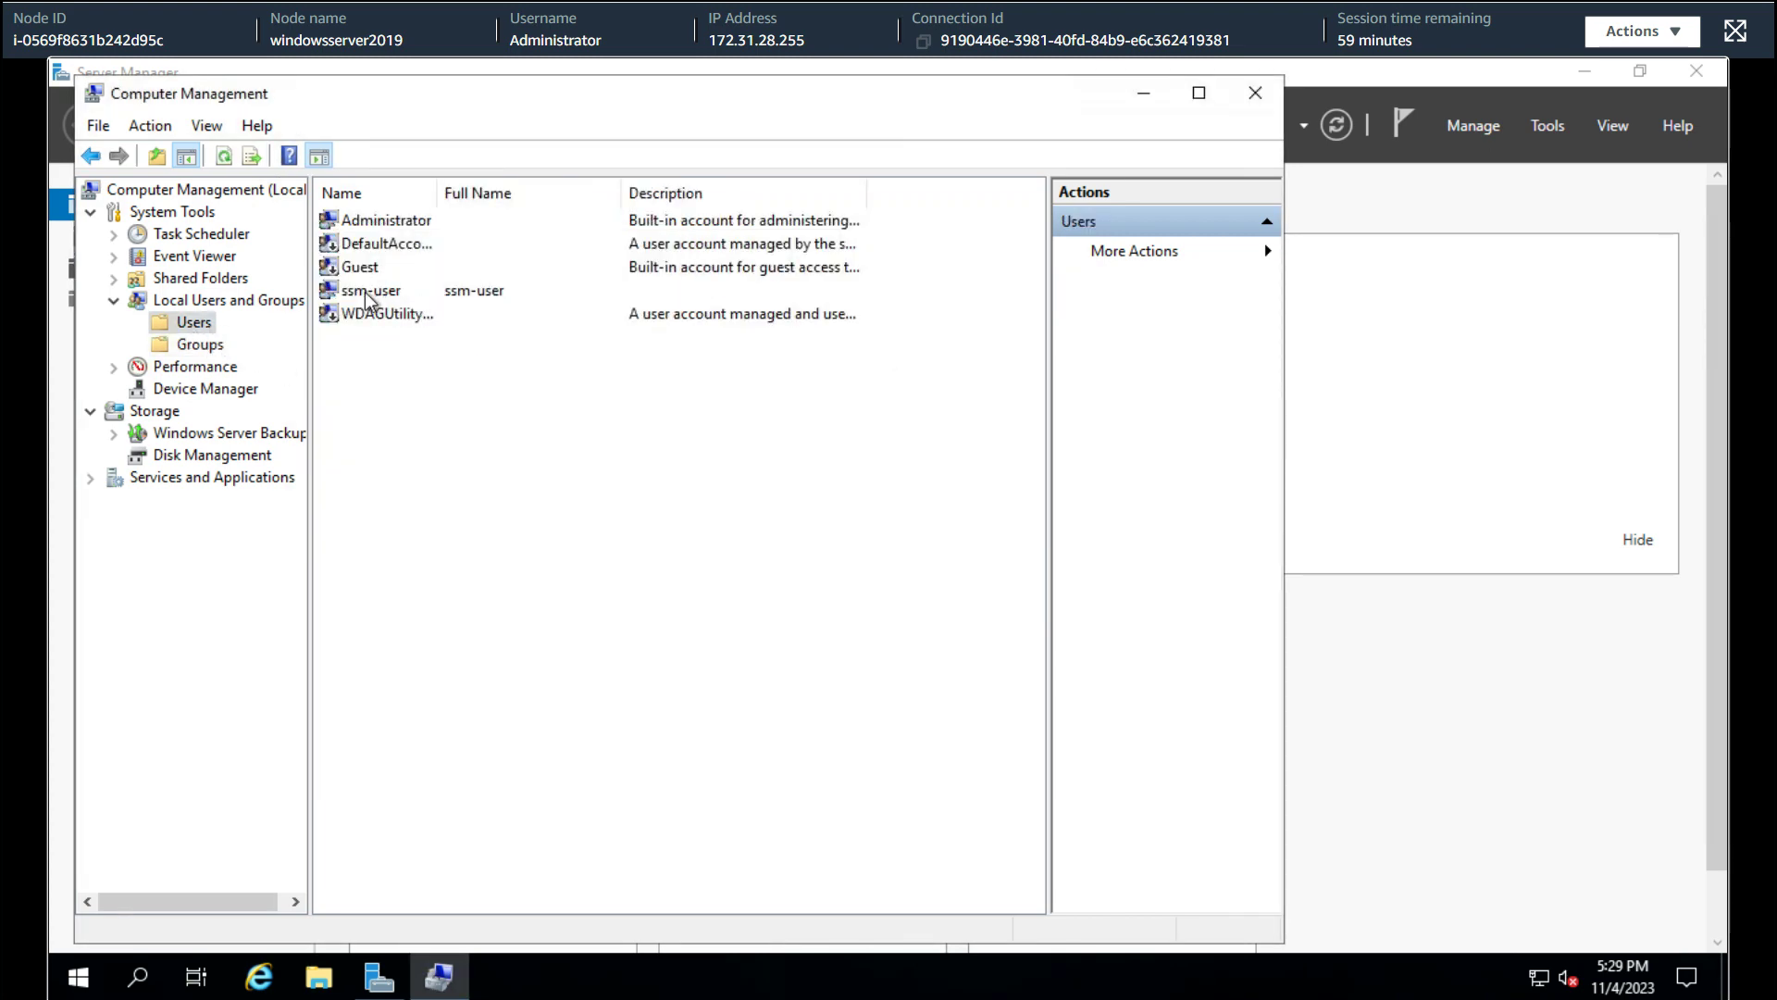
{"action": "double_click", "coordinate": [374, 289]}
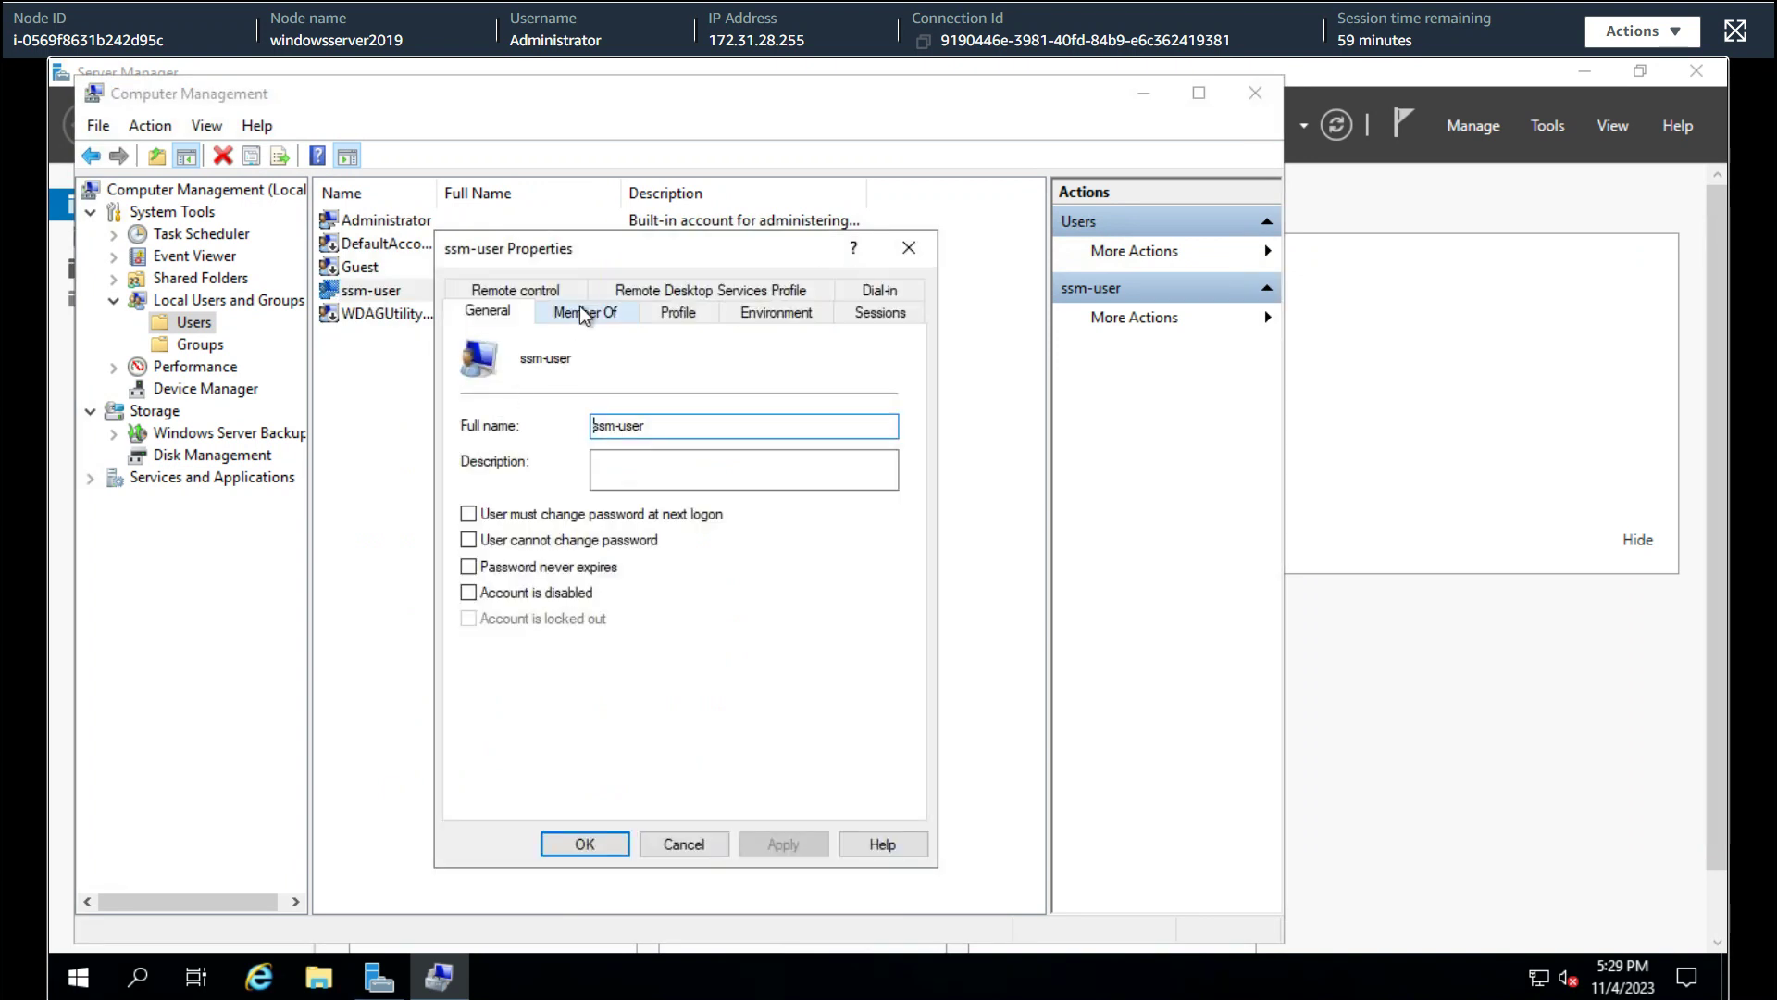
{"action": "left_click", "coordinate": [583, 311]}
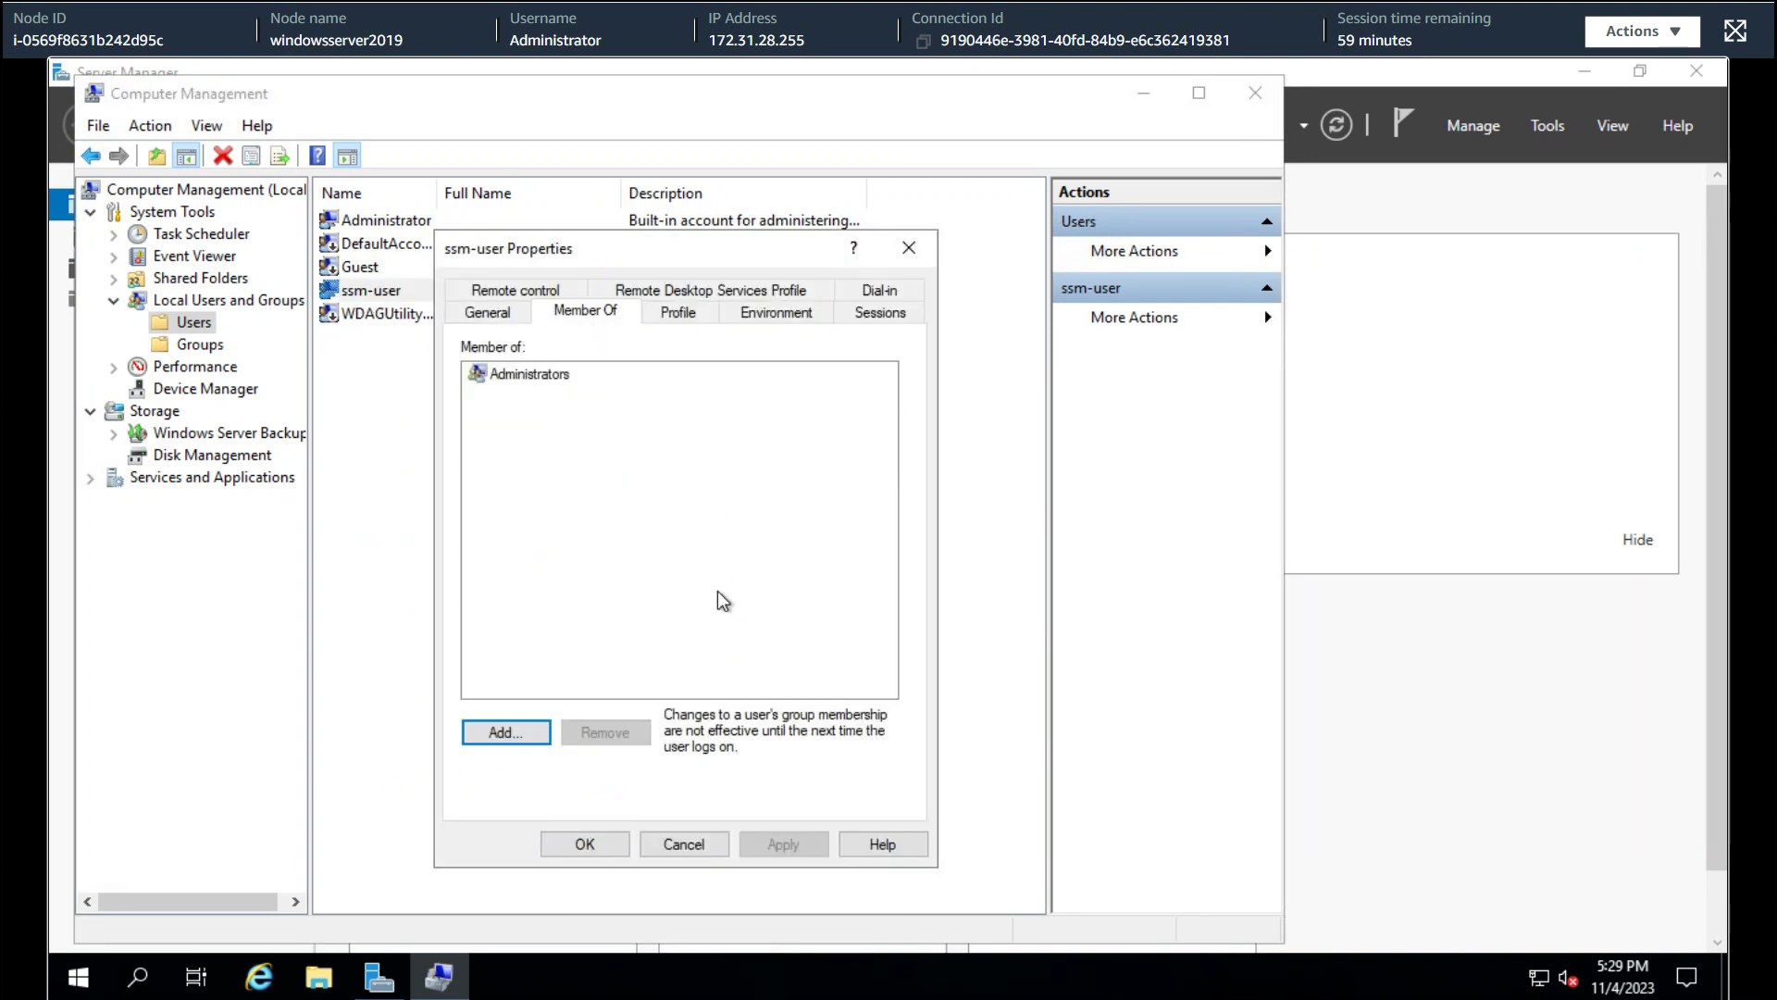
{"action": "left_click", "coordinate": [509, 733]}
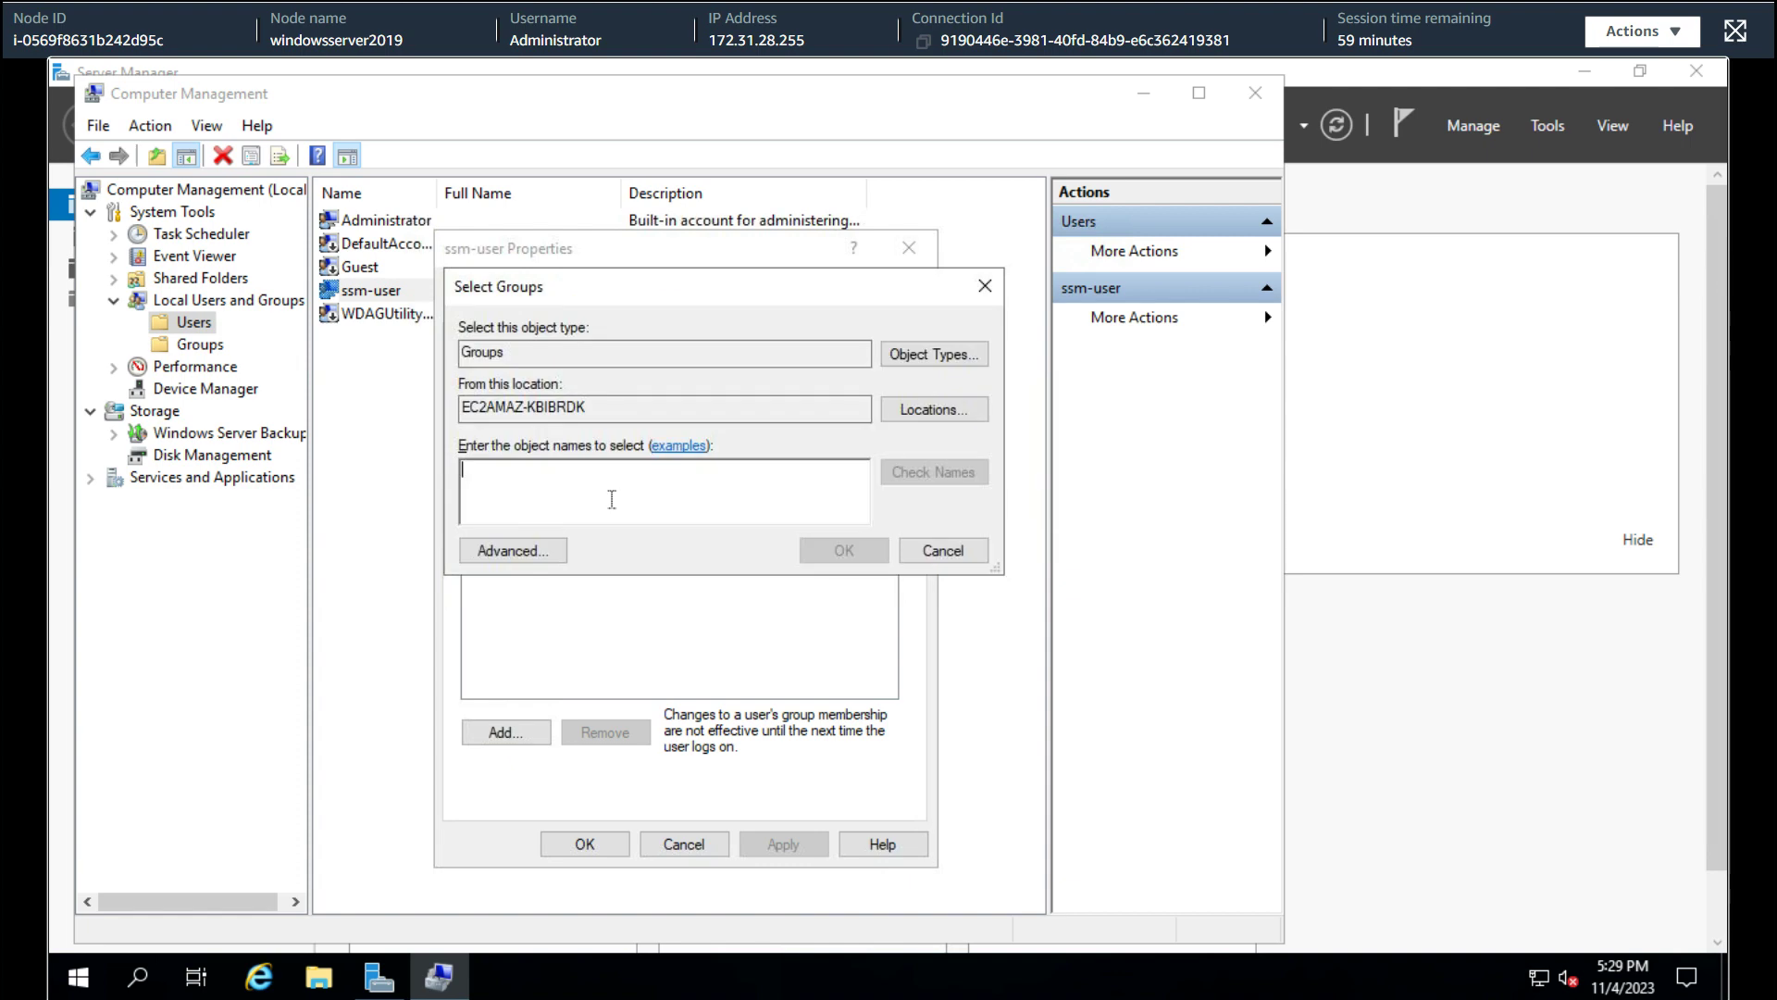
{"action": "type", "text": "ssm-user"}
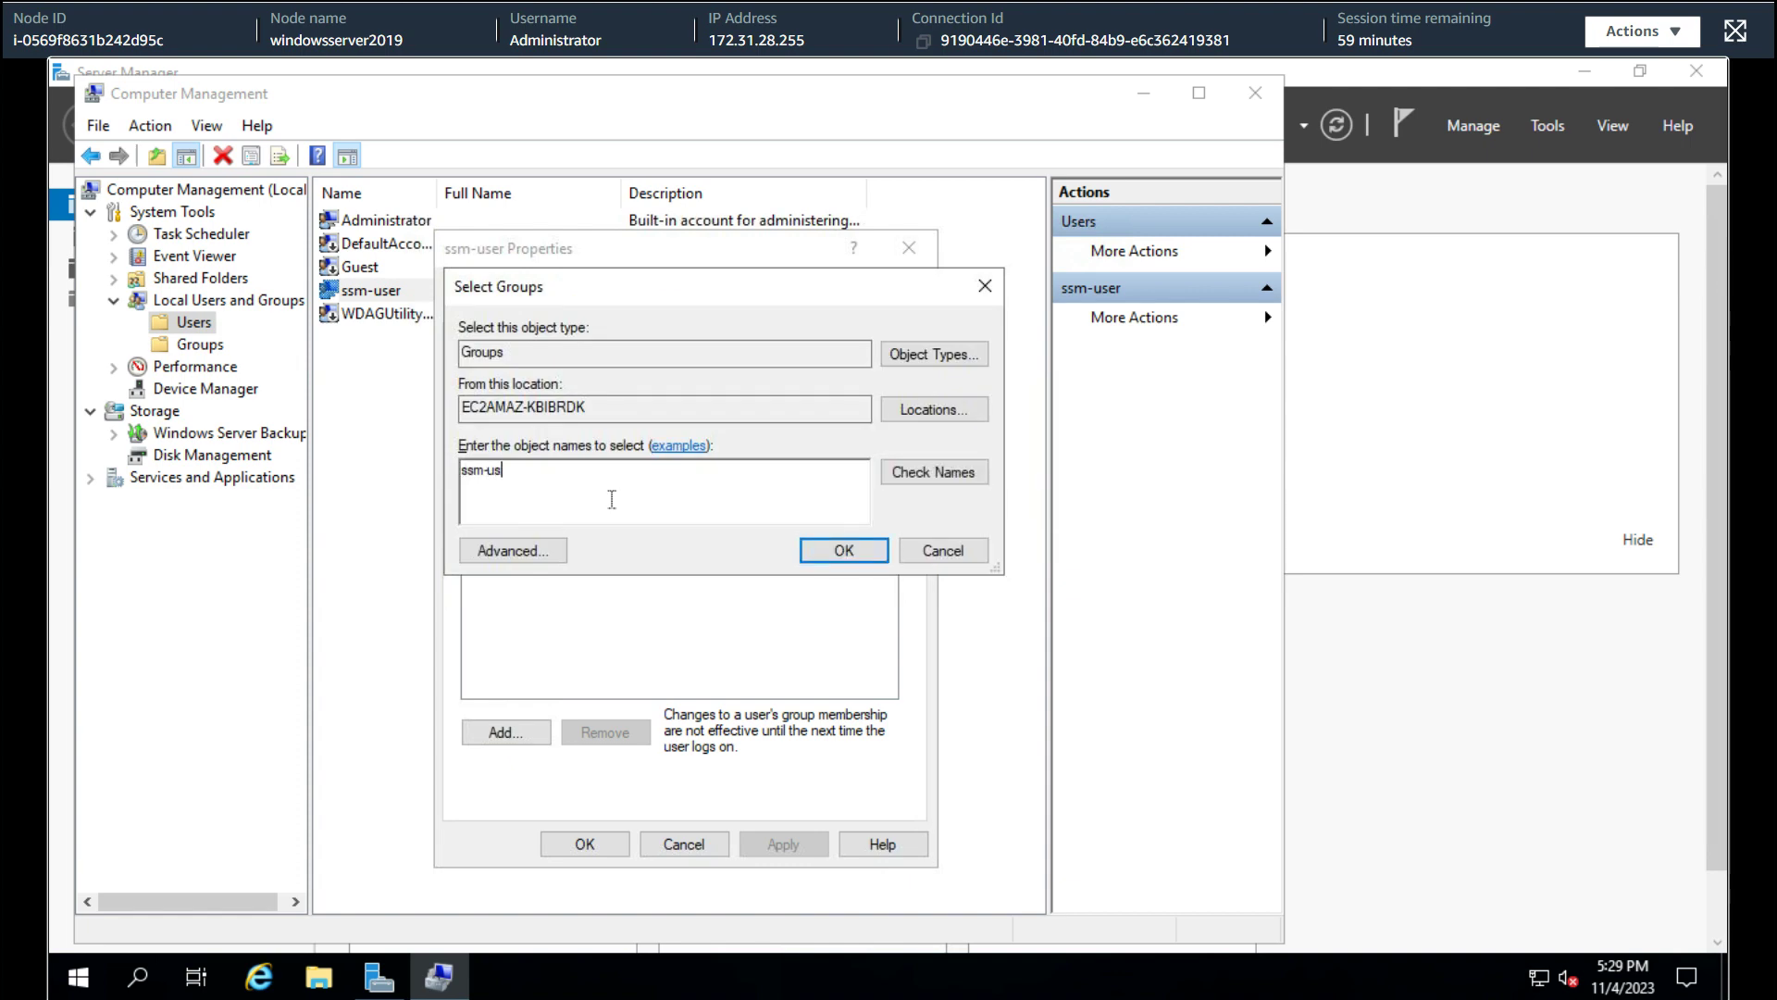
{"action": "left_click", "coordinate": [966, 482]}
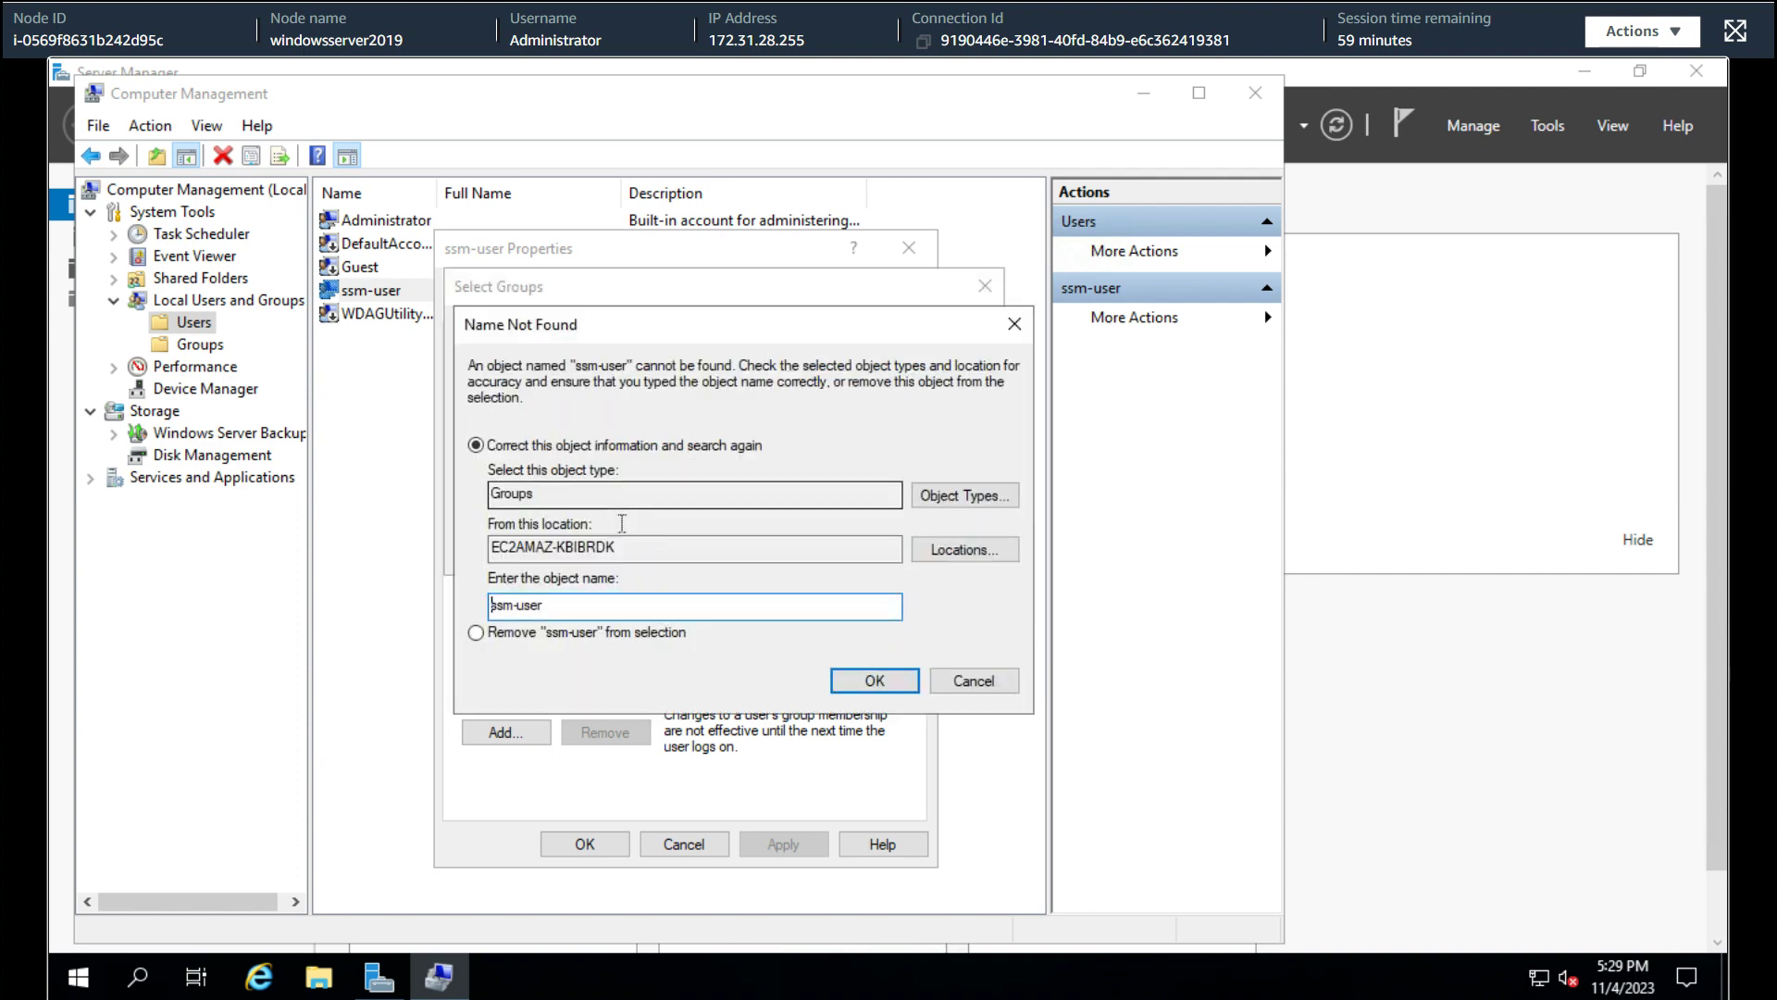
{"action": "left_click", "coordinate": [970, 681]}
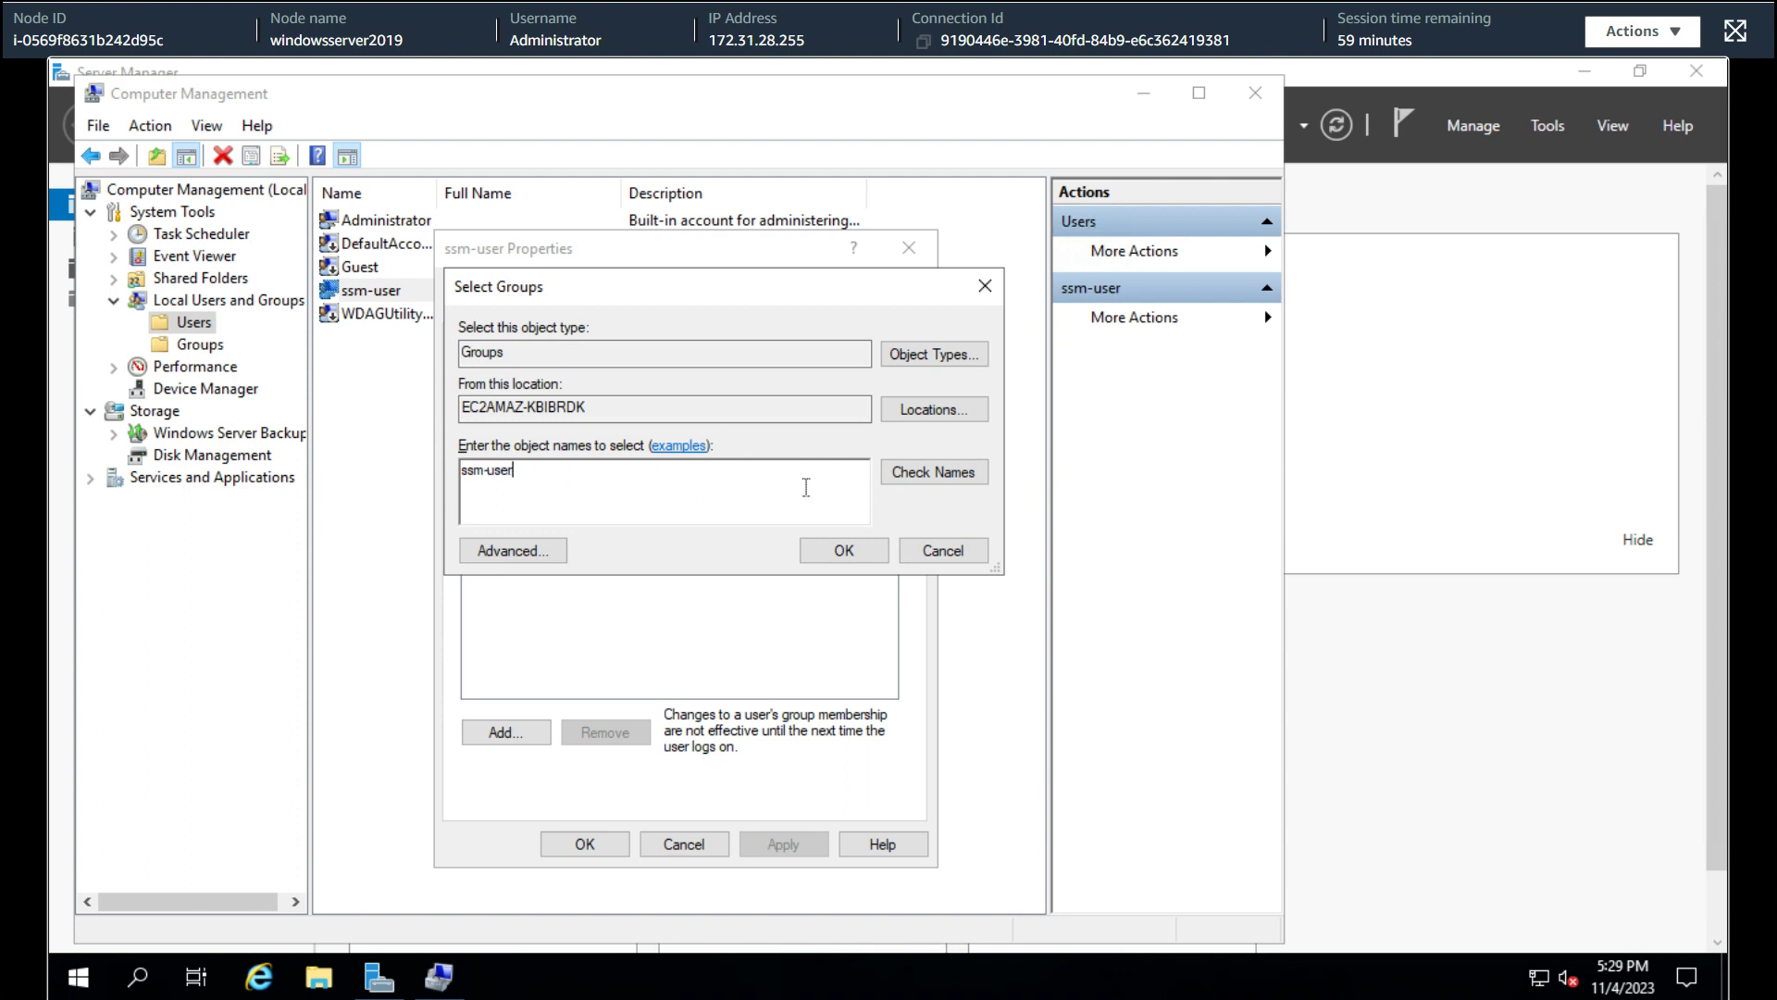
{"action": "left_click", "coordinate": [954, 472]}
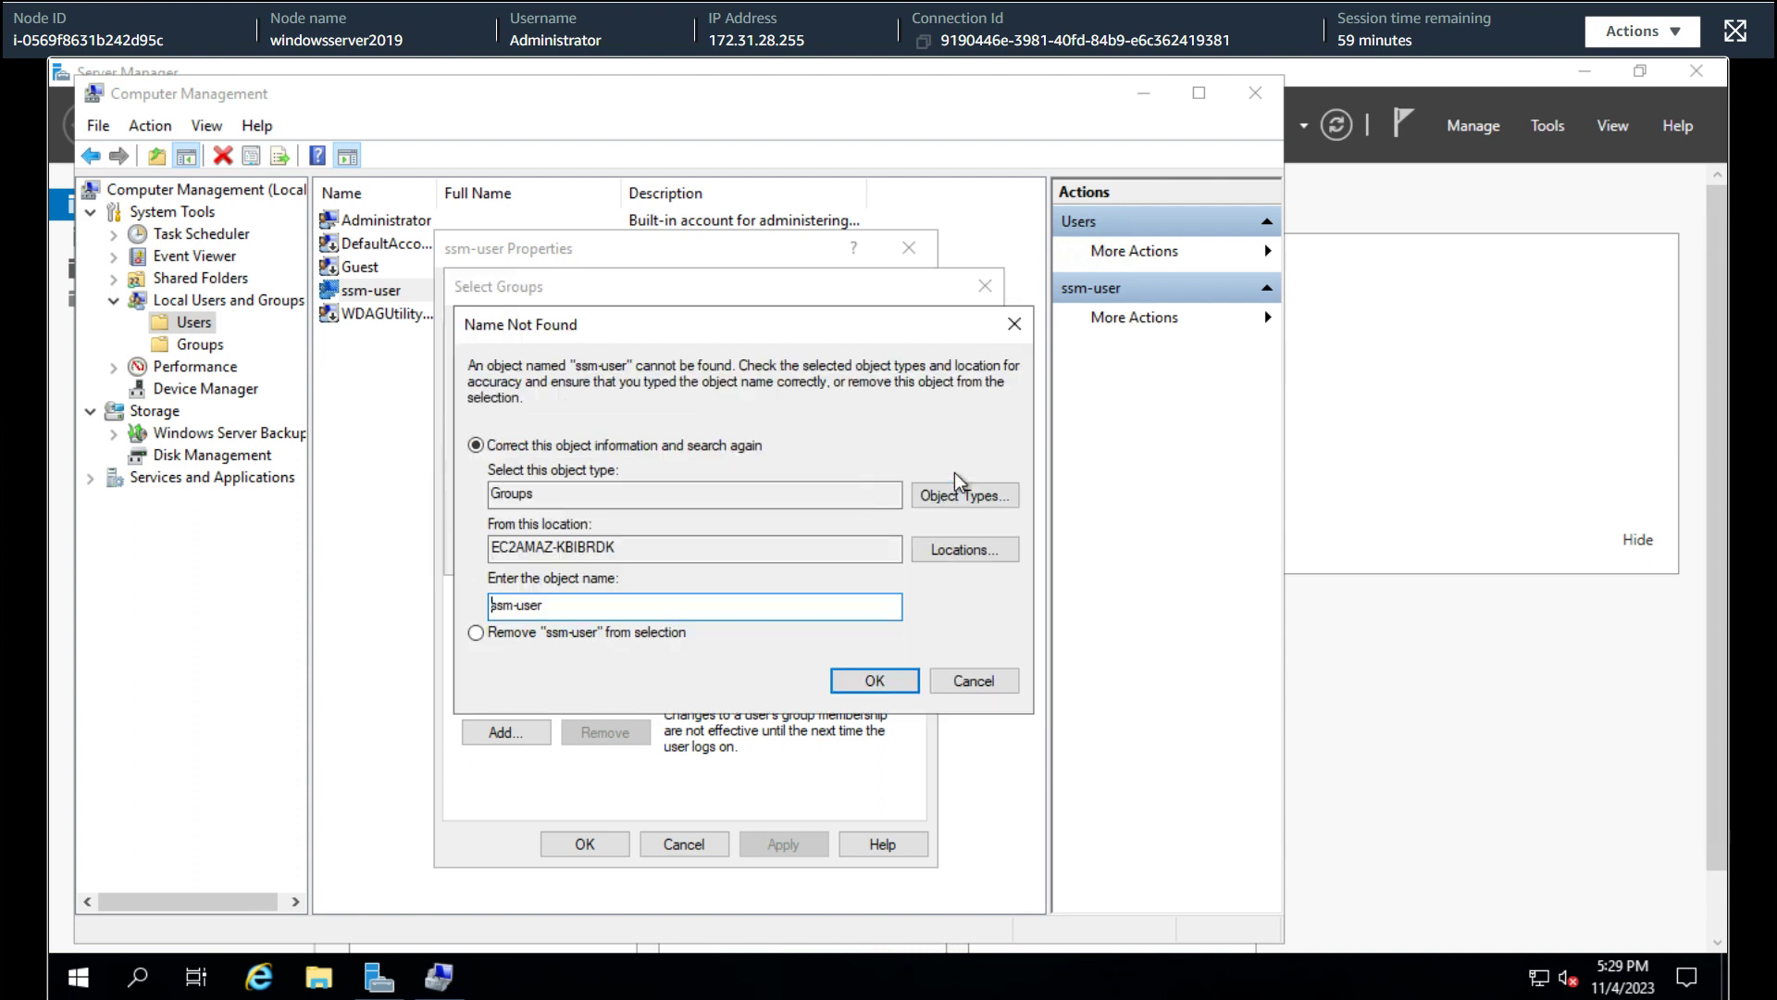
{"action": "left_click", "coordinate": [951, 691]}
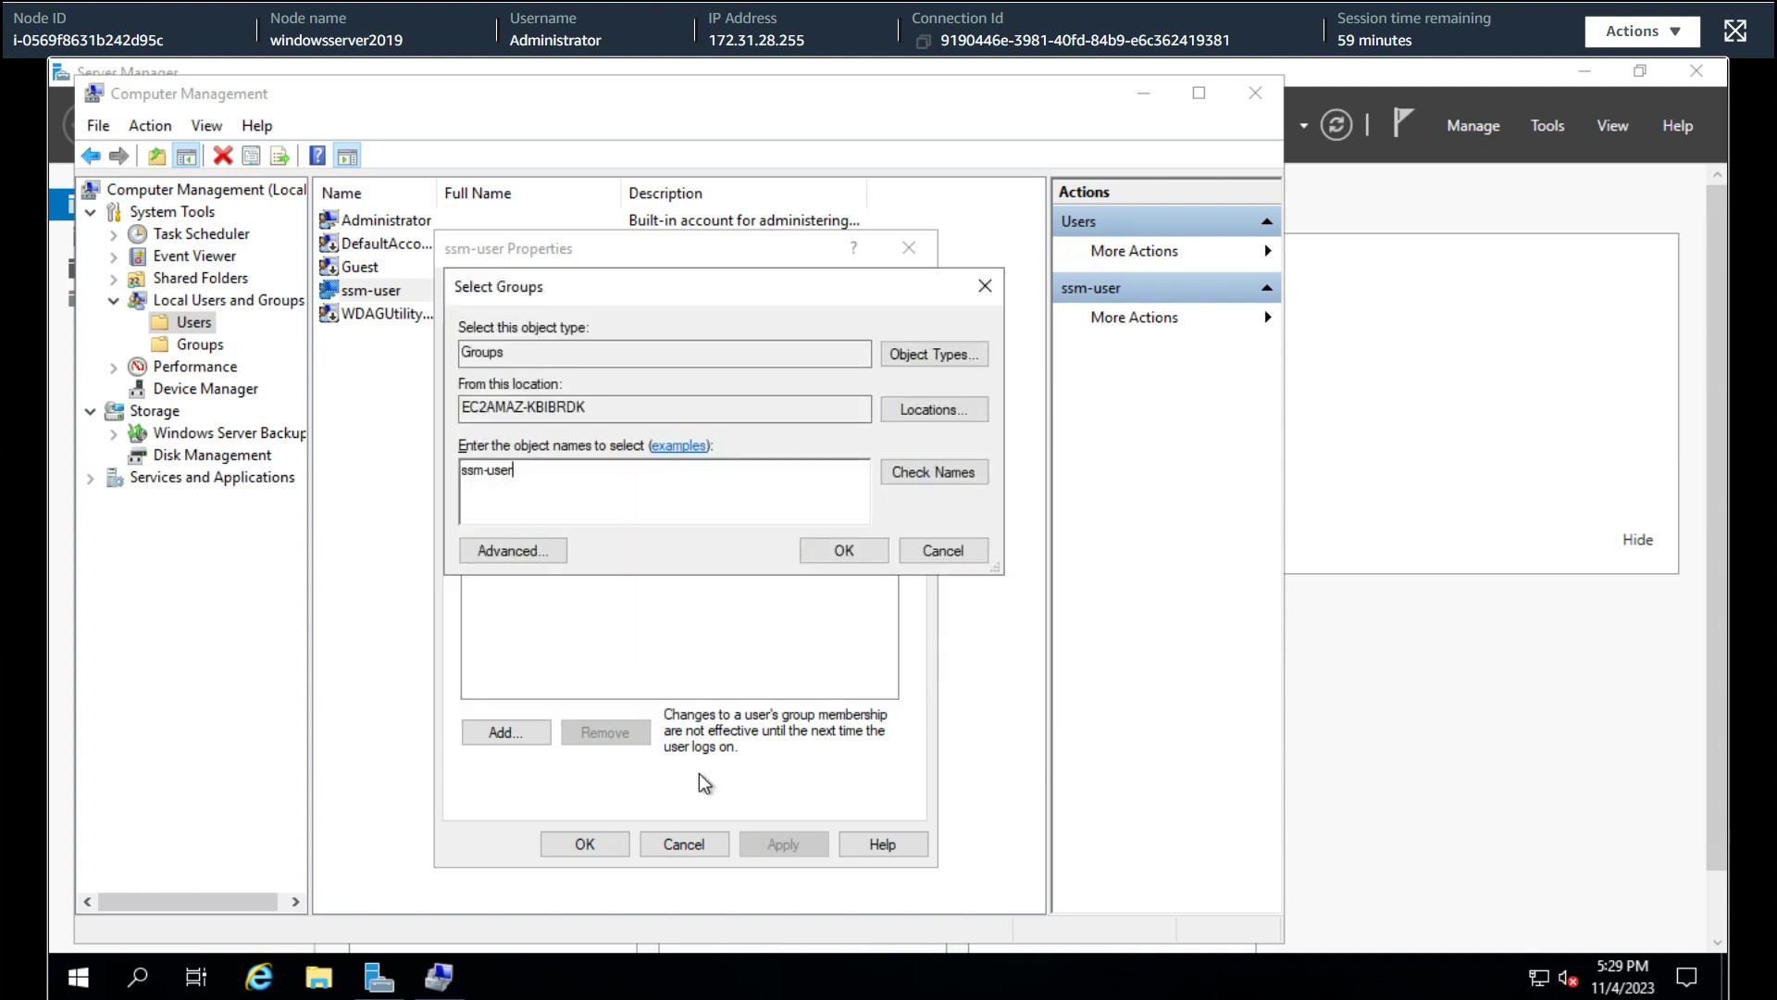
{"action": "left_click", "coordinate": [940, 560]}
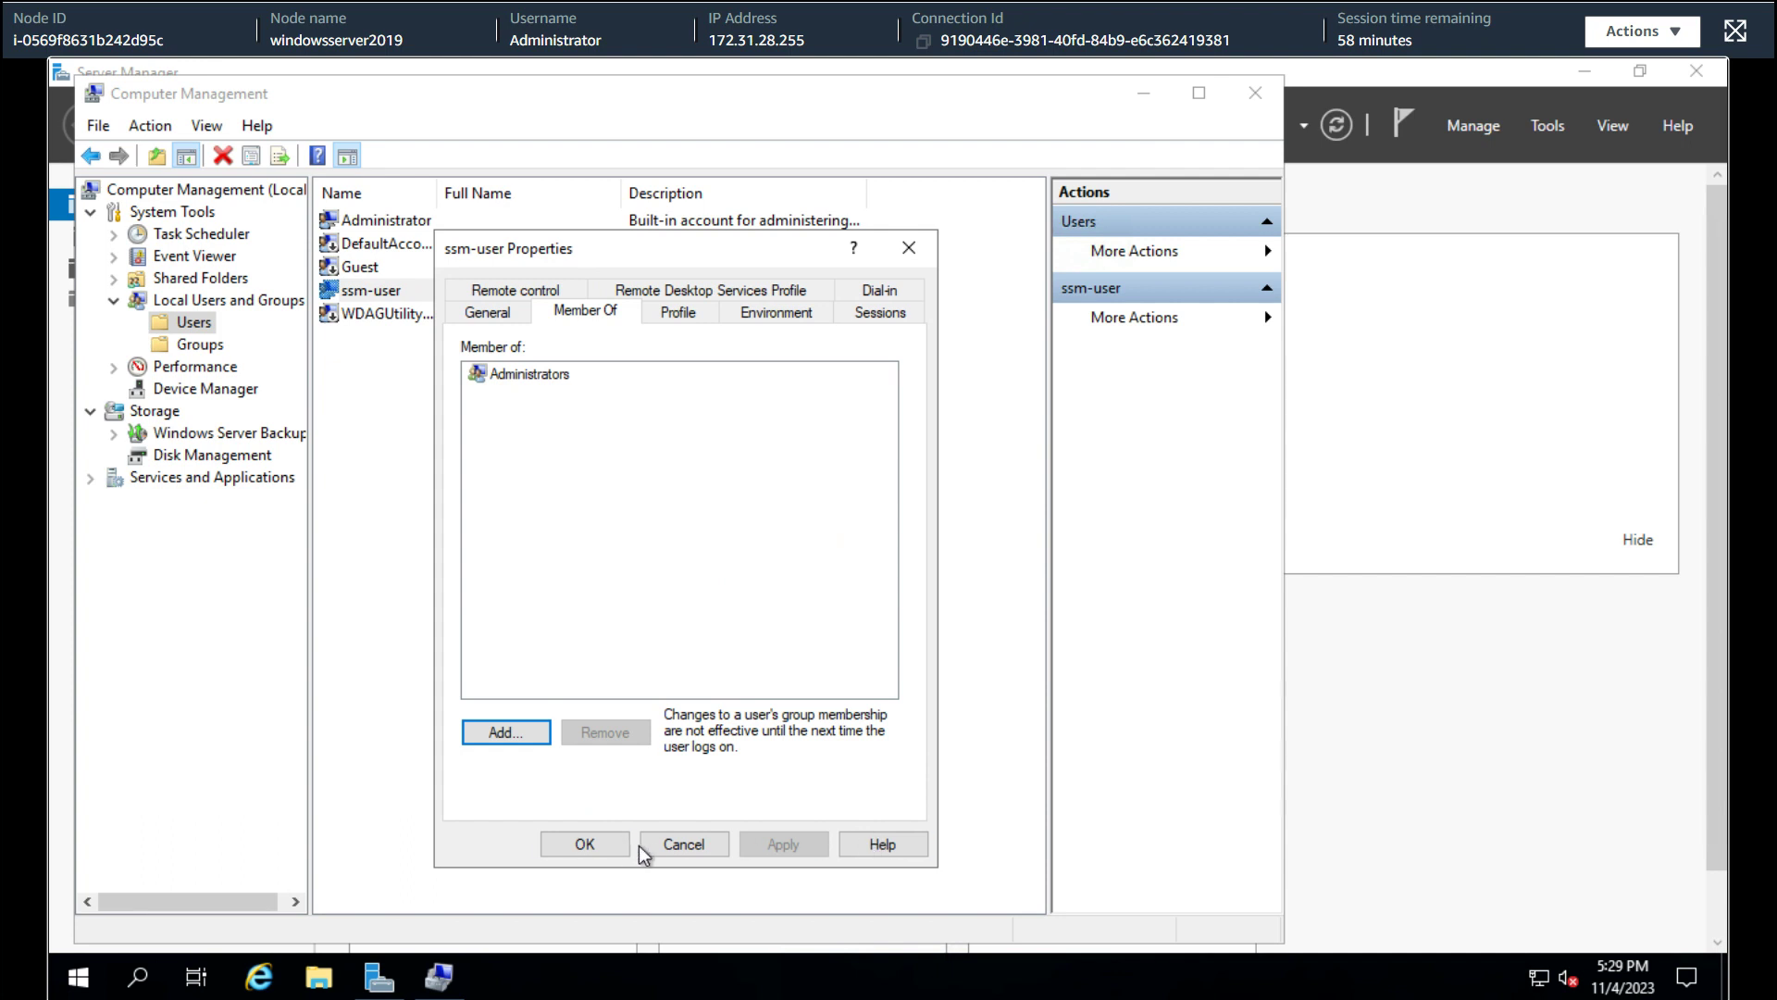
{"action": "left_click", "coordinate": [680, 843]}
{"action": "right_click", "coordinate": [457, 392]}
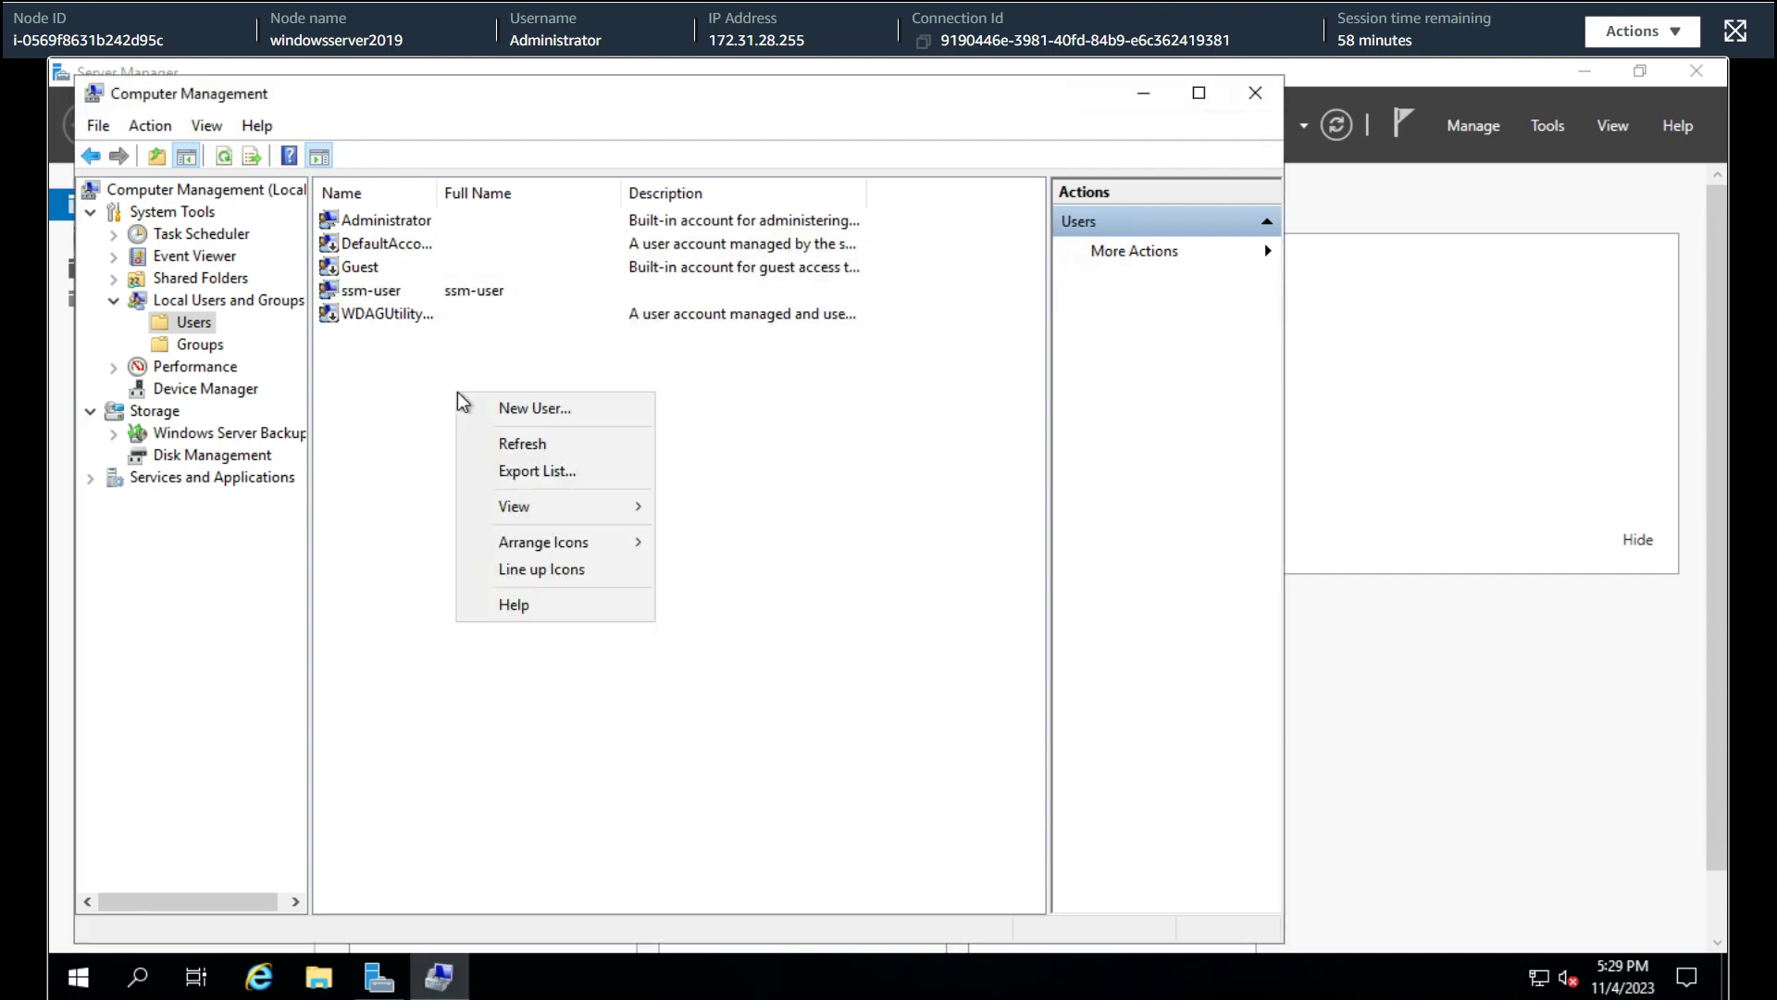
{"action": "left_click", "coordinate": [527, 447]}
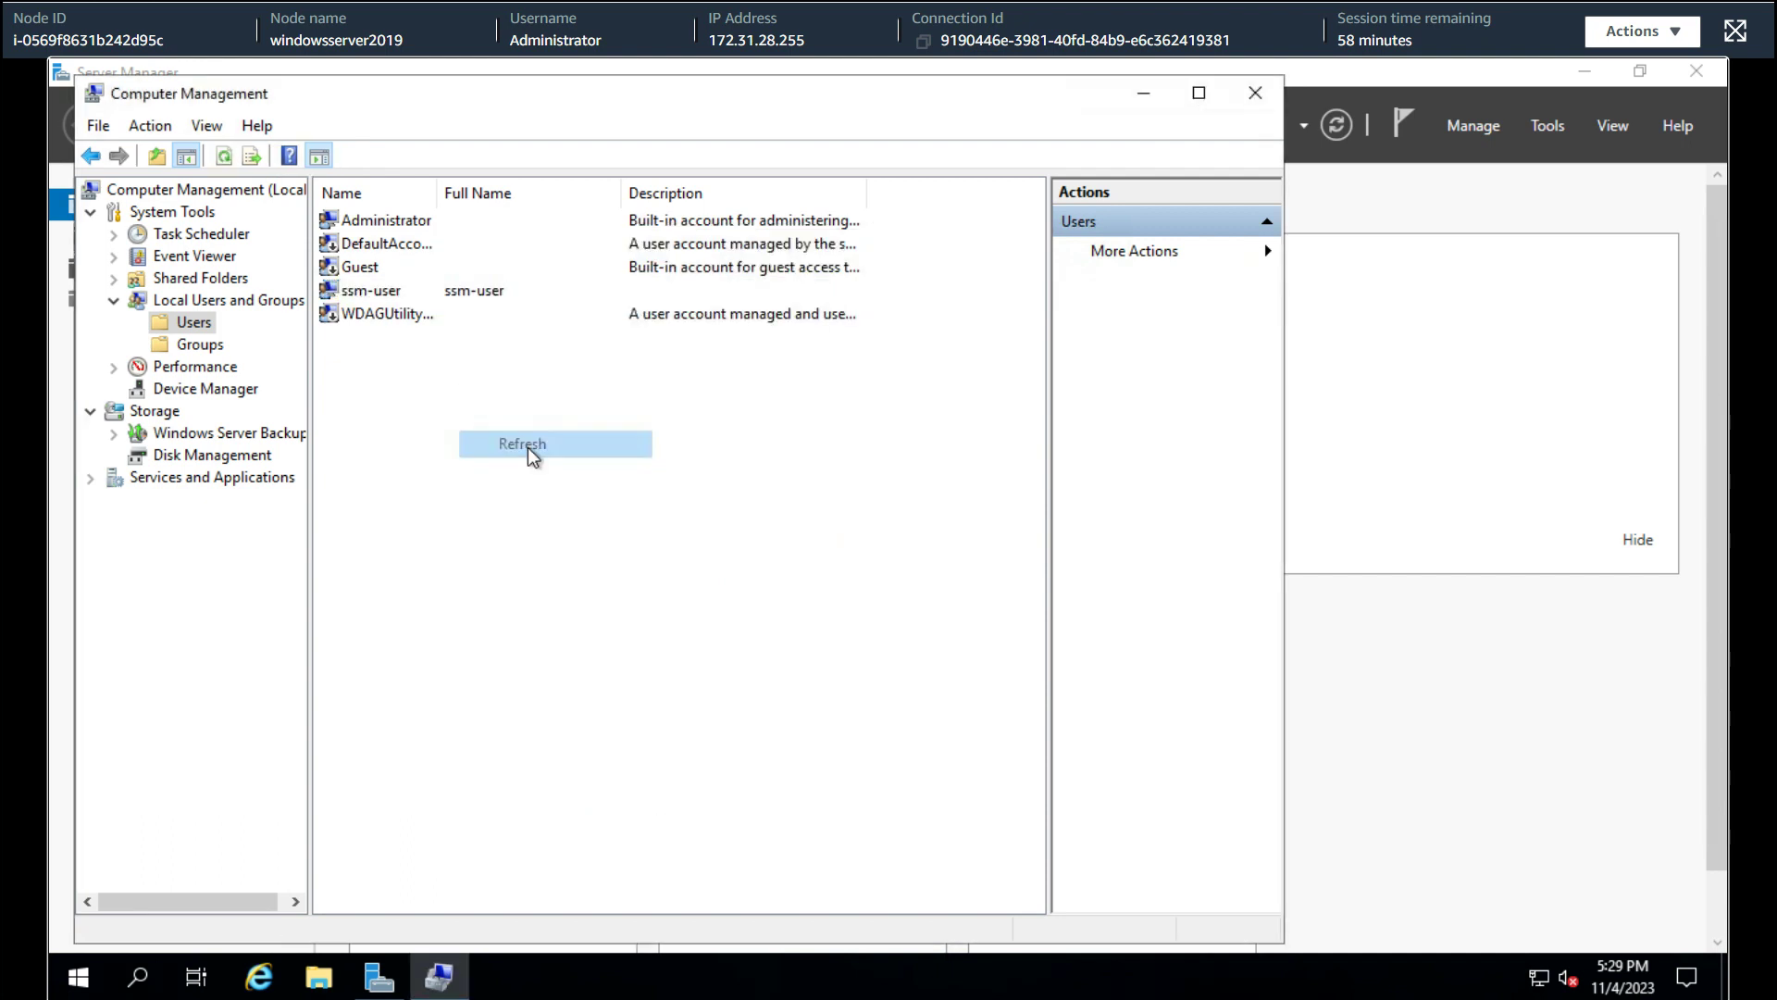
{"action": "double_click", "coordinate": [387, 295]}
{"action": "left_click", "coordinate": [620, 311]}
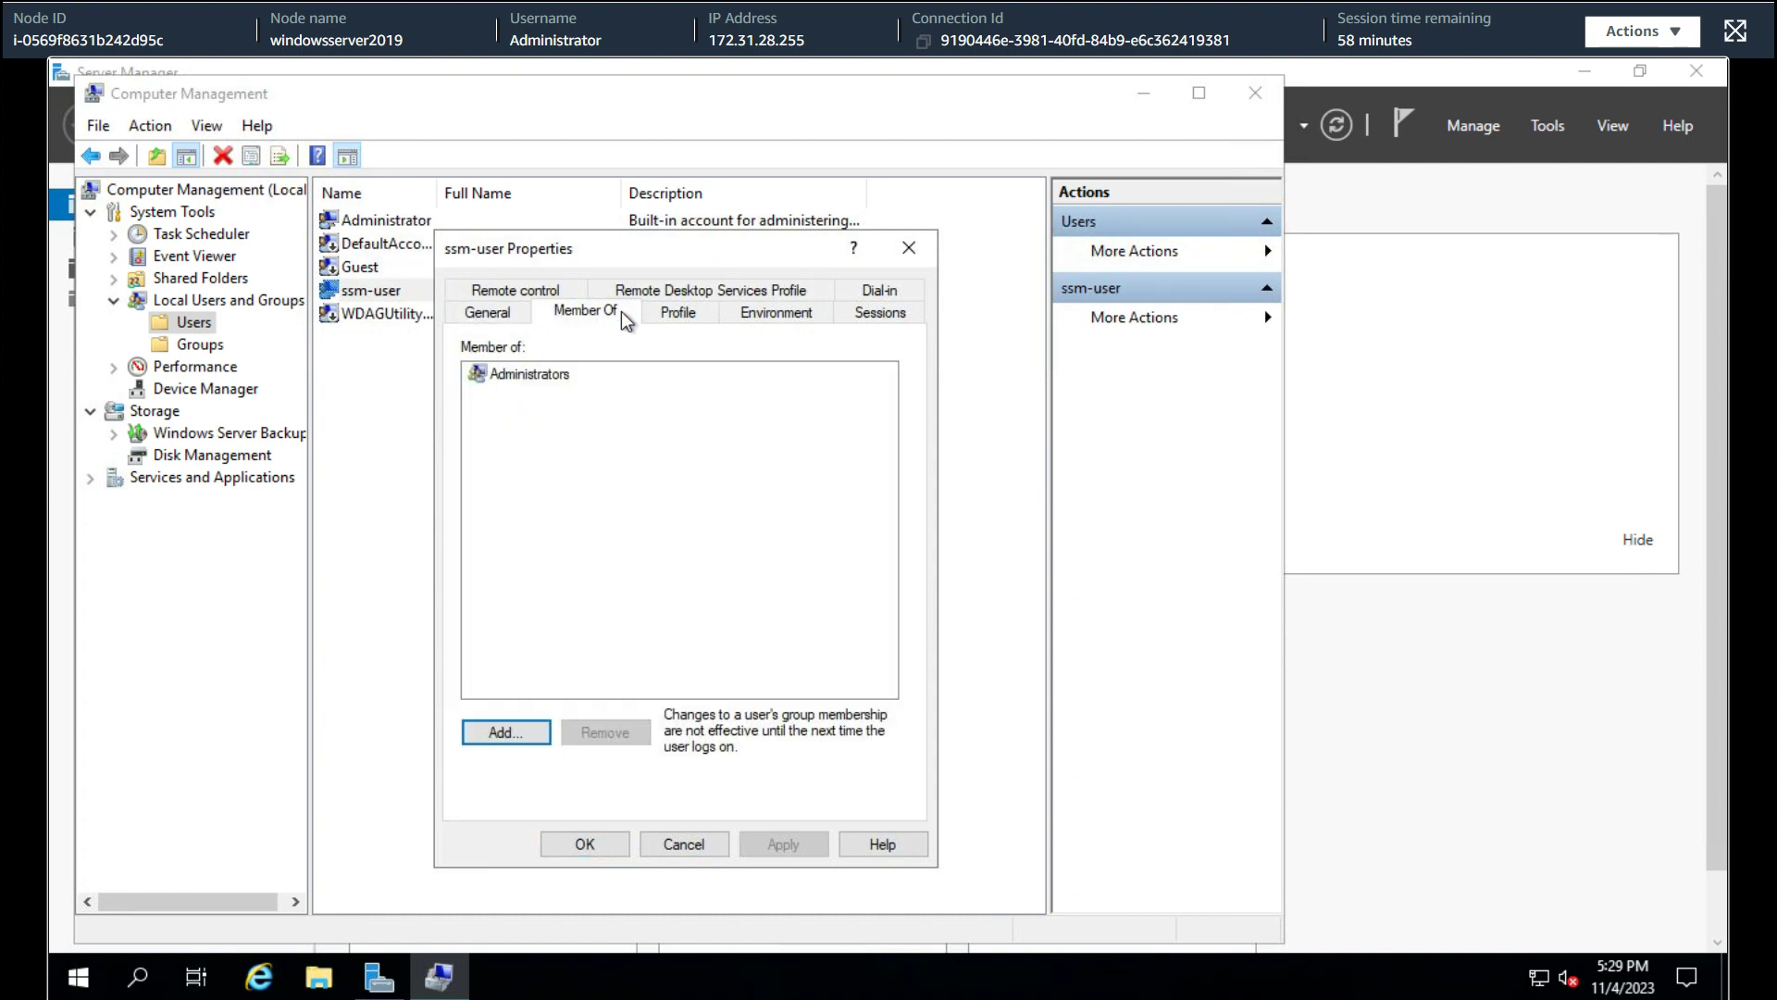
{"action": "left_click", "coordinate": [509, 314]}
{"action": "left_click", "coordinate": [600, 318]}
{"action": "key", "text": "Escape"}
{"action": "left_click", "coordinate": [206, 345]}
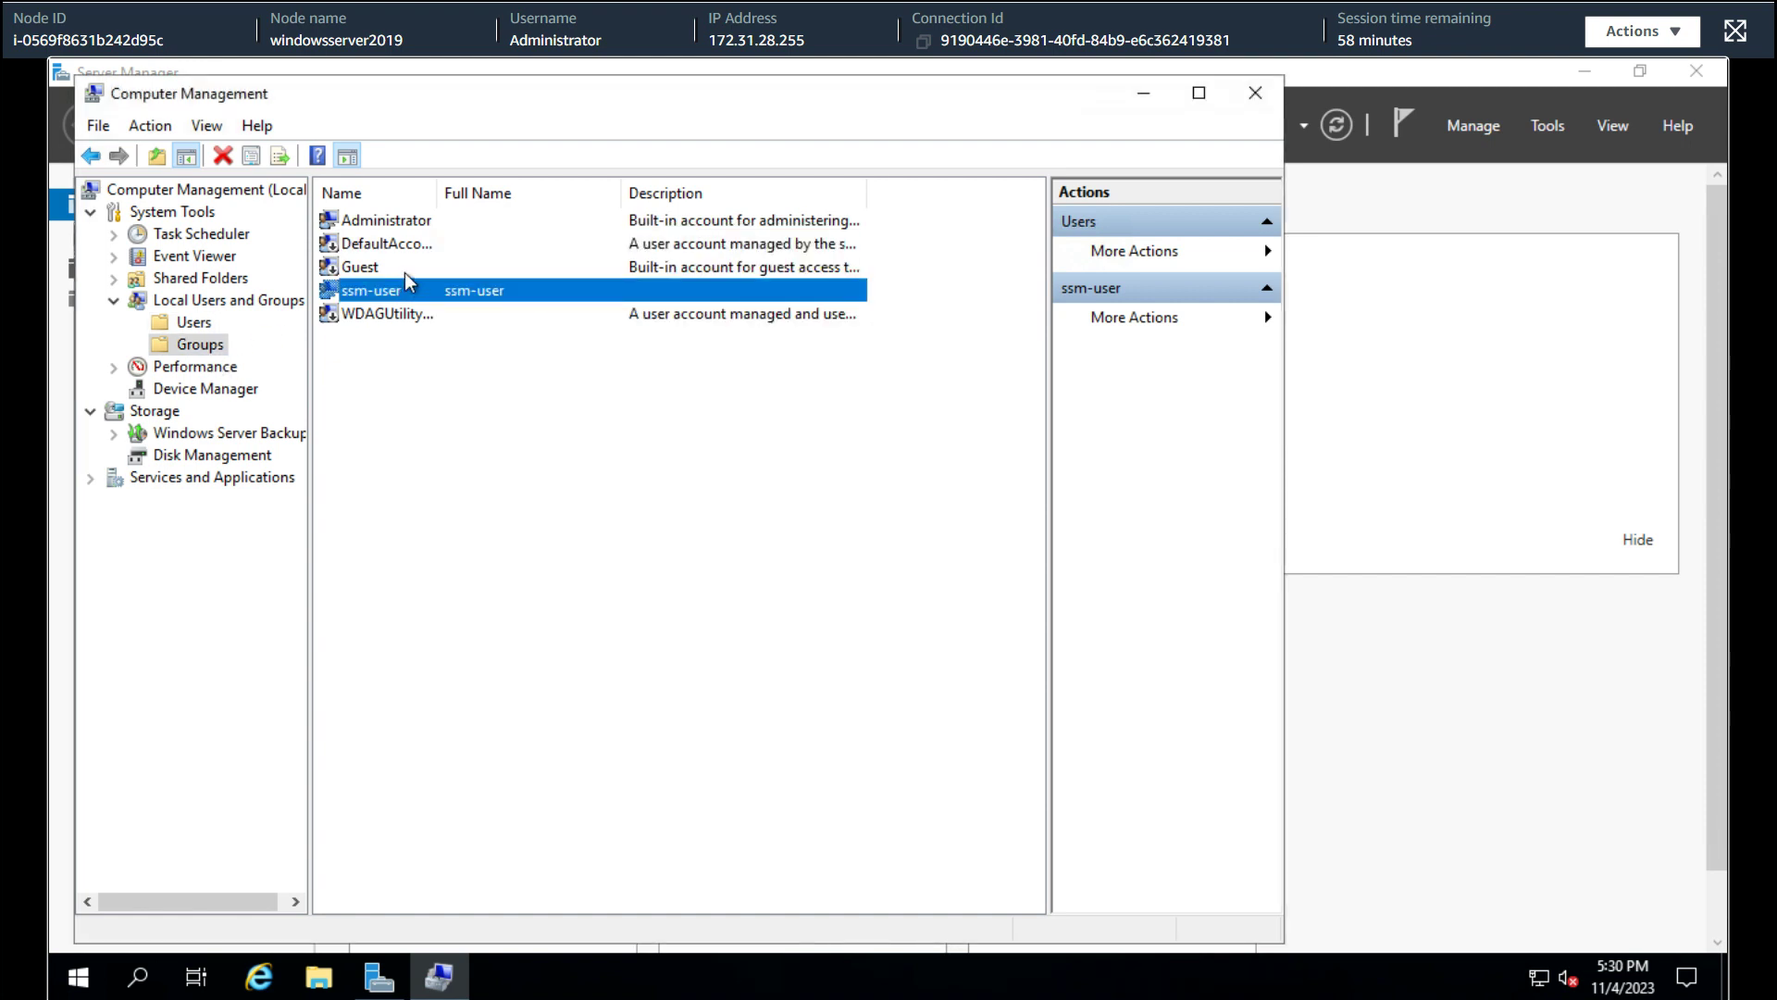
{"action": "double_click", "coordinate": [369, 244]}
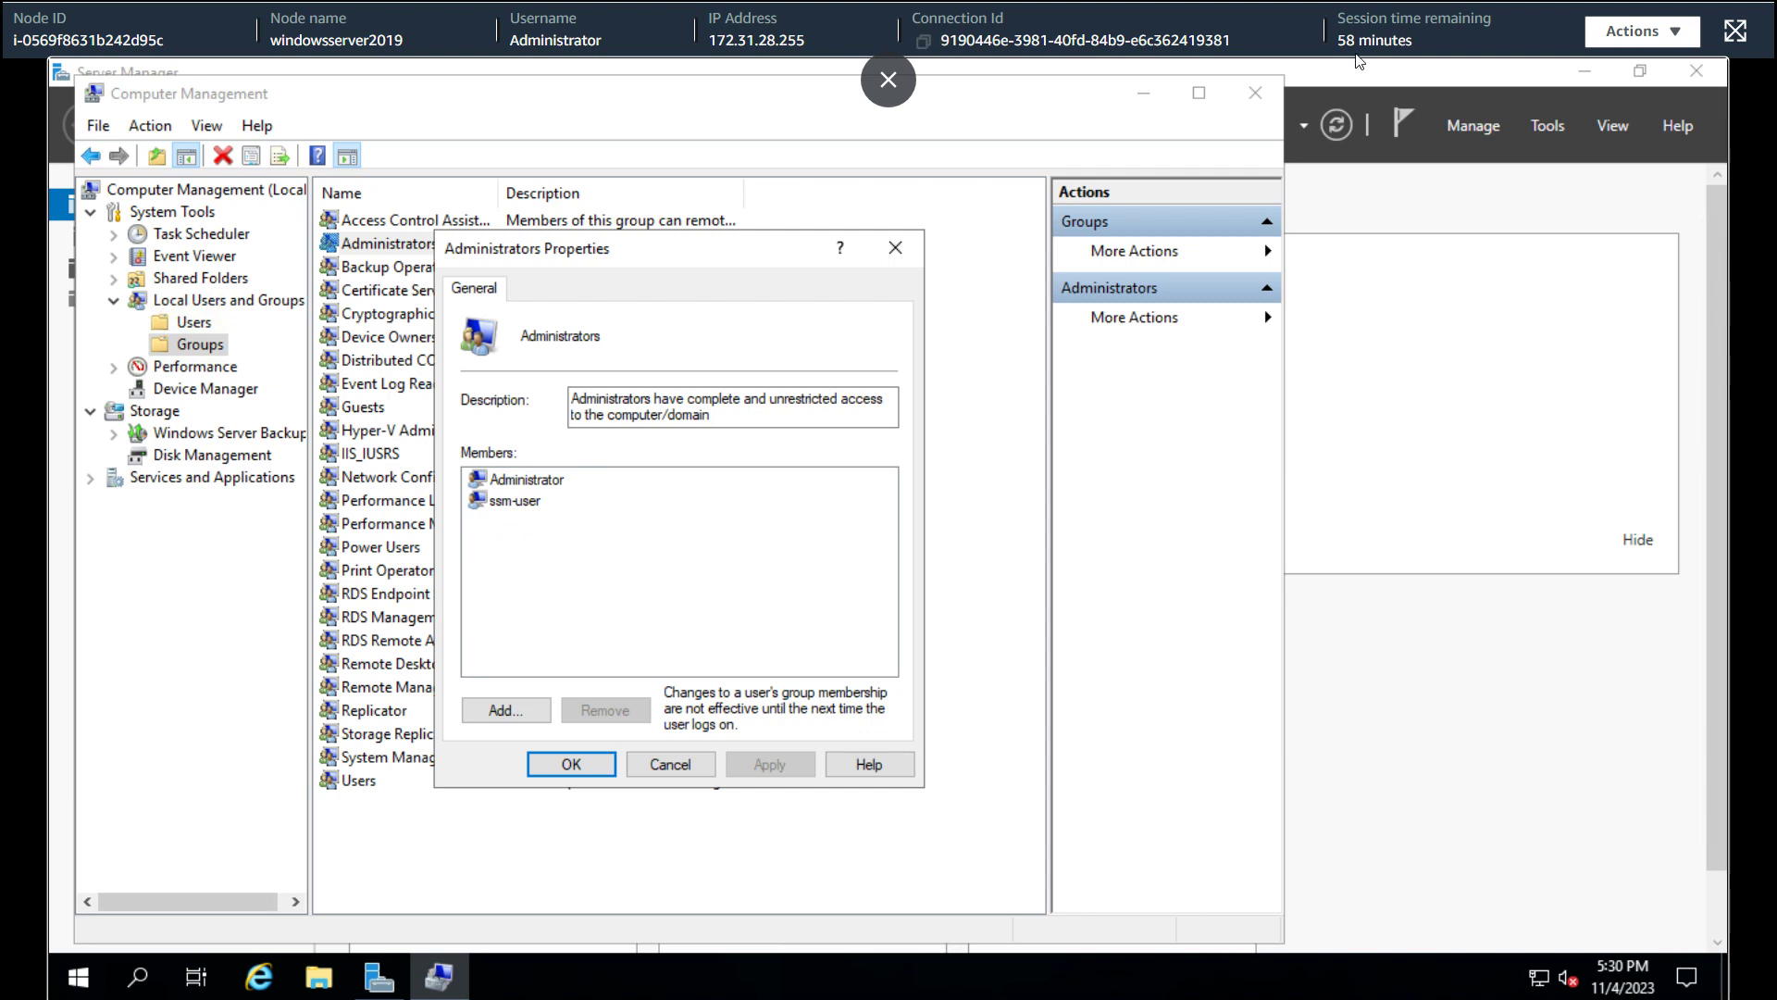
Rerun net localgroup Administrators in Session Manager to show ssm-user, then view the Run Command output
{"action": "left_click", "coordinate": [1735, 31]}
{"action": "left_click", "coordinate": [632, 23]}
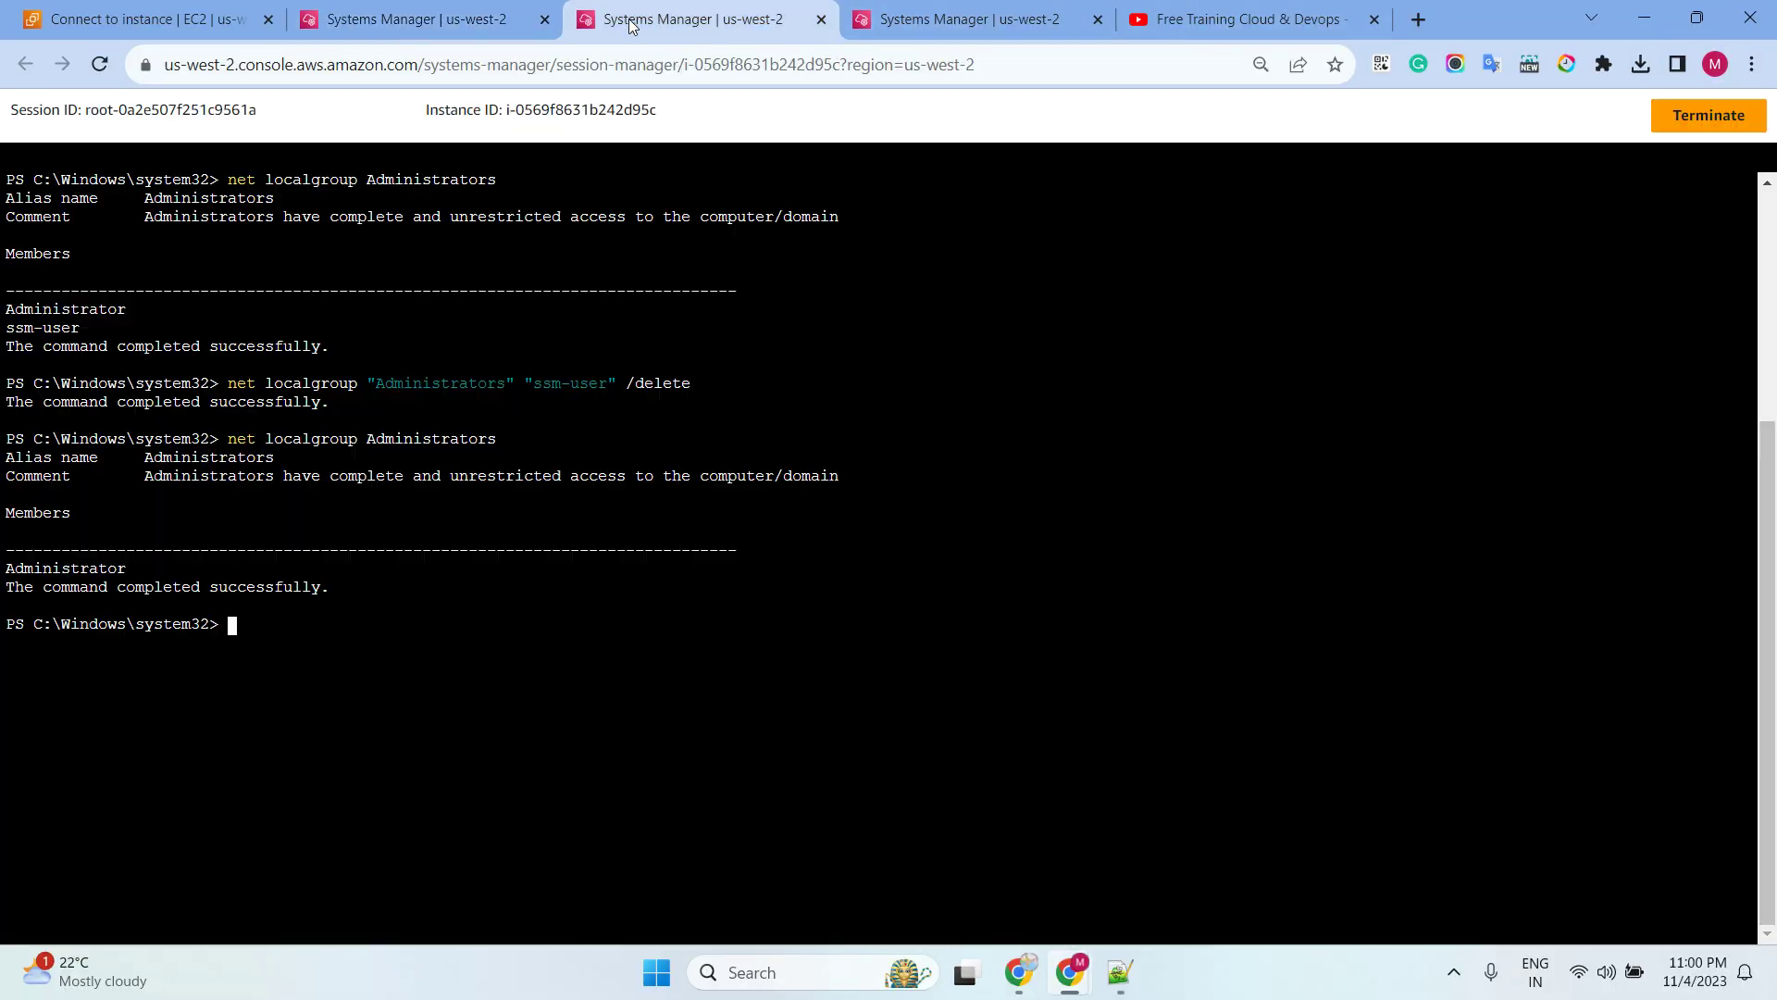
{"action": "key", "text": "Up"}
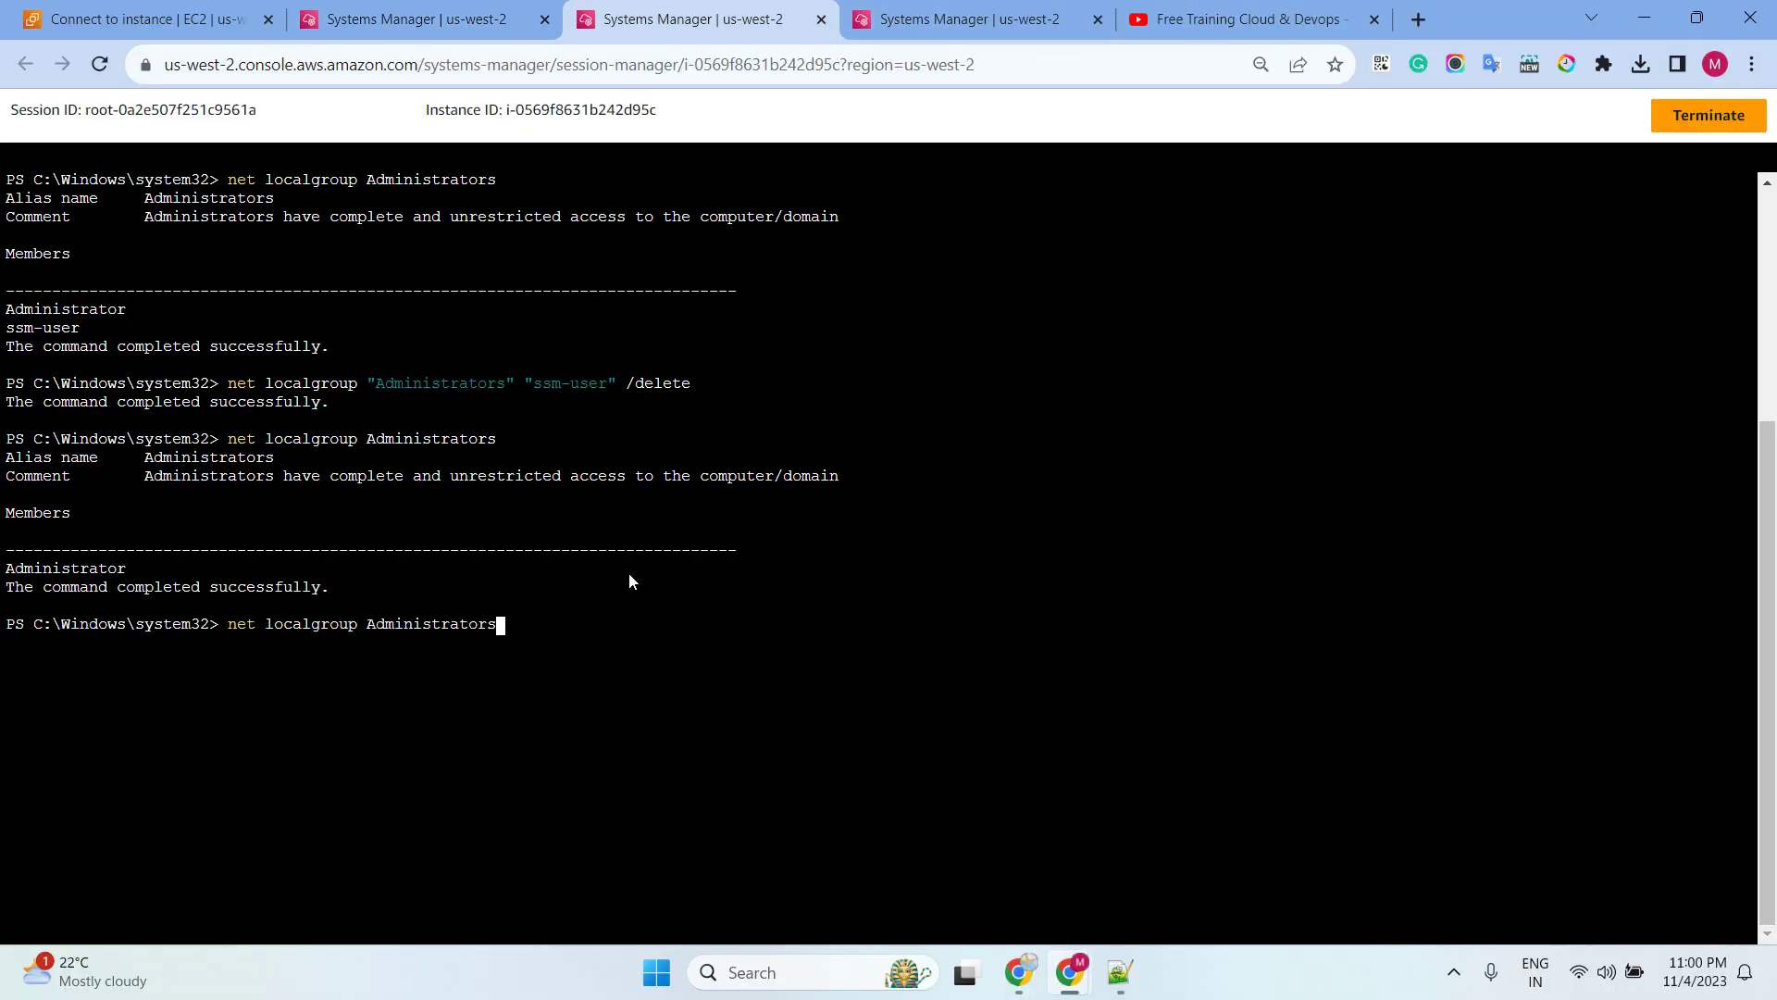
{"action": "key", "text": "Return"}
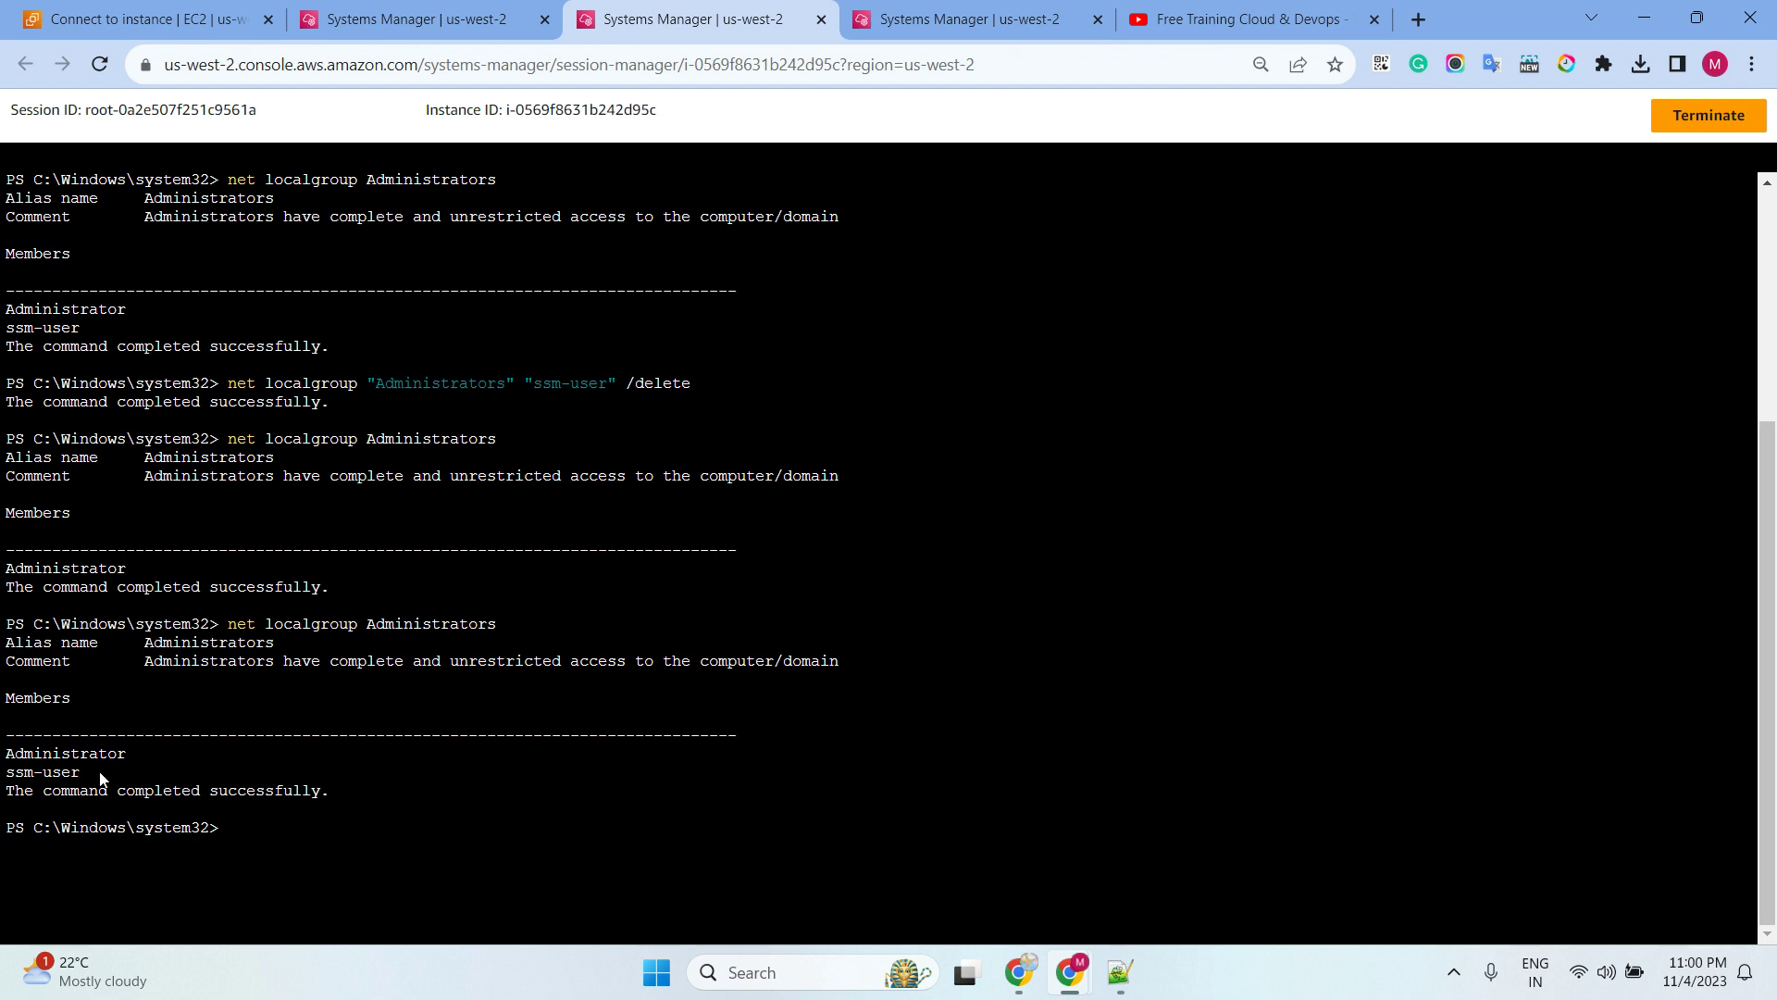
{"action": "left_click_drag", "start_coordinate": [110, 774], "coordinate": [2, 775]}
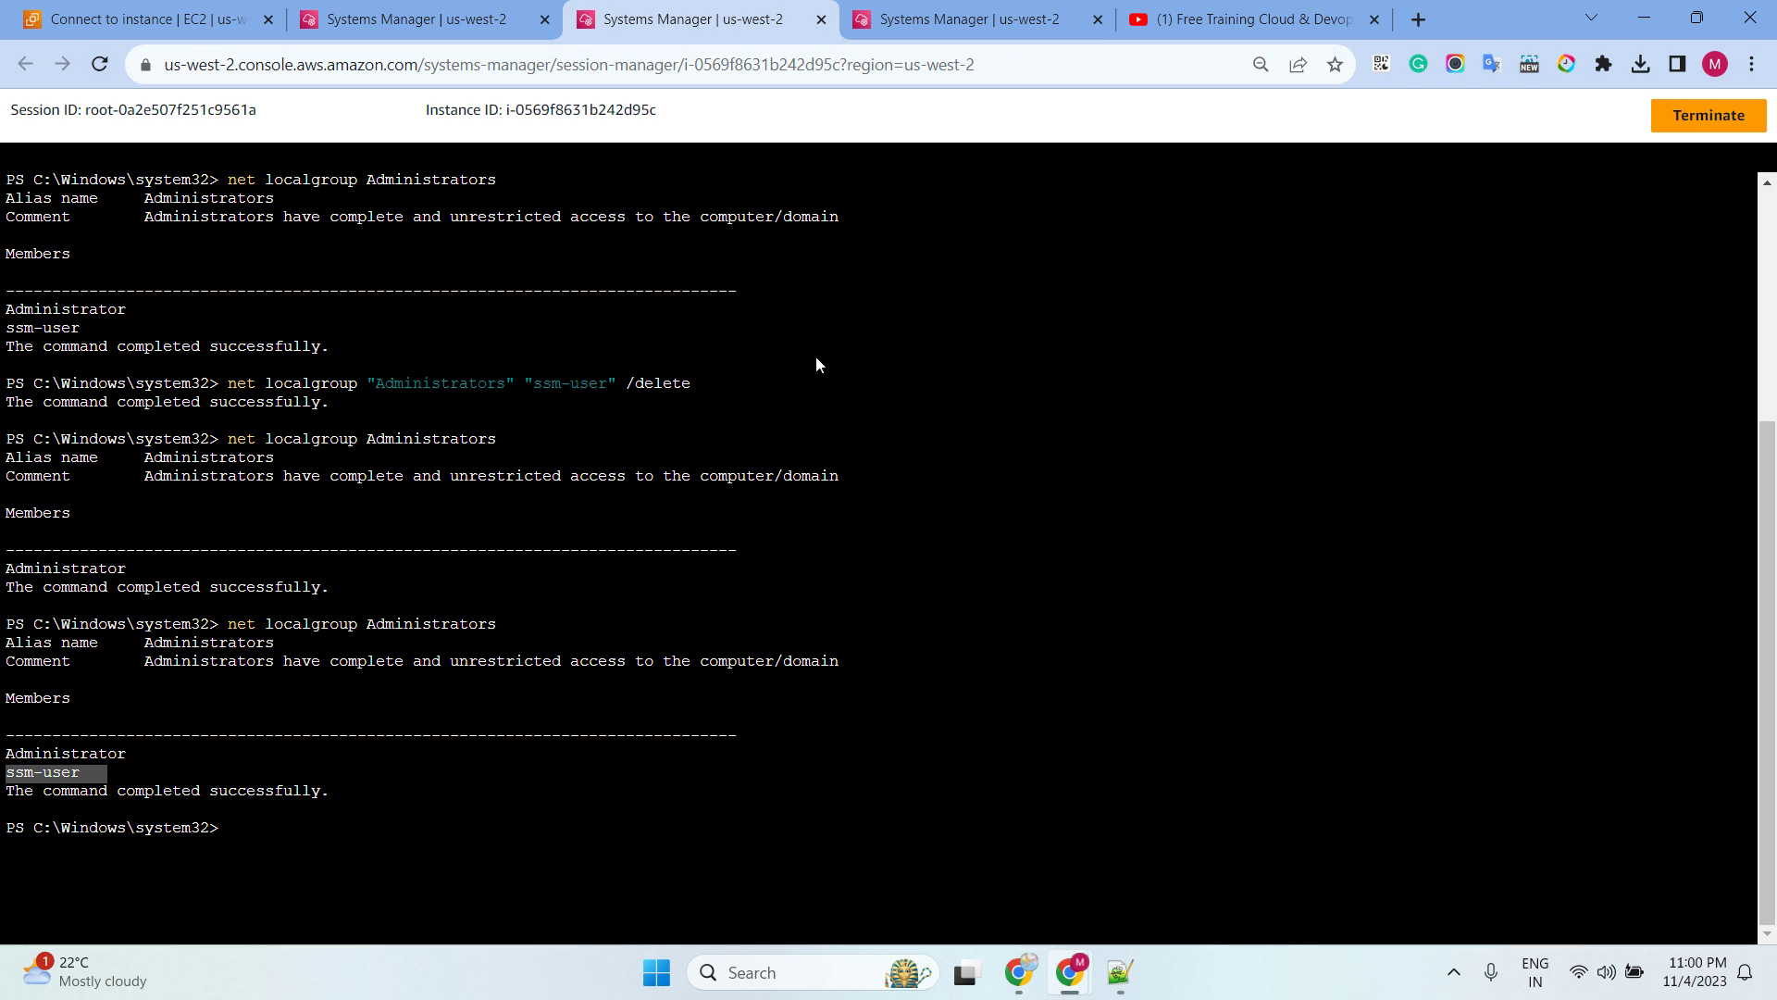
{"action": "left_click", "coordinate": [969, 26]}
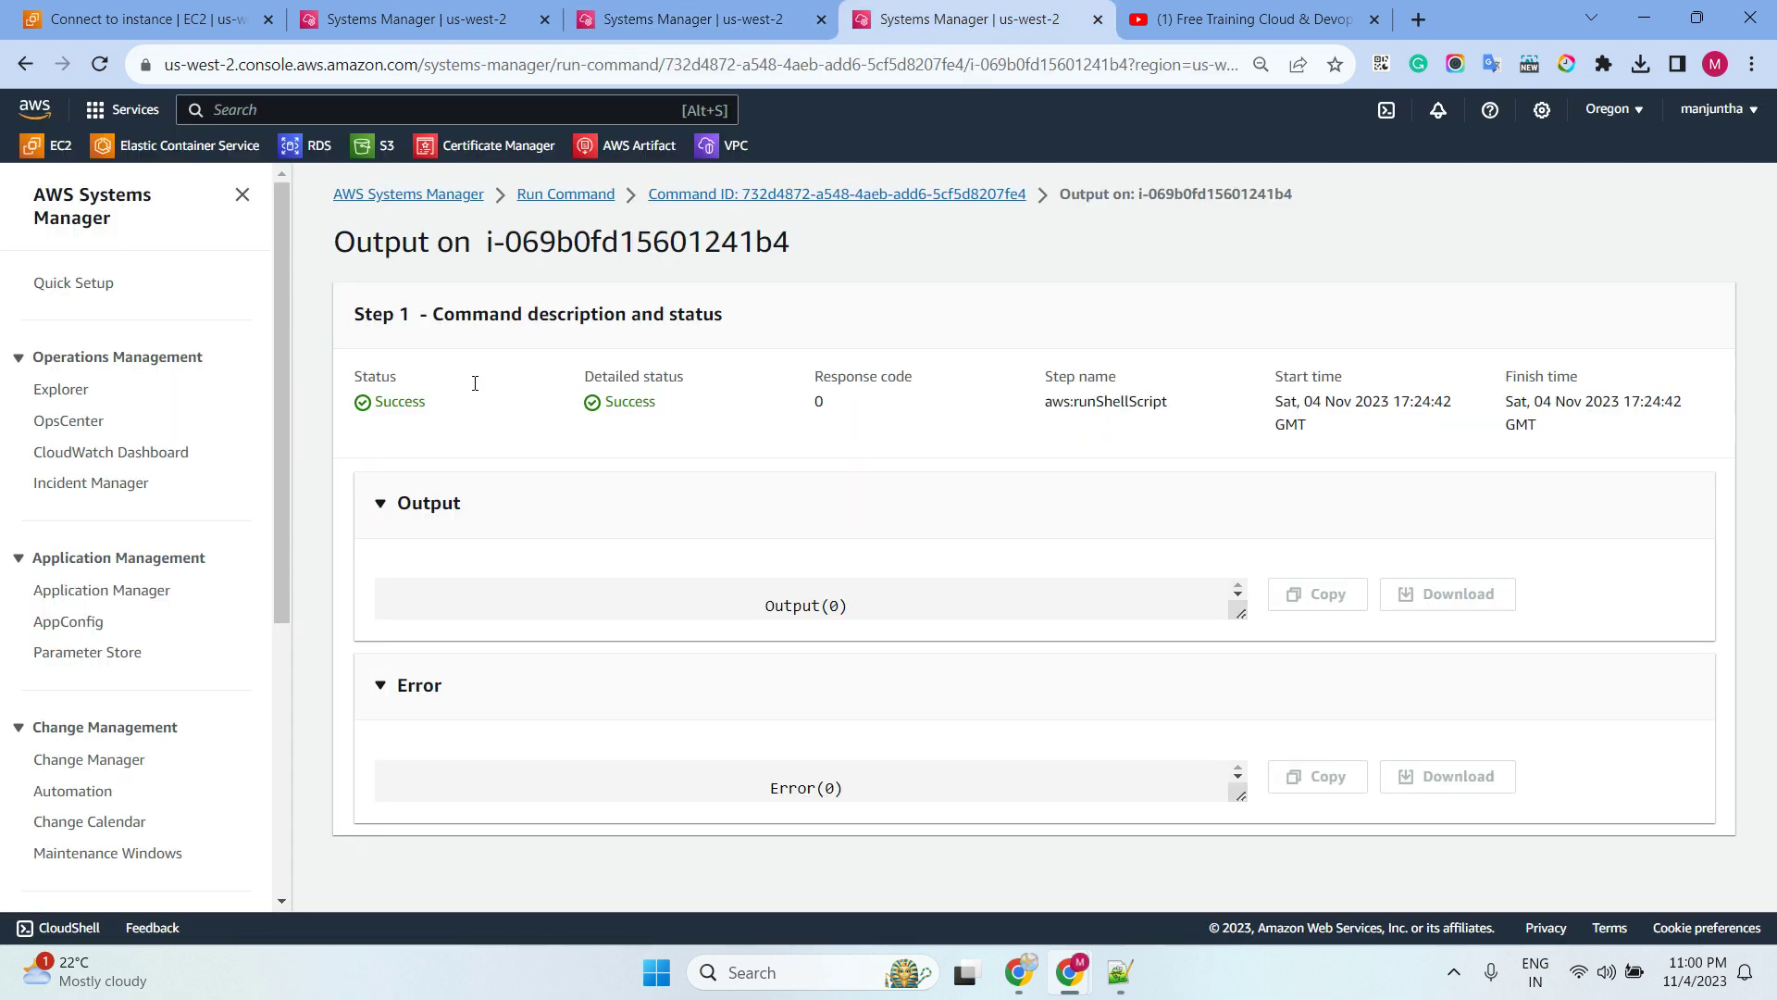
{"action": "scroll", "coordinate": [175, 648], "scroll_direction": "down", "scroll_amount": 4}
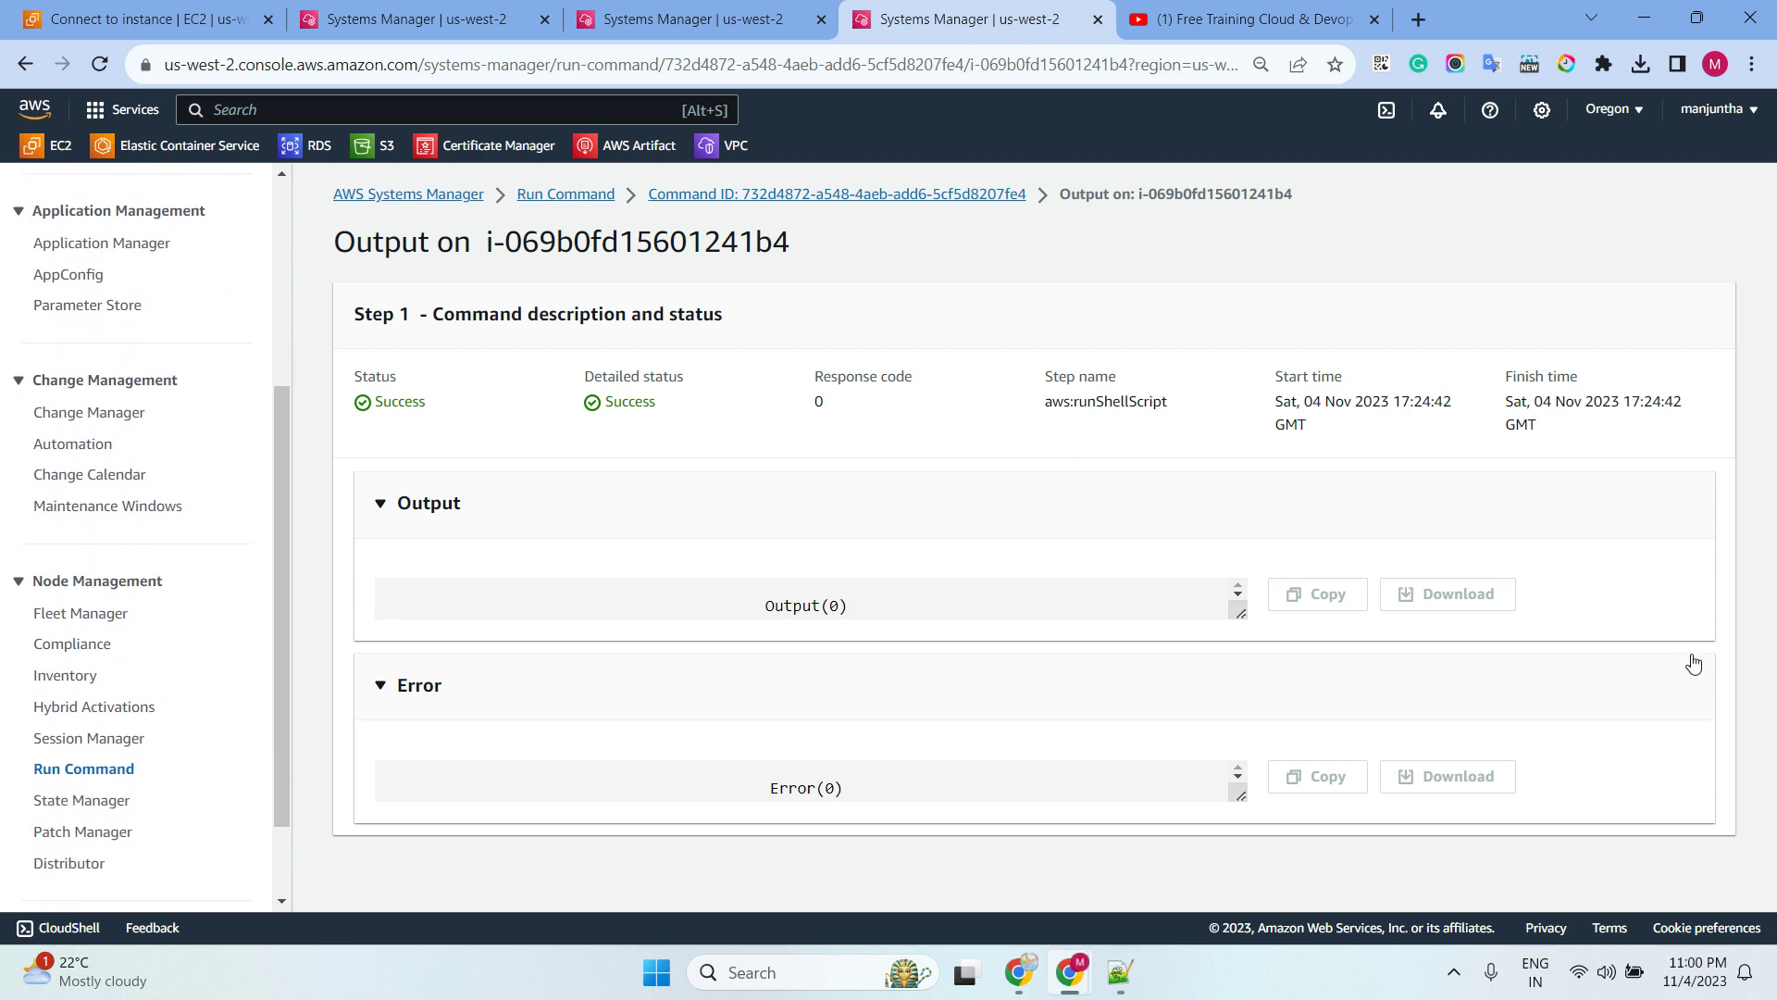